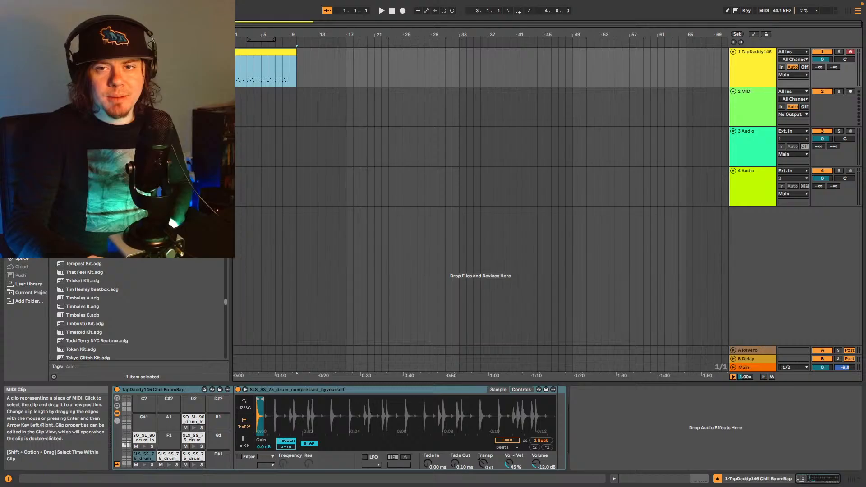
Play the arrangement from the start, loop eight bars from bar 1, and remove the part of the drum clip past bar 9.
{"action": "key", "text": "space"}
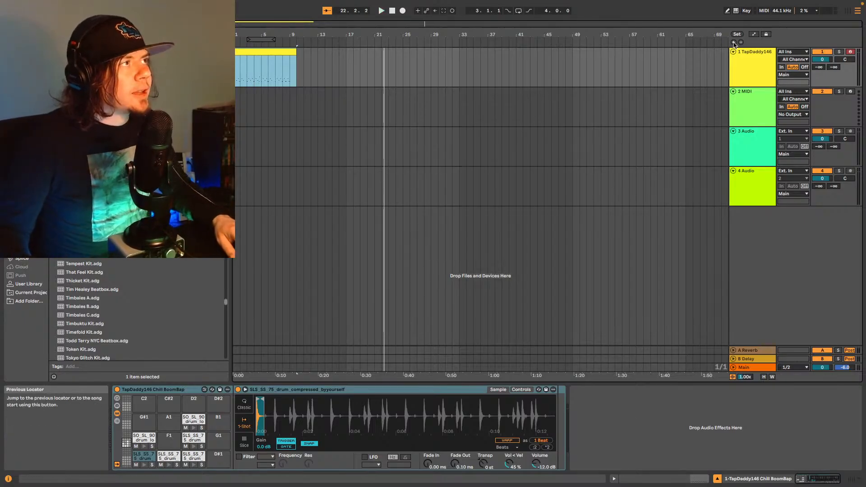
{"action": "left_click", "coordinate": [733, 42]}
{"action": "key", "text": "space"}
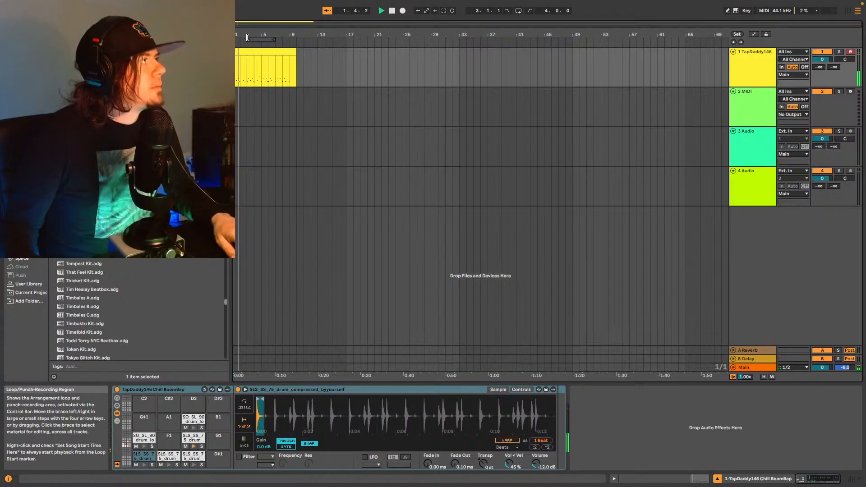
{"action": "left_click_drag", "start_coordinate": [247, 40], "coordinate": [289, 40]}
{"action": "left_click", "coordinate": [518, 10]}
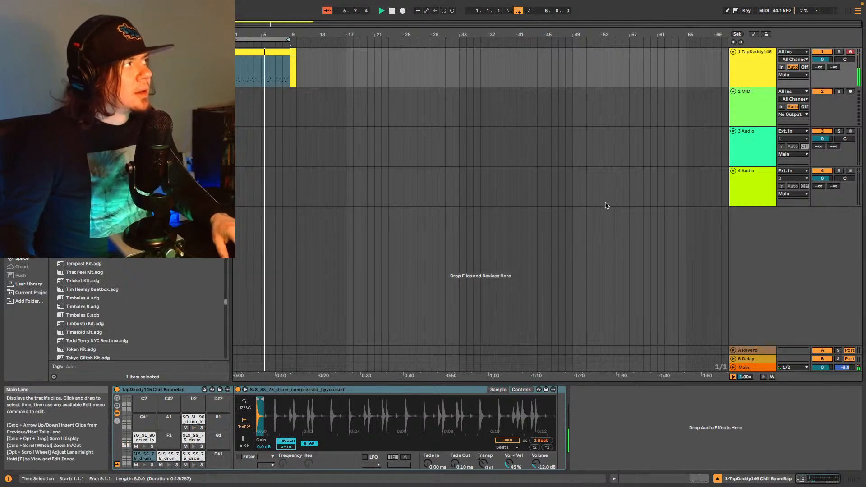
{"action": "left_click", "coordinate": [293, 51]}
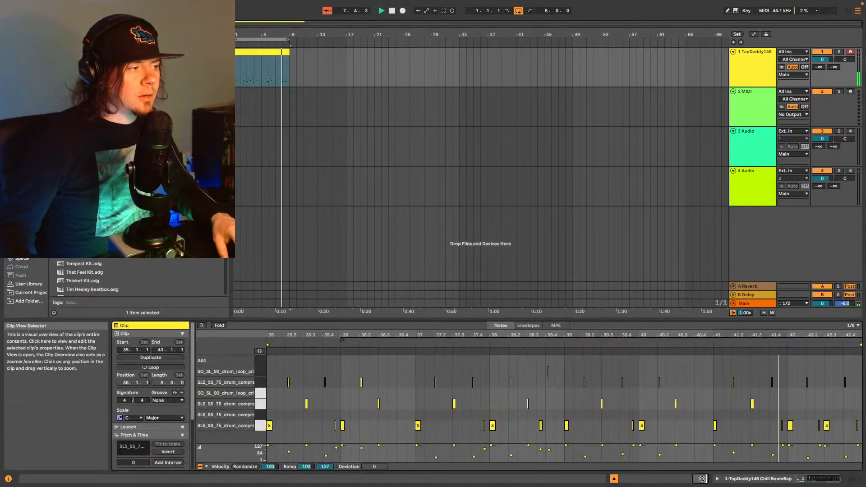
Nudge the timing of the C1 drum note near 38.3.4, playing the passage just before it to check the groove.
{"action": "left_click", "coordinate": [701, 479]}
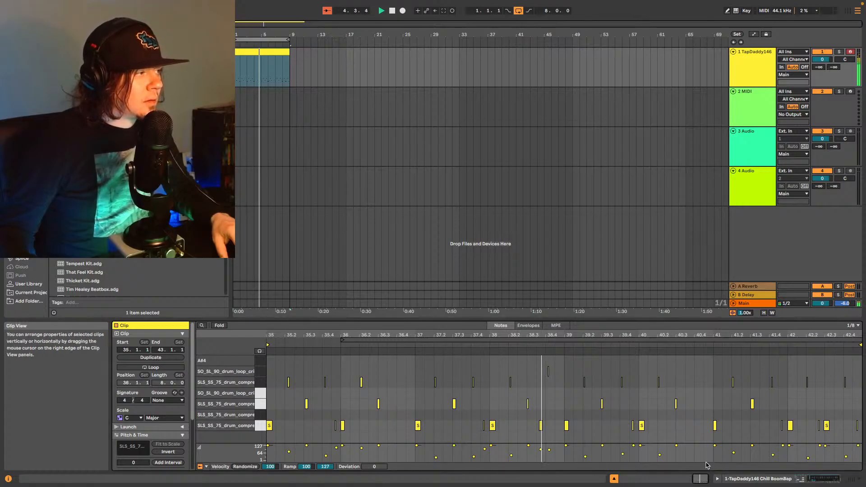
{"action": "left_click", "coordinate": [513, 347]}
{"action": "left_click", "coordinate": [540, 425]}
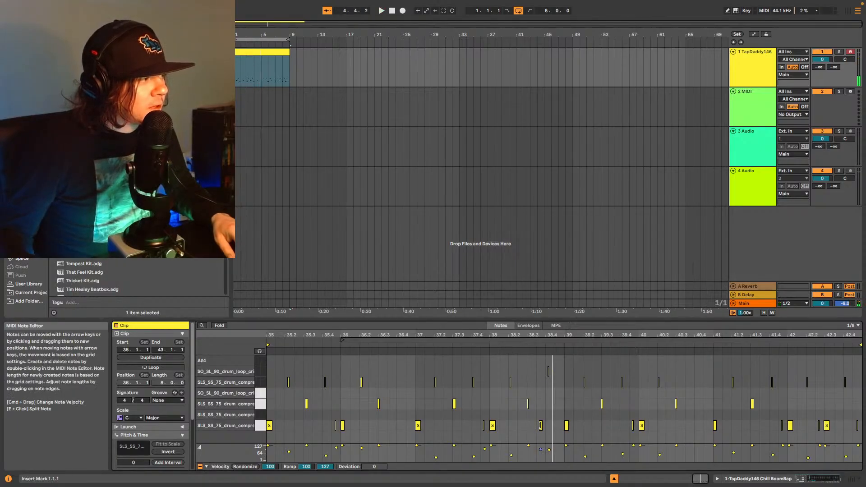
{"action": "left_click", "coordinate": [542, 428]}
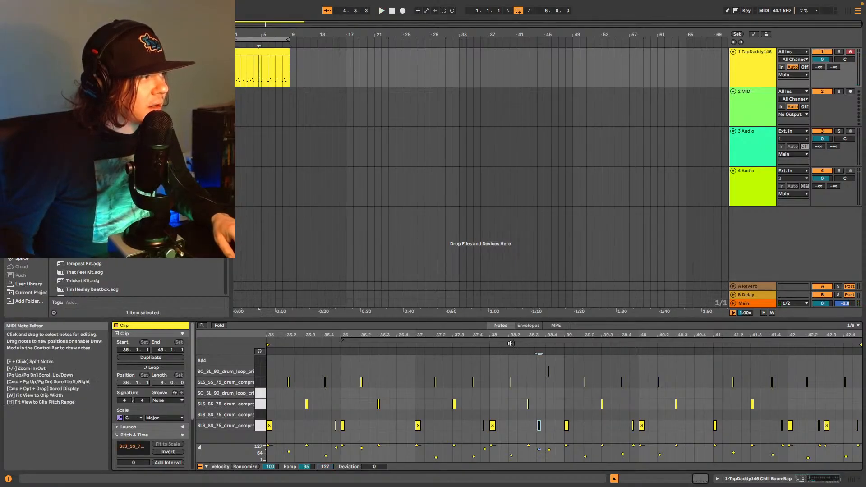
{"action": "left_click", "coordinate": [521, 347]}
{"action": "key", "text": "space"}
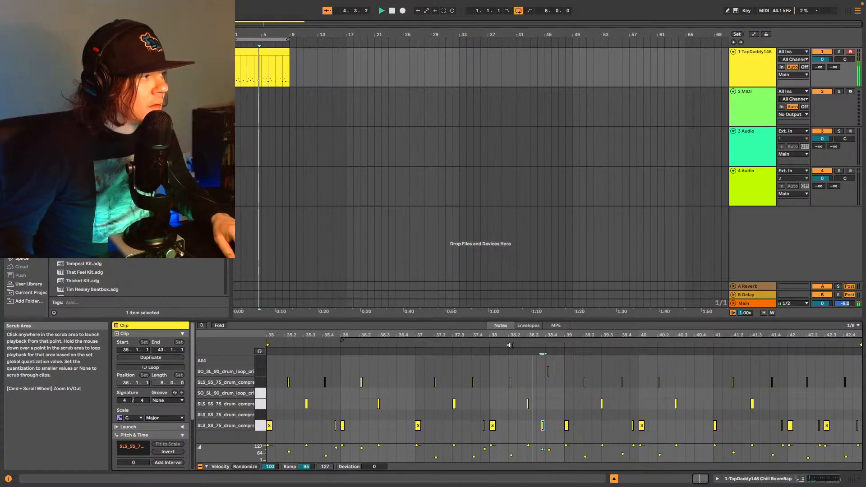
{"action": "key", "text": "space"}
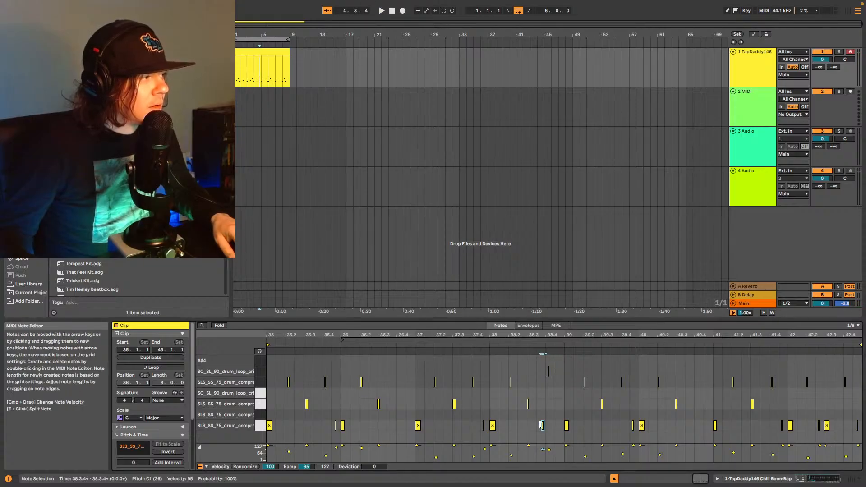
{"action": "left_click", "coordinate": [501, 346]}
{"action": "key", "text": "space"}
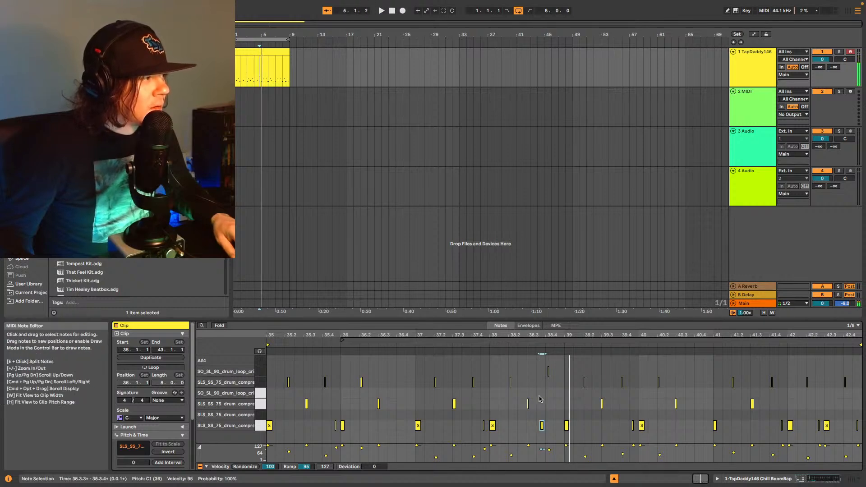
Shift the A#1 note near 38.4.1 slightly earlier, audition it, and return to the drum track's devices.
{"action": "left_click", "coordinate": [549, 372]}
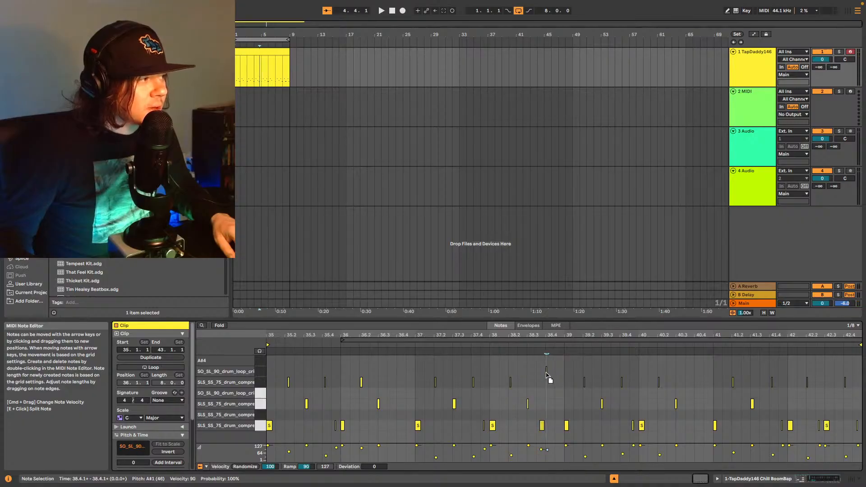
{"action": "left_click", "coordinate": [504, 346]}
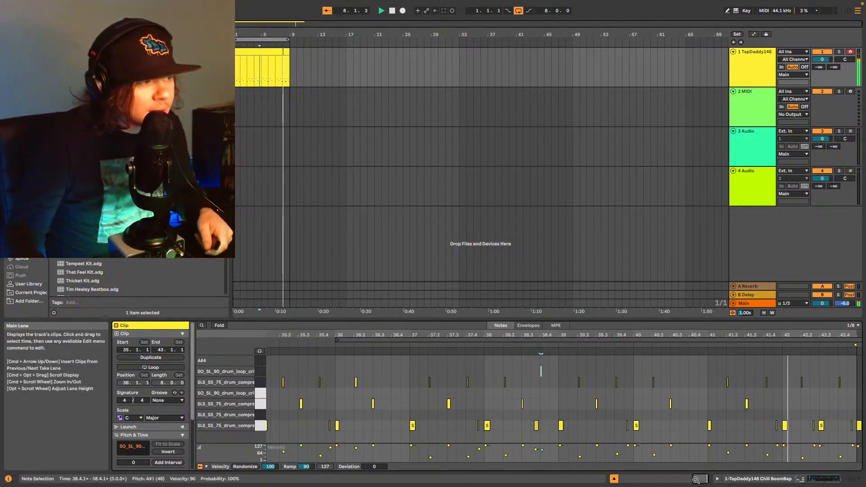
{"action": "left_click", "coordinate": [832, 481]}
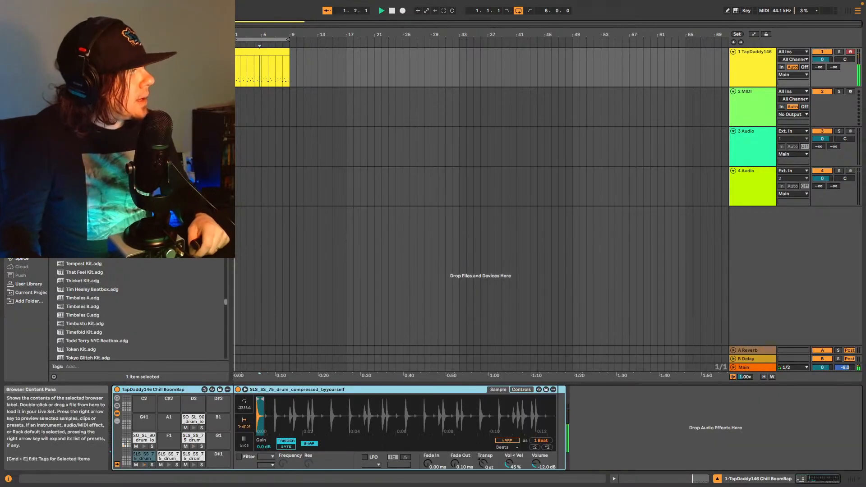
Load the Ampeg SVTVR Classic plug-in after the drum rack on the drum track and try its bright input.
{"action": "left_click", "coordinate": [23, 184]}
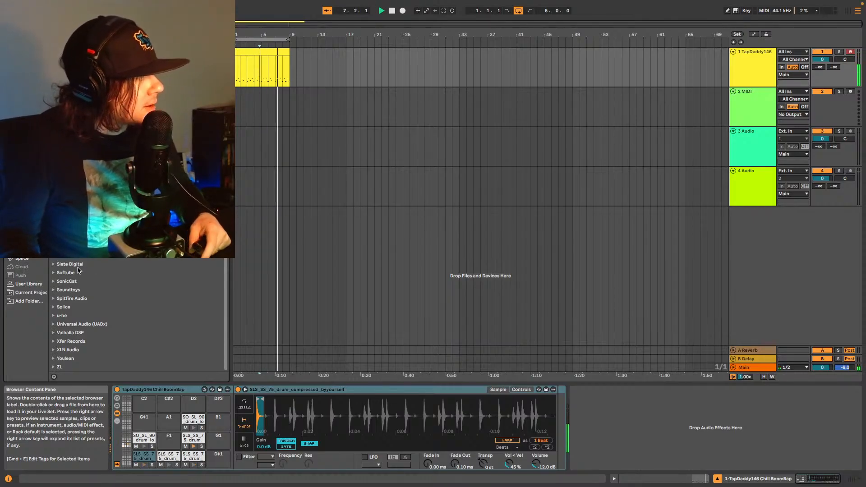
{"action": "scroll", "coordinate": [81, 315], "scroll_direction": "up", "scroll_amount": 1}
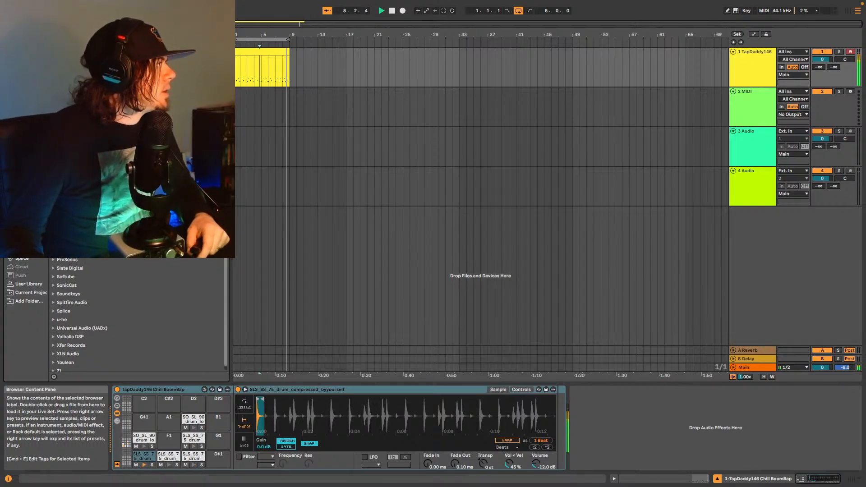
{"action": "left_click", "coordinate": [53, 252]}
{"action": "scroll", "coordinate": [109, 298], "scroll_direction": "down", "scroll_amount": 1}
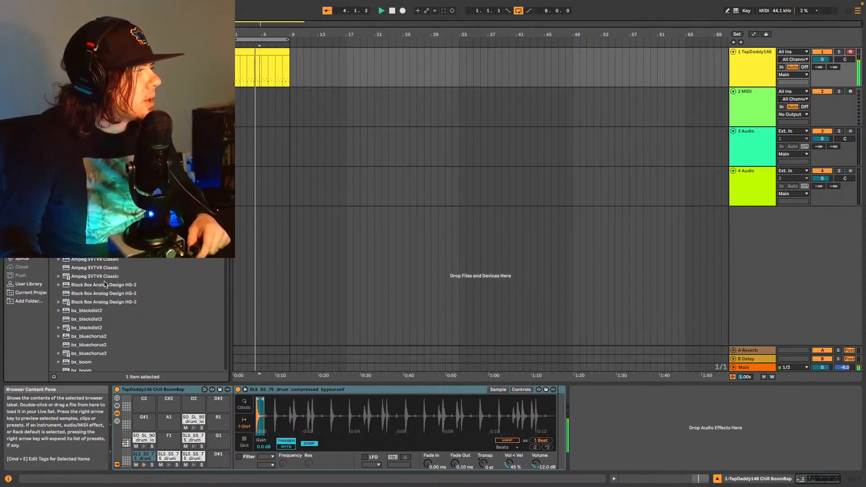
{"action": "left_click", "coordinate": [106, 278]}
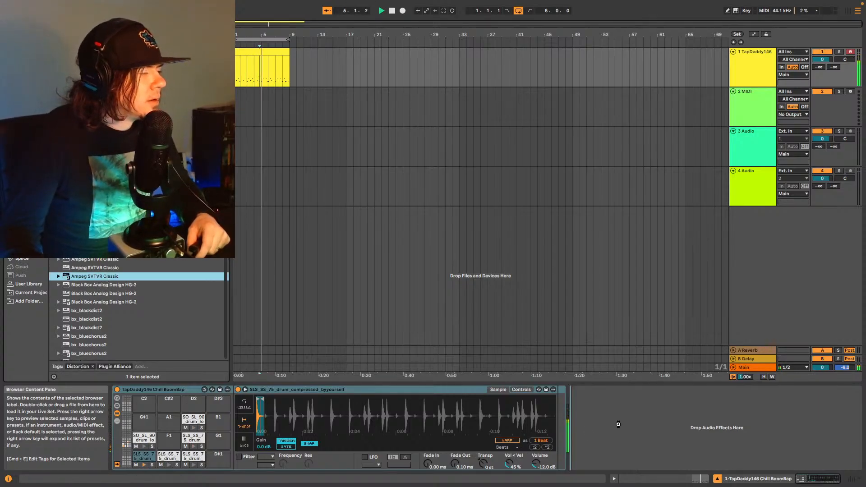
{"action": "left_click_drag", "start_coordinate": [618, 423], "coordinate": [615, 422]}
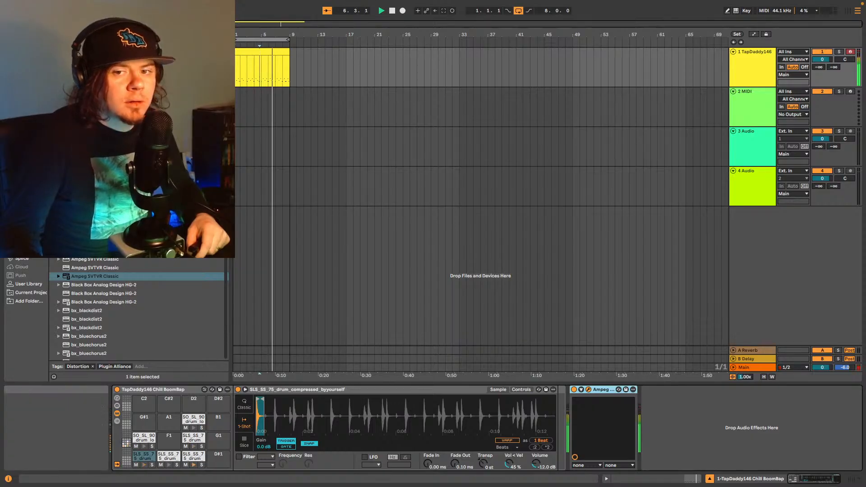
{"action": "left_click_drag", "start_coordinate": [789, 152], "coordinate": [573, 72]}
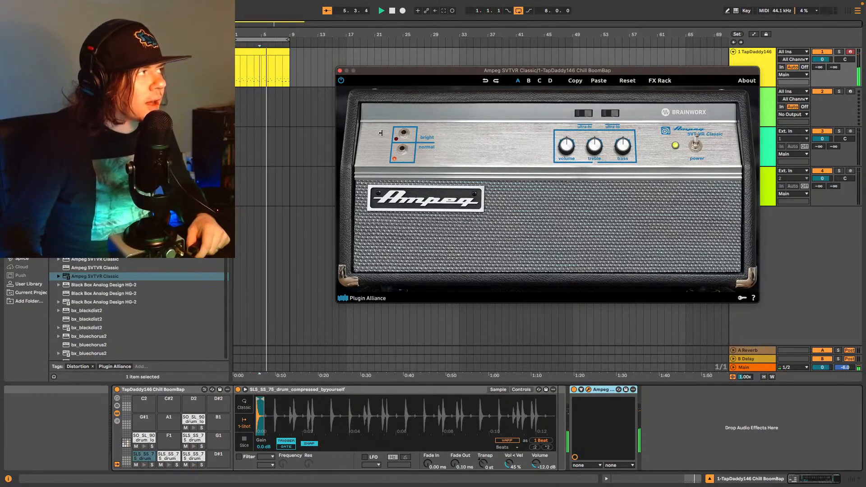
{"action": "left_click", "coordinate": [404, 133]}
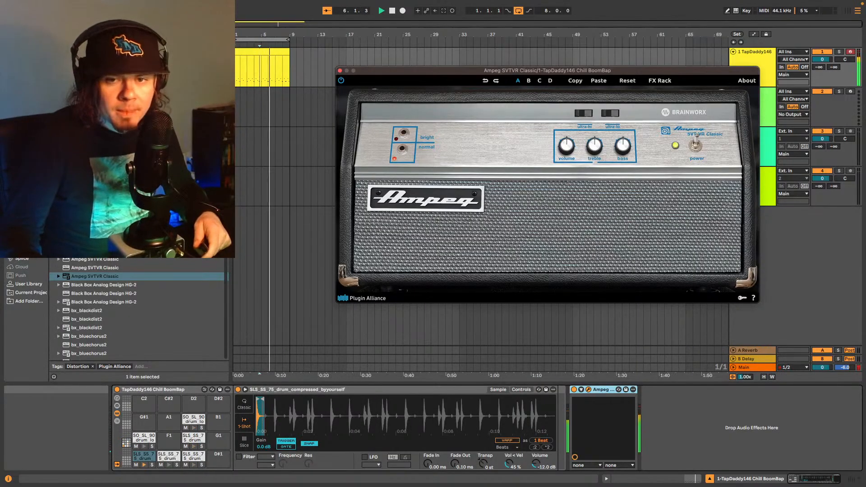
Close the amp plug-in's window and set the drum track's volume to -5.0.
{"action": "left_click", "coordinate": [339, 71]}
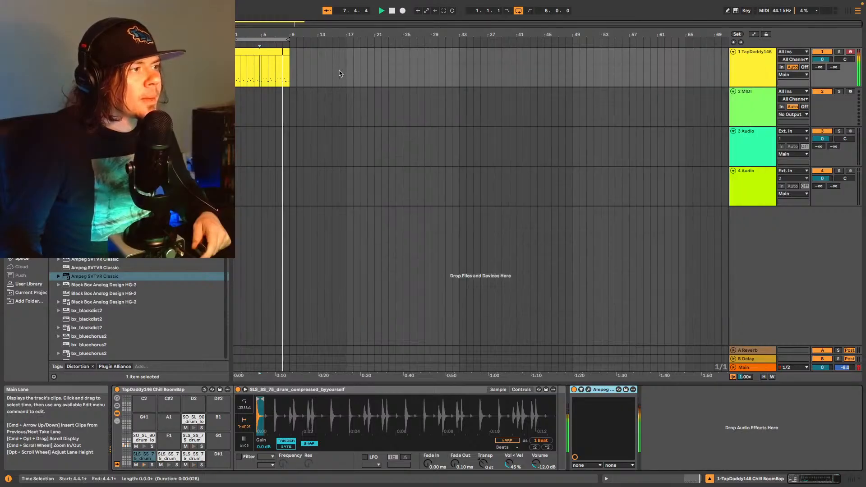
{"action": "left_click", "coordinate": [853, 478]}
{"action": "left_click", "coordinate": [852, 479]}
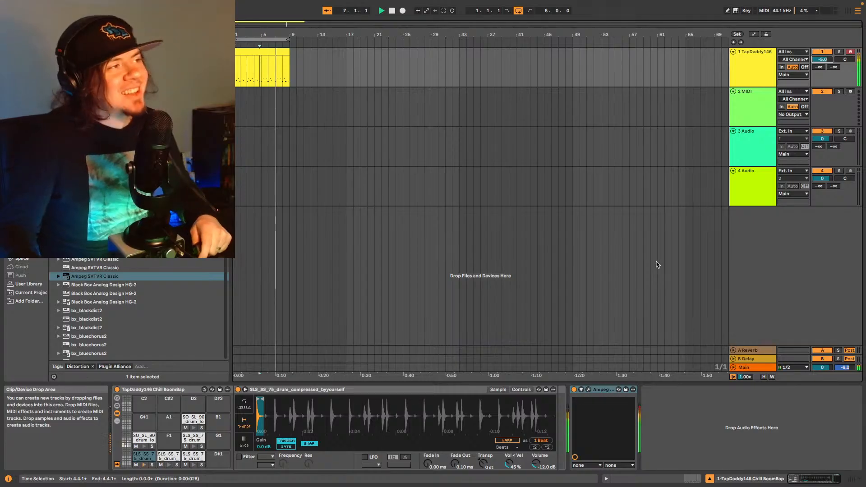
Select the empty MIDI track, look through the Plugin Alliance plug-ins for an instrument, and collapse that vendor's folder.
{"action": "left_click", "coordinate": [748, 107]}
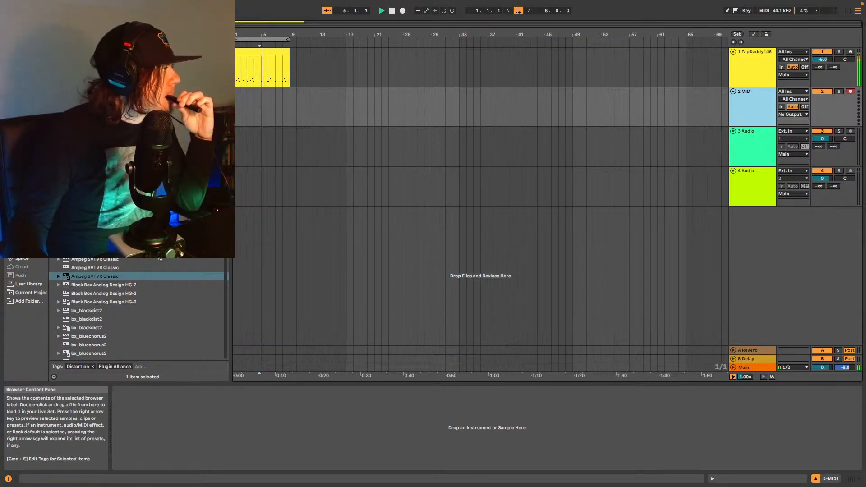
{"action": "scroll", "coordinate": [158, 271], "scroll_direction": "down", "scroll_amount": 5}
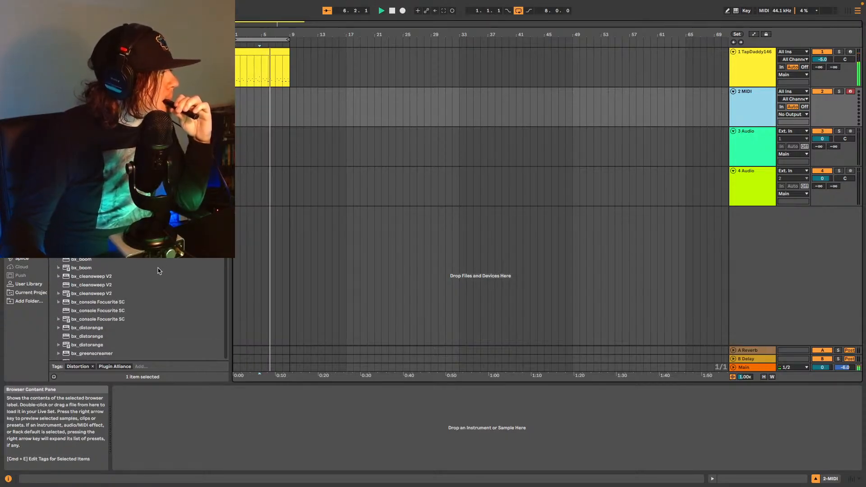
{"action": "left_click", "coordinate": [29, 283]}
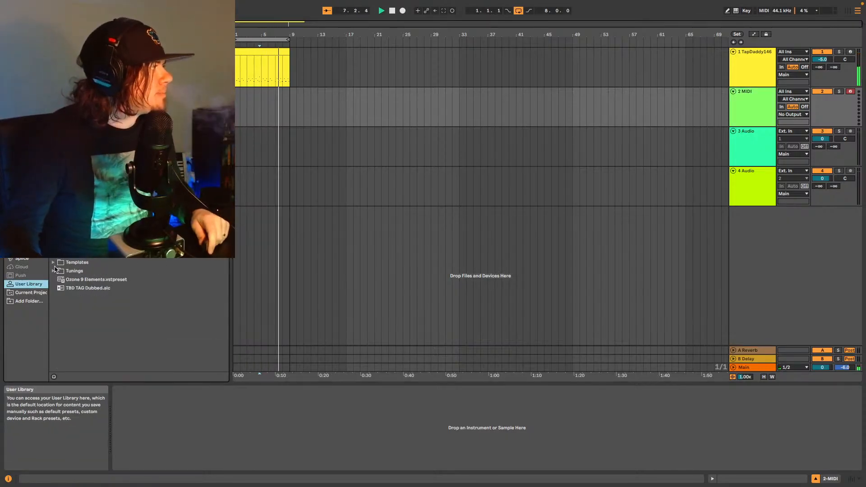
{"action": "left_click", "coordinate": [25, 186]}
{"action": "scroll", "coordinate": [135, 243], "scroll_direction": "up", "scroll_amount": 1}
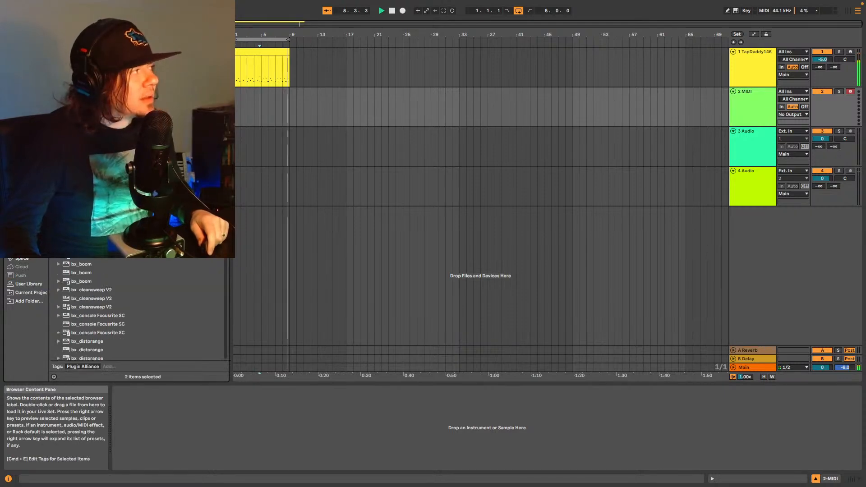
{"action": "scroll", "coordinate": [136, 311], "scroll_direction": "down", "scroll_amount": 10}
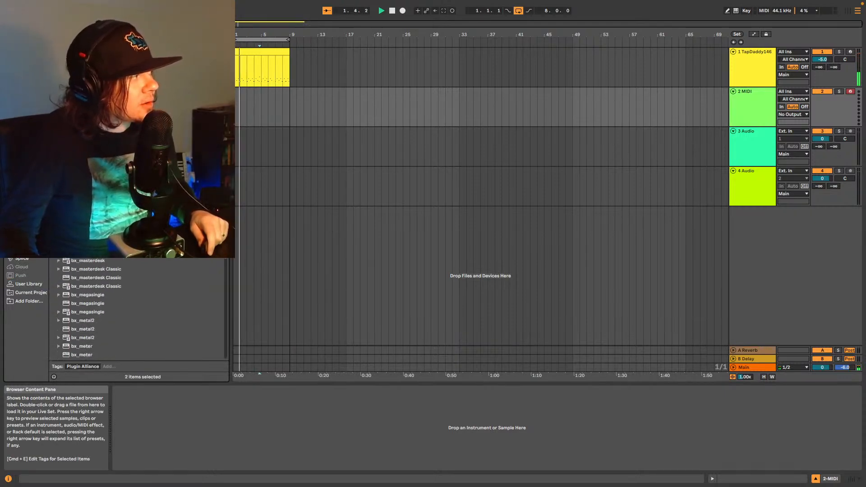
{"action": "scroll", "coordinate": [135, 311], "scroll_direction": "up", "scroll_amount": 3}
{"action": "scroll", "coordinate": [135, 307], "scroll_direction": "up", "scroll_amount": 4}
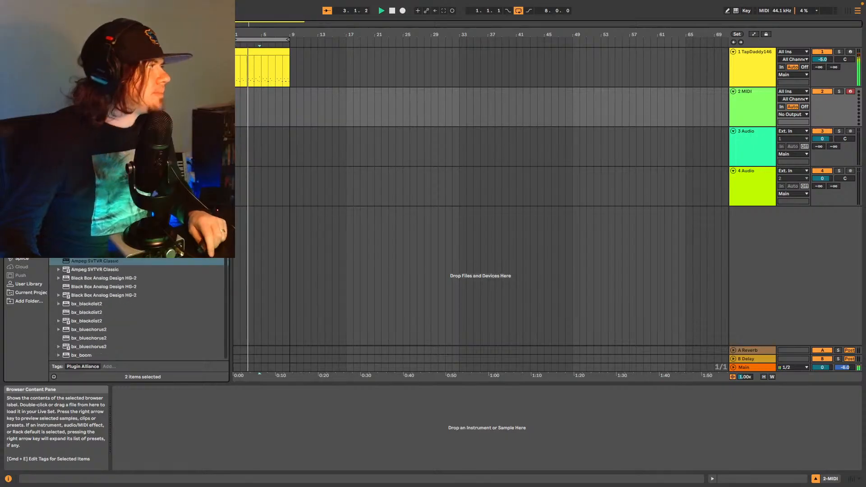
{"action": "left_click", "coordinate": [54, 218]}
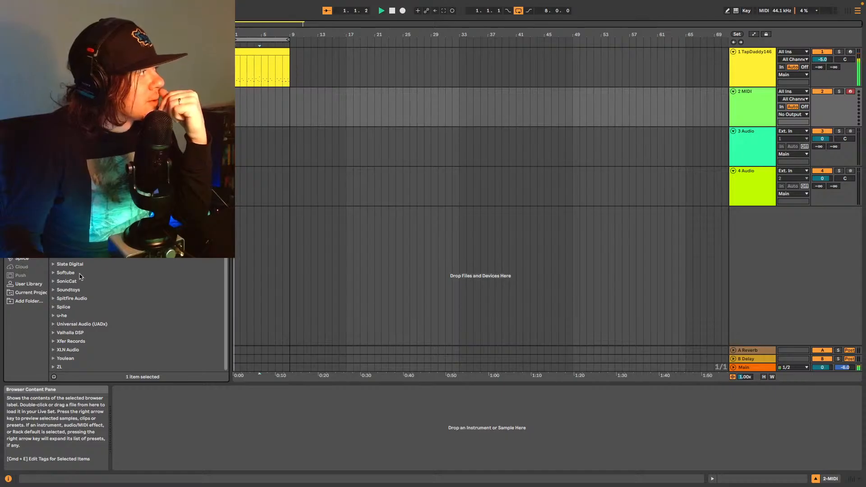
Load Arturia's Stage-73 V2 electric piano onto the second MIDI track and hide its plug-in window.
{"action": "scroll", "coordinate": [135, 316], "scroll_direction": "up", "scroll_amount": 1}
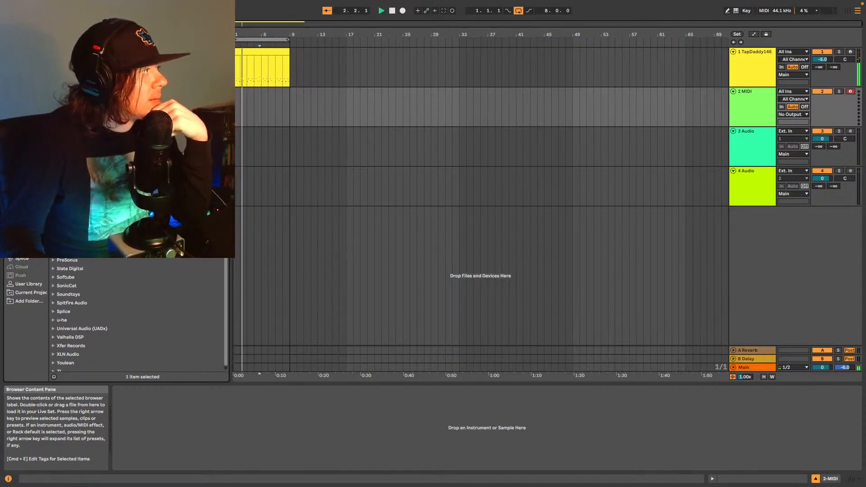
{"action": "scroll", "coordinate": [101, 300], "scroll_direction": "up", "scroll_amount": 10}
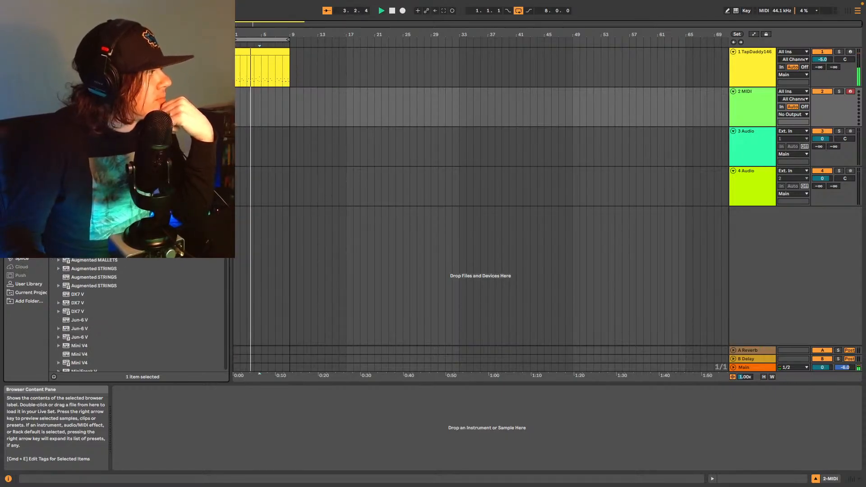
{"action": "scroll", "coordinate": [109, 288], "scroll_direction": "down", "scroll_amount": 10}
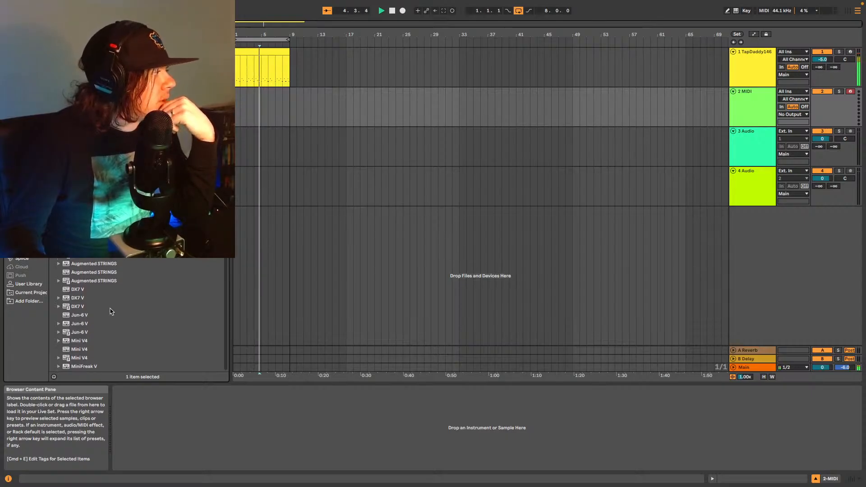
{"action": "scroll", "coordinate": [104, 311], "scroll_direction": "up", "scroll_amount": 2}
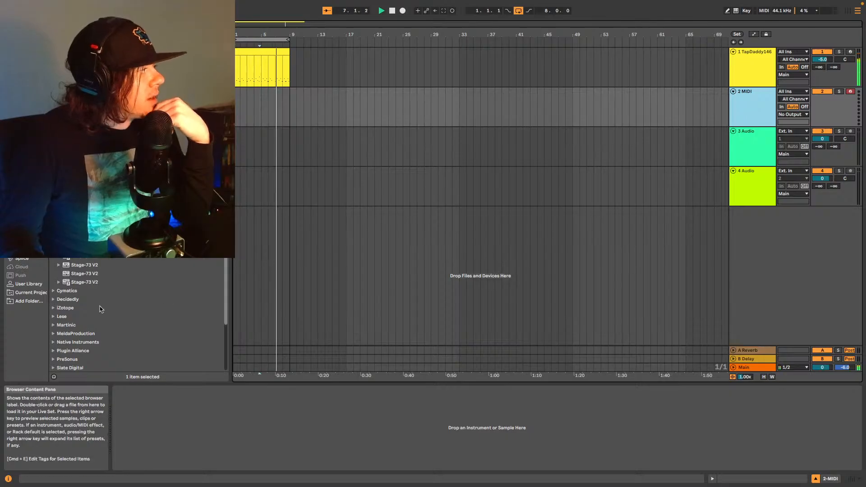
{"action": "left_click", "coordinate": [83, 281]}
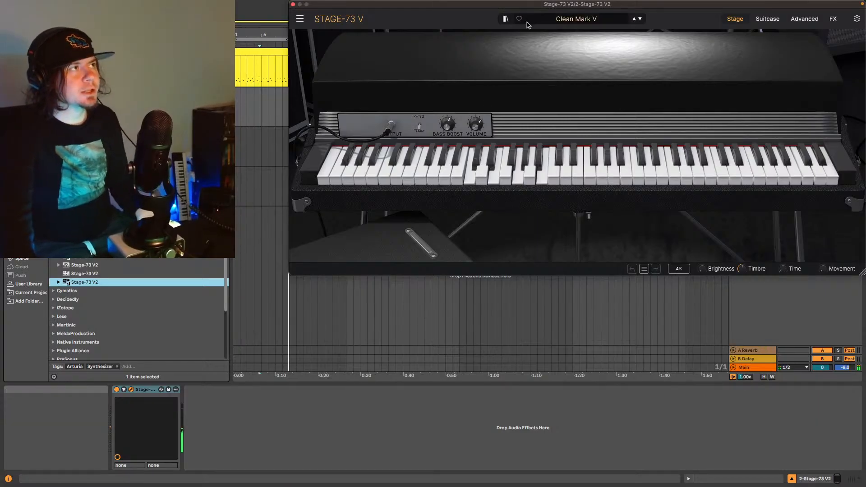
{"action": "key", "text": "alt+super+p"}
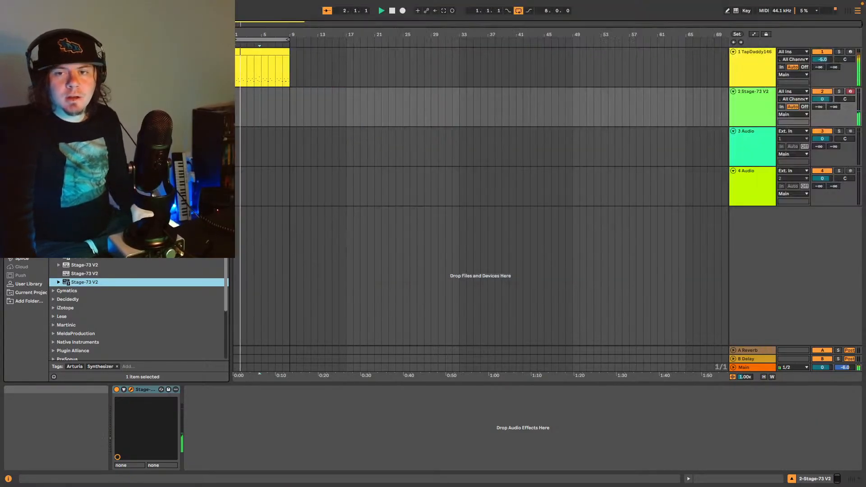
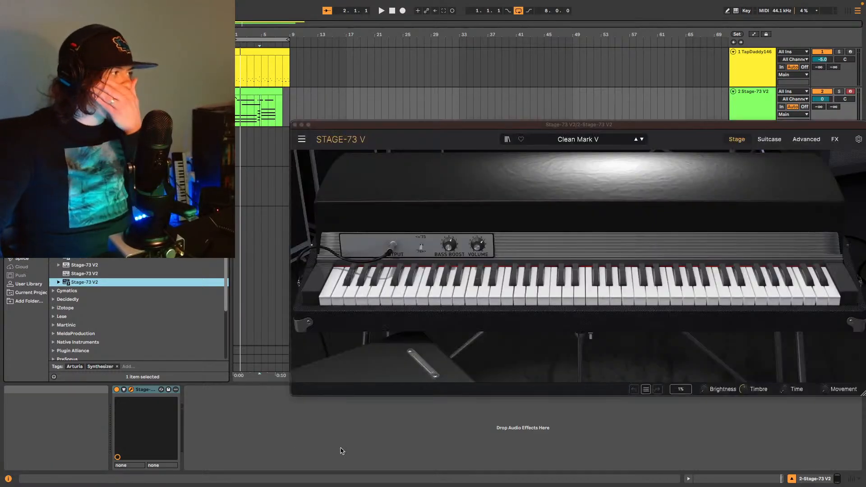
Close the electric piano window and adjust the recorded piano clip so it ends at bar 12, checking its alignment against the drums in playback.
{"action": "left_click", "coordinate": [295, 125]}
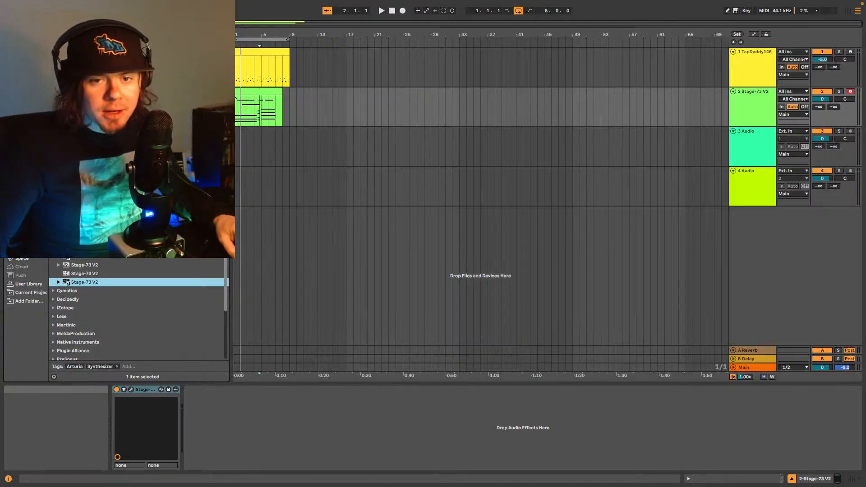
{"action": "left_click", "coordinate": [262, 91]}
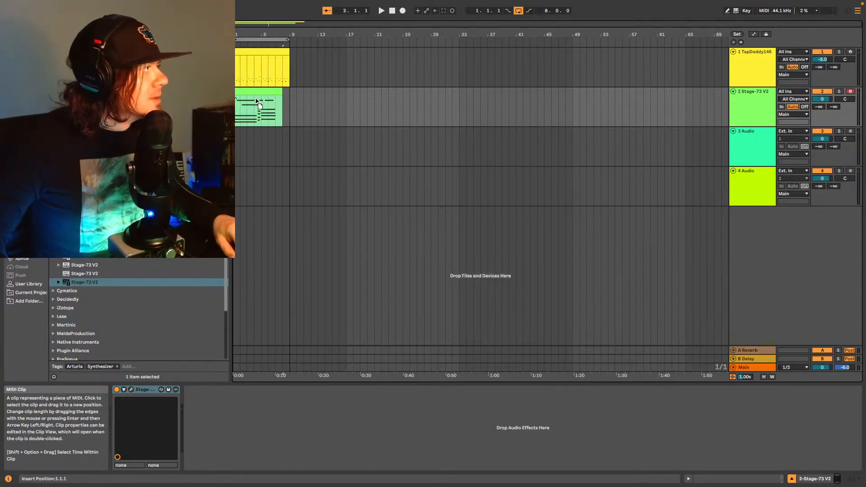
{"action": "key", "text": "space"}
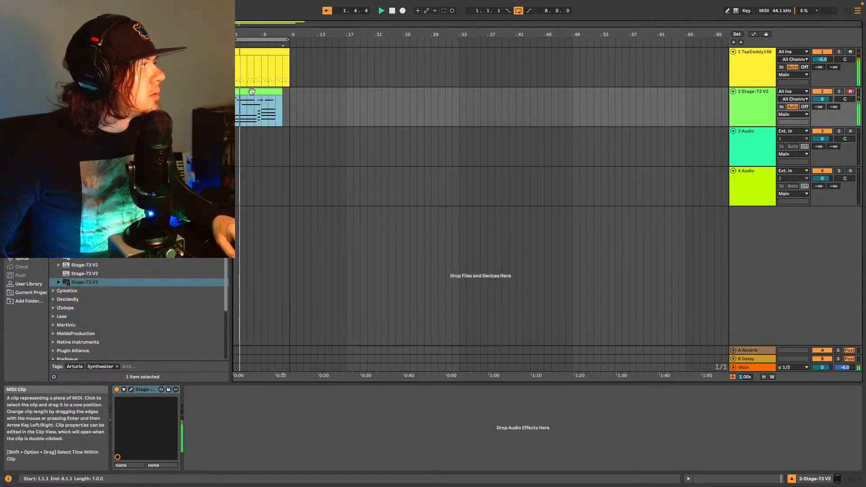
{"action": "key", "text": "space"}
{"action": "mouse_move", "coordinate": [252, 92]}
{"action": "left_mouse_down"}
{"action": "mouse_move", "coordinate": [309, 96]}
{"action": "mouse_move", "coordinate": [237, 91]}
{"action": "left_mouse_up"}
{"action": "key", "text": "space"}
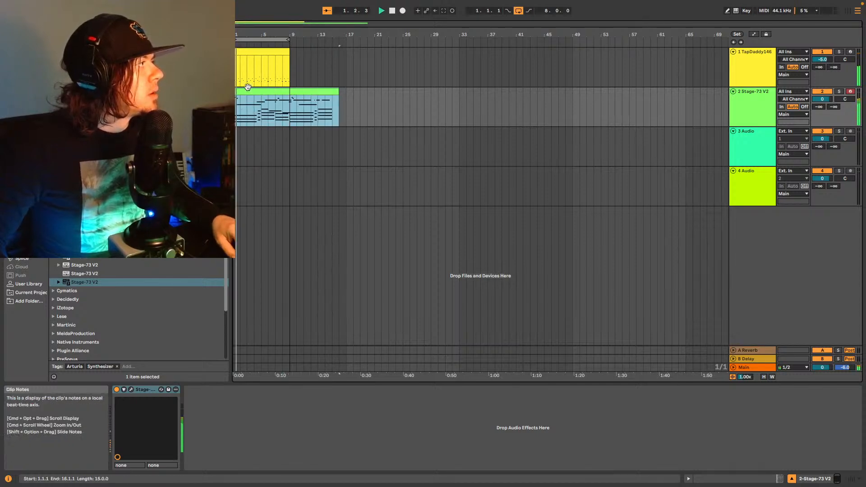
{"action": "mouse_move", "coordinate": [236, 91]}
{"action": "left_mouse_down"}
{"action": "mouse_move", "coordinate": [261, 92]}
{"action": "mouse_move", "coordinate": [238, 92]}
{"action": "left_mouse_up"}
{"action": "key", "text": "space"}
{"action": "key", "text": "space"}
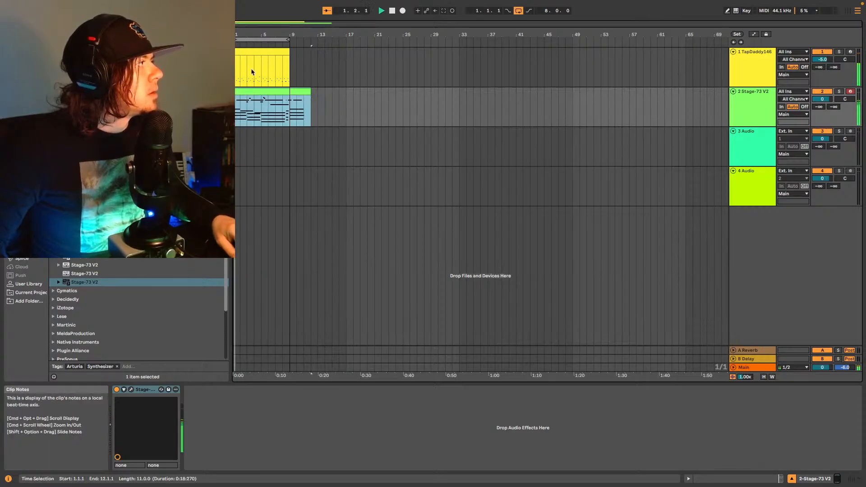
Duplicate the eight-bar drum clip directly after itself and extend the loop region to 16 bars.
{"action": "left_click", "coordinate": [251, 54]}
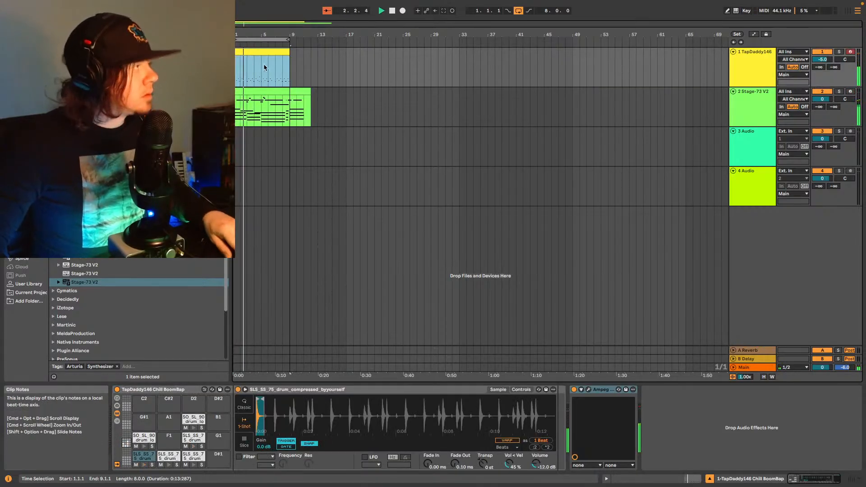
{"action": "key", "text": "super+d"}
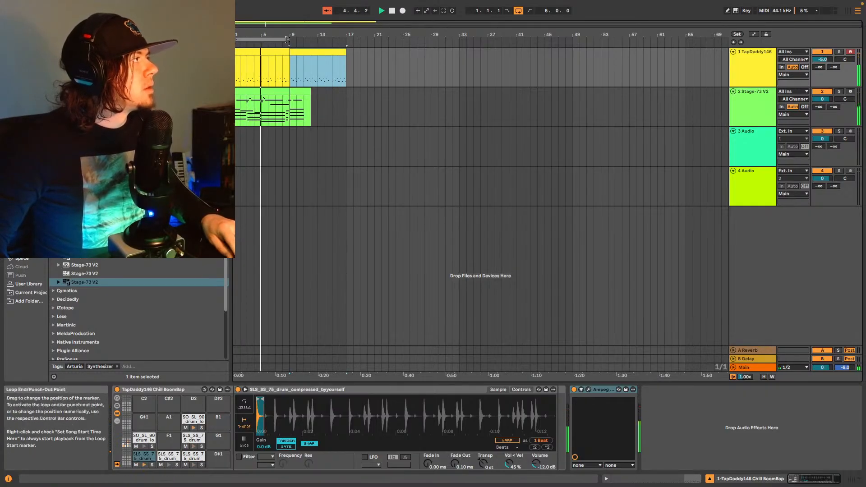
{"action": "mouse_move", "coordinate": [288, 40]}
{"action": "left_mouse_down"}
{"action": "mouse_move", "coordinate": [356, 49]}
{"action": "mouse_move", "coordinate": [346, 42]}
{"action": "left_mouse_up"}
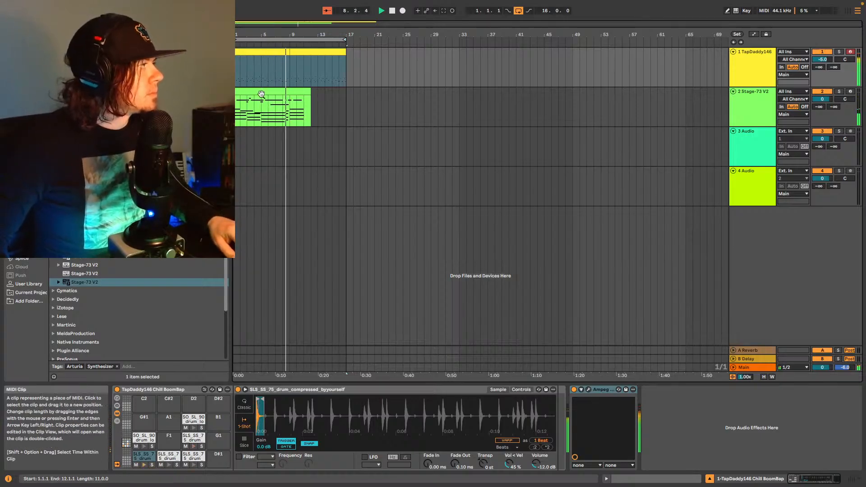
Extend the electric piano part so it ends at bar 20, and play the arrangement from the start.
{"action": "left_click_drag", "start_coordinate": [263, 90], "coordinate": [236, 92]}
{"action": "key", "text": "space"}
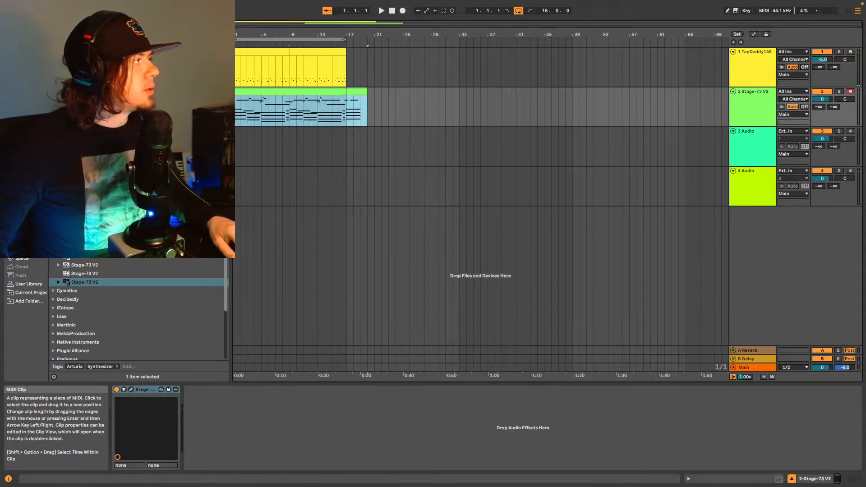
{"action": "key", "text": "space"}
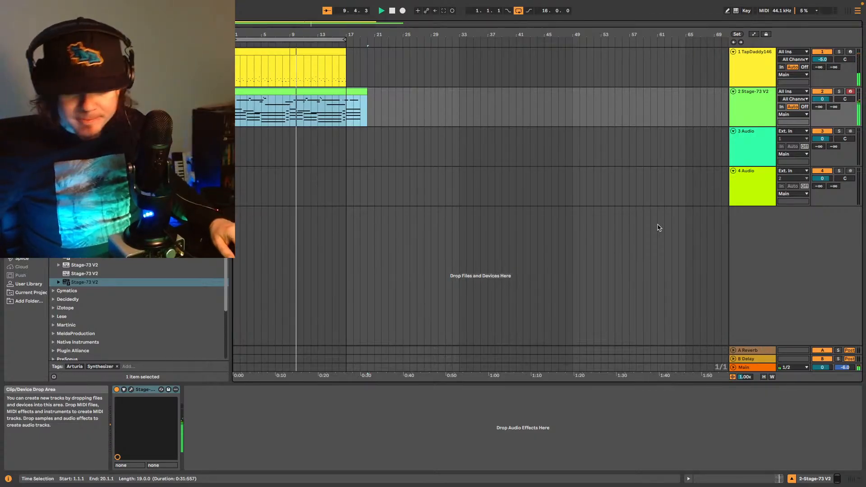
Find the SketchCassette II plug-in, add it after Stage-73 V2 on the electric piano track, and choose Type IV tape.
{"action": "left_click", "coordinate": [122, 26]}
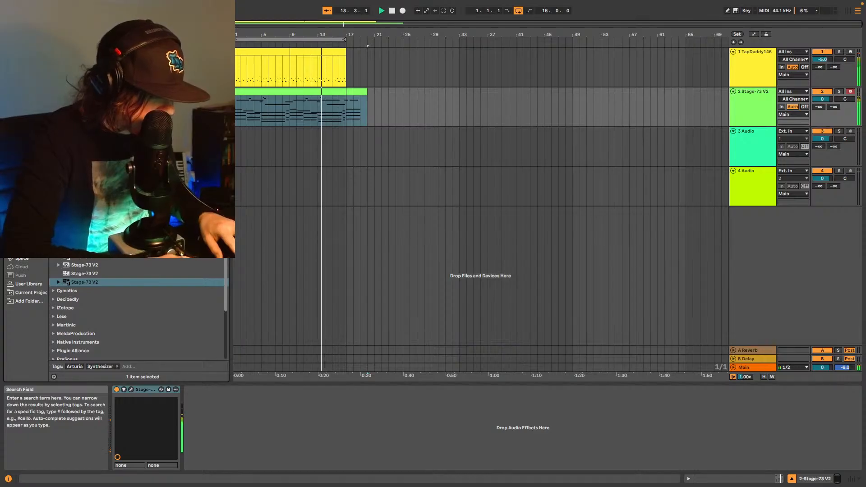
{"action": "type", "text": "bass"}
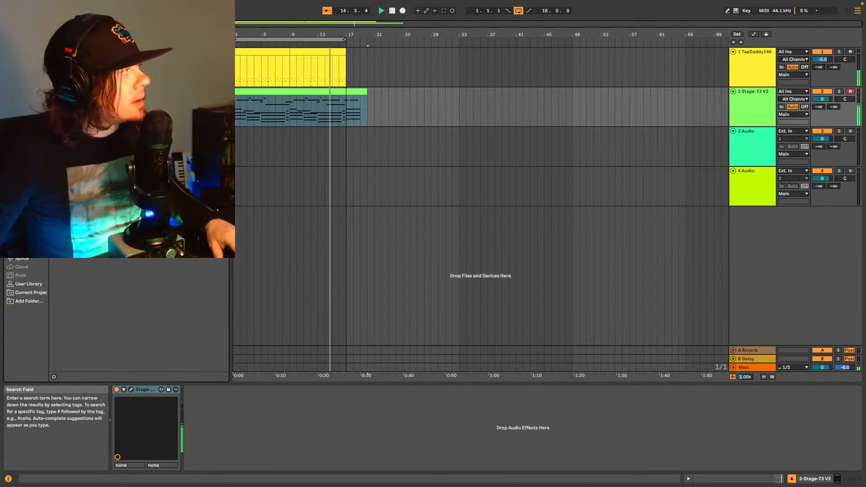
{"action": "left_click_drag", "start_coordinate": [99, 67], "coordinate": [246, 420]}
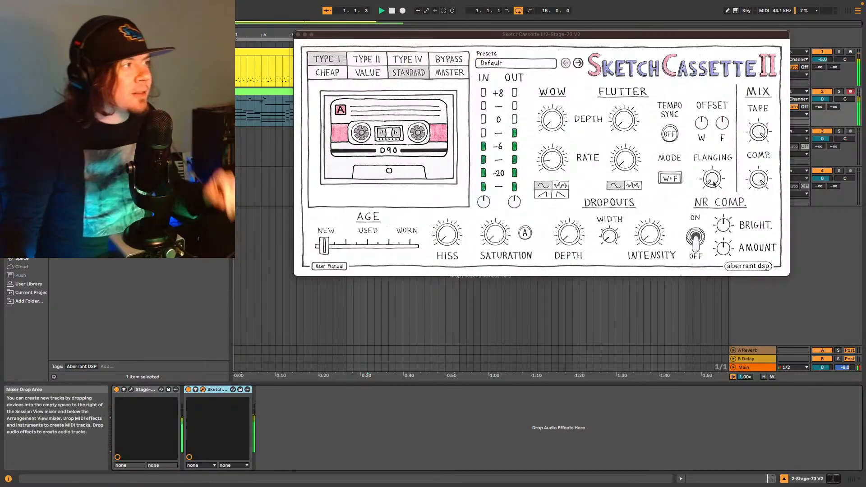
{"action": "left_click", "coordinate": [408, 62]}
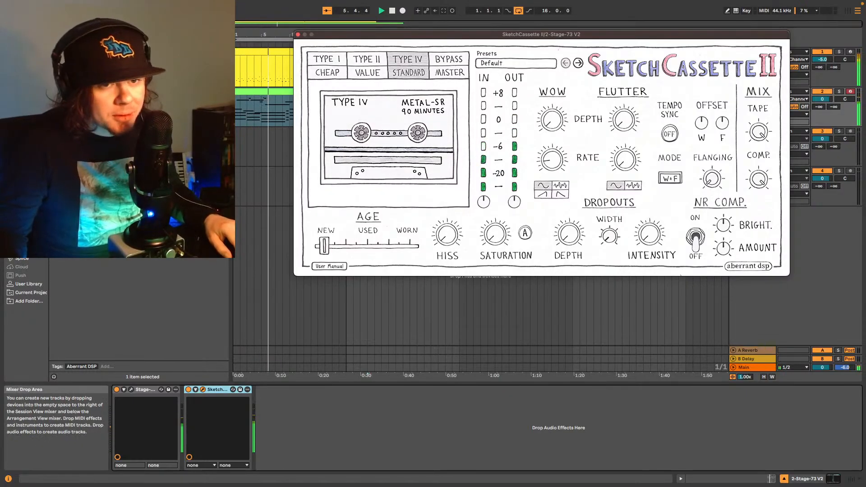
Turn on tempo sync in SketchCassette II and raise the flutter depth slightly.
{"action": "key", "text": "super+alt+p"}
{"action": "key", "text": "super+alt+p"}
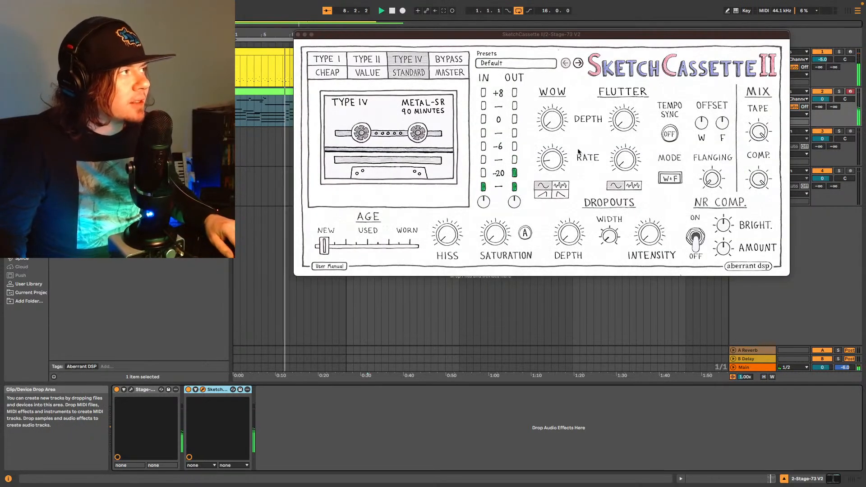
{"action": "left_click", "coordinate": [670, 134]}
{"action": "left_click", "coordinate": [669, 134]}
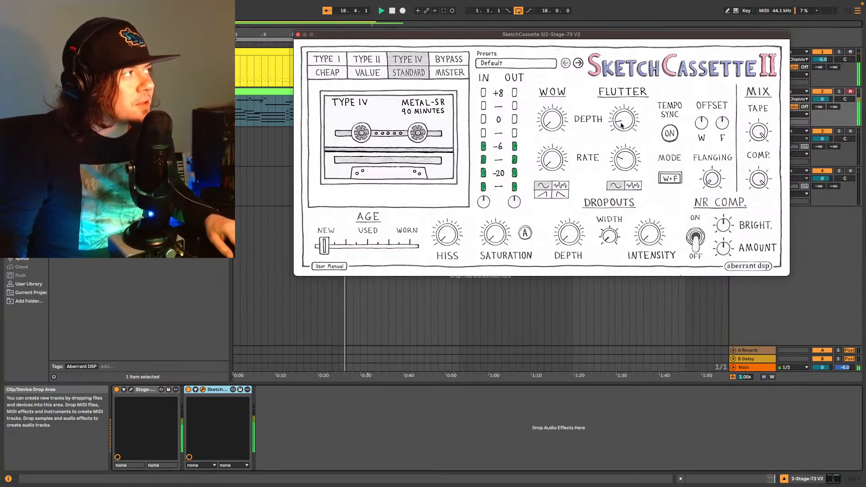
Add some tape hiss, age the tape to Worn with Type II selected, and try NR compression before switching it off.
{"action": "left_click", "coordinate": [696, 246]}
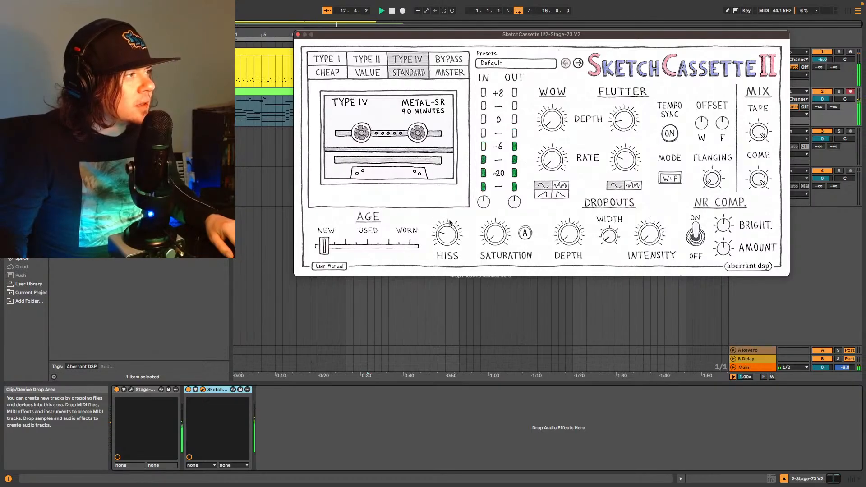
{"action": "mouse_move", "coordinate": [449, 231]}
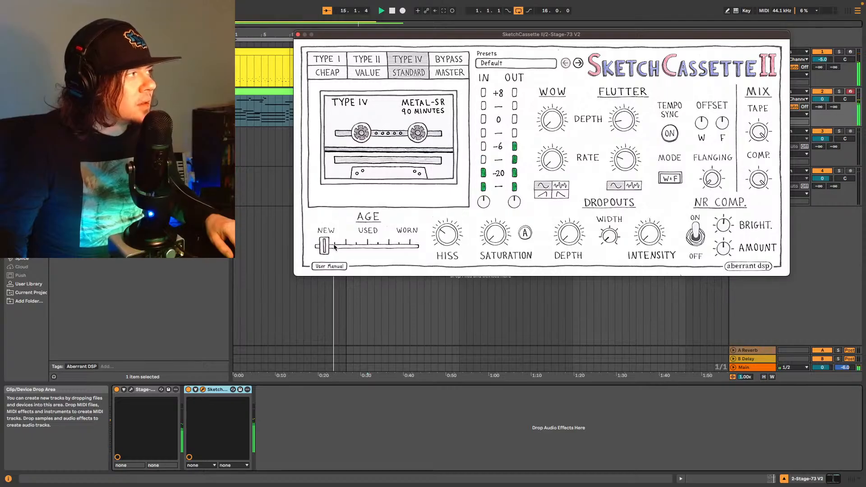
{"action": "left_click_drag", "start_coordinate": [330, 247], "coordinate": [411, 246]}
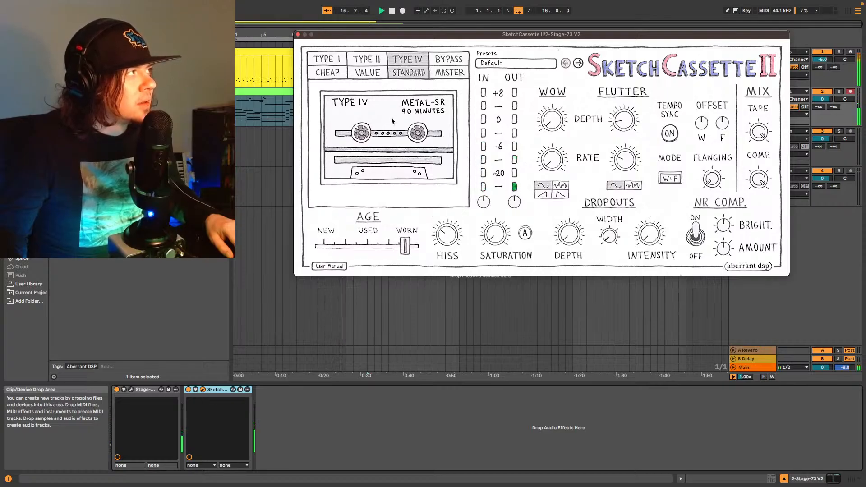
{"action": "left_click", "coordinate": [367, 59]}
{"action": "left_click", "coordinate": [696, 235]}
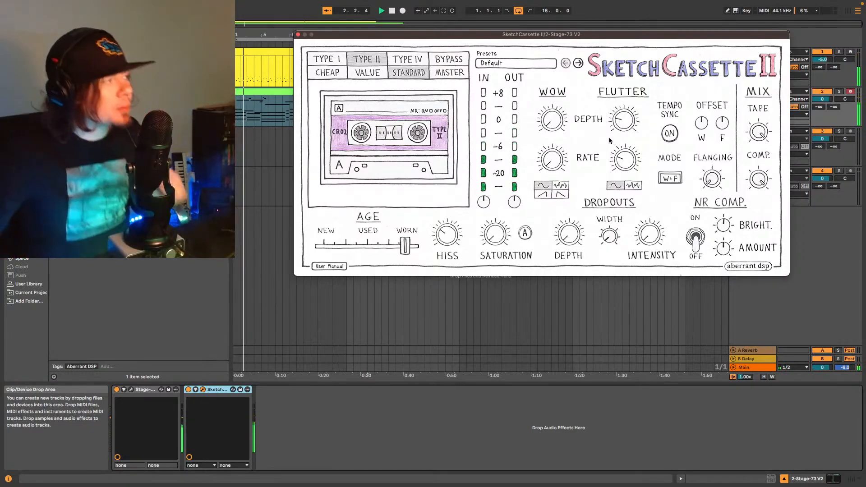
Open the Stage-73 V2 window and bring up its preset list from the beginning.
{"action": "left_click", "coordinate": [131, 390]}
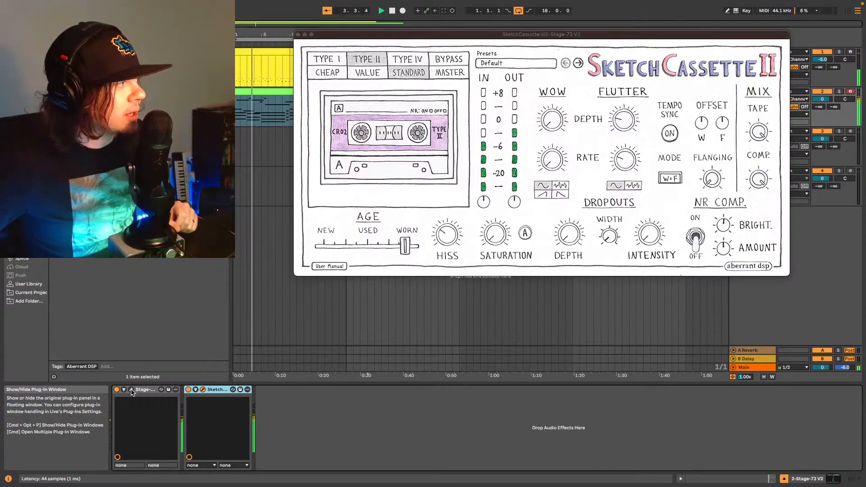
{"action": "left_click_drag", "start_coordinate": [575, 26], "coordinate": [575, 59]}
{"action": "left_click", "coordinate": [582, 75]}
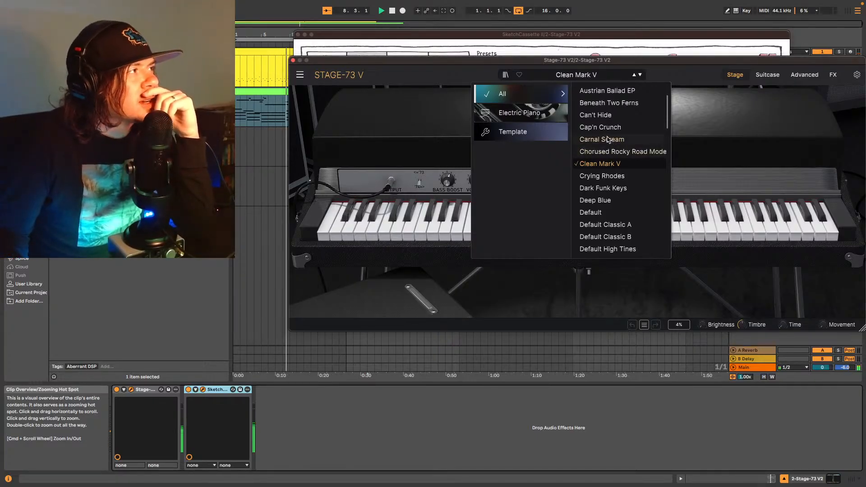
{"action": "scroll", "coordinate": [609, 118], "scroll_direction": "up", "scroll_amount": 3}
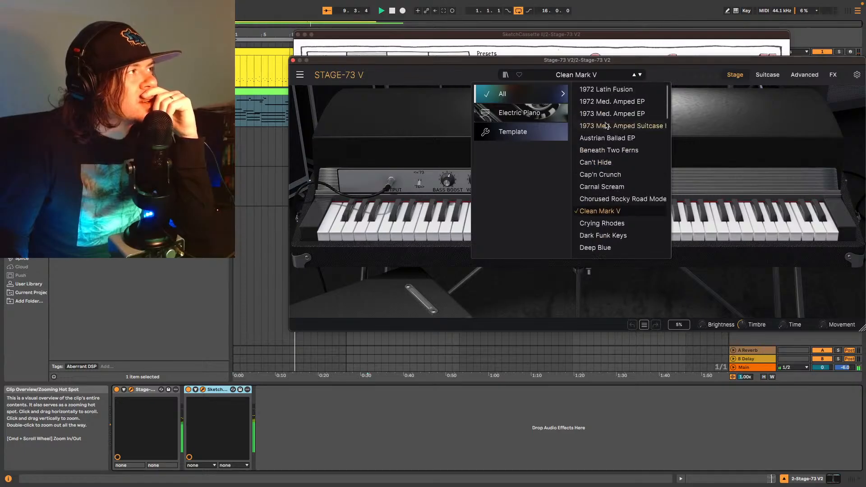
Audition the presets 1972 Latin Fusion, 1972 Med. Amped EP, 1973 Med. Amped EP and 1973 Med. Amped Suitcase EP.
{"action": "left_click", "coordinate": [613, 93]}
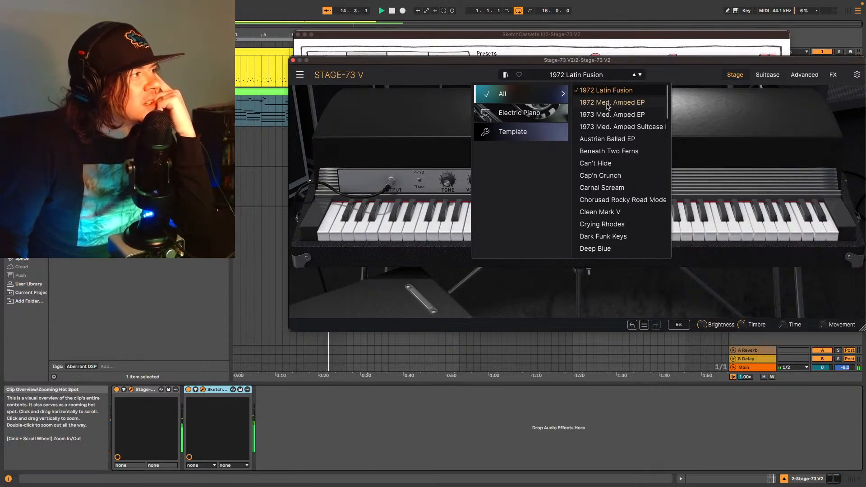
{"action": "left_click", "coordinate": [608, 103]}
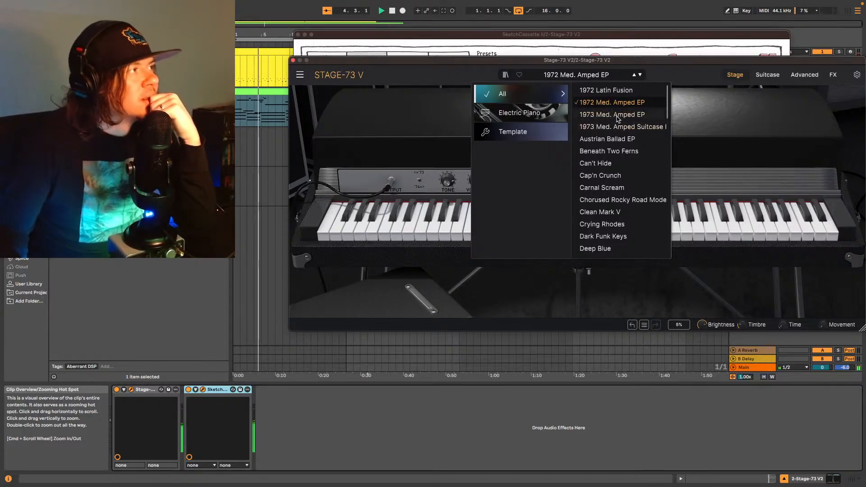
{"action": "left_click", "coordinate": [617, 116]}
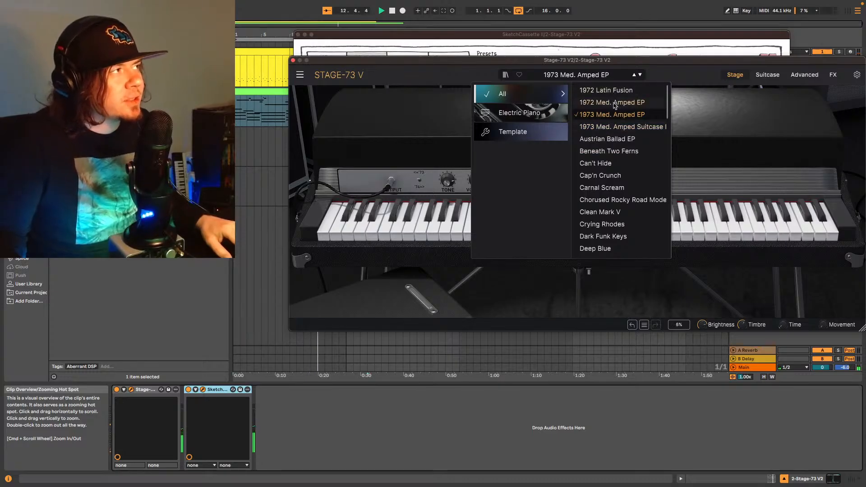
{"action": "left_click", "coordinate": [631, 128]}
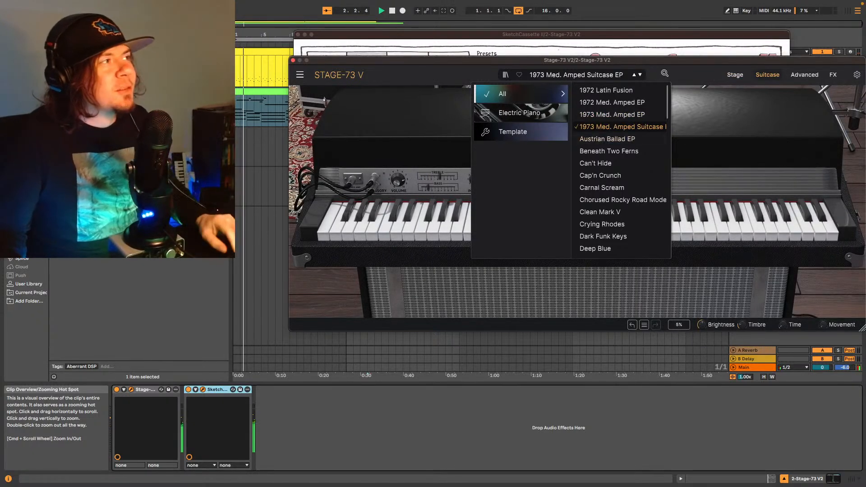
Move the electric piano window off the mixer, recheck 1973 Med. Amped EP, and load the Beneath Two Ferns preset.
{"action": "left_click_drag", "start_coordinate": [685, 63], "coordinate": [583, 47]}
{"action": "left_click_drag", "start_coordinate": [634, 46], "coordinate": [625, 46]}
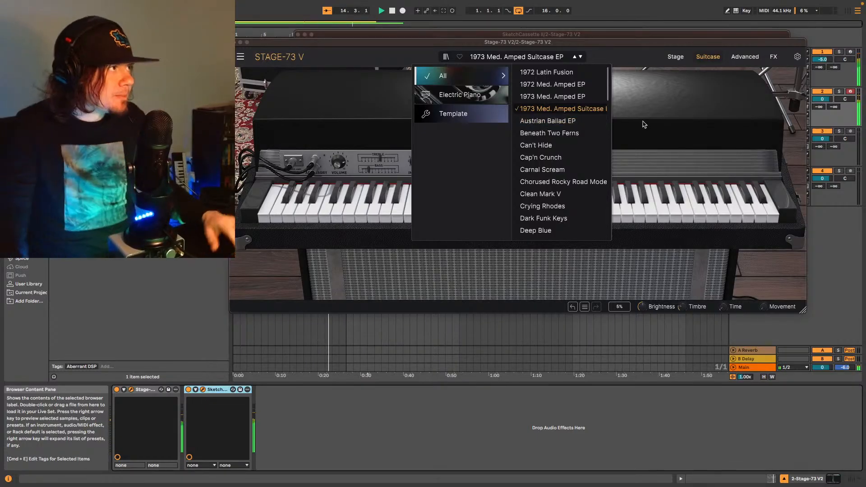
{"action": "left_click", "coordinate": [549, 97]}
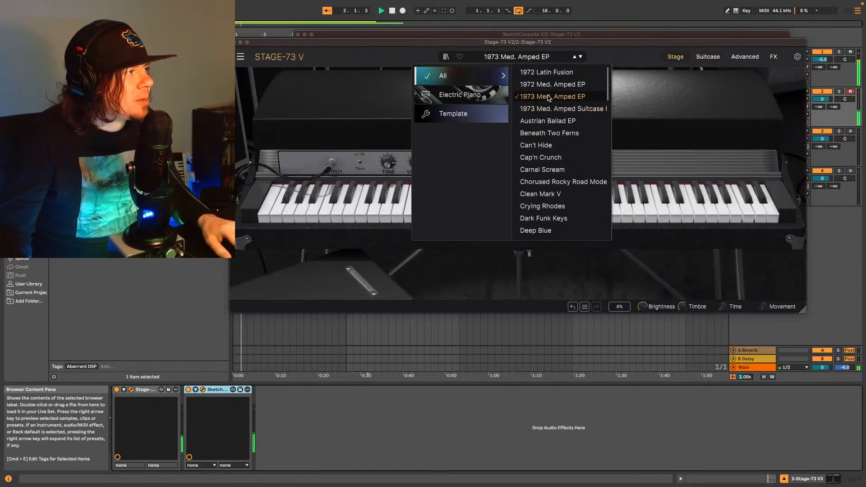
{"action": "left_click", "coordinate": [549, 133]}
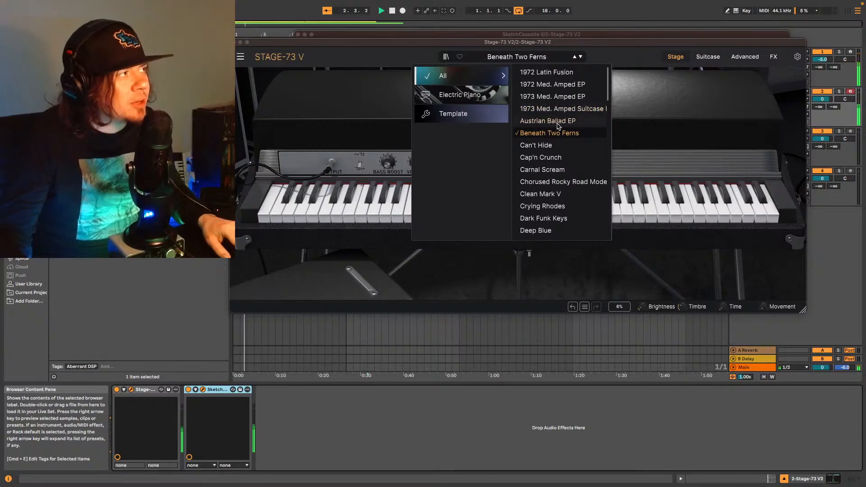
{"action": "left_click", "coordinate": [653, 102]}
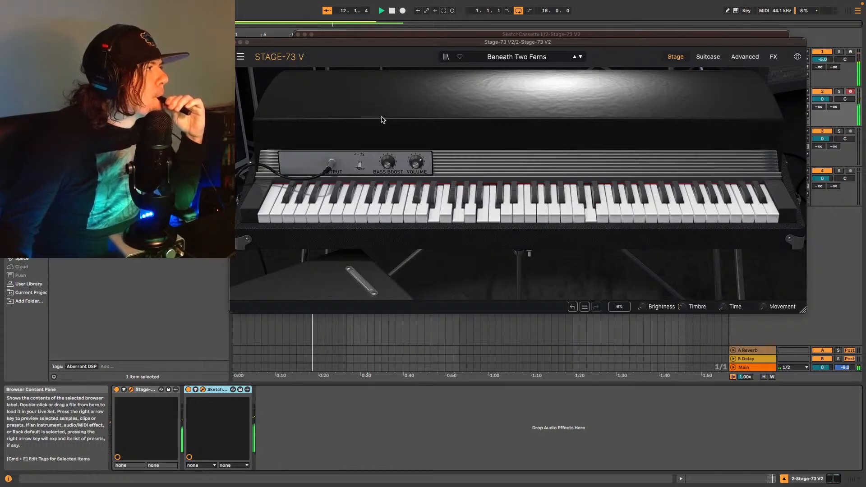
Compare the electric piano's two tone circuit models and leave it on the one with the Tone control.
{"action": "left_click", "coordinate": [360, 166]}
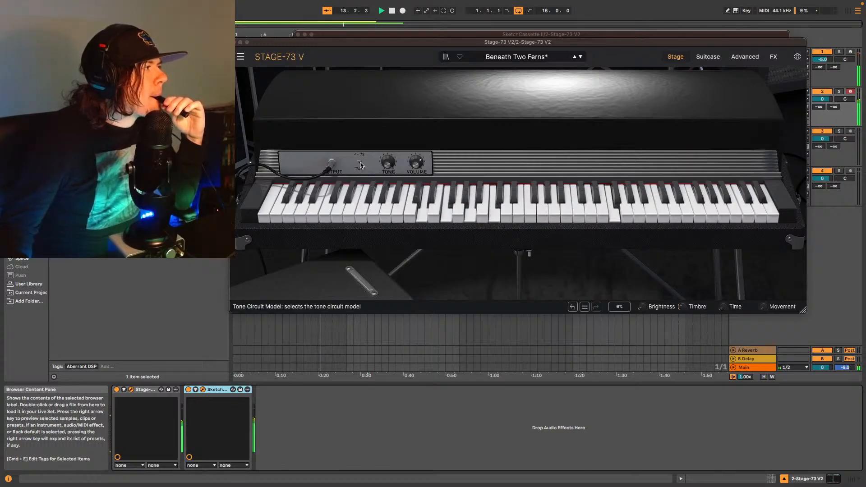
{"action": "left_click", "coordinate": [359, 165]}
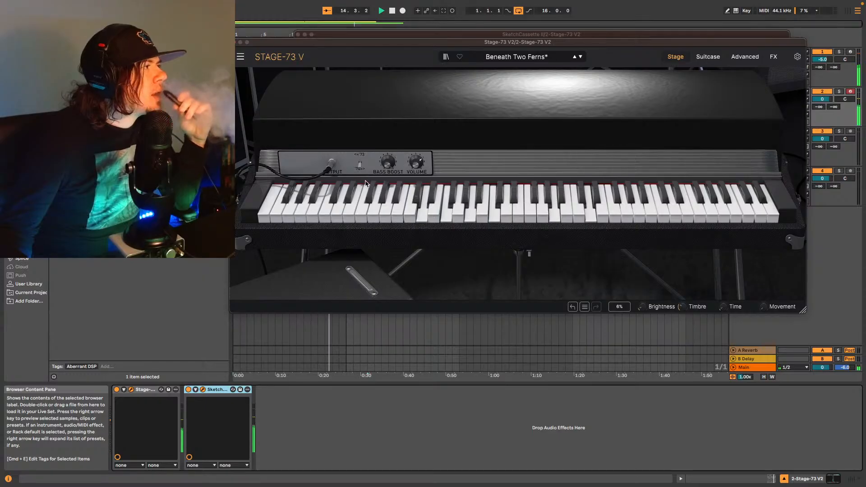
{"action": "left_click", "coordinate": [360, 165]}
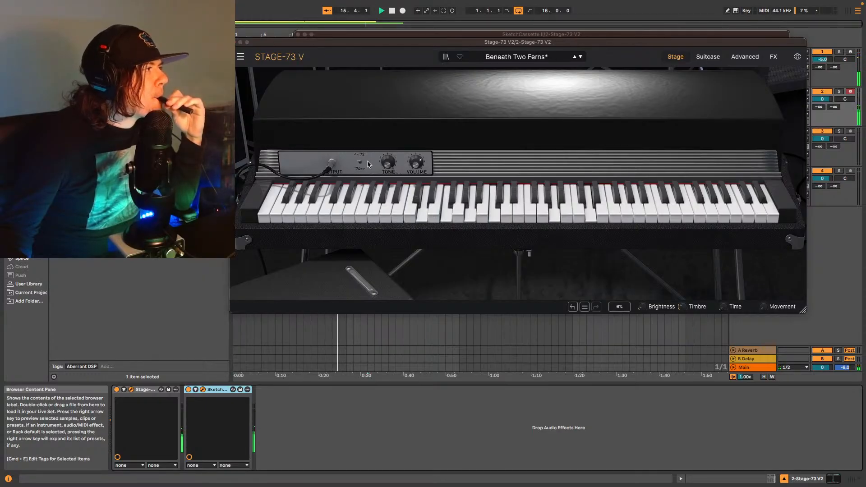
Adjust the electric piano's Tone amount, switch its tone circuit to the Bass Boost model, and close both plug-in windows.
{"action": "left_click_drag", "start_coordinate": [388, 163], "coordinate": [388, 135]}
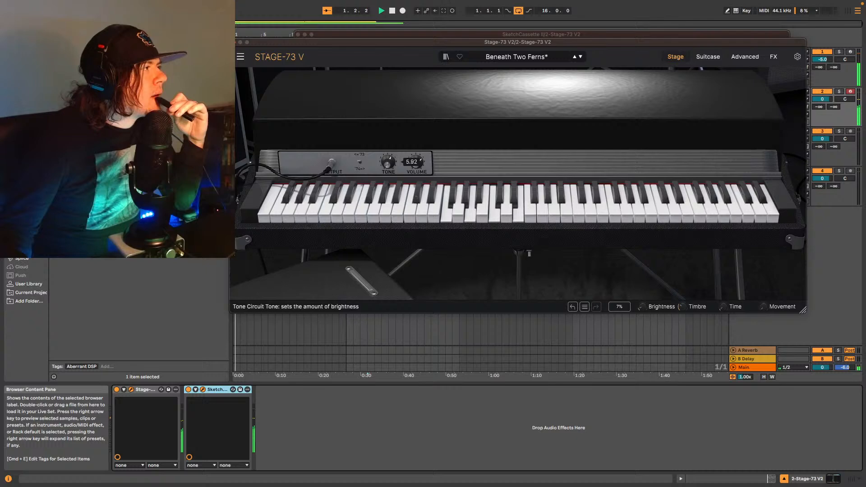
{"action": "left_click", "coordinate": [359, 167]}
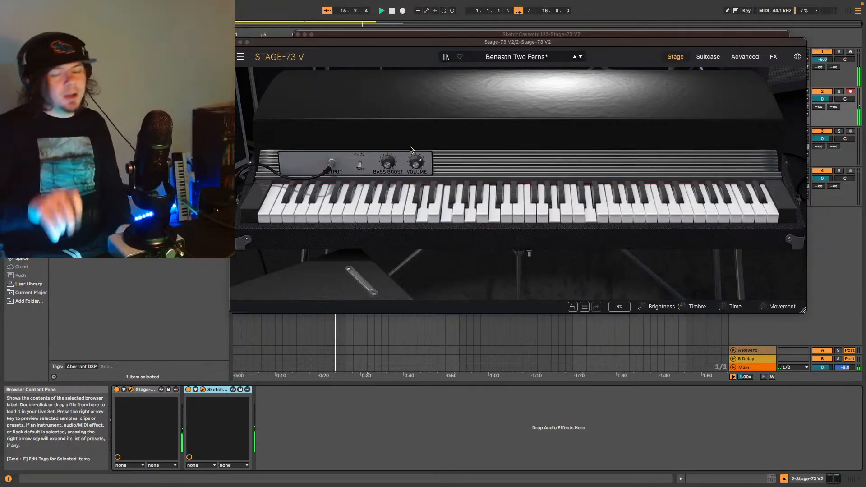
{"action": "left_click", "coordinate": [240, 42]}
{"action": "left_click", "coordinate": [298, 34]}
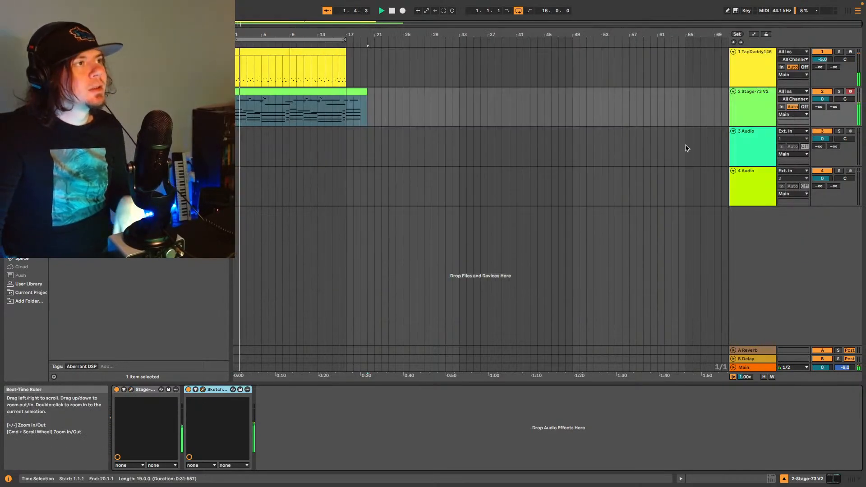
Add a MIDI track below the Stage-73 V2 track and shorten the electric piano clip to end at bar 17.
{"action": "left_click", "coordinate": [744, 122]}
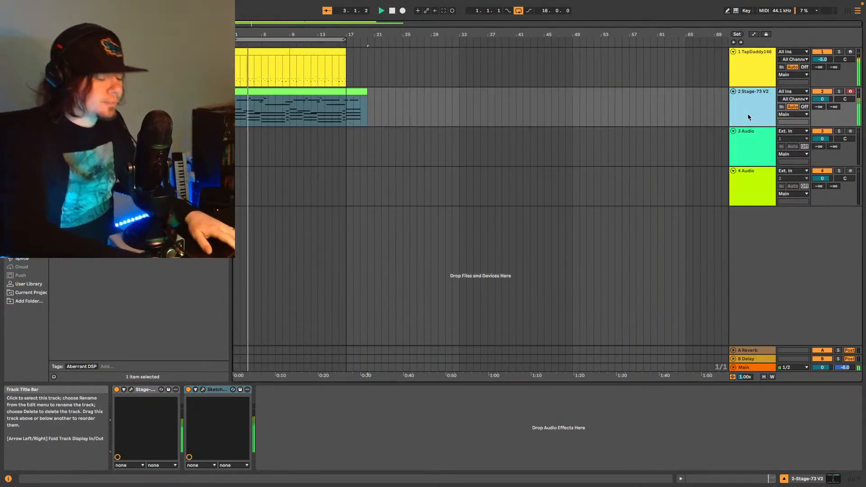
{"action": "key", "text": "super+shift+t"}
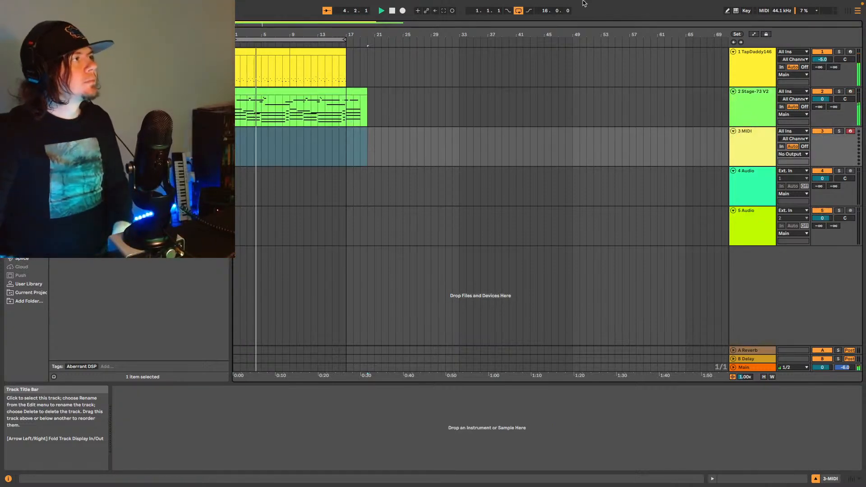
{"action": "left_click_drag", "start_coordinate": [366, 92], "coordinate": [346, 92]}
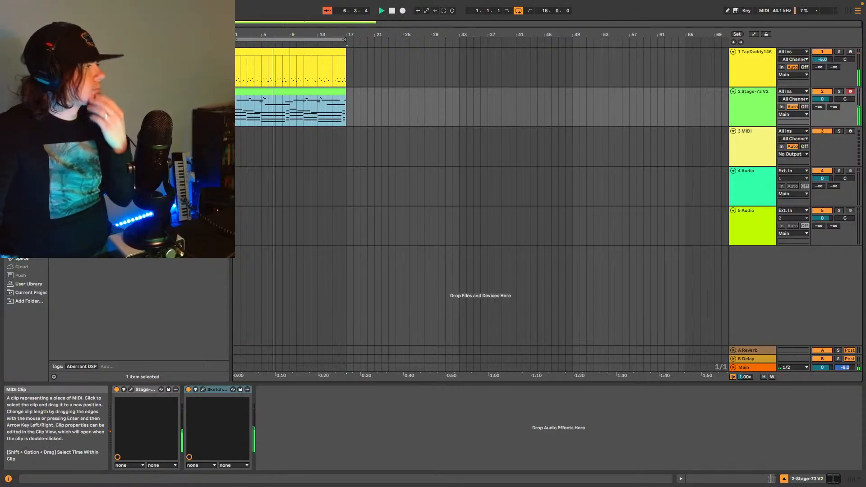
Find Arturia's Augmented GRAND PIANO among the plug-ins and load it on the empty MIDI track 3.
{"action": "left_click", "coordinate": [29, 284]}
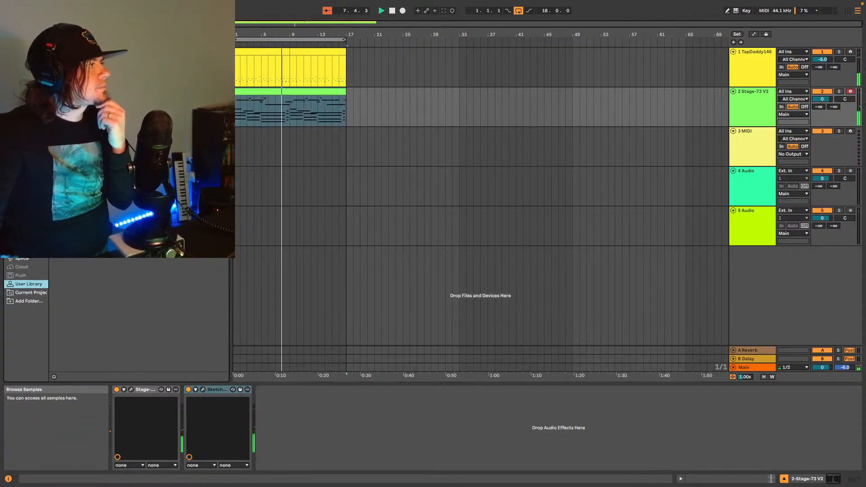
{"action": "left_click", "coordinate": [24, 185]}
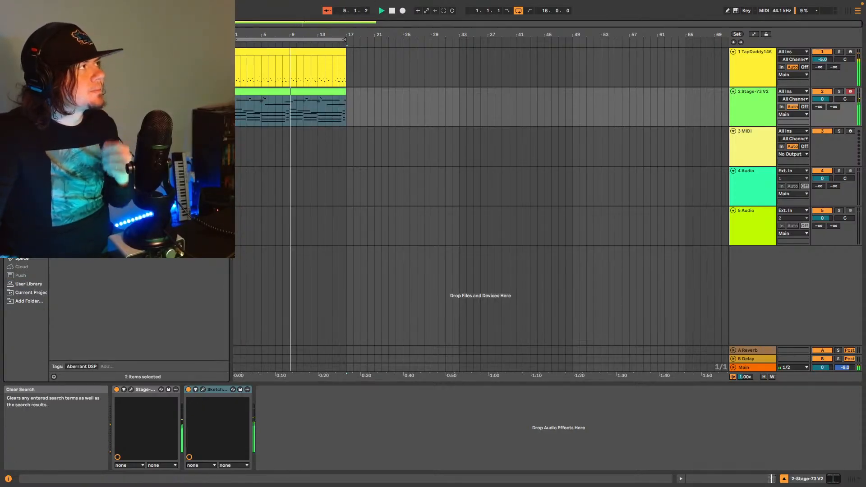
{"action": "scroll", "coordinate": [135, 225], "scroll_direction": "up", "scroll_amount": 2}
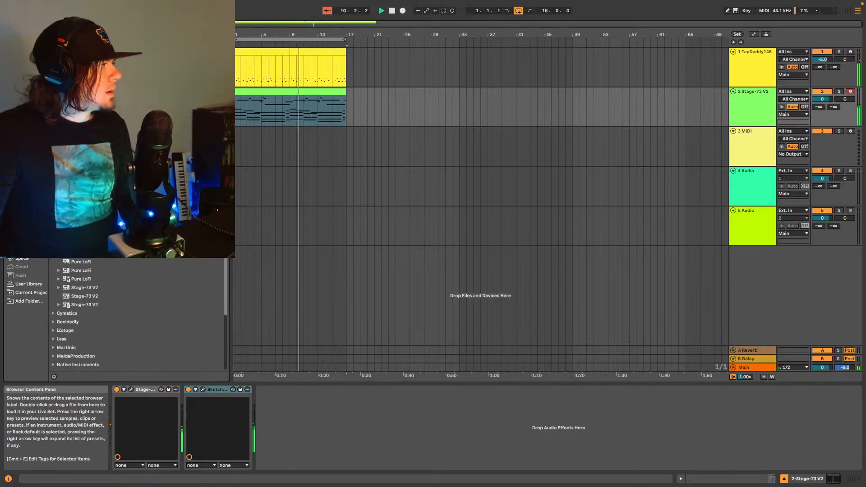
{"action": "scroll", "coordinate": [135, 315], "scroll_direction": "up", "scroll_amount": 5}
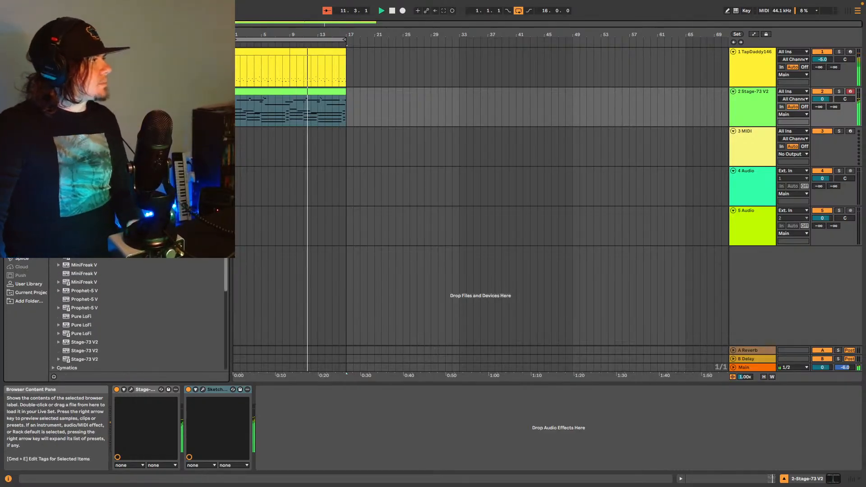
{"action": "scroll", "coordinate": [135, 315], "scroll_direction": "up", "scroll_amount": 3}
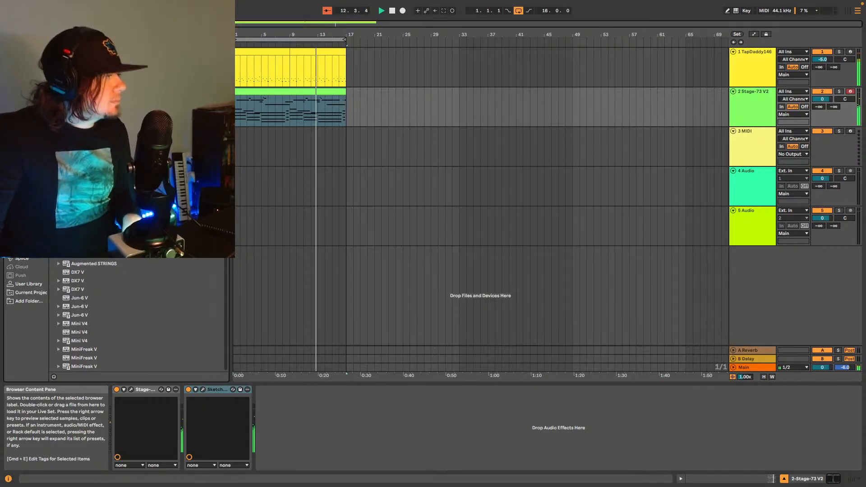
{"action": "left_click", "coordinate": [759, 145]}
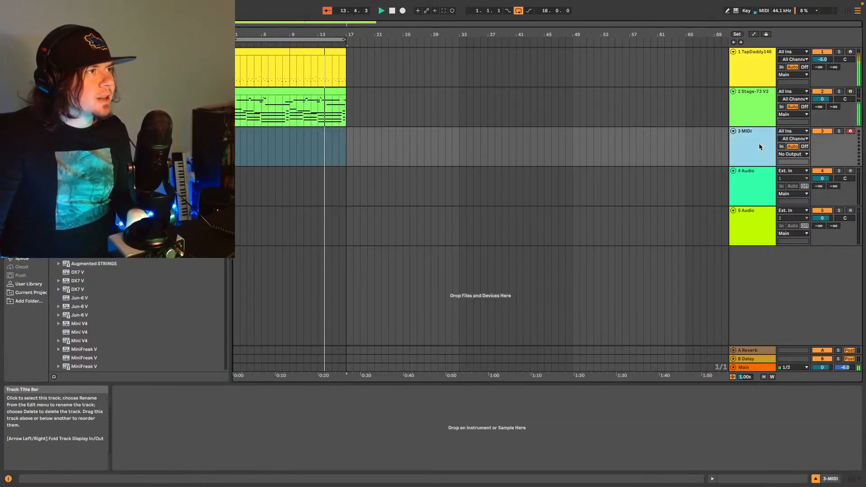
{"action": "left_click_drag", "start_coordinate": [90, 238], "coordinate": [236, 426]}
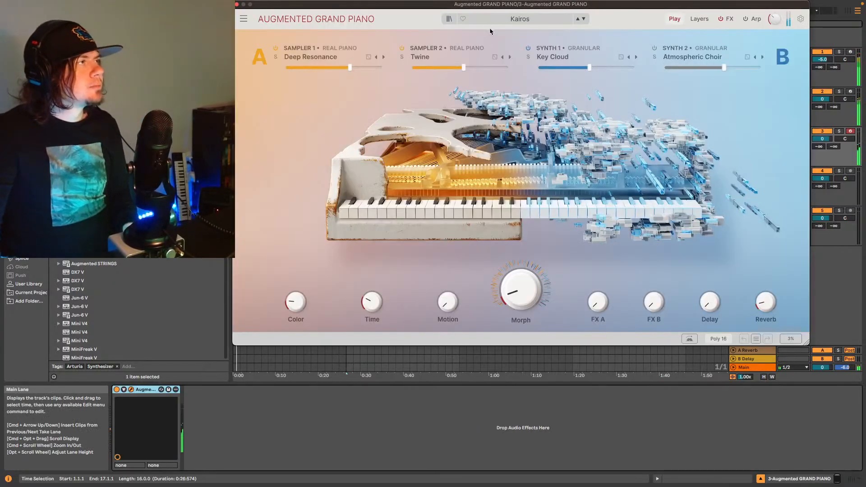
Audition the grand piano presets Laid Back, Land of Tone, Jungler and Kairos against the beat.
{"action": "left_click", "coordinate": [509, 20]}
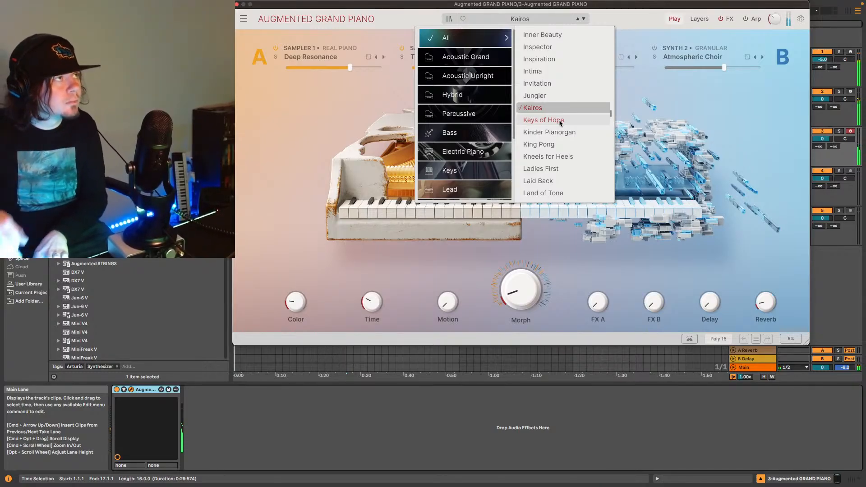
{"action": "scroll", "coordinate": [552, 149], "scroll_direction": "down", "scroll_amount": 1}
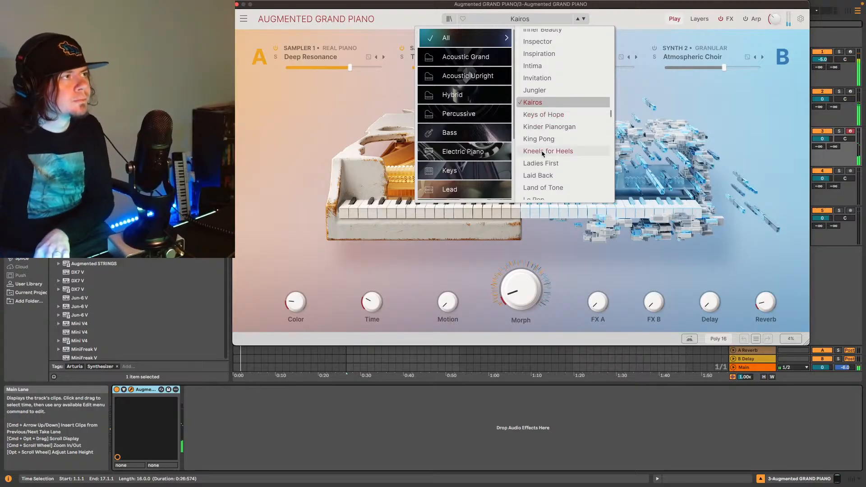
{"action": "left_click", "coordinate": [547, 176]}
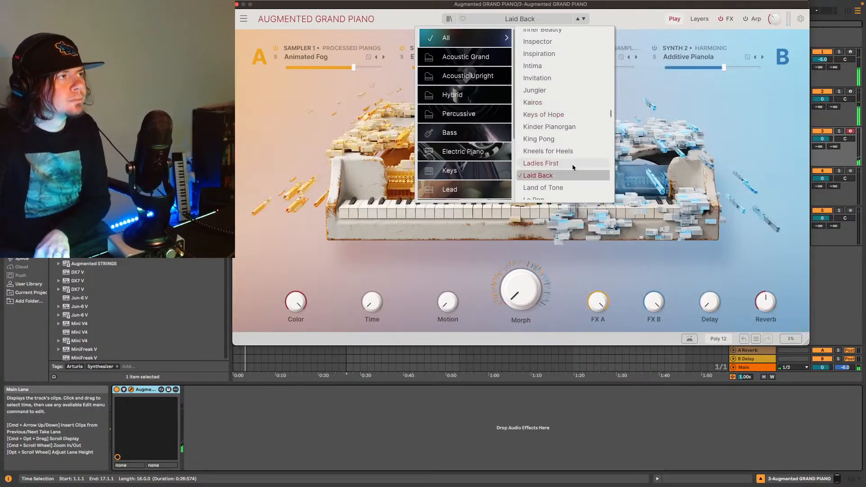
{"action": "left_click", "coordinate": [561, 189]}
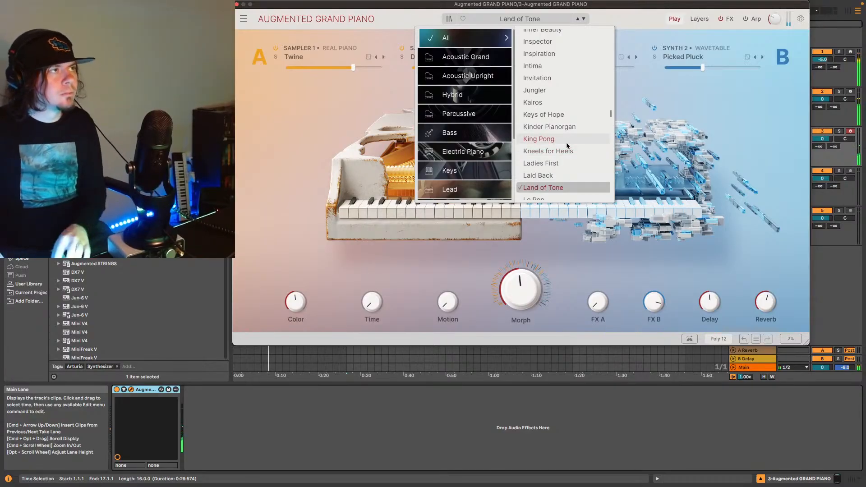
{"action": "left_click", "coordinate": [553, 90]}
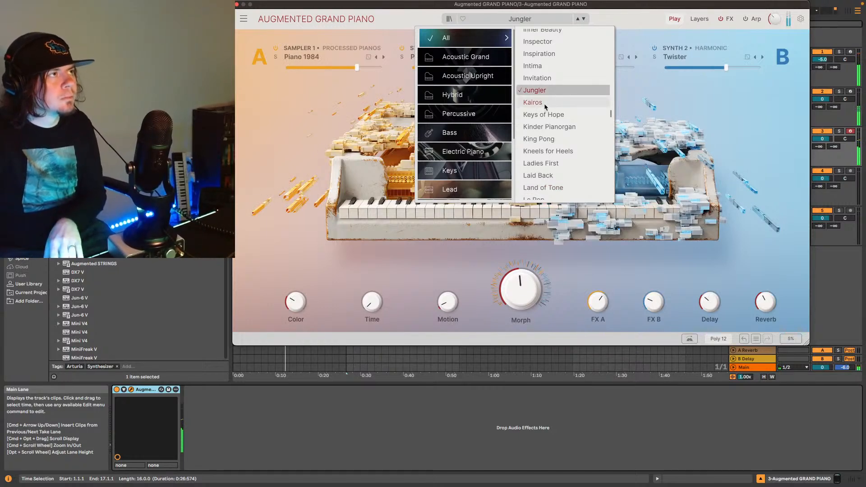
{"action": "left_click", "coordinate": [546, 103]}
Try the Lo-Fi Piano preset, load Lofi Ride instead, and close the grand piano window.
{"action": "scroll", "coordinate": [558, 176], "scroll_direction": "down", "scroll_amount": 1}
{"action": "scroll", "coordinate": [558, 176], "scroll_direction": "down", "scroll_amount": 1}
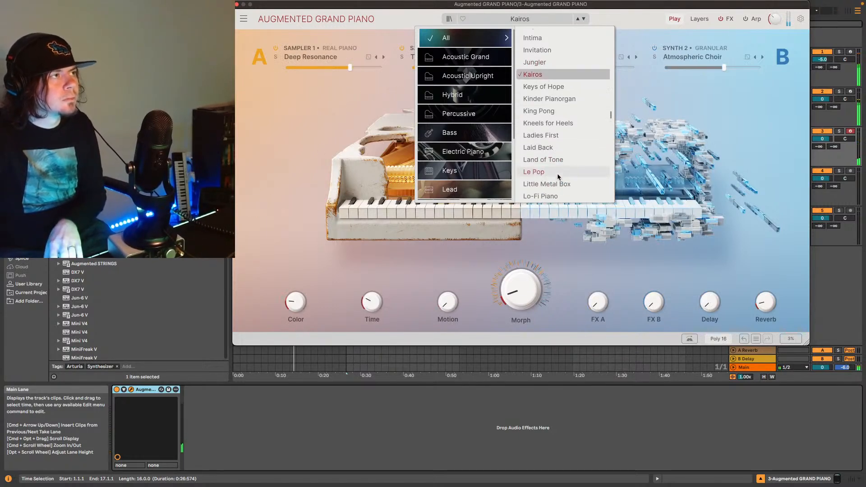
{"action": "left_click", "coordinate": [557, 196]}
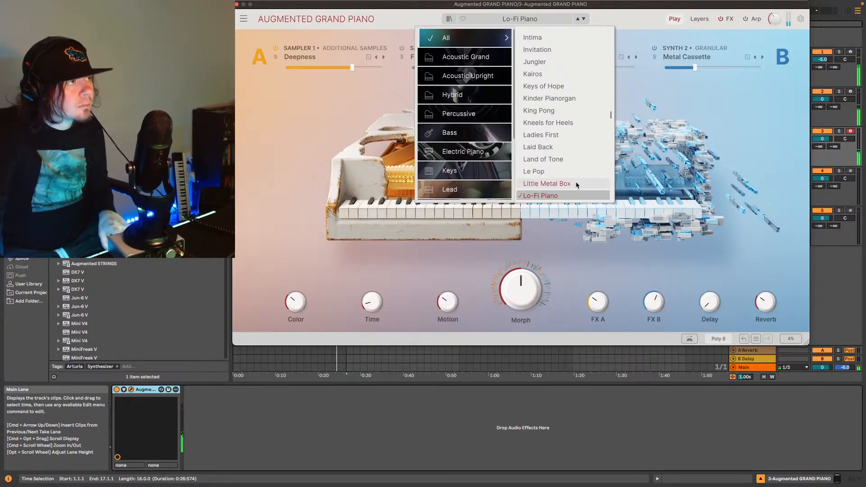
{"action": "scroll", "coordinate": [574, 181], "scroll_direction": "down", "scroll_amount": 5}
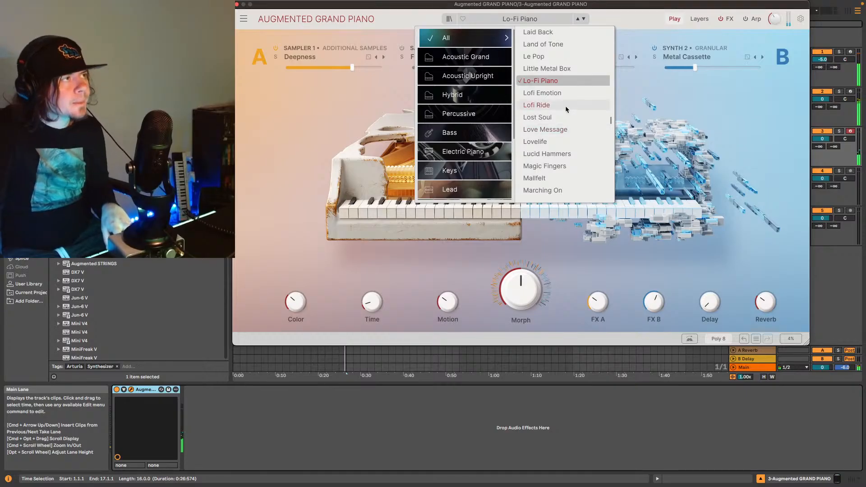
{"action": "left_click", "coordinate": [565, 105]}
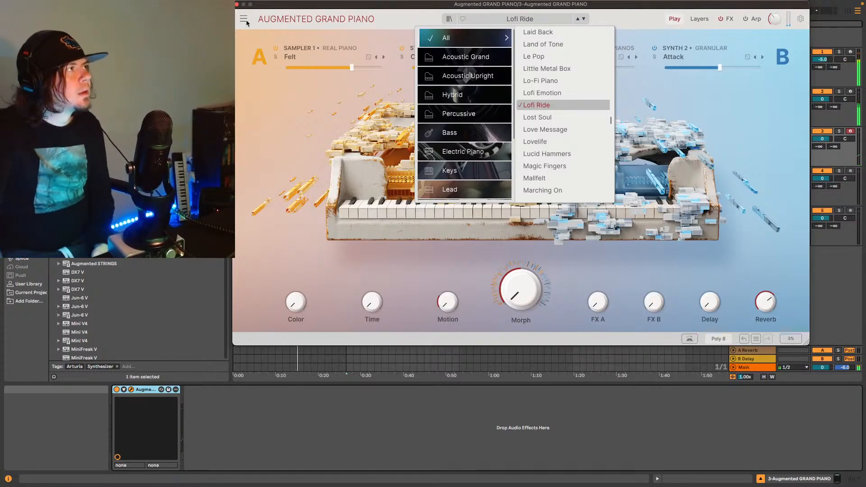
{"action": "left_click", "coordinate": [236, 5]}
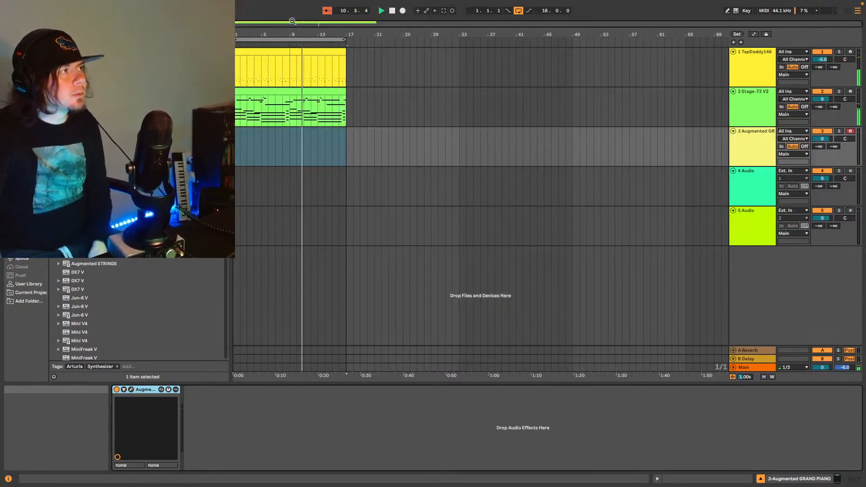
Capture the just-played melody as a clip on the grand piano track, start it at bar 1, and play it back.
{"action": "left_click", "coordinate": [444, 12]}
{"action": "key", "text": "space"}
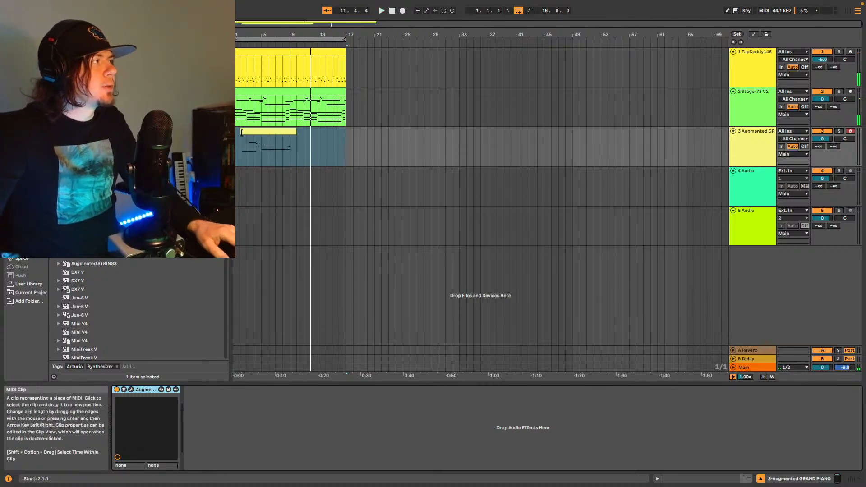
{"action": "key", "text": "space"}
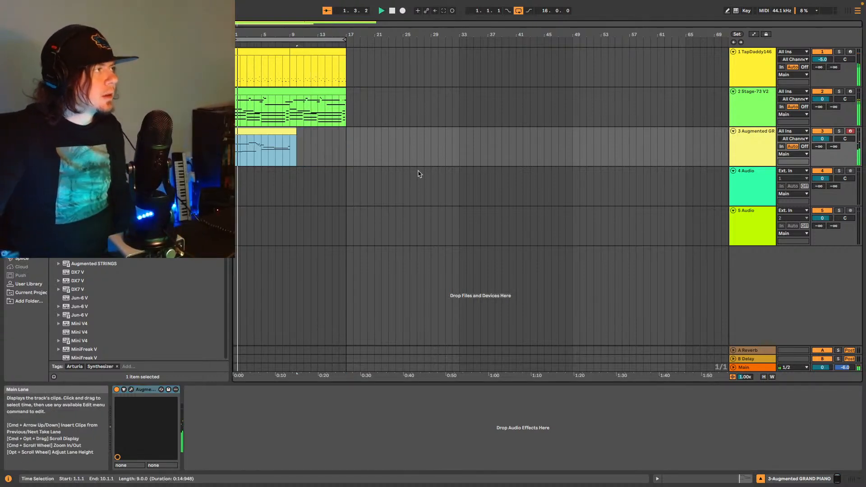
Select the grand piano track and bring the last vendors of the browser's plug-in list into view.
{"action": "left_click", "coordinate": [744, 156]}
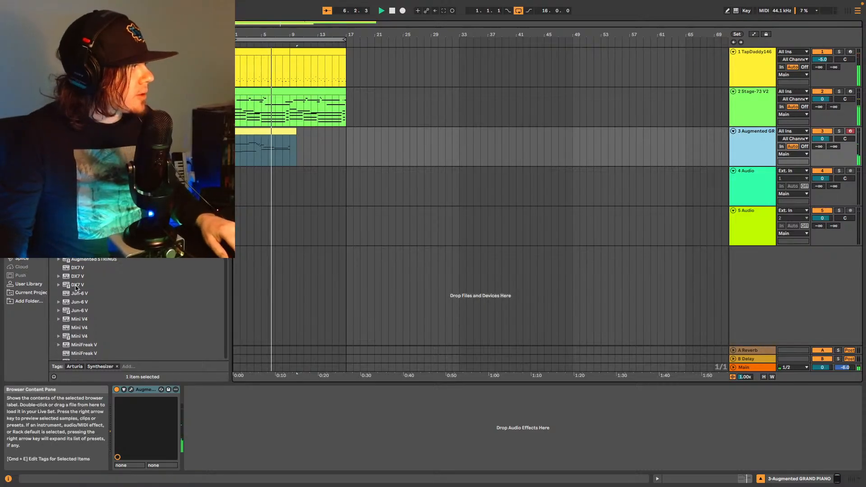
{"action": "scroll", "coordinate": [83, 269], "scroll_direction": "up", "scroll_amount": 2}
{"action": "left_click", "coordinate": [53, 199]}
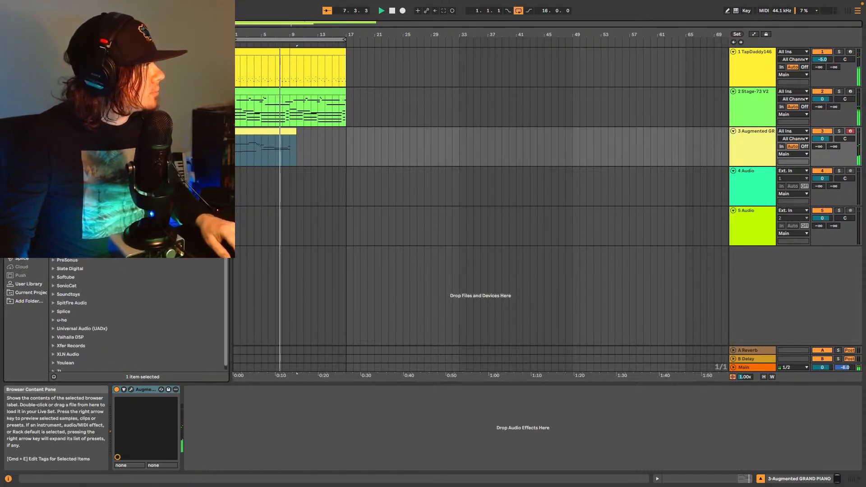
{"action": "scroll", "coordinate": [79, 267], "scroll_direction": "down", "scroll_amount": 1}
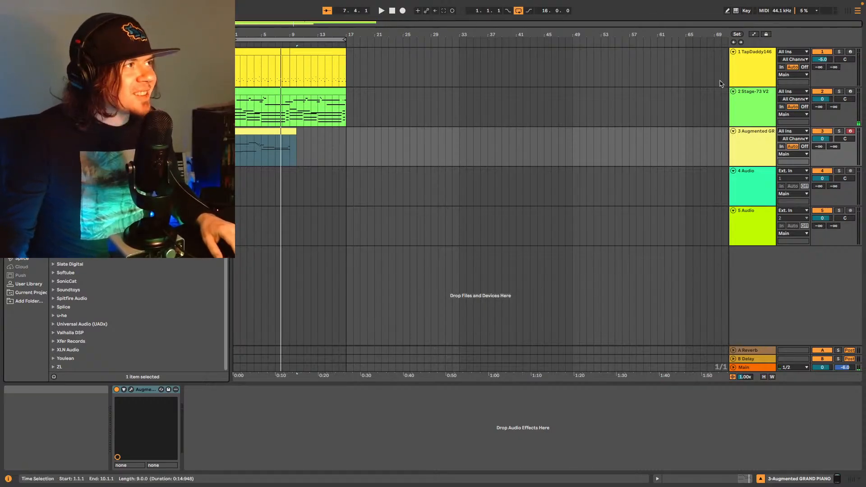
Check the SketchCassette II settings on the Stage-73 V2 track and close its window.
{"action": "left_click", "coordinate": [744, 102]}
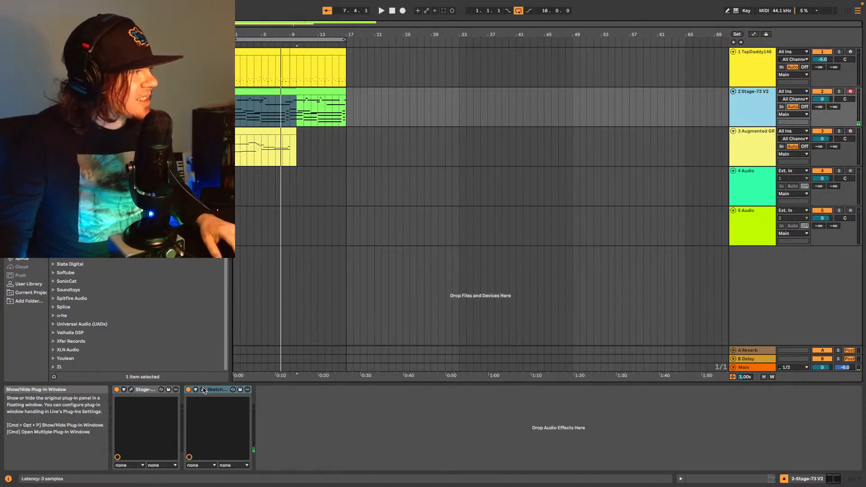
{"action": "left_click_drag", "start_coordinate": [865, 169], "coordinate": [430, 78]}
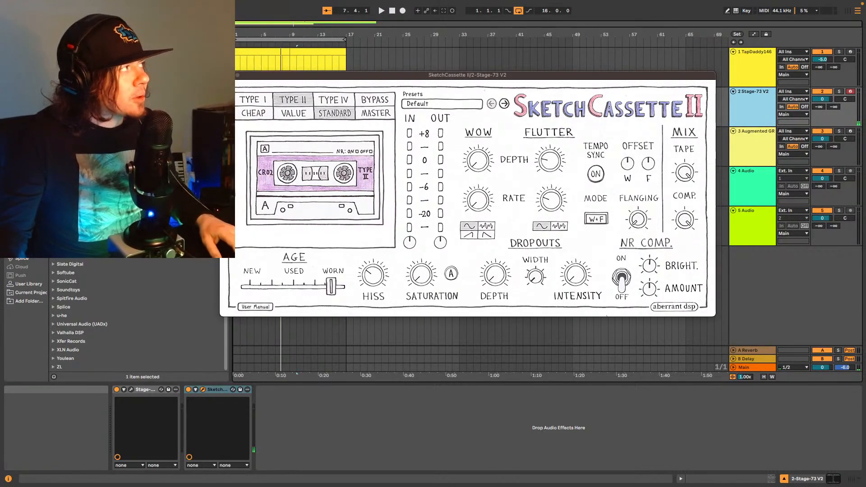
{"action": "left_click", "coordinate": [225, 75]}
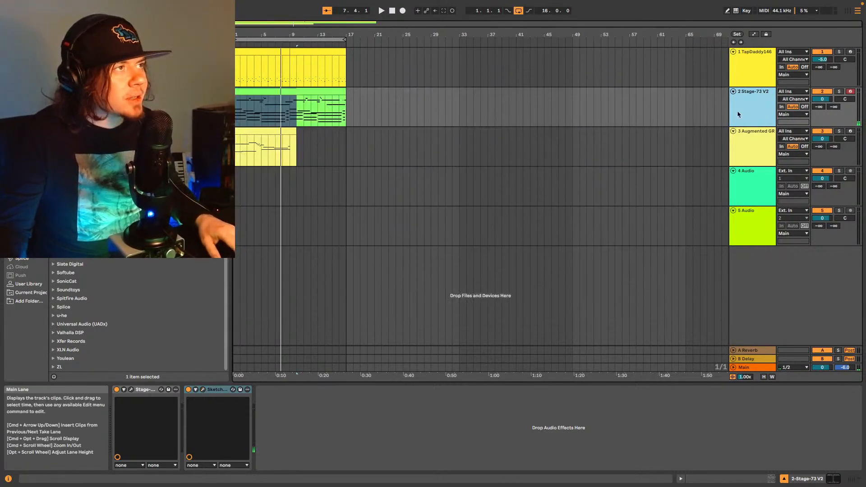
Select the clip on the Augmented GRAND PIANO track and briefly play the beat from bar 1.
{"action": "left_click", "coordinate": [744, 140]}
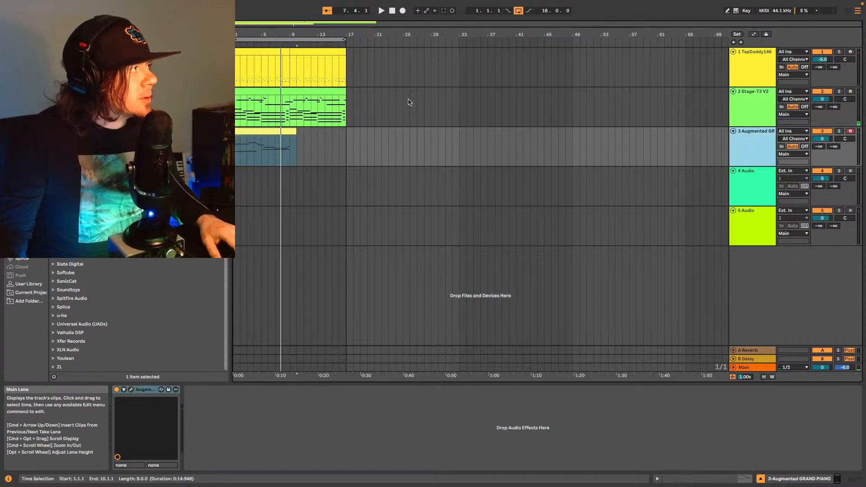
{"action": "left_click", "coordinate": [260, 131]}
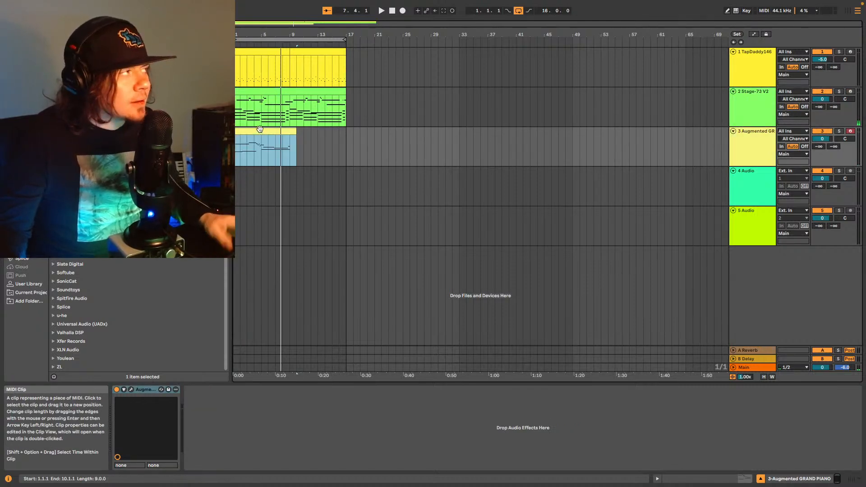
{"action": "key", "text": "space"}
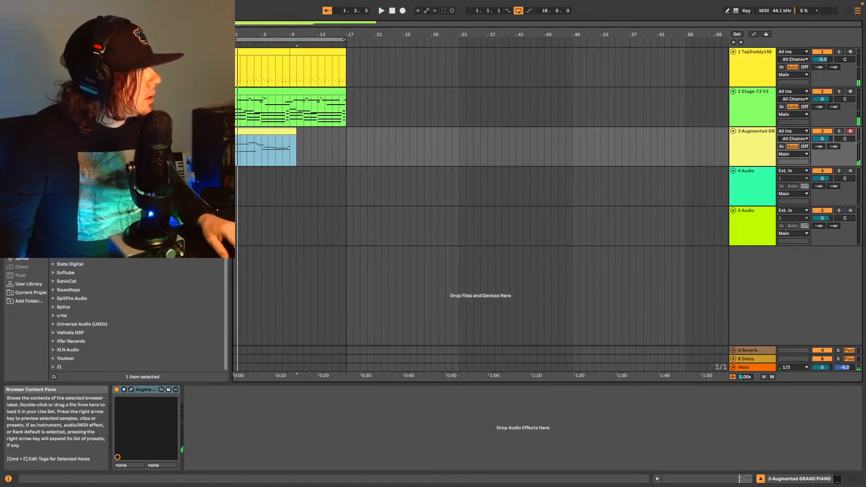
Look through the Soundtoys plug-ins, add EchoBoy after the instrument on the grand piano track, and move its window to reveal the track mixer.
{"action": "double_click", "coordinate": [61, 292]}
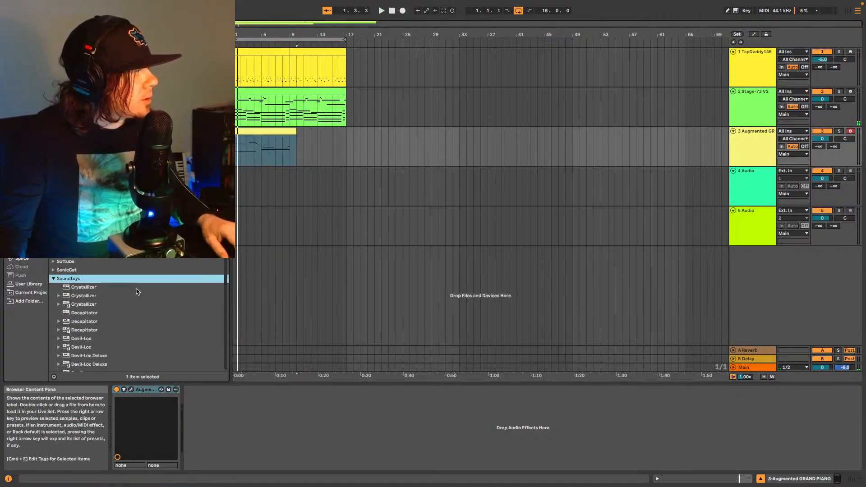
{"action": "scroll", "coordinate": [138, 293], "scroll_direction": "down", "scroll_amount": 4}
{"action": "scroll", "coordinate": [141, 283], "scroll_direction": "down", "scroll_amount": 8}
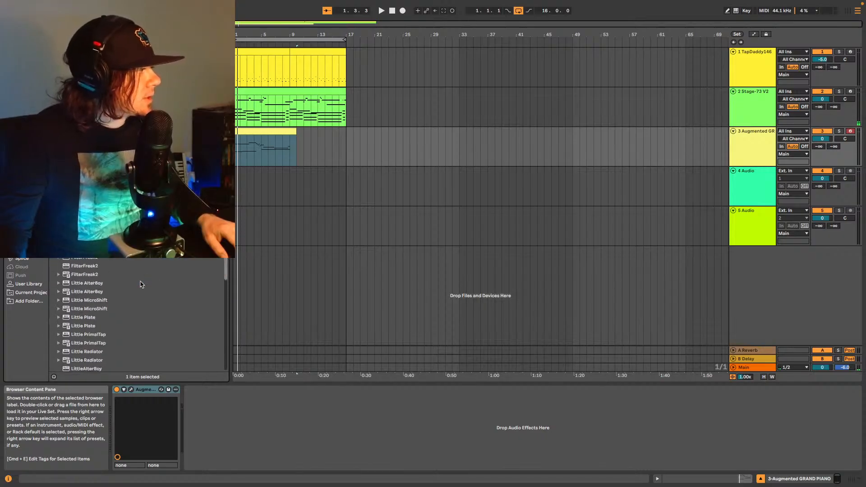
{"action": "scroll", "coordinate": [142, 279], "scroll_direction": "down", "scroll_amount": 10}
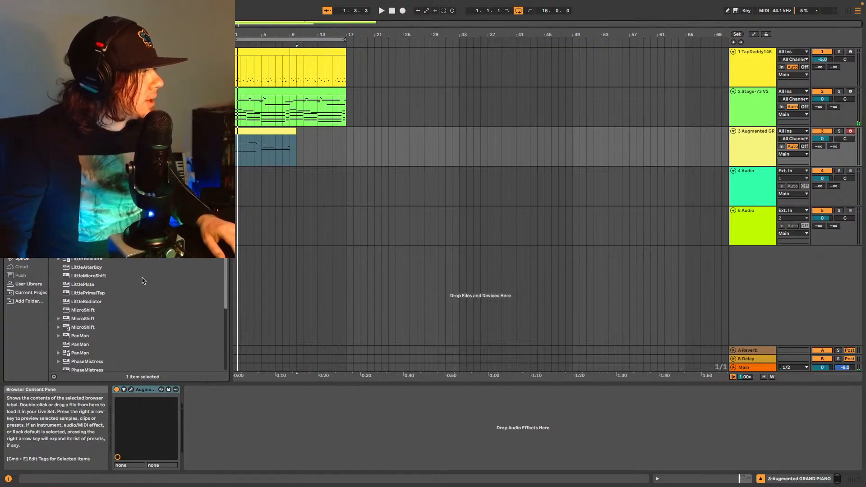
{"action": "scroll", "coordinate": [143, 286], "scroll_direction": "down", "scroll_amount": 2}
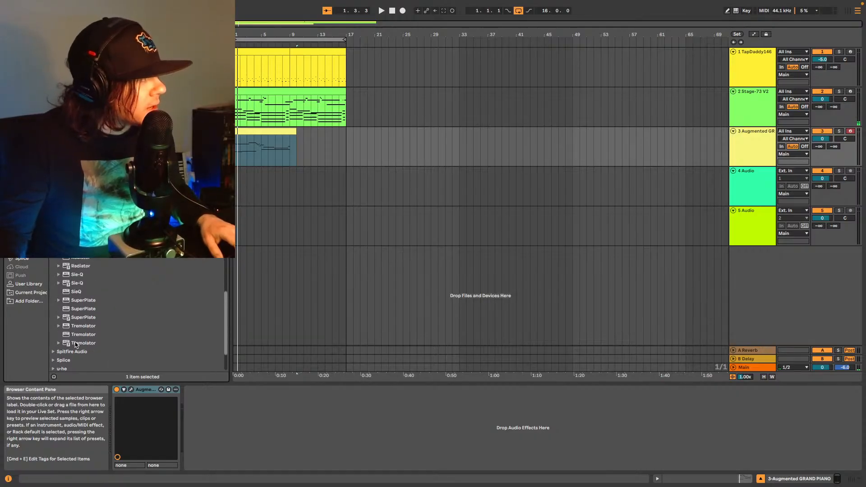
{"action": "scroll", "coordinate": [100, 273], "scroll_direction": "up", "scroll_amount": 4}
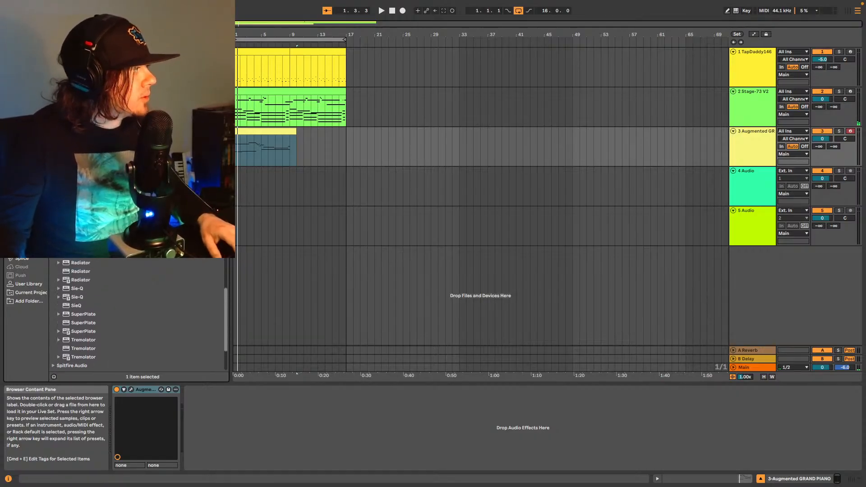
{"action": "scroll", "coordinate": [135, 315], "scroll_direction": "up", "scroll_amount": 5}
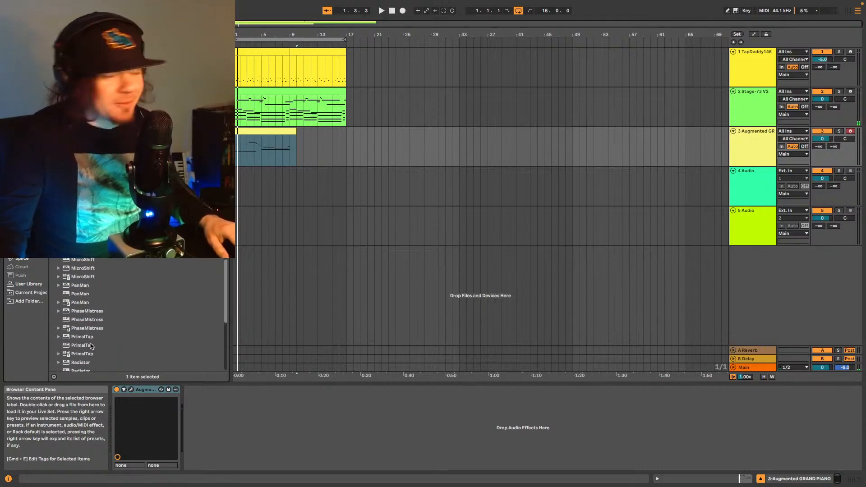
{"action": "scroll", "coordinate": [101, 321], "scroll_direction": "up", "scroll_amount": 2}
{"action": "scroll", "coordinate": [136, 315], "scroll_direction": "up", "scroll_amount": 1}
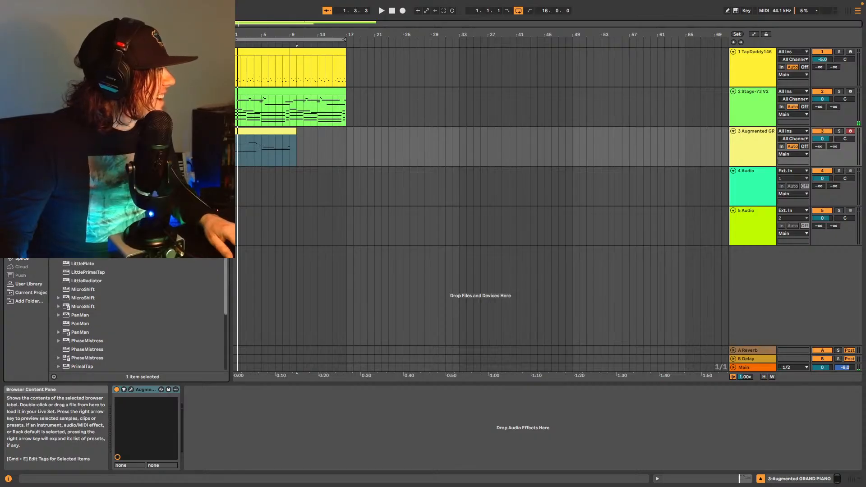
{"action": "scroll", "coordinate": [114, 266], "scroll_direction": "up", "scroll_amount": 10}
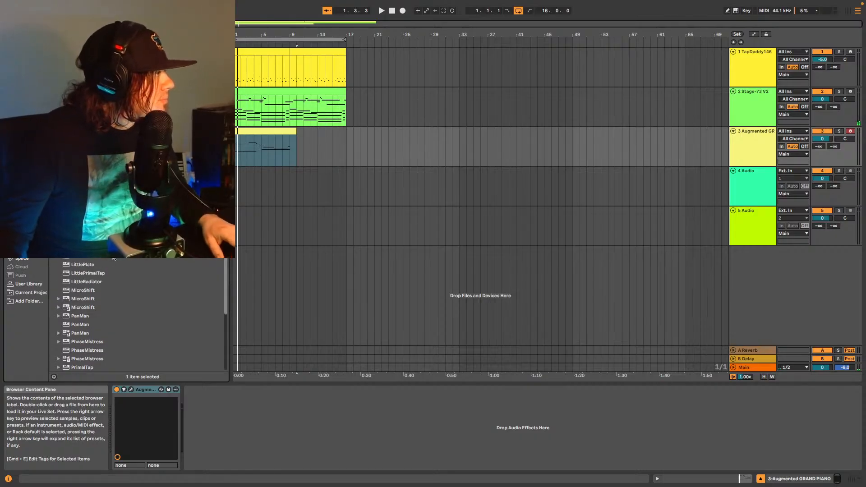
{"action": "scroll", "coordinate": [113, 258], "scroll_direction": "up", "scroll_amount": 3}
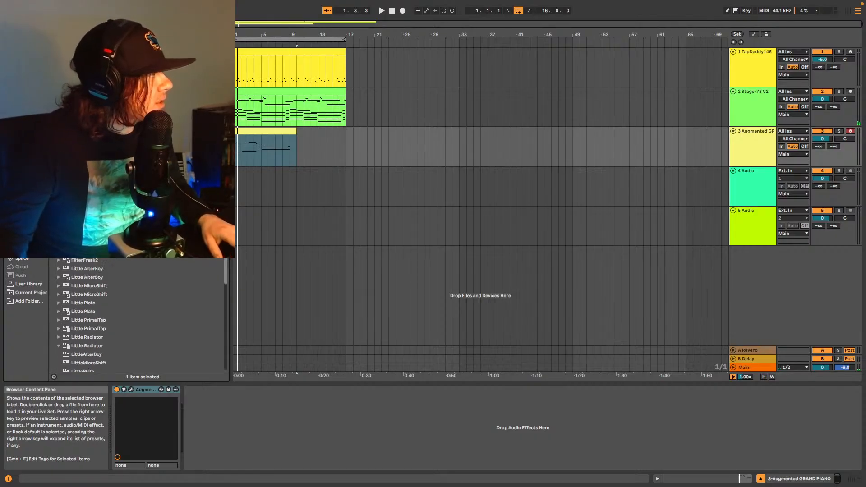
{"action": "scroll", "coordinate": [113, 266], "scroll_direction": "up", "scroll_amount": 1}
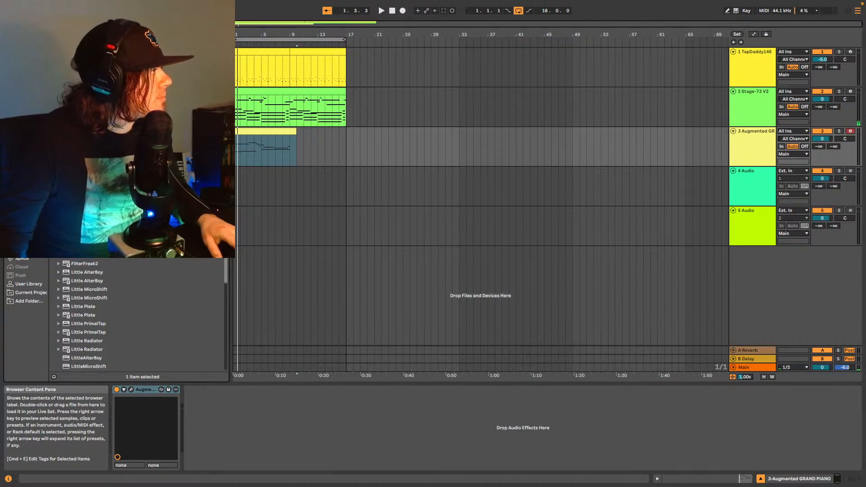
{"action": "left_click_drag", "start_coordinate": [112, 178], "coordinate": [252, 432]}
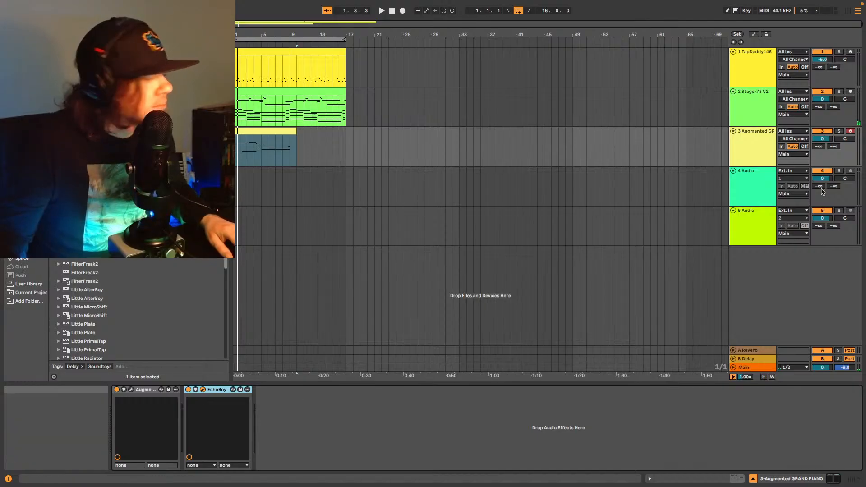
{"action": "left_click_drag", "start_coordinate": [460, 118], "coordinate": [362, 96]}
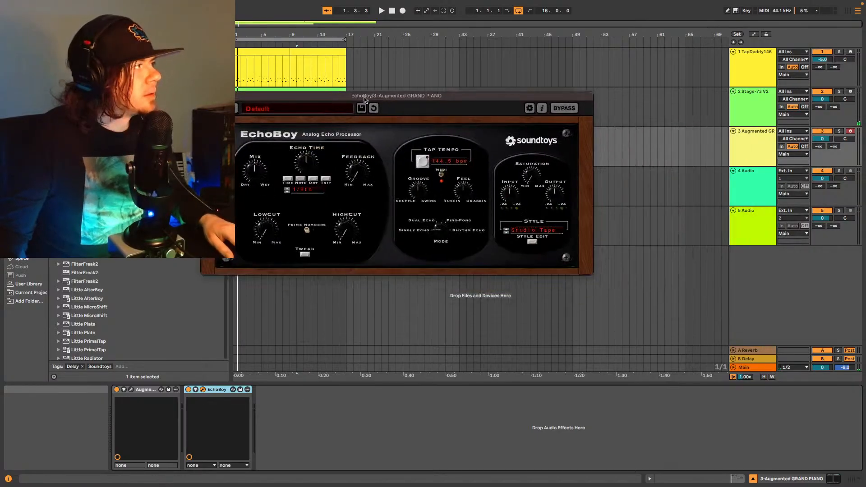
Play the beat while auditioning the EchoBoy presets 15 ips Tape Echo, 30 ips Tape Echo, AnaLogged and DarkEchoCan.
{"action": "key", "text": "space"}
{"action": "left_click", "coordinate": [235, 110]}
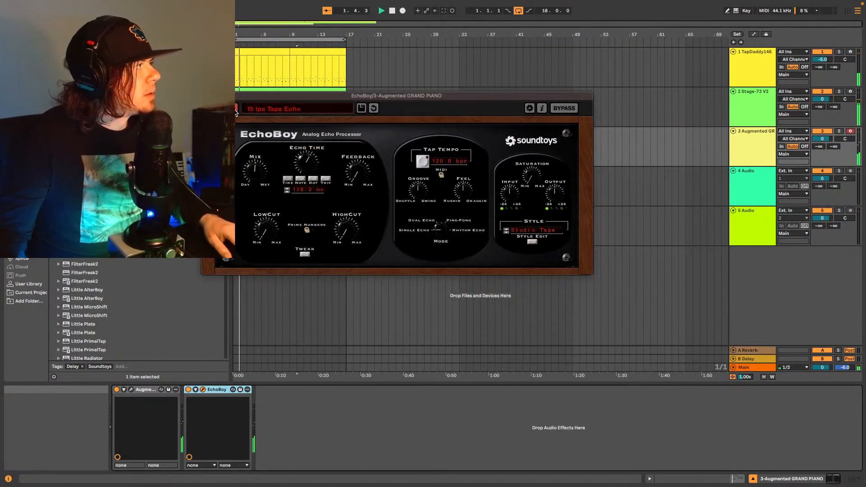
{"action": "left_click", "coordinate": [235, 110]}
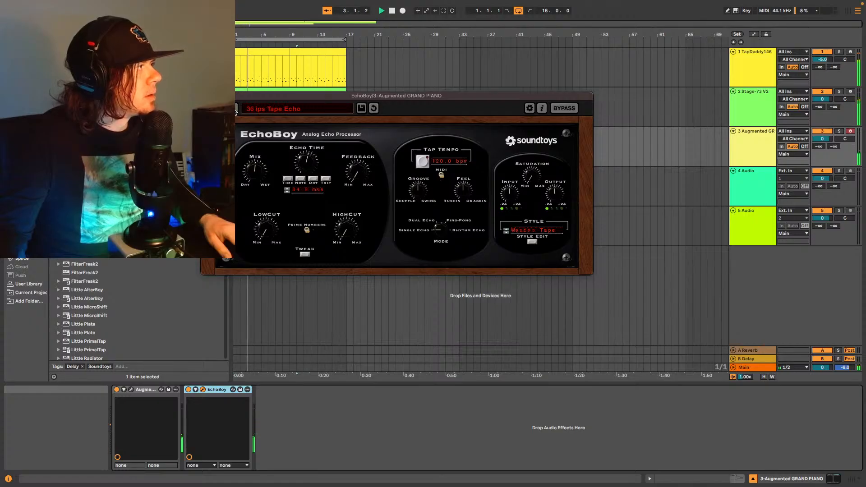
{"action": "left_click", "coordinate": [235, 110]}
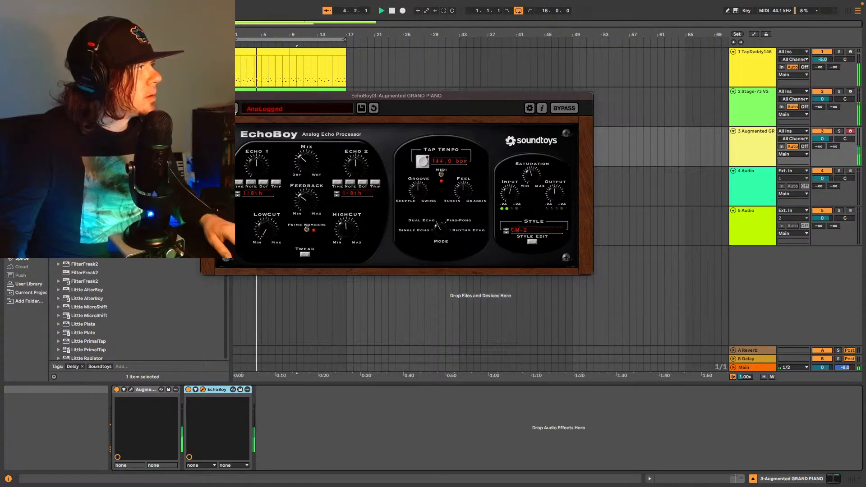
{"action": "left_click", "coordinate": [235, 109]}
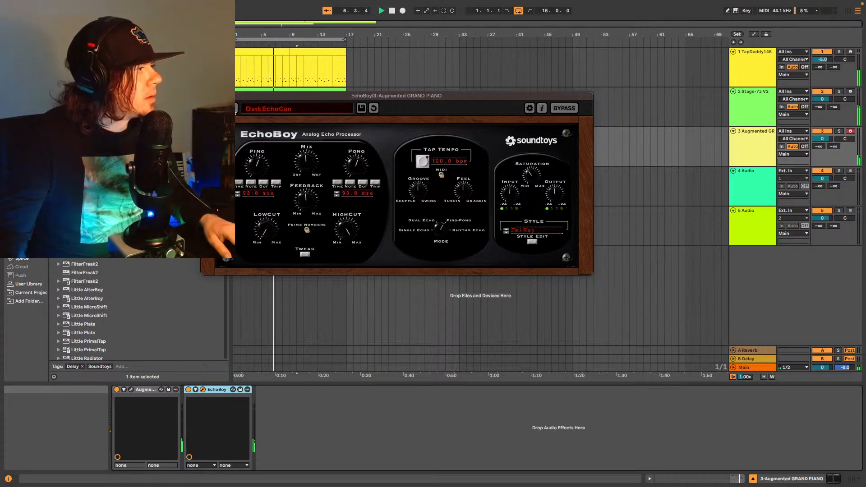
{"action": "key", "text": "space"}
{"action": "key", "text": "space"}
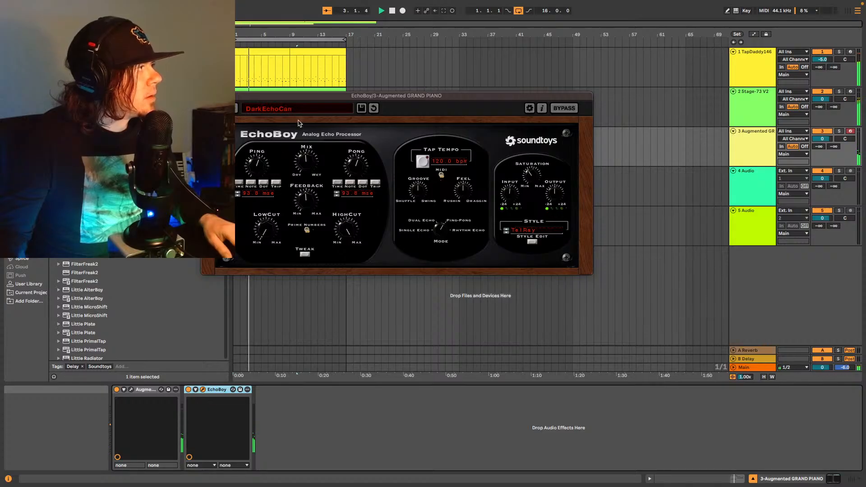
Set the Stage-73 V2 track's volume to -2 dB.
{"action": "left_click", "coordinate": [822, 100]}
{"action": "type", "text": "-2"}
{"action": "key", "text": "Return"}
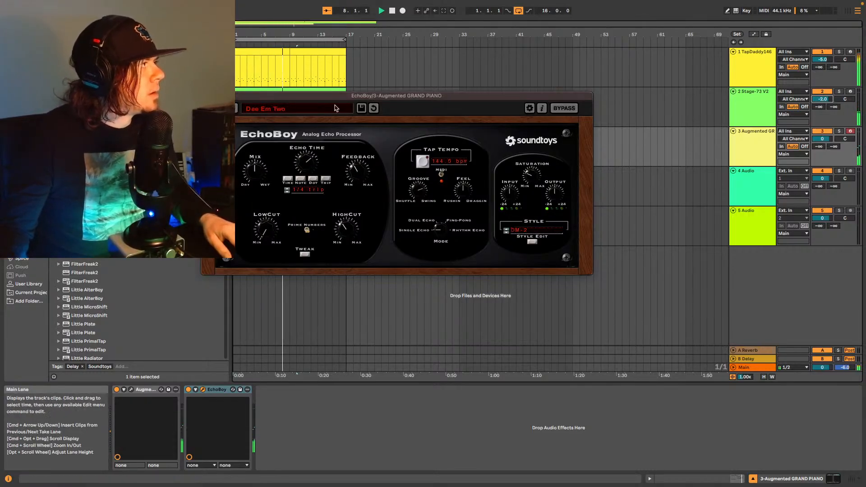
Replay the beat from bar 1 with the Dee Em Two and DM-2 EchoBoy presets.
{"action": "key", "text": "space"}
{"action": "key", "text": "space"}
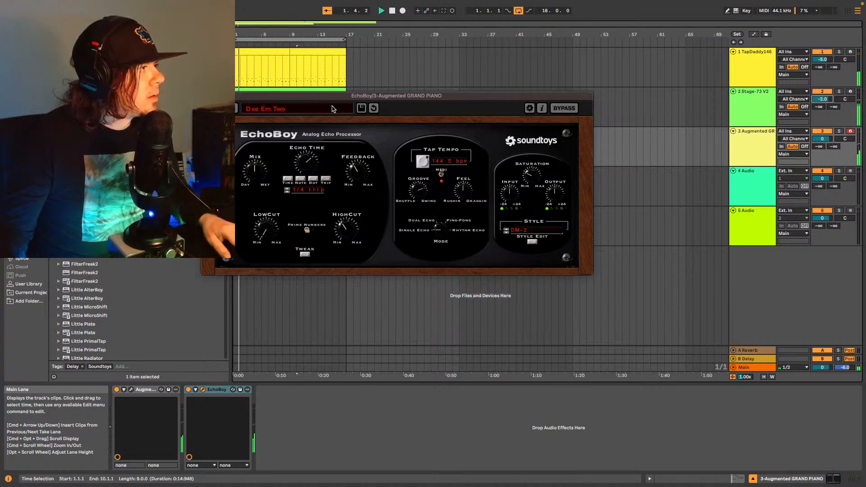
{"action": "left_click", "coordinate": [232, 108]}
{"action": "key", "text": "space"}
{"action": "key", "text": "space"}
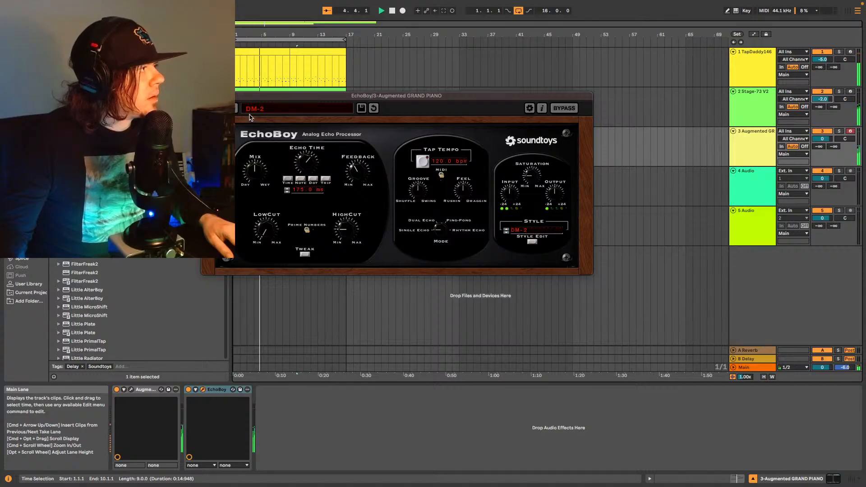
{"action": "key", "text": "space"}
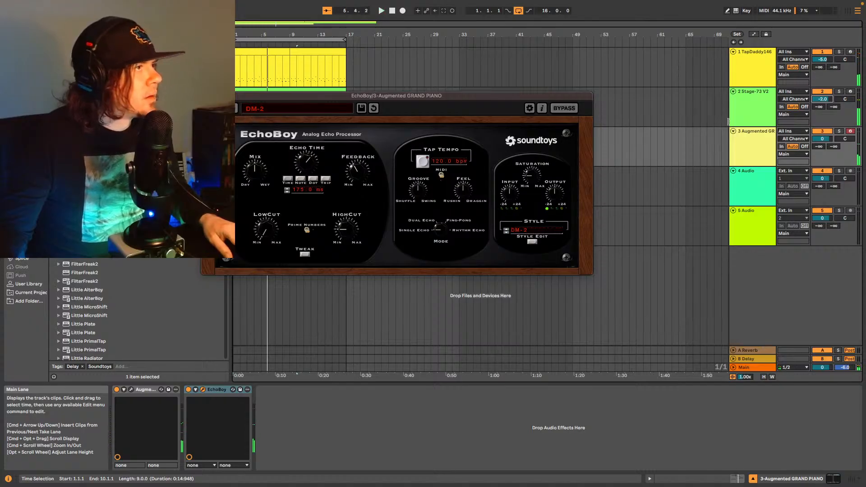
Solo the grand piano track and listen to it from bar 1.
{"action": "left_click", "coordinate": [839, 131]}
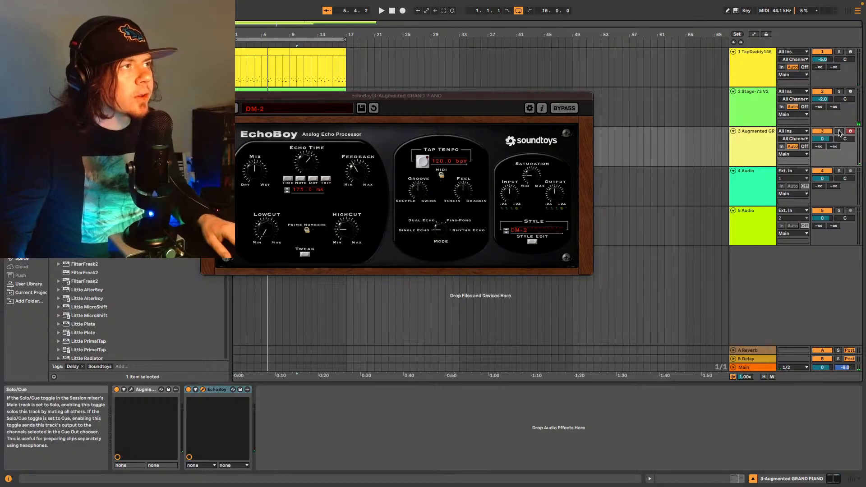
{"action": "key", "text": "space"}
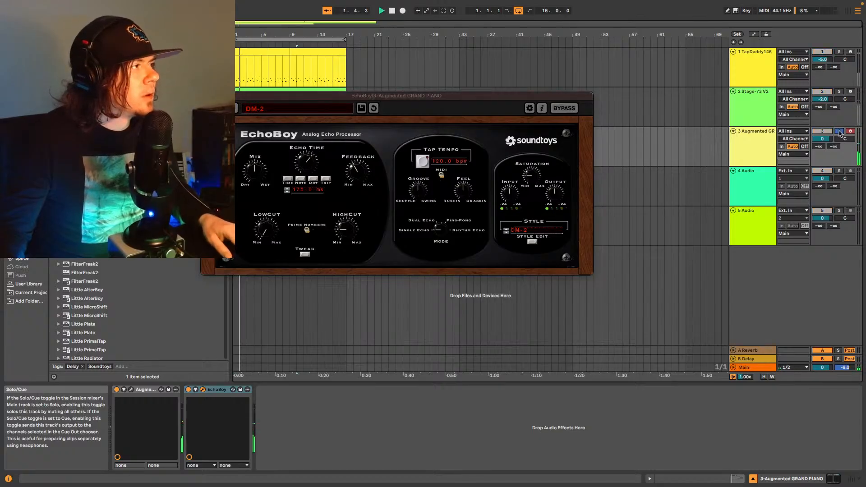
{"action": "key", "text": "space"}
Try the Dual Revox Delays preset in EchoBoy on the soloed piano.
{"action": "left_click", "coordinate": [232, 108]}
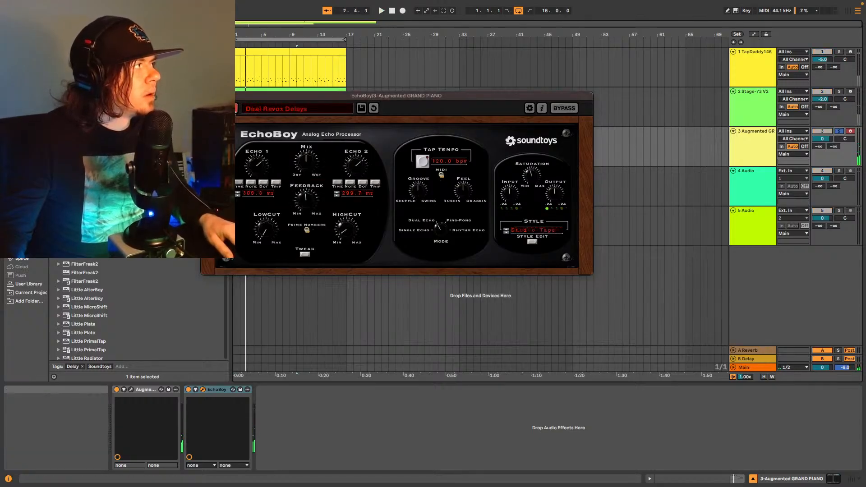
{"action": "key", "text": "space"}
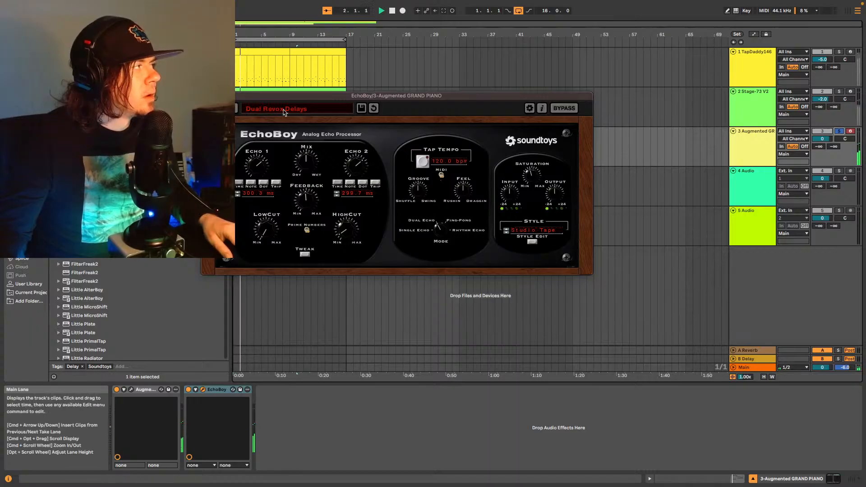
{"action": "key", "text": "space"}
Go back to EchoBoy's DarkEchoCan preset, listen to it, and set the Pong echo time to 93.7 ms.
{"action": "left_click", "coordinate": [221, 108]}
{"action": "left_click", "coordinate": [221, 108]}
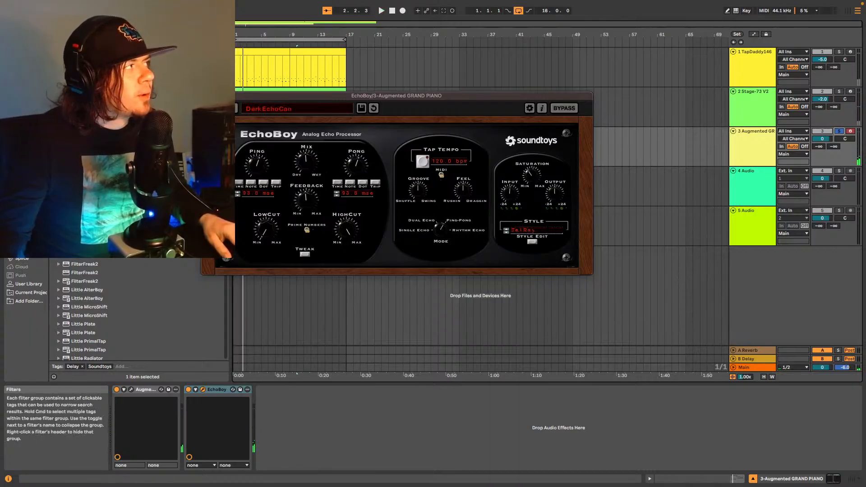
{"action": "left_click", "coordinate": [221, 108]}
{"action": "left_click", "coordinate": [221, 108]}
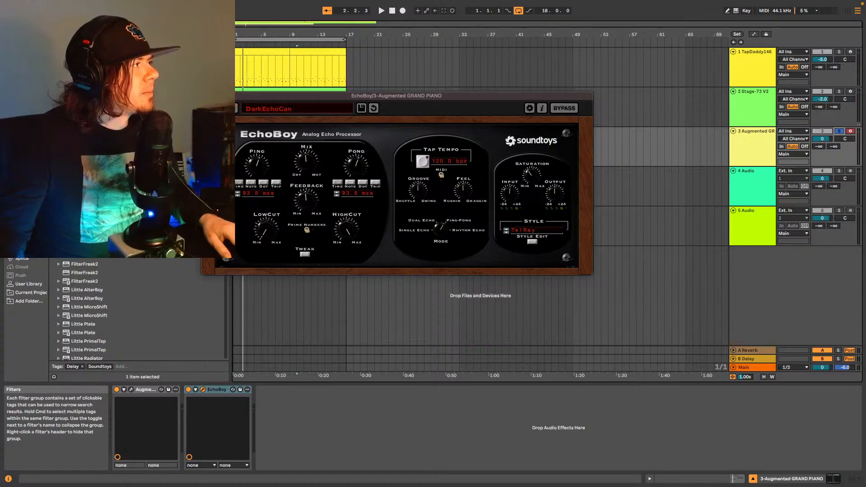
{"action": "key", "text": "space"}
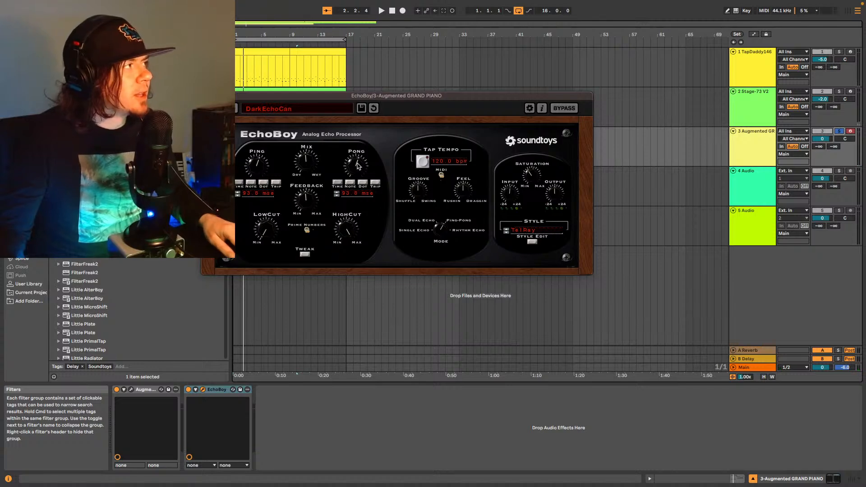
{"action": "mouse_move", "coordinate": [356, 168]}
{"action": "left_mouse_down"}
{"action": "mouse_move", "coordinate": [367, 149]}
{"action": "mouse_move", "coordinate": [358, 164]}
{"action": "left_mouse_up"}
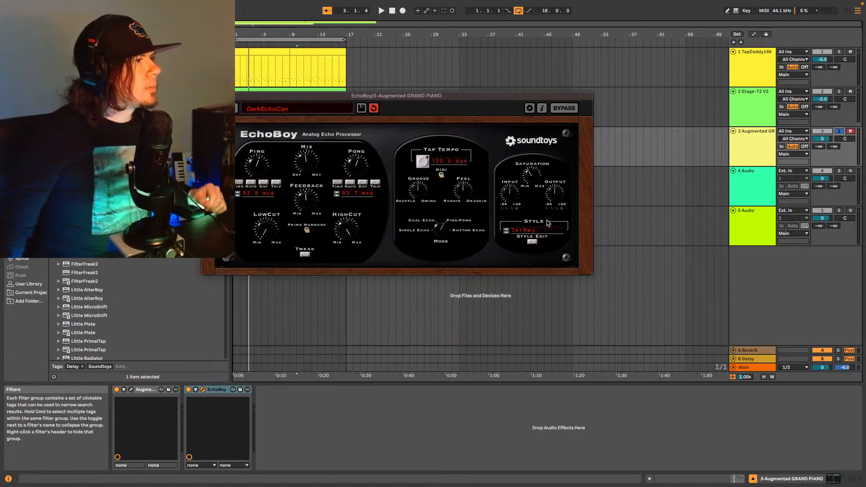
Unsolo the grand piano track and play the full beat.
{"action": "left_click", "coordinate": [842, 131]}
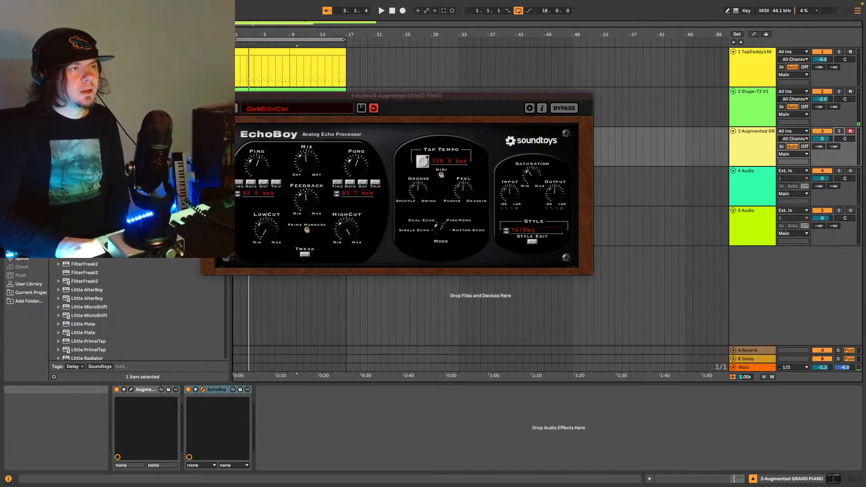
{"action": "key", "text": "space"}
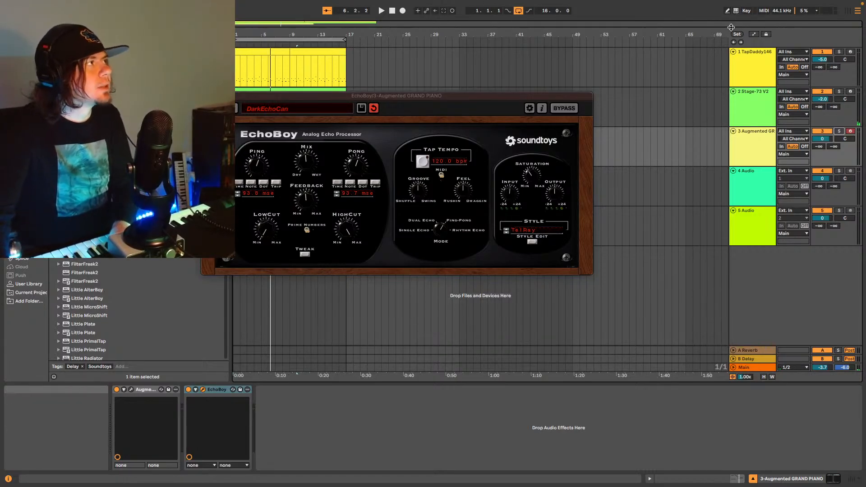
Unfold EchoBoy's parameters on the grand piano track and set the Pong echo time to 112.1 ms in MIDI Map Mode.
{"action": "left_click", "coordinate": [763, 10]}
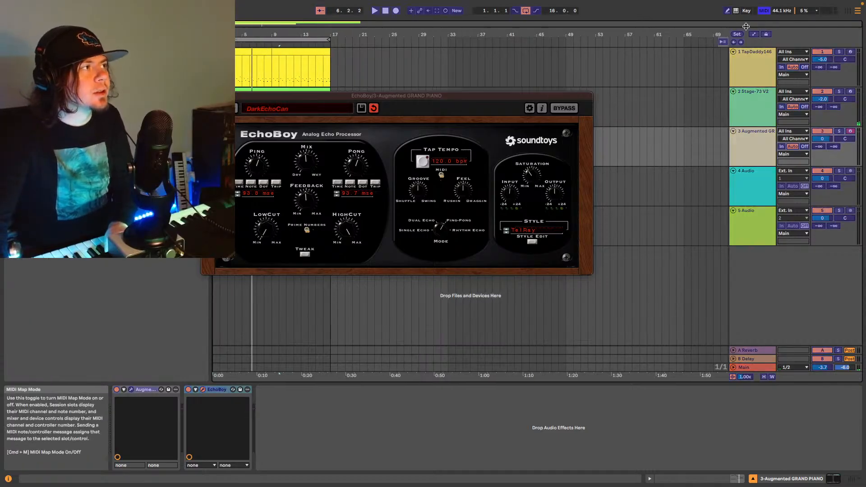
{"action": "left_click", "coordinate": [196, 391]}
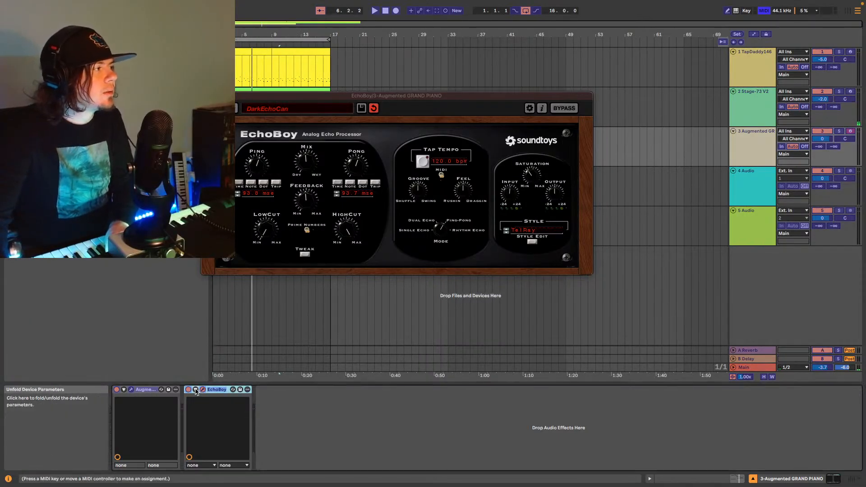
{"action": "left_click", "coordinate": [195, 390]}
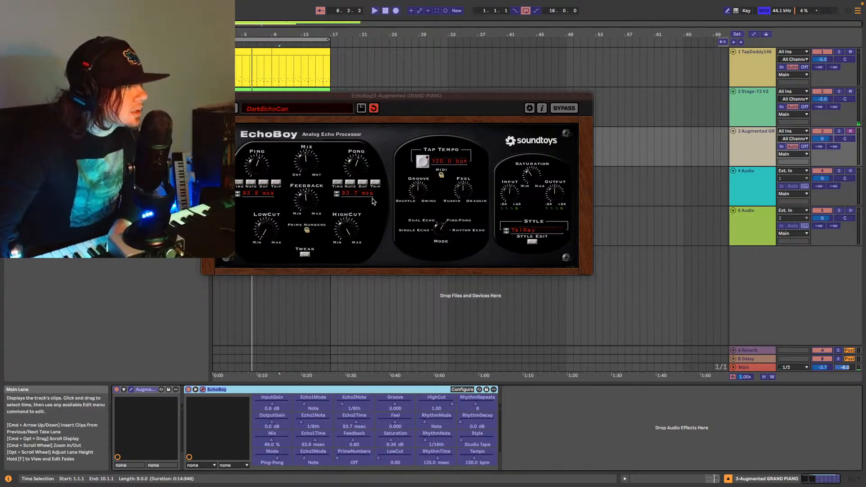
{"action": "left_click_drag", "start_coordinate": [360, 167], "coordinate": [359, 169]}
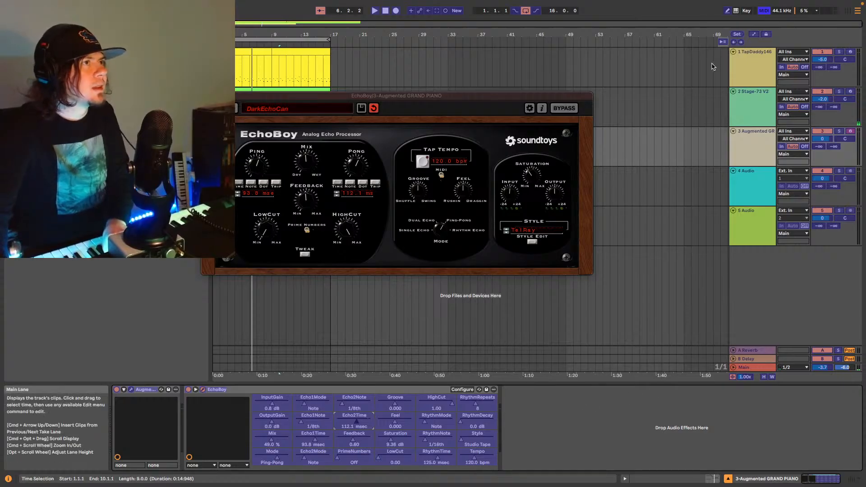
{"action": "left_click", "coordinate": [765, 11]}
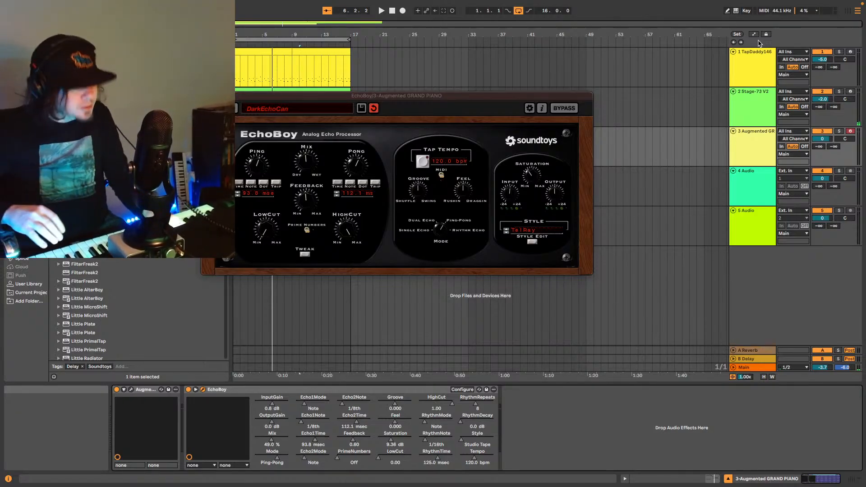
Play the beat and try to map EchoBoy's Echo2Time parameter to a MIDI controller.
{"action": "key", "text": "space"}
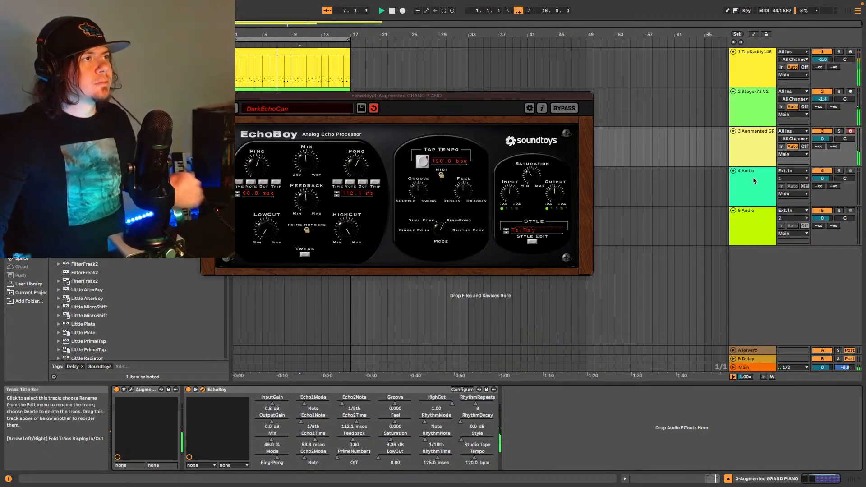
{"action": "left_click", "coordinate": [757, 148]}
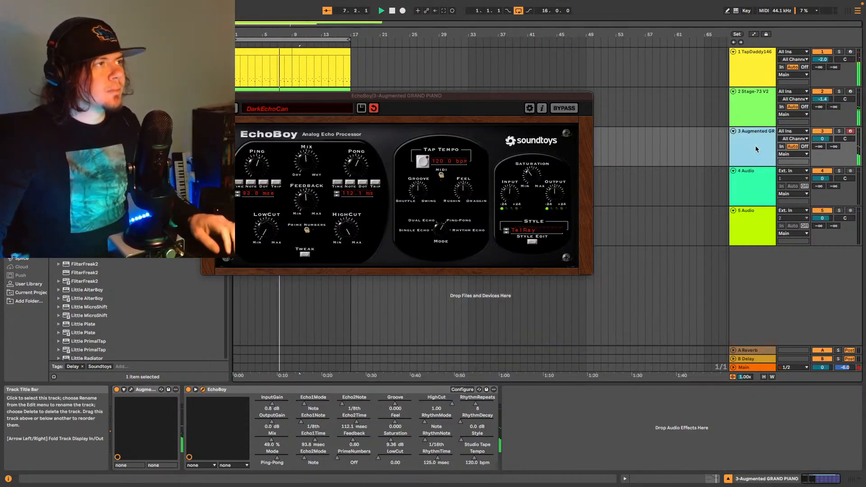
{"action": "left_click", "coordinate": [763, 11]}
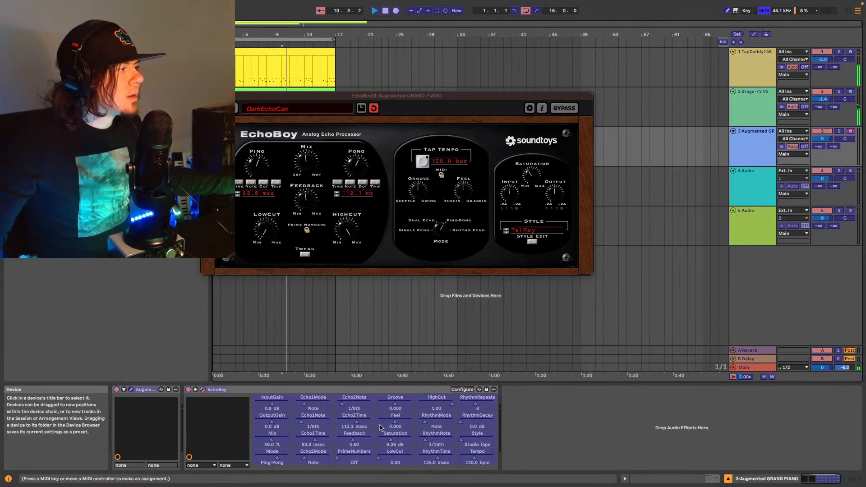
{"action": "left_click", "coordinate": [361, 423]}
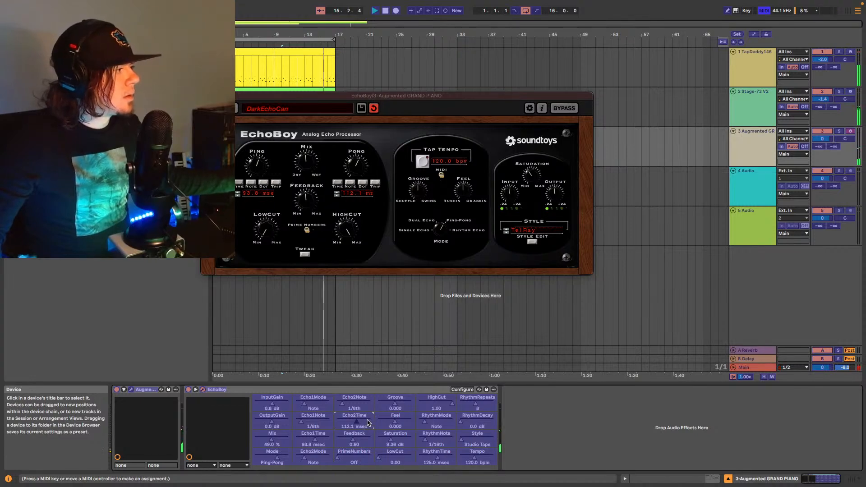
{"action": "left_click", "coordinate": [550, 428]}
{"action": "left_click", "coordinate": [364, 422]}
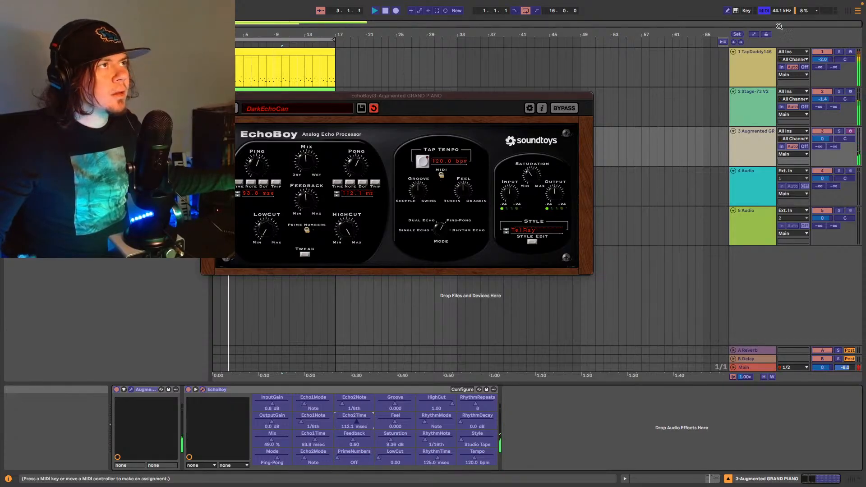
{"action": "key", "text": "super+m"}
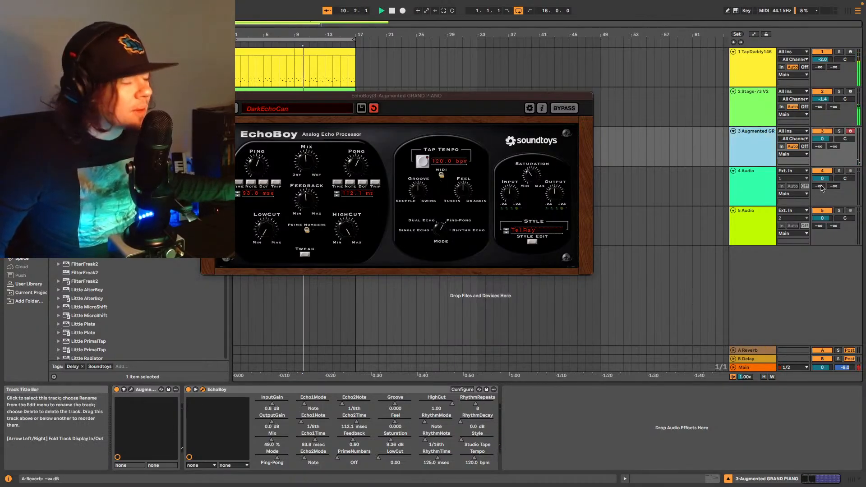
Set EchoBoy's Pong echo time to 170.1 ms during playback, then stop and close the EchoBoy window.
{"action": "left_click", "coordinate": [768, 180]}
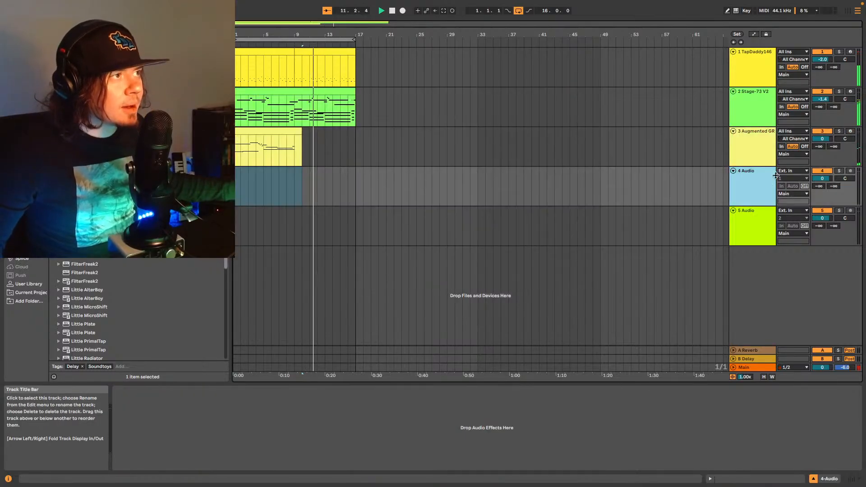
{"action": "left_click", "coordinate": [750, 136]}
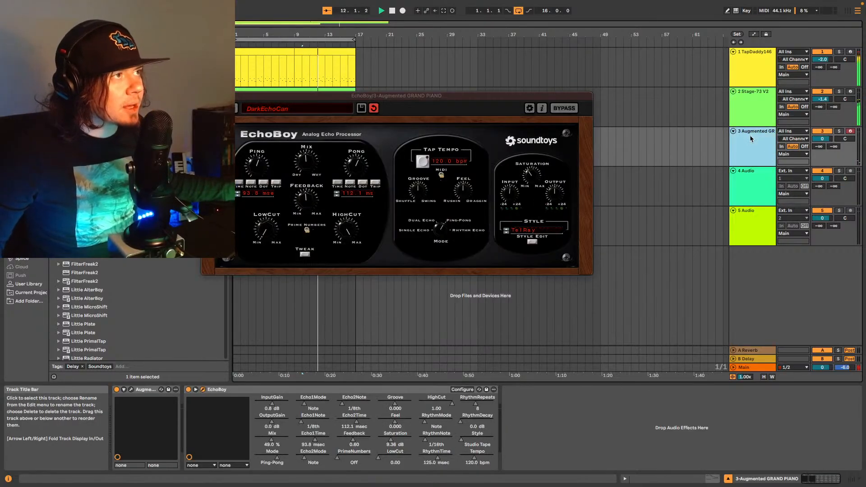
{"action": "left_click", "coordinate": [755, 183]}
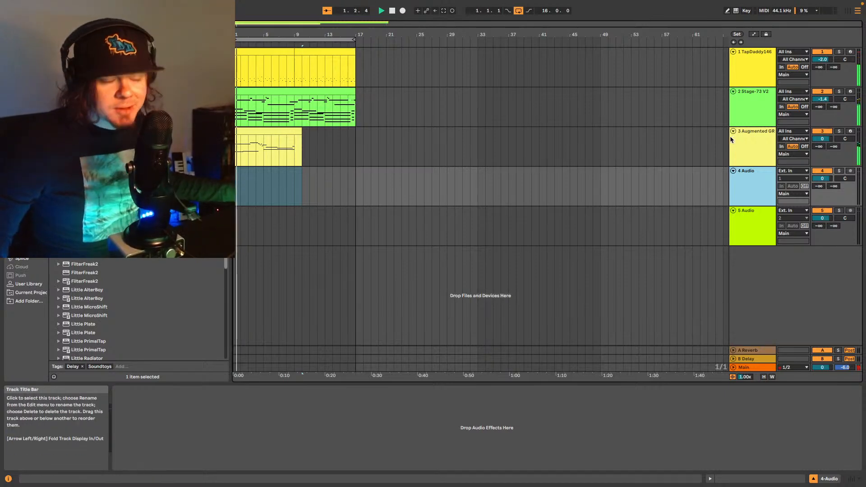
{"action": "left_click", "coordinate": [768, 146]}
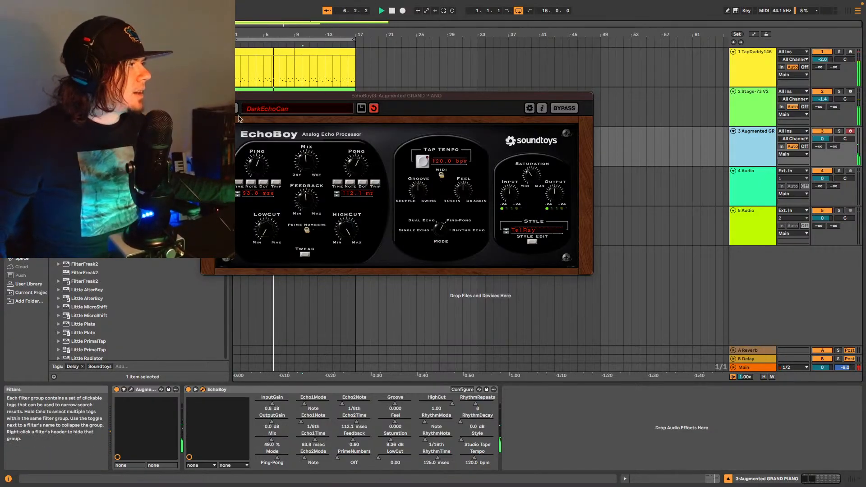
{"action": "left_click_drag", "start_coordinate": [357, 166], "coordinate": [358, 161]}
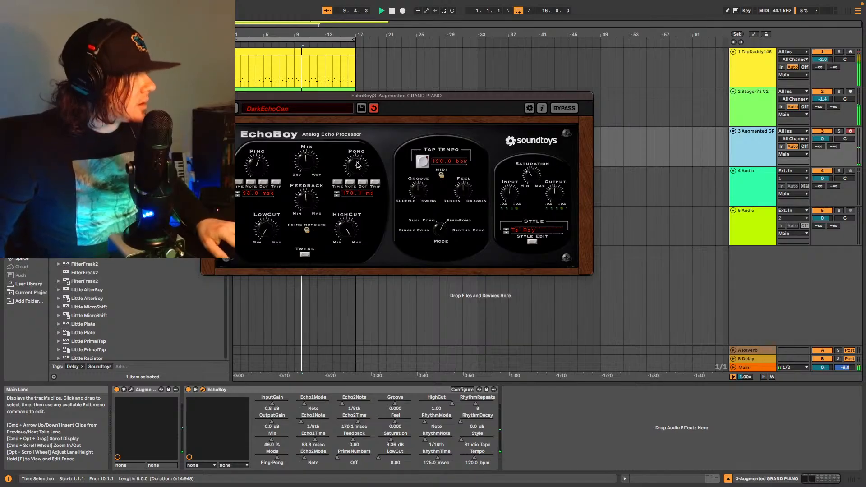
{"action": "right_click", "coordinate": [358, 424]}
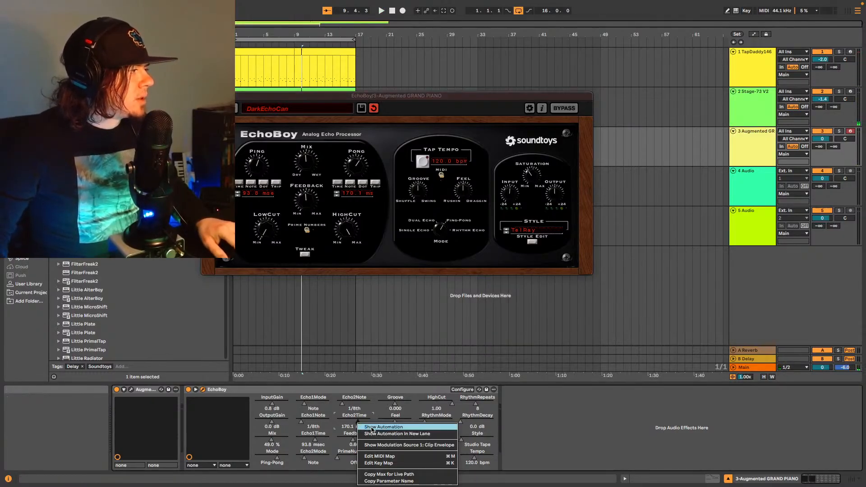
{"action": "key", "text": "Escape"}
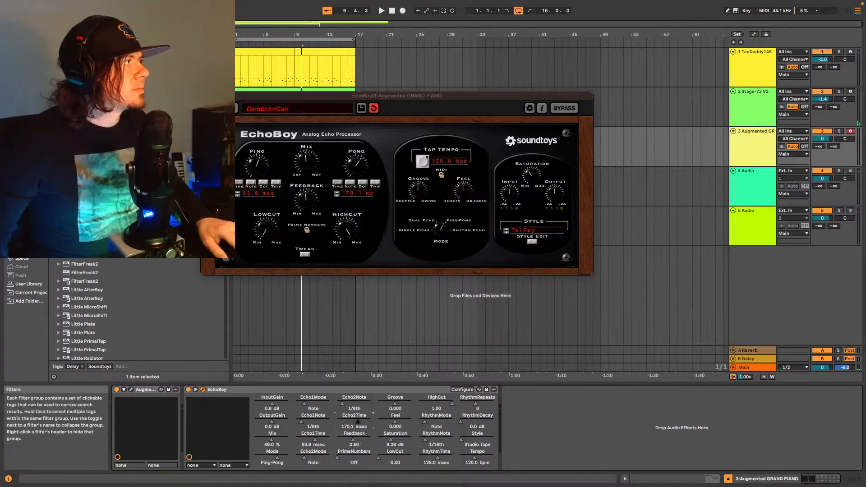
{"action": "left_click", "coordinate": [206, 96]}
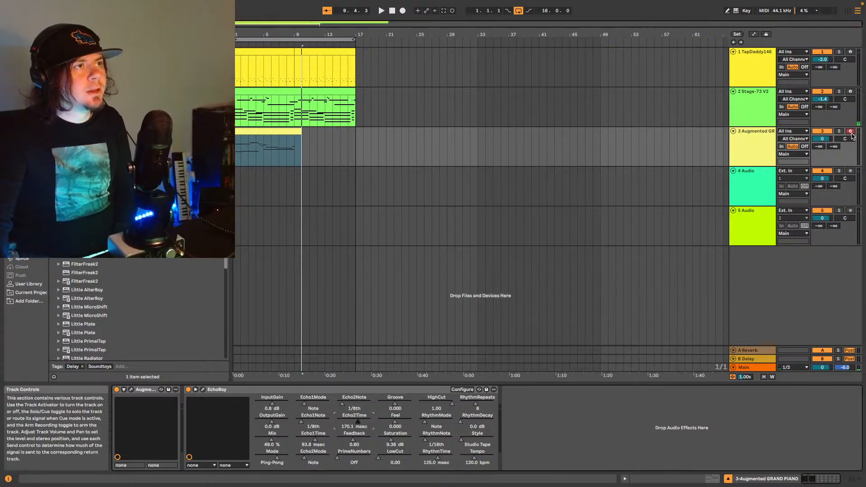
Disarm the grand piano track and place the insert marker at bar 1.
{"action": "left_click", "coordinate": [850, 171]}
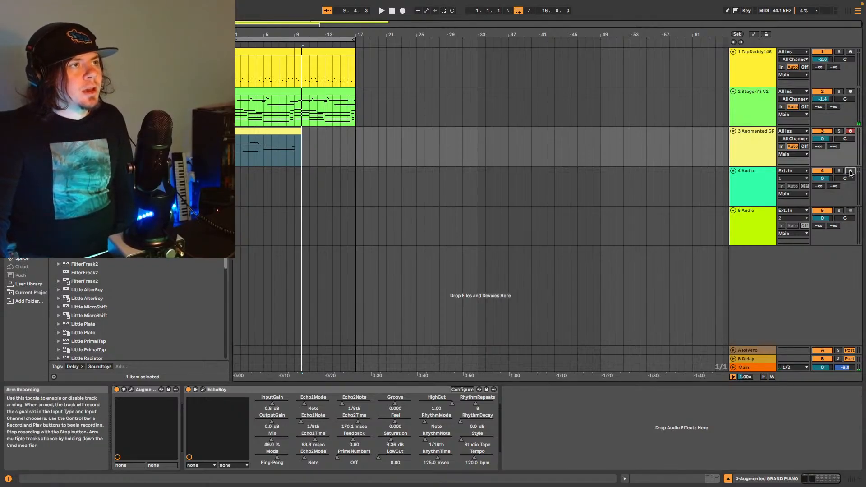
{"action": "left_click", "coordinate": [749, 139]}
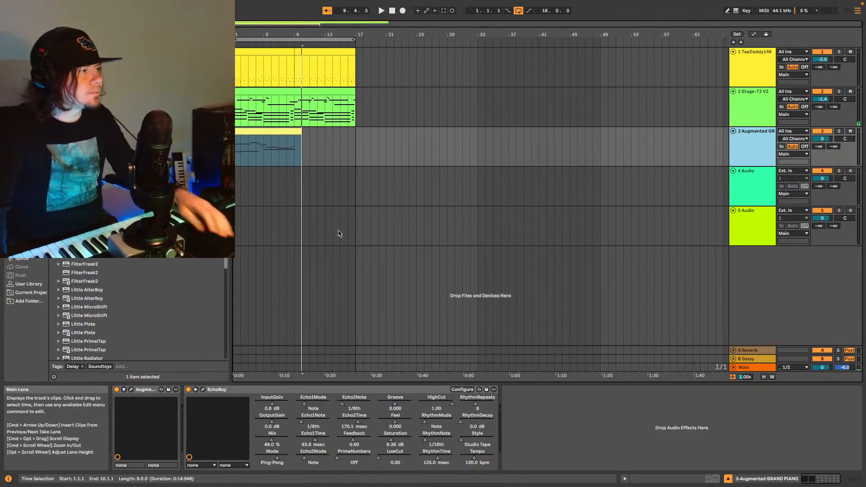
{"action": "left_click", "coordinate": [288, 157]}
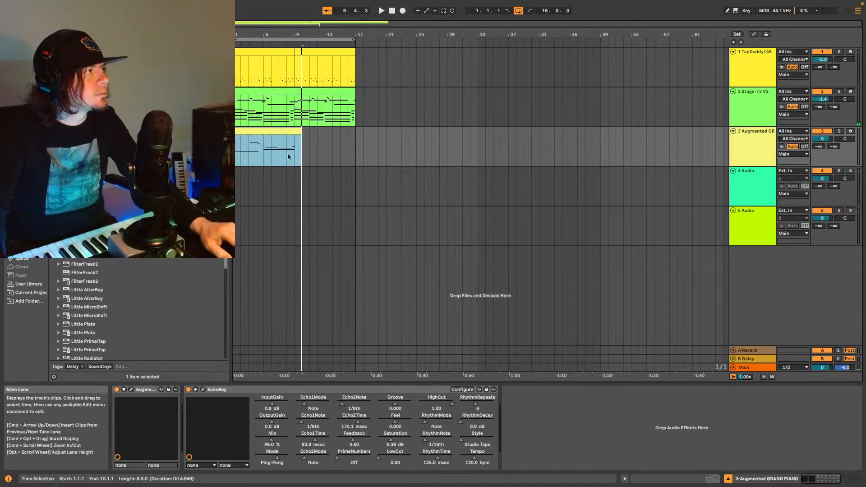
{"action": "left_click", "coordinate": [235, 154]}
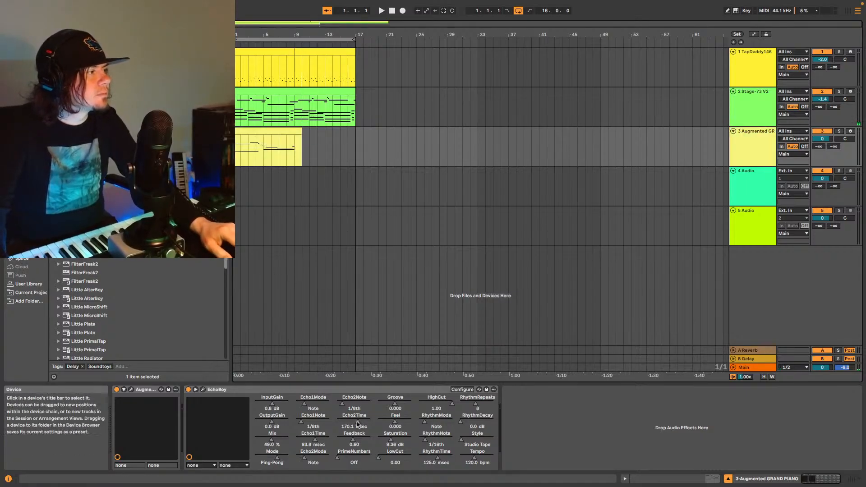
Try to record Echo2Time movements into the arrangement from bar 1, and play back the start to check.
{"action": "left_click_drag", "start_coordinate": [359, 424], "coordinate": [359, 433]}
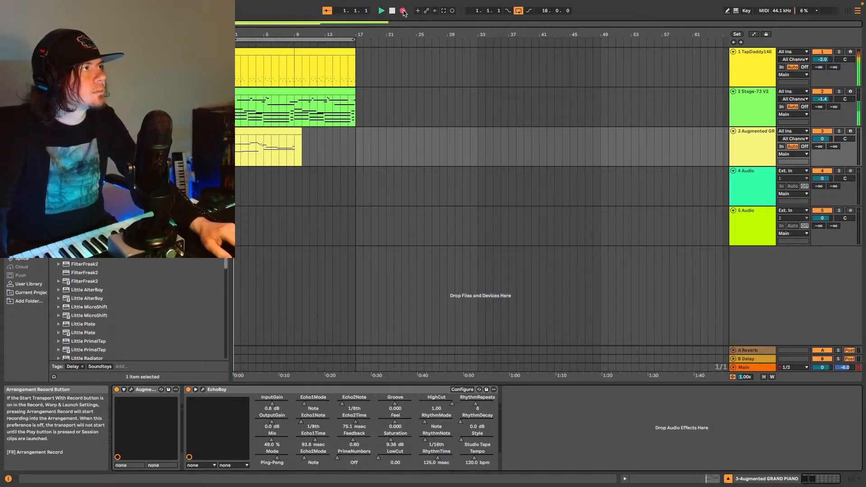
{"action": "key", "text": "F9"}
{"action": "mouse_move", "coordinate": [362, 426]}
{"action": "left_mouse_down"}
{"action": "mouse_move", "coordinate": [362, 450]}
{"action": "mouse_move", "coordinate": [363, 427]}
{"action": "left_mouse_up"}
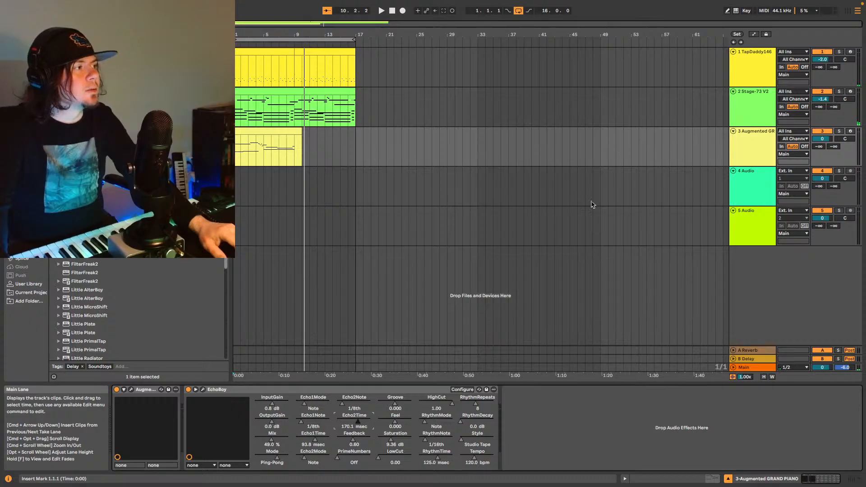
{"action": "key", "text": "space"}
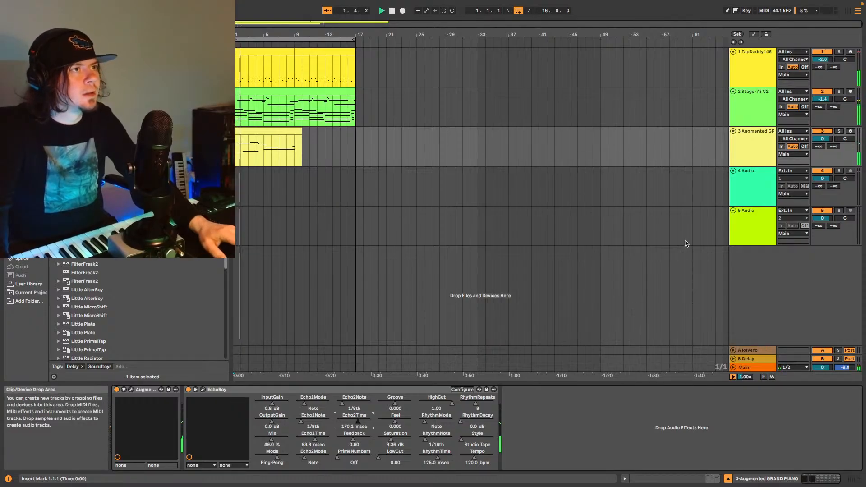
{"action": "key", "text": "space"}
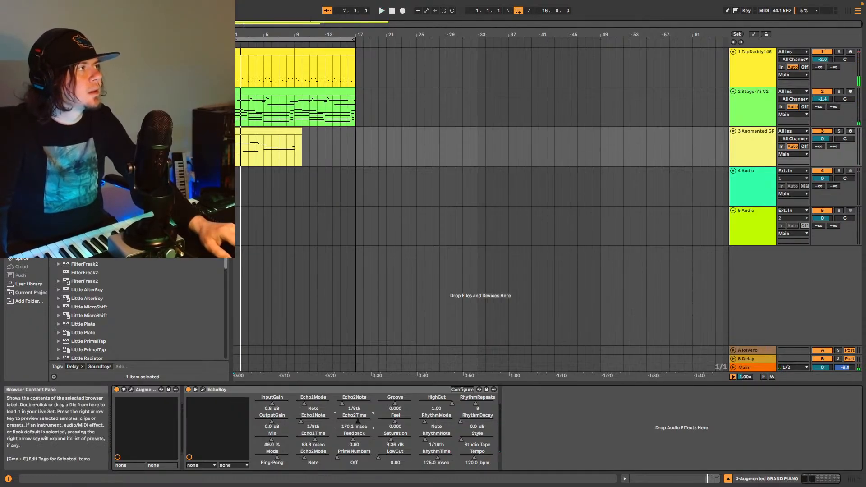
Return to bar 1, make a brief recording attempt, and show the Echo2Time automation on the grand piano track.
{"action": "left_click", "coordinate": [236, 154]}
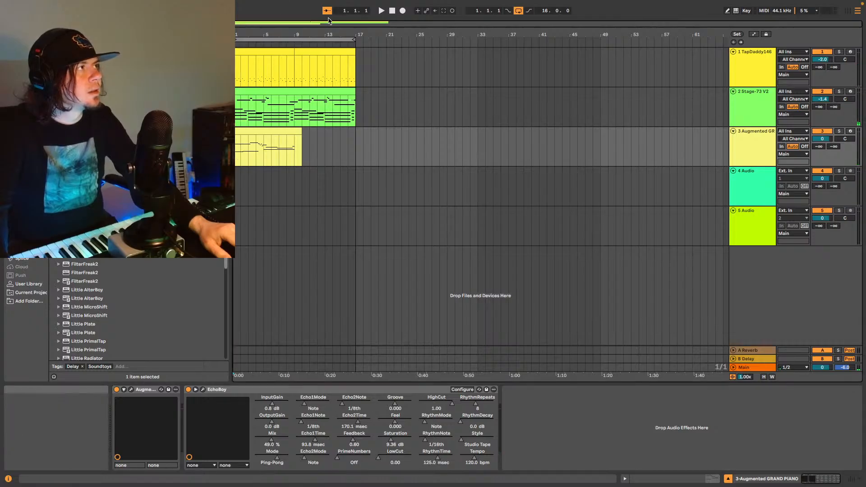
{"action": "left_click", "coordinate": [402, 11]}
{"action": "key", "text": "space"}
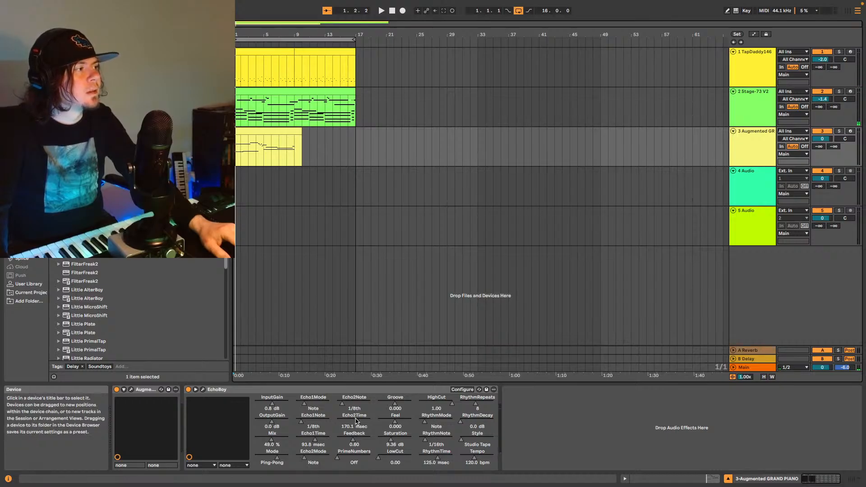
{"action": "right_click", "coordinate": [357, 349]}
{"action": "left_click", "coordinate": [380, 353]}
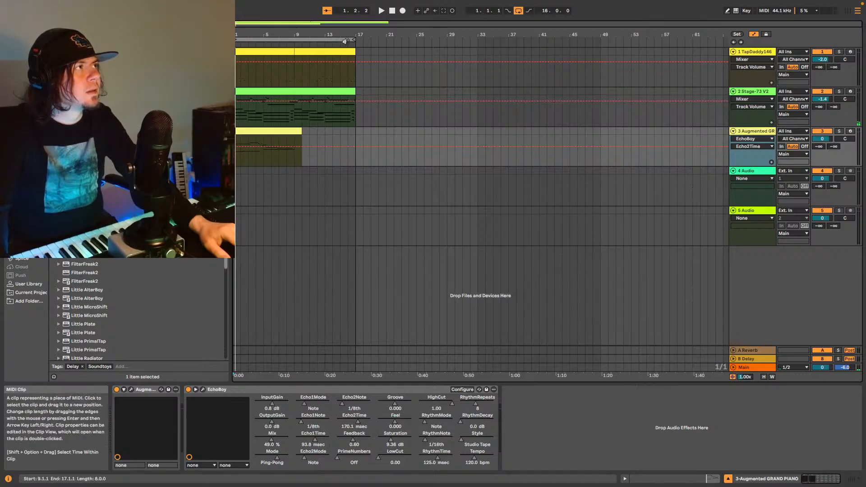
Try to record Echo2Time automation over the piano clip, lowering the value to 7.6 ms, and toggle the track's record arming.
{"action": "left_click", "coordinate": [402, 11]}
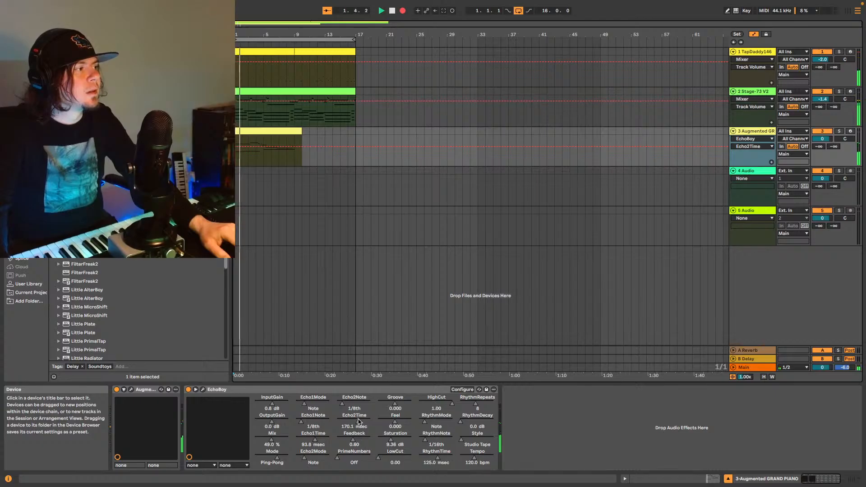
{"action": "mouse_move", "coordinate": [357, 426]}
{"action": "left_mouse_down"}
{"action": "mouse_move", "coordinate": [356, 388]}
{"action": "mouse_move", "coordinate": [356, 422]}
{"action": "left_mouse_up"}
{"action": "left_click_drag", "start_coordinate": [358, 421], "coordinate": [351, 424]}
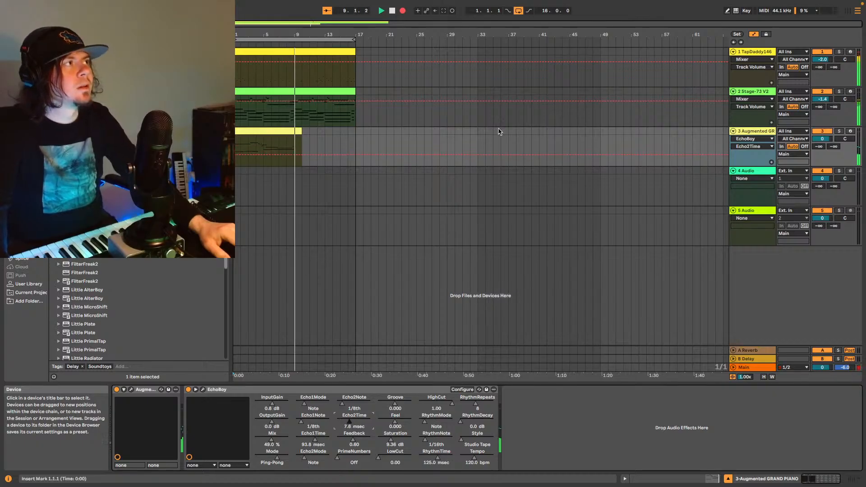
{"action": "left_click", "coordinate": [403, 12]}
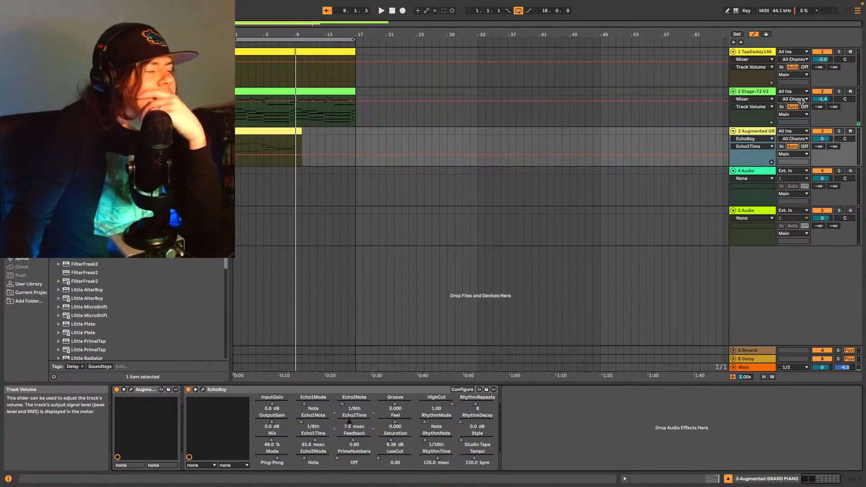
{"action": "left_click", "coordinate": [849, 132]}
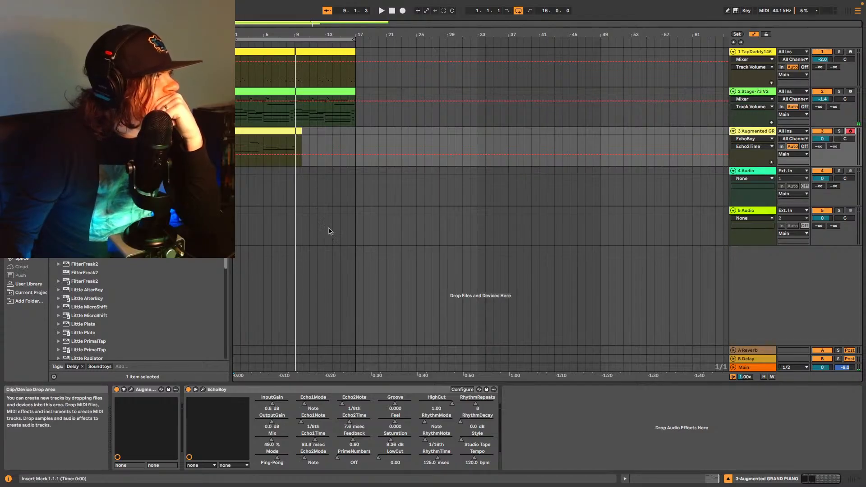
{"action": "left_click", "coordinate": [849, 131]}
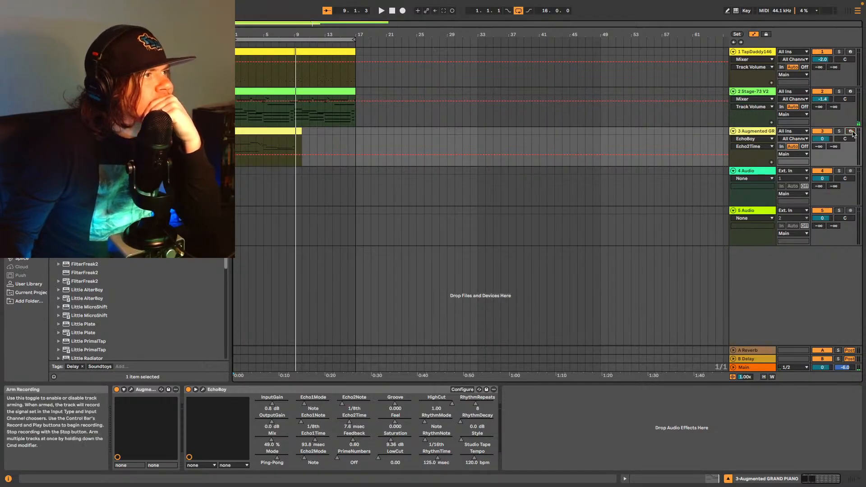
Try to record Echo2Time movements on the grand piano track in a new arrangement recording, ending at 75.1 ms.
{"action": "left_click", "coordinate": [850, 172]}
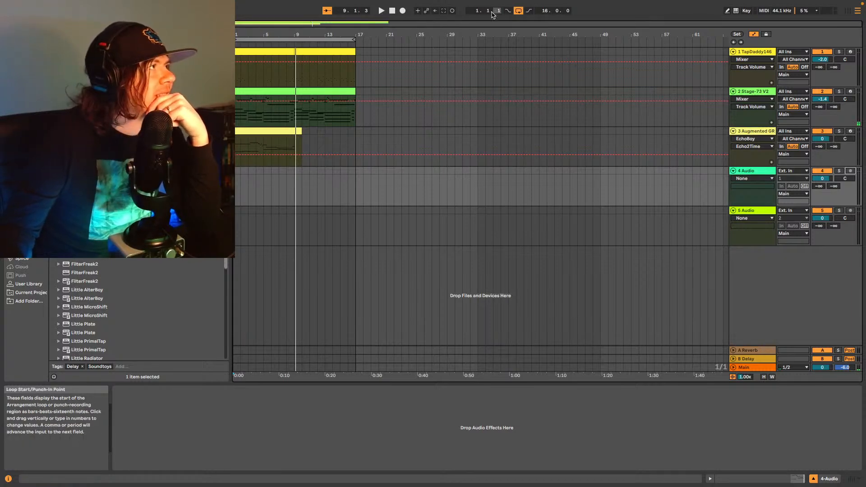
{"action": "left_click", "coordinate": [402, 10]}
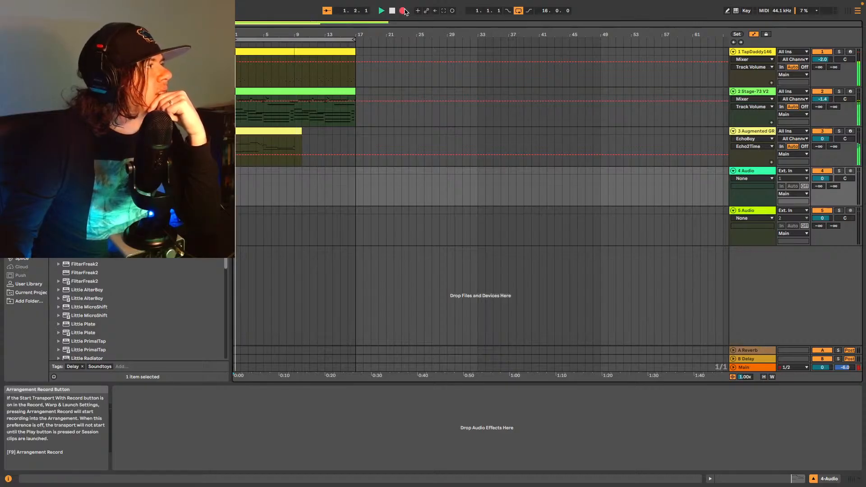
{"action": "left_click", "coordinate": [732, 135]}
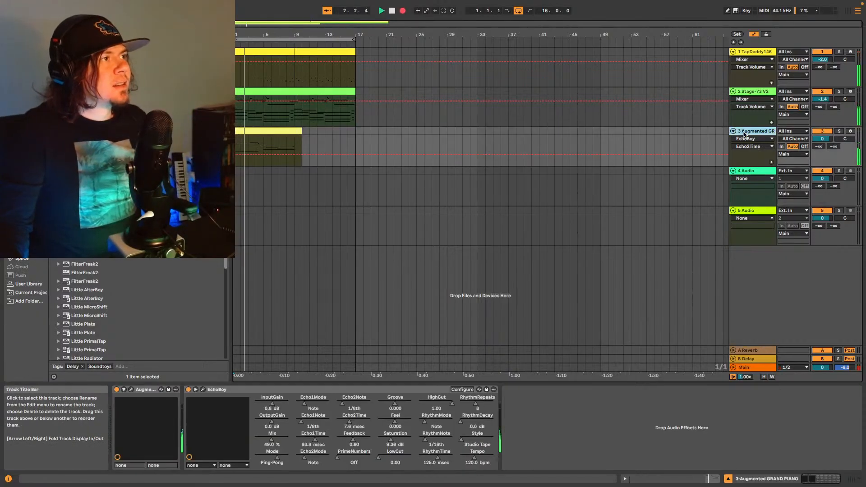
{"action": "mouse_move", "coordinate": [340, 421]}
{"action": "left_mouse_down"}
{"action": "mouse_move", "coordinate": [341, 395]}
{"action": "mouse_move", "coordinate": [340, 417]}
{"action": "left_mouse_up"}
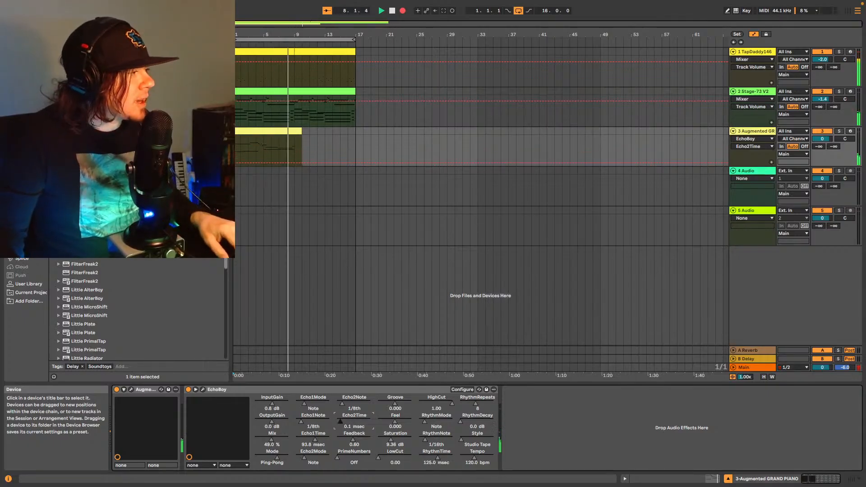
{"action": "key", "text": "space"}
Examine the Echo2Time clip envelope and automation lane of the grand piano track, and return the insert marker to bar 1.
{"action": "right_click", "coordinate": [355, 425]}
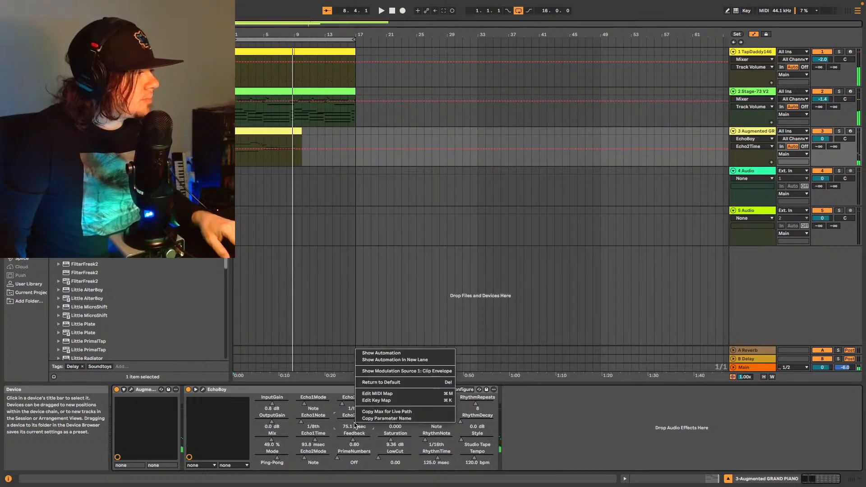
{"action": "left_click", "coordinate": [383, 371]}
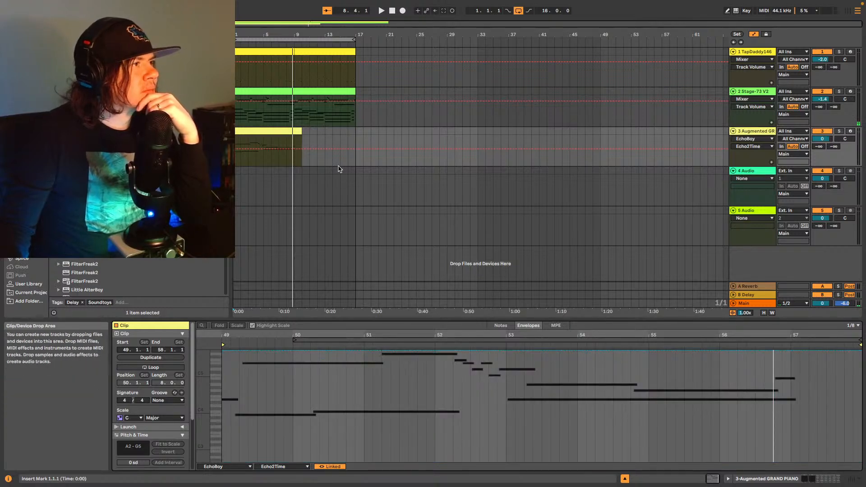
{"action": "left_click", "coordinate": [752, 147]}
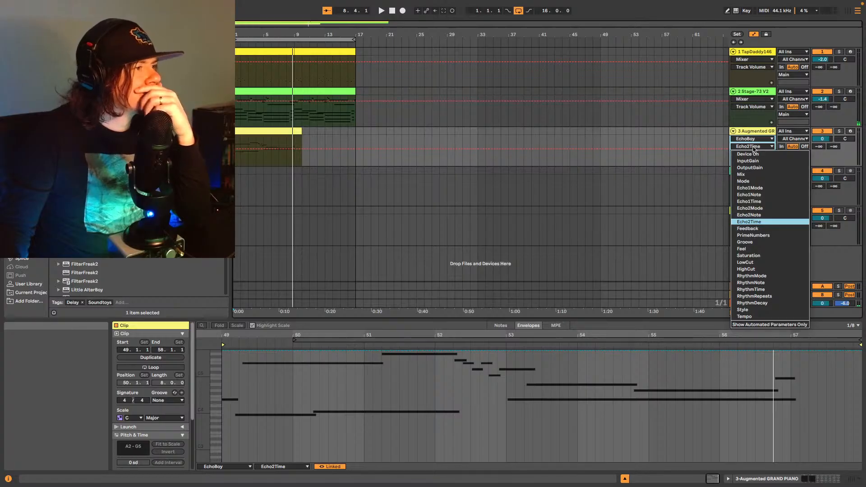
{"action": "left_click", "coordinate": [753, 148]}
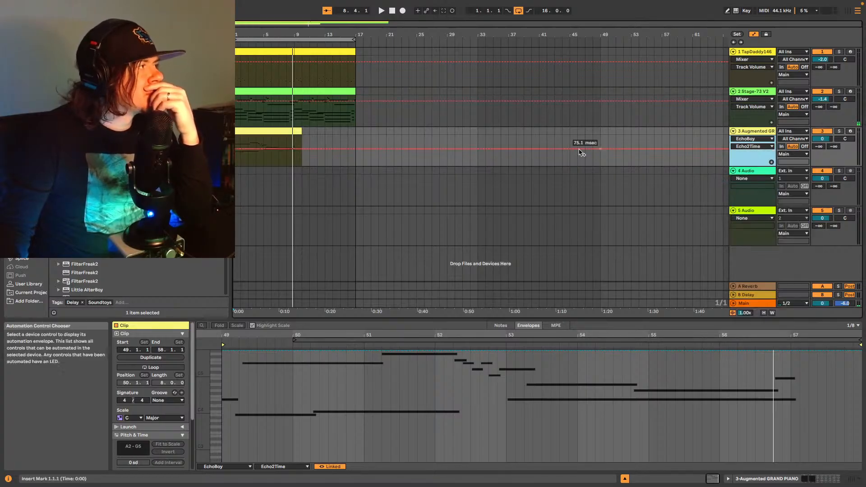
{"action": "left_click", "coordinate": [239, 163]}
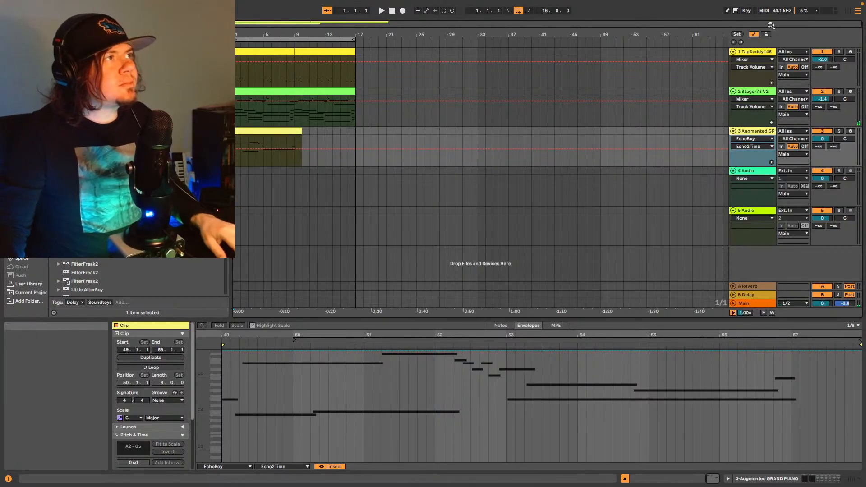
Try to assign EchoBoy's Echo2Time to a controller in MIDI map mode, and turn on EchoBoy's parameter configuration.
{"action": "left_click", "coordinate": [764, 14]}
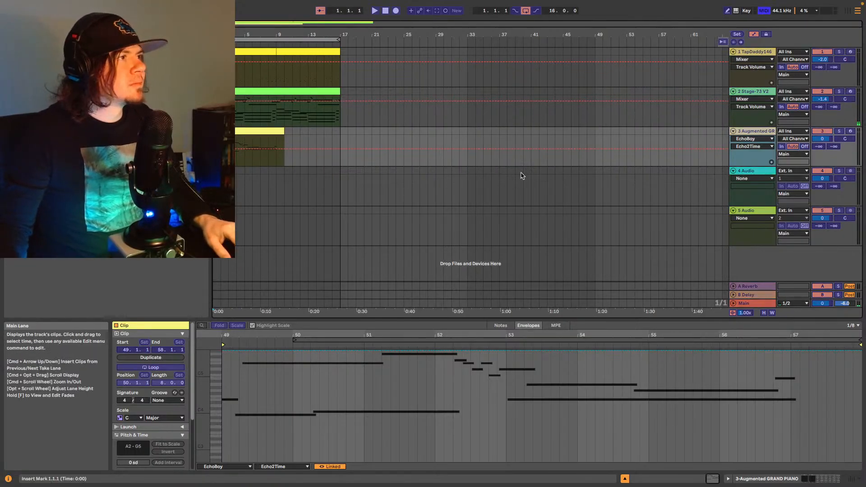
{"action": "left_click", "coordinate": [768, 482]}
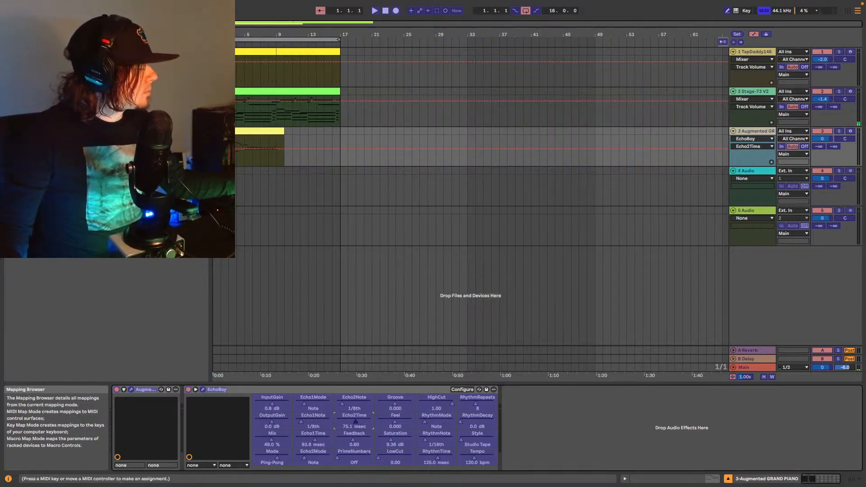
{"action": "left_click", "coordinate": [765, 11]}
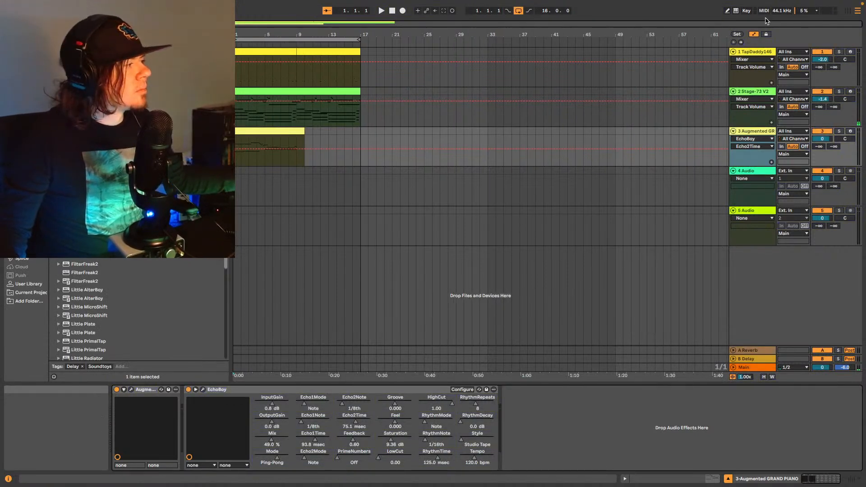
{"action": "left_click", "coordinate": [764, 10]}
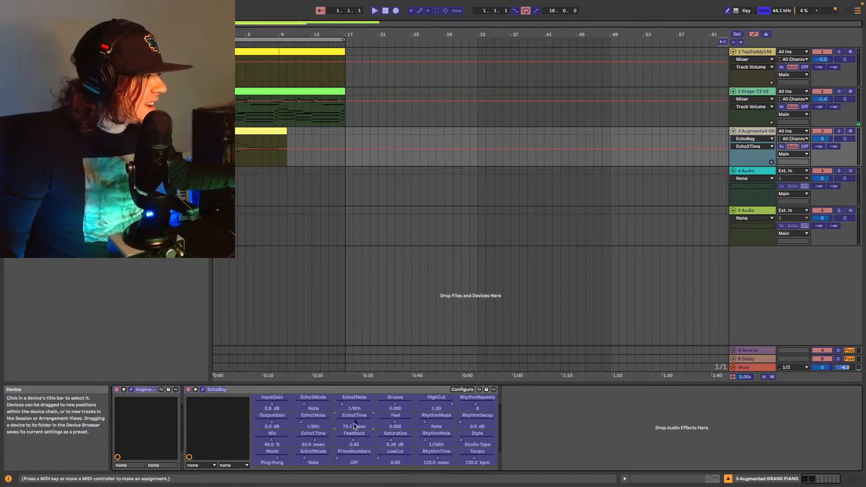
{"action": "left_click", "coordinate": [461, 389]}
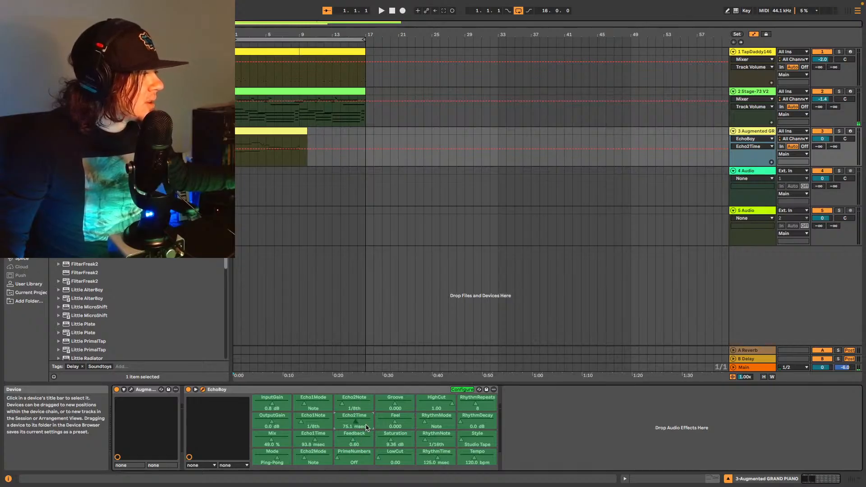
Retry the MIDI mapping of EchoBoy's Echo2Time with its parameter configuration off, and leave MIDI map mode.
{"action": "left_click", "coordinate": [767, 11]}
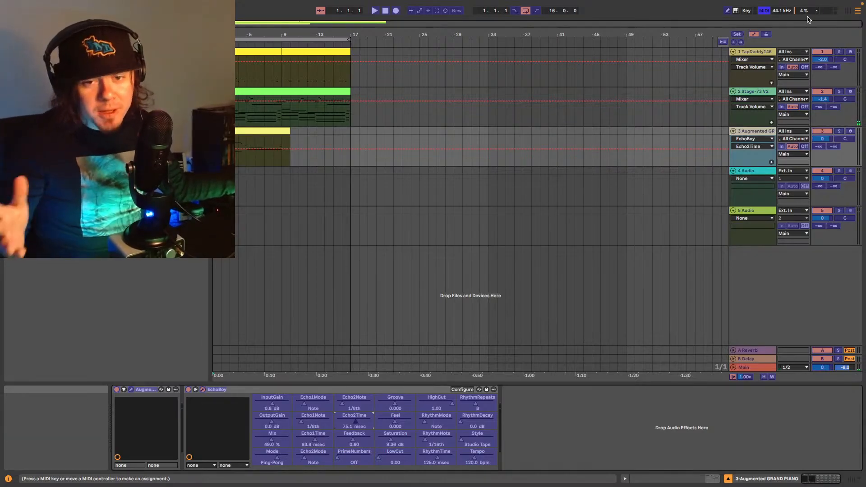
{"action": "left_click", "coordinate": [764, 11]}
{"action": "left_click", "coordinate": [765, 11]}
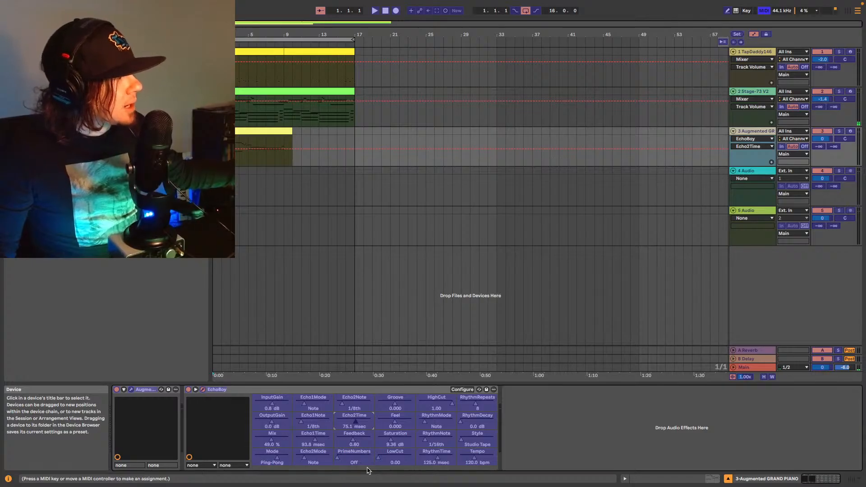
{"action": "left_click", "coordinate": [90, 57]}
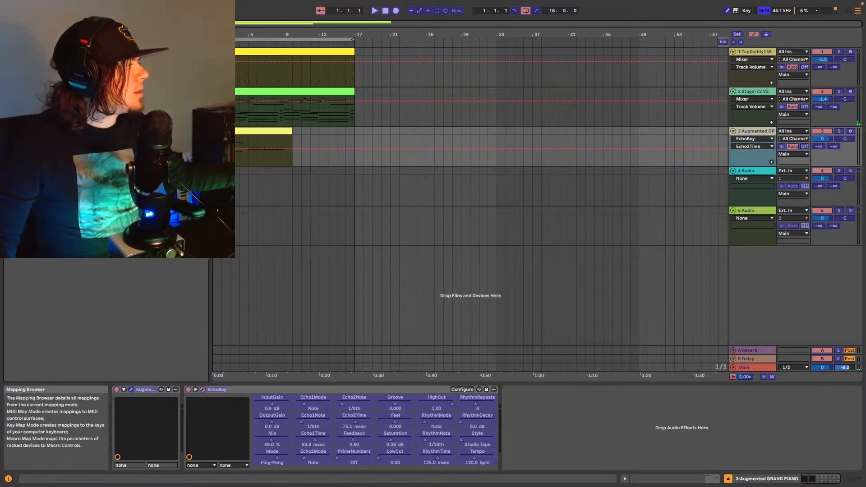
{"action": "left_click", "coordinate": [611, 432]}
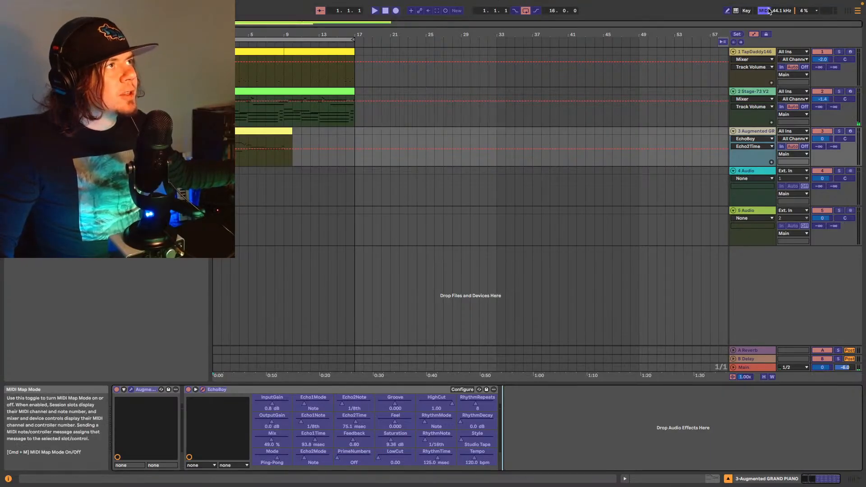
{"action": "key", "text": "super+alt+b"}
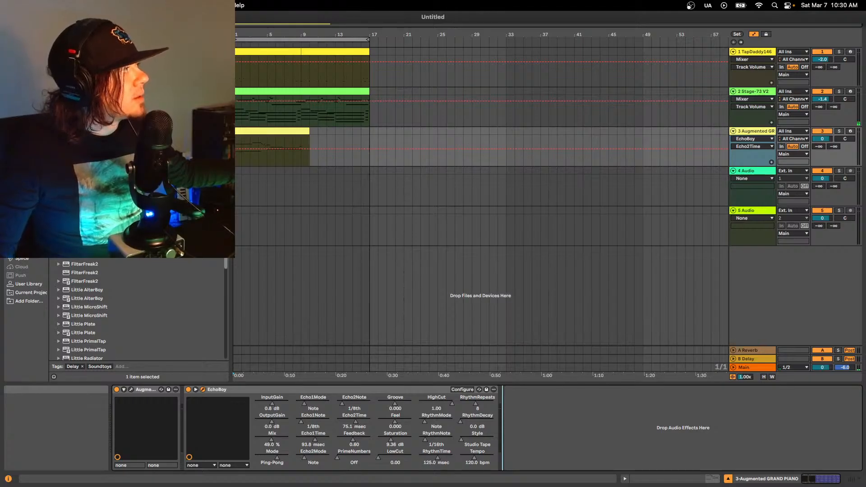
Open the Link, Tempo & MIDI settings and set the second control surface's input to MPC Studio Black (MPC Public).
{"action": "key", "text": "super+comma"}
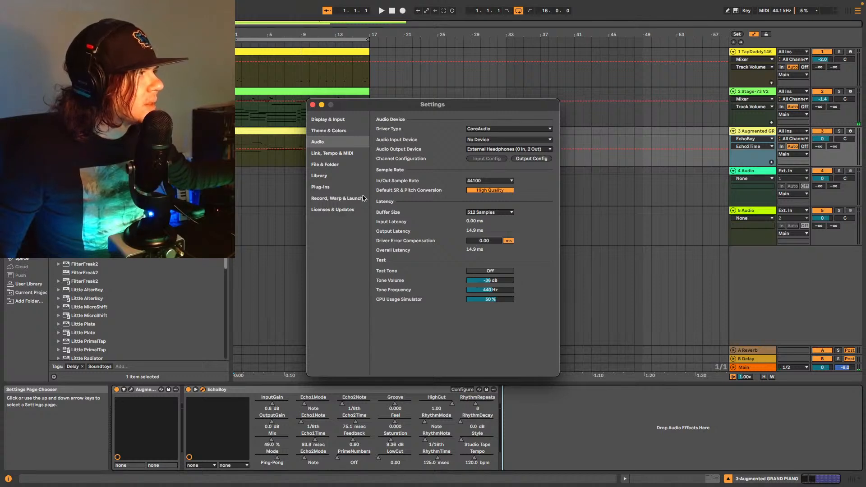
{"action": "left_click", "coordinate": [332, 153]}
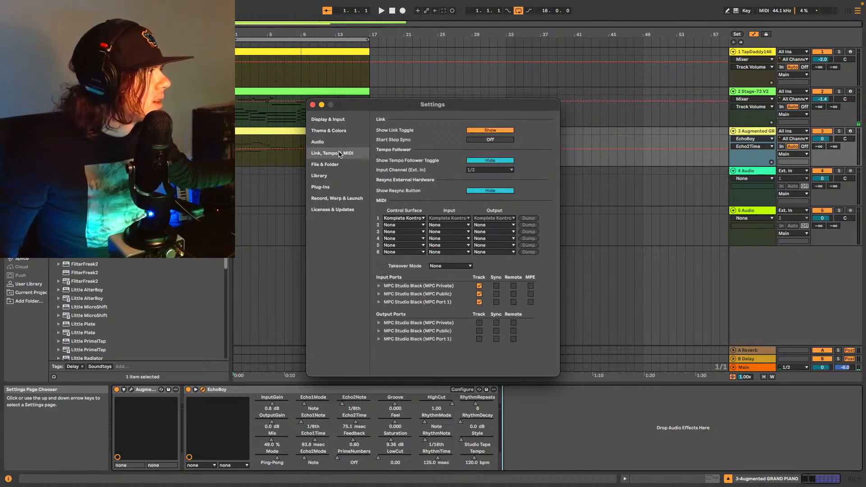
{"action": "left_click", "coordinate": [421, 225]}
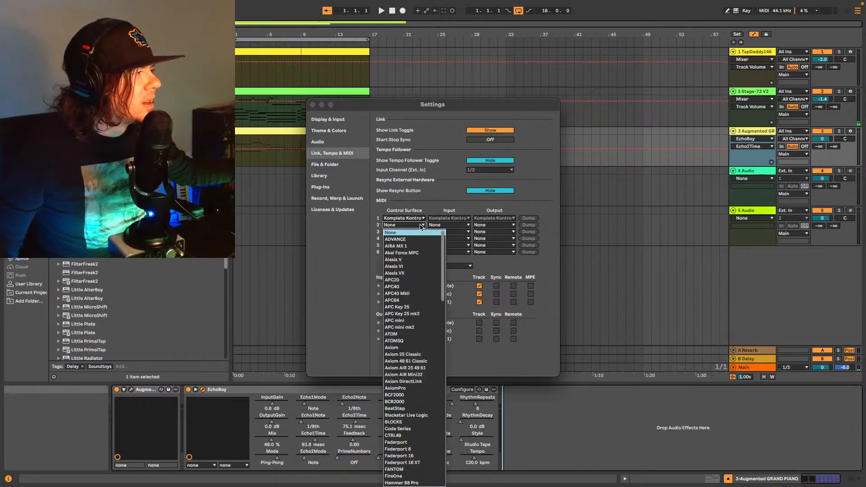
{"action": "left_click", "coordinate": [421, 225]}
{"action": "left_click", "coordinate": [444, 225]}
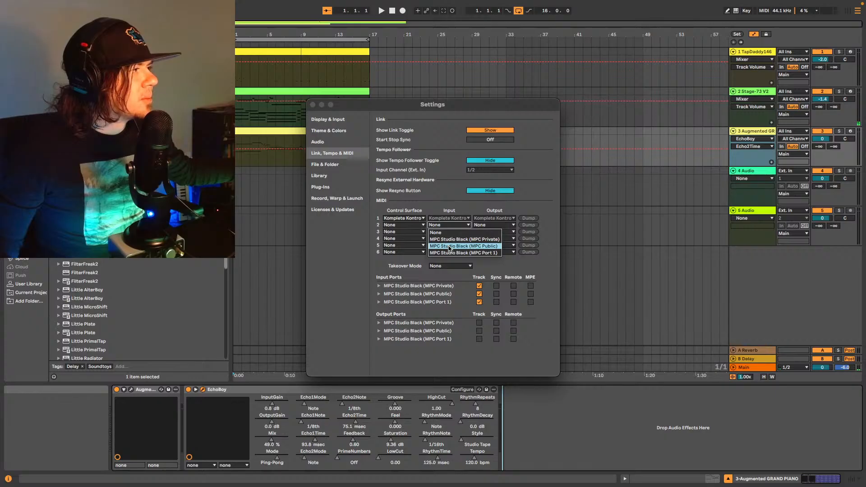
{"action": "left_click", "coordinate": [449, 246]}
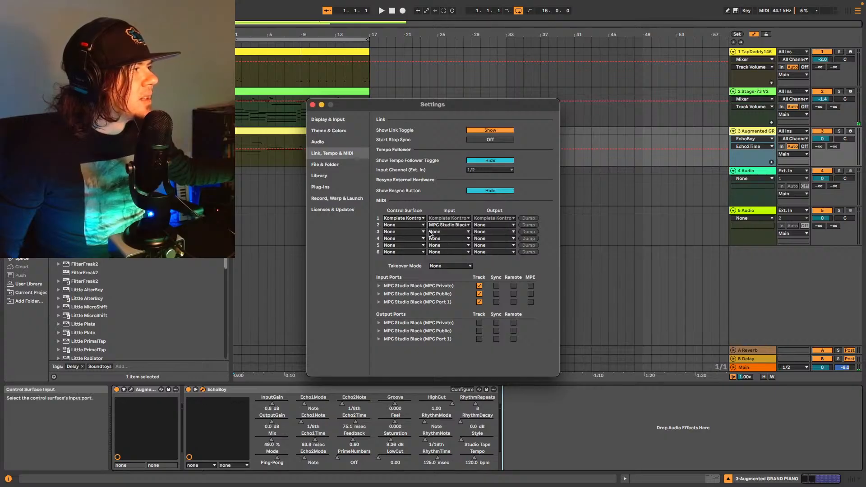
Look through the control surface models for the second slot for a matching MPC controller, and close the list without choosing one.
{"action": "left_click", "coordinate": [419, 225]}
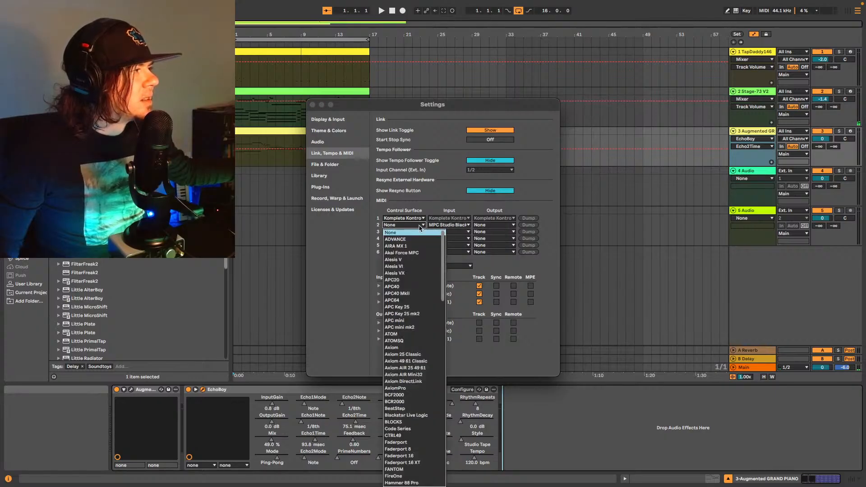
{"action": "scroll", "coordinate": [427, 293], "scroll_direction": "down", "scroll_amount": 8}
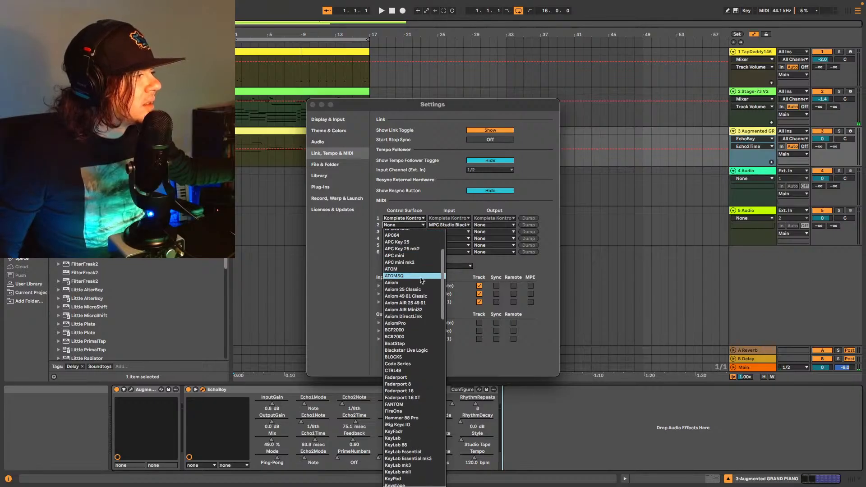
{"action": "scroll", "coordinate": [426, 294], "scroll_direction": "down", "scroll_amount": 4}
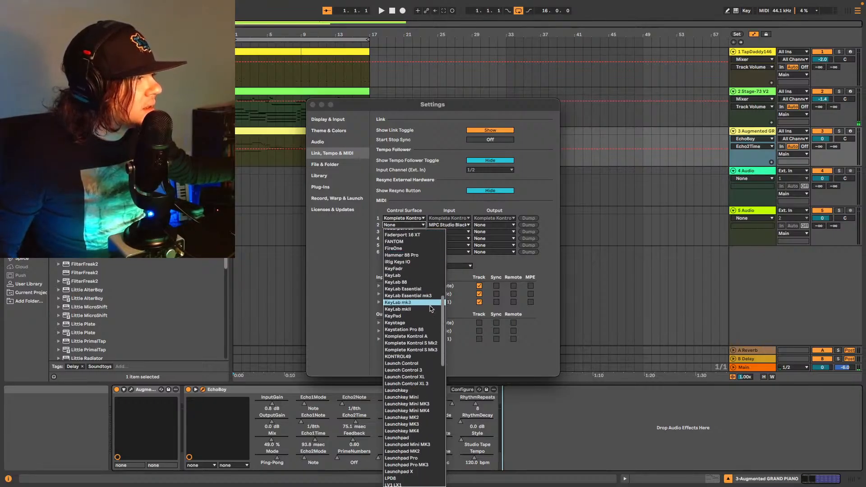
{"action": "left_click_drag", "start_coordinate": [444, 317], "coordinate": [445, 404]}
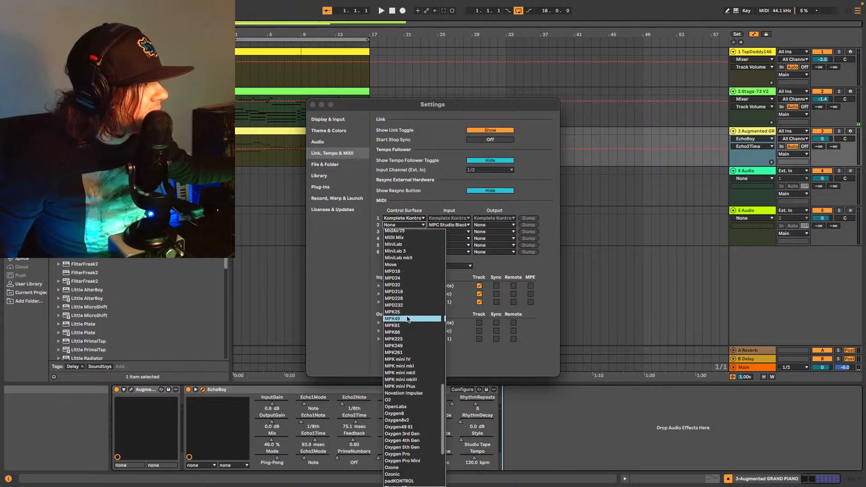
{"action": "scroll", "coordinate": [404, 311], "scroll_direction": "down", "scroll_amount": 5}
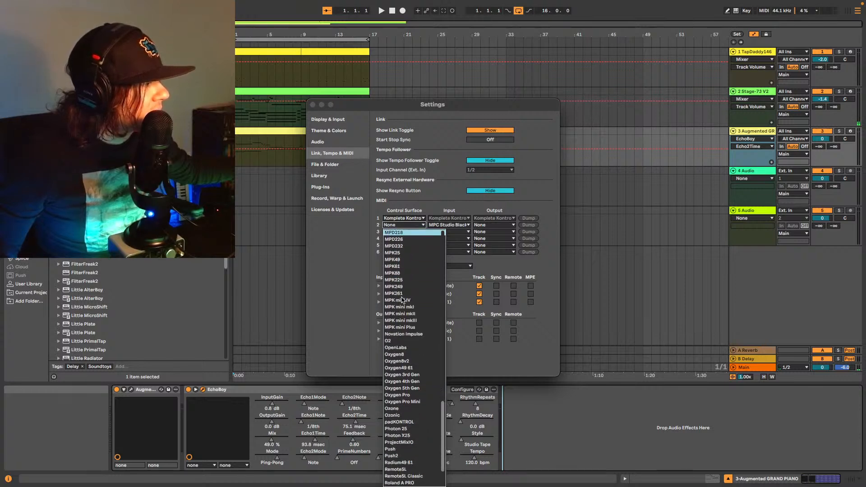
{"action": "scroll", "coordinate": [403, 300], "scroll_direction": "down", "scroll_amount": 3}
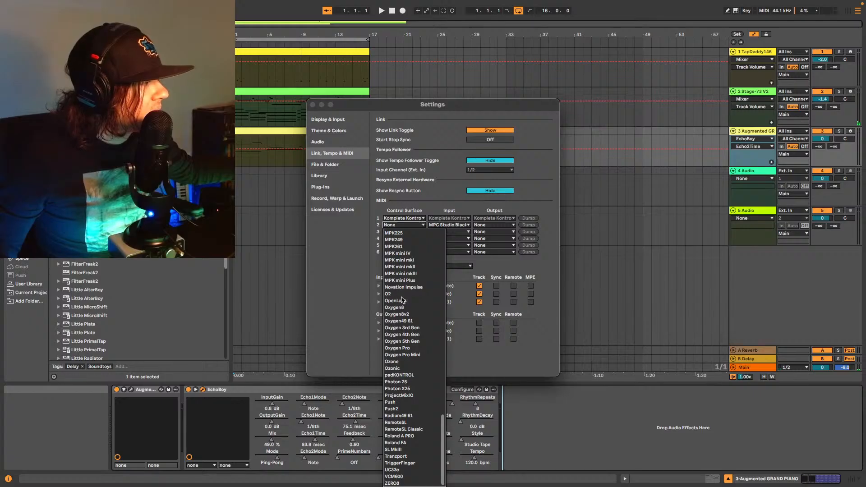
{"action": "scroll", "coordinate": [404, 299], "scroll_direction": "up", "scroll_amount": 10}
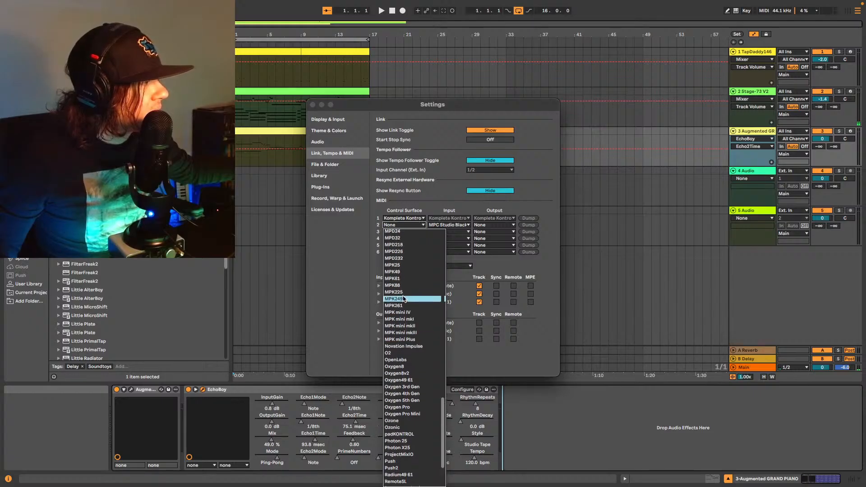
{"action": "scroll", "coordinate": [404, 298], "scroll_direction": "up", "scroll_amount": 1}
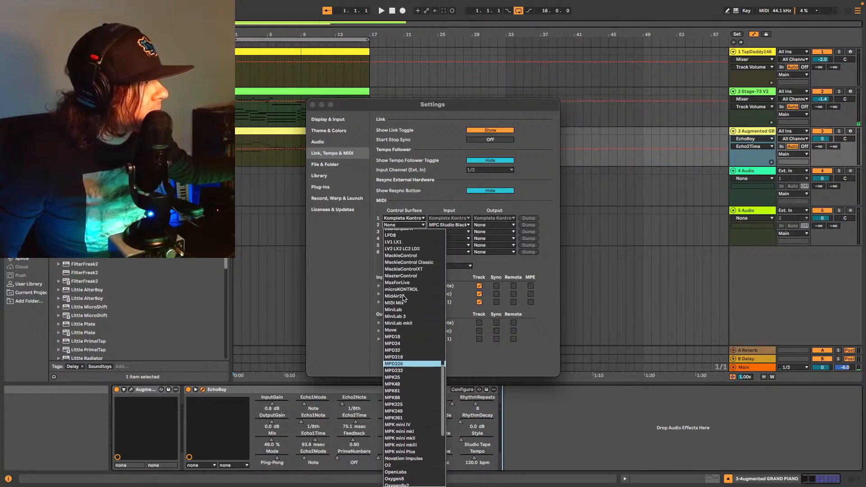
{"action": "scroll", "coordinate": [403, 298], "scroll_direction": "up", "scroll_amount": 4}
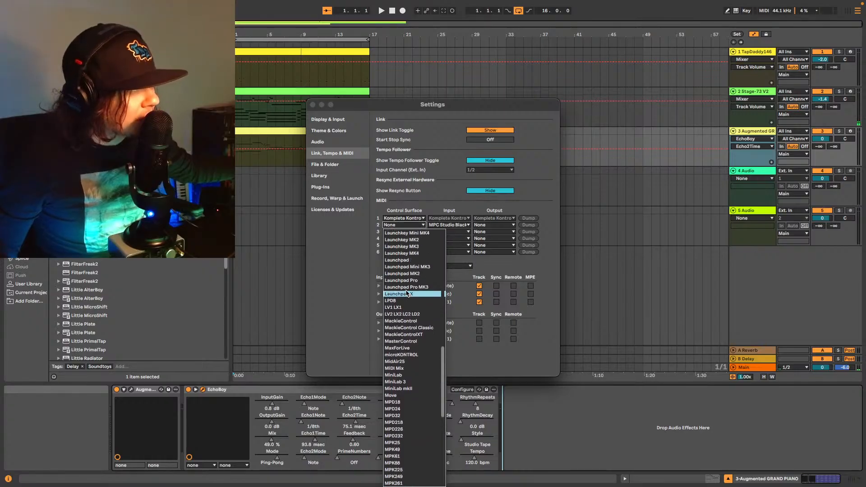
{"action": "scroll", "coordinate": [407, 293], "scroll_direction": "up", "scroll_amount": 15}
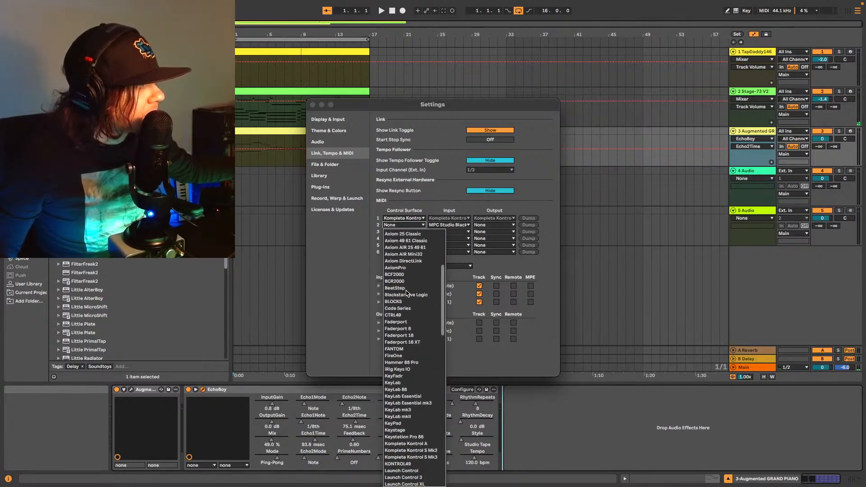
{"action": "left_click", "coordinate": [489, 365]}
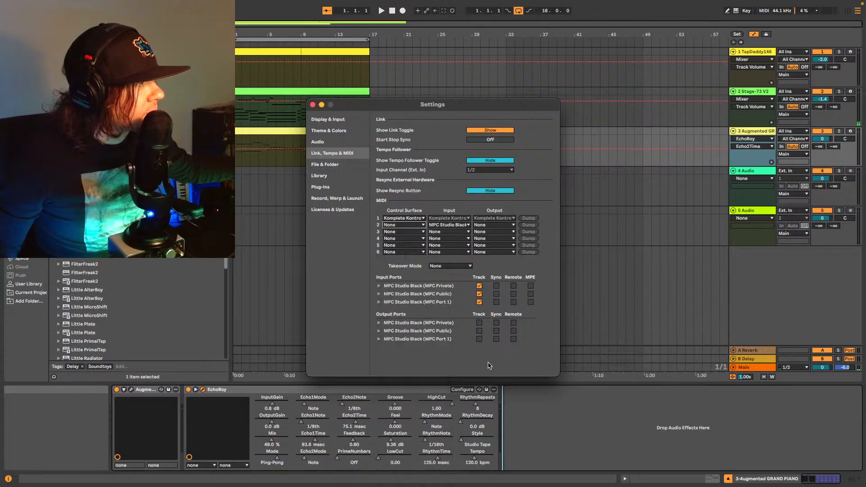
Check the second control surface's output options, close the settings, and try MIDI mapping again before leaving MIDI map mode.
{"action": "left_click", "coordinate": [493, 226]}
{"action": "left_click", "coordinate": [494, 228]}
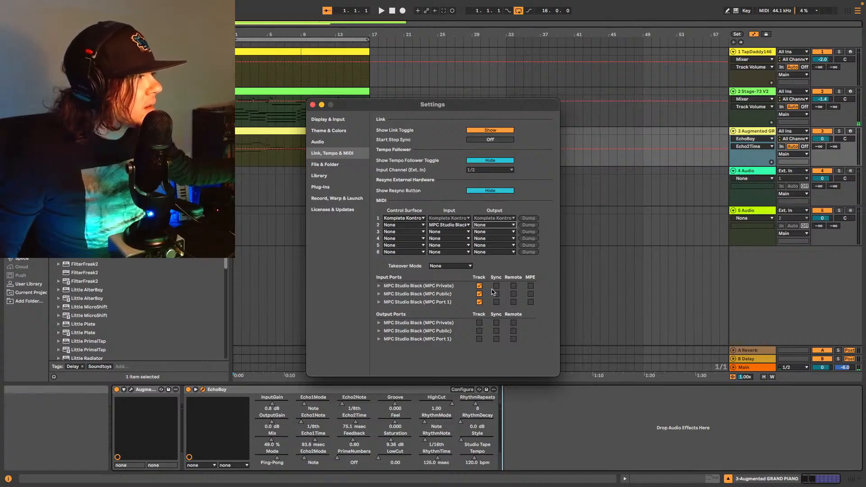
{"action": "left_click", "coordinate": [312, 105]}
{"action": "left_click", "coordinate": [763, 11]}
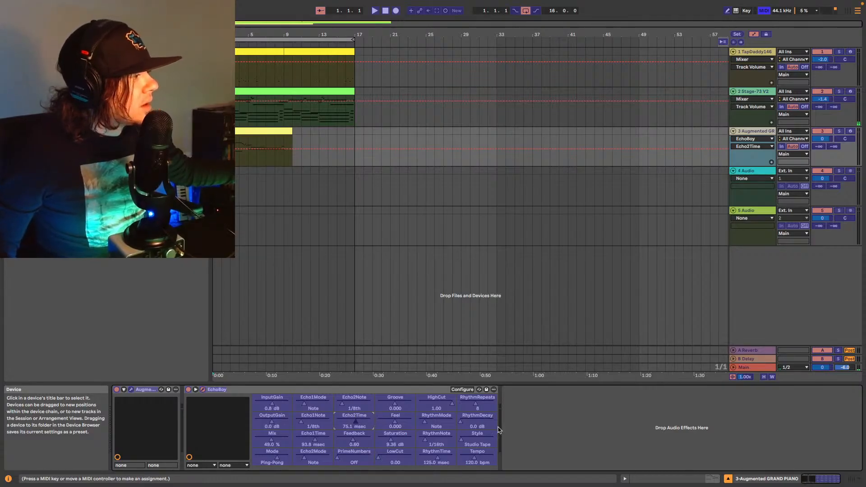
{"action": "left_click", "coordinate": [764, 12]}
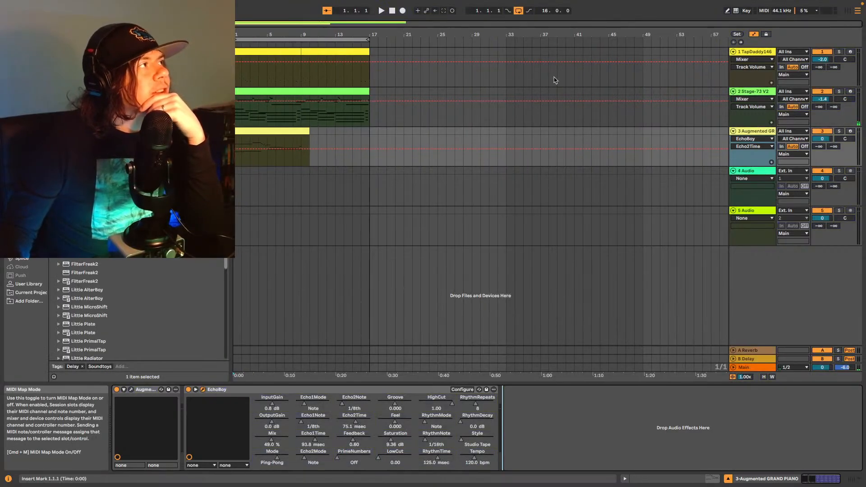
Try recording Echo2Time changes during playback, and leave EchoBoy's Echo2Time at 111.8 msec.
{"action": "key", "text": "space"}
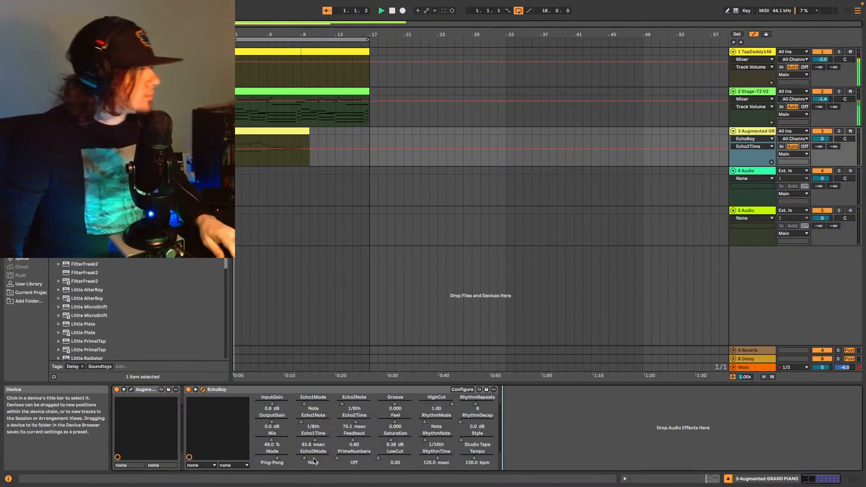
{"action": "mouse_move", "coordinate": [354, 427]}
{"action": "left_mouse_down"}
{"action": "mouse_move", "coordinate": [354, 408]}
{"action": "mouse_move", "coordinate": [347, 425]}
{"action": "left_mouse_up"}
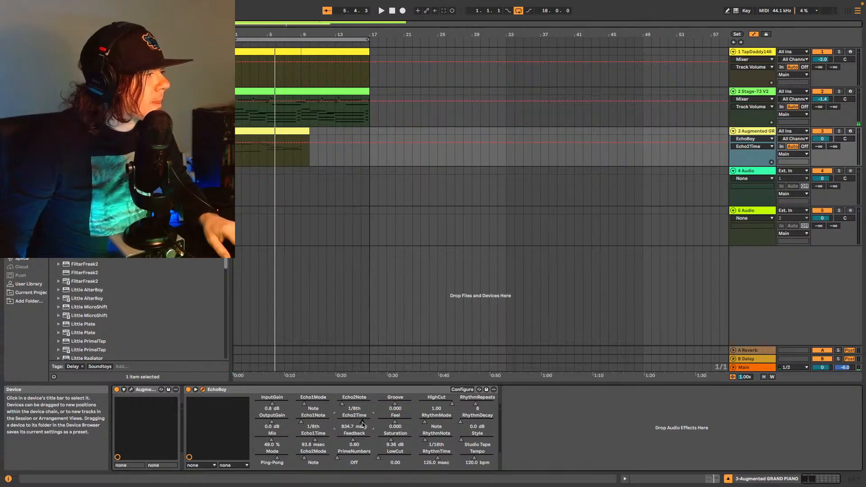
{"action": "key", "text": "F9"}
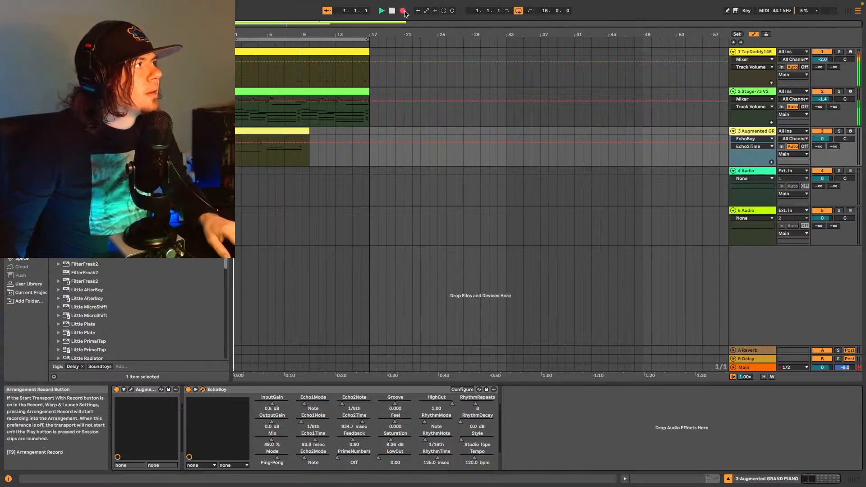
{"action": "left_click_drag", "start_coordinate": [362, 422], "coordinate": [349, 422]}
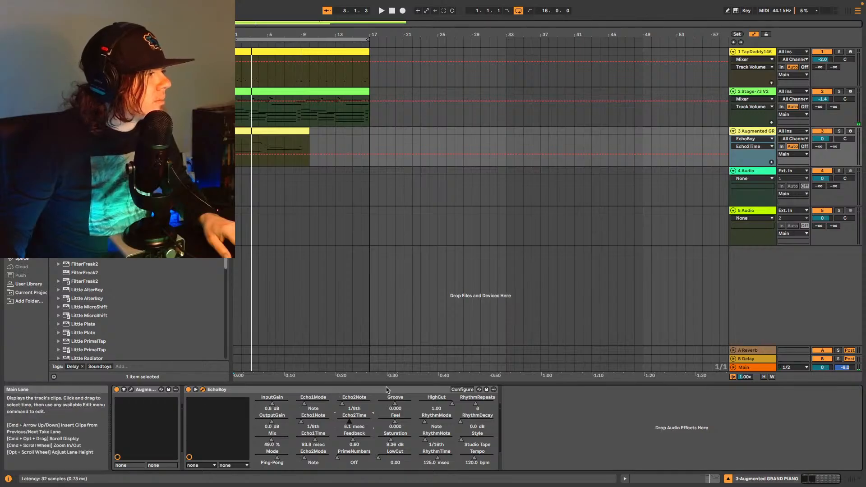
{"action": "left_click", "coordinate": [195, 389]}
{"action": "left_click", "coordinate": [195, 389]}
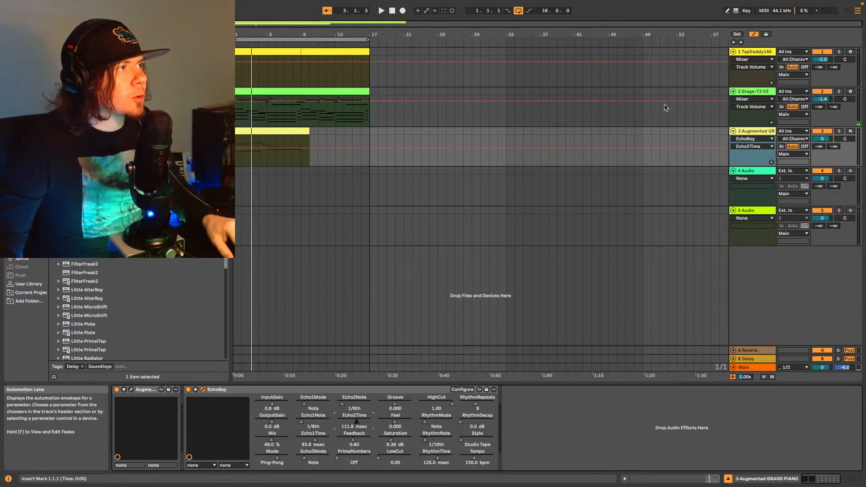
Try recording a volume change to -2.9 dB on the Augmented Grand Piano track, and reset its volume to 0.
{"action": "left_click", "coordinate": [403, 11]}
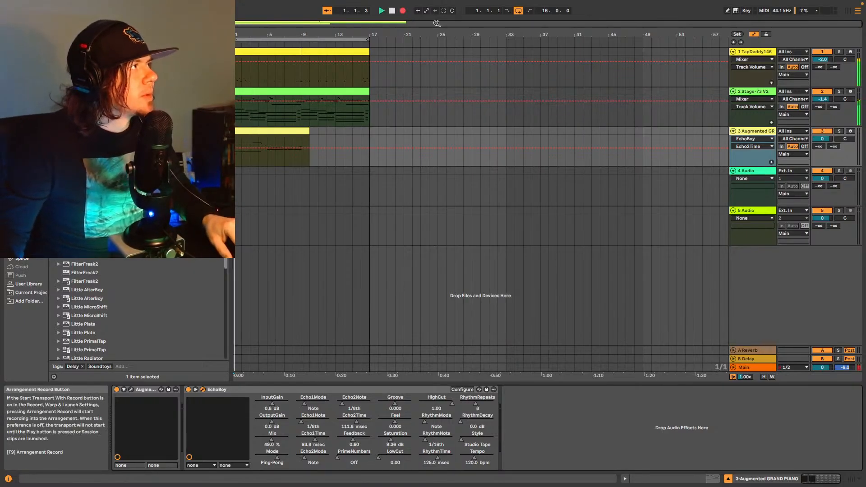
{"action": "left_click_drag", "start_coordinate": [818, 140], "coordinate": [818, 150]}
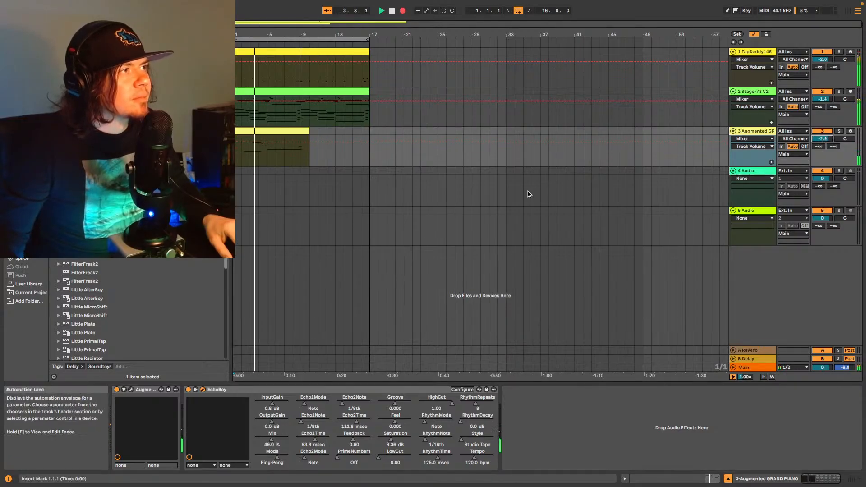
{"action": "left_click", "coordinate": [550, 424]}
{"action": "left_click", "coordinate": [398, 391]}
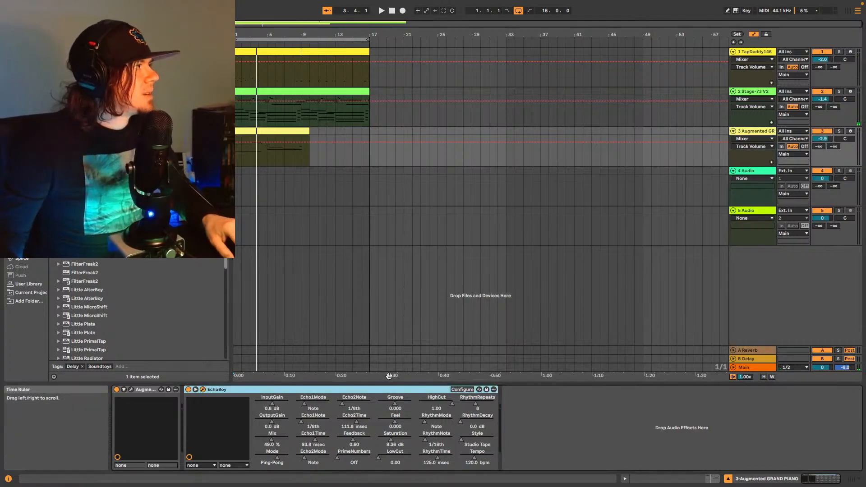
{"action": "left_click", "coordinate": [821, 138]}
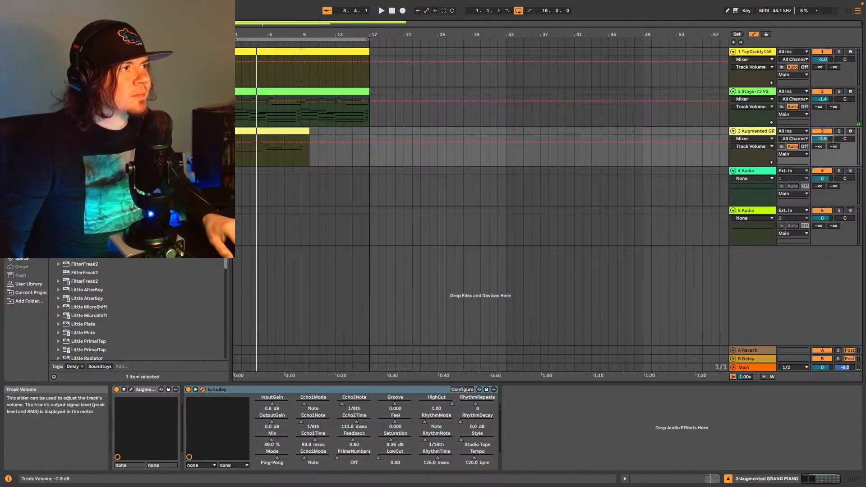
{"action": "type", "text": "0"}
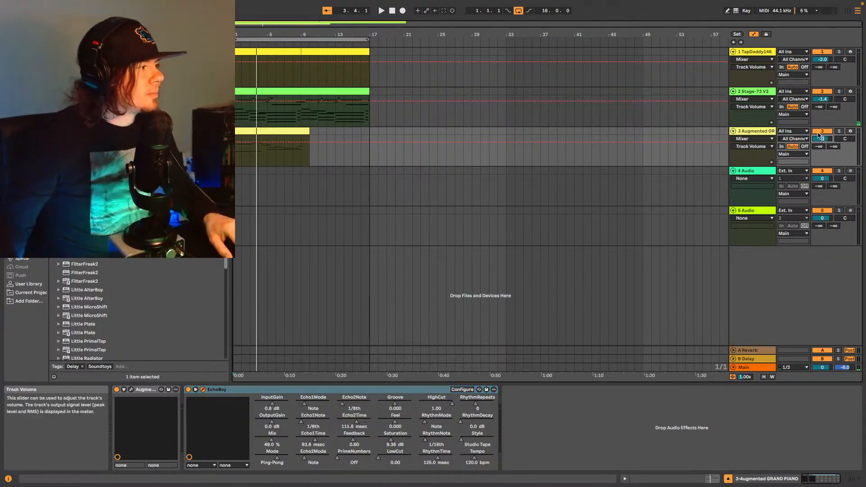
{"action": "left_click", "coordinate": [646, 429]}
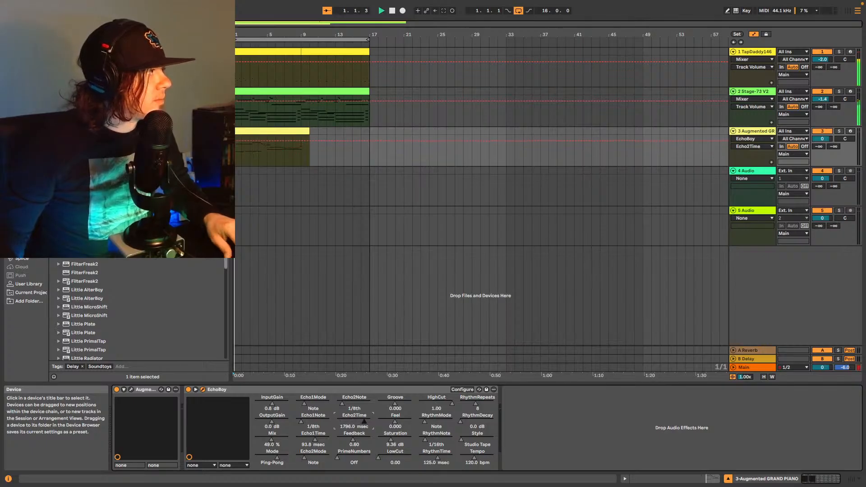
Show EchoBoy's Echo2Time automation and draw a peak near bar 2 that falls to 22.5 msec, playing the result.
{"action": "right_click", "coordinate": [366, 423]}
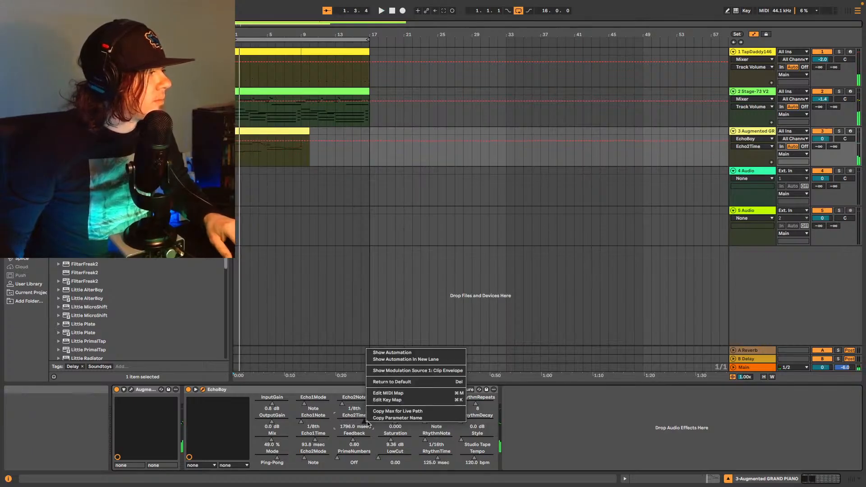
{"action": "left_click", "coordinate": [403, 353]}
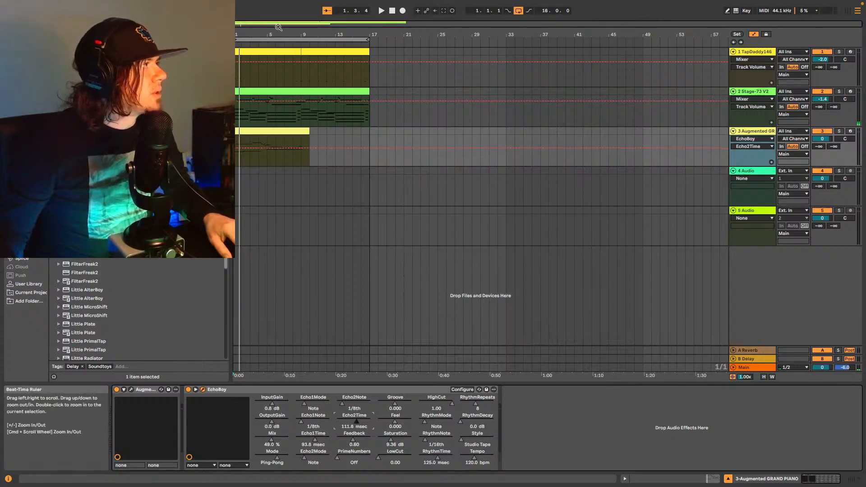
{"action": "left_click_drag", "start_coordinate": [265, 33], "coordinate": [376, 92]}
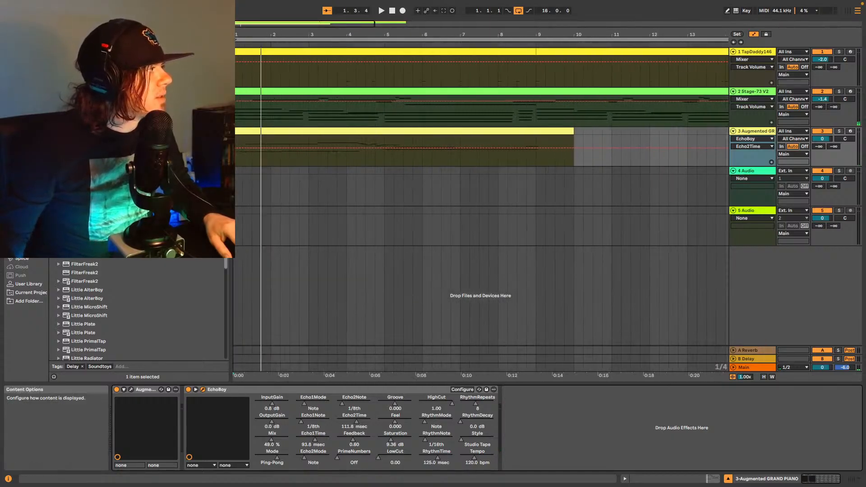
{"action": "left_click", "coordinate": [242, 148]}
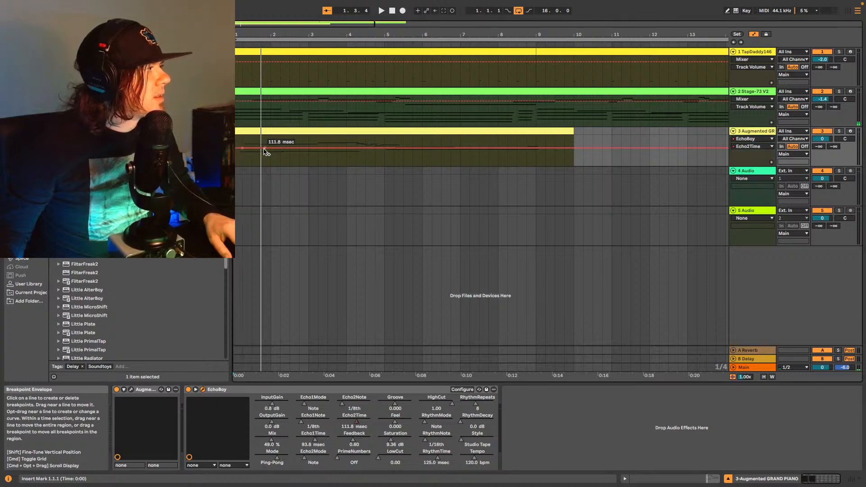
{"action": "mouse_move", "coordinate": [275, 149]}
{"action": "left_mouse_down"}
{"action": "mouse_move", "coordinate": [271, 138]}
{"action": "mouse_move", "coordinate": [280, 138]}
{"action": "left_mouse_up"}
{"action": "left_click_drag", "start_coordinate": [299, 139], "coordinate": [299, 152]}
{"action": "key", "text": "space"}
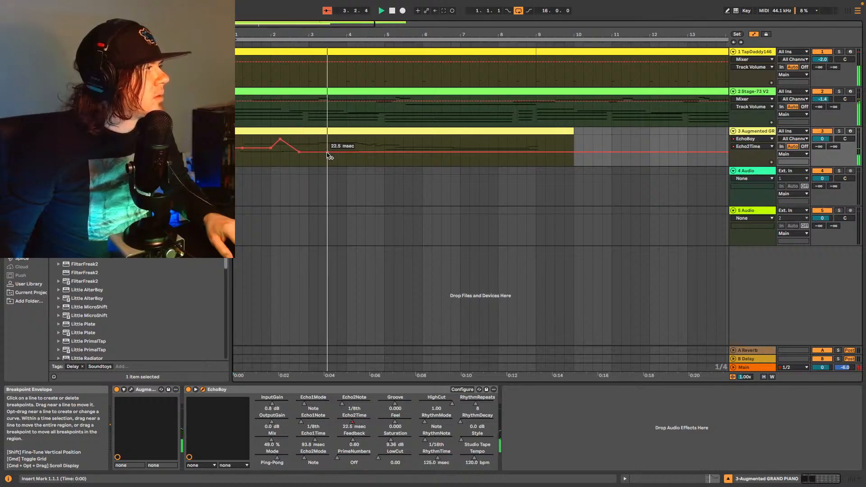
Add Echo2Time automation peaks near bars 3.5 and 5, the second about 5604.5 msec, falling to 9.2 msec before bar 6, and play them.
{"action": "left_click_drag", "start_coordinate": [327, 152], "coordinate": [375, 152]}
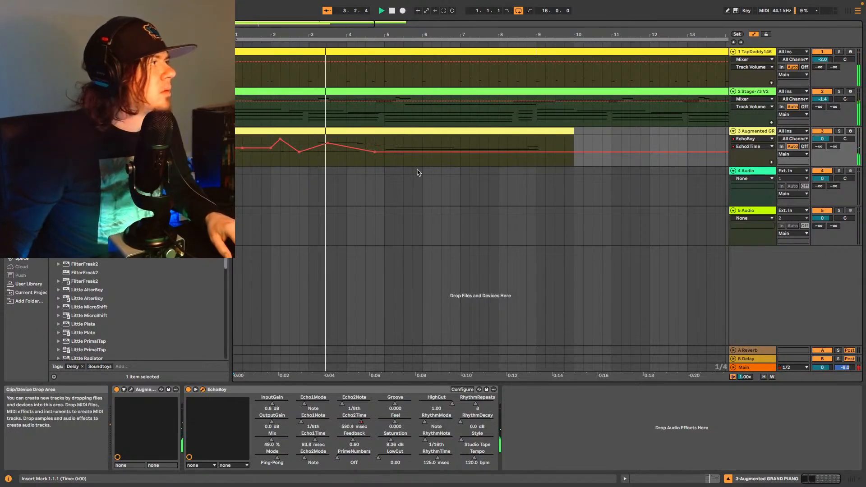
{"action": "mouse_move", "coordinate": [400, 150]}
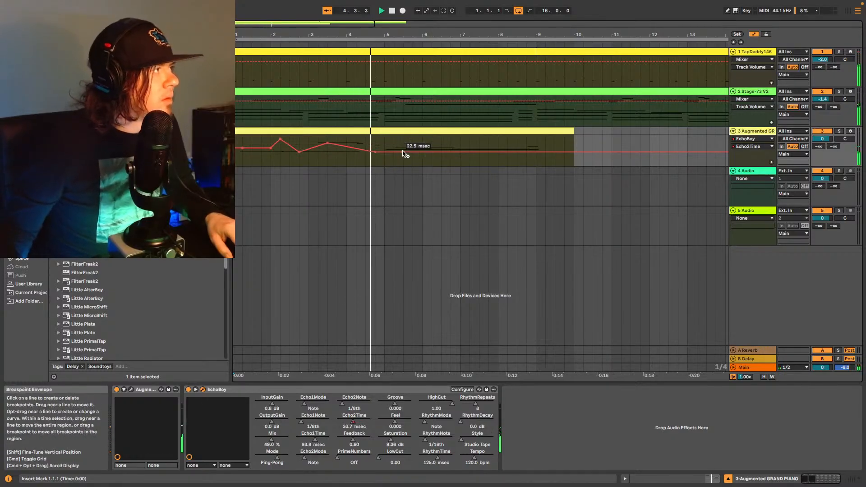
{"action": "left_click_drag", "start_coordinate": [403, 152], "coordinate": [385, 141]}
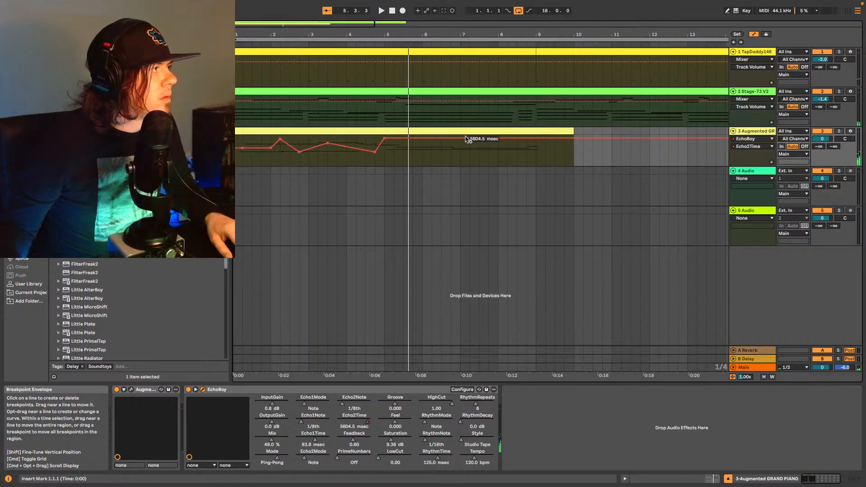
{"action": "left_click_drag", "start_coordinate": [414, 139], "coordinate": [415, 154]}
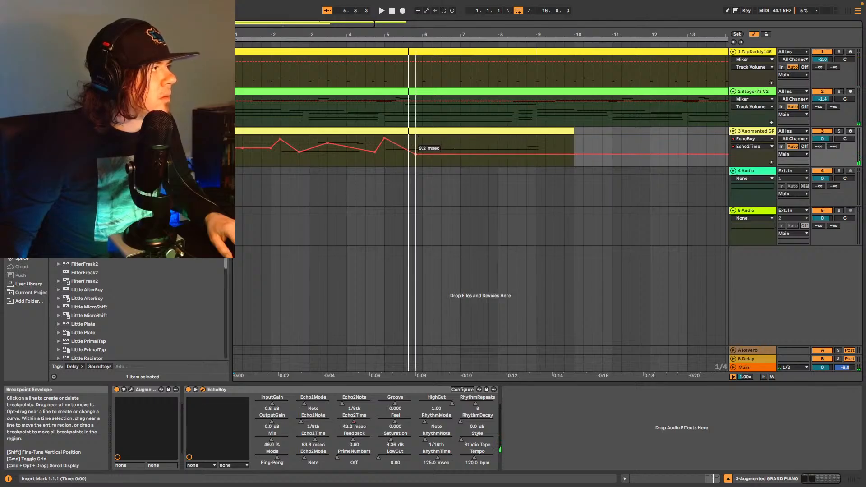
{"action": "key", "text": "space"}
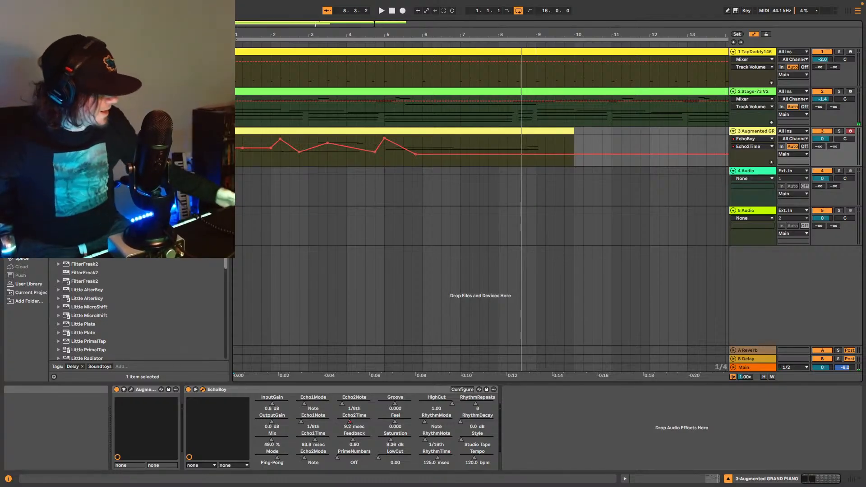
{"action": "key", "text": "space"}
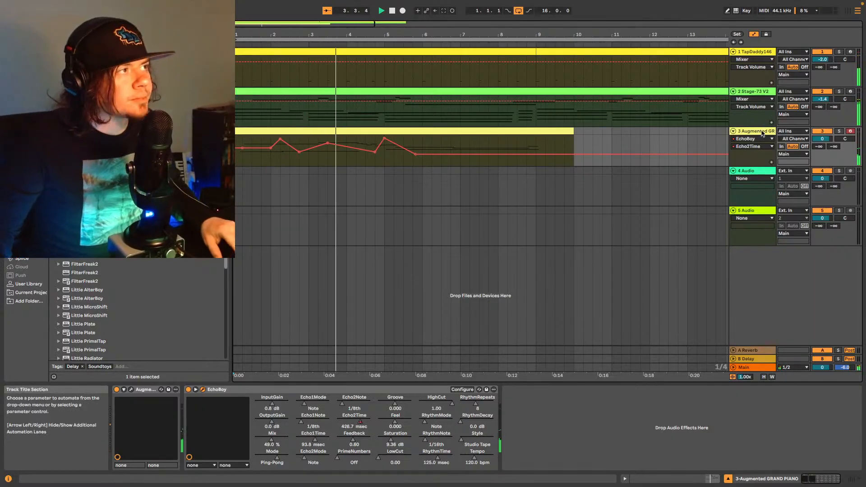
Insert a new MIDI track below the Augmented Grand Piano track, and reselect the piano track.
{"action": "key", "text": "ctrl+shift+t"}
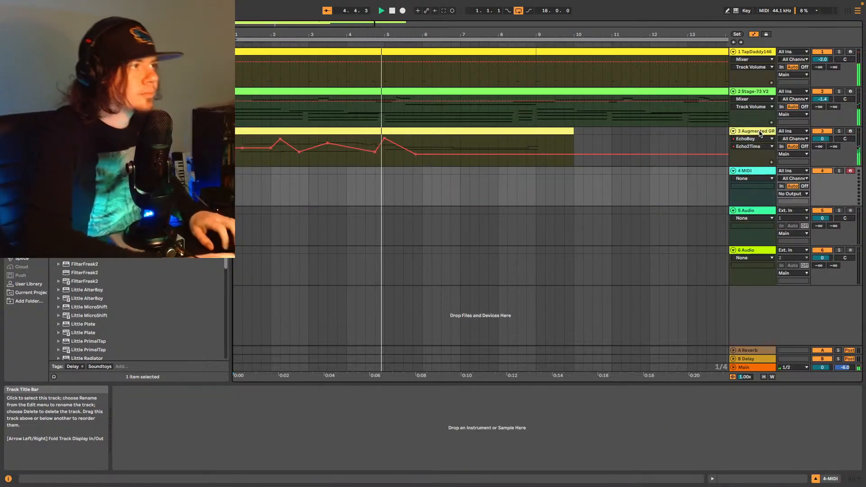
{"action": "left_click", "coordinate": [762, 91]}
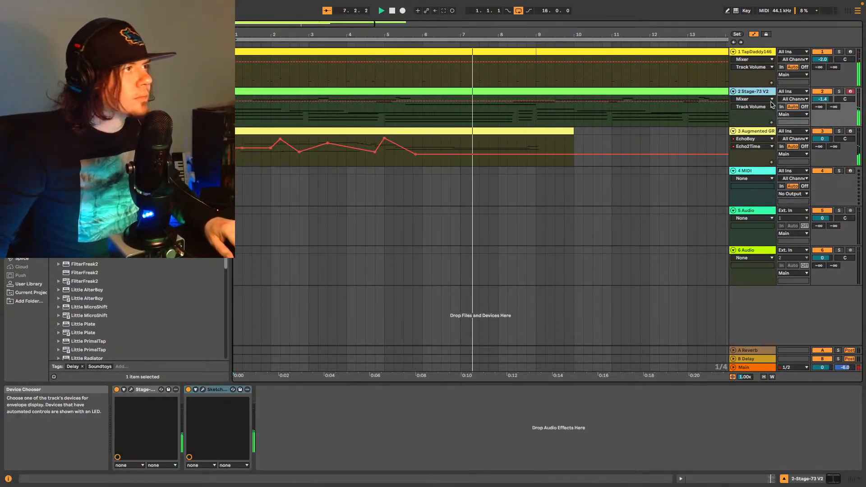
{"action": "left_click", "coordinate": [748, 130]}
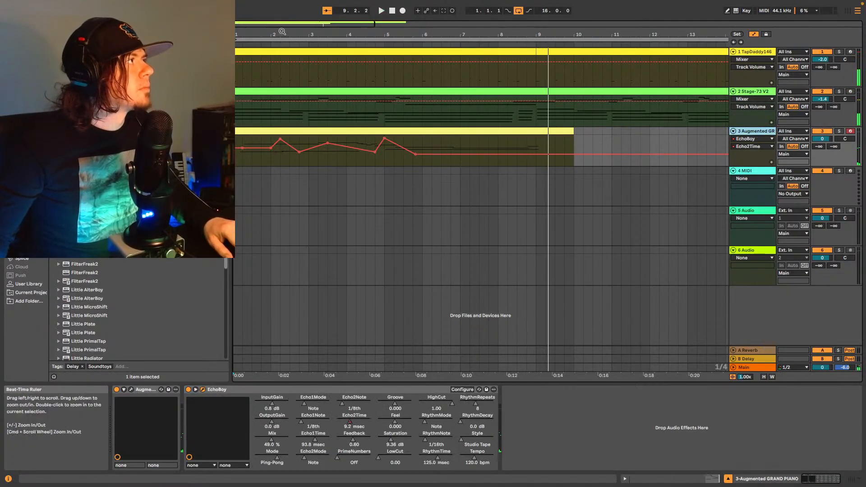
Duplicate the Augmented Grand Piano clip with its Echo2Time automation to start at bar 9, and play the arrangement.
{"action": "left_click_drag", "start_coordinate": [324, 25], "coordinate": [324, 8]}
{"action": "left_click", "coordinate": [298, 130]}
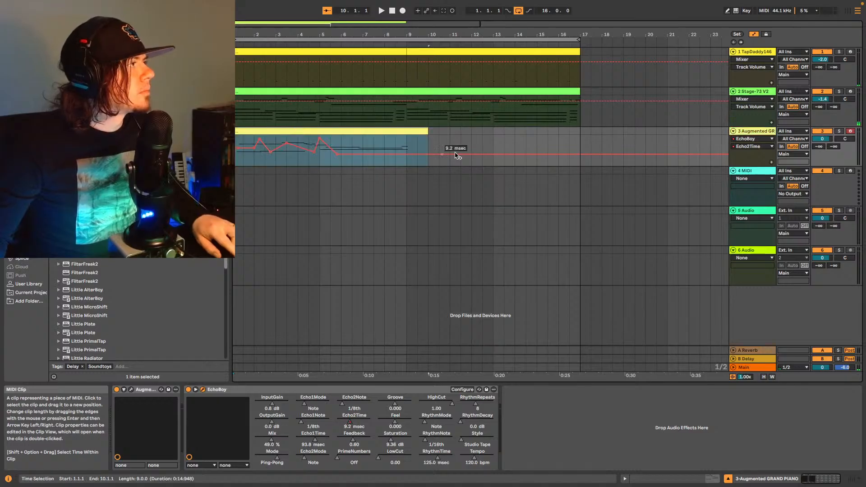
{"action": "key", "text": "super+d"}
{"action": "key", "text": "space"}
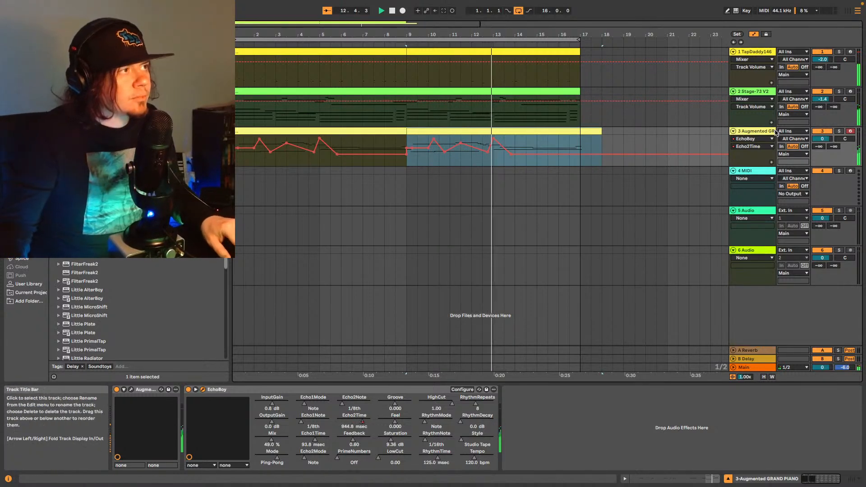
Find Arturia's Analog Lab V among the plug-ins, load it on the empty MIDI track 4, and bring its whole window into view.
{"action": "key", "text": "Down"}
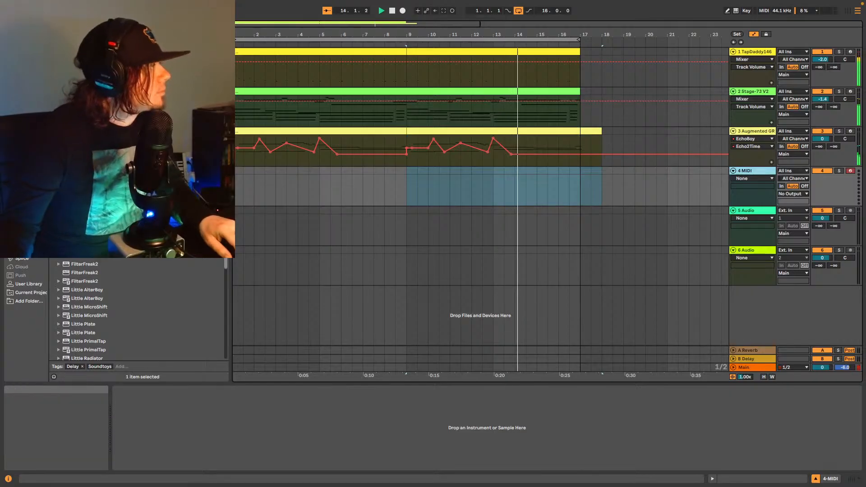
{"action": "left_click", "coordinate": [26, 284]}
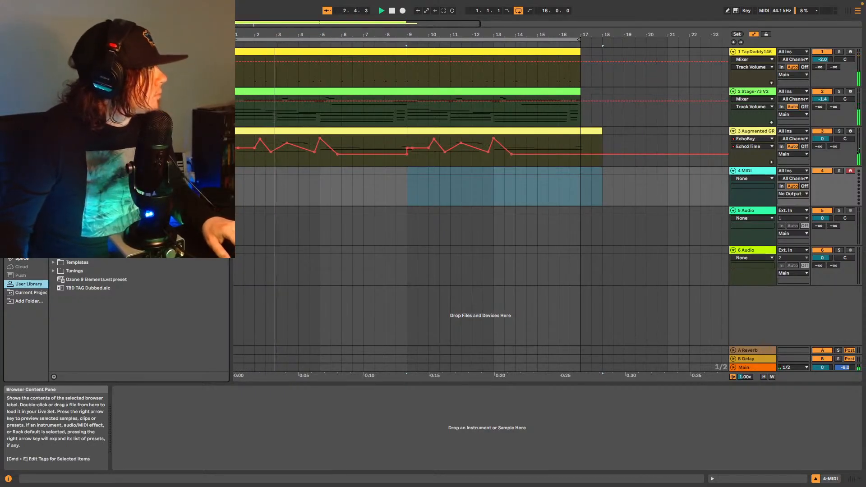
{"action": "left_click", "coordinate": [25, 187]}
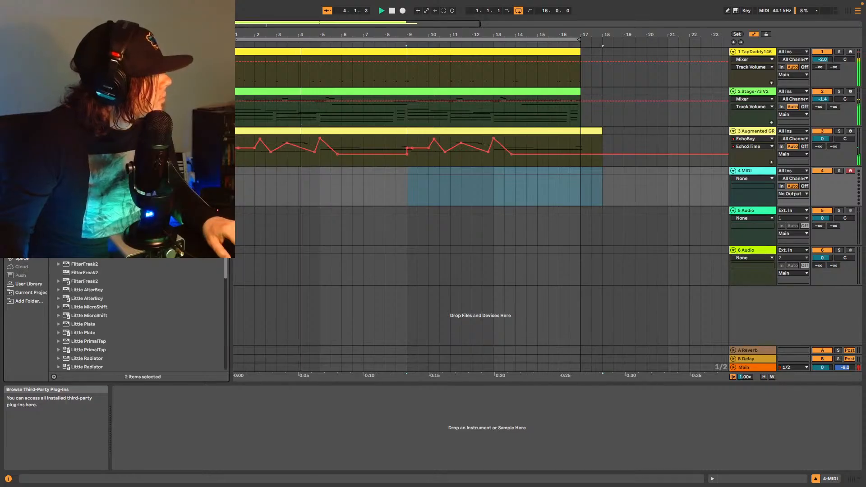
{"action": "scroll", "coordinate": [135, 217], "scroll_direction": "down", "scroll_amount": 8}
{"action": "scroll", "coordinate": [135, 311], "scroll_direction": "up", "scroll_amount": 4}
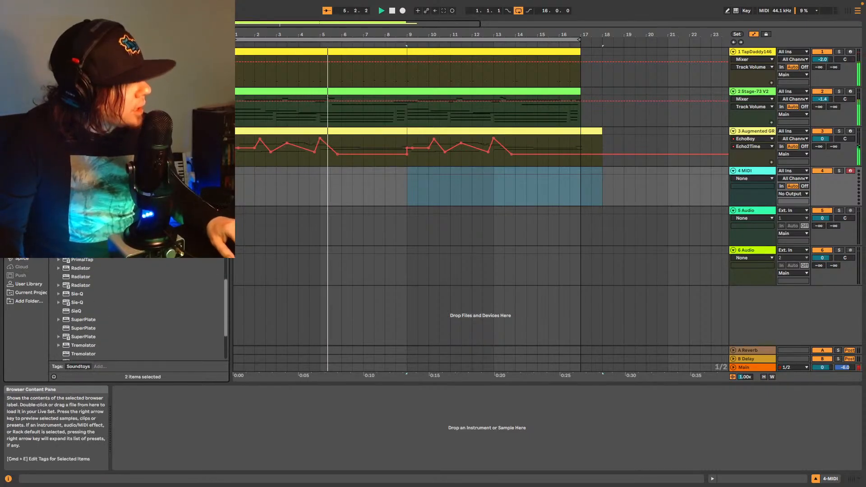
{"action": "scroll", "coordinate": [135, 311], "scroll_direction": "up", "scroll_amount": 10}
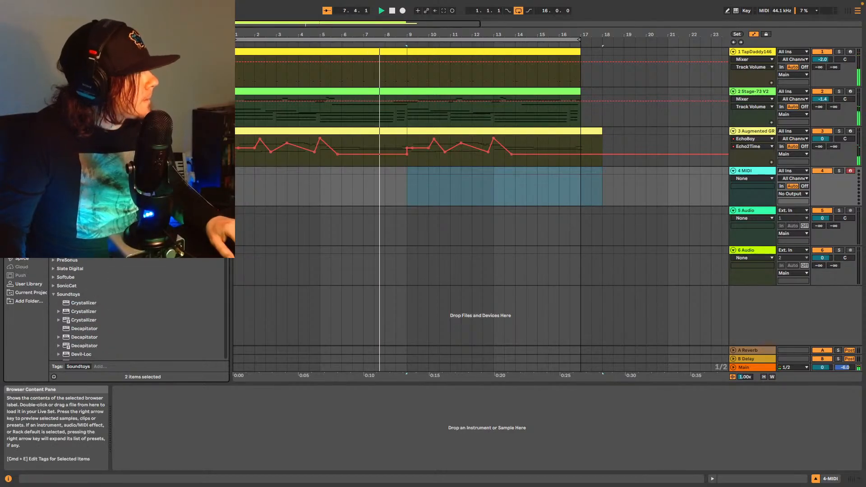
{"action": "left_click", "coordinate": [53, 148]}
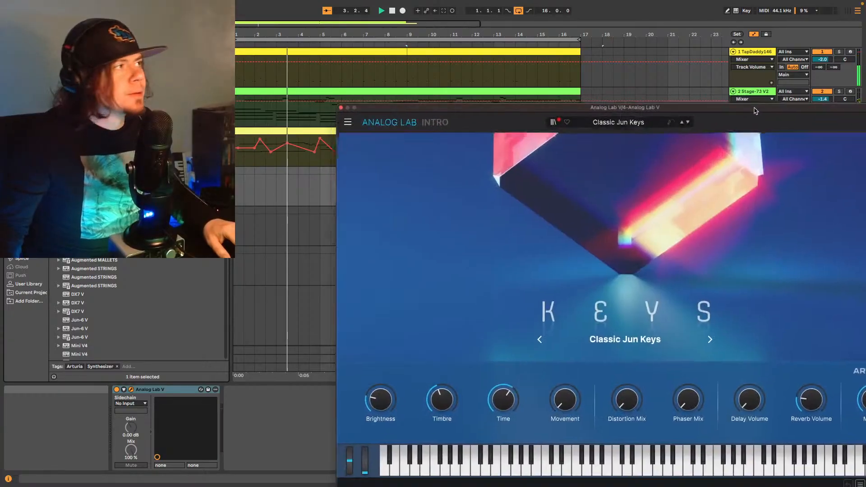
{"action": "left_click_drag", "start_coordinate": [756, 111], "coordinate": [611, 66]}
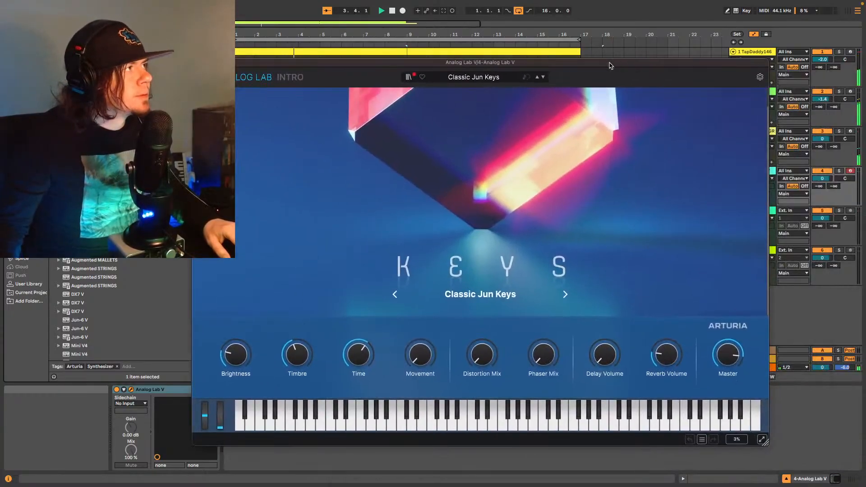
Browse all Analog Lab V presets and audition Crystal Pad and CS-80 Pad against the beat.
{"action": "left_click", "coordinate": [473, 77]}
{"action": "scroll", "coordinate": [507, 171], "scroll_direction": "down", "scroll_amount": 7}
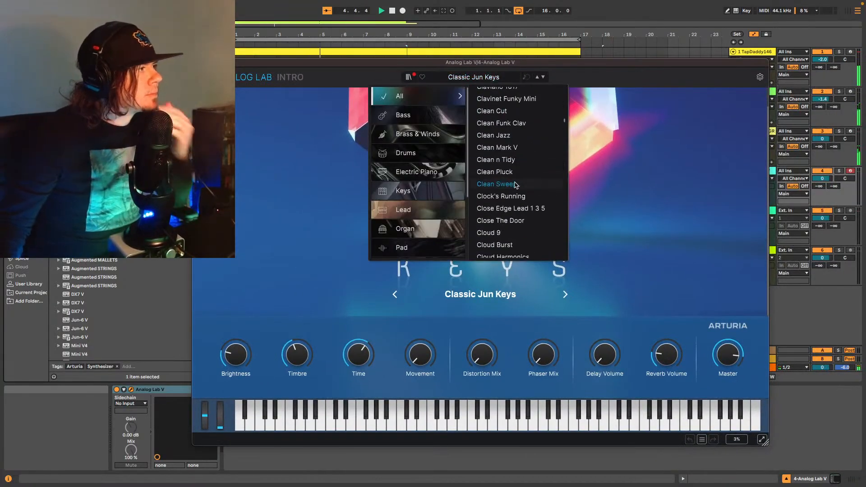
{"action": "scroll", "coordinate": [519, 185], "scroll_direction": "down", "scroll_amount": 10}
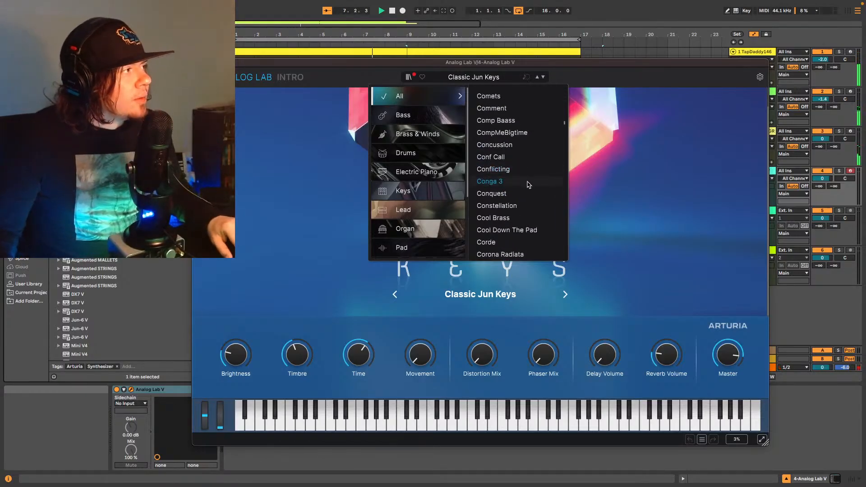
{"action": "scroll", "coordinate": [528, 187], "scroll_direction": "down", "scroll_amount": 10}
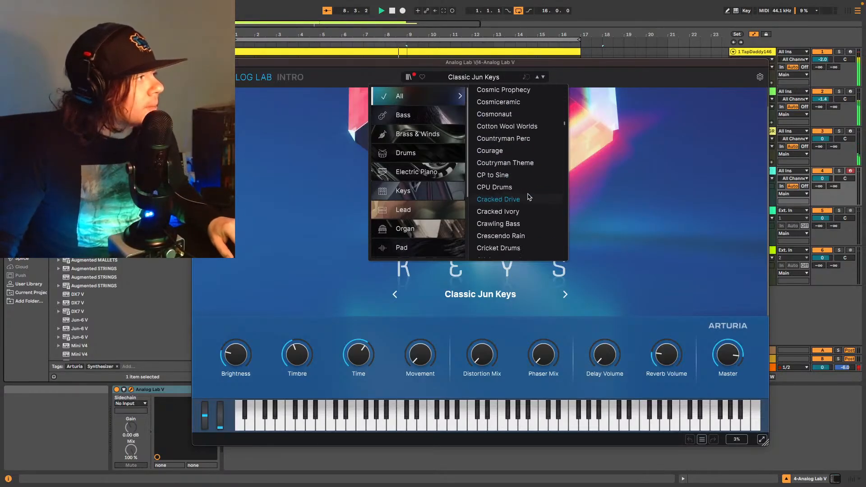
{"action": "scroll", "coordinate": [519, 203], "scroll_direction": "down", "scroll_amount": 8}
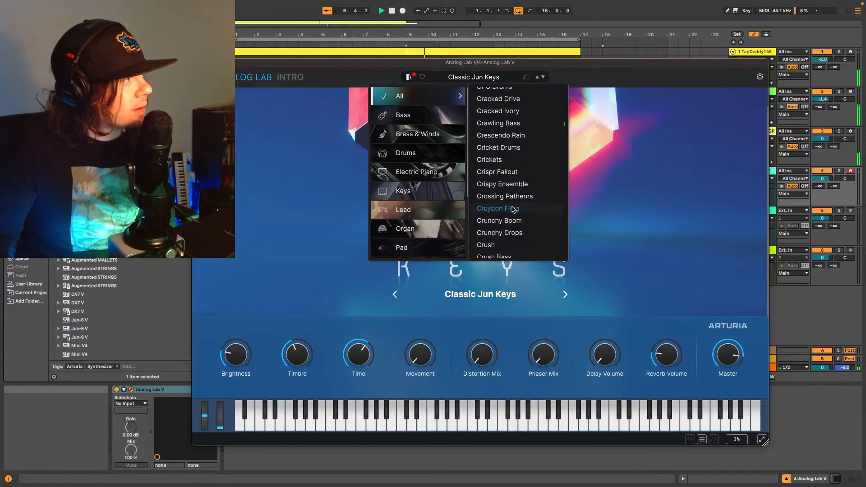
{"action": "scroll", "coordinate": [513, 210], "scroll_direction": "down", "scroll_amount": 4}
{"action": "scroll", "coordinate": [509, 225], "scroll_direction": "down", "scroll_amount": 7}
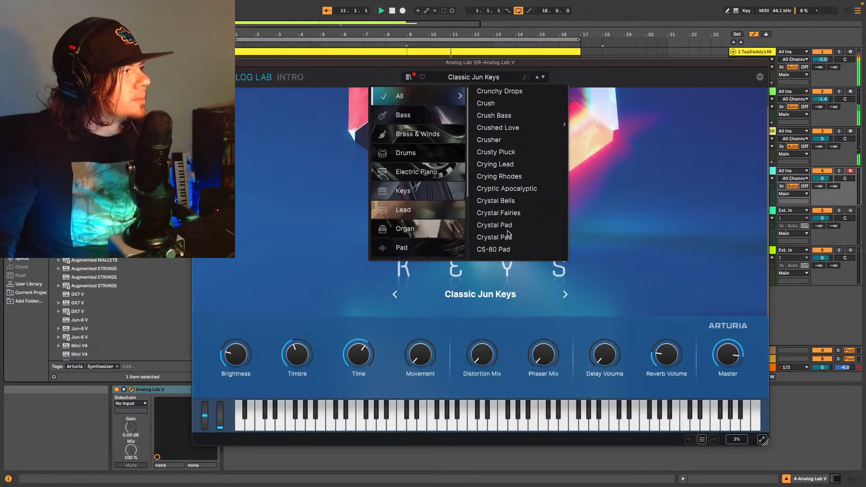
{"action": "left_click", "coordinate": [508, 238]}
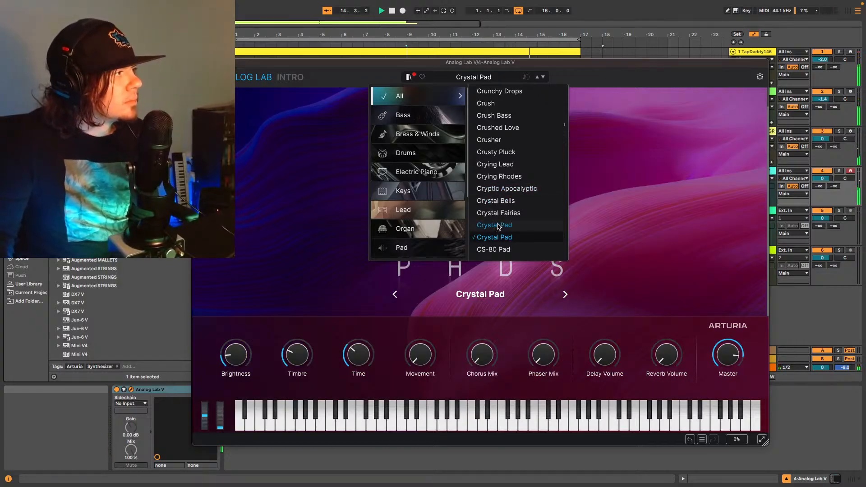
{"action": "left_click", "coordinate": [502, 249]}
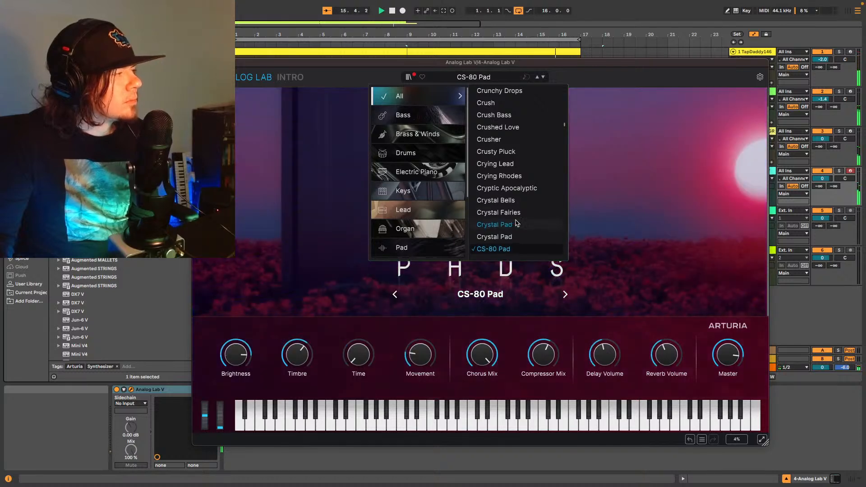
Load the CS80 Jazz Guitar preset in Analog Lab V and close the instrument's window.
{"action": "scroll", "coordinate": [514, 221], "scroll_direction": "down", "scroll_amount": 10}
{"action": "left_click", "coordinate": [514, 133]}
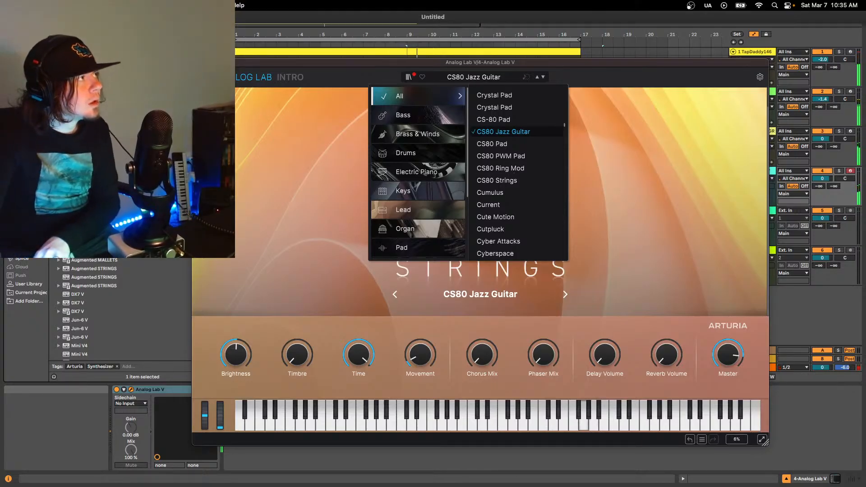
{"action": "left_click", "coordinate": [197, 62]}
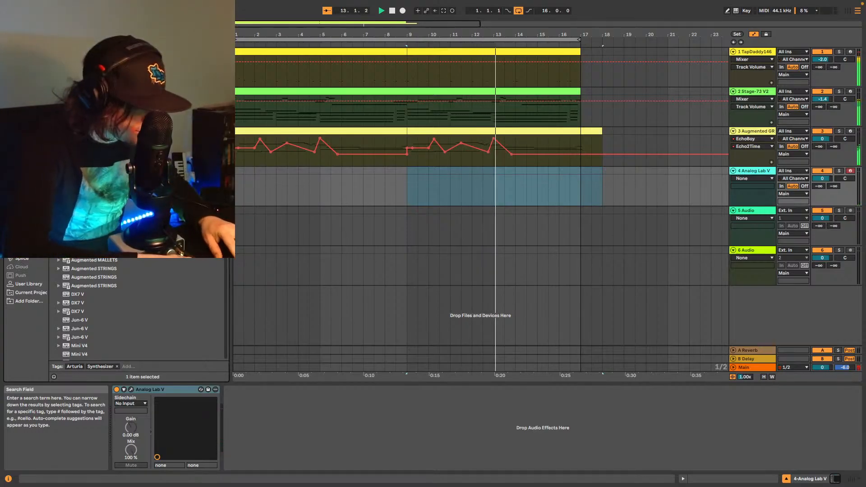
Search the browser for the Soundtoys SuperPlate reverb and add it after Analog Lab V on track 4.
{"action": "type", "text": "s"}
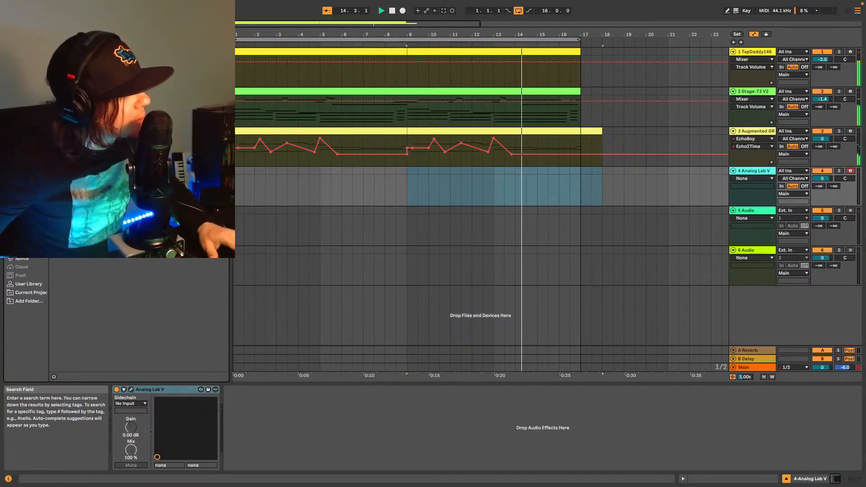
{"action": "left_click", "coordinate": [112, 59]}
{"action": "left_click_drag", "start_coordinate": [113, 58], "coordinate": [322, 412]}
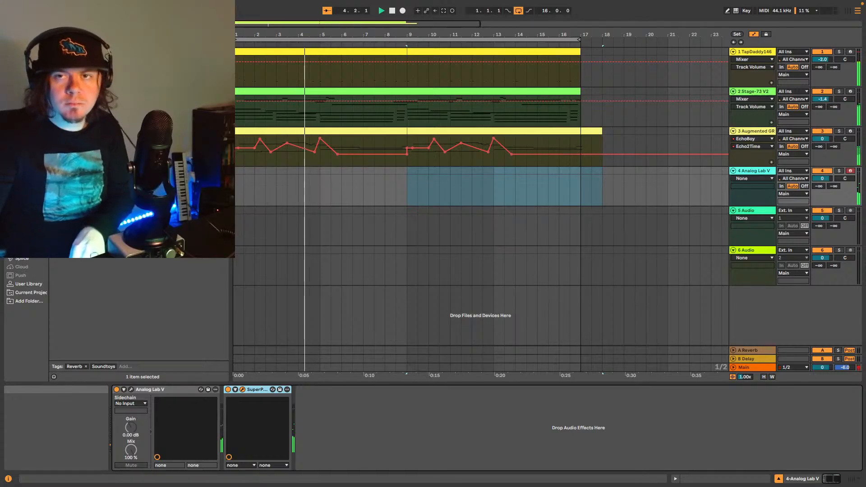
Open SuperPlate and try its Classic 140 Clean and Classic 140 Stereo Tube presets.
{"action": "left_click", "coordinate": [242, 389]}
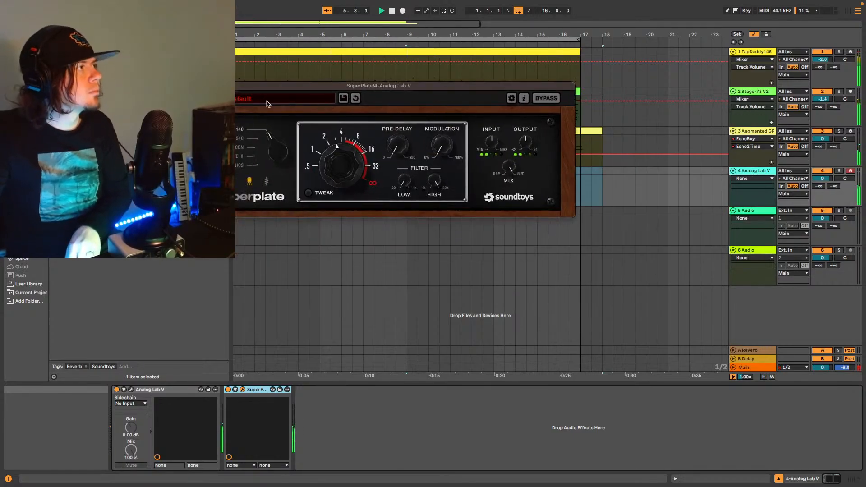
{"action": "left_click", "coordinate": [284, 99]}
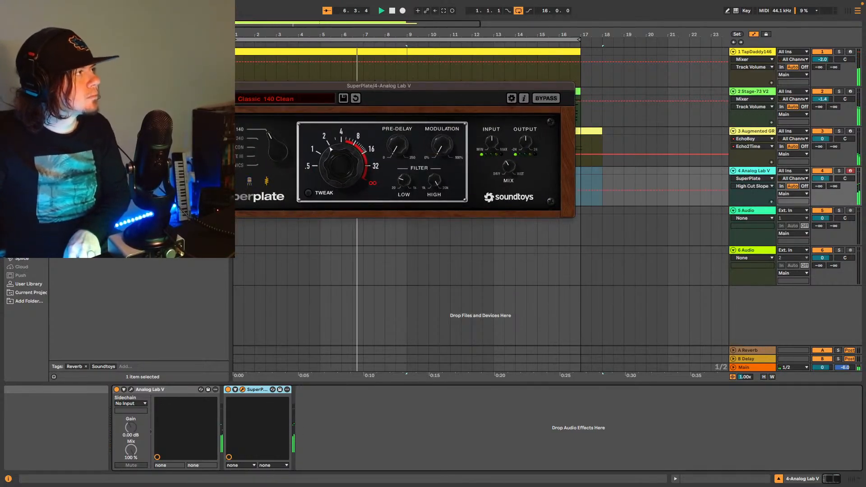
{"action": "left_click", "coordinate": [284, 99]}
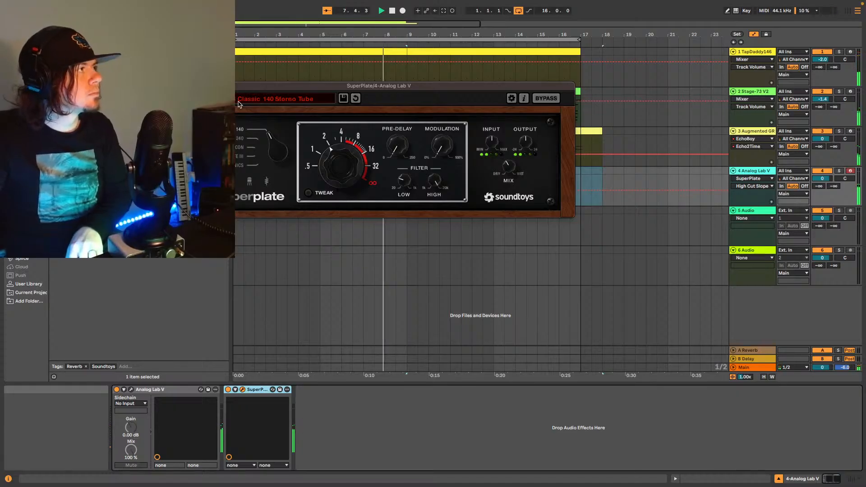
{"action": "left_click", "coordinate": [255, 100]}
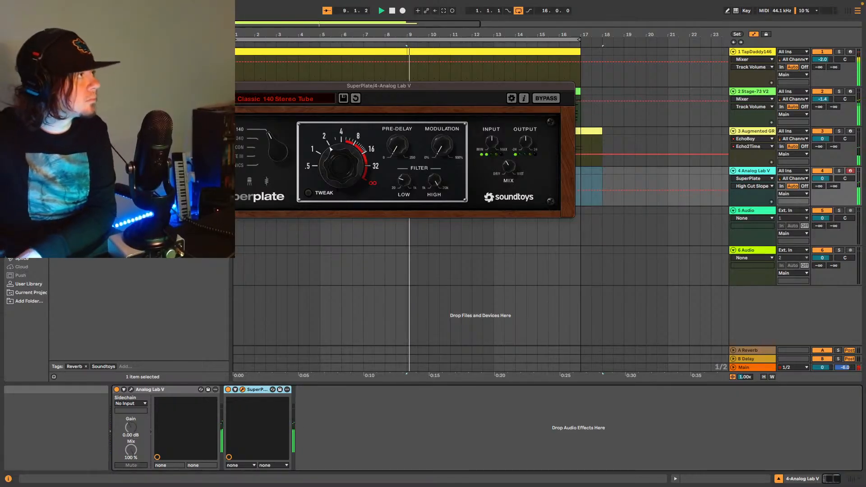
Load SuperPlate's Long Choir 140 preset from the Spaces category, raise its mix toward wet, and close the plug-in window.
{"action": "left_click", "coordinate": [296, 99]}
{"action": "mouse_move", "coordinate": [293, 115]}
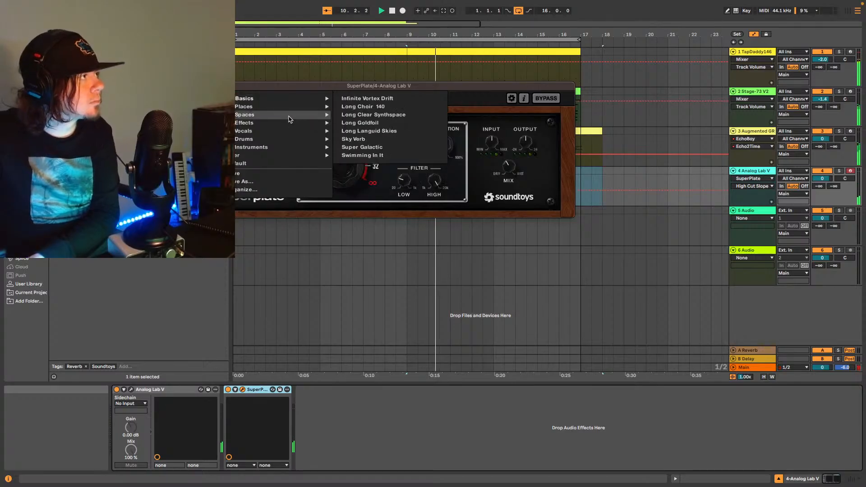
{"action": "left_click", "coordinate": [396, 107]}
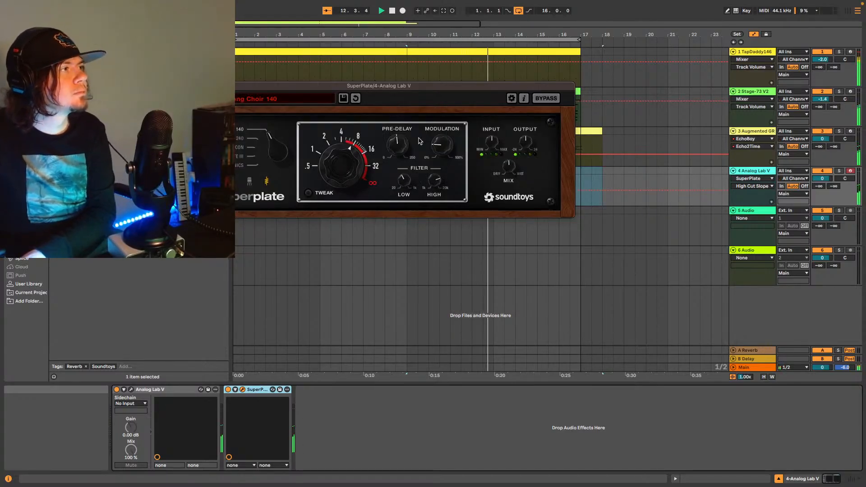
{"action": "left_click_drag", "start_coordinate": [499, 167], "coordinate": [517, 155]}
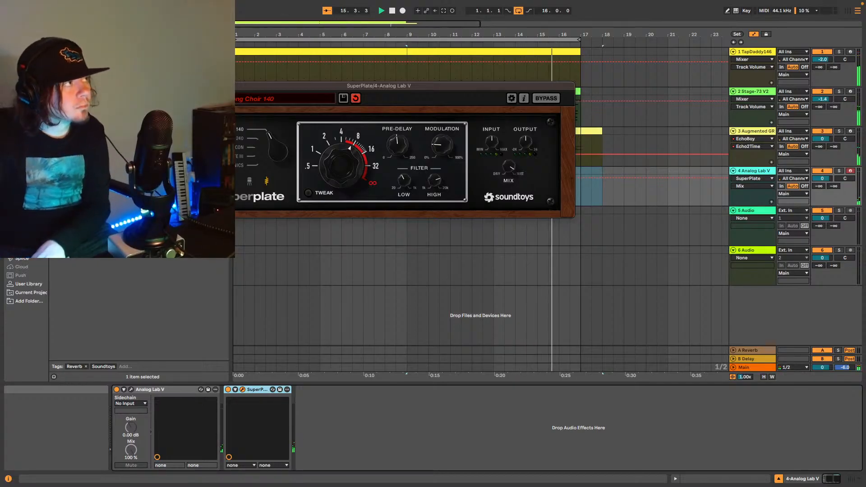
{"action": "left_click", "coordinate": [187, 86]}
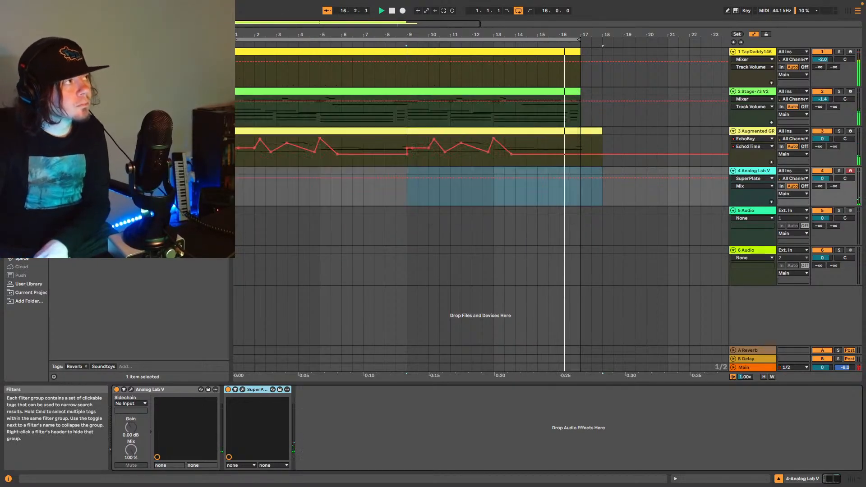
Capture the just-played part as a MIDI clip on the Analog Lab V track, and set the track's volume to -9.0 and pan to 20L.
{"action": "left_click", "coordinate": [443, 12]}
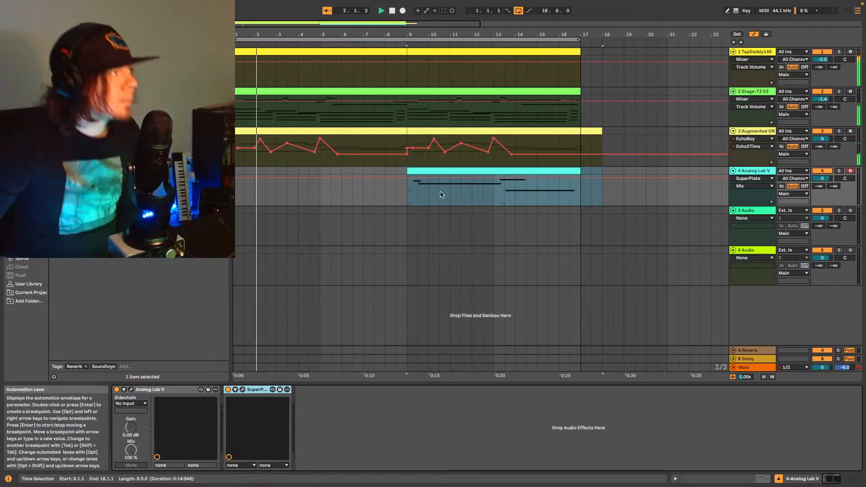
{"action": "left_click", "coordinate": [461, 170]}
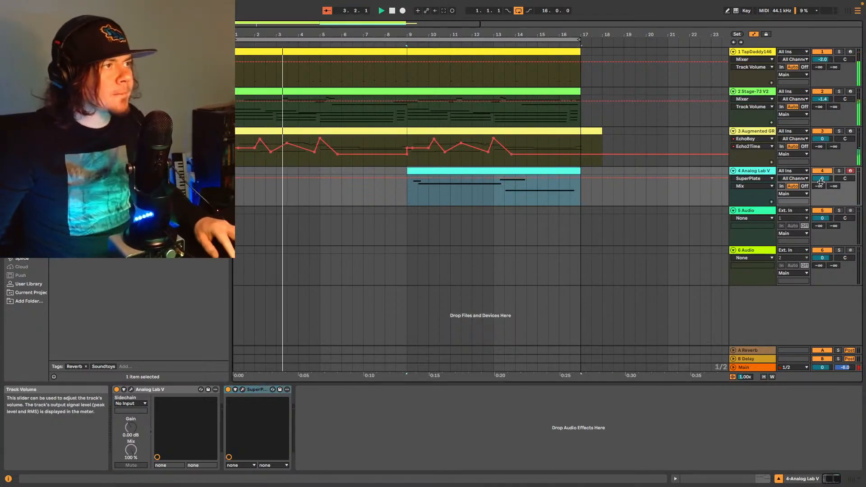
{"action": "left_click_drag", "start_coordinate": [820, 180], "coordinate": [827, 186]}
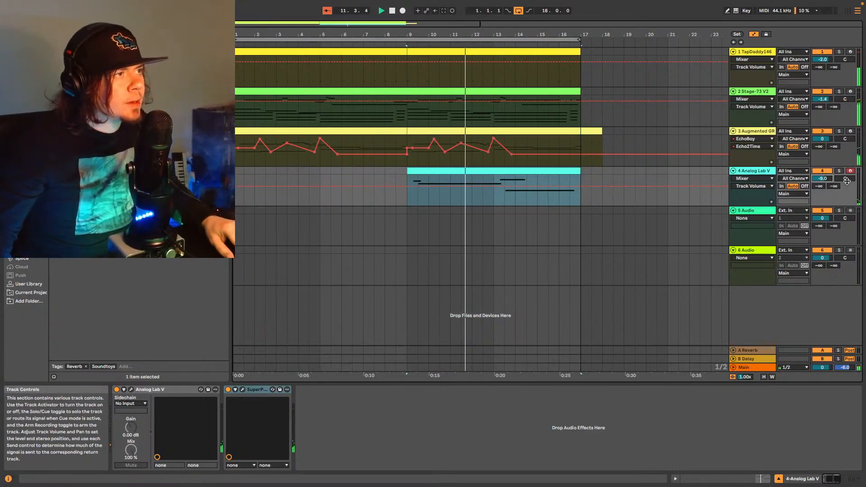
{"action": "left_click_drag", "start_coordinate": [846, 181], "coordinate": [846, 189]}
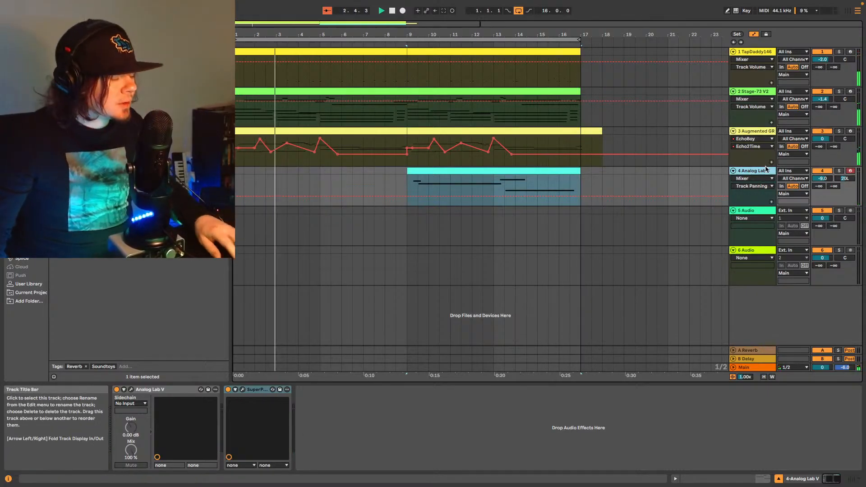
Insert a MIDI track below Analog Lab V and load the Hip-Hop Sub Bass instrument on it.
{"action": "key", "text": "ctrl+shift+t"}
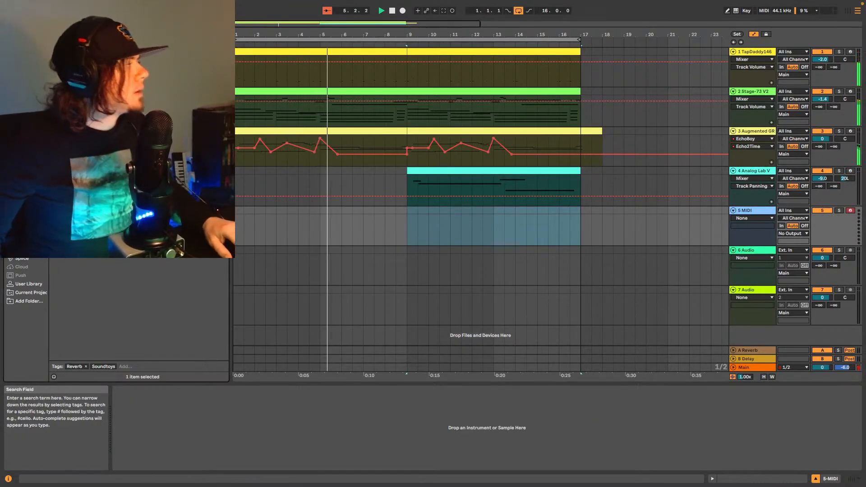
{"action": "left_click", "coordinate": [127, 86]}
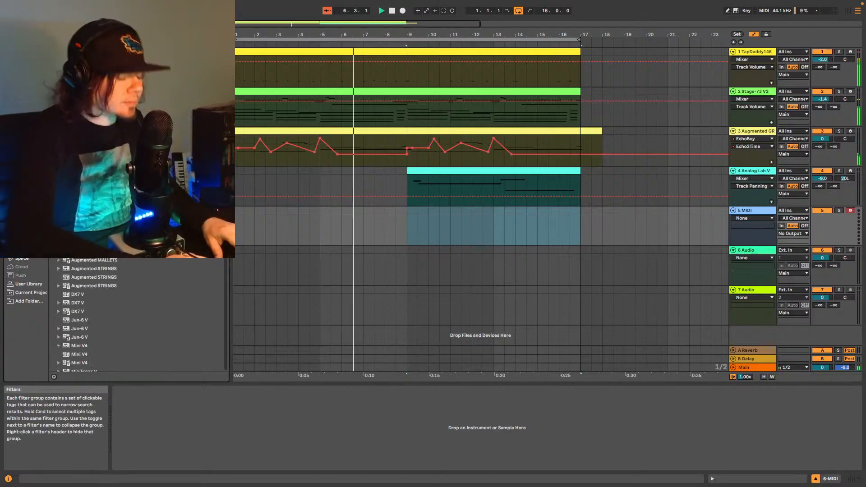
{"action": "left_click", "coordinate": [127, 86]}
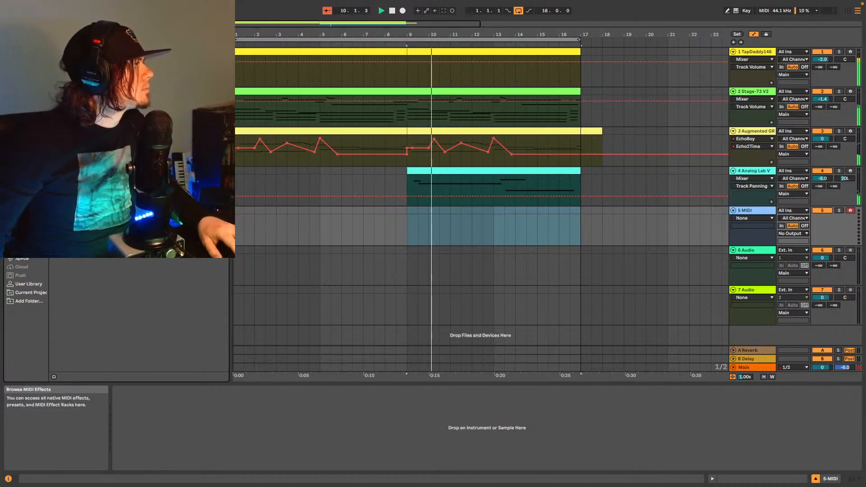
{"action": "left_click_drag", "start_coordinate": [118, 181], "coordinate": [254, 201]}
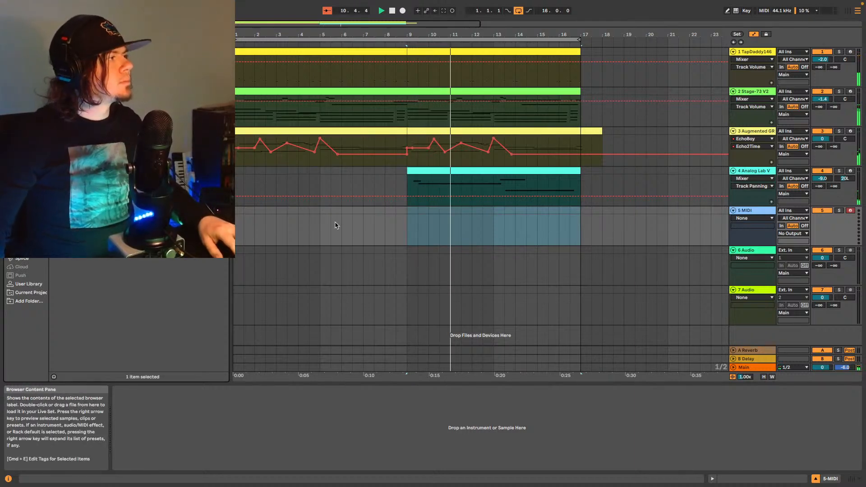
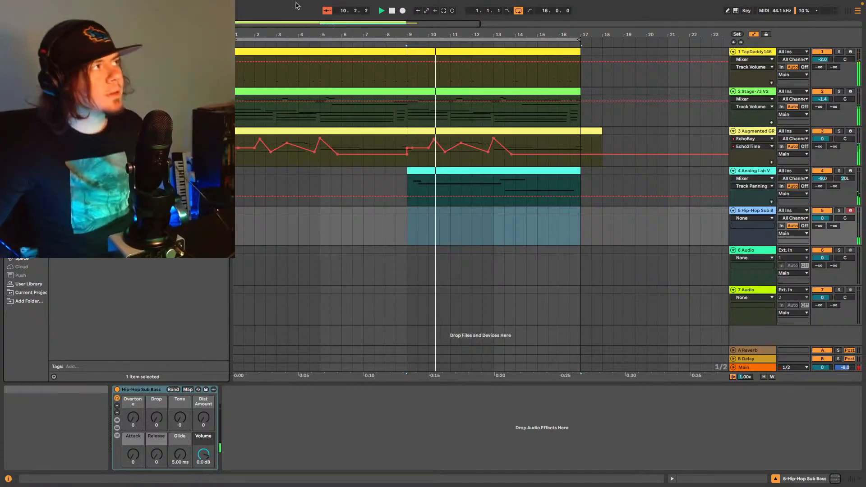
Capture the just-played bass part as a MIDI clip on the Hip-Hop Sub Bass track, extend its start back to bar 1, and open its notes.
{"action": "left_click", "coordinate": [443, 12]}
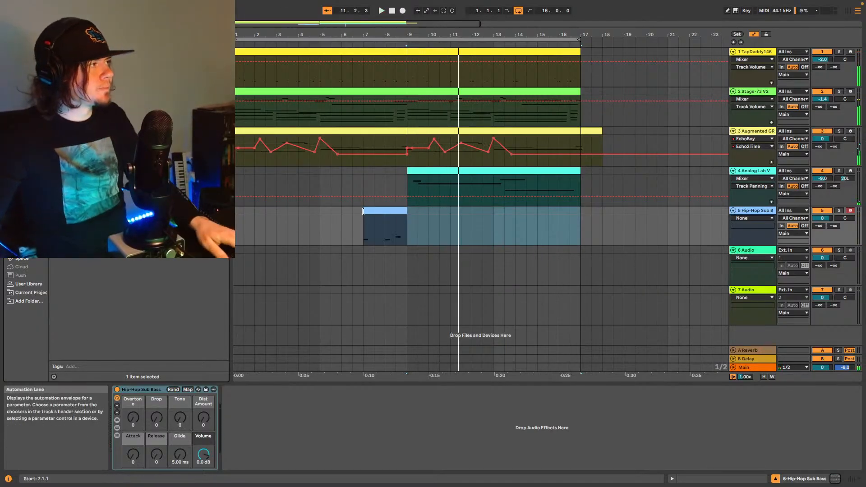
{"action": "left_click_drag", "start_coordinate": [364, 212], "coordinate": [235, 211]}
{"action": "key", "text": "space"}
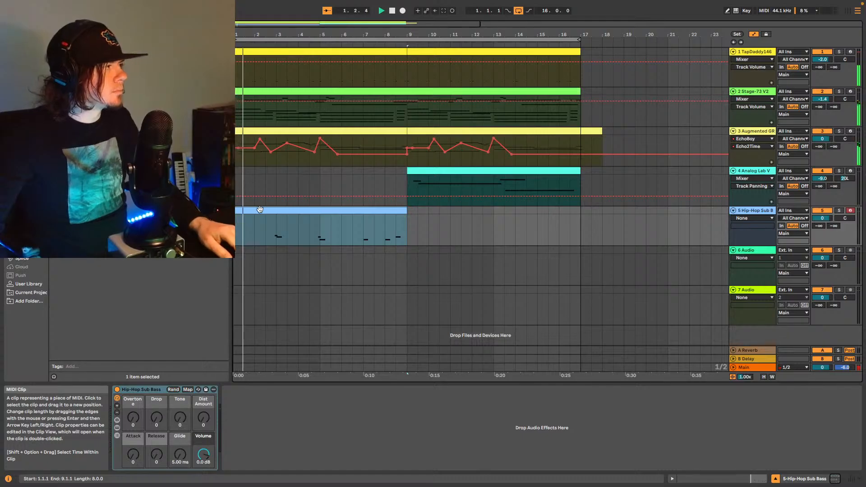
{"action": "double_click", "coordinate": [260, 209]}
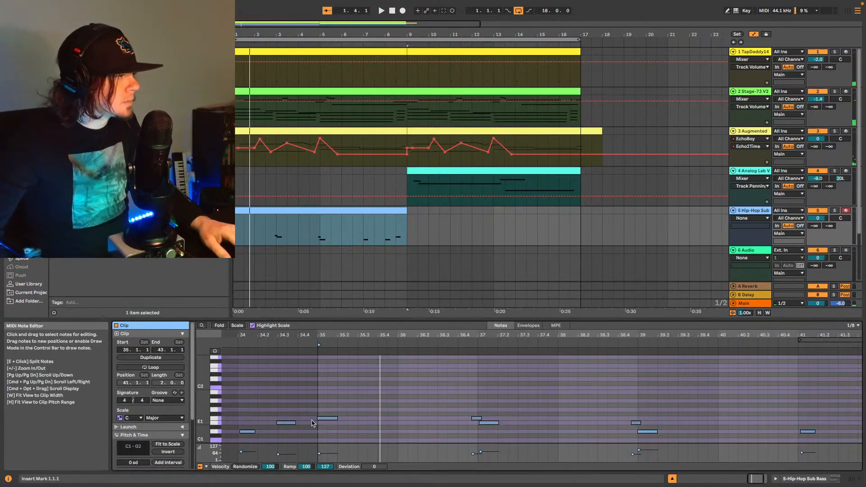
Shorten the F1 note before bar 37 and the E1 note before bar 39 in the sub bass clip.
{"action": "left_click", "coordinate": [318, 418]}
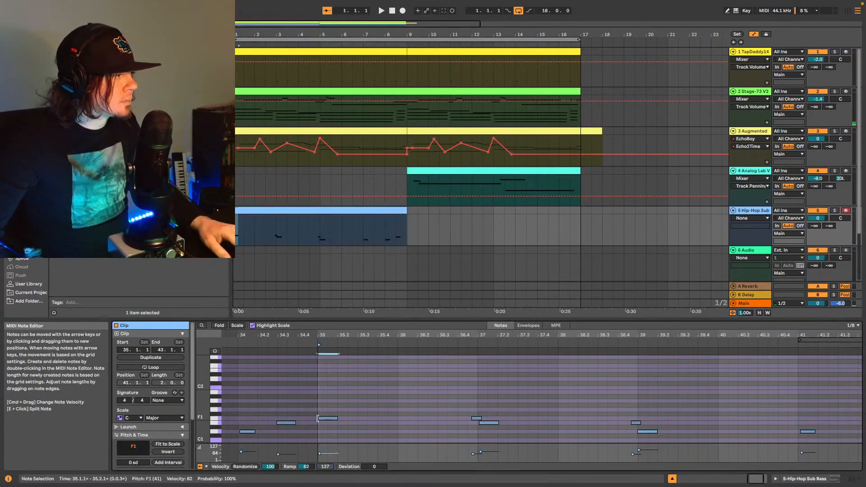
{"action": "key", "text": "space"}
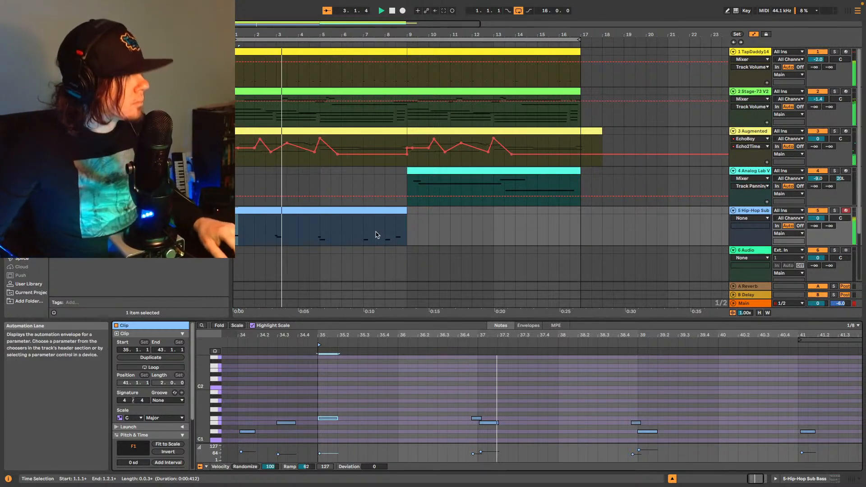
{"action": "left_click", "coordinate": [477, 418]}
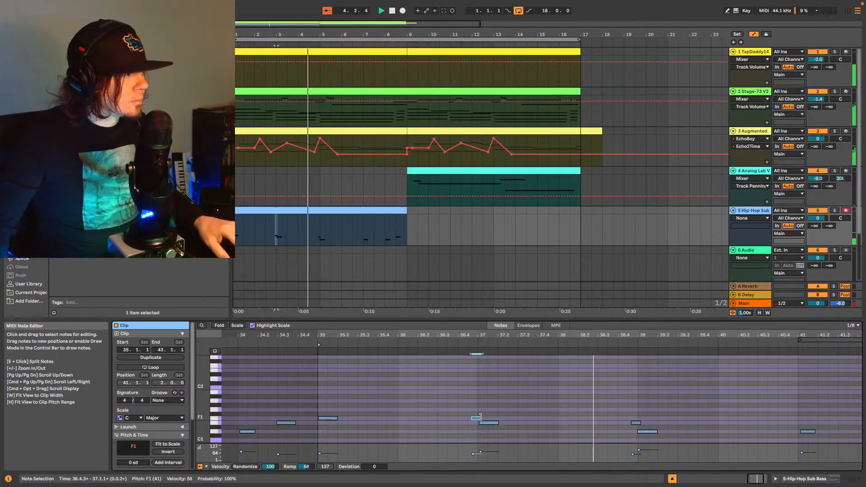
{"action": "left_click_drag", "start_coordinate": [480, 416], "coordinate": [477, 417]}
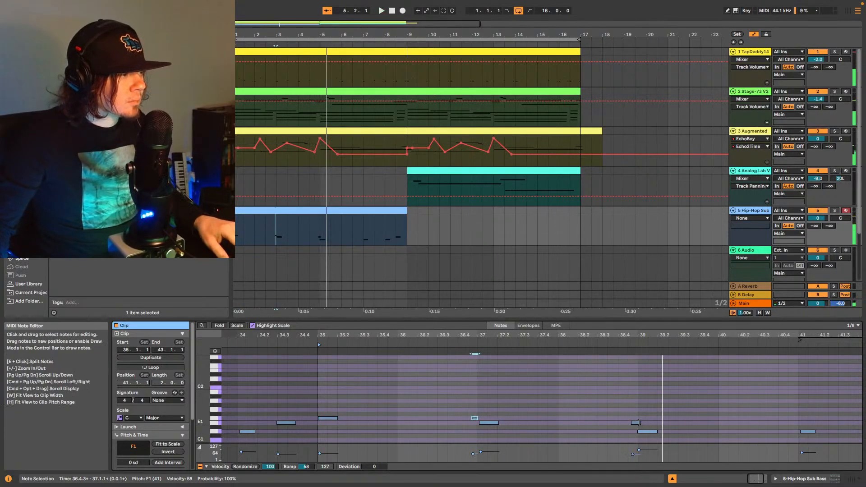
{"action": "key", "text": "space"}
{"action": "left_click", "coordinate": [638, 432]}
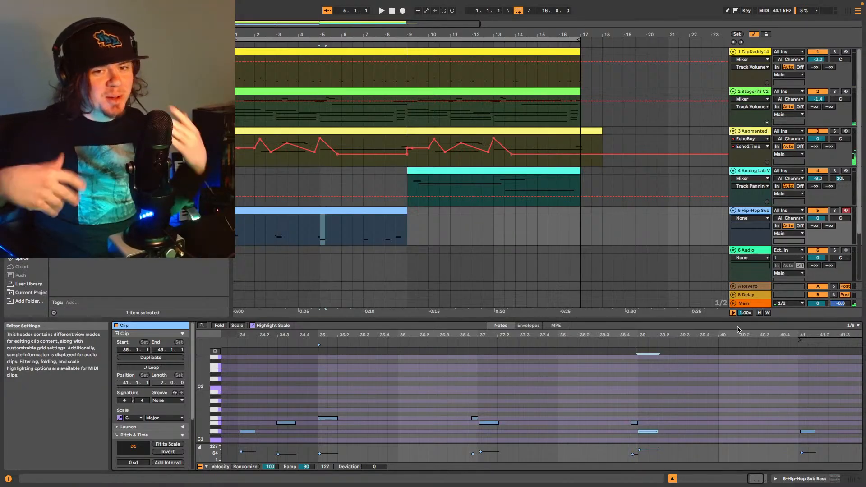
Play back the sub bass and duplicate its eight-bar clip to fill bars 9 to 17.
{"action": "key", "text": "space"}
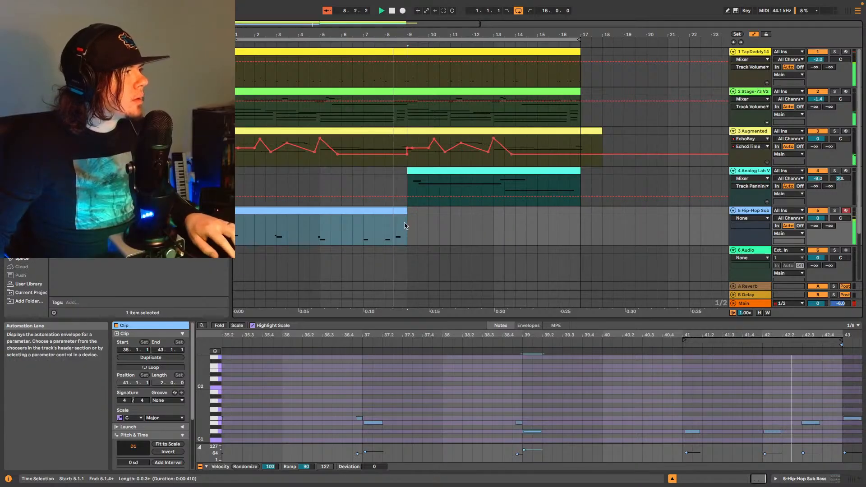
{"action": "key", "text": "super+d"}
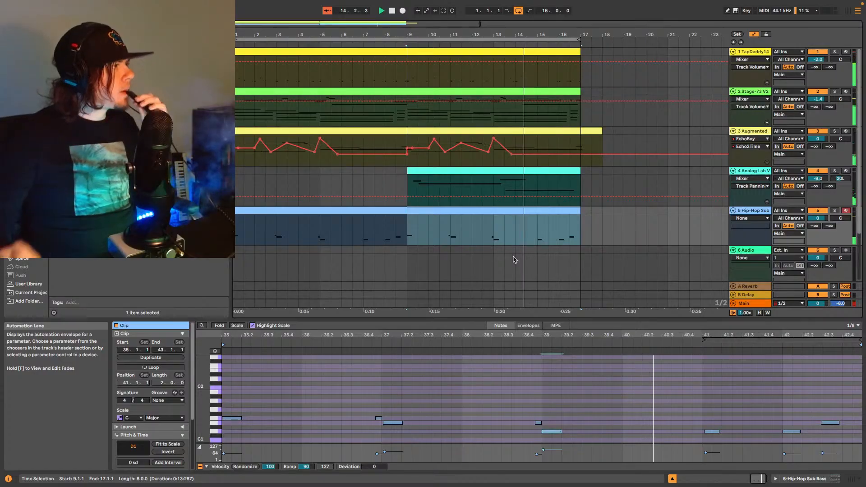
Duplicate bars 1 to 17 of all five instrument tracks directly after themselves and extend the loop to 32 bars.
{"action": "left_click_drag", "start_coordinate": [431, 33], "coordinate": [466, 78]}
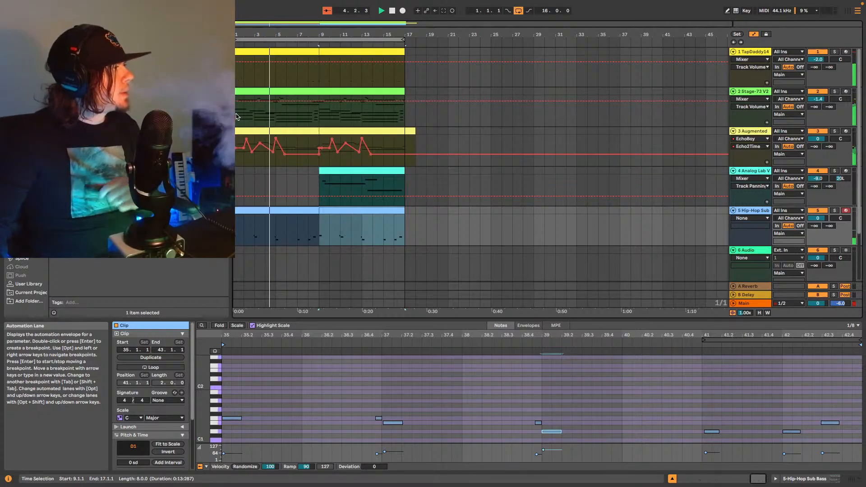
{"action": "left_click_drag", "start_coordinate": [236, 116], "coordinate": [394, 82]}
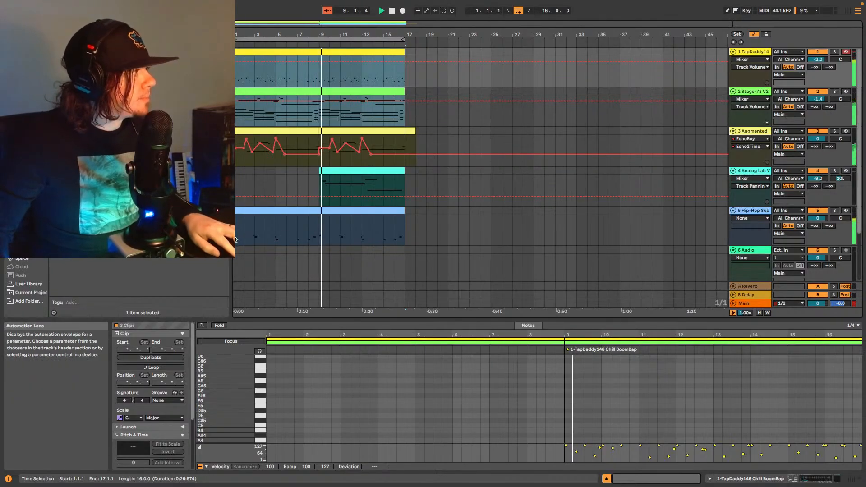
{"action": "left_click_drag", "start_coordinate": [237, 236], "coordinate": [405, 59]}
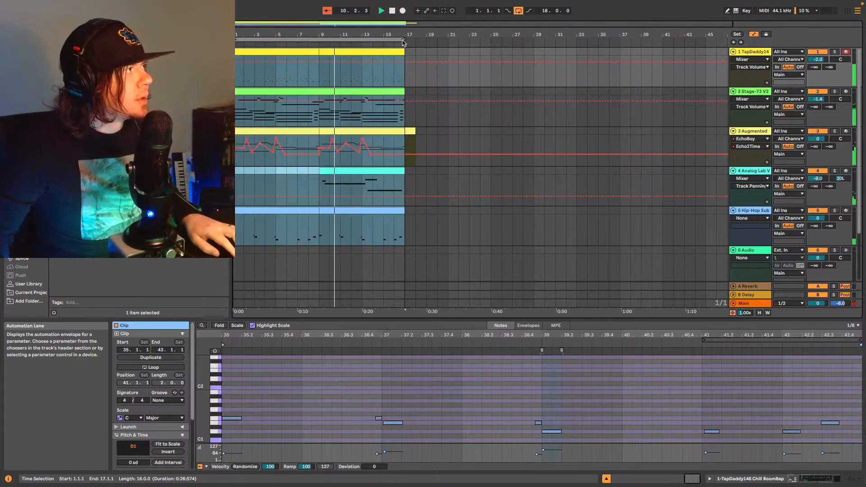
{"action": "key", "text": "super+d"}
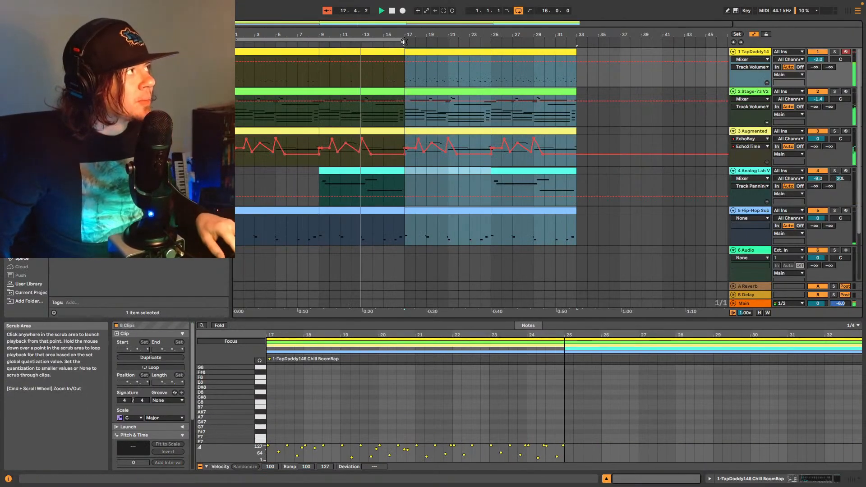
{"action": "left_click_drag", "start_coordinate": [405, 40], "coordinate": [575, 38]}
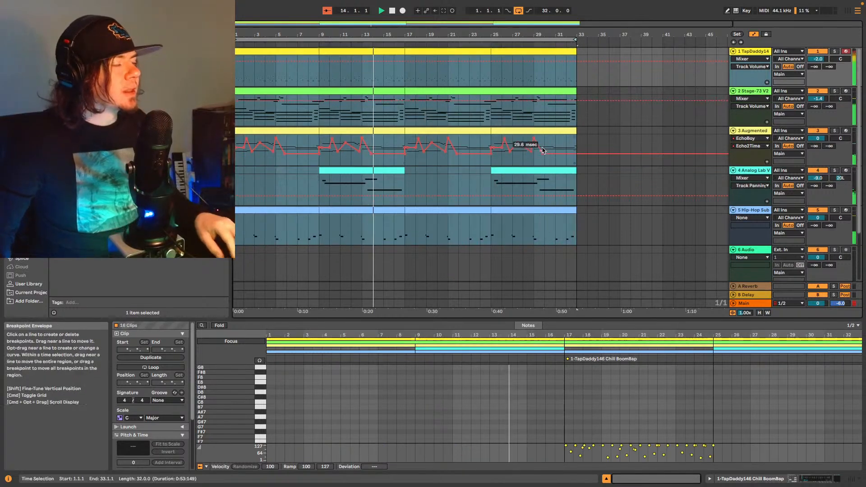
Select the Hip-Hop Sub Bass track and open Splice in the browser, looking through its piano loops.
{"action": "scroll", "coordinate": [537, 153], "scroll_direction": "down", "scroll_amount": 3}
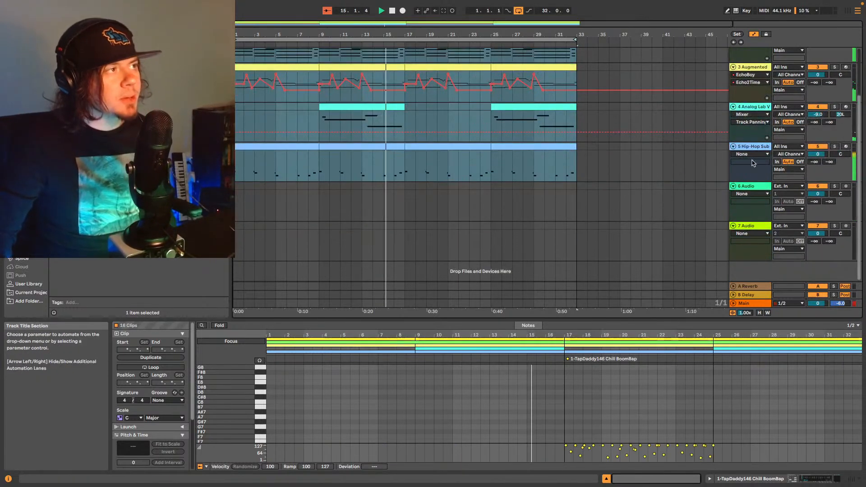
{"action": "left_click", "coordinate": [758, 147]}
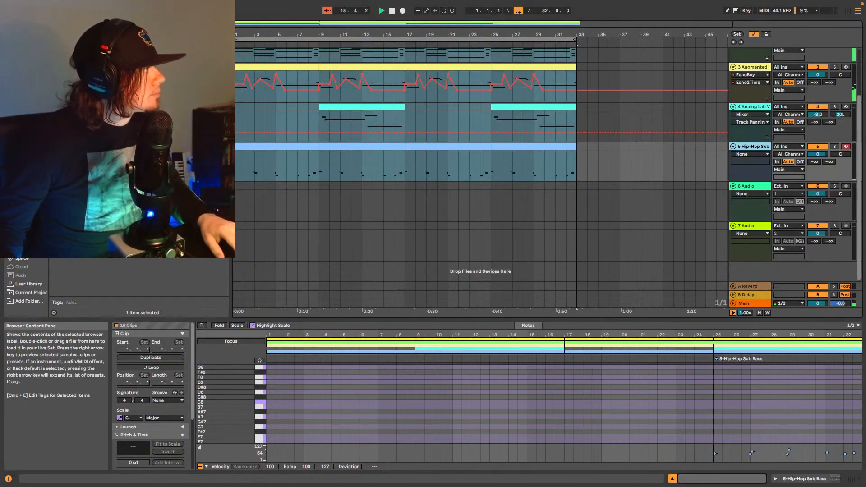
{"action": "left_click", "coordinate": [29, 284]}
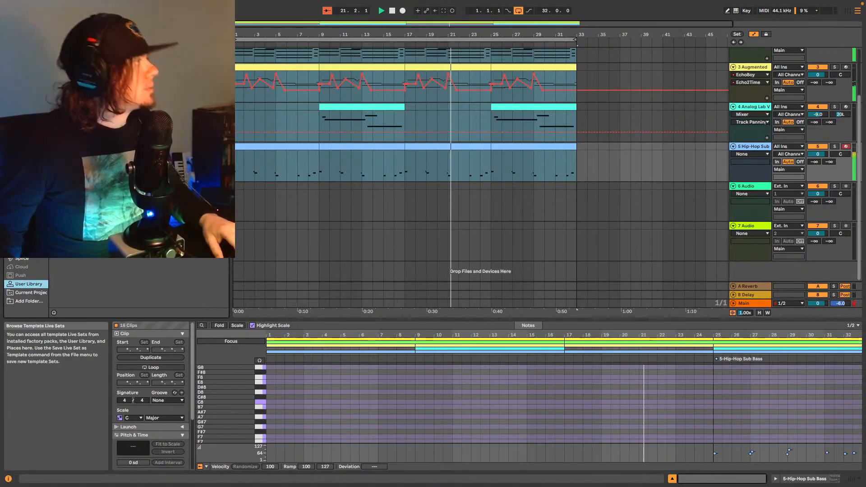
{"action": "left_click", "coordinate": [27, 261]}
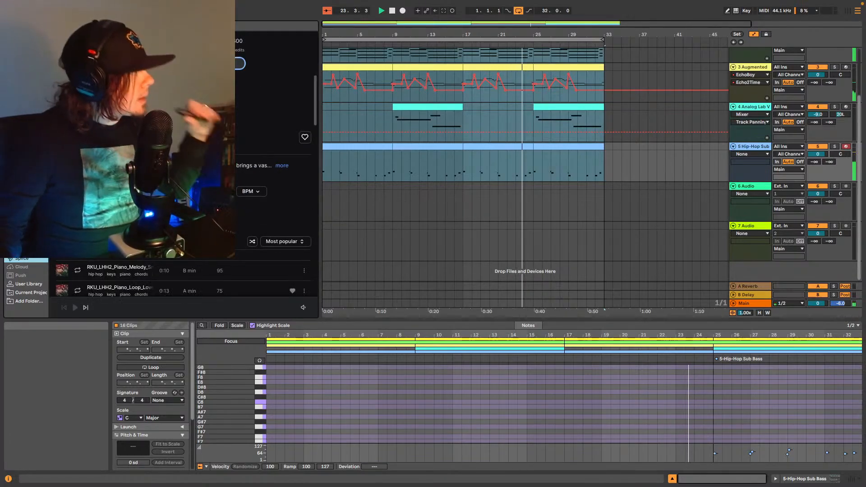
{"action": "scroll", "coordinate": [275, 181], "scroll_direction": "down", "scroll_amount": 3}
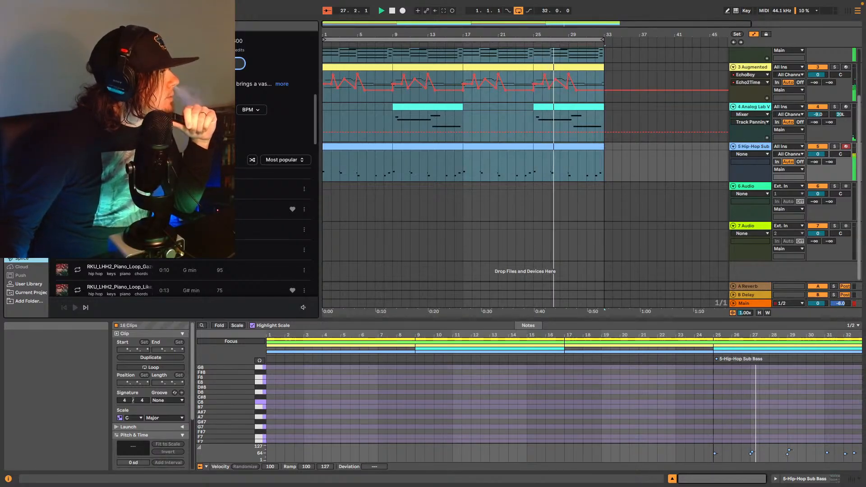
{"action": "scroll", "coordinate": [276, 180], "scroll_direction": "up", "scroll_amount": 3}
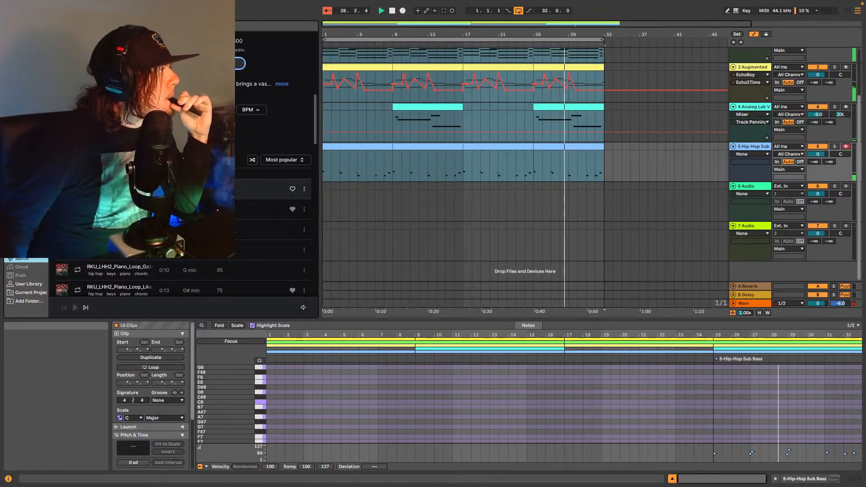
Leave the piano pack and open the vocal samples from Splice's sound categories.
{"action": "left_click", "coordinate": [133, 45]}
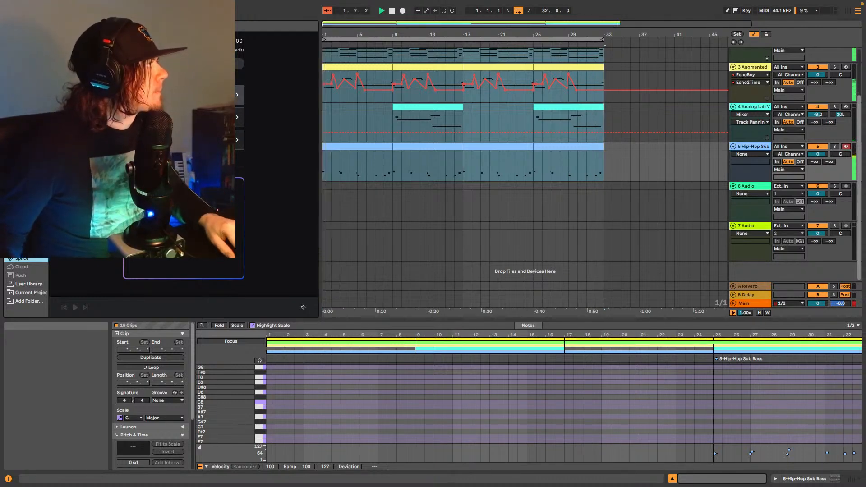
{"action": "scroll", "coordinate": [183, 185], "scroll_direction": "down", "scroll_amount": 4}
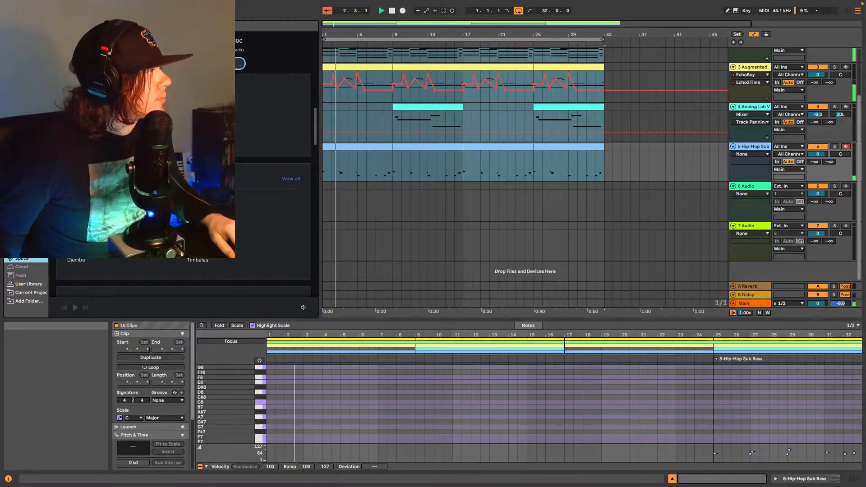
{"action": "scroll", "coordinate": [184, 185], "scroll_direction": "up", "scroll_amount": 1}
{"action": "scroll", "coordinate": [184, 184], "scroll_direction": "up", "scroll_amount": 2}
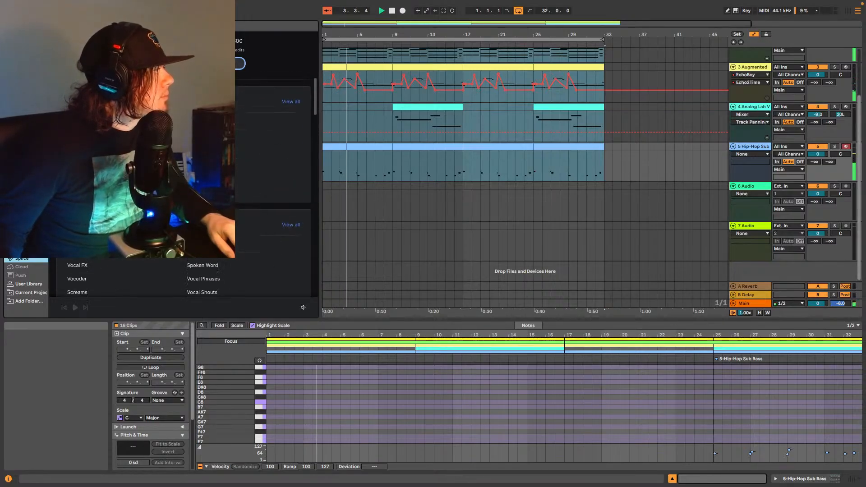
{"action": "left_click", "coordinate": [94, 258]}
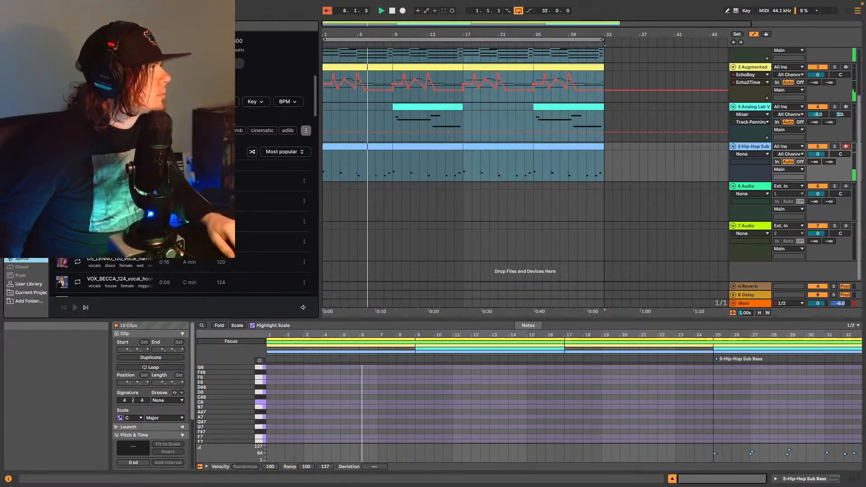
Filter the Splice vocal samples by the jazz genre.
{"action": "left_click", "coordinate": [176, 102]}
{"action": "left_click", "coordinate": [176, 101]}
{"action": "left_click", "coordinate": [221, 101]}
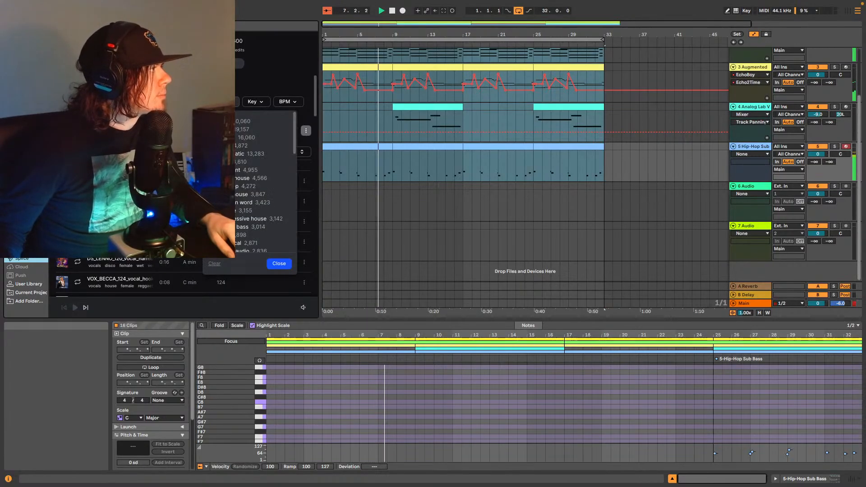
{"action": "scroll", "coordinate": [253, 166], "scroll_direction": "down", "scroll_amount": 5}
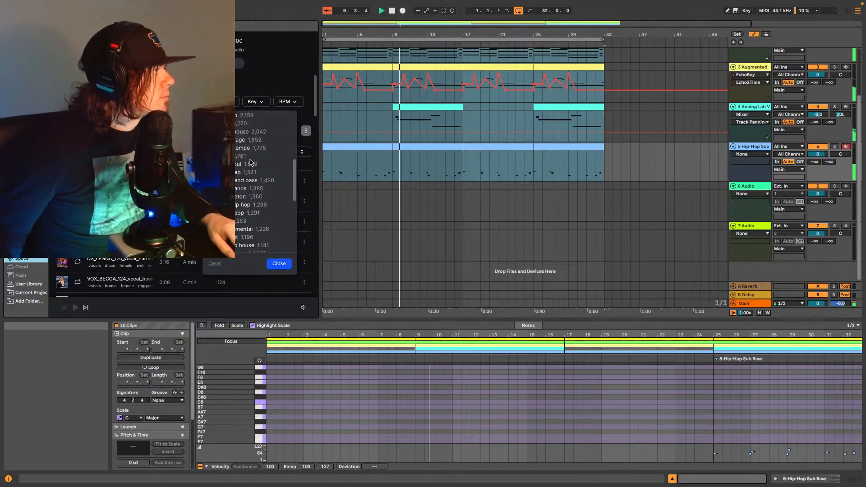
{"action": "scroll", "coordinate": [251, 164], "scroll_direction": "down", "scroll_amount": 3}
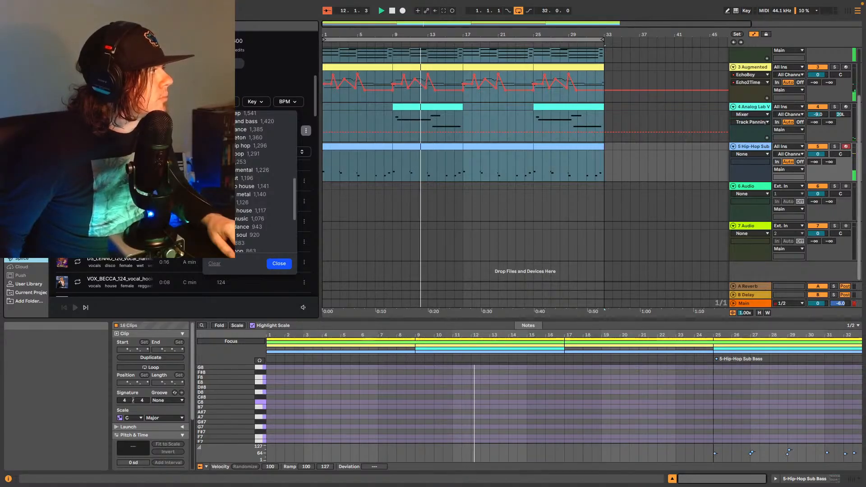
{"action": "left_click", "coordinate": [225, 161]}
{"action": "left_click", "coordinate": [279, 264]}
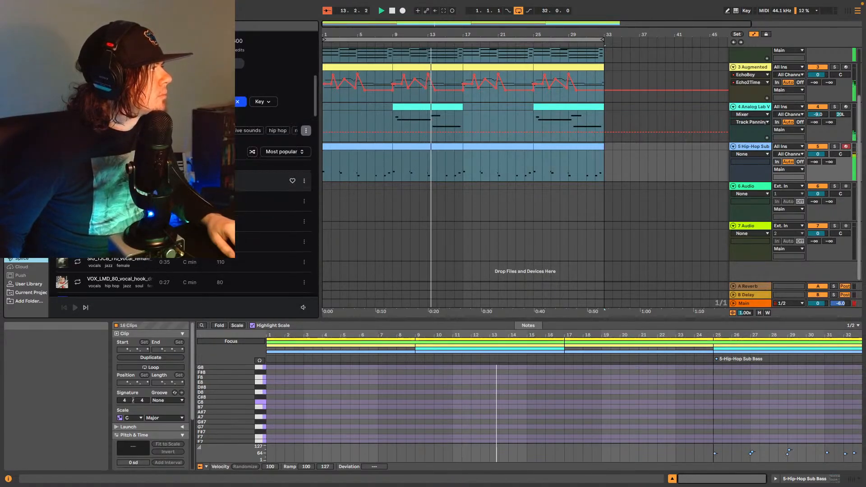
Audition the jazz vocal samples in the Splice results against the beat.
{"action": "left_click", "coordinate": [117, 181]}
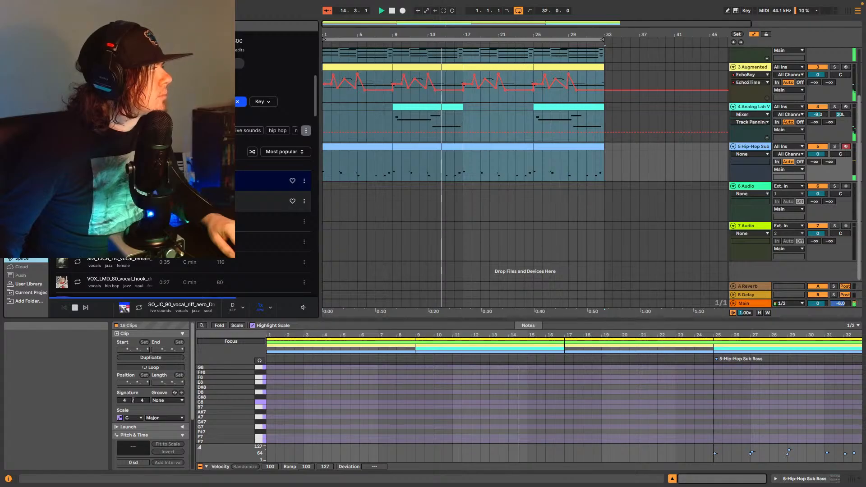
{"action": "left_click", "coordinate": [265, 309]}
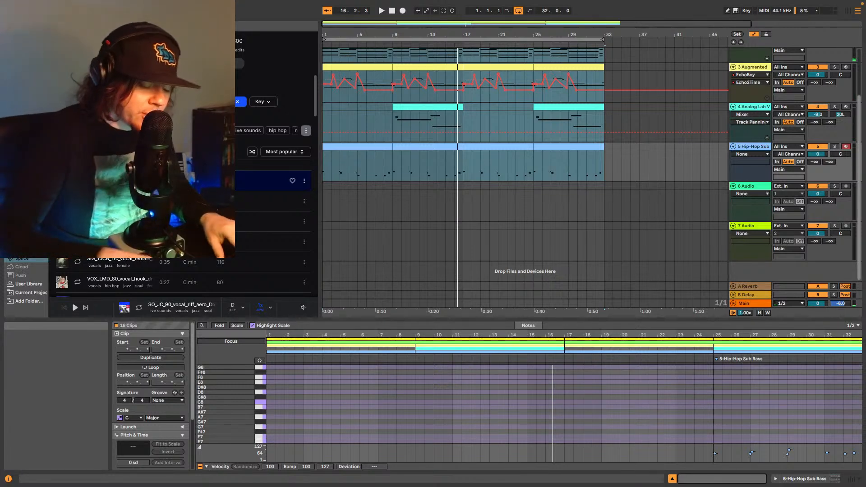
{"action": "key", "text": "space"}
{"action": "key", "text": "Down"}
{"action": "key", "text": "Down"}
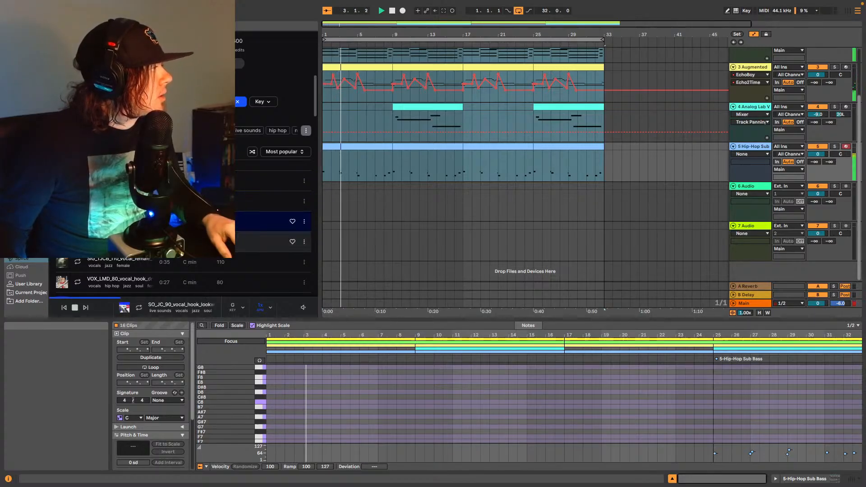
{"action": "scroll", "coordinate": [271, 181], "scroll_direction": "down", "scroll_amount": 3}
{"action": "key", "text": "Down"}
{"action": "key", "text": "Down"}
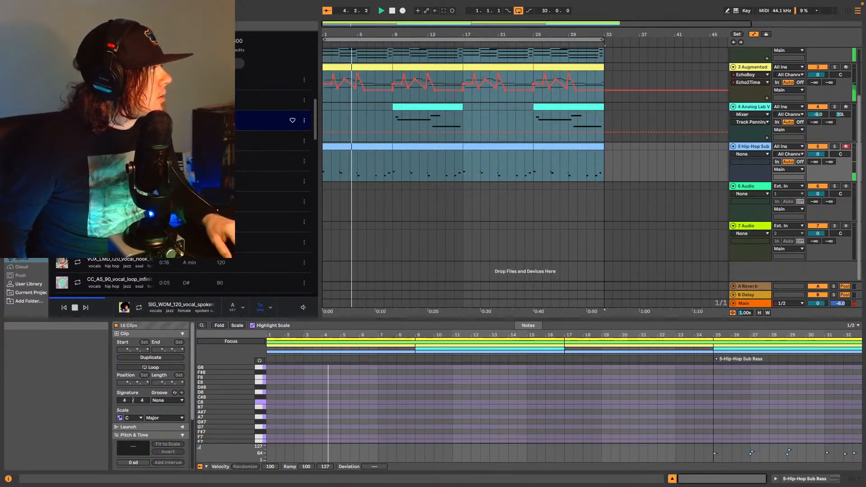
{"action": "key", "text": "Down"}
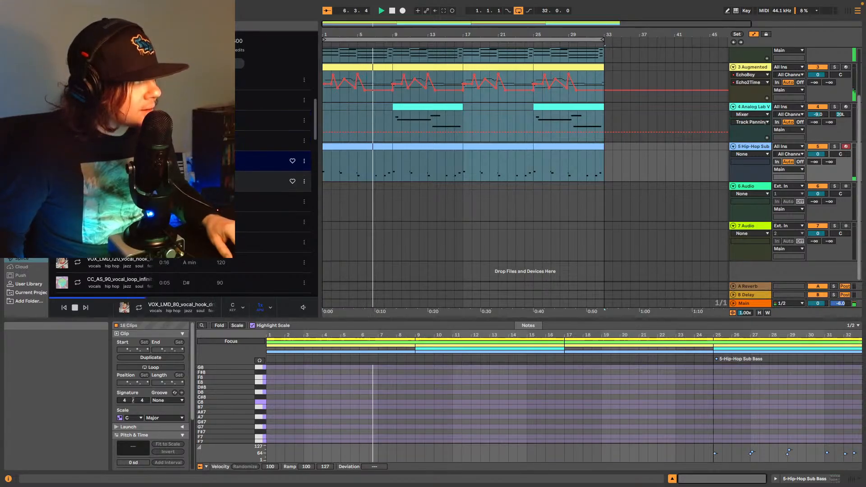
Set Splice's timestretch to 1/2x and audition the SO_JC_90_vocal_riff_carmine sample with the beat.
{"action": "left_click", "coordinate": [270, 315]}
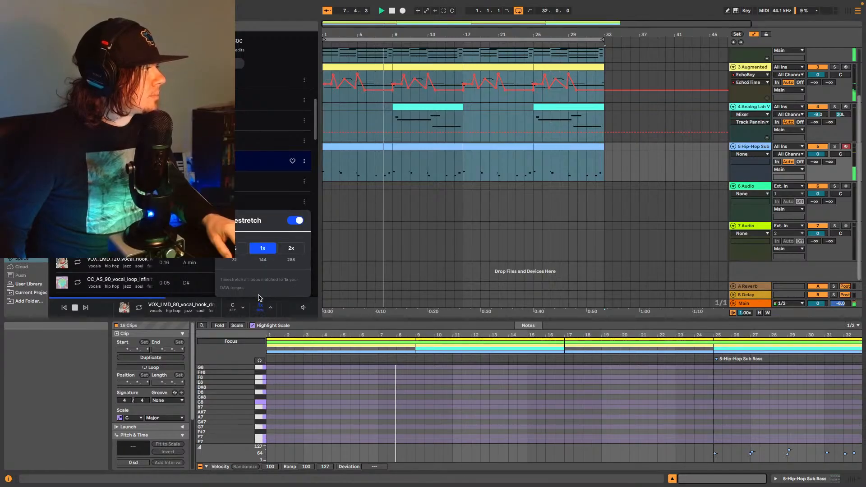
{"action": "left_click", "coordinate": [242, 248]}
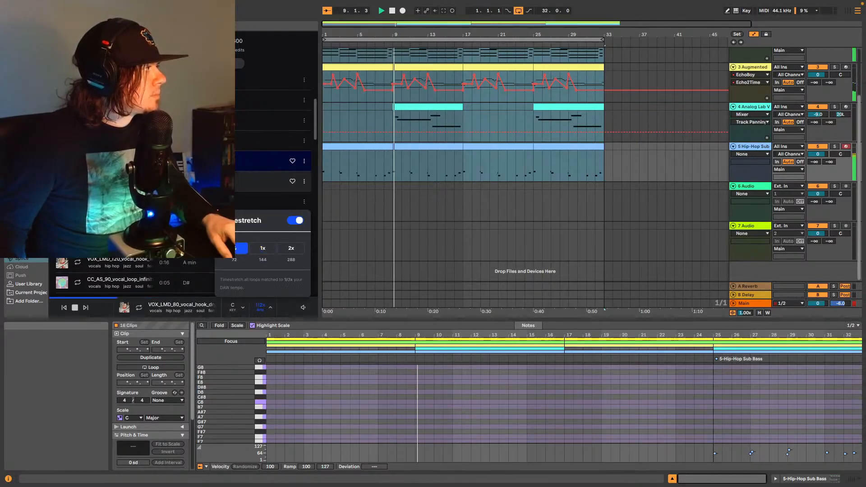
{"action": "key", "text": "Down"}
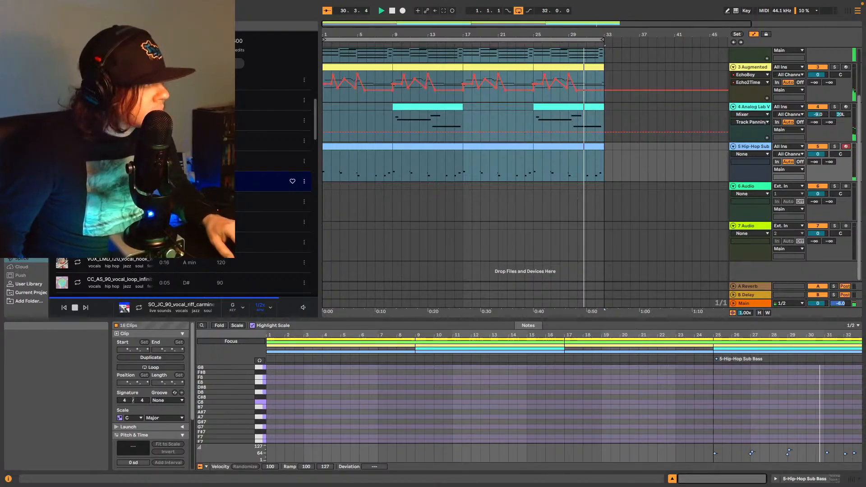
{"action": "key", "text": "space"}
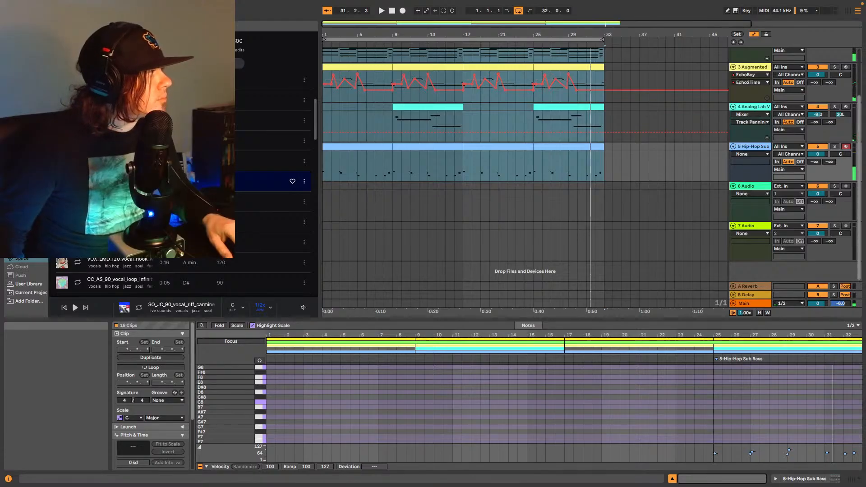
Place the carmine vocal riff on the track 6 audio lane at bar 17, keeping only the sample's second eight bars.
{"action": "left_click_drag", "start_coordinate": [203, 181], "coordinate": [470, 208]}
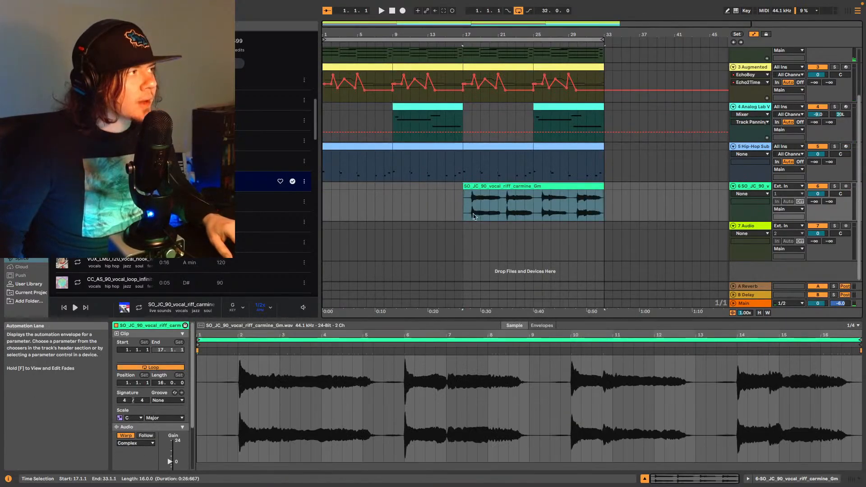
{"action": "left_click", "coordinate": [466, 185]}
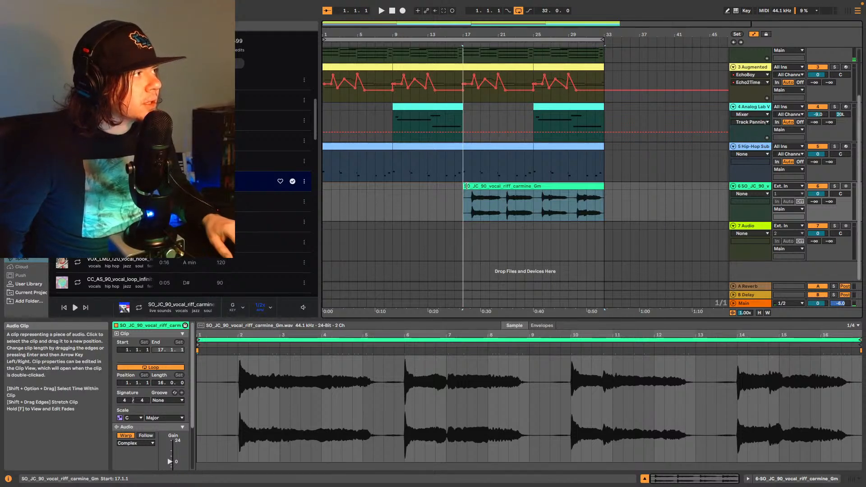
{"action": "left_click_drag", "start_coordinate": [466, 185], "coordinate": [488, 197]}
Lower the vocal clip's gain to -3.7 dB while checking it against the beat.
{"action": "key", "text": "space"}
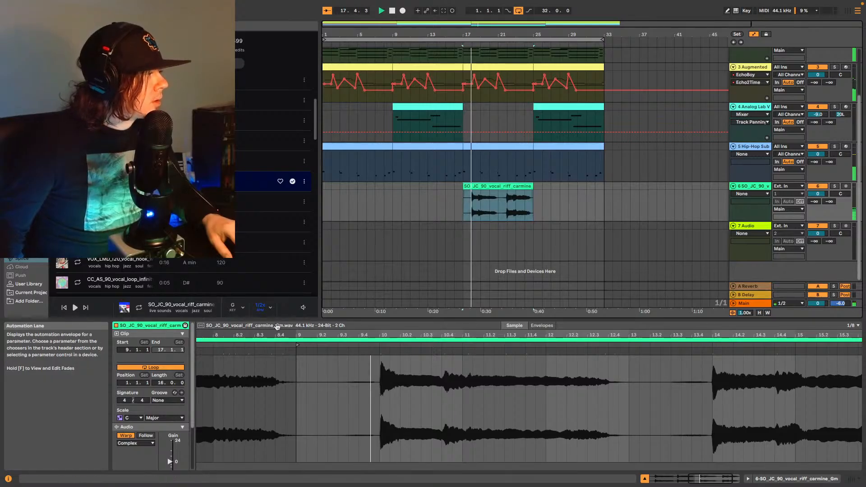
{"action": "scroll", "coordinate": [160, 403], "scroll_direction": "down", "scroll_amount": 3}
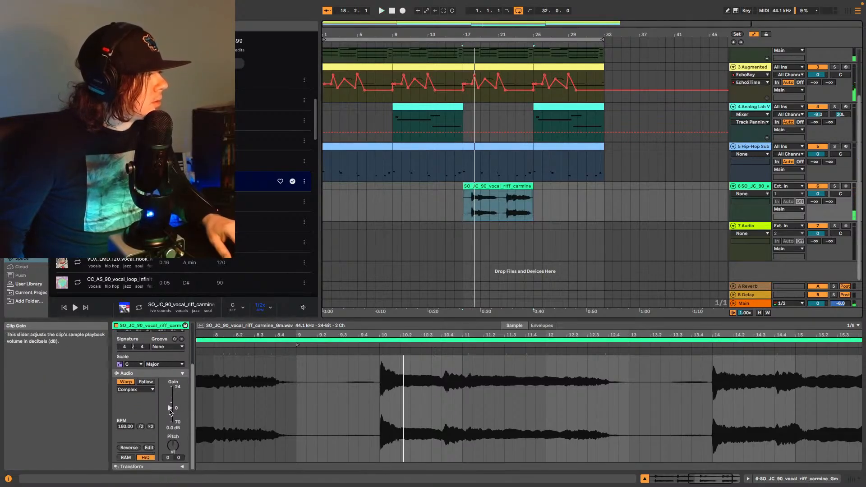
{"action": "left_click_drag", "start_coordinate": [170, 409], "coordinate": [170, 411]}
{"action": "key", "text": "space"}
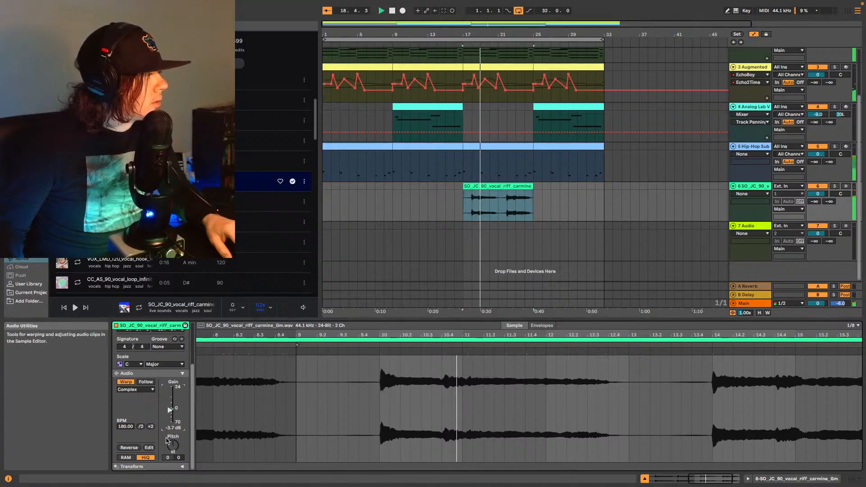
Transpose the vocal clip to -2 semitones and set its warp mode to Complex Pro.
{"action": "key", "text": "Down"}
{"action": "key", "text": "space"}
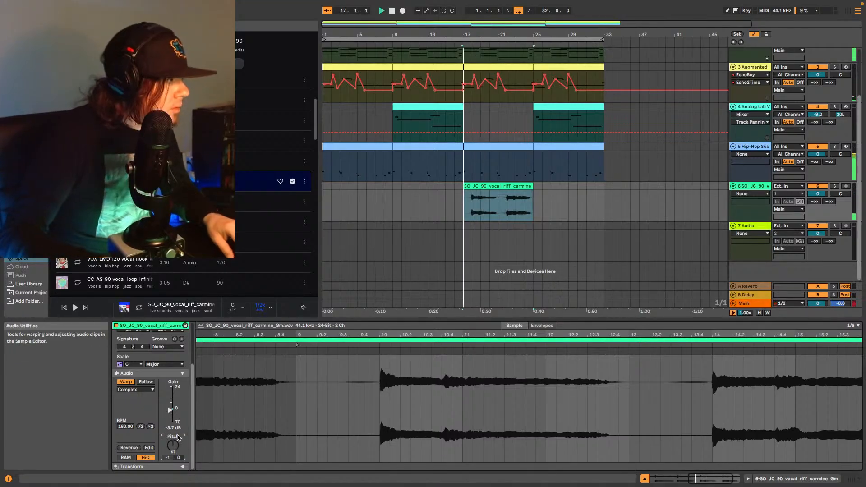
{"action": "key", "text": "Down"}
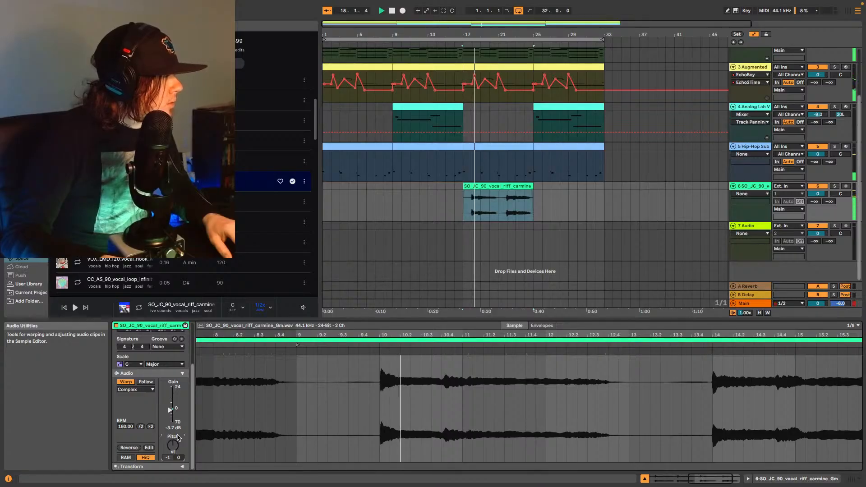
{"action": "key", "text": "space"}
{"action": "key", "text": "space"}
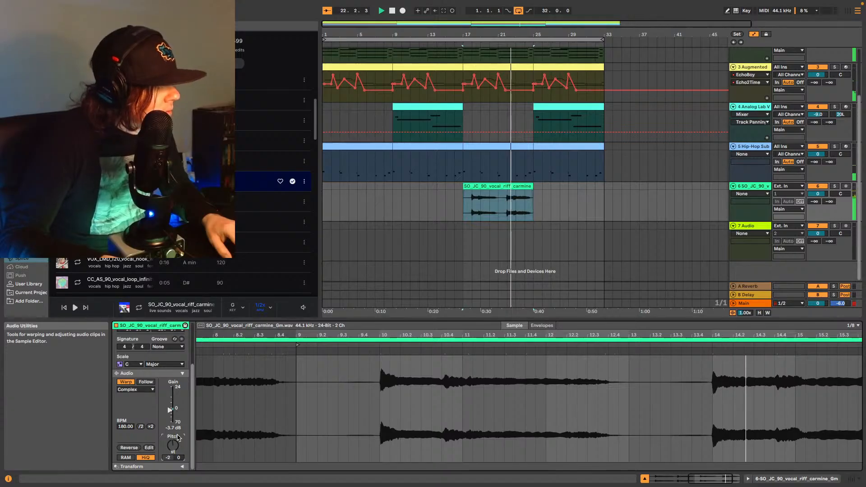
{"action": "key", "text": "Down"}
{"action": "key", "text": "space"}
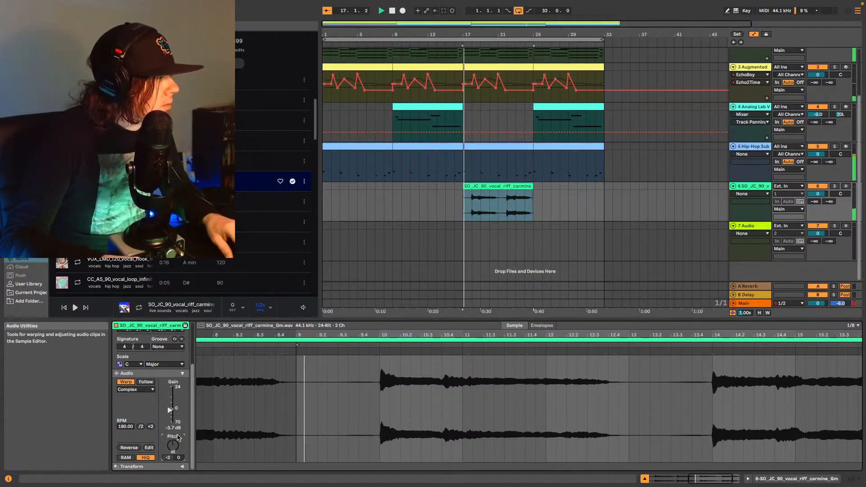
{"action": "left_click", "coordinate": [135, 390]}
{"action": "left_click", "coordinate": [129, 435]}
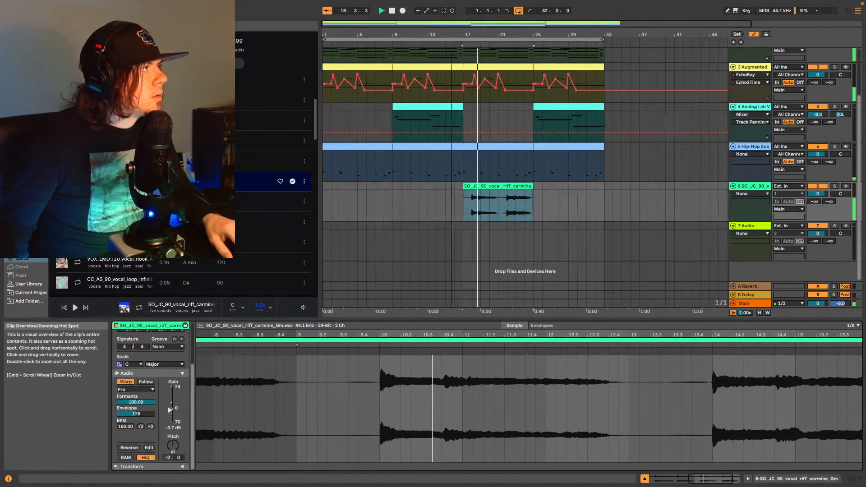
Trim the vocal clip's start to 17.4.1 and cut out the quiet gap just before bar 22 to separate the two phrases.
{"action": "left_click_drag", "start_coordinate": [471, 23], "coordinate": [466, 75]}
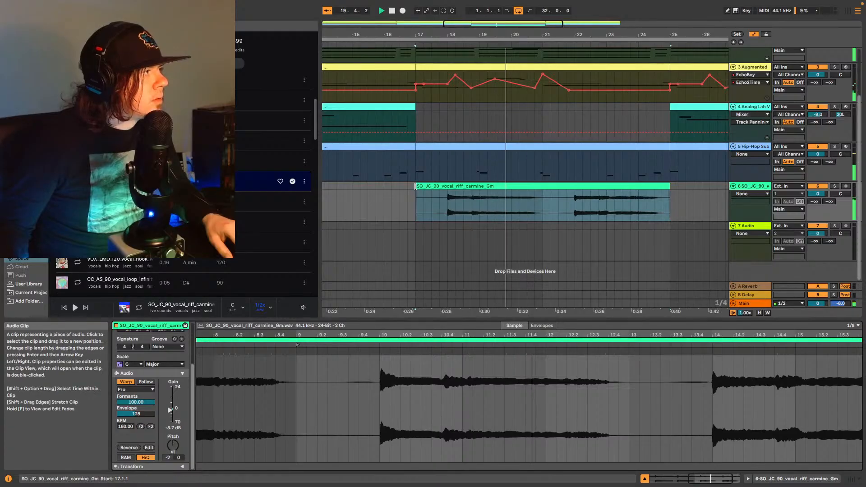
{"action": "left_click_drag", "start_coordinate": [417, 185], "coordinate": [436, 187]}
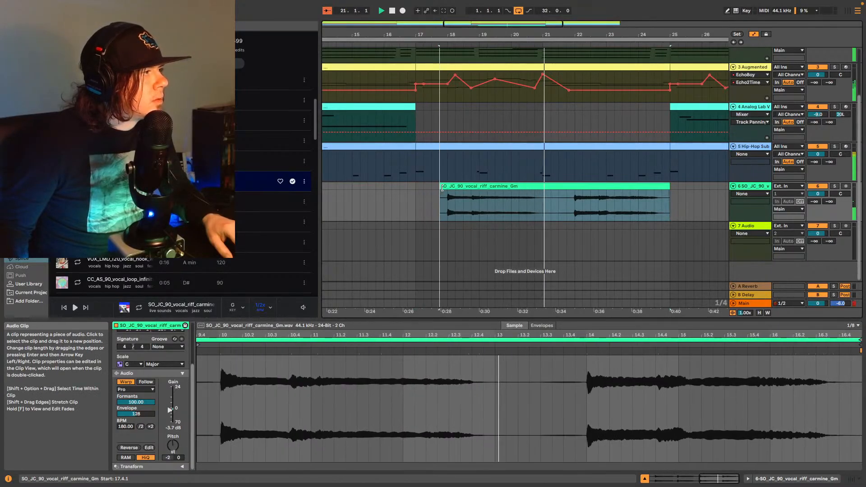
{"action": "left_click_drag", "start_coordinate": [555, 35], "coordinate": [528, 61]}
{"action": "left_click", "coordinate": [564, 208]}
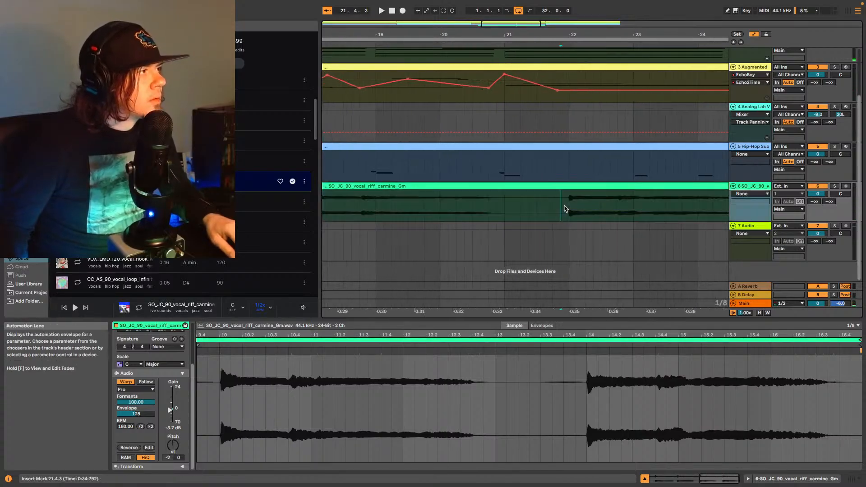
{"action": "key", "text": "plus"}
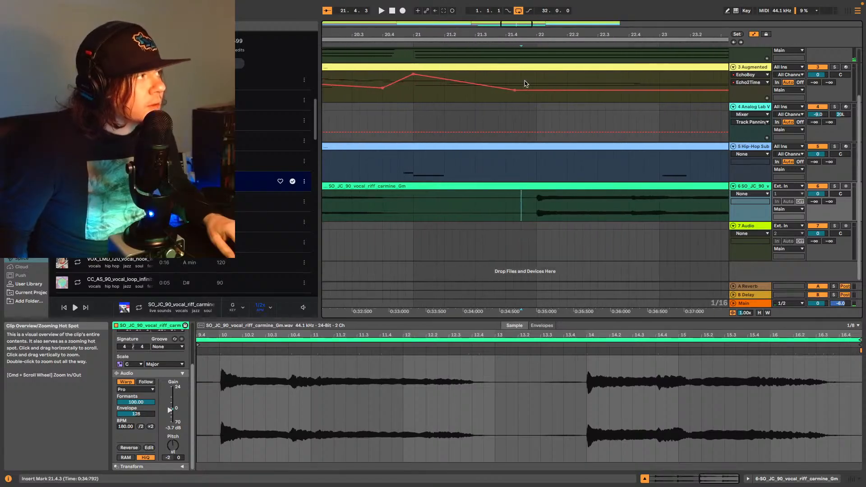
{"action": "key", "text": "super+e"}
{"action": "left_click_drag", "start_coordinate": [536, 206], "coordinate": [467, 190]}
Set the second vocal phrase's pitch to -1 semitone and play it back with the beat.
{"action": "left_click", "coordinate": [565, 186]}
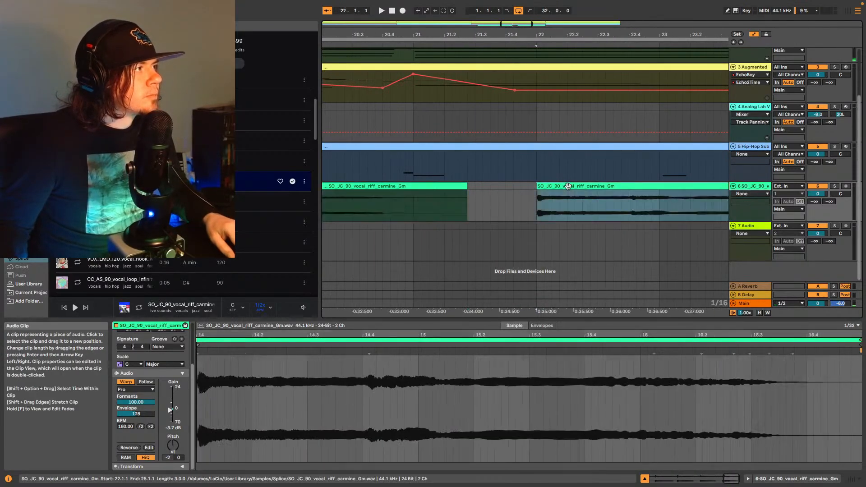
{"action": "key", "text": "space"}
{"action": "left_click_drag", "start_coordinate": [179, 447], "coordinate": [168, 441]}
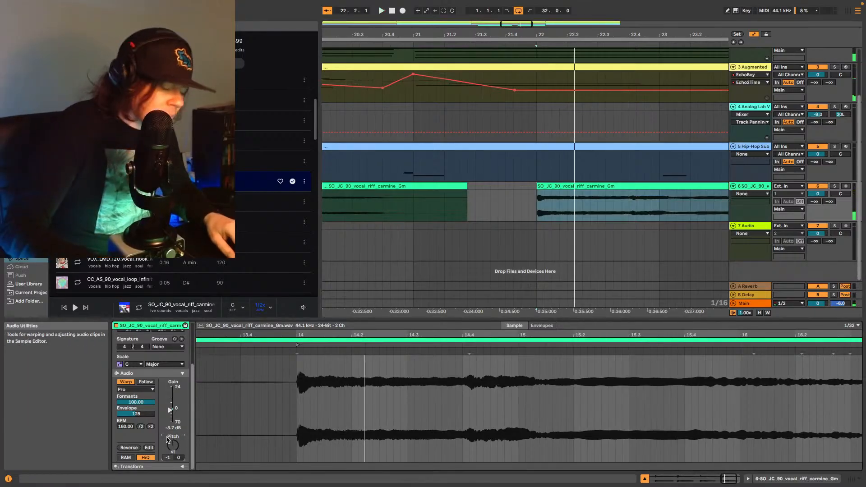
{"action": "key", "text": "space"}
{"action": "key", "text": "space"}
{"action": "key", "text": "space"}
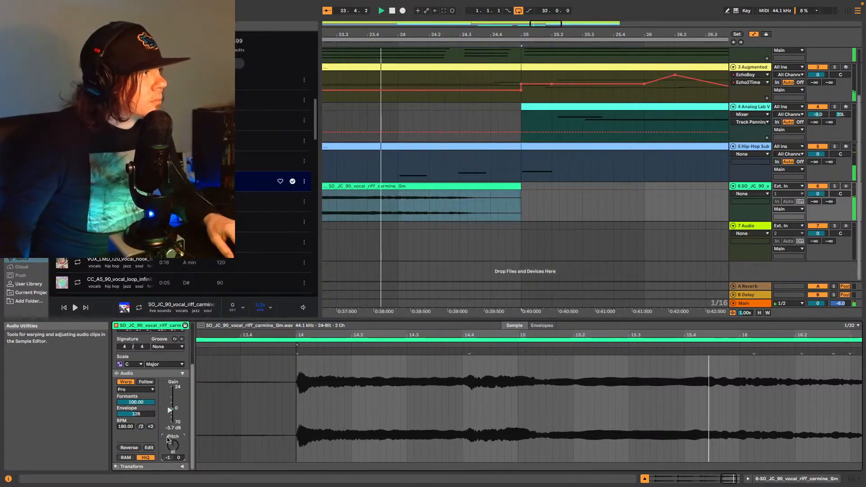
{"action": "double_click", "coordinate": [559, 23]}
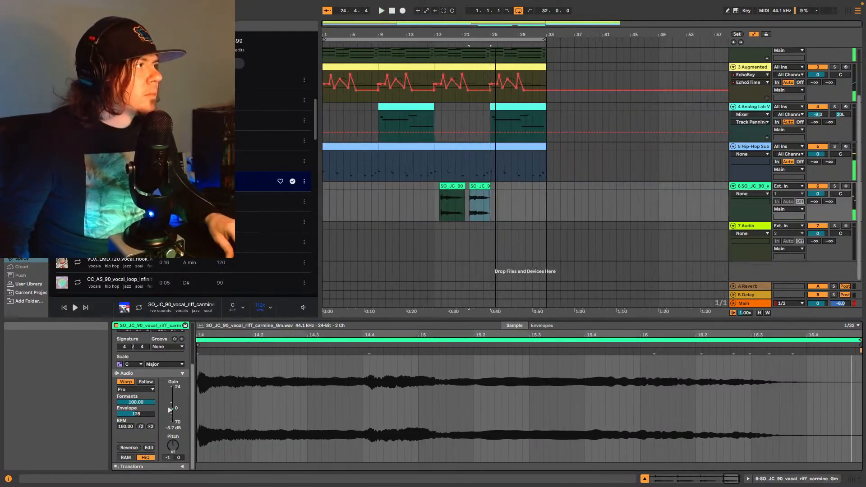
{"action": "key", "text": "space"}
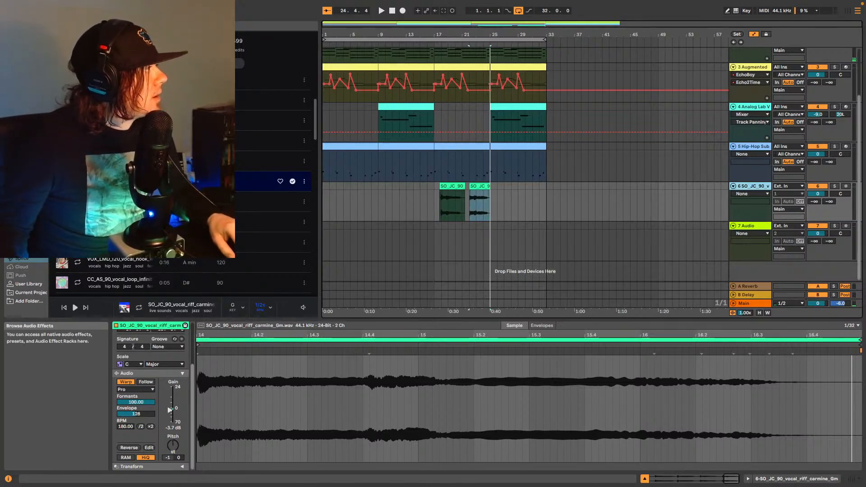
{"action": "left_click", "coordinate": [28, 160]}
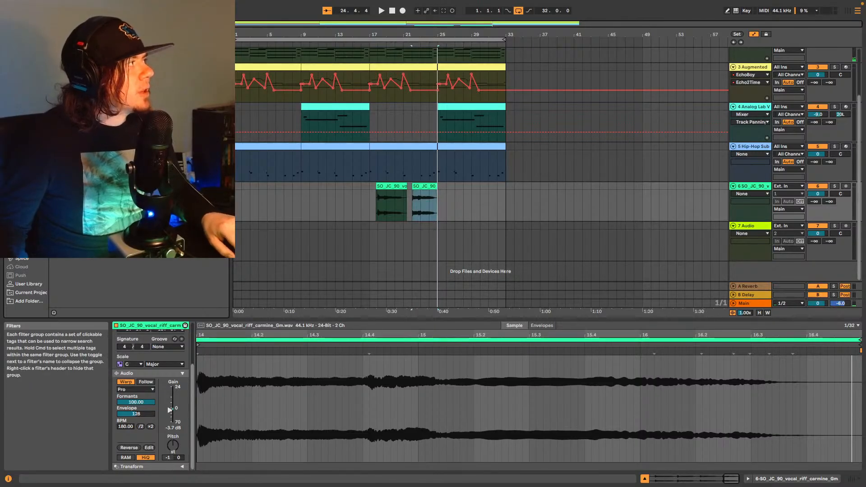
{"action": "key", "text": "u"}
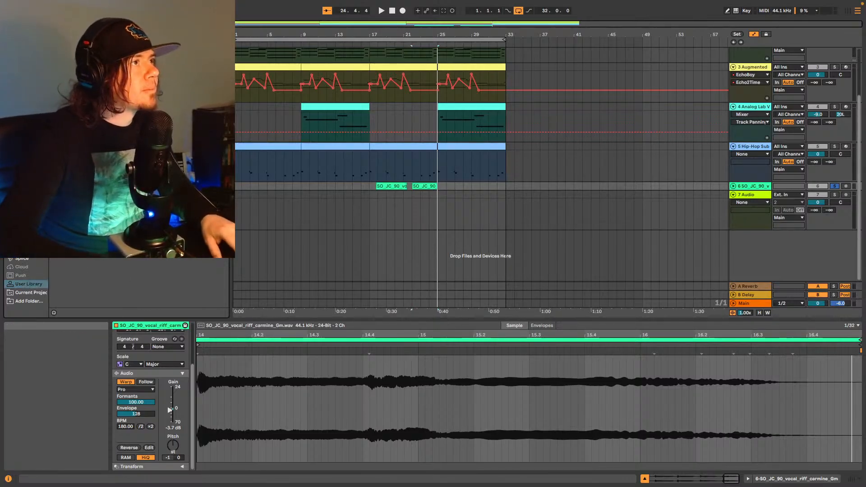
{"action": "left_click", "coordinate": [835, 187]}
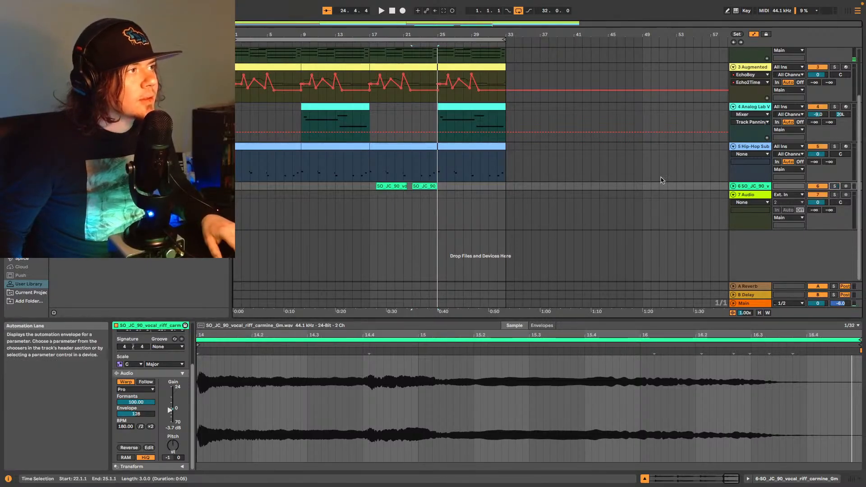
{"action": "left_click", "coordinate": [733, 187]}
Add the Soundtoys SuperPlate reverb to the vocal track, load its 01 Classic 140 Clean preset and play the vocals.
{"action": "left_click", "coordinate": [22, 185]}
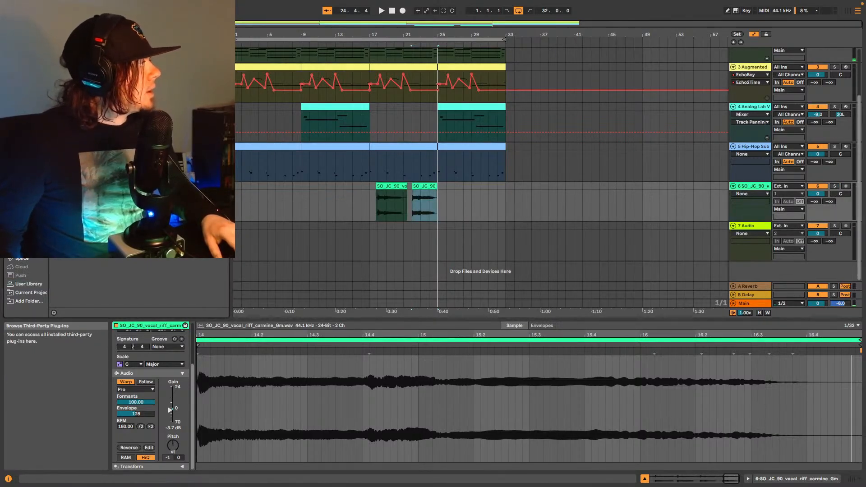
{"action": "left_click_drag", "start_coordinate": [237, 173], "coordinate": [427, 204]}
{"action": "key", "text": "space"}
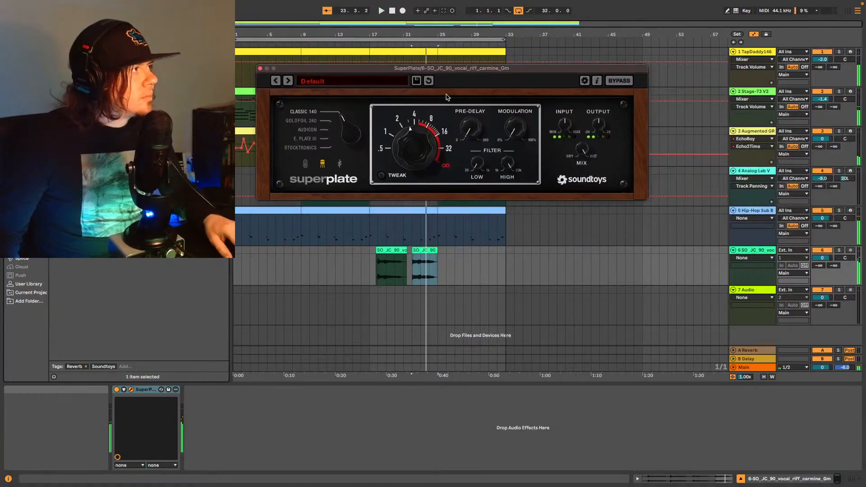
{"action": "left_click", "coordinate": [309, 82]}
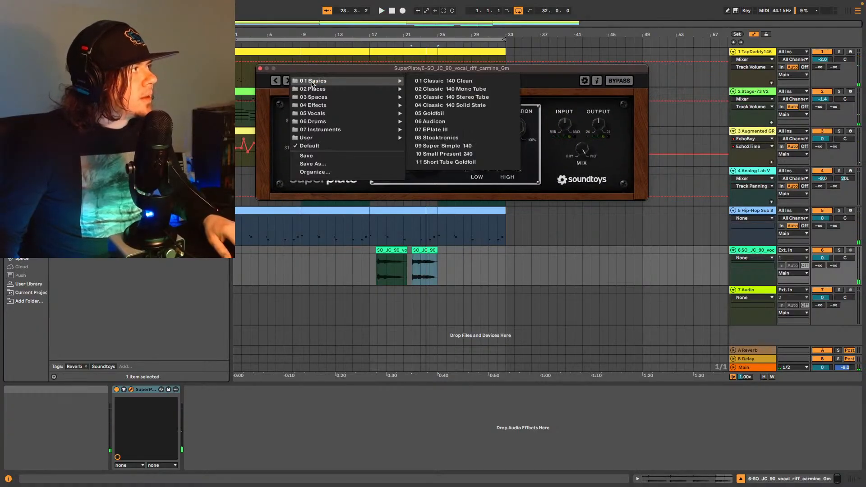
{"action": "left_click", "coordinate": [469, 80]}
{"action": "key", "text": "space"}
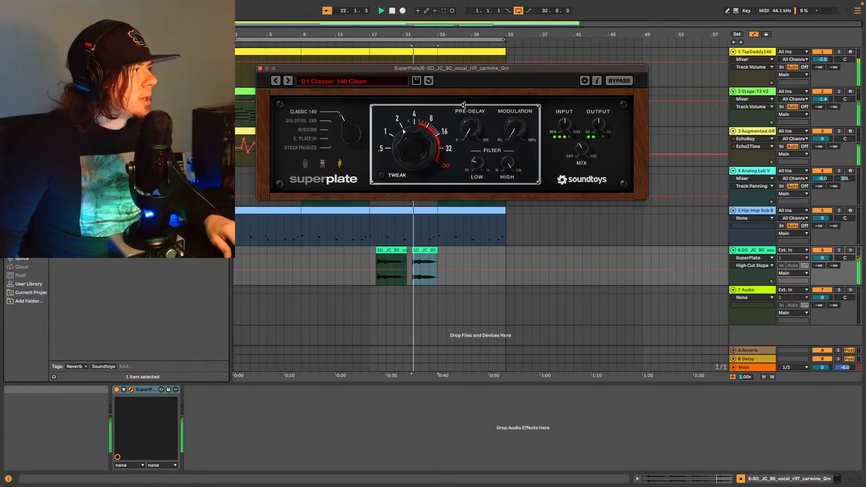
Load SuperPlate's 03 Classic 140 Stereo Tube preset on the vocals and set the vocal track's volume to -8 dB during playback.
{"action": "left_click", "coordinate": [379, 262]}
{"action": "key", "text": "space"}
{"action": "left_click", "coordinate": [823, 258]}
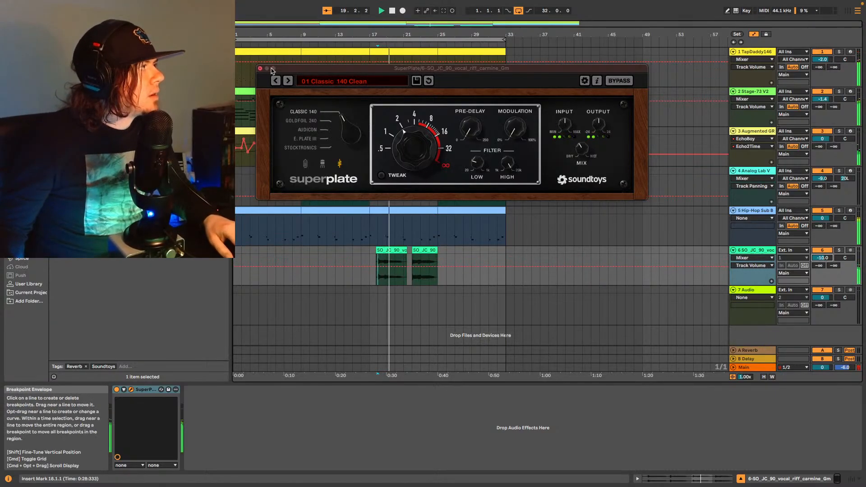
{"action": "left_click", "coordinate": [287, 80]}
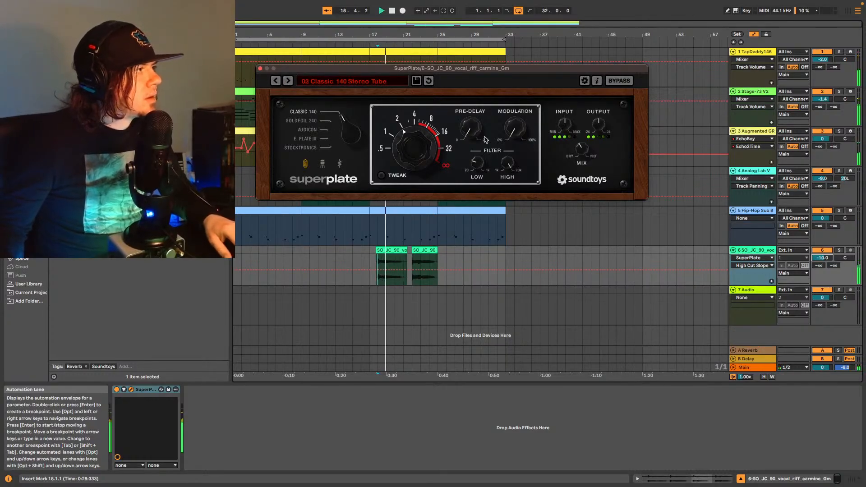
{"action": "key", "text": "space"}
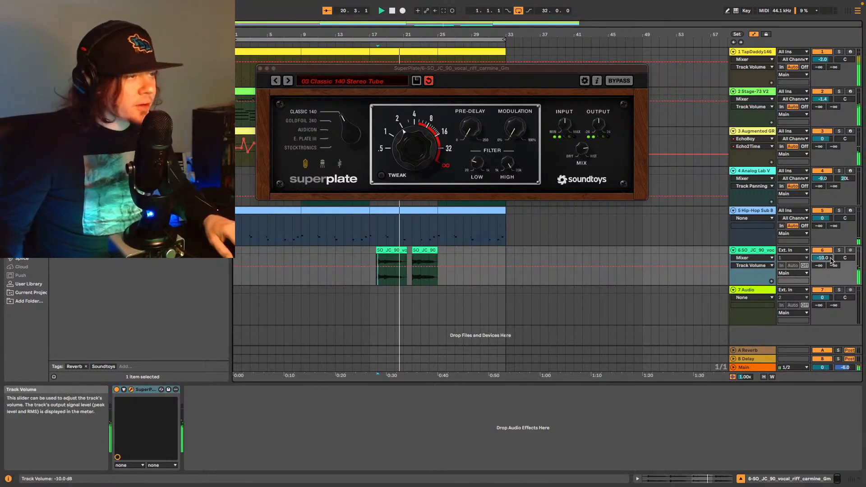
{"action": "left_click", "coordinate": [831, 259]}
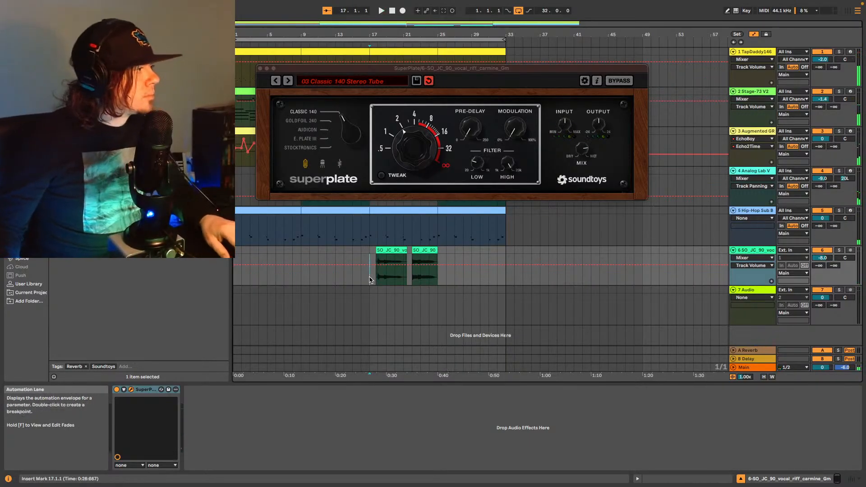
{"action": "left_click_drag", "start_coordinate": [369, 280], "coordinate": [396, 276]}
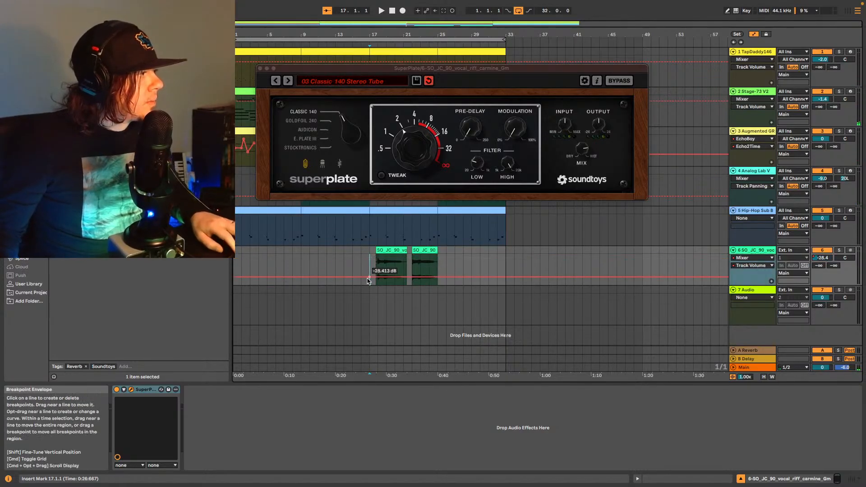
{"action": "key", "text": "super+z"}
{"action": "left_click_drag", "start_coordinate": [369, 281], "coordinate": [443, 251]}
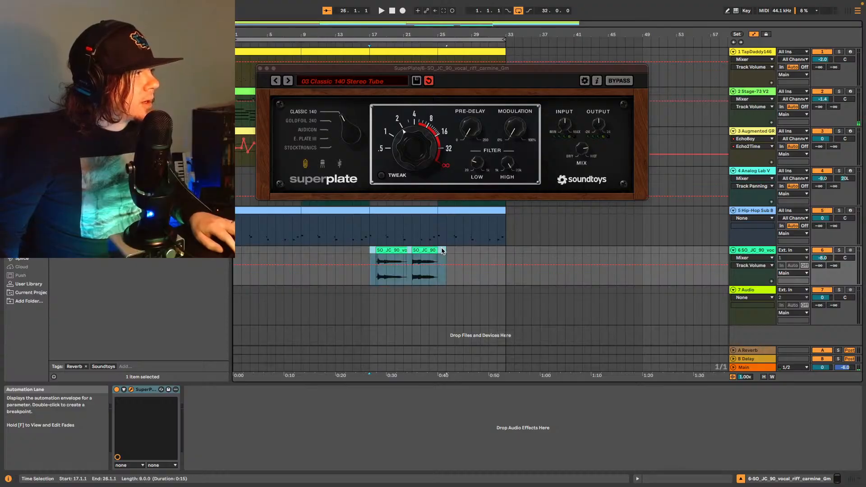
Trim the first vocal clip's start to 18.1.1 and close the SuperPlate window.
{"action": "left_click", "coordinate": [390, 250]}
{"action": "left_click", "coordinate": [699, 478]}
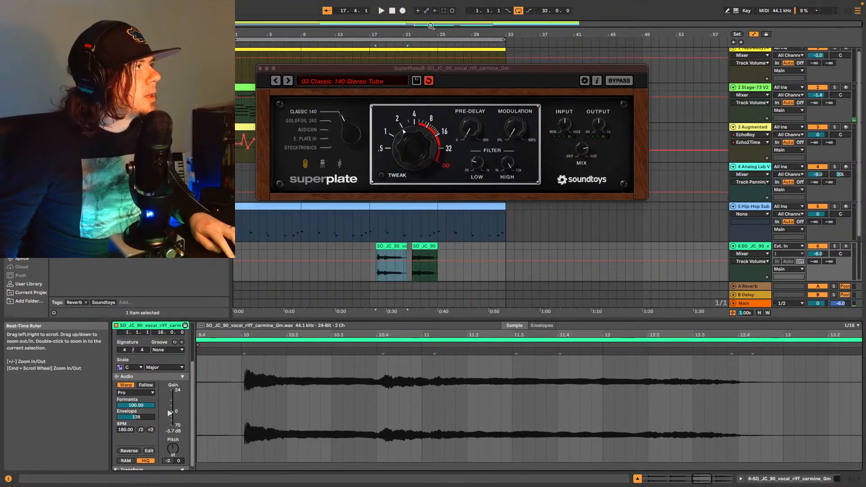
{"action": "left_click_drag", "start_coordinate": [431, 26], "coordinate": [421, 86]}
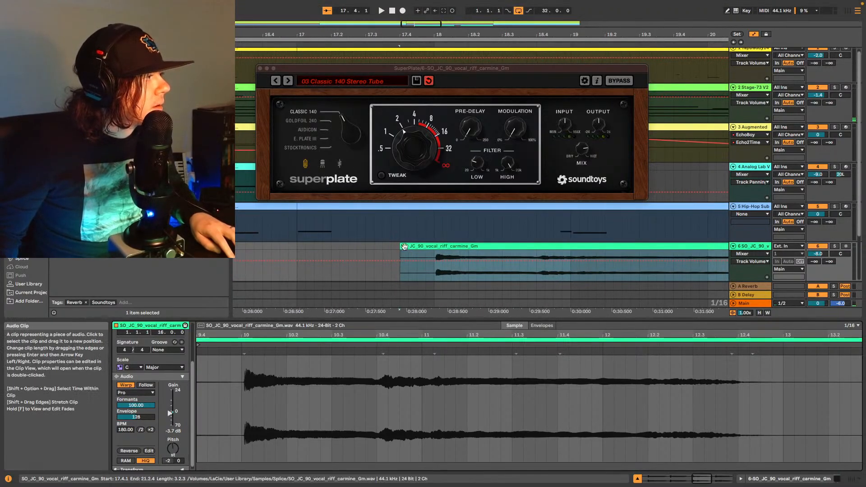
{"action": "left_click_drag", "start_coordinate": [404, 246], "coordinate": [434, 247]}
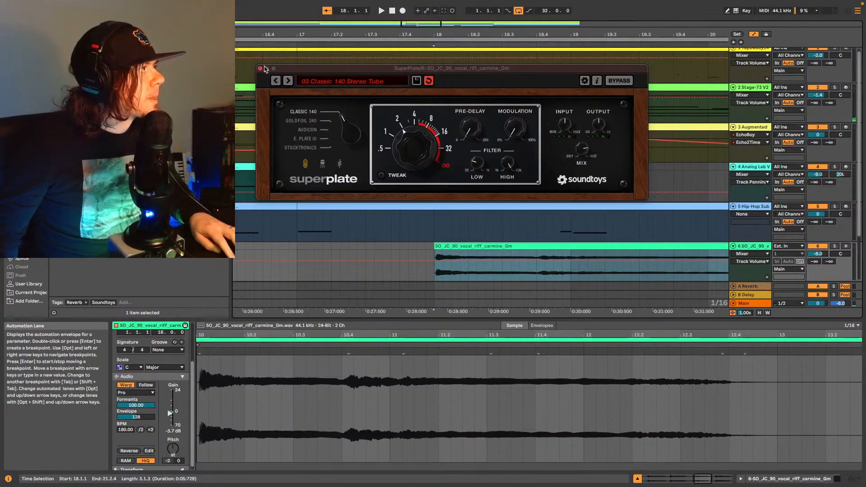
{"action": "left_click", "coordinate": [260, 68]}
{"action": "double_click", "coordinate": [666, 27]}
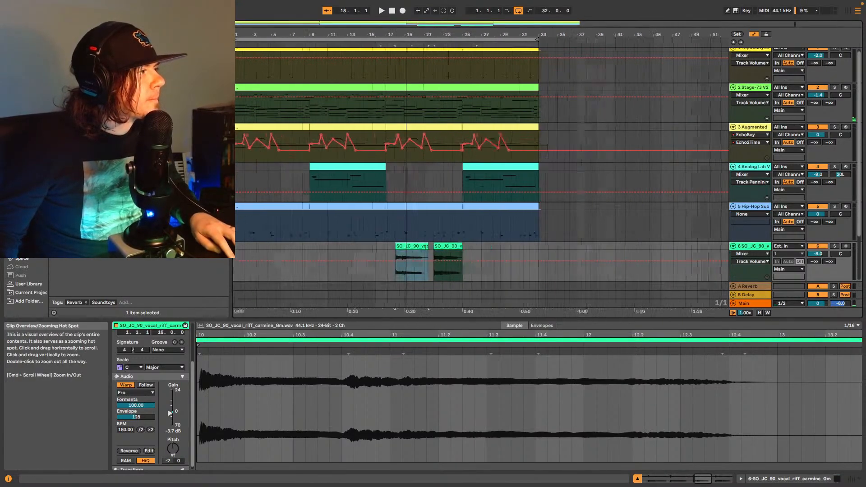
Duplicate the two vocal phrases from bars 17–25 so they repeat from bar 25, and play from bar 17.
{"action": "left_click_drag", "start_coordinate": [372, 253], "coordinate": [451, 248]}
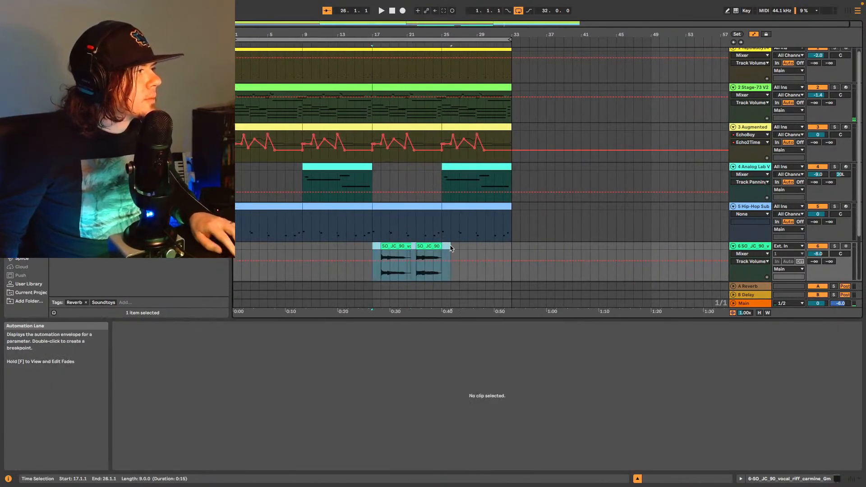
{"action": "key", "text": "ctrl+d"}
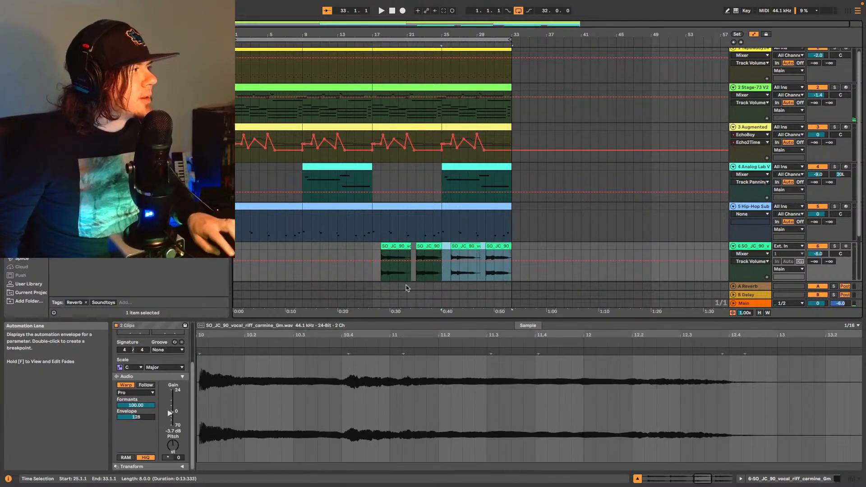
{"action": "left_click", "coordinate": [372, 274]}
{"action": "key", "text": "space"}
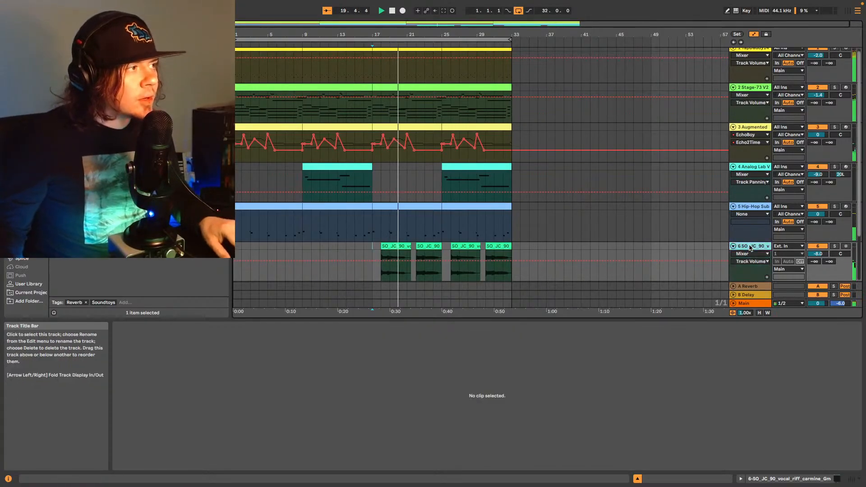
Load the Default preset in the vocal track's SuperPlate, adjust its mix, and set the track volume to -11 dB.
{"action": "left_click", "coordinate": [836, 479]}
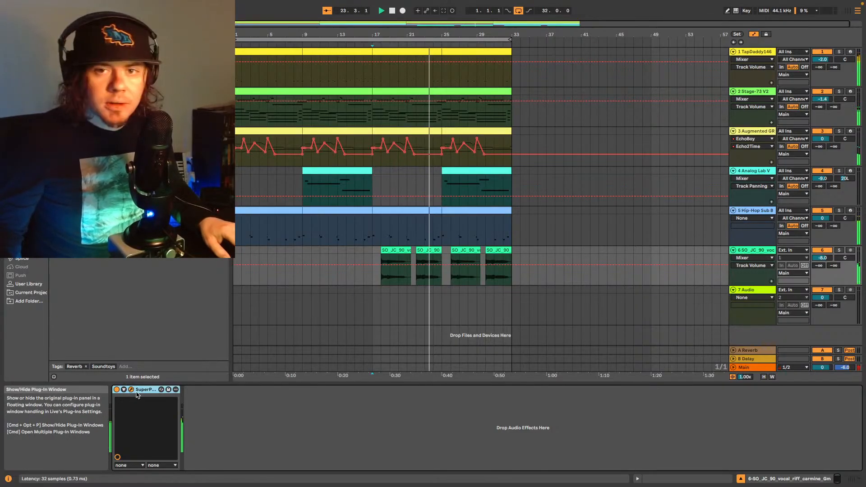
{"action": "key", "text": "alt+super+p"}
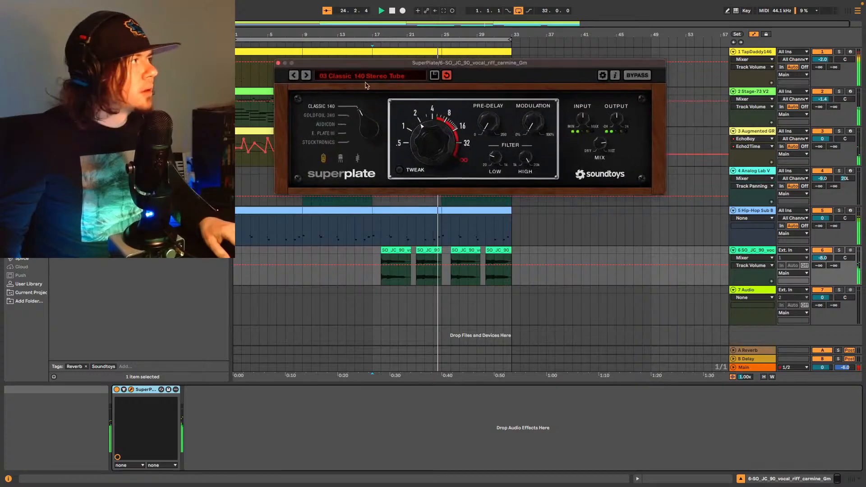
{"action": "left_click", "coordinate": [294, 75]}
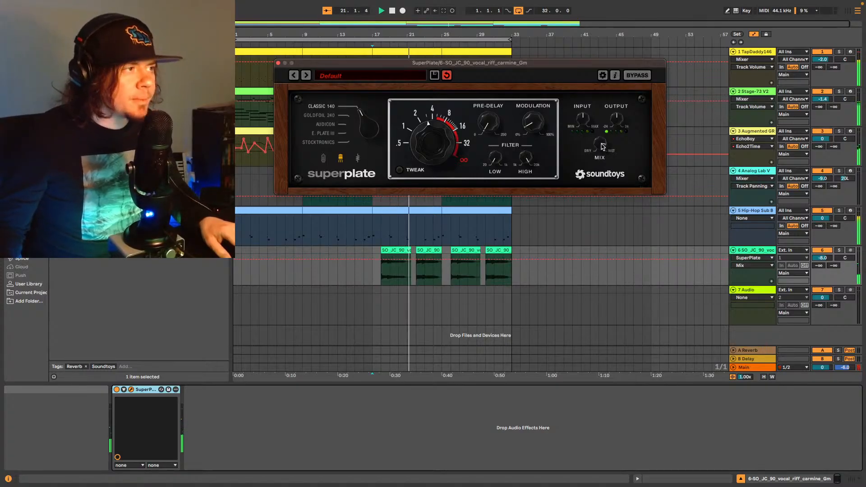
{"action": "left_click", "coordinate": [825, 258]}
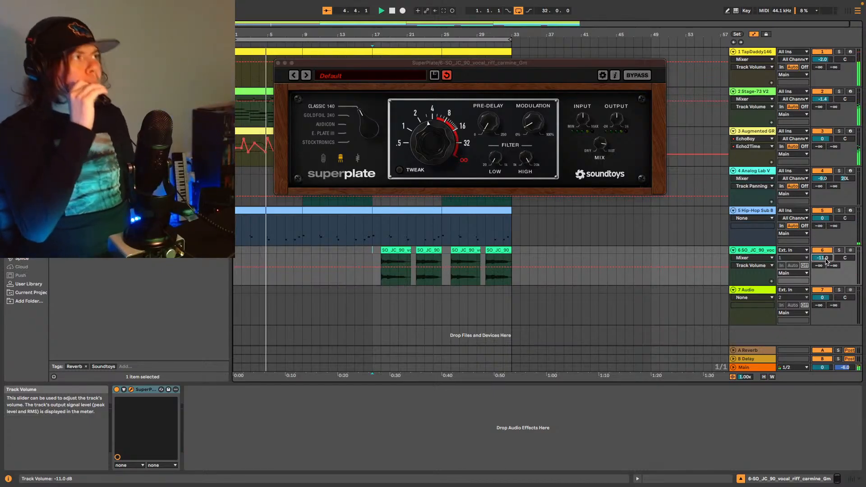
{"action": "left_click", "coordinate": [278, 63]}
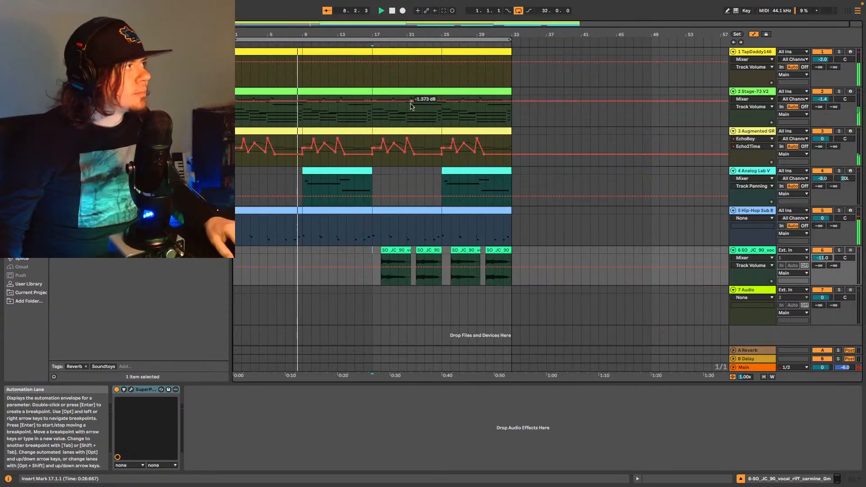
Duplicate bars 17–33 of the drum and Stage-73 tracks from bar 33 onward, and turn off the arrangement loop.
{"action": "left_click_drag", "start_coordinate": [377, 120], "coordinate": [509, 52]}
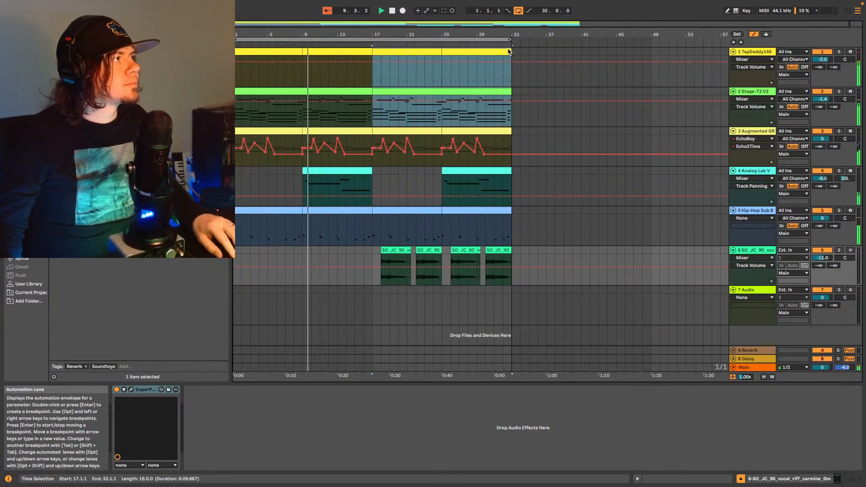
{"action": "left_click", "coordinate": [512, 83]}
{"action": "key", "text": "super+d"}
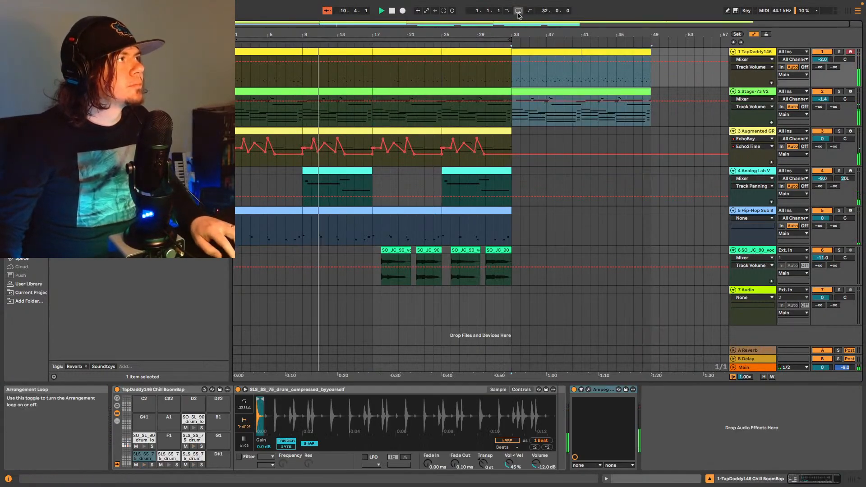
Split the duplicated drum clip at 33.2.1 and trim the start of the part after the split to 35.3.1.
{"action": "left_click_drag", "start_coordinate": [461, 35], "coordinate": [252, 66]}
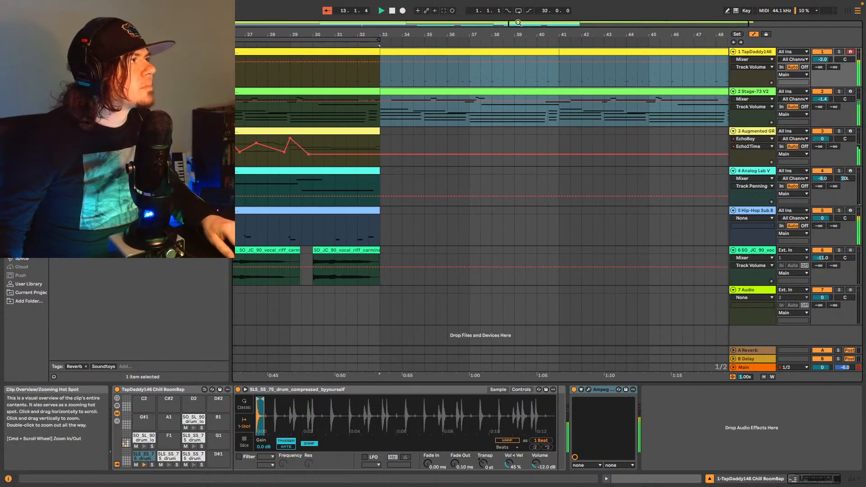
{"action": "left_click_drag", "start_coordinate": [514, 25], "coordinate": [555, 44]}
{"action": "left_click", "coordinate": [339, 79]}
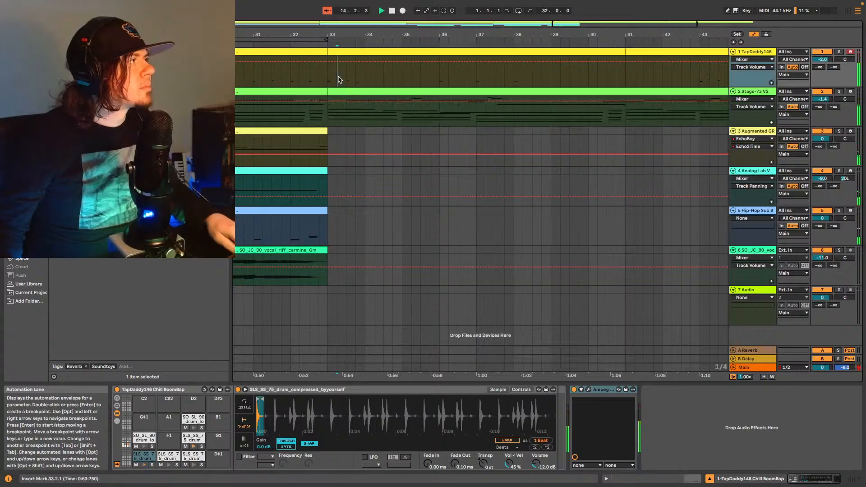
{"action": "key", "text": "super+e"}
{"action": "left_click_drag", "start_coordinate": [338, 51], "coordinate": [397, 55]}
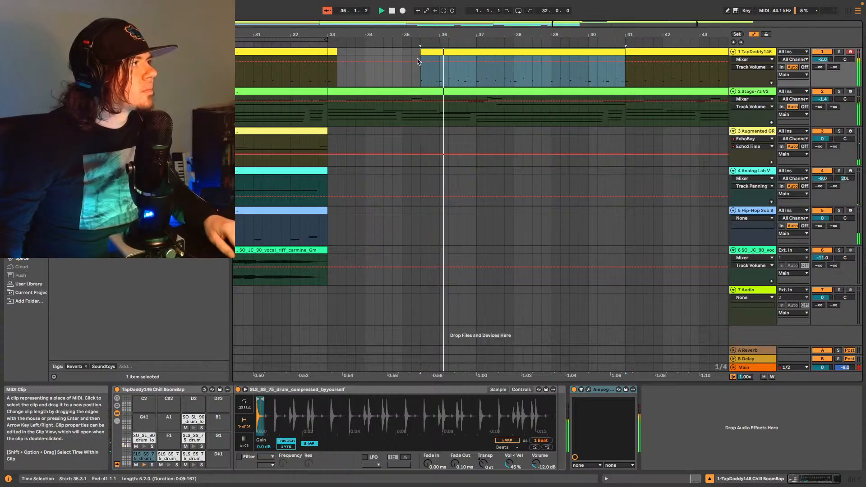
Extend the drum clip after the gap back so it starts at 34.2.3, and play the arrangement to check the drop-out.
{"action": "left_click", "coordinate": [315, 82]}
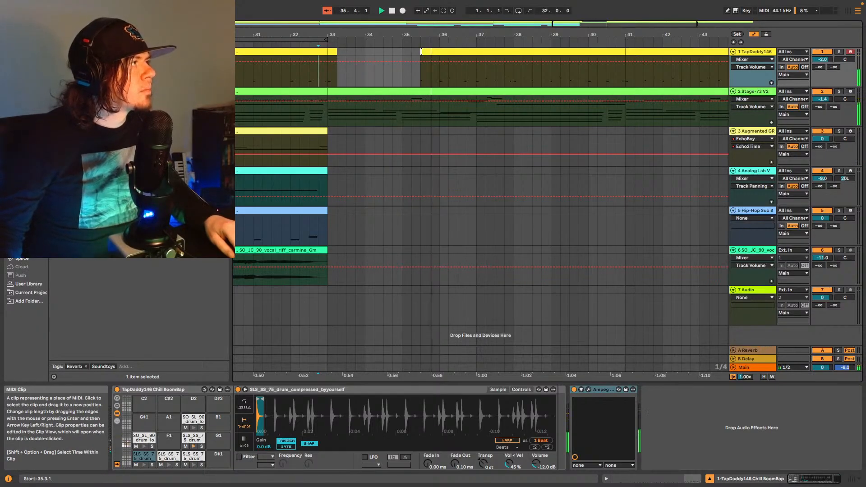
{"action": "key", "text": "space"}
{"action": "left_click_drag", "start_coordinate": [421, 51], "coordinate": [374, 50]}
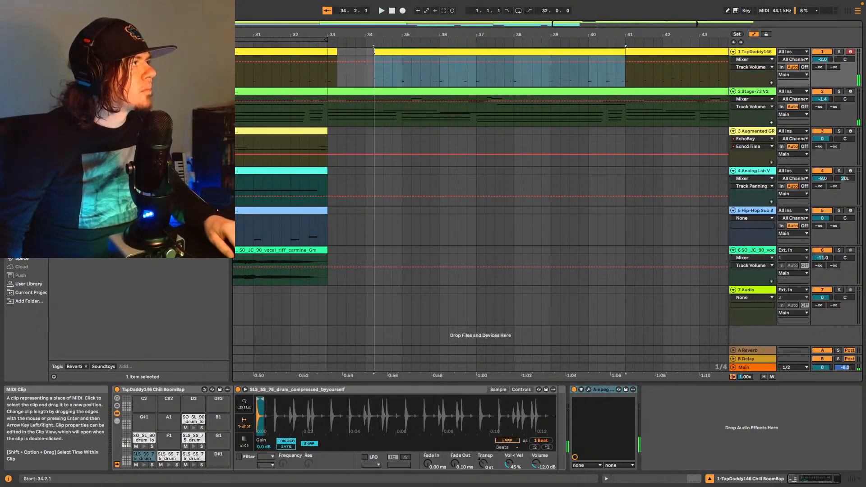
{"action": "key", "text": "space"}
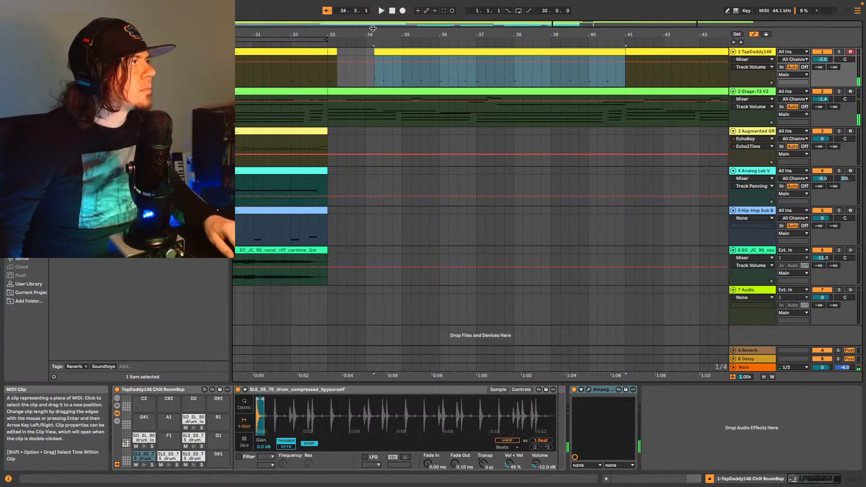
{"action": "left_click_drag", "start_coordinate": [372, 28], "coordinate": [437, 49]}
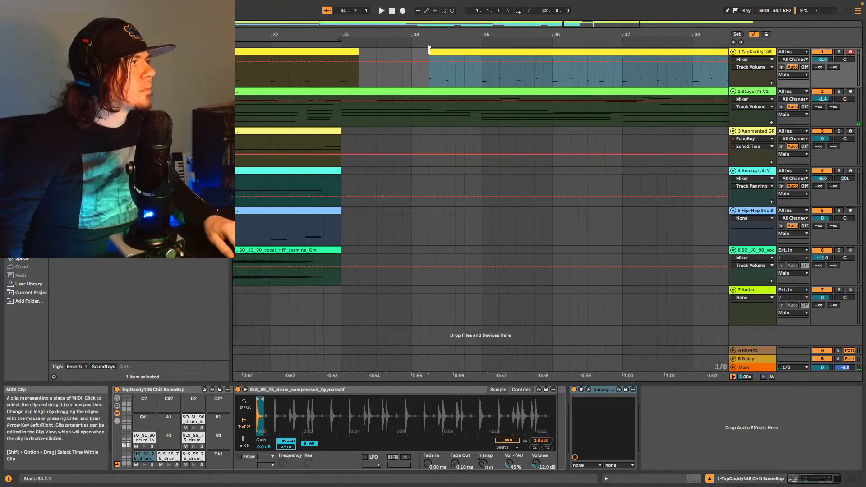
{"action": "left_click", "coordinate": [335, 47]}
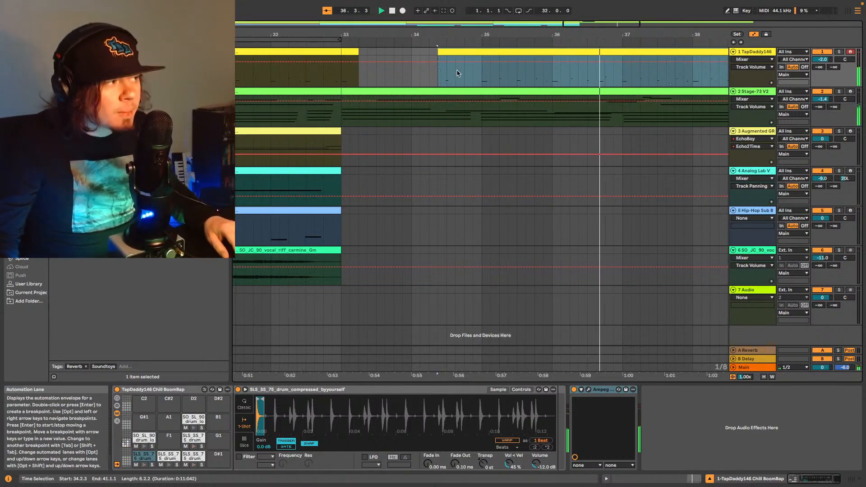
{"action": "left_click_drag", "start_coordinate": [582, 23], "coordinate": [582, 5]}
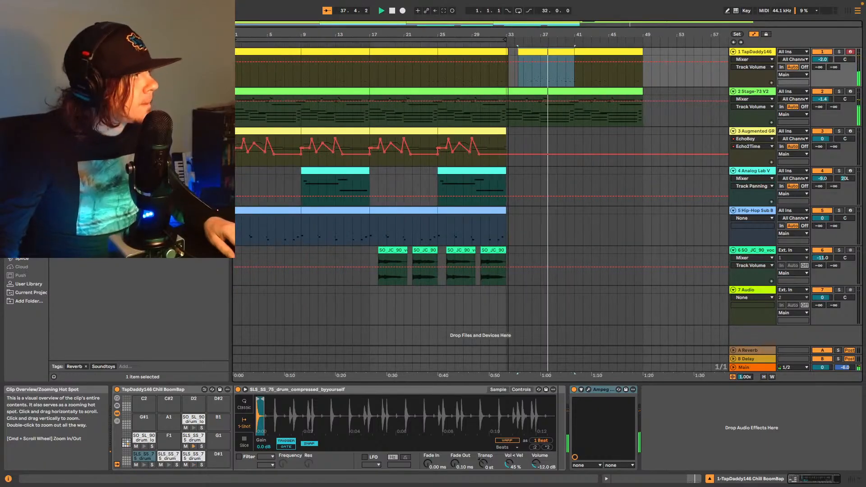
{"action": "left_click", "coordinate": [734, 42]}
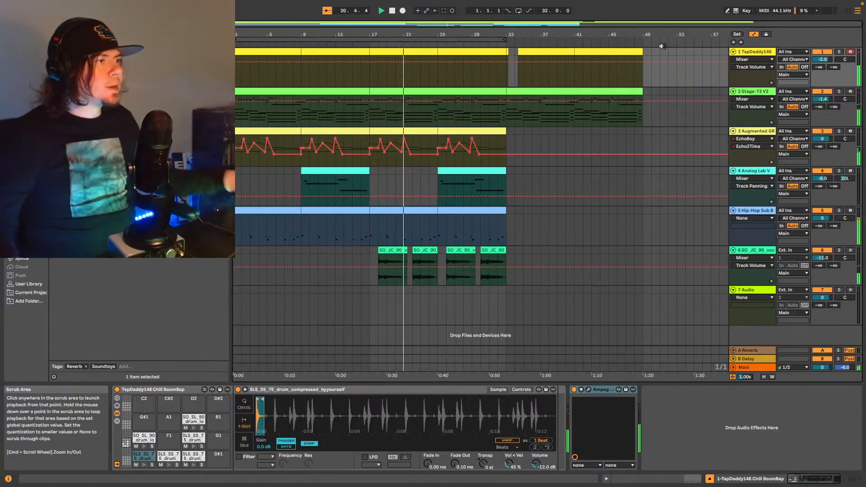
Insert a MIDI track below the vocal track and search the plug-ins for an instrument to load on it.
{"action": "left_click", "coordinate": [765, 253]}
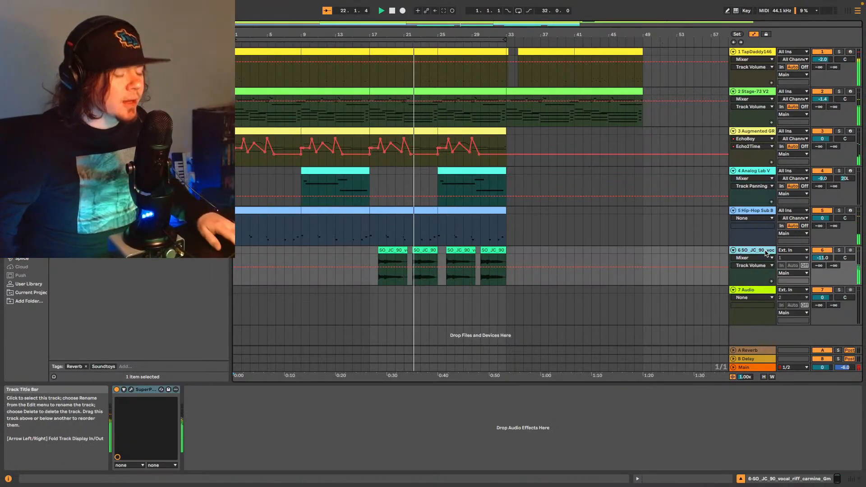
{"action": "key", "text": "super+shift+t"}
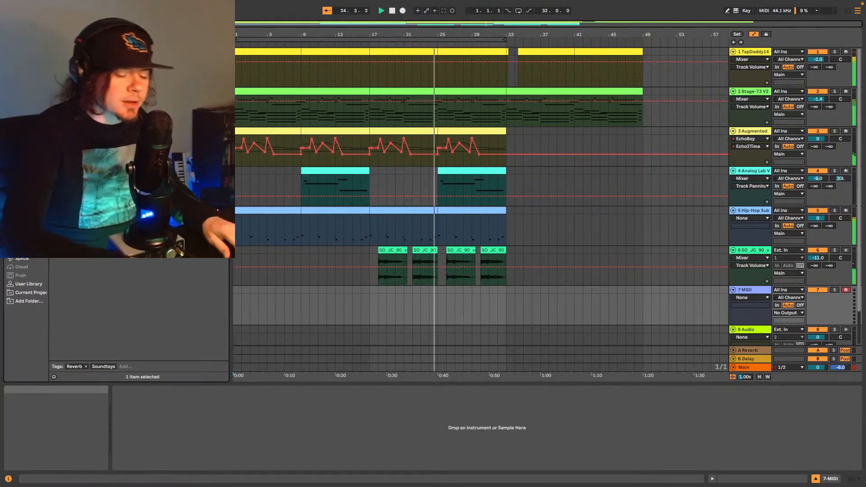
{"action": "left_click", "coordinate": [26, 190]}
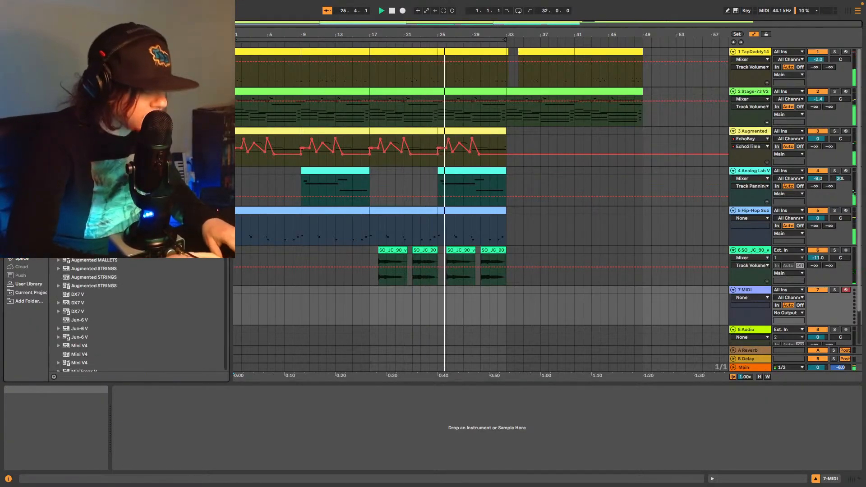
{"action": "left_click", "coordinate": [135, 90]}
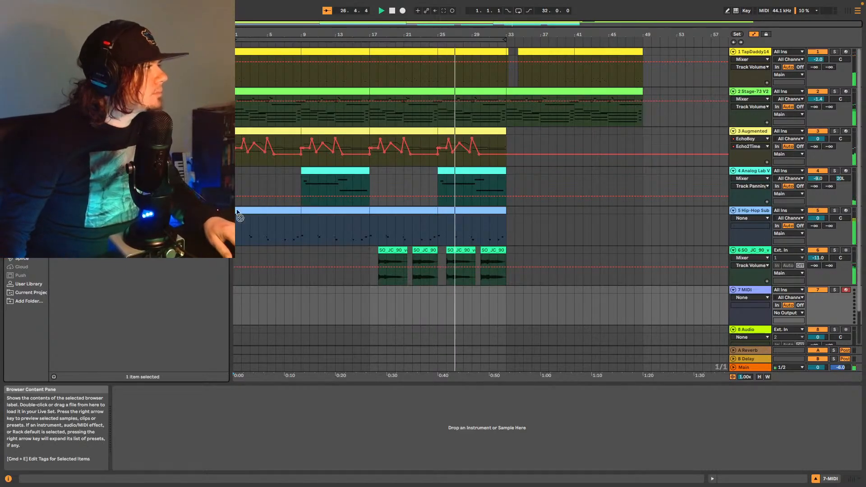
Load Kontakt 7 onto MIDI track 7, select bar 17 on that track, and move the plugin window fully into view.
{"action": "left_click_drag", "start_coordinate": [237, 212], "coordinate": [420, 303]}
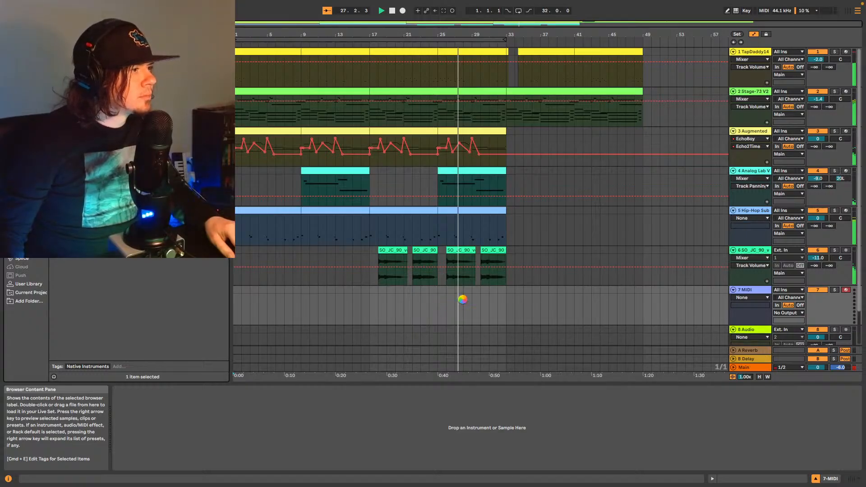
{"action": "left_click_drag", "start_coordinate": [462, 299], "coordinate": [463, 299]}
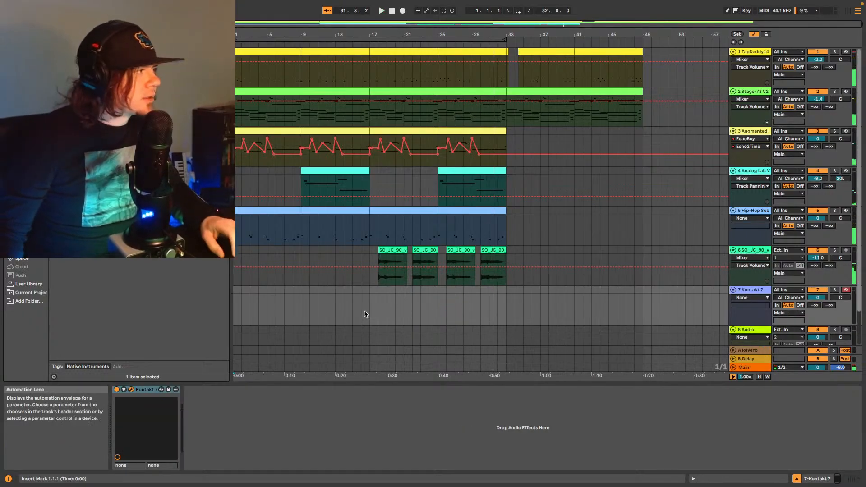
{"action": "left_click_drag", "start_coordinate": [370, 312], "coordinate": [377, 310]}
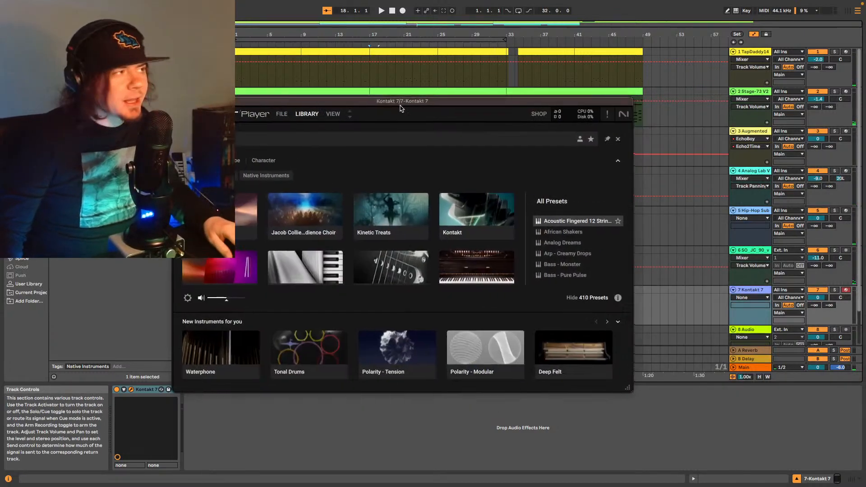
{"action": "left_click_drag", "start_coordinate": [399, 107], "coordinate": [435, 77]}
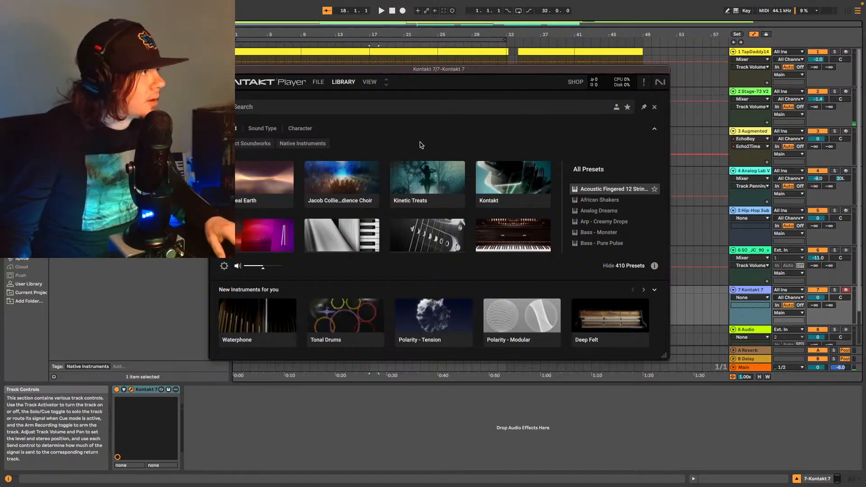
{"action": "left_click_drag", "start_coordinate": [577, 71], "coordinate": [634, 71]}
Load the "Stratus 3.5 FREE Modern Jazz" preset from the Kontakt library and close the plugin window.
{"action": "scroll", "coordinate": [676, 235], "scroll_direction": "down", "scroll_amount": 10}
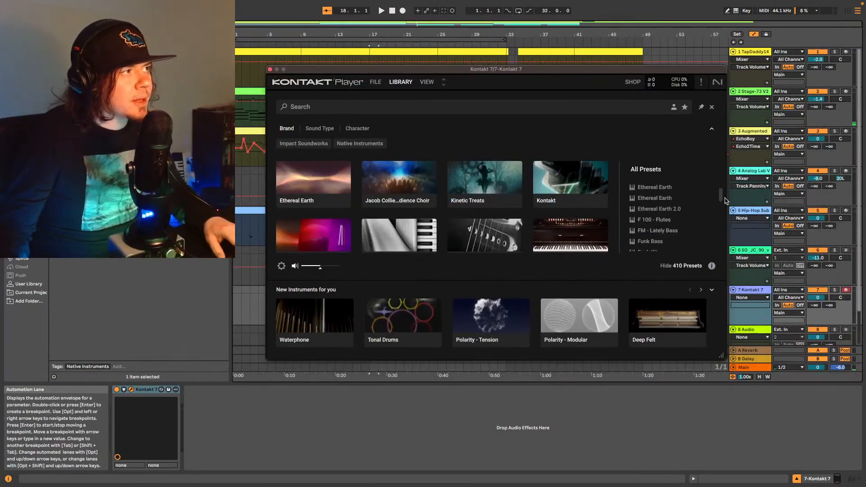
{"action": "left_click_drag", "start_coordinate": [720, 198], "coordinate": [724, 239]}
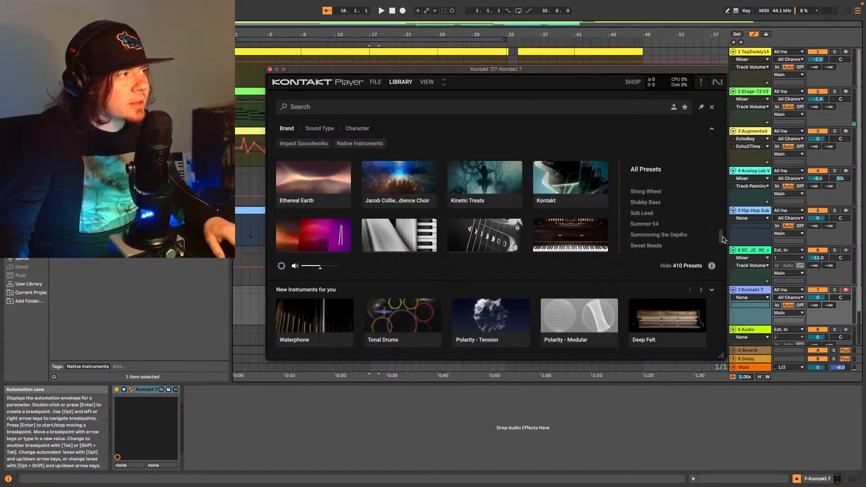
{"action": "scroll", "coordinate": [701, 233], "scroll_direction": "up", "scroll_amount": 4}
{"action": "scroll", "coordinate": [696, 229], "scroll_direction": "up", "scroll_amount": 4}
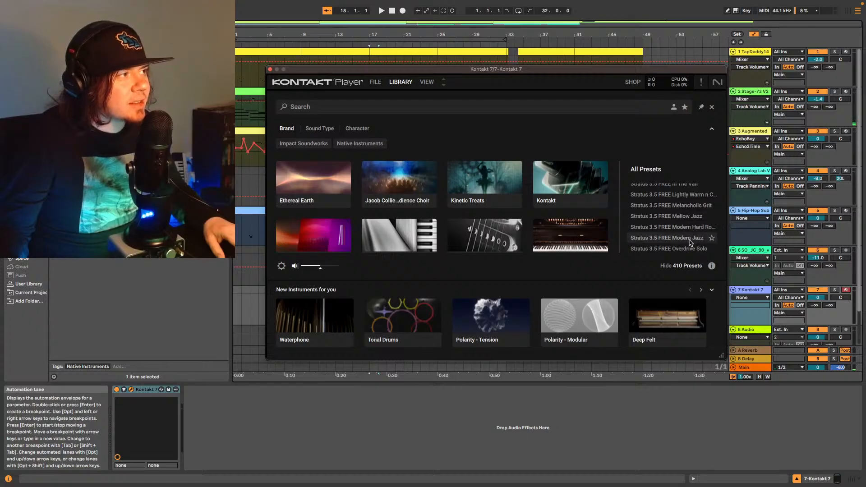
{"action": "left_click", "coordinate": [690, 243]}
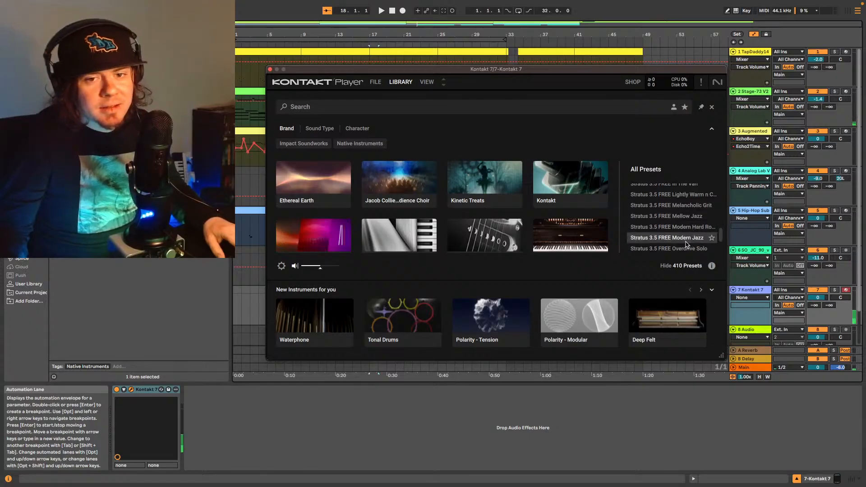
{"action": "double_click", "coordinate": [685, 242]}
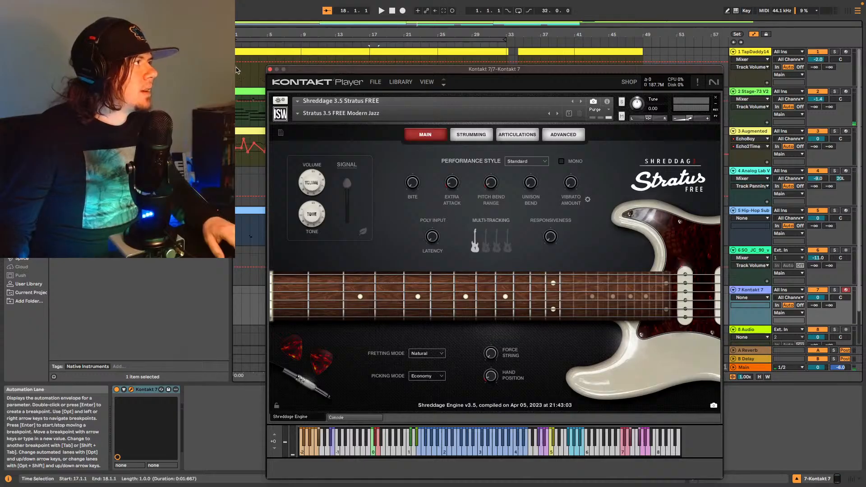
{"action": "left_click", "coordinate": [270, 70]}
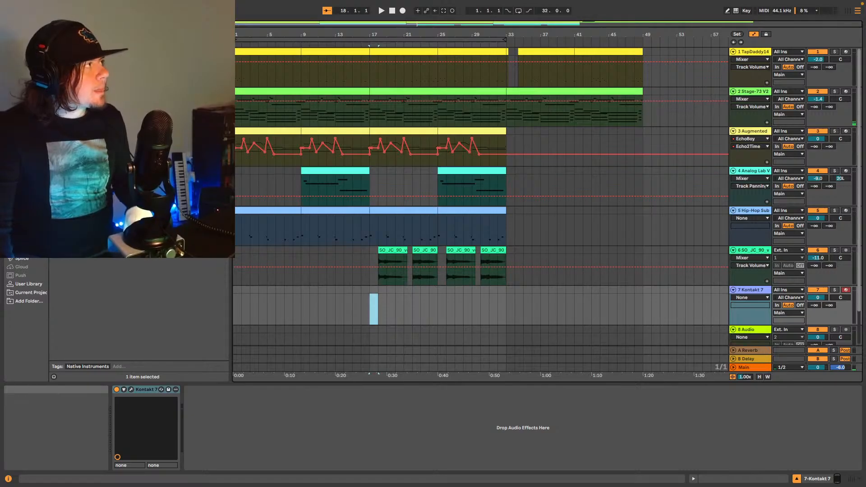
Search the browser for "guitar", add Guitar Rig 6 MFX after Kontakt 7, and load its Airverb preset.
{"action": "left_click", "coordinate": [113, 26]}
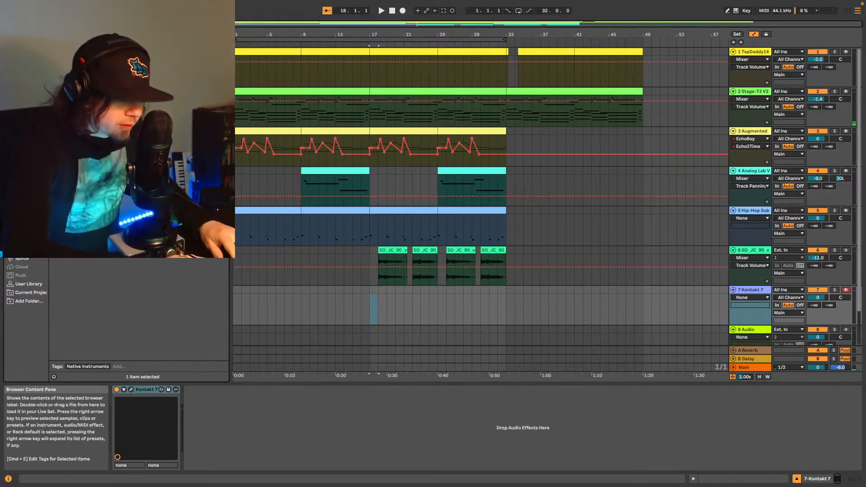
{"action": "type", "text": "guitar"}
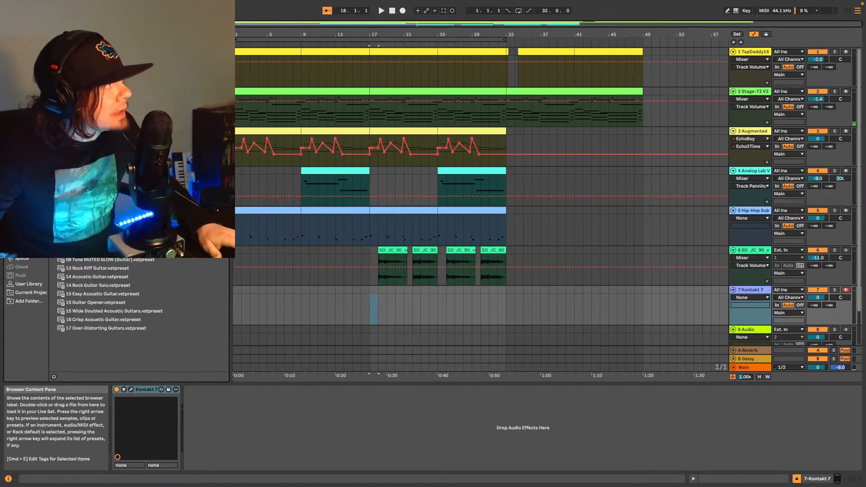
{"action": "left_click_drag", "start_coordinate": [197, 372], "coordinate": [257, 417]}
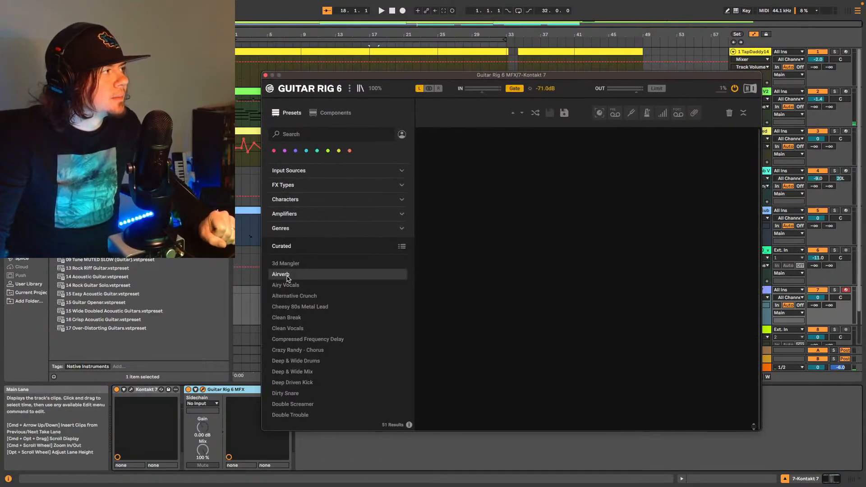
{"action": "left_click", "coordinate": [287, 275]}
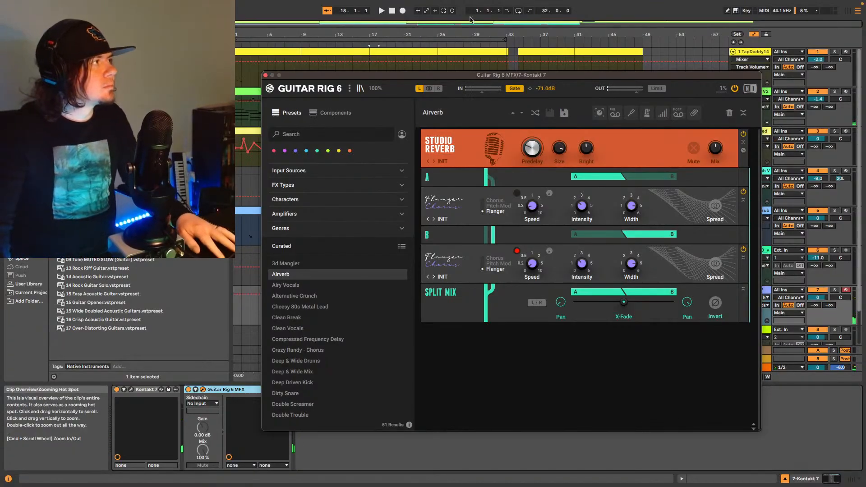
{"action": "left_click", "coordinate": [266, 76]}
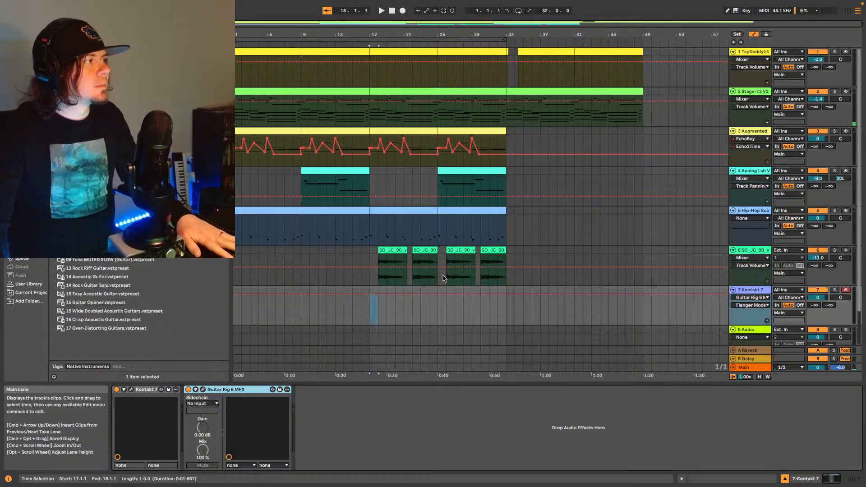
Capture the guitar part played during playback as a MIDI clip on track 7, and extend the clip's start back to bar 18.
{"action": "key", "text": "space"}
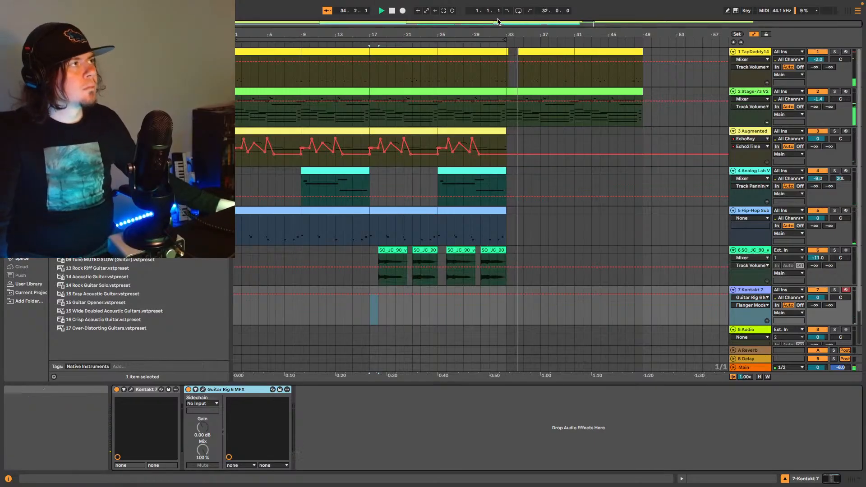
{"action": "left_click", "coordinate": [444, 10]}
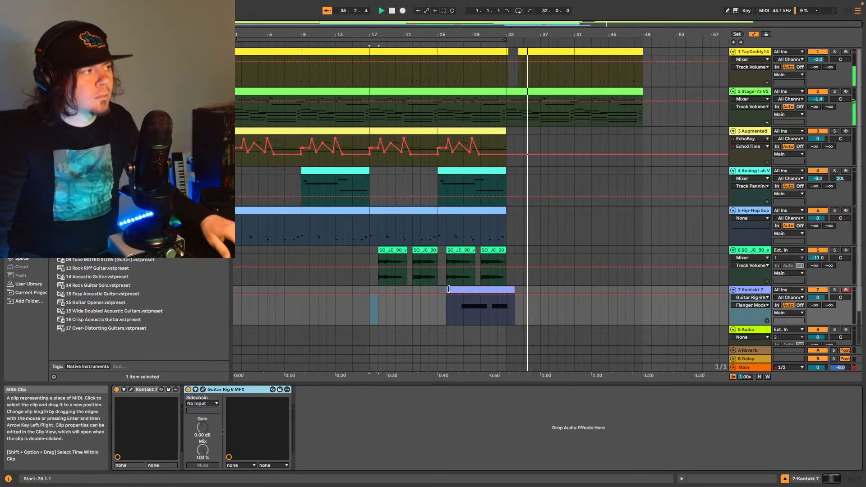
{"action": "key", "text": "space"}
{"action": "left_click_drag", "start_coordinate": [447, 290], "coordinate": [378, 289]}
{"action": "key", "text": "space"}
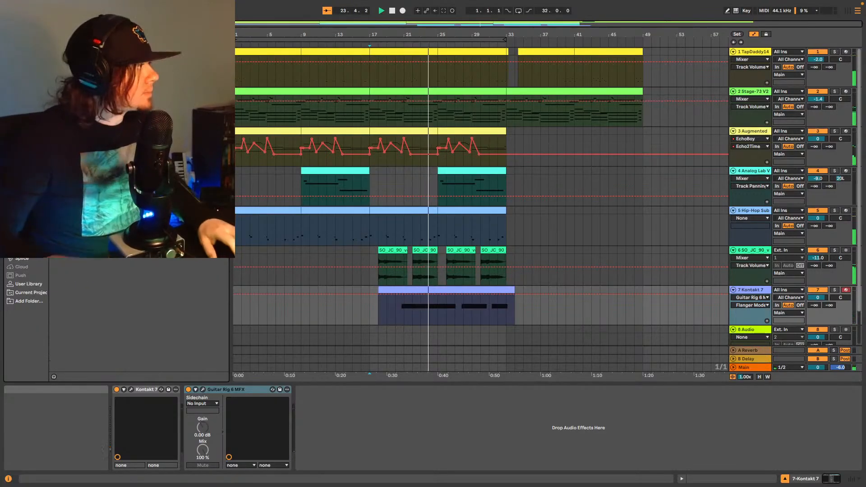
Add the UADx 1176 FET Compressor after Guitar Rig 6 MFX and adjust its input while playing the guitar clip from bar 20.
{"action": "left_click_drag", "start_coordinate": [113, 149], "coordinate": [351, 415]}
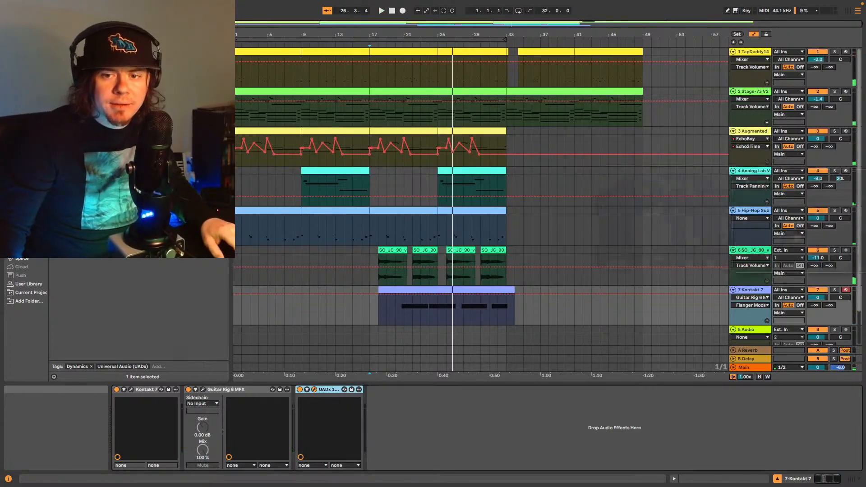
{"action": "left_click_drag", "start_coordinate": [496, 129], "coordinate": [330, 47]}
{"action": "key", "text": "space"}
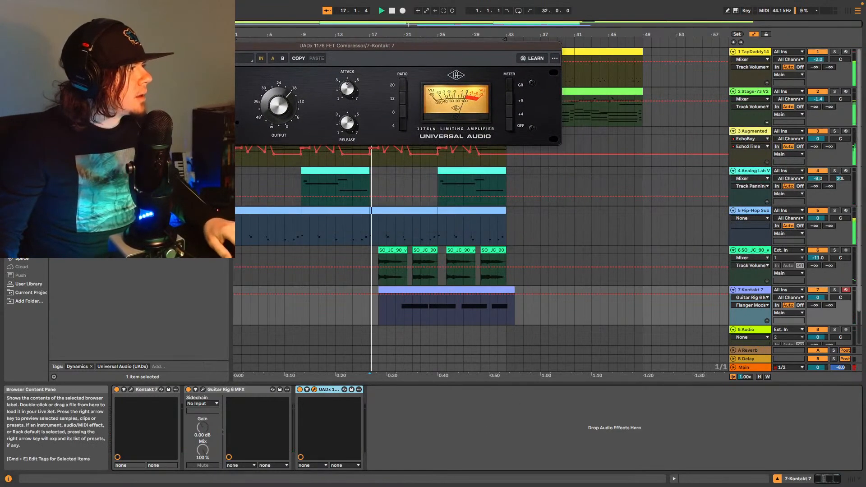
{"action": "left_click", "coordinate": [395, 317]}
{"action": "key", "text": "space"}
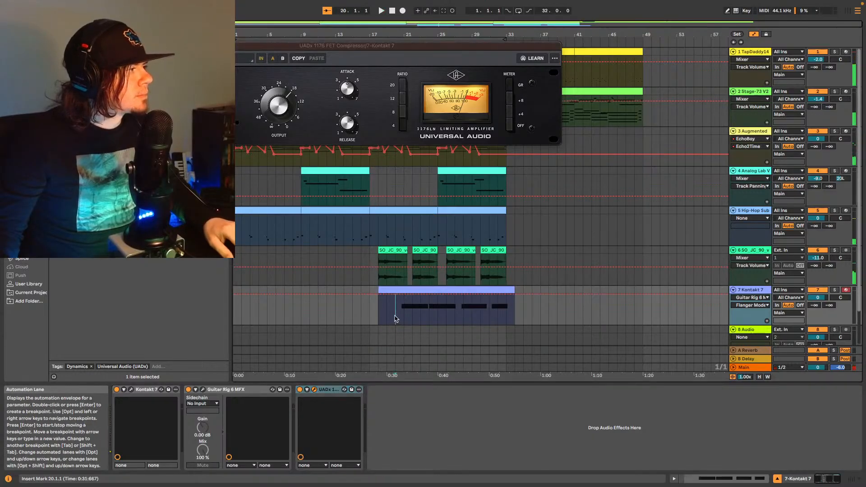
{"action": "key", "text": "space"}
{"action": "left_click_drag", "start_coordinate": [195, 106], "coordinate": [195, 102]}
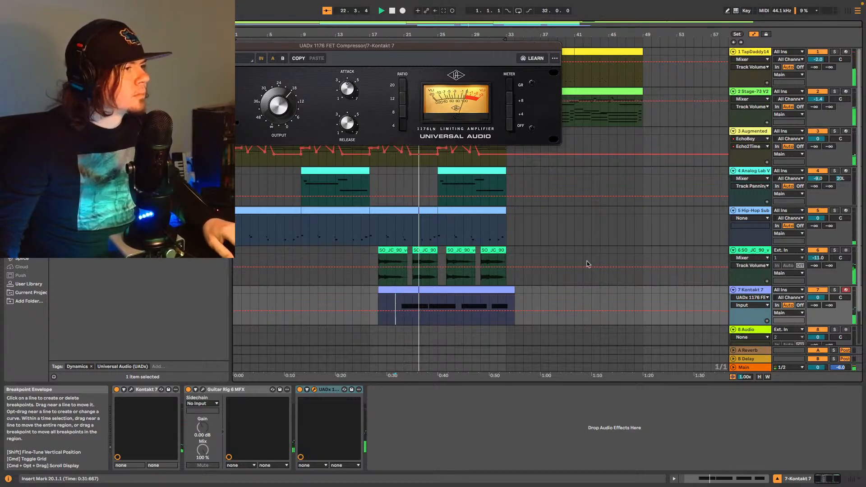
Set the Kontakt 7 track volume to -8.0 dB and hide the open plugin window.
{"action": "left_click", "coordinate": [817, 297]}
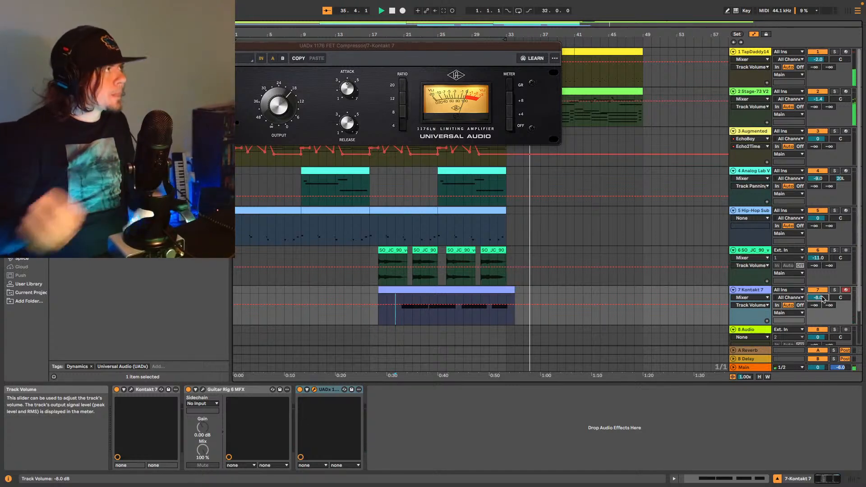
{"action": "key", "text": "super+alt+p"}
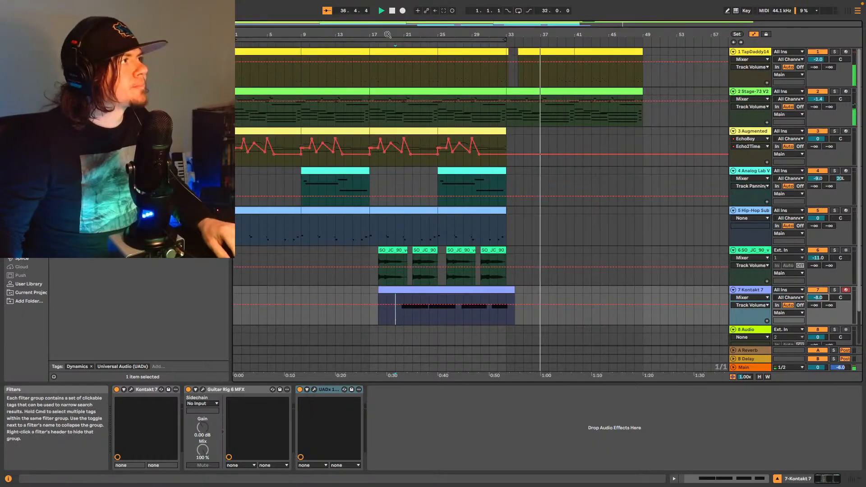
Stop playback and set the arrangement loop to the 16 bars from bar 33 to bar 49.
{"action": "left_click", "coordinate": [508, 40]}
{"action": "left_click_drag", "start_coordinate": [507, 41], "coordinate": [535, 40]}
{"action": "key", "text": "space"}
{"action": "left_click_drag", "start_coordinate": [371, 40], "coordinate": [507, 39]}
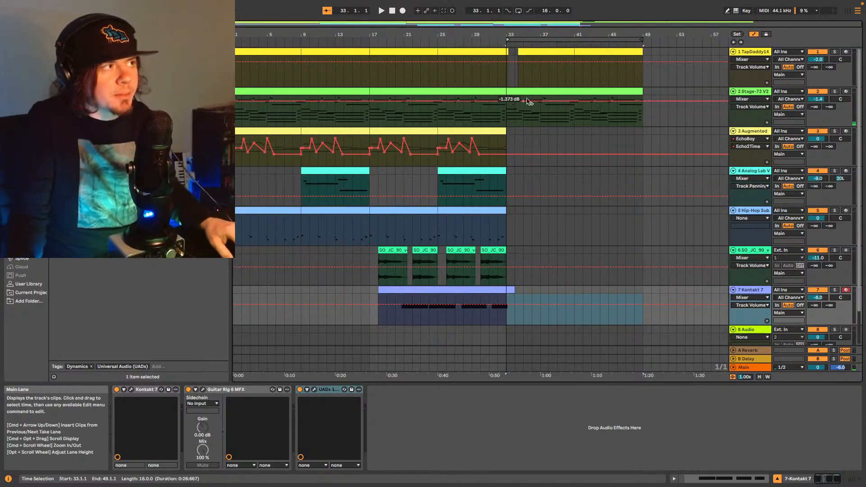
Insert a new MIDI track below the Kontakt 7 track.
{"action": "scroll", "coordinate": [710, 173], "scroll_direction": "down", "scroll_amount": 2}
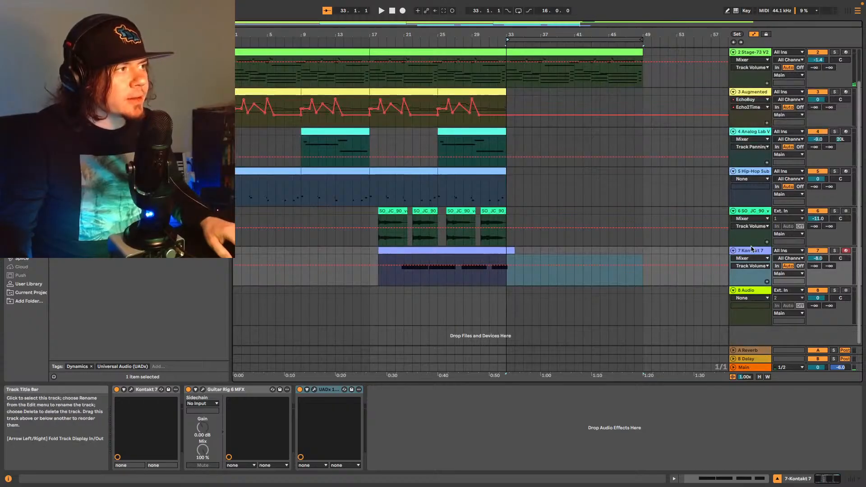
{"action": "key", "text": "super+shift+t"}
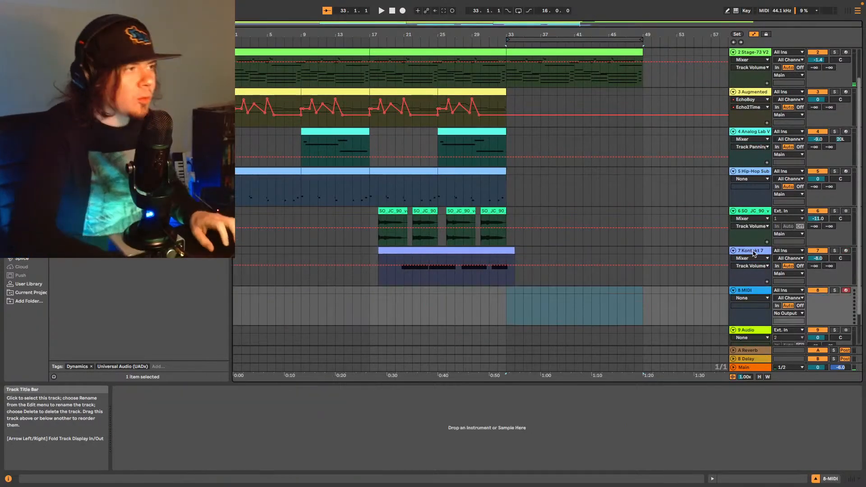
Open the Cymatics Mirage Lofi One Shot Collection in the User Library, turn on sample preview, and browse its bell, instrument and key samples.
{"action": "left_click", "coordinate": [18, 283]}
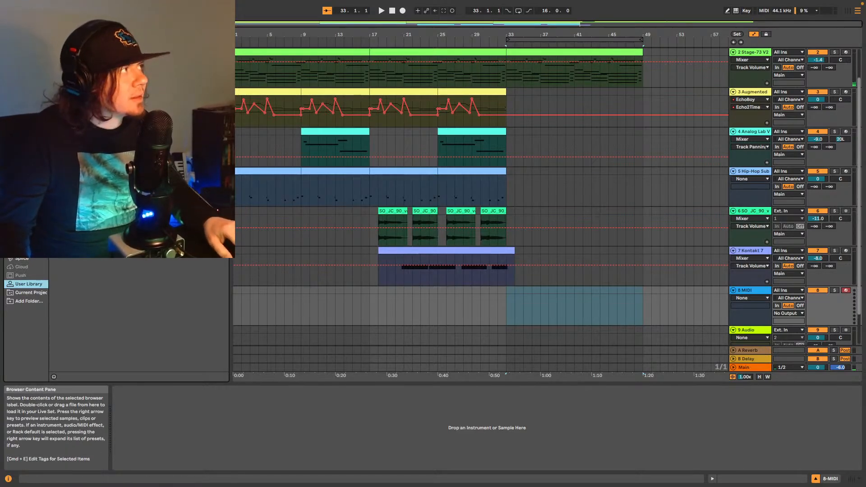
{"action": "left_click", "coordinate": [224, 26]}
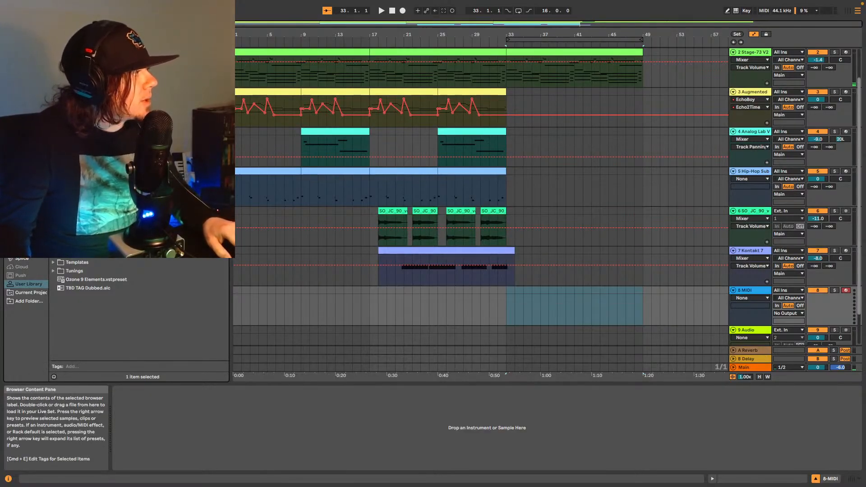
{"action": "scroll", "coordinate": [135, 311], "scroll_direction": "up", "scroll_amount": 5}
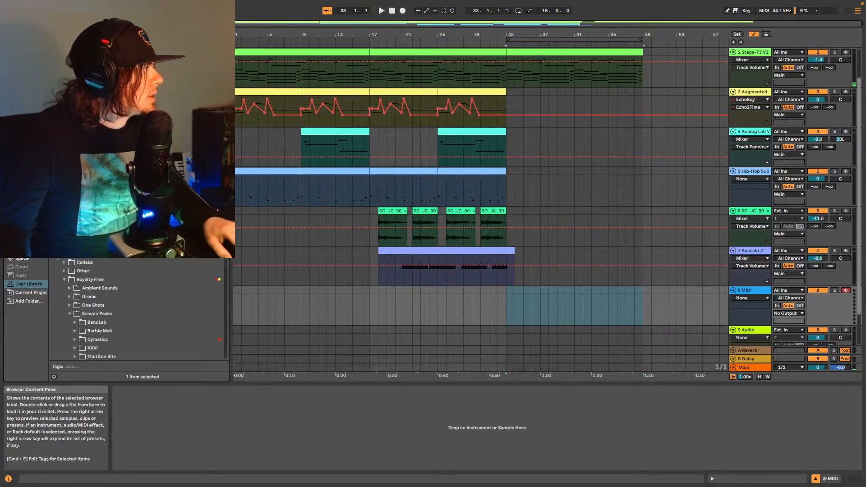
{"action": "scroll", "coordinate": [100, 327], "scroll_direction": "down", "scroll_amount": 4}
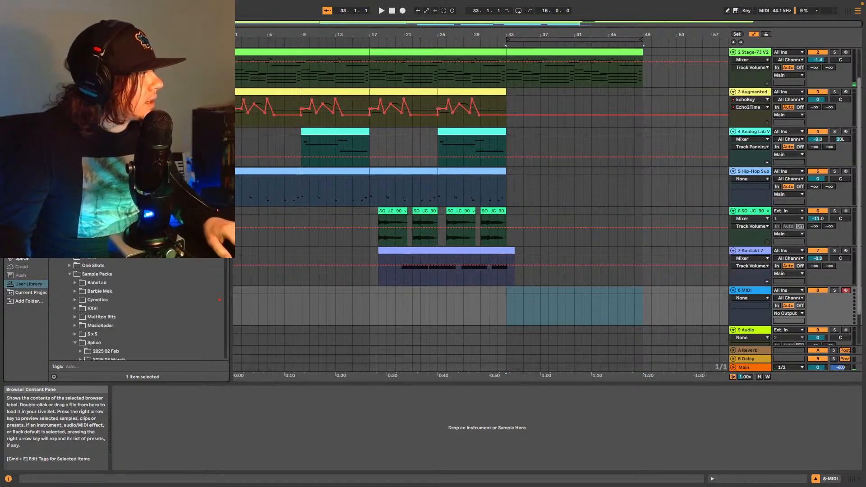
{"action": "left_click", "coordinate": [69, 266]}
{"action": "scroll", "coordinate": [114, 311], "scroll_direction": "down", "scroll_amount": 8}
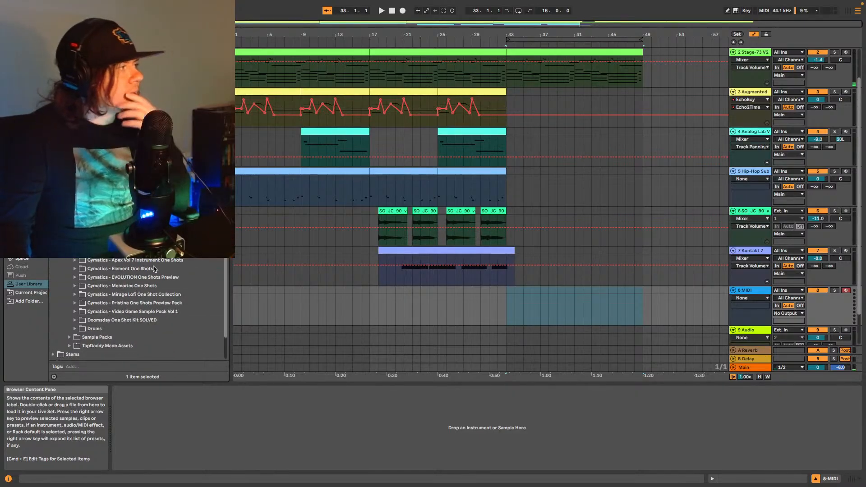
{"action": "left_click", "coordinate": [75, 295]}
{"action": "scroll", "coordinate": [136, 310], "scroll_direction": "down", "scroll_amount": 5}
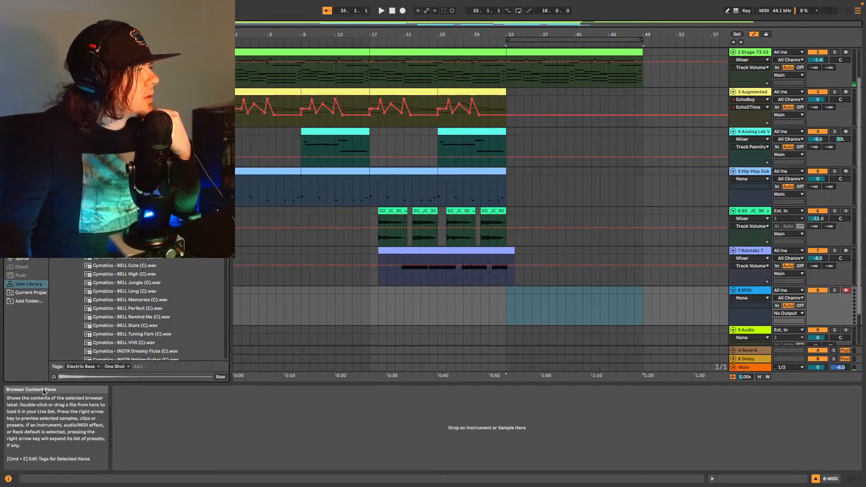
{"action": "left_click", "coordinate": [54, 377]}
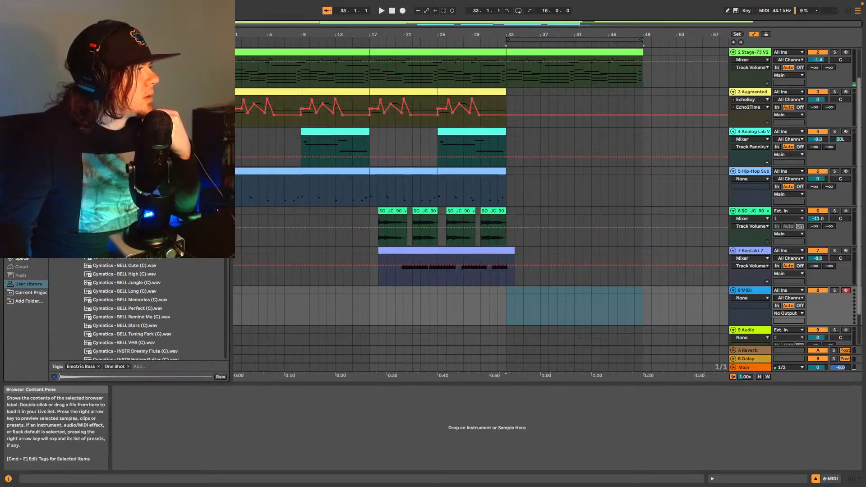
{"action": "scroll", "coordinate": [138, 299], "scroll_direction": "down", "scroll_amount": 4}
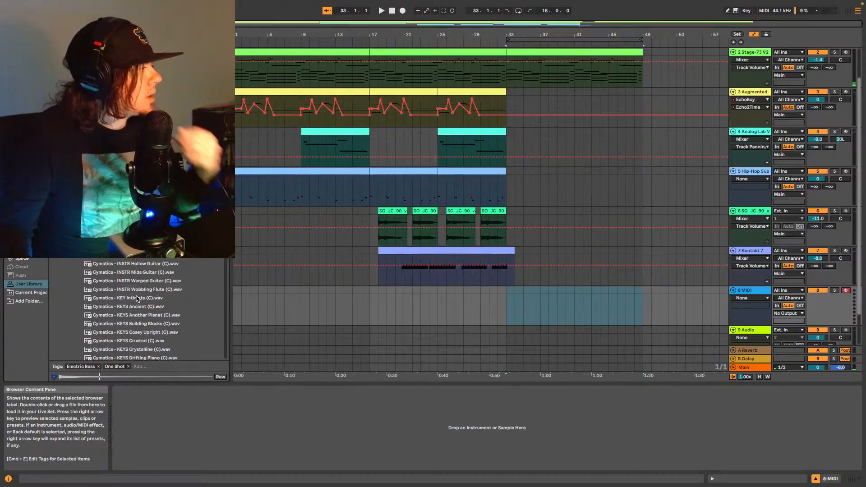
Audition the KEYS Crystalline, INSTR Wobbling Flute and INSTR Warped Guitar one-shots in the Cymatics collection.
{"action": "left_click", "coordinate": [140, 349]}
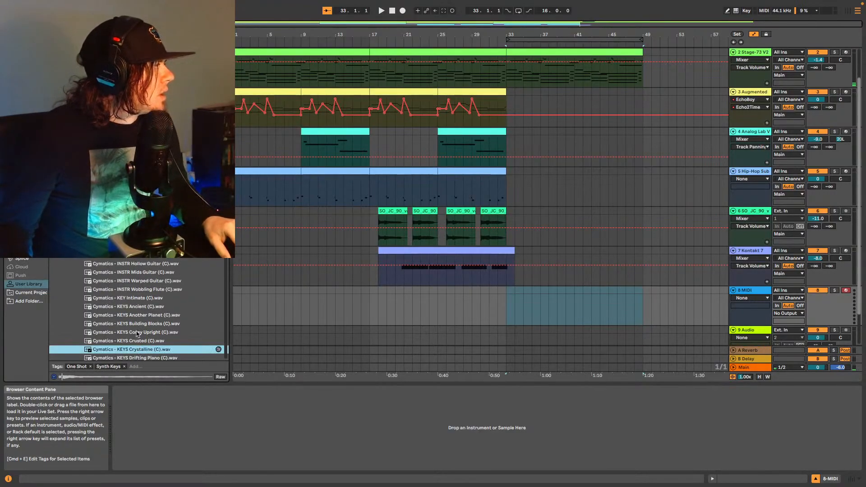
{"action": "left_click", "coordinate": [132, 289]}
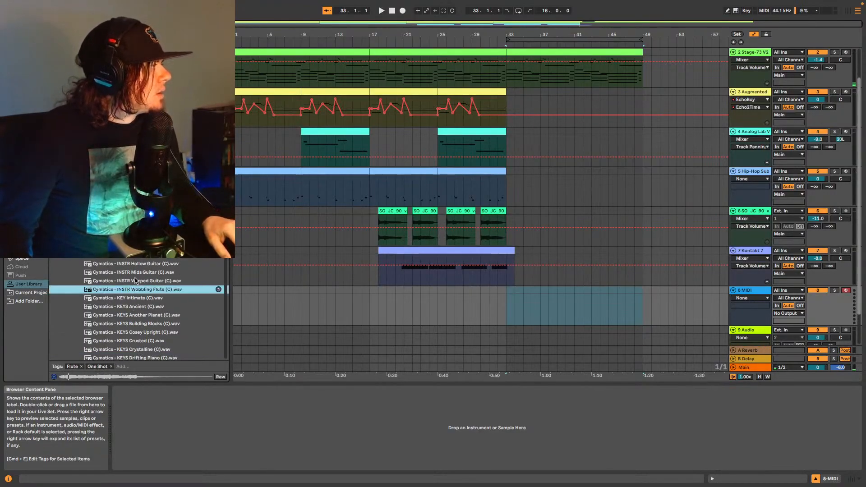
{"action": "key", "text": "Up"}
{"action": "key", "text": "Up"}
{"action": "left_click", "coordinate": [140, 283]}
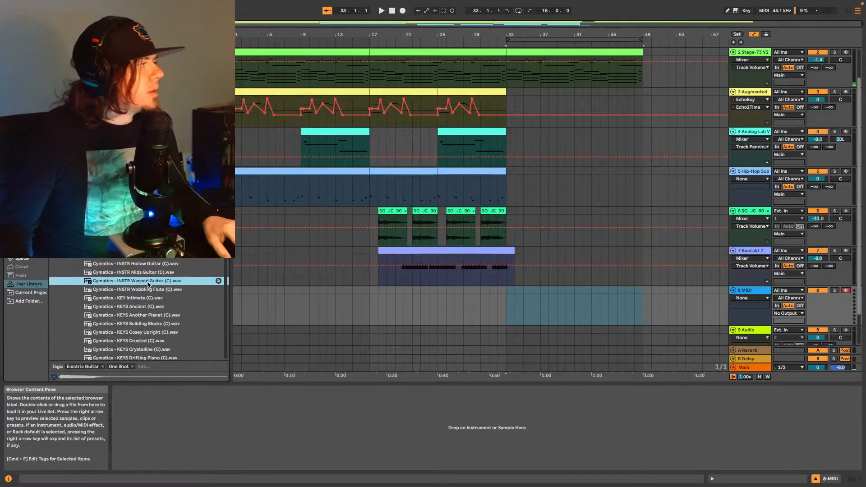
Load the Cymatics INSTR Warped Guitar one-shot as an instrument on the empty MIDI track below Kontakt 7.
{"action": "left_click", "coordinate": [751, 292]}
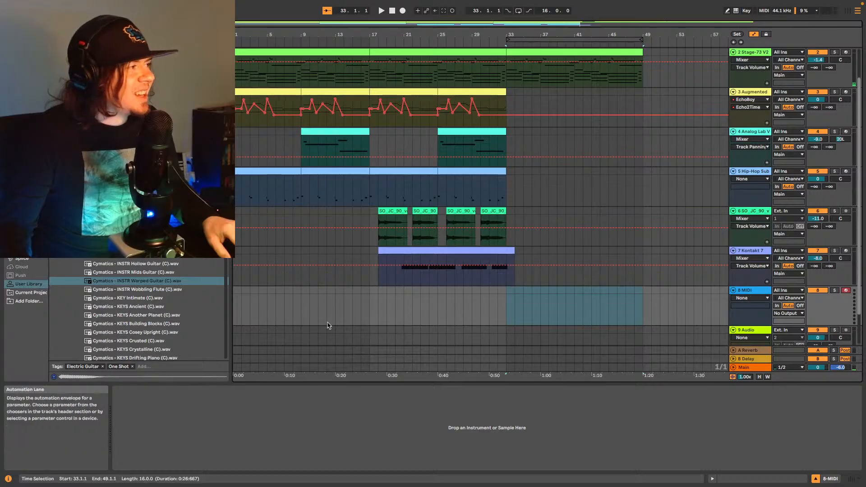
{"action": "key", "text": "space"}
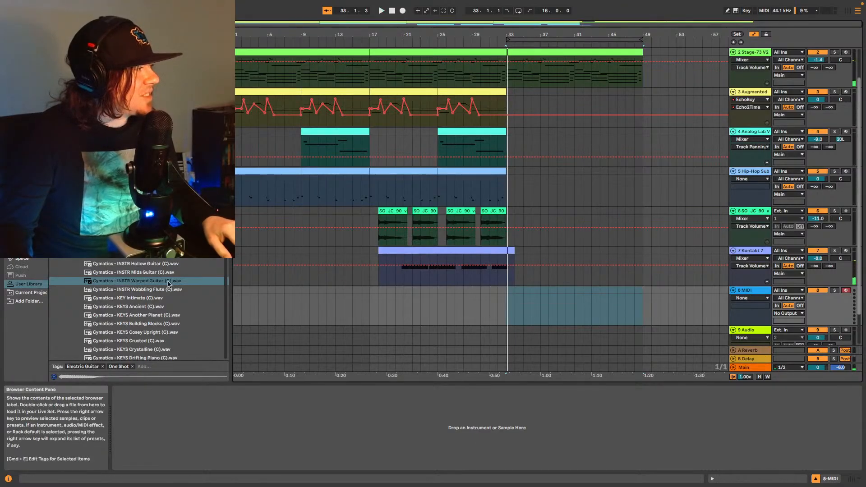
{"action": "left_click_drag", "start_coordinate": [141, 282], "coordinate": [247, 406]}
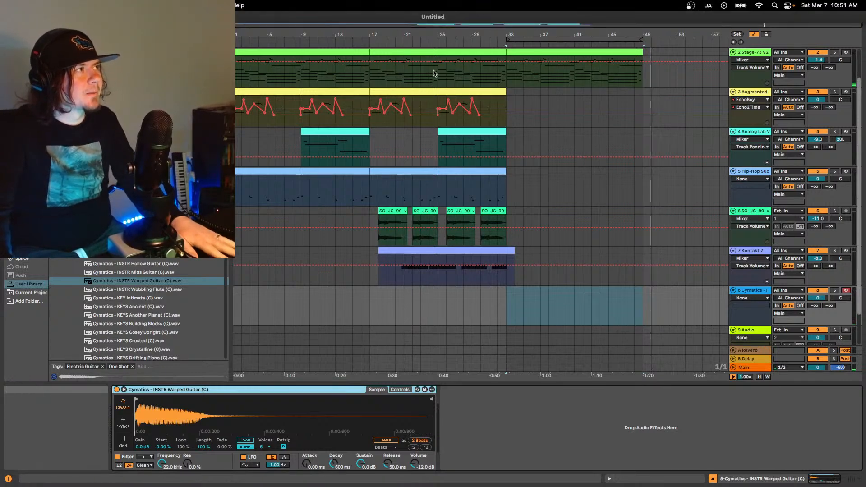
Capture the played MIDI notes on the Warped Guitar track and trim the clip to bars 38 to 43.
{"action": "left_click", "coordinate": [444, 10]}
{"action": "left_click_drag", "start_coordinate": [599, 291], "coordinate": [549, 291]}
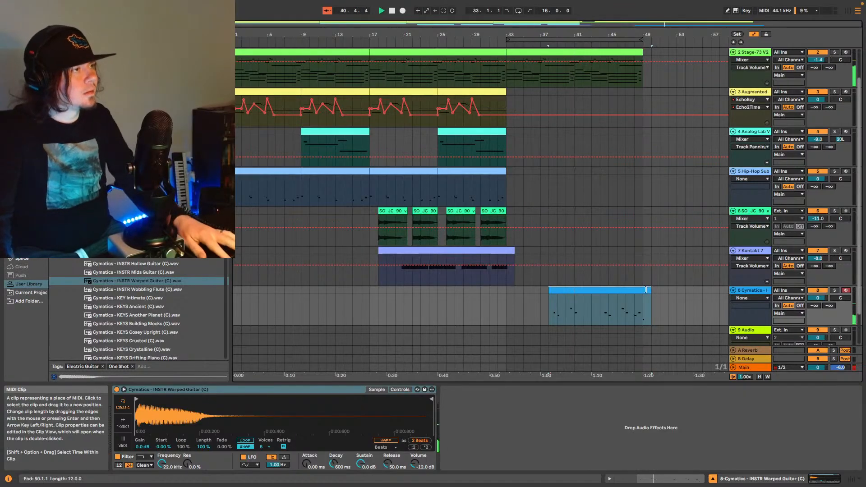
{"action": "left_click_drag", "start_coordinate": [648, 290], "coordinate": [591, 290]}
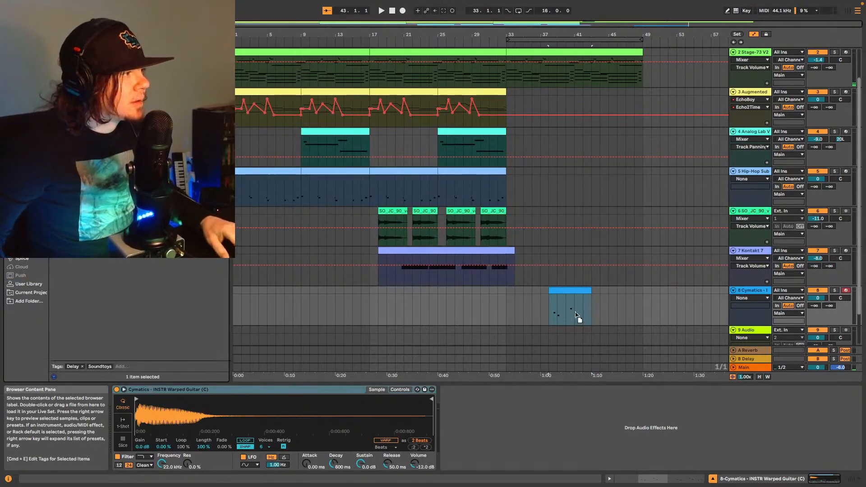
Add the EchoBoy delay to the Warped Guitar track and play back its clip.
{"action": "left_click_drag", "start_coordinate": [576, 314], "coordinate": [576, 315]}
{"action": "key", "text": "space"}
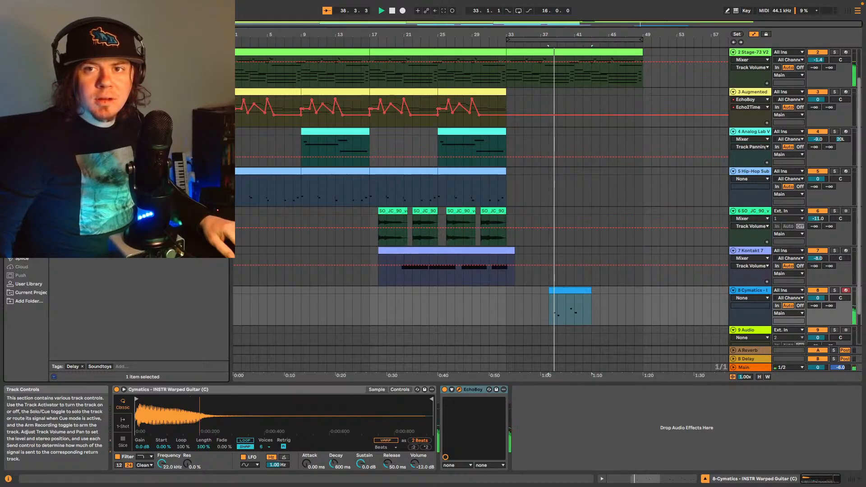
{"action": "key", "text": "space"}
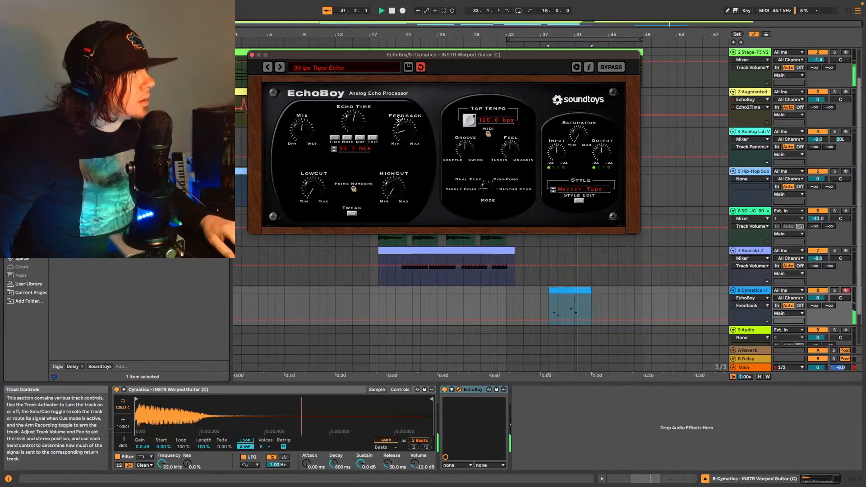
Compare the EchoBoy presets AnaLogged and DarkEchoCan, keep AnaLogged, close the plugin window and stop playback.
{"action": "left_click", "coordinate": [279, 67]}
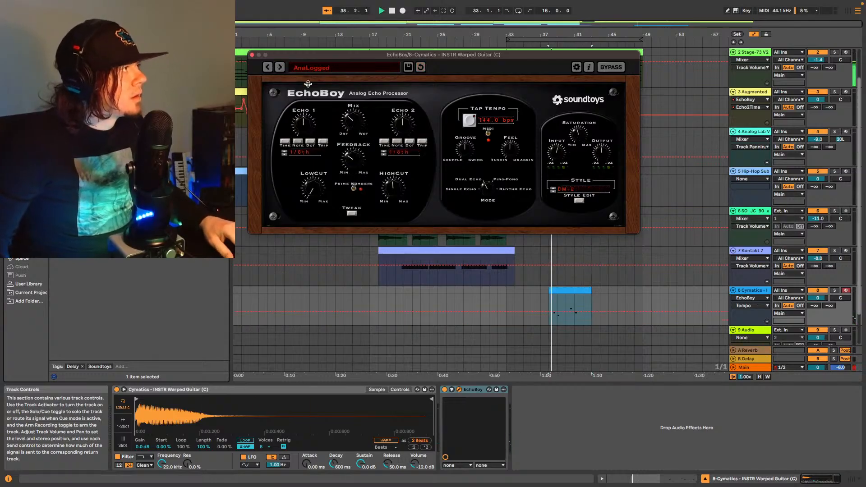
{"action": "left_click", "coordinate": [281, 67]}
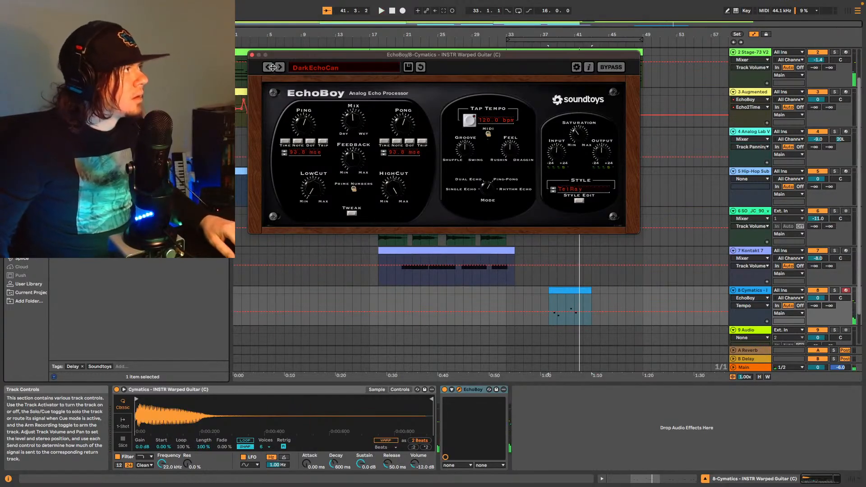
{"action": "left_click", "coordinate": [273, 67]}
{"action": "key", "text": "space"}
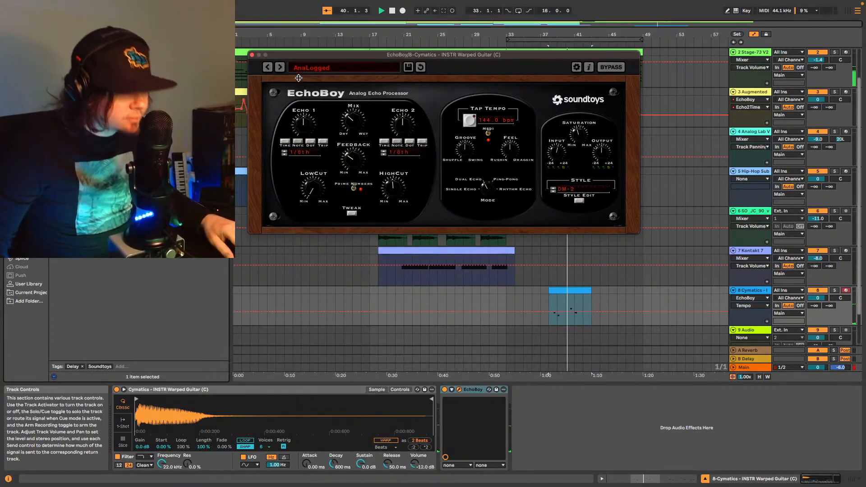
{"action": "left_click", "coordinate": [252, 54]}
{"action": "key", "text": "space"}
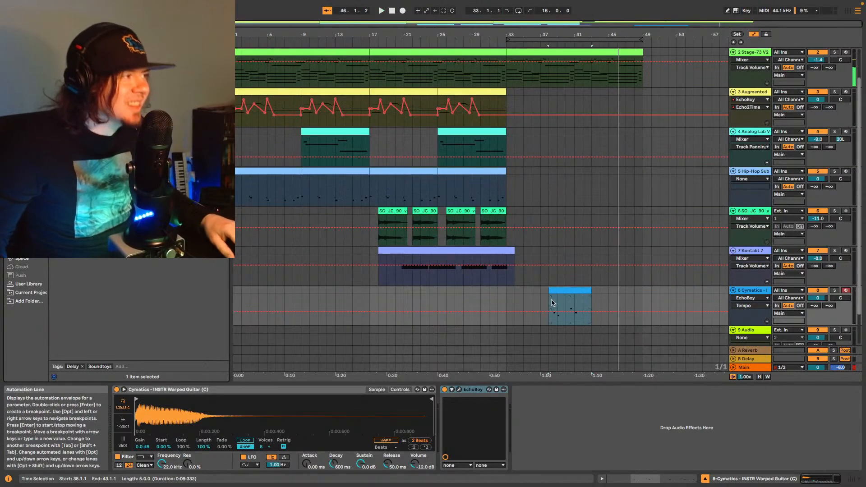
Listen to the Warped Guitar clip from bar 38, paste a copy of it at bar 45 and play the copy.
{"action": "left_click", "coordinate": [549, 303]}
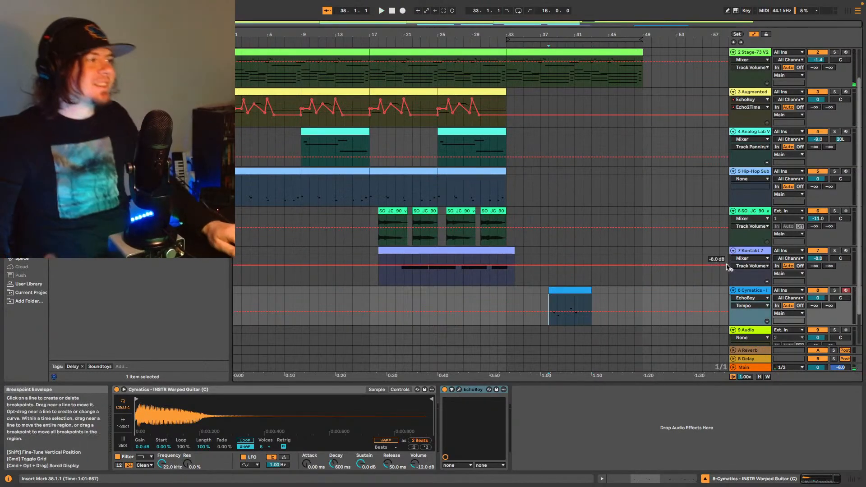
{"action": "key", "text": "space"}
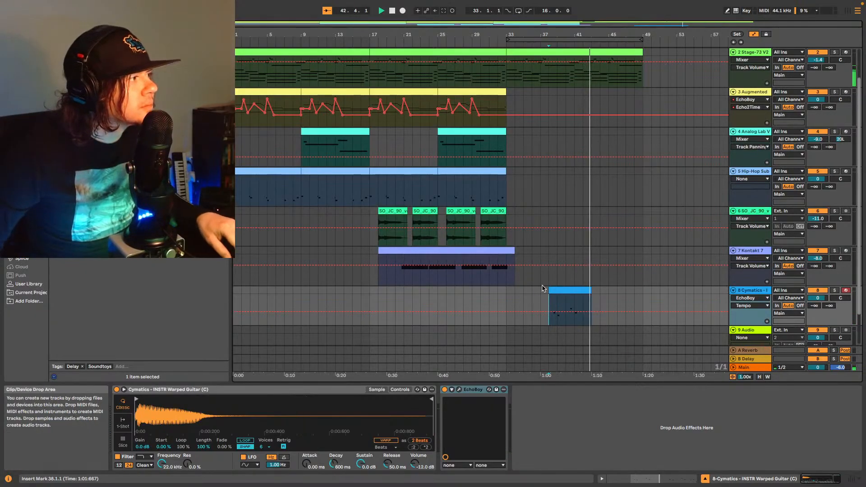
{"action": "left_click", "coordinate": [561, 290]}
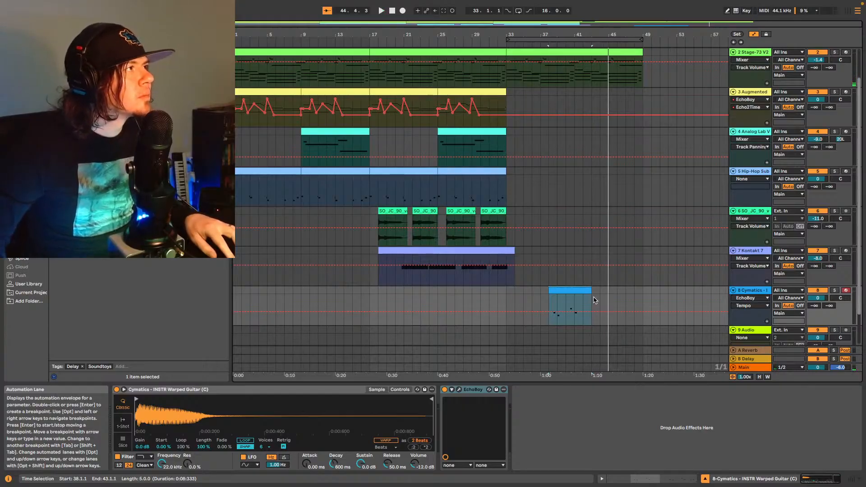
{"action": "key", "text": "space"}
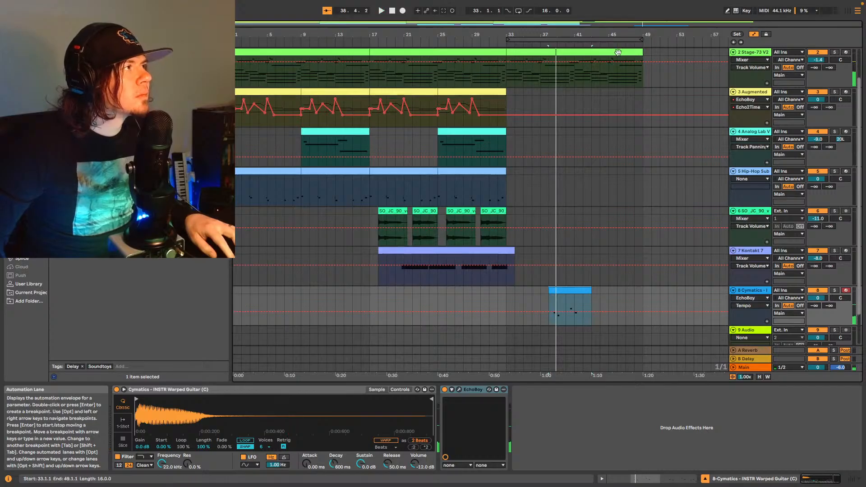
{"action": "left_click", "coordinate": [604, 44]}
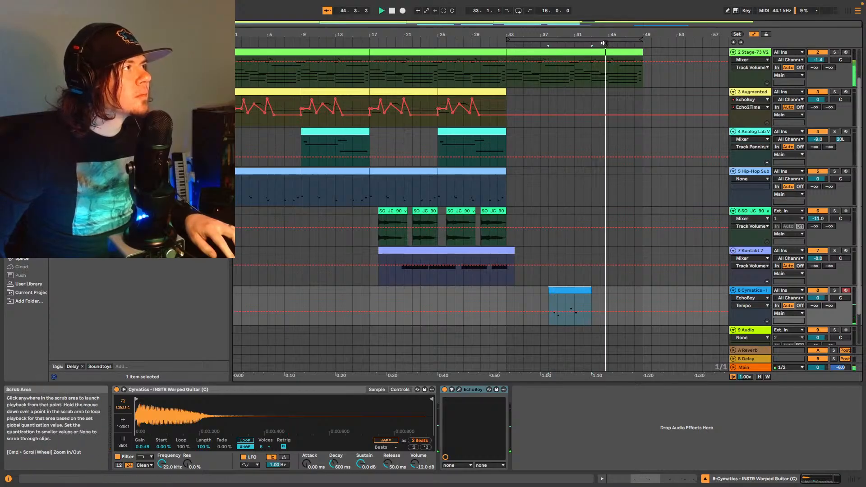
{"action": "left_click", "coordinate": [608, 305]}
{"action": "key", "text": "super+v"}
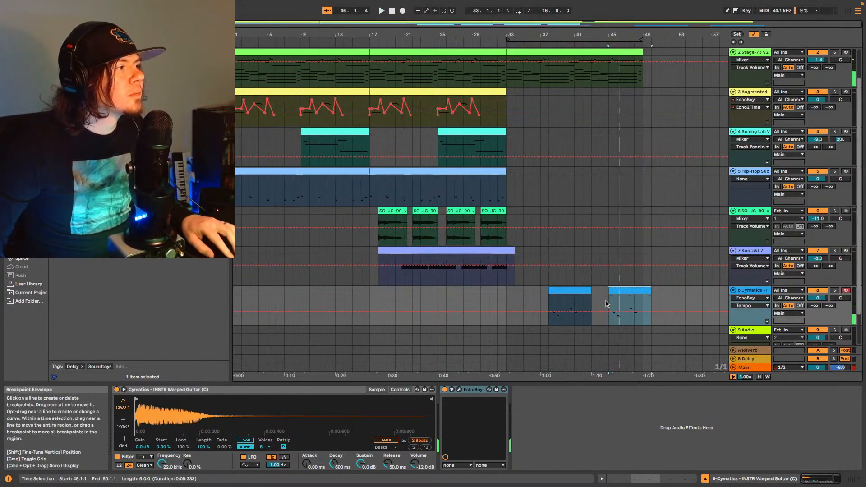
{"action": "key", "text": "space"}
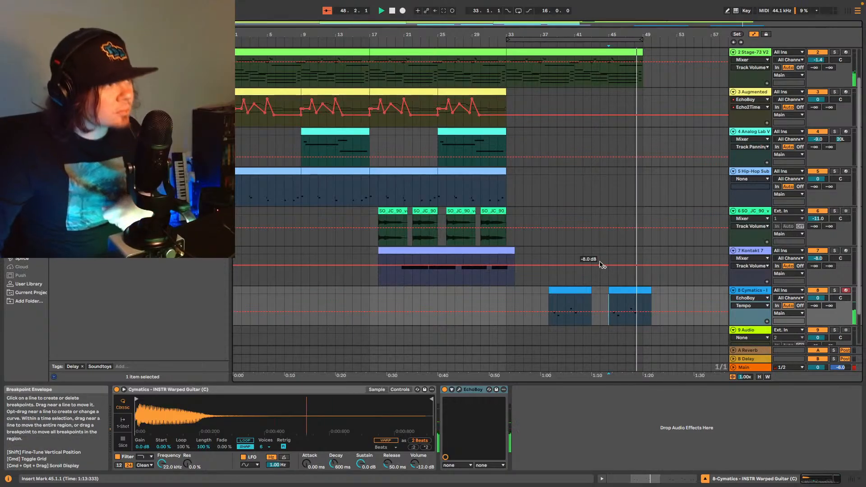
{"action": "key", "text": "space"}
{"action": "scroll", "coordinate": [724, 275], "scroll_direction": "down", "scroll_amount": 1}
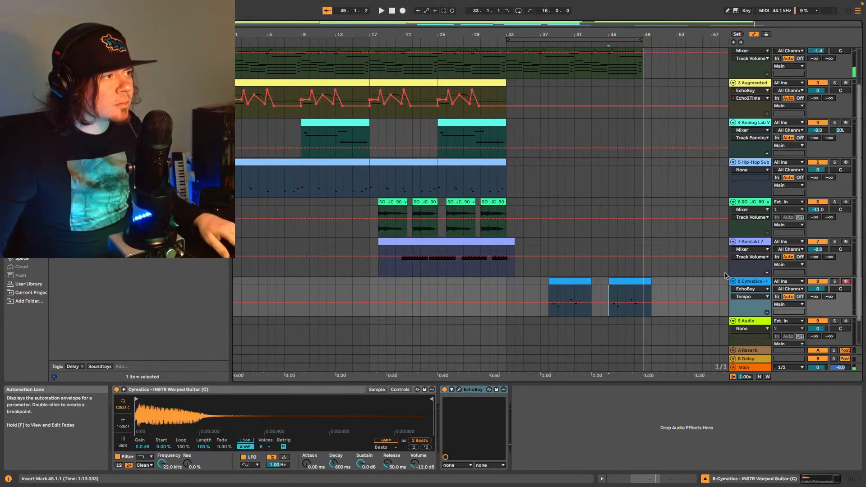
{"action": "scroll", "coordinate": [725, 275], "scroll_direction": "down", "scroll_amount": 3}
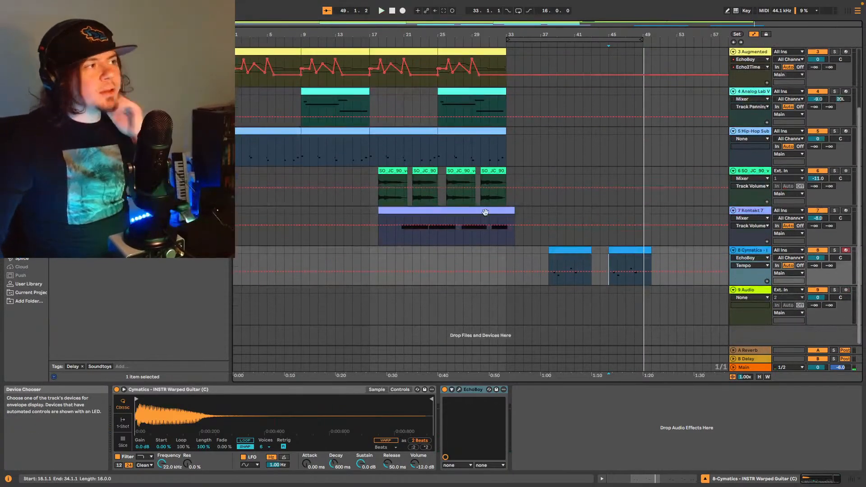
{"action": "left_click", "coordinate": [755, 251]}
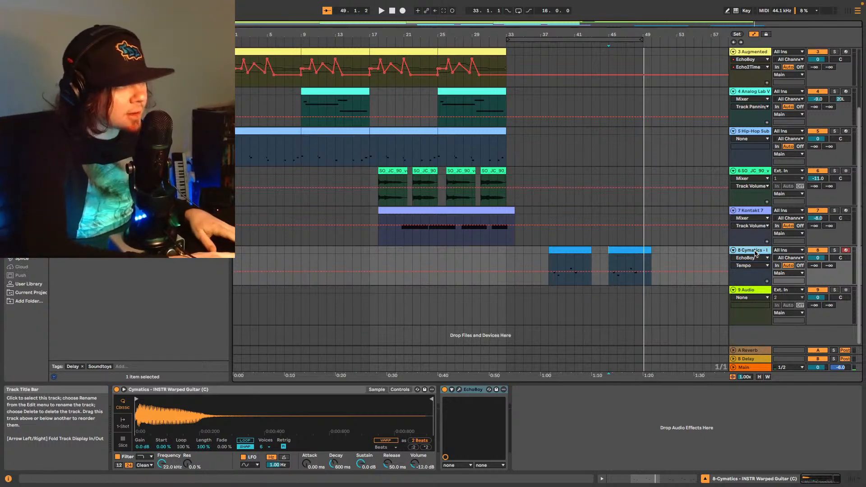
{"action": "key", "text": "ctrl+t"}
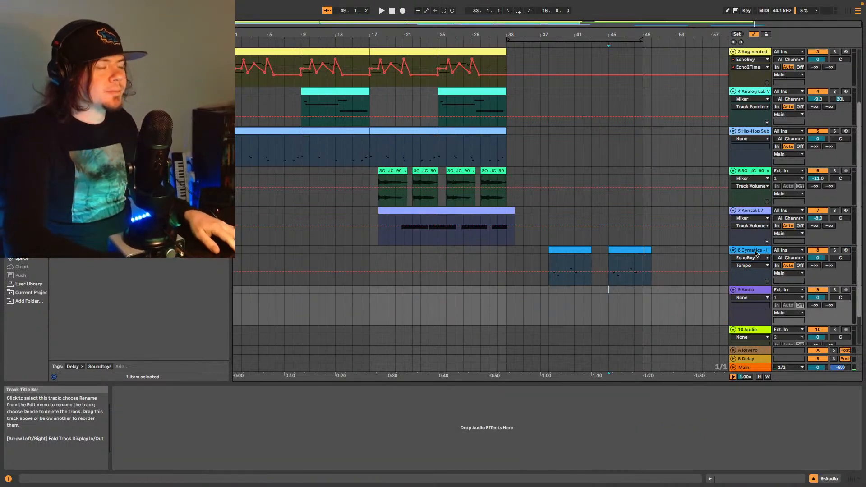
{"action": "key", "text": "Delete"}
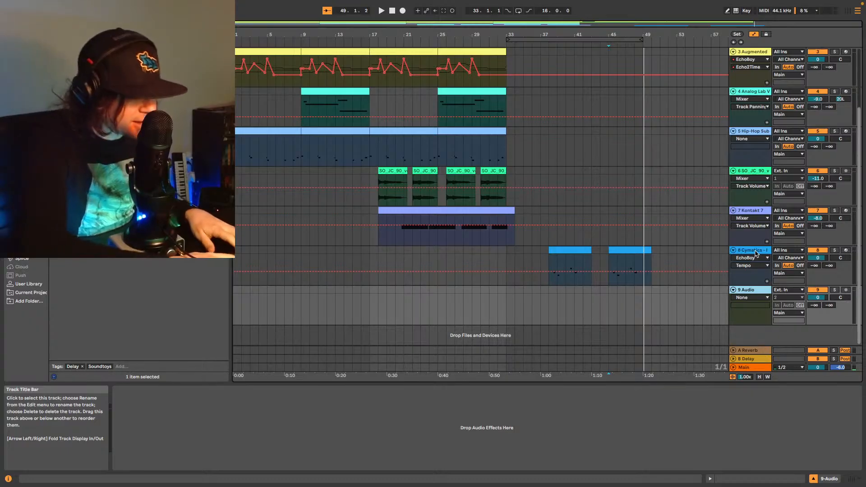
Insert a new MIDI track and place it directly below the Warped Guitar track.
{"action": "key", "text": "ctrl+shift+t"}
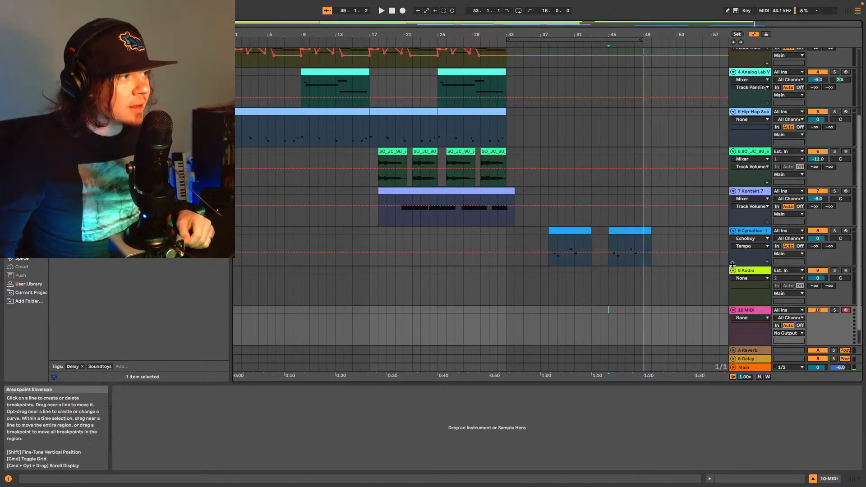
{"action": "left_click_drag", "start_coordinate": [752, 311], "coordinate": [750, 271]}
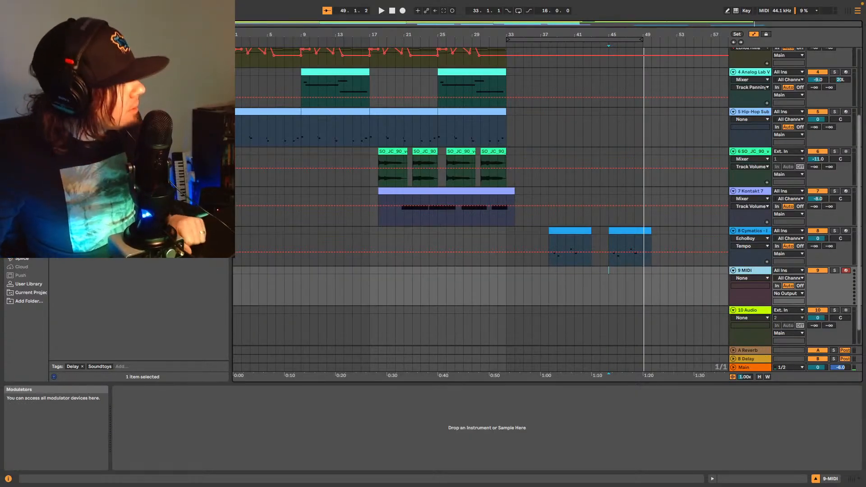
Bring the User Library's Cymatics one-shot samples back up in the browser.
{"action": "left_click", "coordinate": [25, 152]}
{"action": "scroll", "coordinate": [90, 203], "scroll_direction": "down", "scroll_amount": 3}
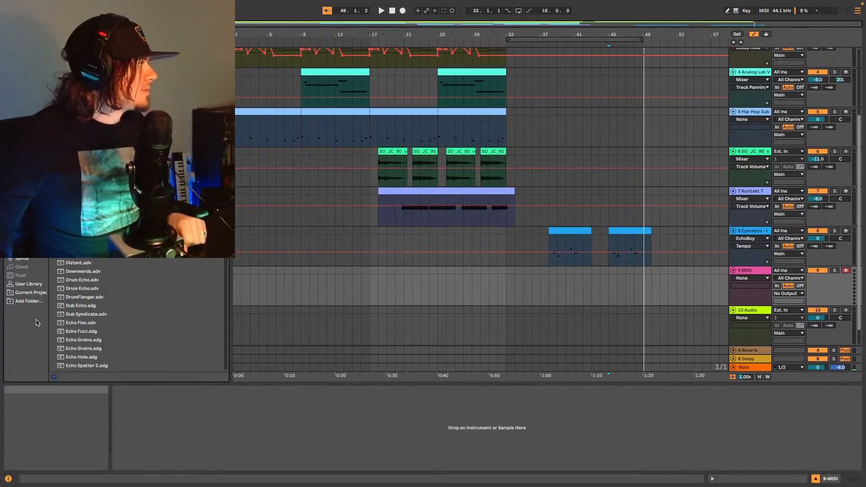
{"action": "left_click", "coordinate": [28, 283]}
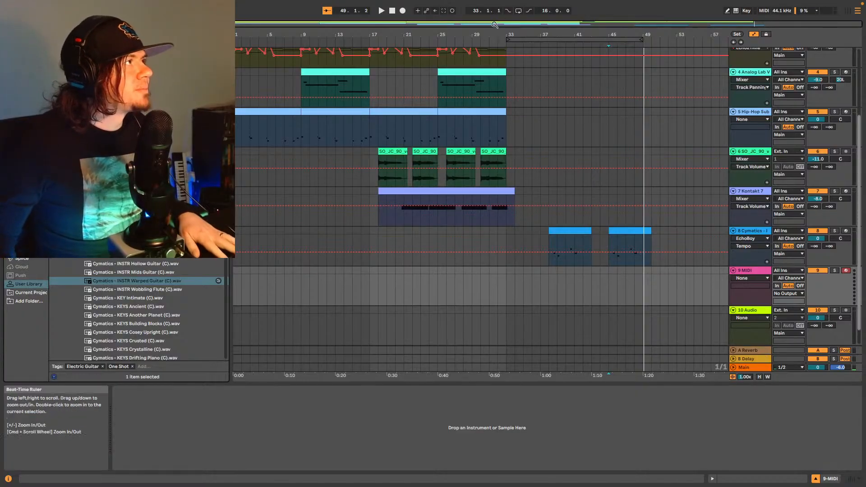
Turn on the arrangement loop and start playback from bar 33.
{"action": "left_click", "coordinate": [518, 10]}
{"action": "left_click", "coordinate": [506, 294]}
{"action": "key", "text": "space"}
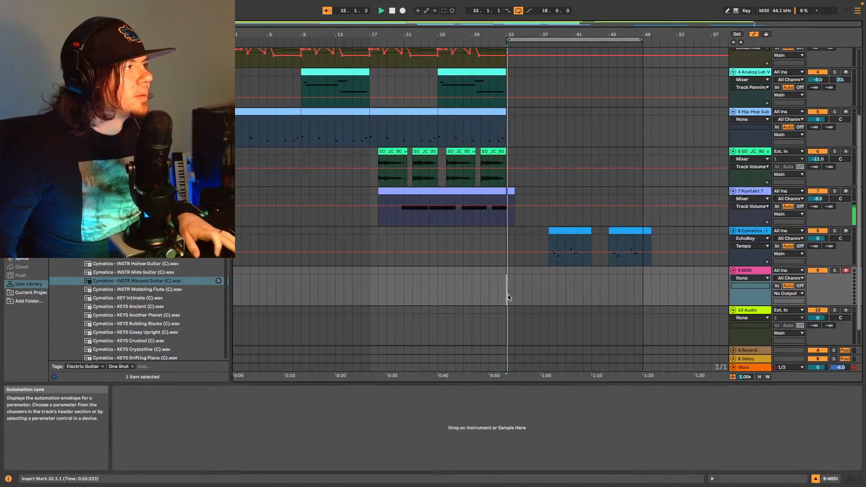
Preview the Cymatics guitar, flute and keys samples, and load KEYS Another Planet (C) onto the new MIDI track.
{"action": "left_click", "coordinate": [126, 272]}
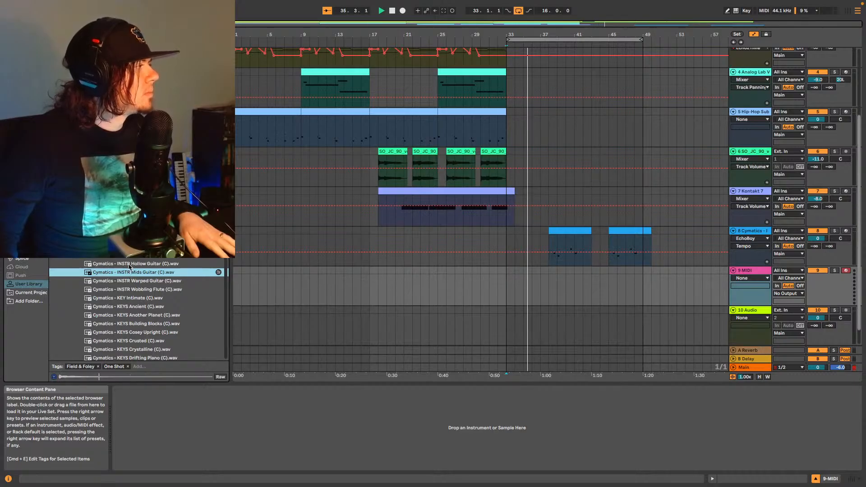
{"action": "left_click", "coordinate": [133, 264]}
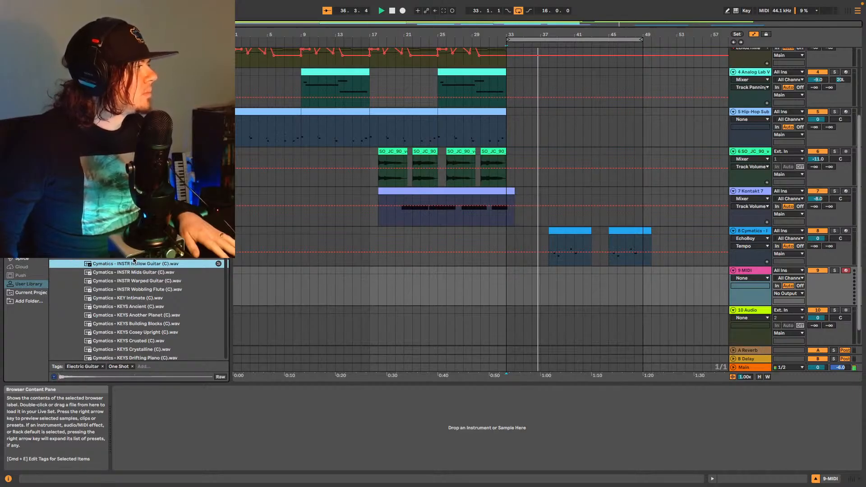
{"action": "left_click", "coordinate": [134, 257]}
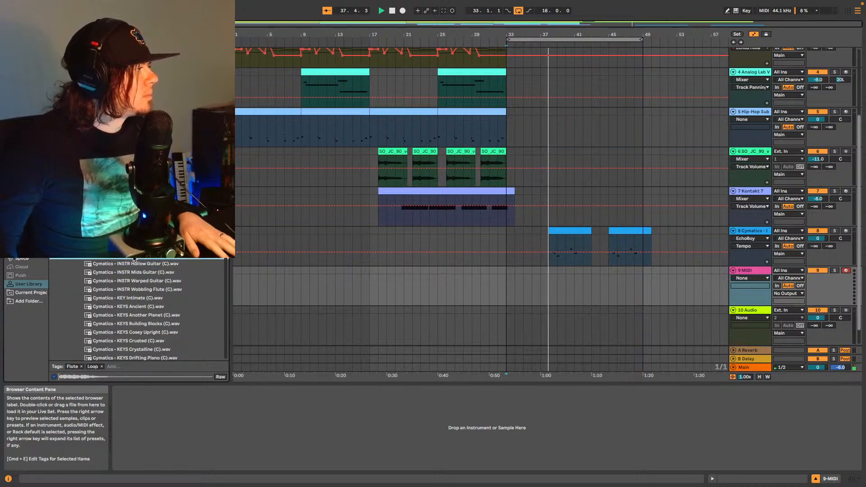
{"action": "left_click", "coordinate": [148, 316]}
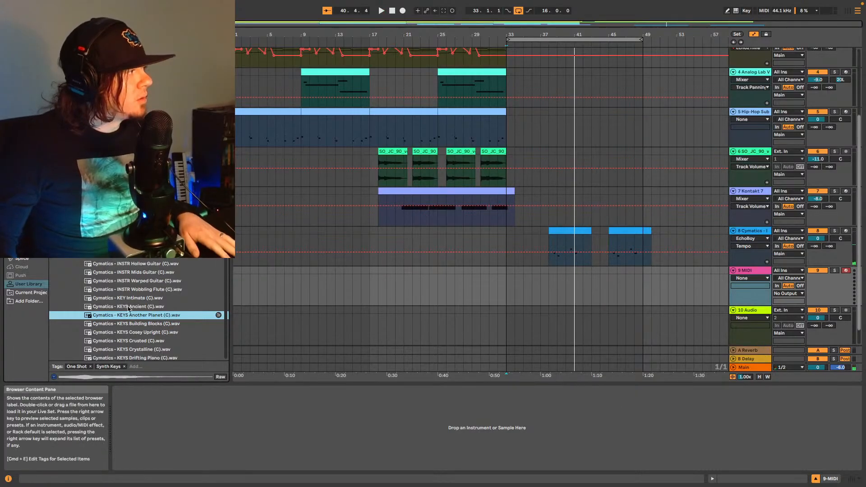
{"action": "left_click_drag", "start_coordinate": [245, 428], "coordinate": [247, 427]}
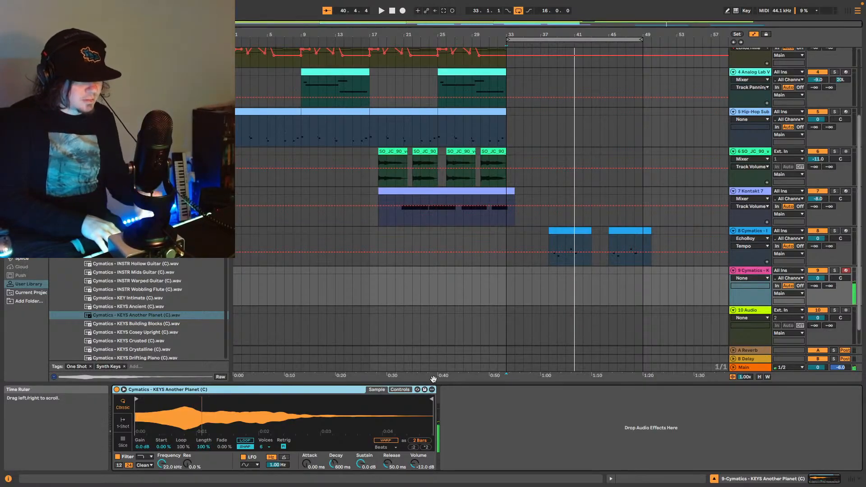
Capture the played Another Planet notes as a MIDI clip at bar 37 and play it back from bar 33.
{"action": "key", "text": "space"}
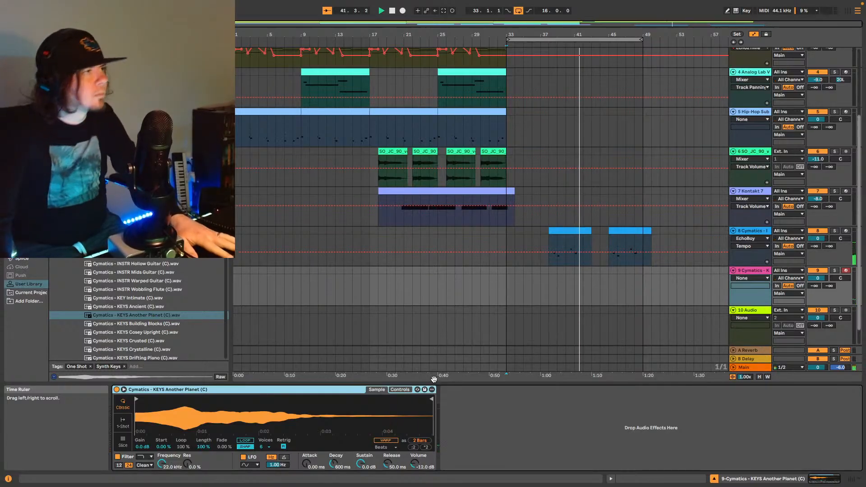
{"action": "left_click", "coordinate": [443, 11]}
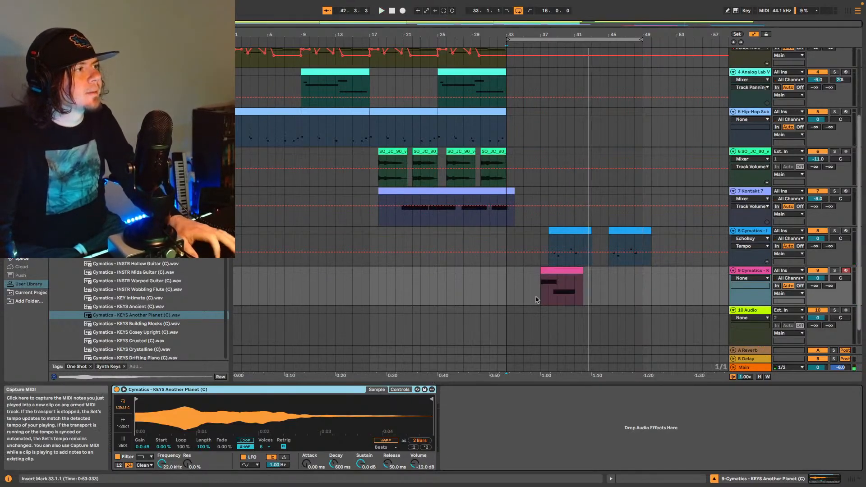
{"action": "key", "text": "space"}
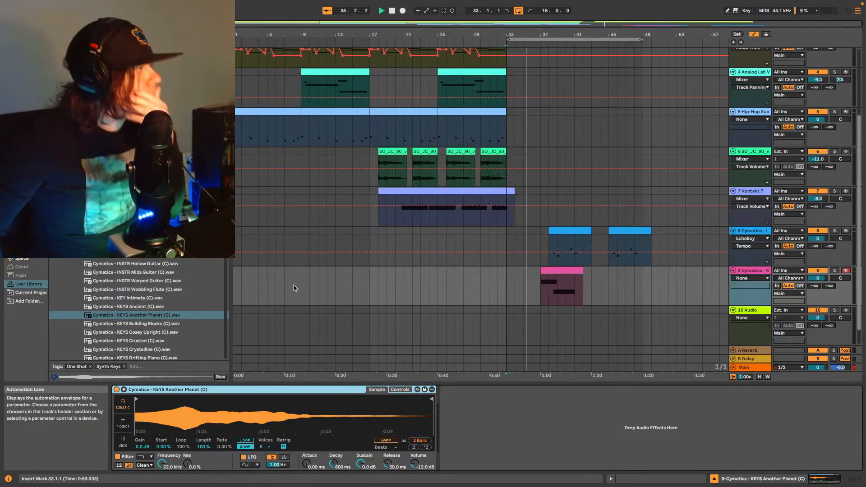
{"action": "scroll", "coordinate": [137, 311], "scroll_direction": "down", "scroll_amount": 1}
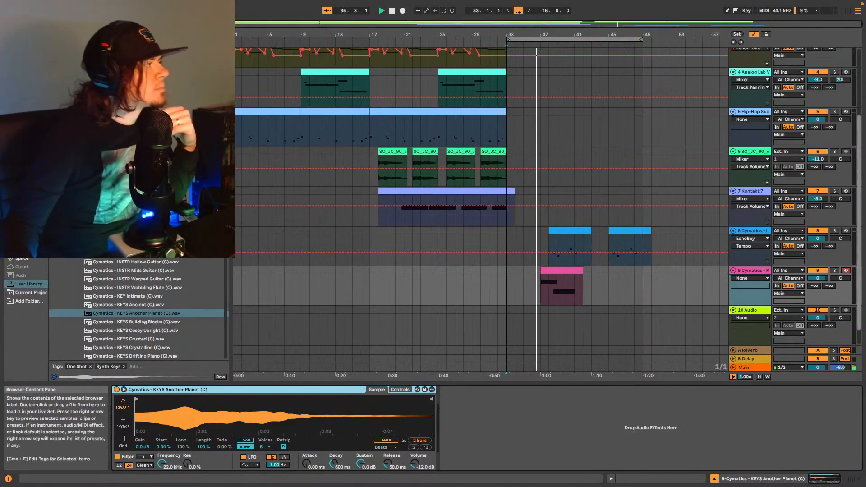
{"action": "scroll", "coordinate": [177, 289], "scroll_direction": "down", "scroll_amount": 5}
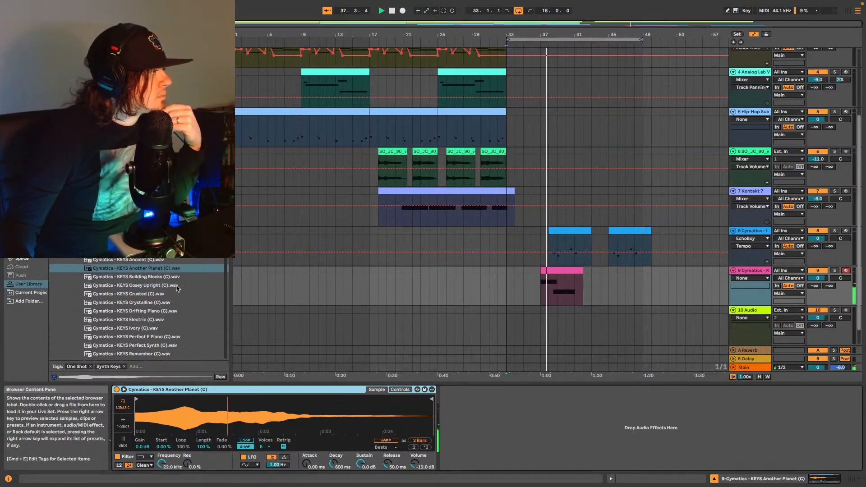
{"action": "scroll", "coordinate": [176, 292], "scroll_direction": "down", "scroll_amount": 4}
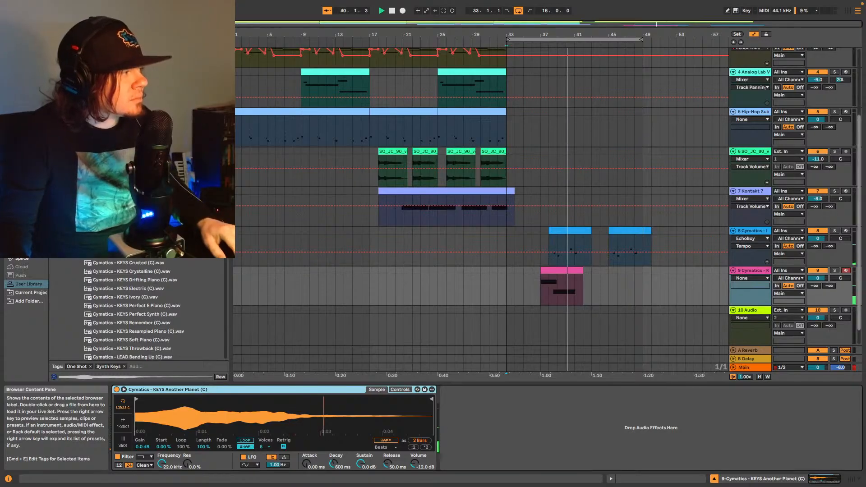
{"action": "scroll", "coordinate": [135, 311], "scroll_direction": "up", "scroll_amount": 2}
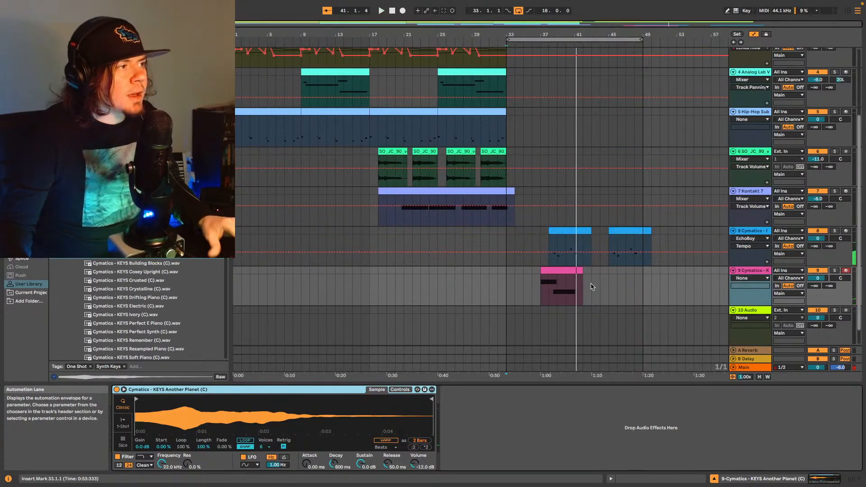
Play the captured Another Planet clip from bar 37 and add the Soundtoys SuperPlate reverb to its track.
{"action": "left_click", "coordinate": [576, 278]}
{"action": "key", "text": "space"}
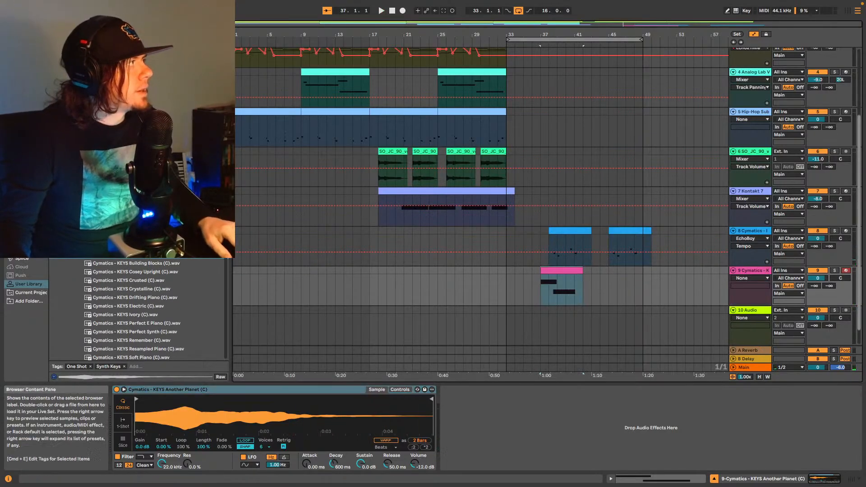
{"action": "type", "text": "pad"}
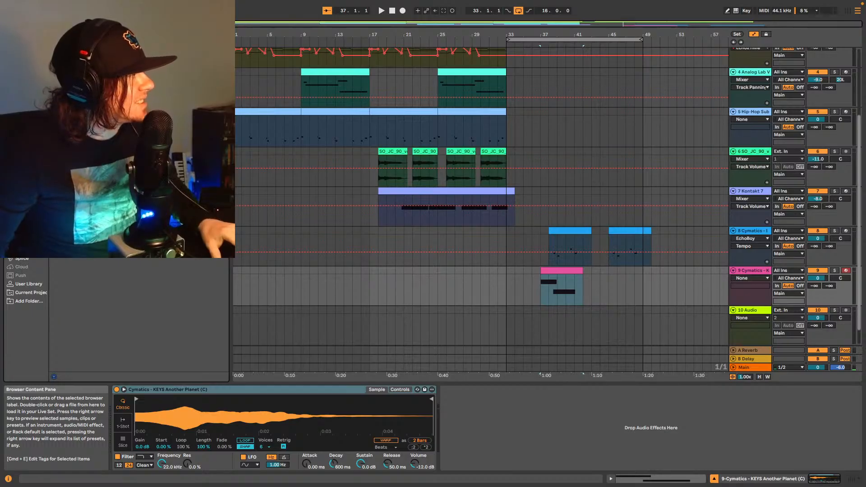
{"action": "left_click_drag", "start_coordinate": [554, 409], "coordinate": [556, 410]}
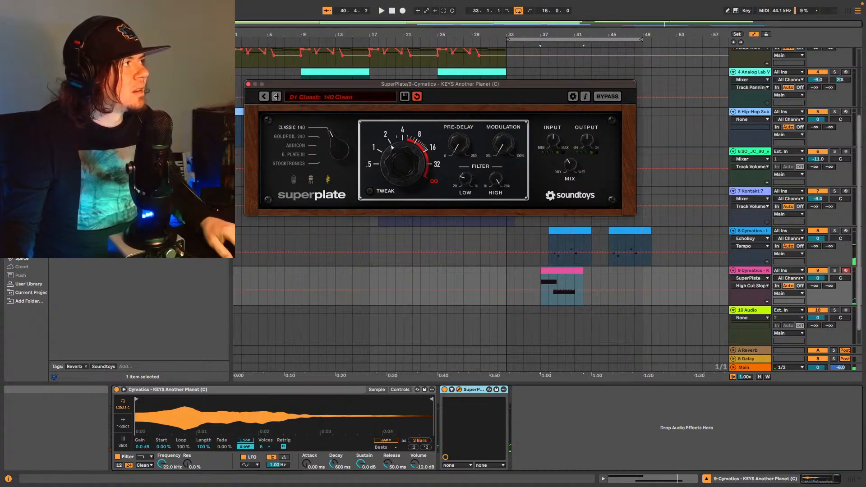
Load SuperPlate's 03 Classic 140 Stereo Tube preset and adjust its dry/wet mix.
{"action": "key", "text": "space"}
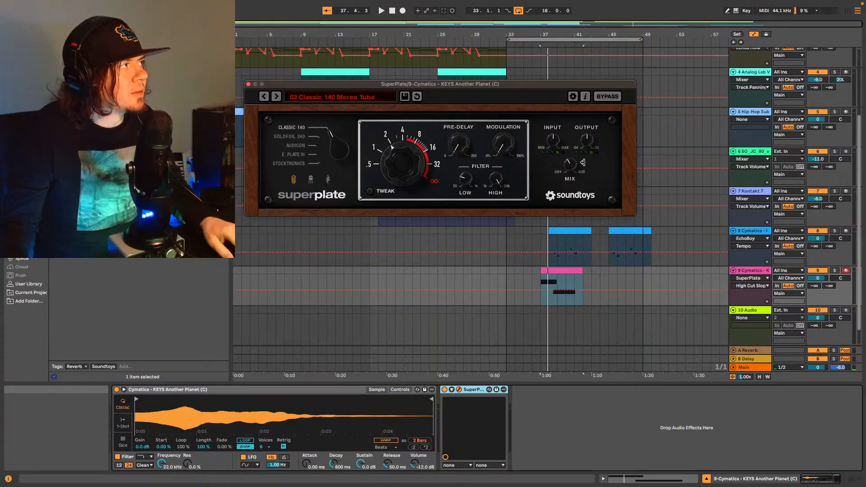
{"action": "left_click_drag", "start_coordinate": [576, 170], "coordinate": [572, 159]}
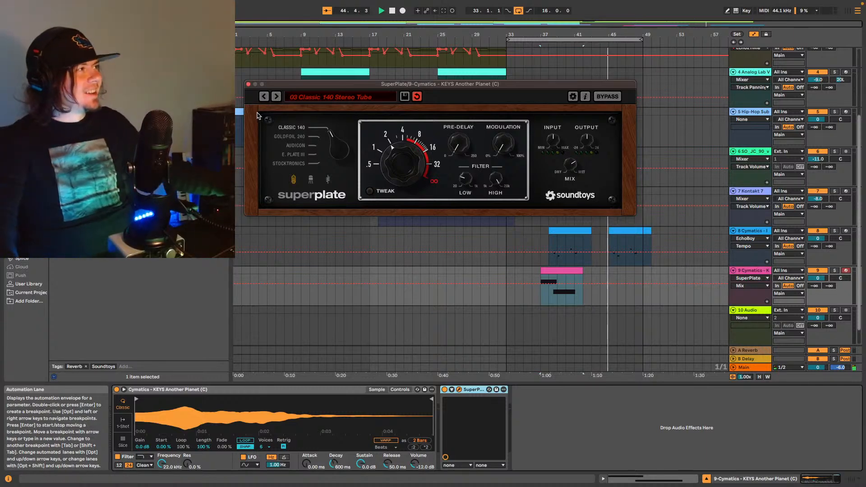
{"action": "left_click", "coordinate": [248, 84]}
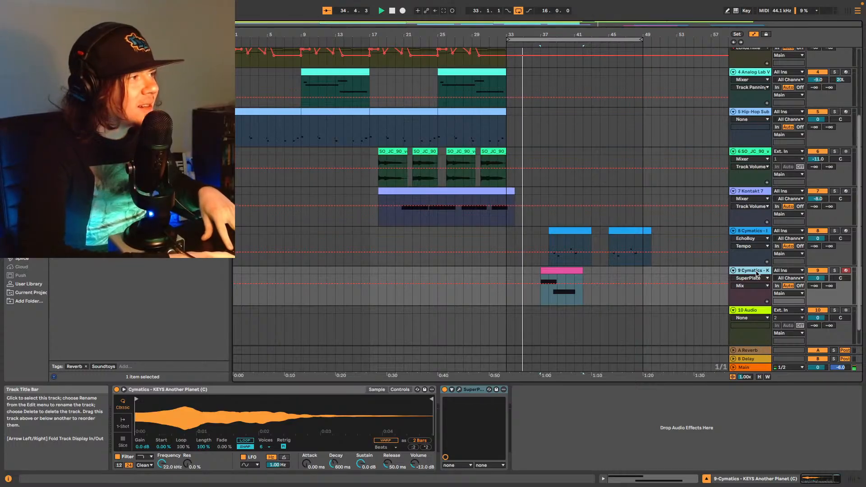
Insert a MIDI track below the Another Planet track and load the Cymatics LEAD Fluted (C) sample into it.
{"action": "key", "text": "ctrl+shift+t"}
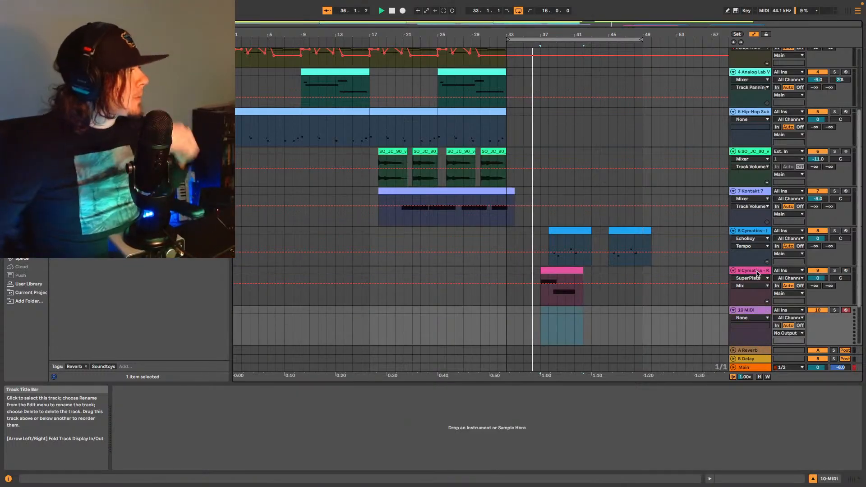
{"action": "left_click", "coordinate": [29, 284]}
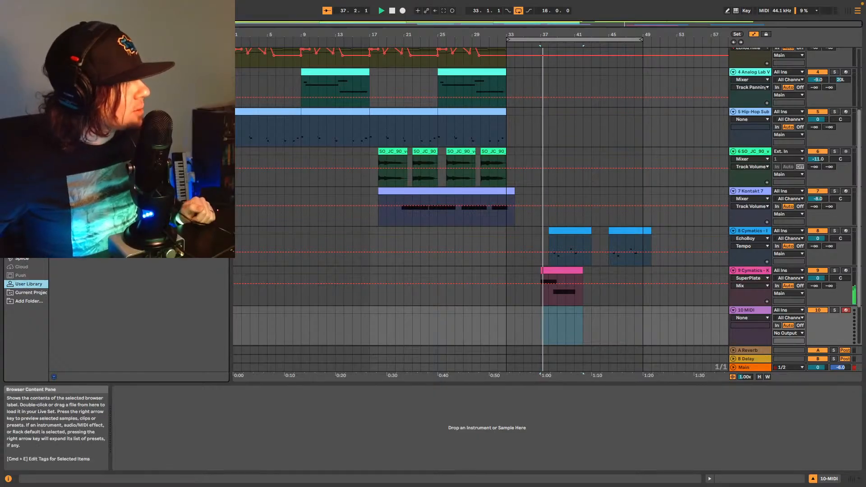
{"action": "left_click", "coordinate": [205, 34]}
{"action": "scroll", "coordinate": [145, 318], "scroll_direction": "down", "scroll_amount": 3}
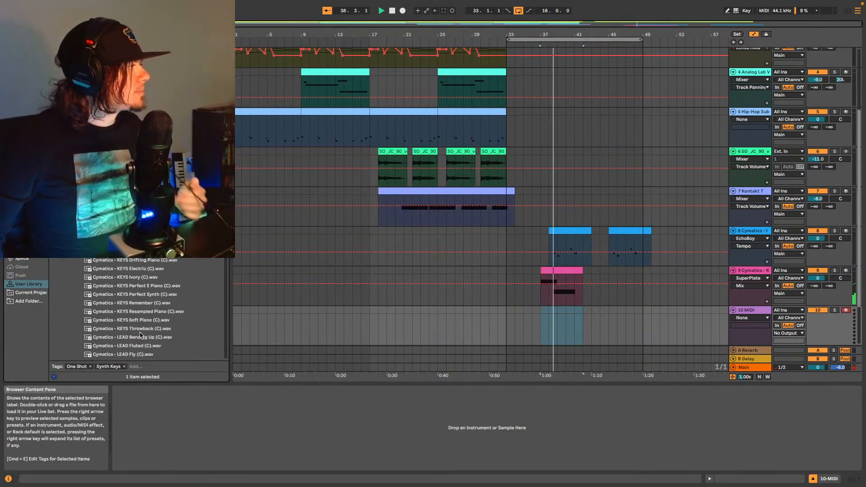
{"action": "left_click", "coordinate": [142, 339]}
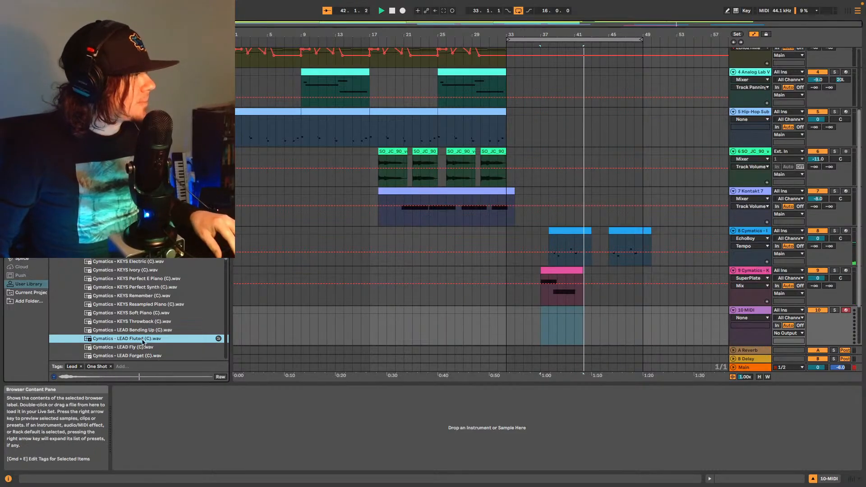
{"action": "left_click_drag", "start_coordinate": [144, 340], "coordinate": [265, 444]}
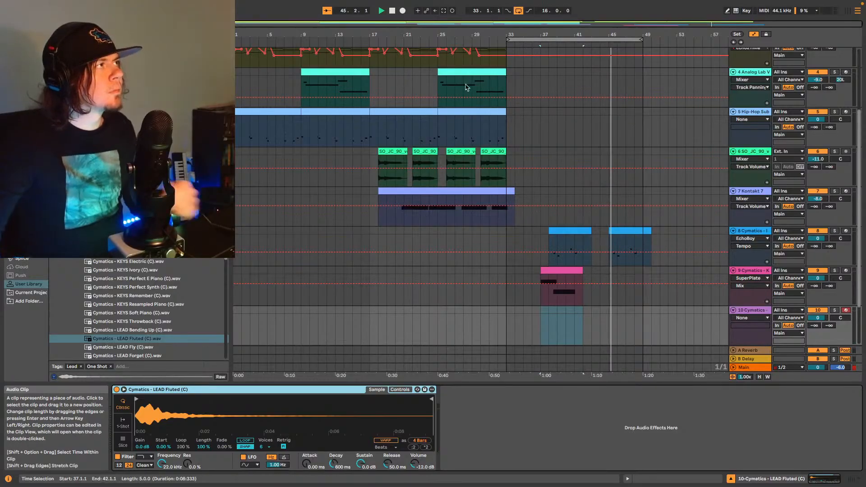
Capture the played LEAD Fluted notes as a MIDI clip at bar 40 and play it back from there.
{"action": "left_click", "coordinate": [444, 11]}
{"action": "key", "text": "space"}
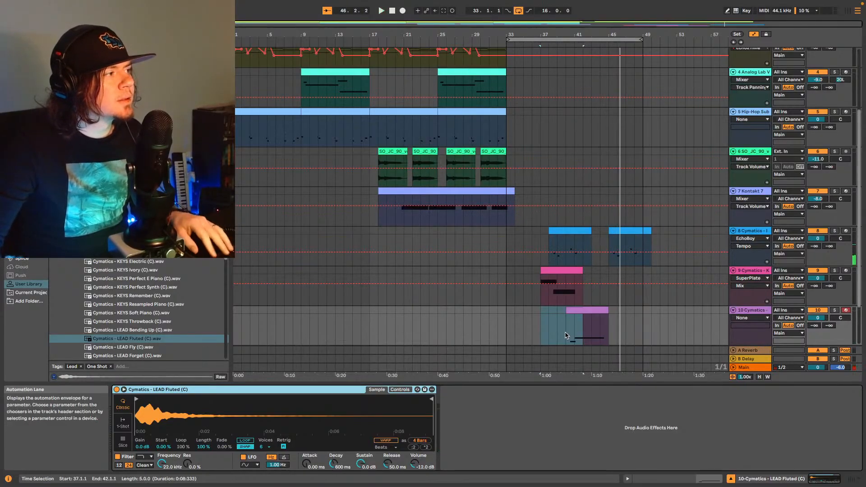
{"action": "left_click", "coordinate": [566, 326]}
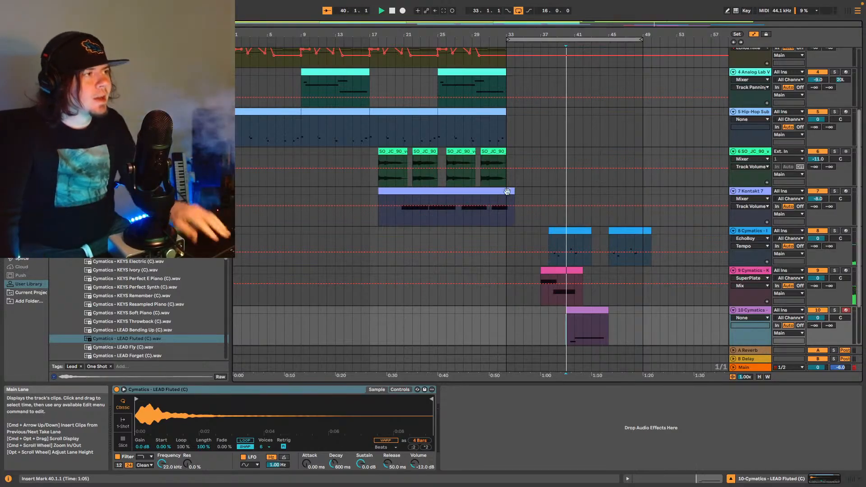
{"action": "key", "text": "space"}
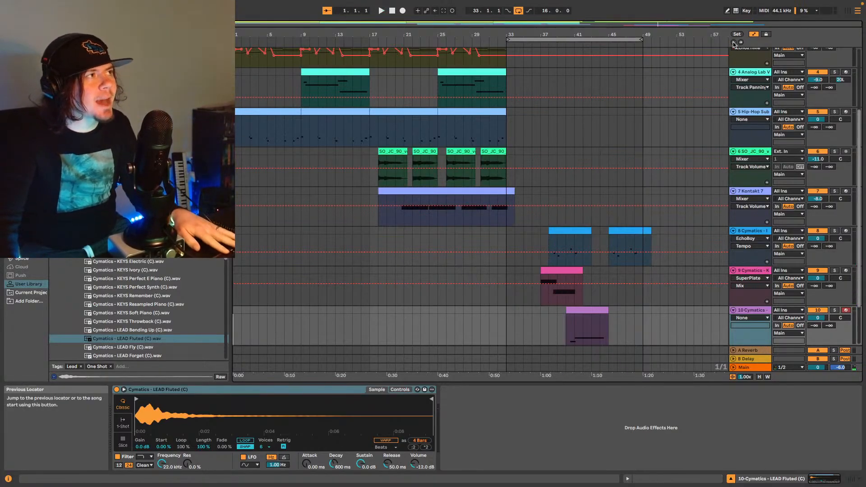
Turn off the arrangement loop and listen through the arrangement from bar 1.
{"action": "key", "text": "ctrl+l"}
{"action": "scroll", "coordinate": [554, 156], "scroll_direction": "up", "scroll_amount": 2}
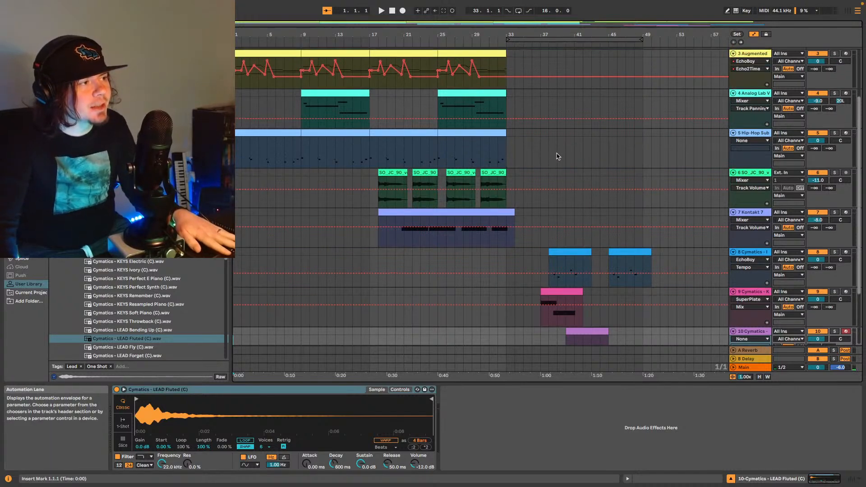
{"action": "scroll", "coordinate": [558, 157], "scroll_direction": "up", "scroll_amount": 3}
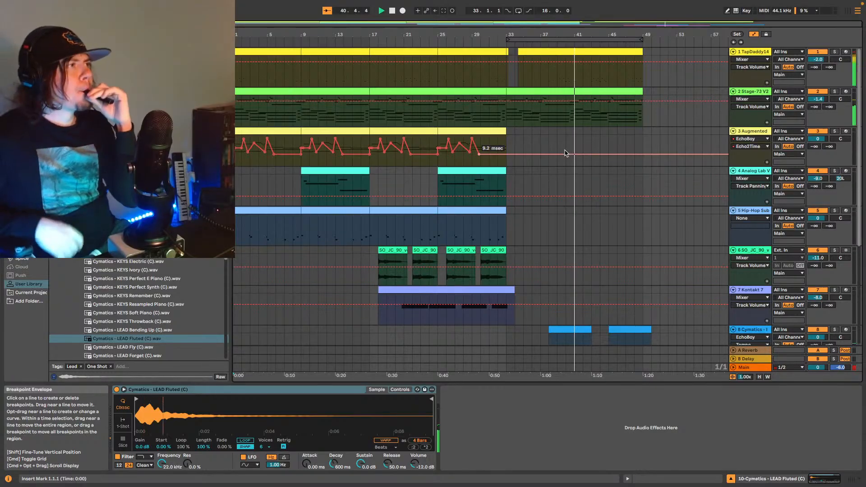
Duplicate bars 33 to 49 of the TapDaddy drum and Stage-73 tracks so the copy starts at bar 49.
{"action": "left_click_drag", "start_coordinate": [508, 124], "coordinate": [642, 43]}
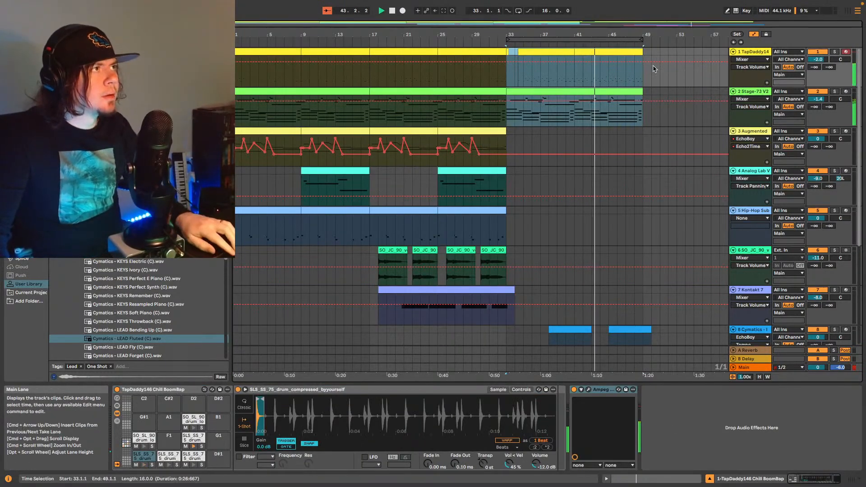
{"action": "left_click", "coordinate": [644, 75]}
{"action": "key", "text": "super+d"}
Copy bars 17 to 33 of the Hip-Hop Sub Bass track and paste them at bar 49.
{"action": "scroll", "coordinate": [426, 185], "scroll_direction": "down", "scroll_amount": 3}
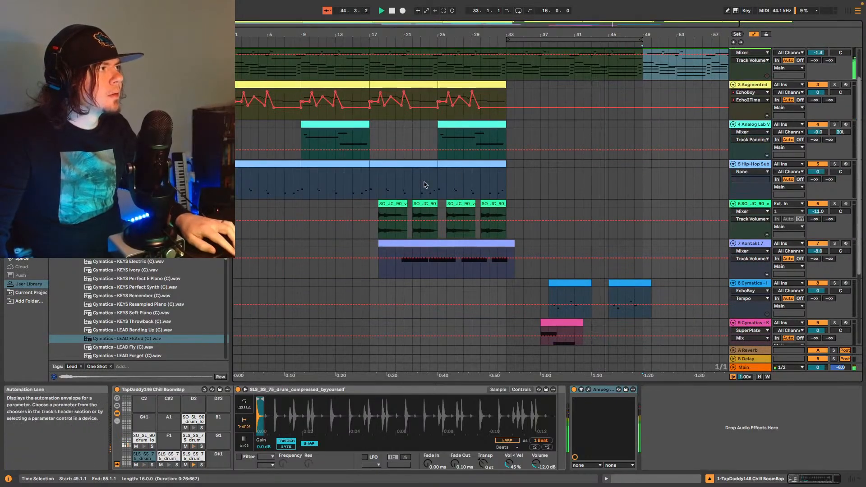
{"action": "left_click_drag", "start_coordinate": [371, 180], "coordinate": [506, 181]}
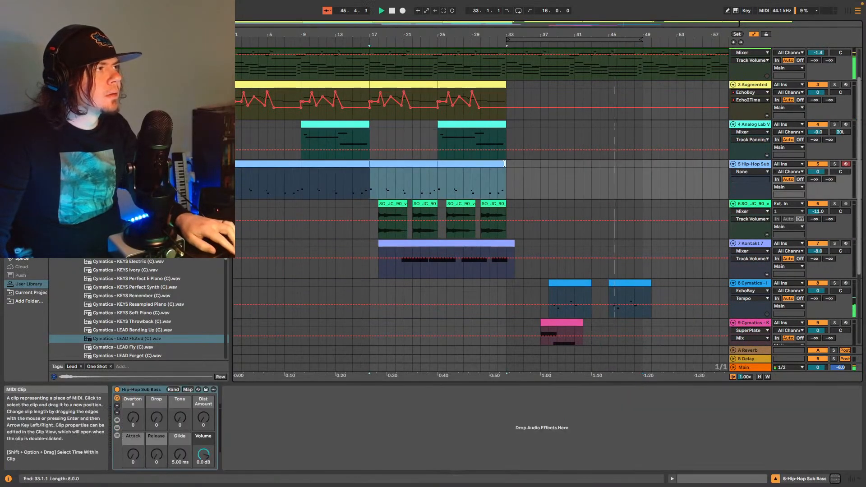
{"action": "left_click", "coordinate": [645, 181]}
{"action": "key", "text": "super+v"}
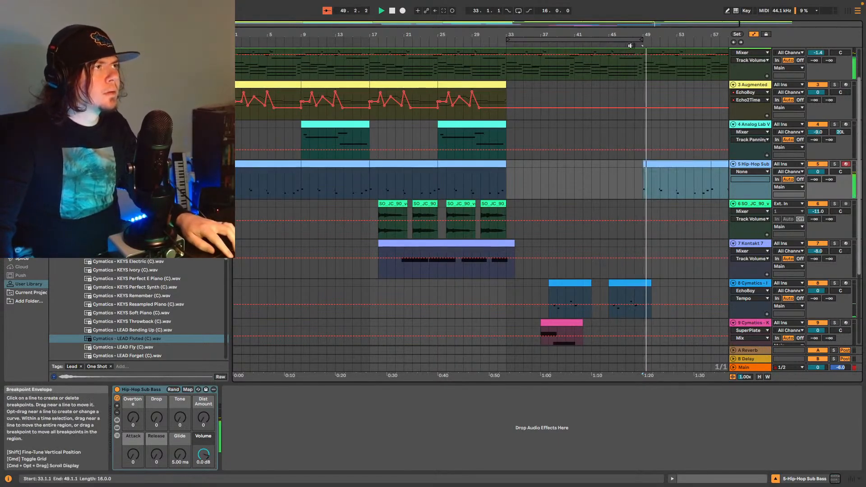
{"action": "left_click_drag", "start_coordinate": [633, 35], "coordinate": [597, 34]}
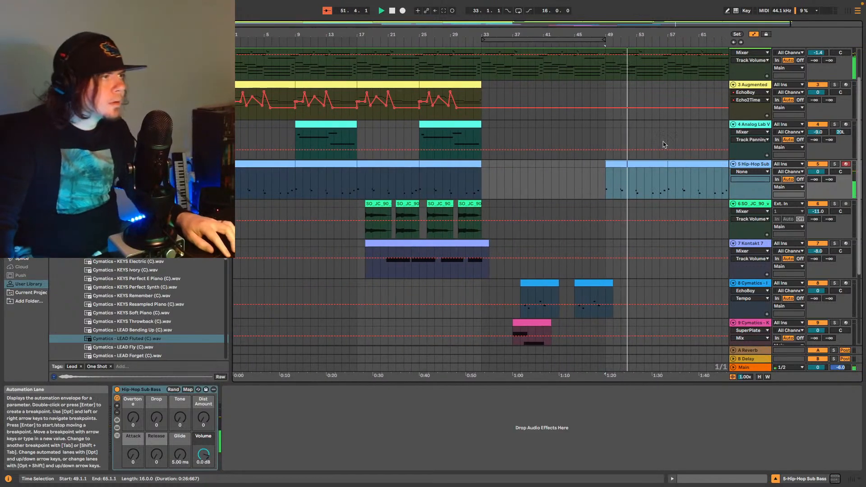
{"action": "scroll", "coordinate": [658, 149], "scroll_direction": "down", "scroll_amount": 3}
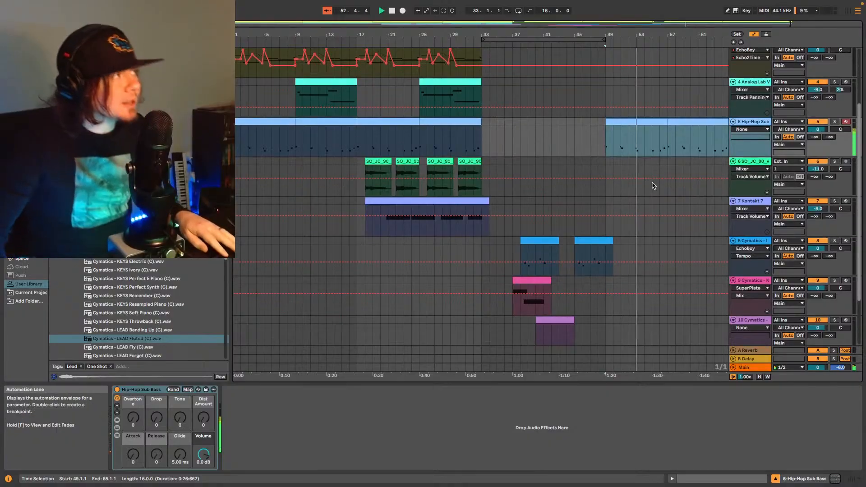
{"action": "scroll", "coordinate": [499, 174], "scroll_direction": "up", "scroll_amount": 3}
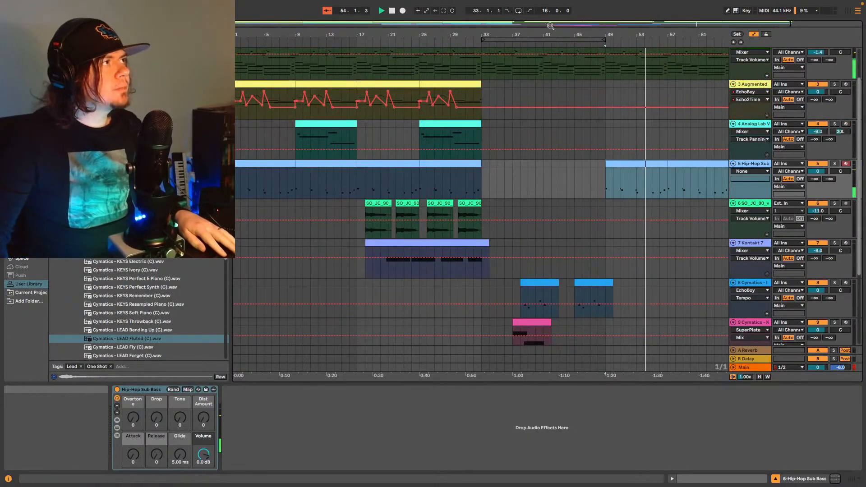
Copy bars 17 to 33 of tracks 1 through 7 and paste them at bar 65.
{"action": "left_click_drag", "start_coordinate": [549, 34], "coordinate": [550, 25]}
{"action": "key", "text": "space"}
{"action": "left_click_drag", "start_coordinate": [345, 269], "coordinate": [455, 28]}
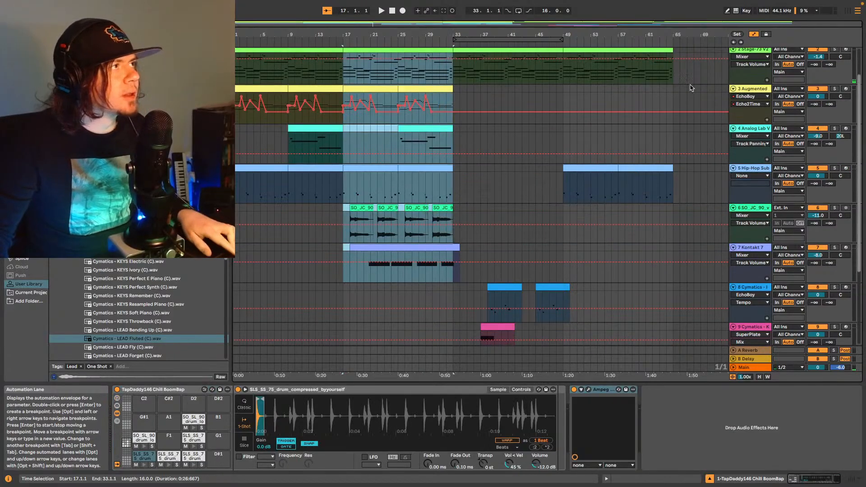
{"action": "left_click", "coordinate": [672, 77]}
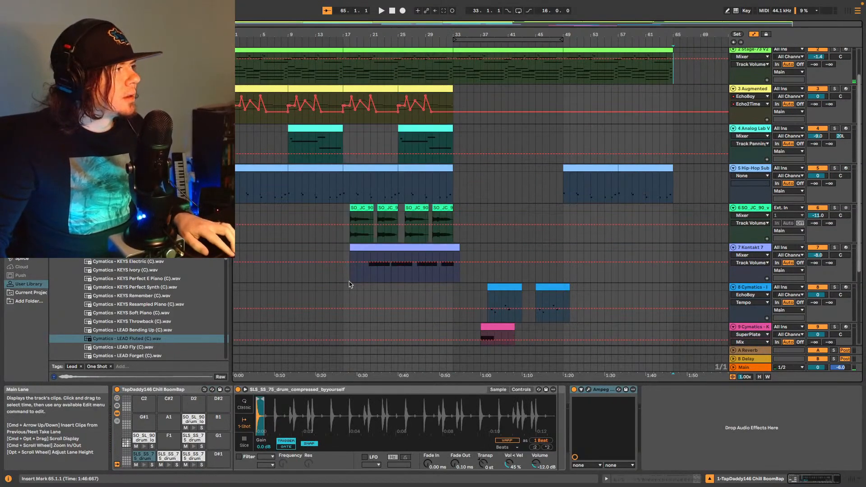
{"action": "left_click_drag", "start_coordinate": [349, 284], "coordinate": [456, 19]}
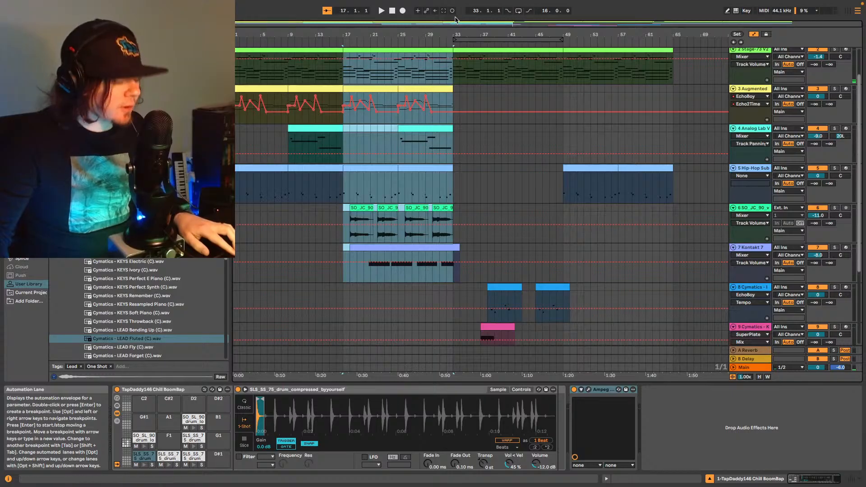
{"action": "left_click", "coordinate": [673, 72]}
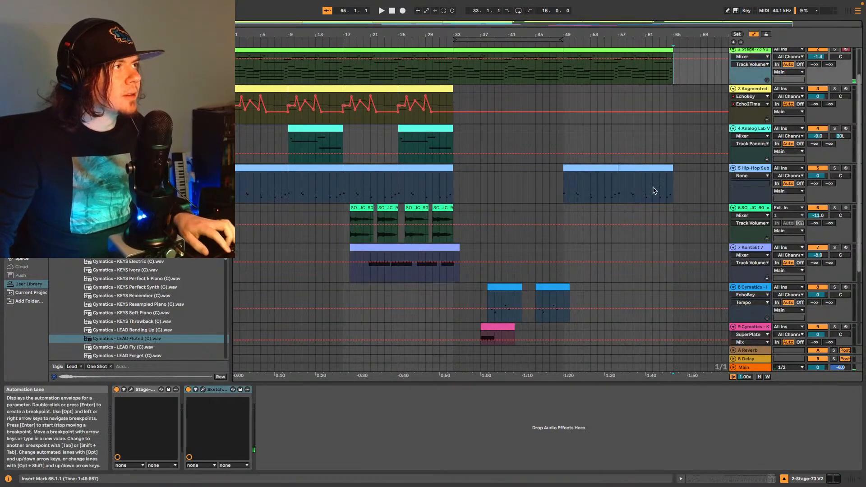
{"action": "scroll", "coordinate": [354, 212], "scroll_direction": "up", "scroll_amount": 2}
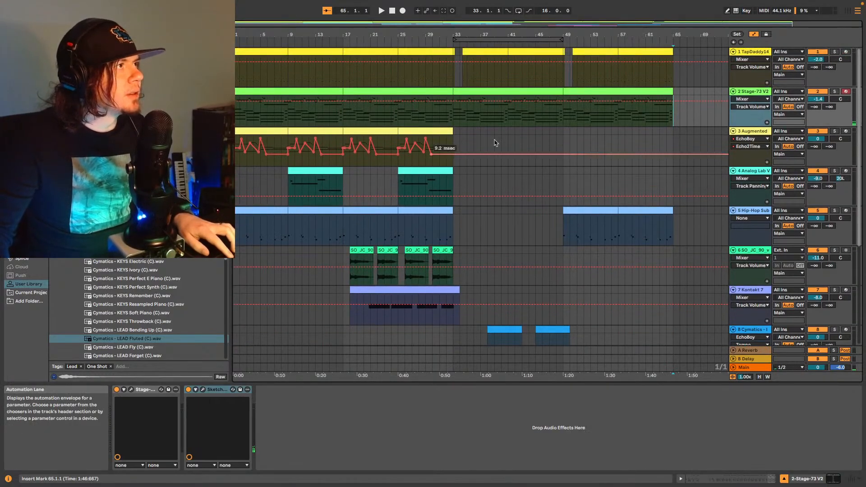
{"action": "left_click", "coordinate": [673, 74]}
{"action": "key", "text": "super+v"}
{"action": "scroll", "coordinate": [675, 234], "scroll_direction": "down", "scroll_amount": 2}
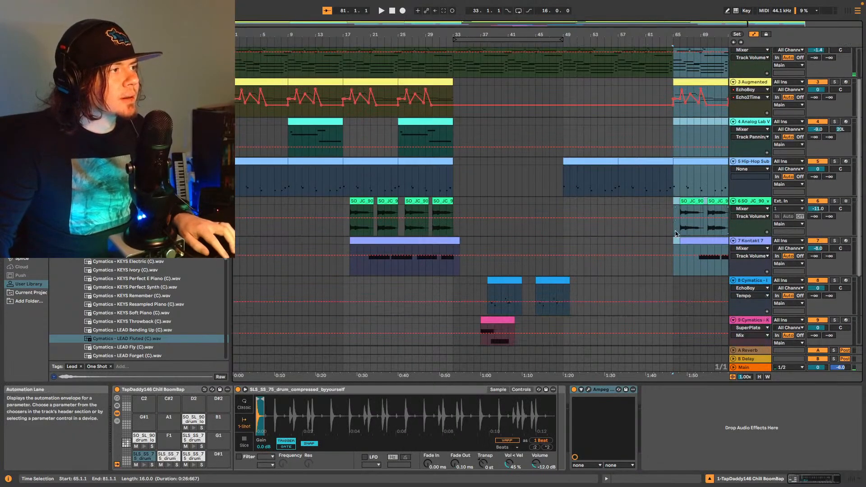
{"action": "scroll", "coordinate": [676, 234], "scroll_direction": "down", "scroll_amount": 5}
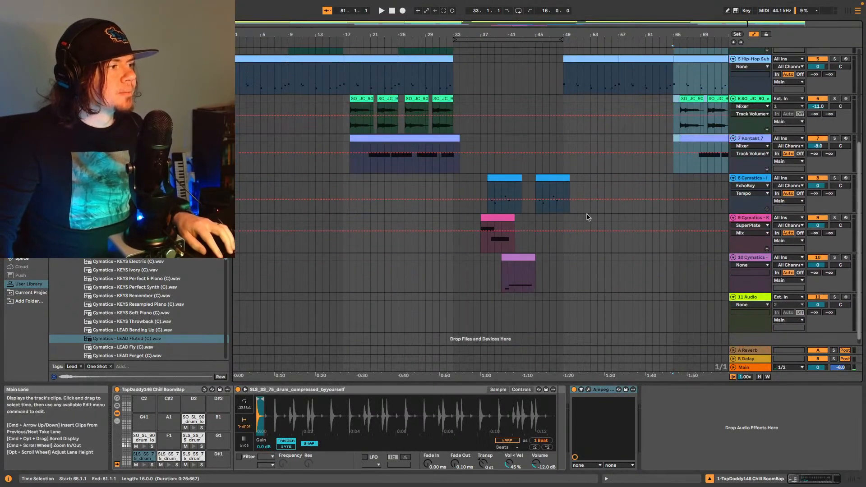
{"action": "scroll", "coordinate": [587, 217], "scroll_direction": "right", "scroll_amount": 4}
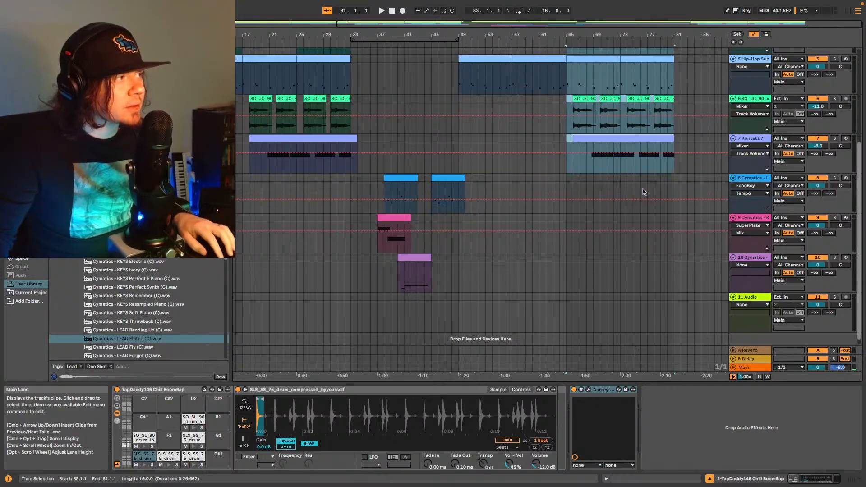
Insert a new MIDI track directly below the LEAD Fluted track.
{"action": "scroll", "coordinate": [642, 192], "scroll_direction": "up", "scroll_amount": 5}
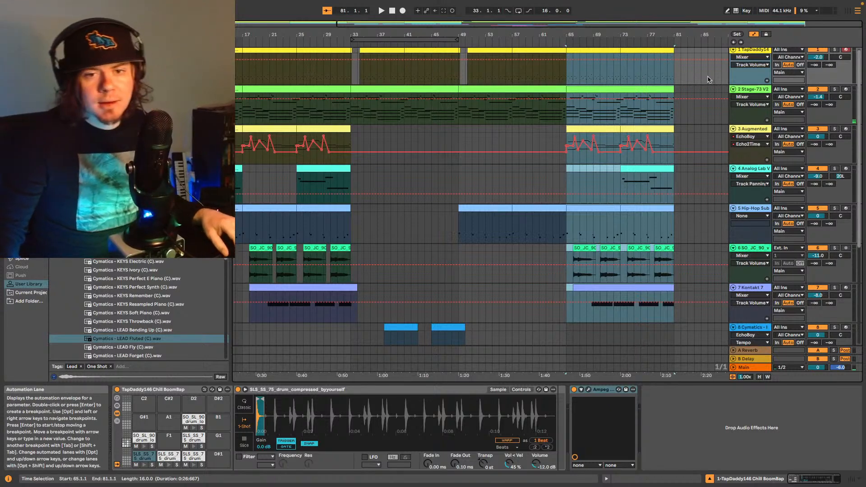
{"action": "scroll", "coordinate": [698, 251], "scroll_direction": "down", "scroll_amount": 5}
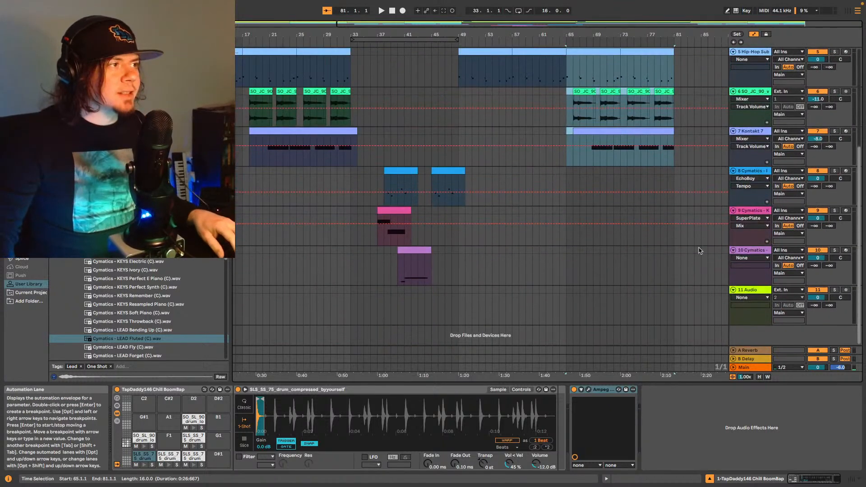
{"action": "left_click", "coordinate": [743, 254]}
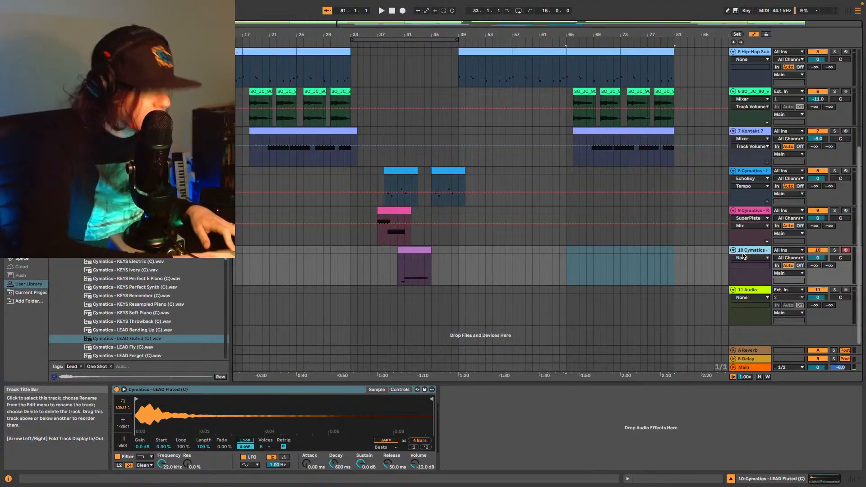
{"action": "key", "text": "ctrl+shift+t"}
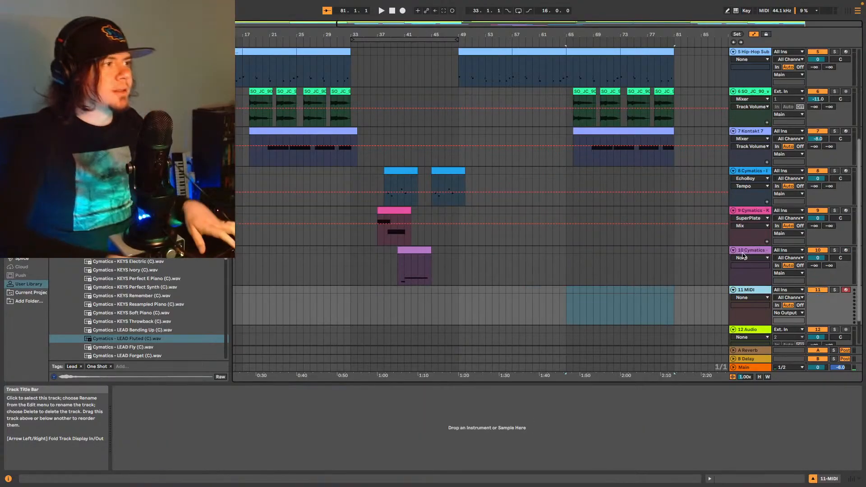
Play the arrangement from bar 33 while auditioning Cymatics PAD samples such as Ivory, In The AM, Howl and Breeze.
{"action": "left_click", "coordinate": [349, 308]}
{"action": "key", "text": "space"}
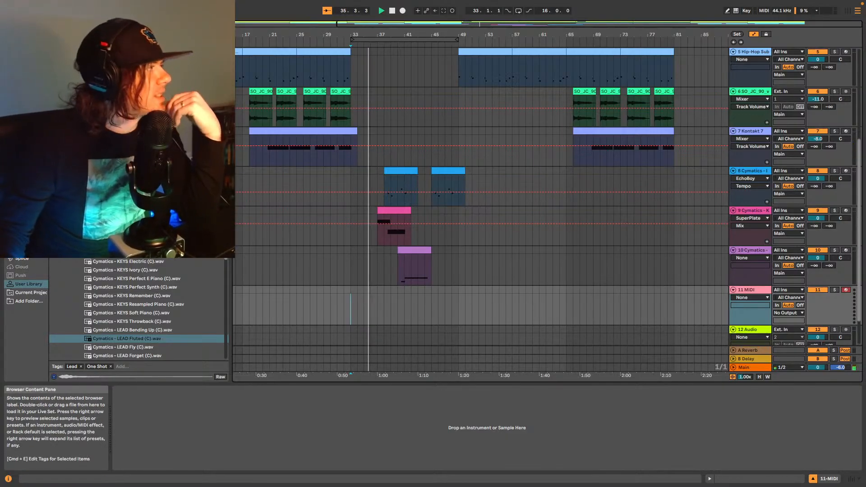
{"action": "scroll", "coordinate": [144, 260], "scroll_direction": "down", "scroll_amount": 2}
{"action": "scroll", "coordinate": [137, 309], "scroll_direction": "down", "scroll_amount": 15}
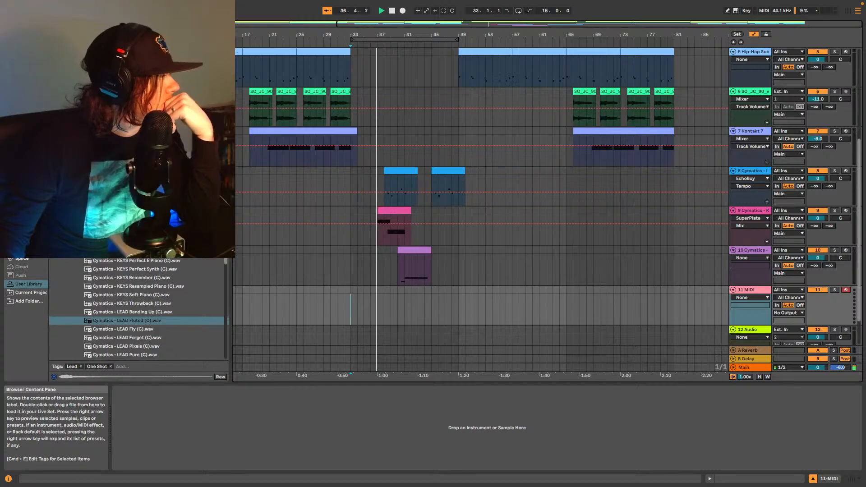
{"action": "scroll", "coordinate": [144, 302], "scroll_direction": "down", "scroll_amount": 5}
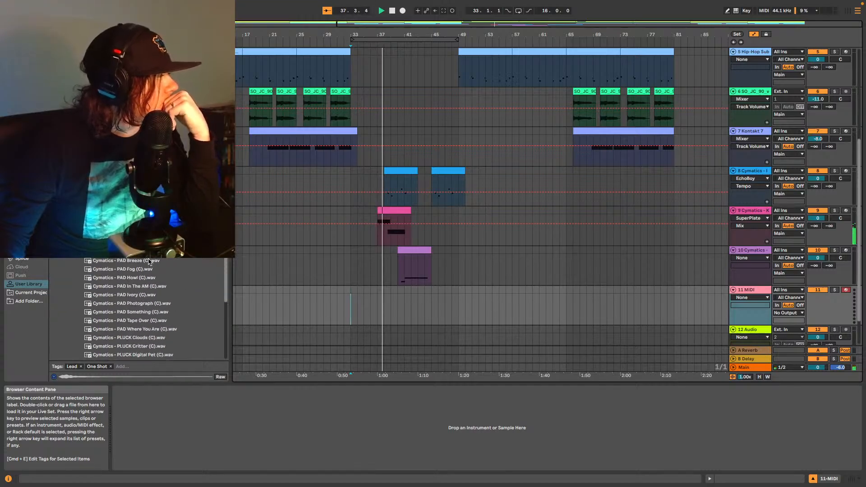
{"action": "left_click", "coordinate": [134, 295]}
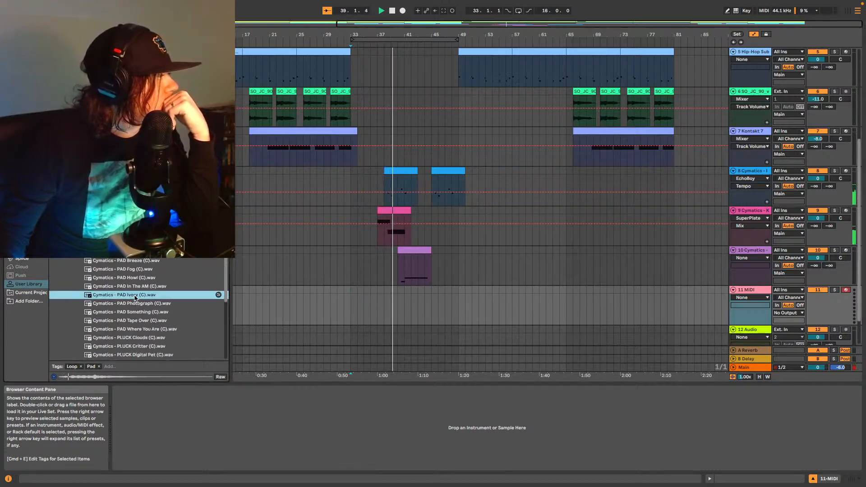
{"action": "left_click", "coordinate": [136, 287]}
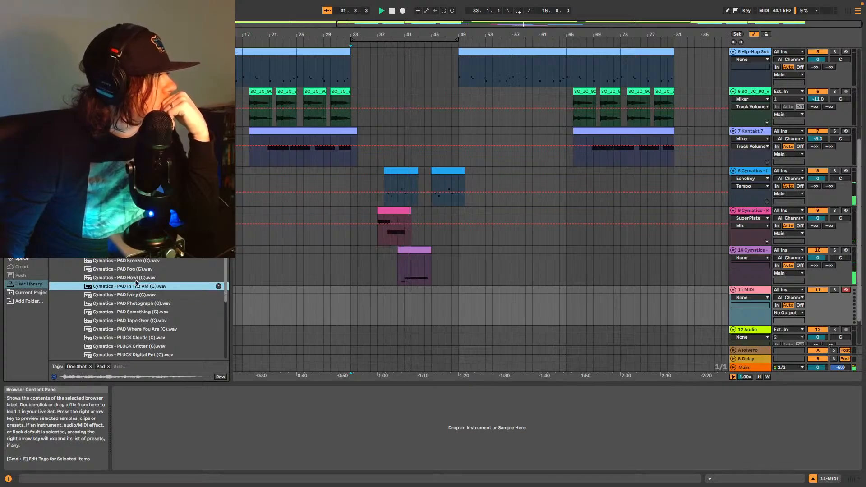
{"action": "left_click", "coordinate": [136, 278]}
{"action": "left_click", "coordinate": [141, 261]}
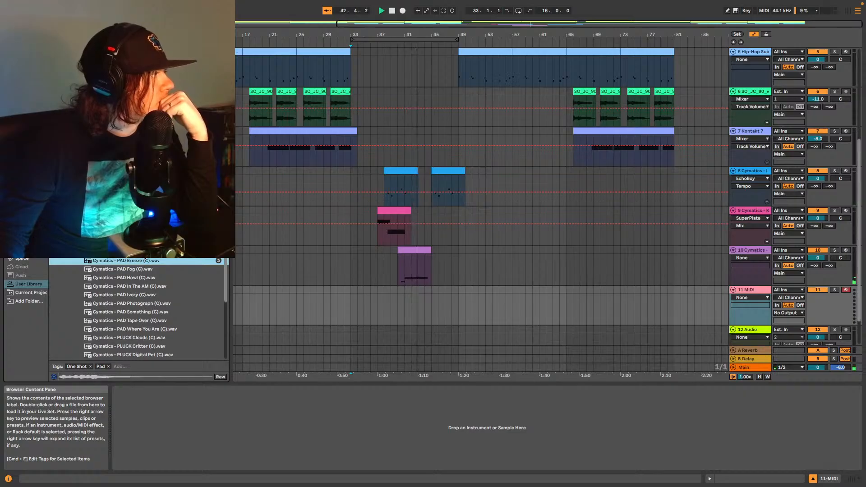
{"action": "left_click", "coordinate": [139, 252]}
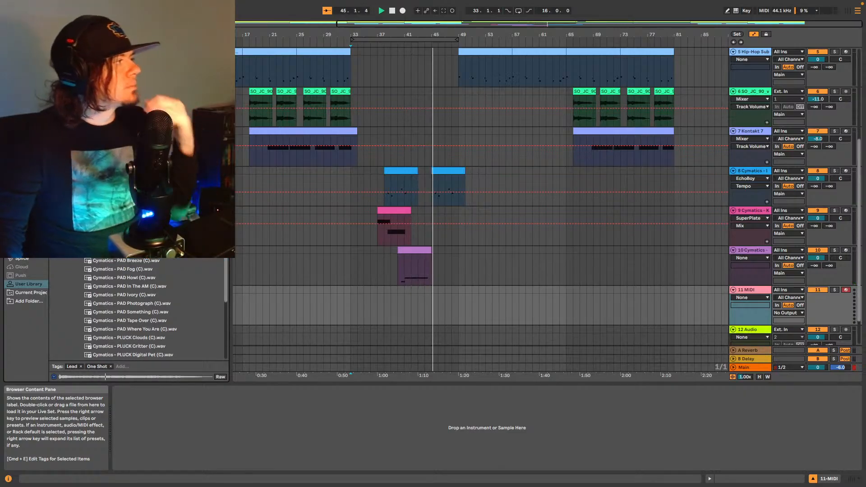
Load the Cymatics - KEYS Crystalline (C) sample onto the new MIDI track.
{"action": "scroll", "coordinate": [138, 309], "scroll_direction": "up", "scroll_amount": 6}
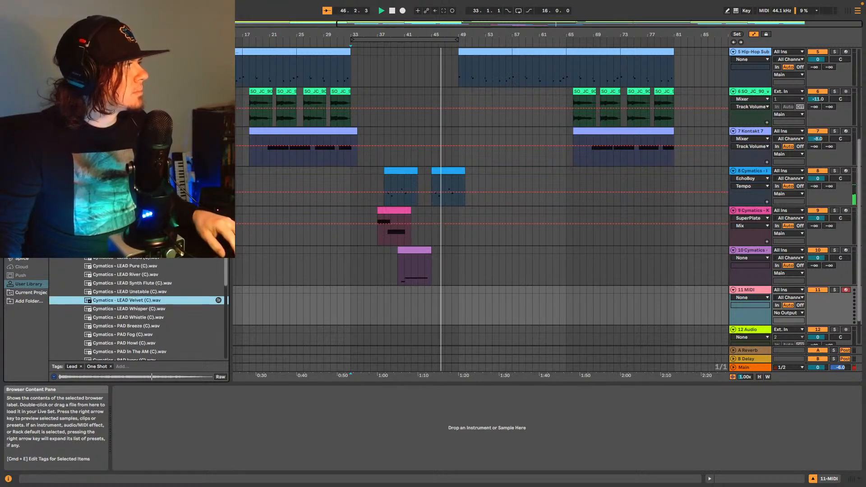
{"action": "left_click", "coordinate": [139, 244]}
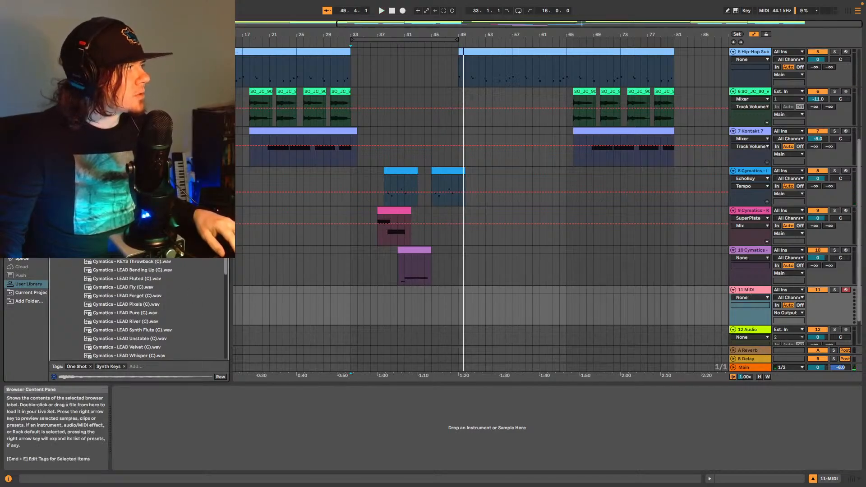
{"action": "key", "text": "Return"}
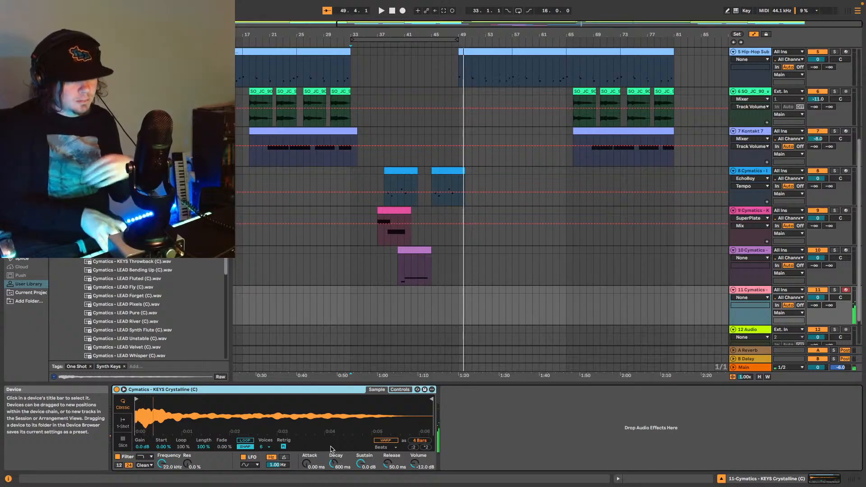
Play back from bar 45 and capture the played KEYS Crystalline notes as a MIDI clip on its track.
{"action": "key", "text": "space"}
{"action": "key", "text": "space"}
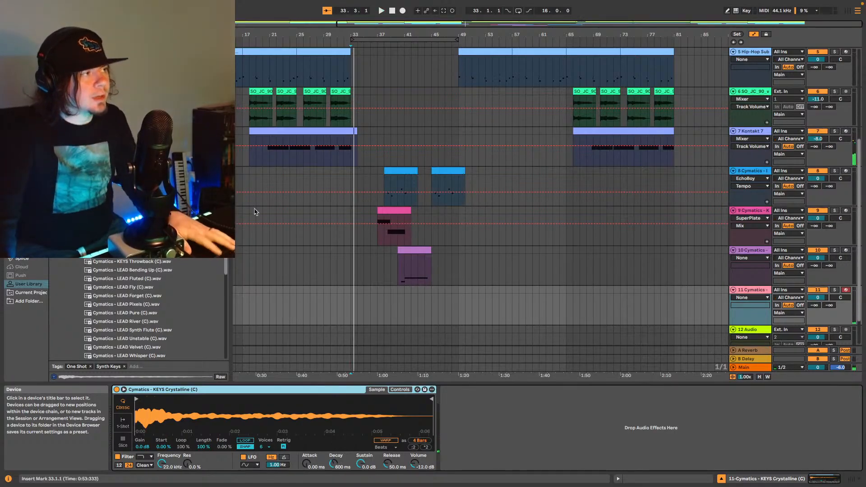
{"action": "left_click", "coordinate": [429, 306]}
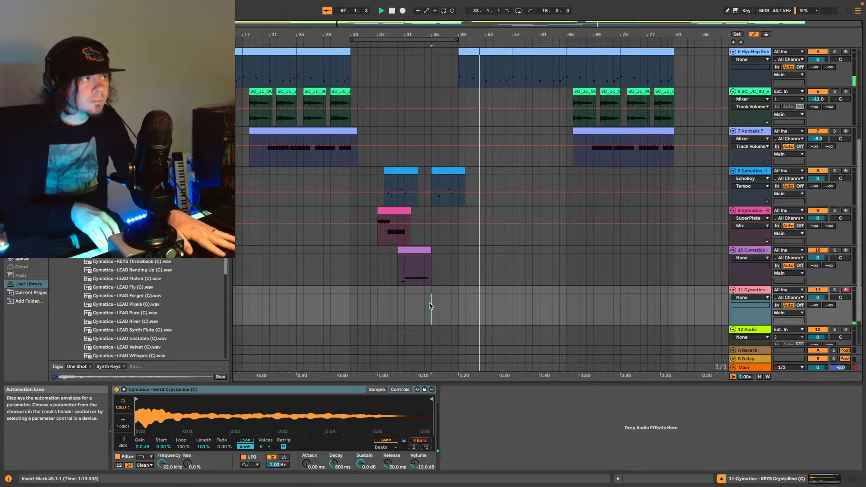
{"action": "left_click", "coordinate": [446, 10]}
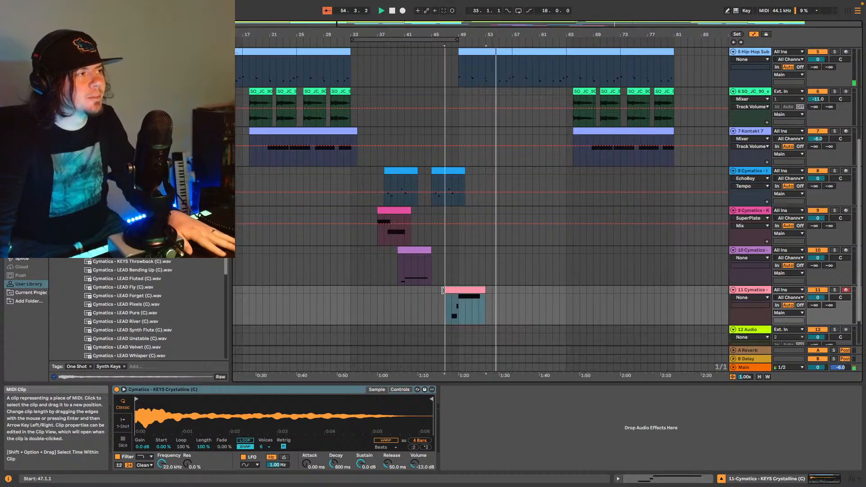
{"action": "key", "text": "space"}
Align the first C3 note of the KEYS Crystalline clip with its bar 2 and trim the clip's start to bar 48.
{"action": "double_click", "coordinate": [464, 290]}
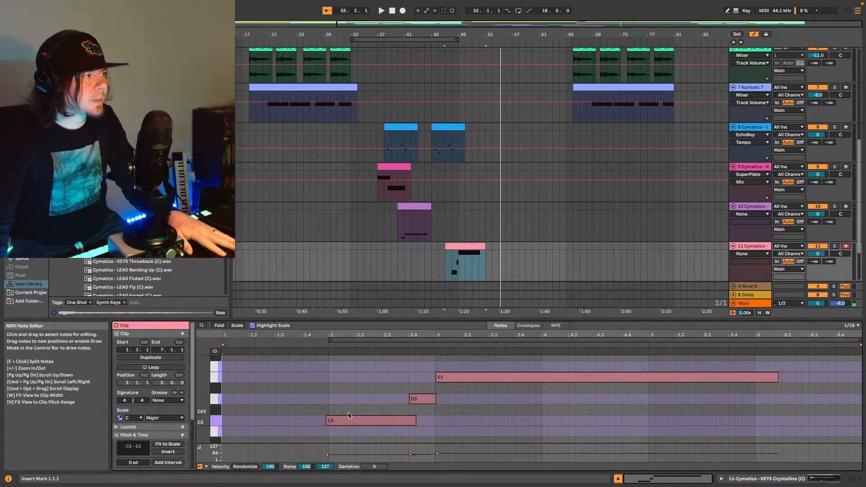
{"action": "left_click", "coordinate": [327, 422]}
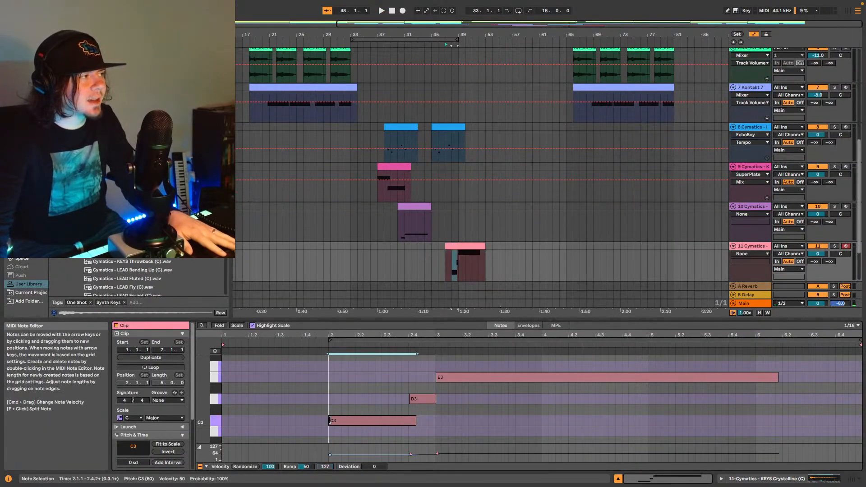
{"action": "left_click_drag", "start_coordinate": [330, 421], "coordinate": [333, 421]}
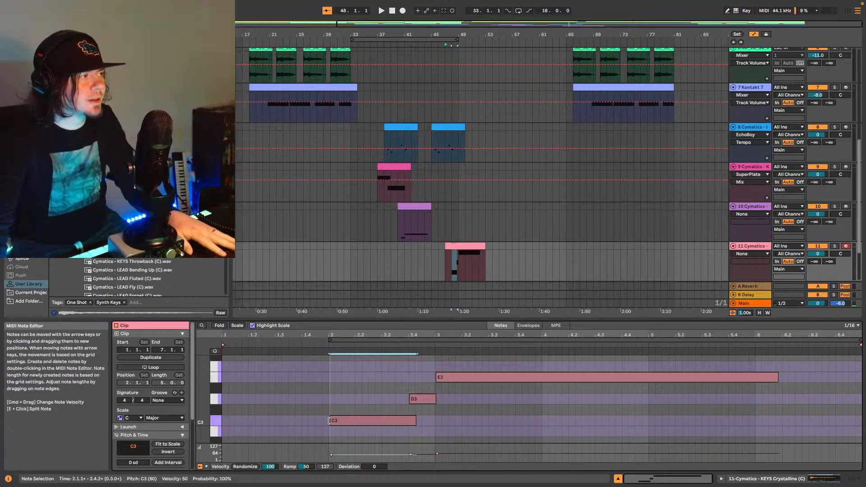
{"action": "left_click_drag", "start_coordinate": [445, 246], "coordinate": [452, 247]}
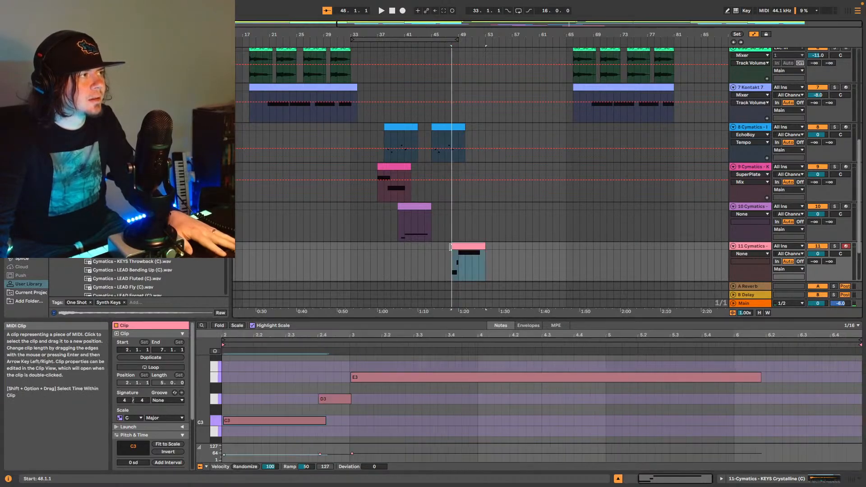
Listen to the trimmed KEYS Crystalline clip in the arrangement from bar 48.
{"action": "key", "text": "space"}
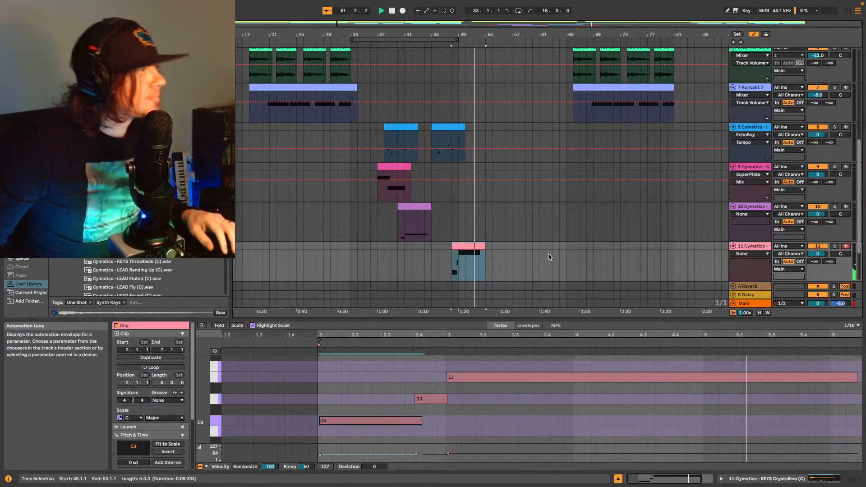
{"action": "scroll", "coordinate": [533, 229], "scroll_direction": "up", "scroll_amount": 1}
{"action": "scroll", "coordinate": [542, 207], "scroll_direction": "down", "scroll_amount": 3}
{"action": "key", "text": "space"}
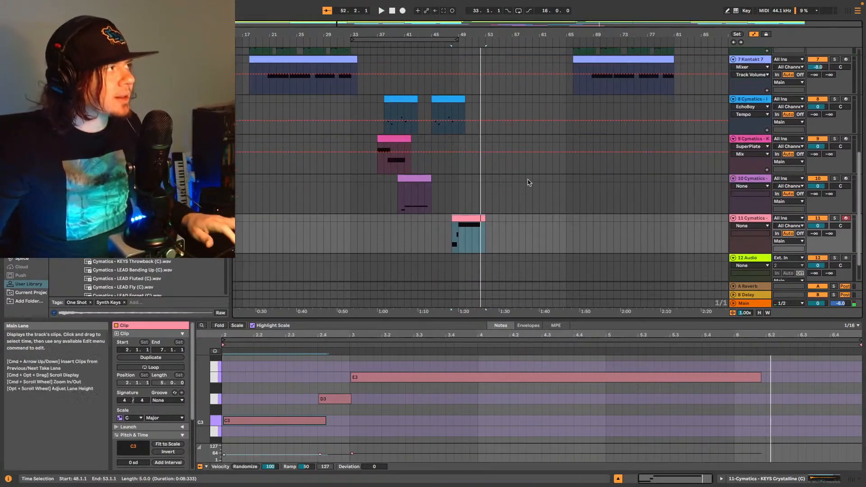
Look over the arrangement's tracks and the lead samples, and start playback from bar 49.
{"action": "scroll", "coordinate": [487, 140], "scroll_direction": "up", "scroll_amount": 5}
{"action": "scroll", "coordinate": [518, 141], "scroll_direction": "up", "scroll_amount": 1}
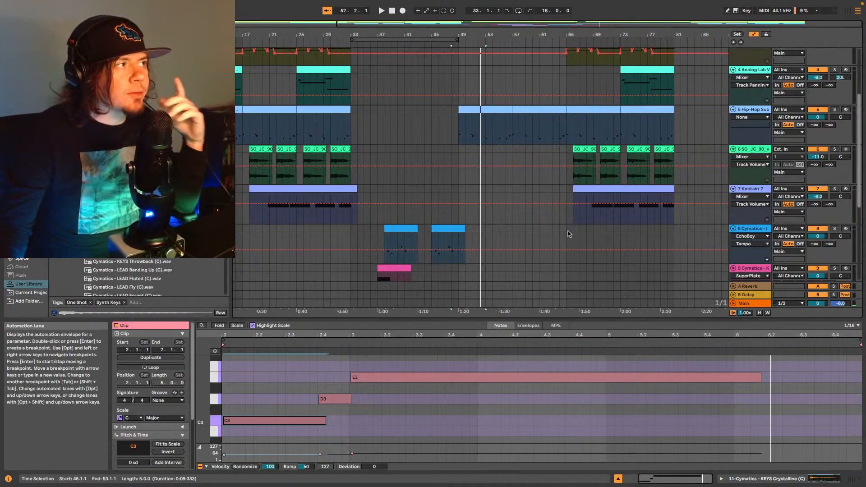
{"action": "scroll", "coordinate": [559, 222], "scroll_direction": "down", "scroll_amount": 1}
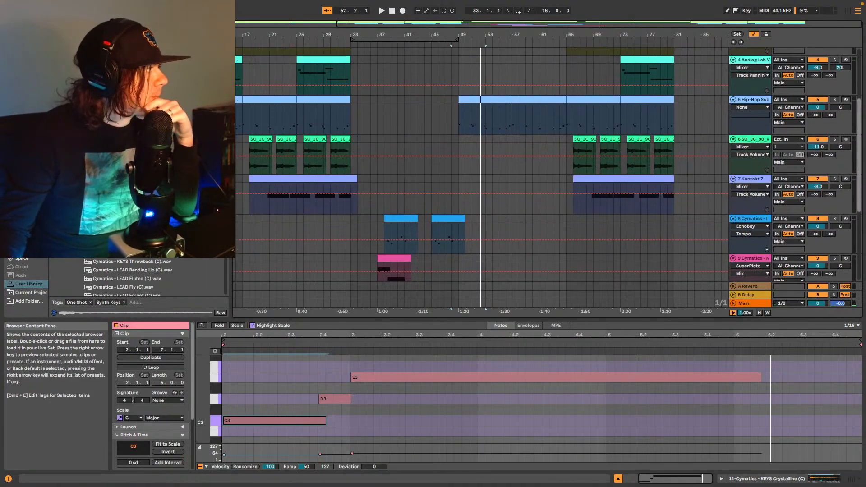
{"action": "scroll", "coordinate": [135, 277], "scroll_direction": "down", "scroll_amount": 1}
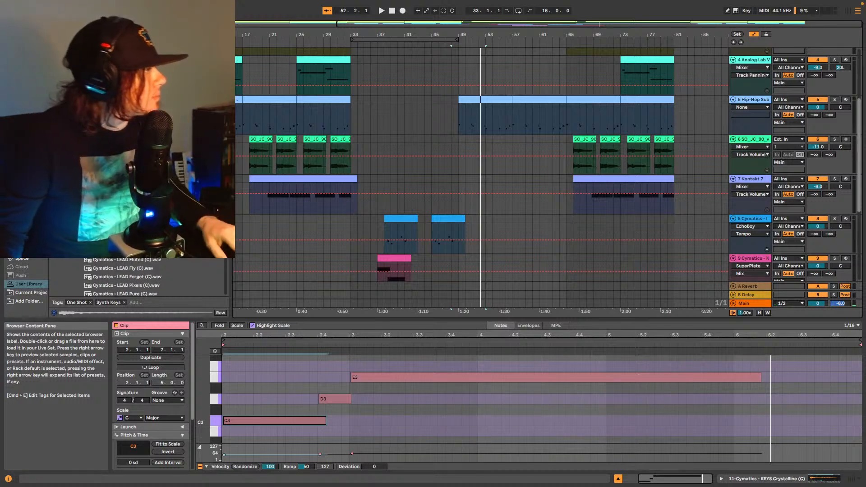
{"action": "scroll", "coordinate": [135, 277], "scroll_direction": "down", "scroll_amount": 2}
{"action": "left_click", "coordinate": [455, 127]}
{"action": "key", "text": "space"}
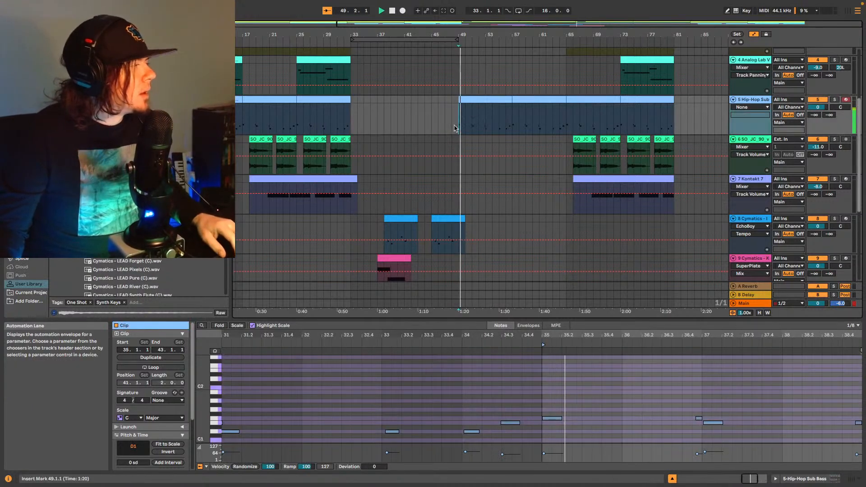
Insert a MIDI track below the KEYS Crystalline track and load the Cymatics - LEAD Bending Up (C) sample as its instrument.
{"action": "left_click", "coordinate": [127, 255]}
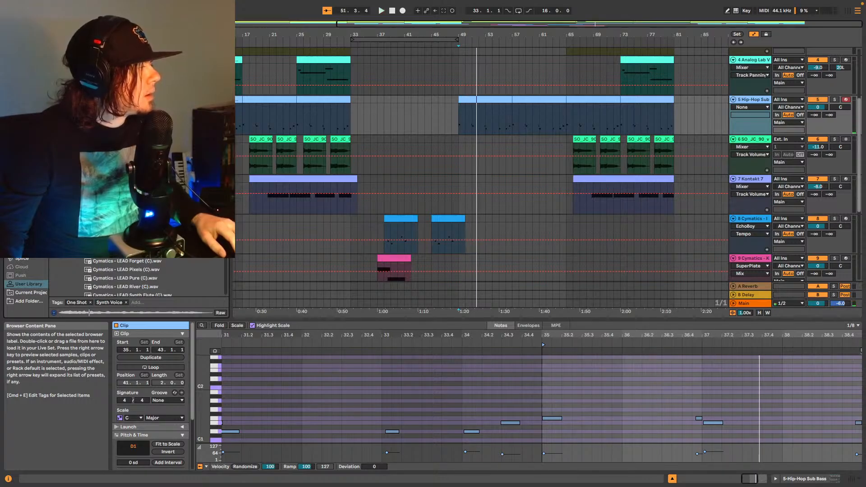
{"action": "scroll", "coordinate": [423, 271], "scroll_direction": "down", "scroll_amount": 6}
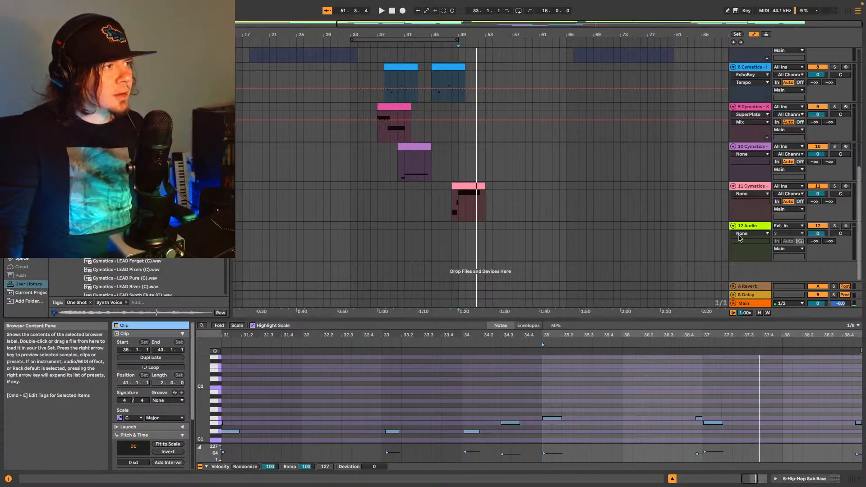
{"action": "left_click", "coordinate": [761, 189]}
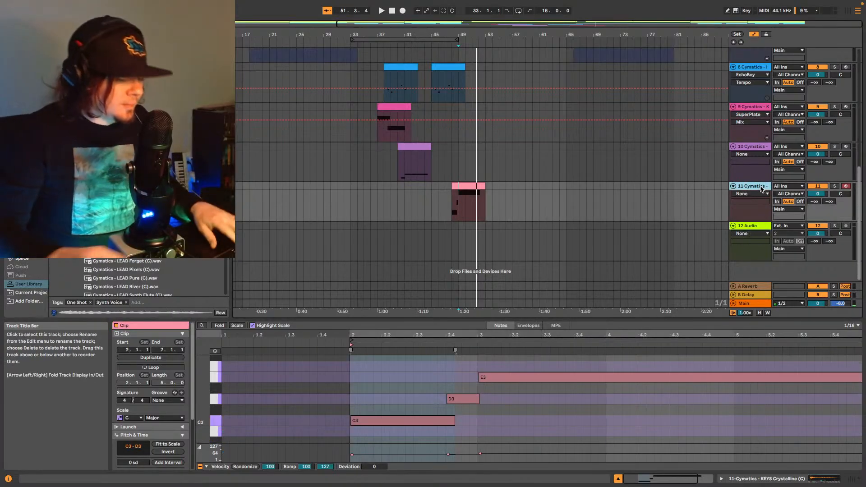
{"action": "key", "text": "ctrl+shift+t"}
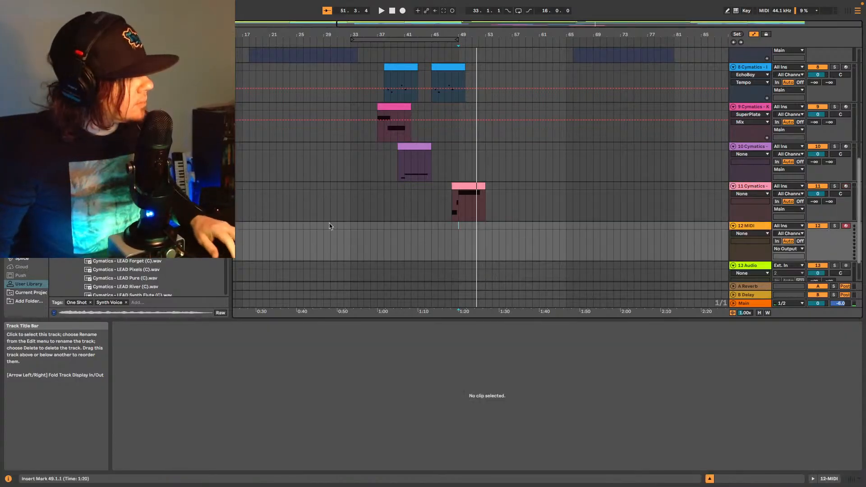
{"action": "left_click", "coordinate": [829, 478]}
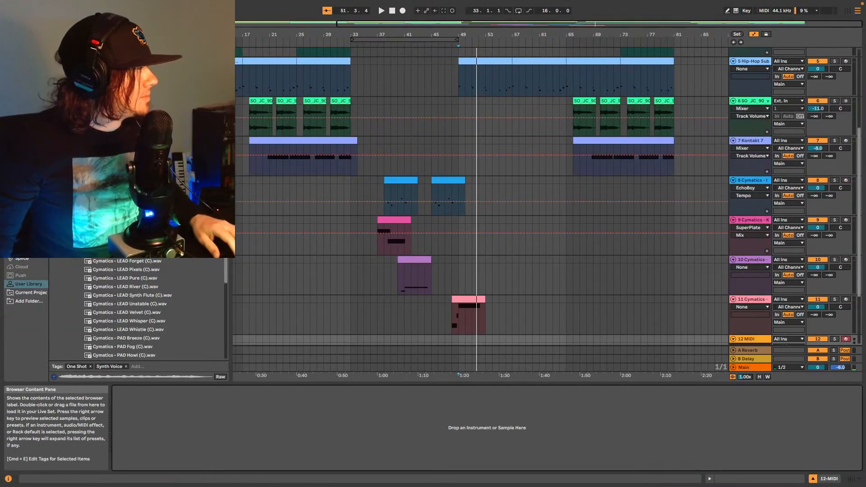
{"action": "left_click_drag", "start_coordinate": [124, 218], "coordinate": [253, 428]}
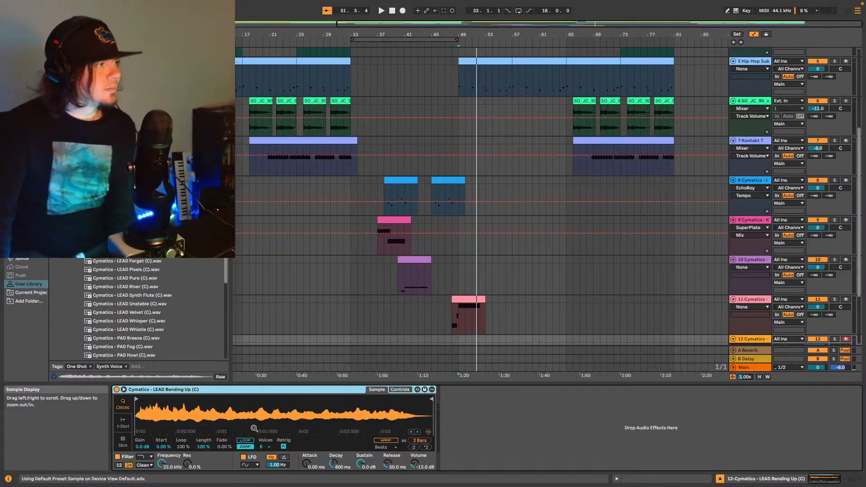
Play back from bar 47 and capture the played LEAD Bending Up notes as a MIDI clip on its track.
{"action": "scroll", "coordinate": [505, 199], "scroll_direction": "down", "scroll_amount": 4}
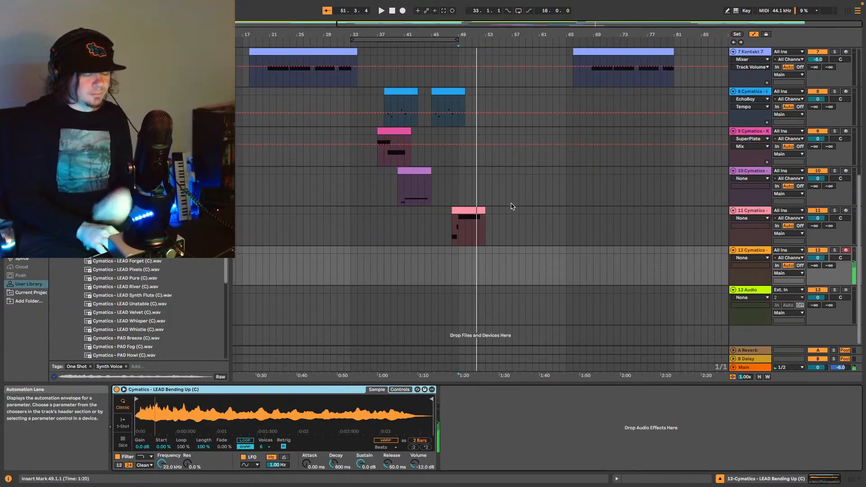
{"action": "key", "text": "space"}
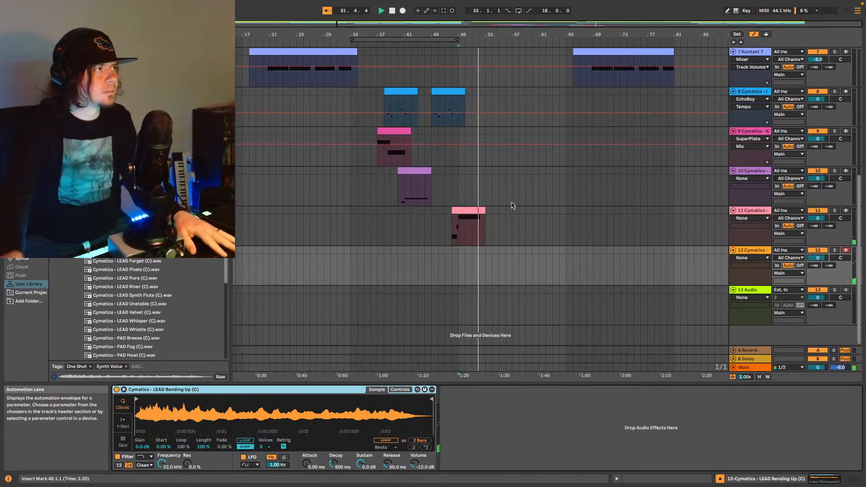
{"action": "key", "text": "space"}
{"action": "left_click", "coordinate": [445, 261]}
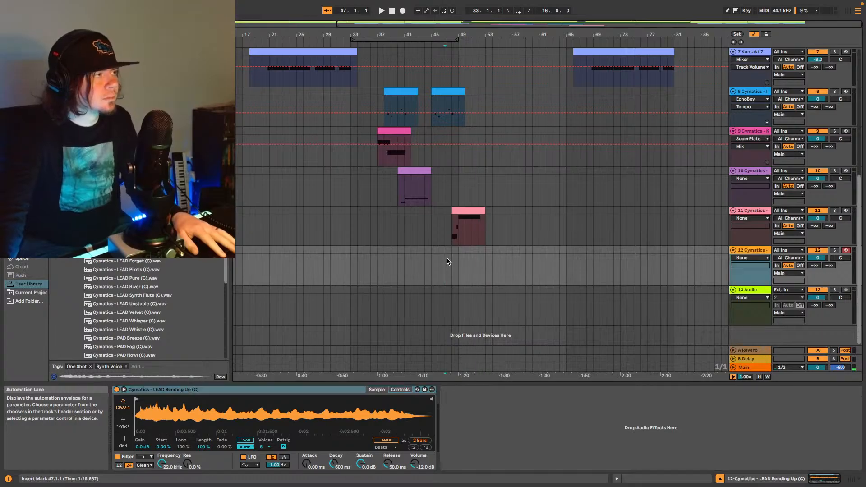
{"action": "key", "text": "space"}
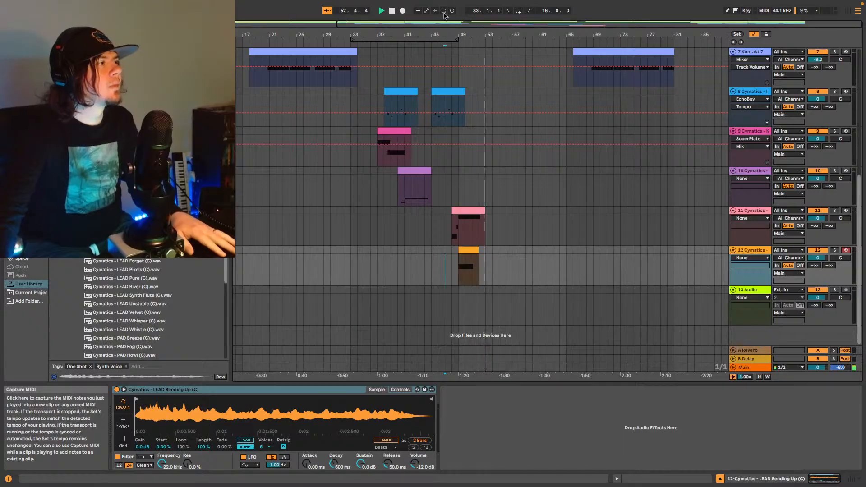
Listen to the LEAD Bending Up clip with the other tracks from bar 48.
{"action": "key", "text": "space"}
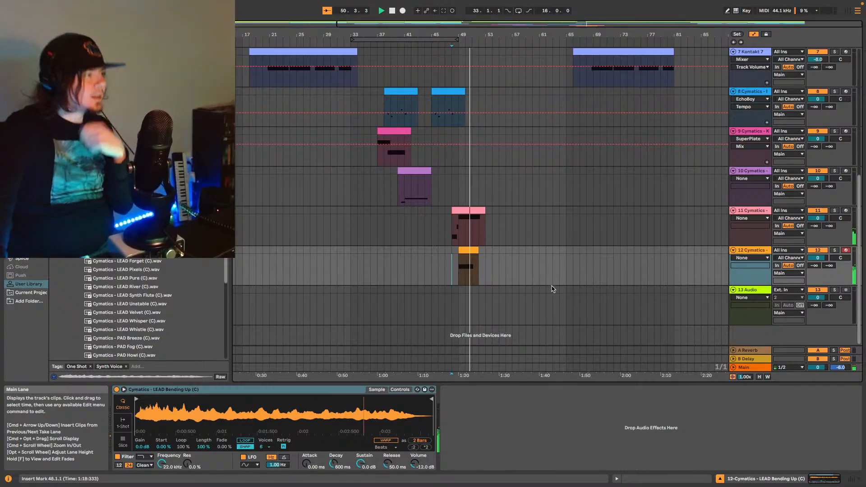
{"action": "scroll", "coordinate": [536, 184], "scroll_direction": "up", "scroll_amount": 3}
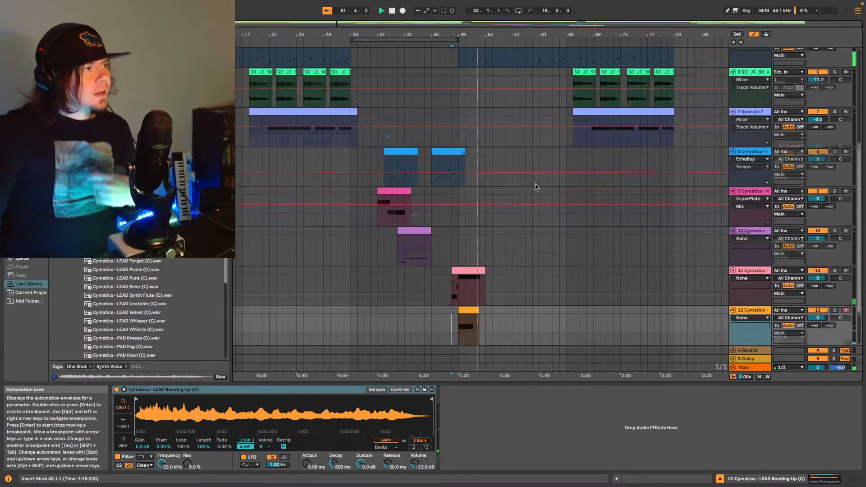
{"action": "scroll", "coordinate": [541, 191], "scroll_direction": "up", "scroll_amount": 3}
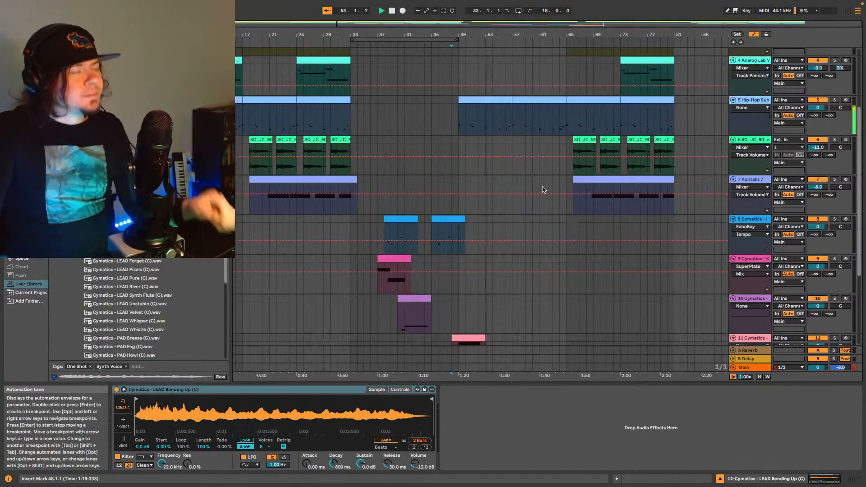
Insert a MIDI track below the LEAD Bending Up track and stop playback.
{"action": "scroll", "coordinate": [548, 191], "scroll_direction": "down", "scroll_amount": 5}
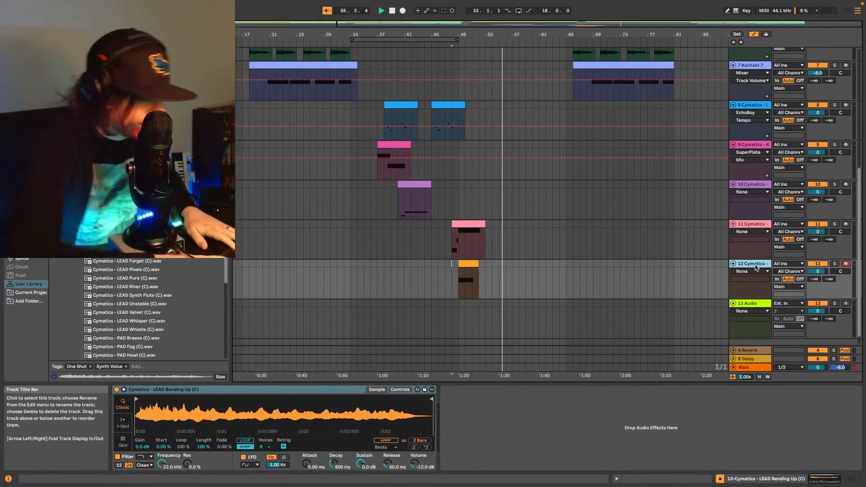
{"action": "key", "text": "ctrl+shift+t"}
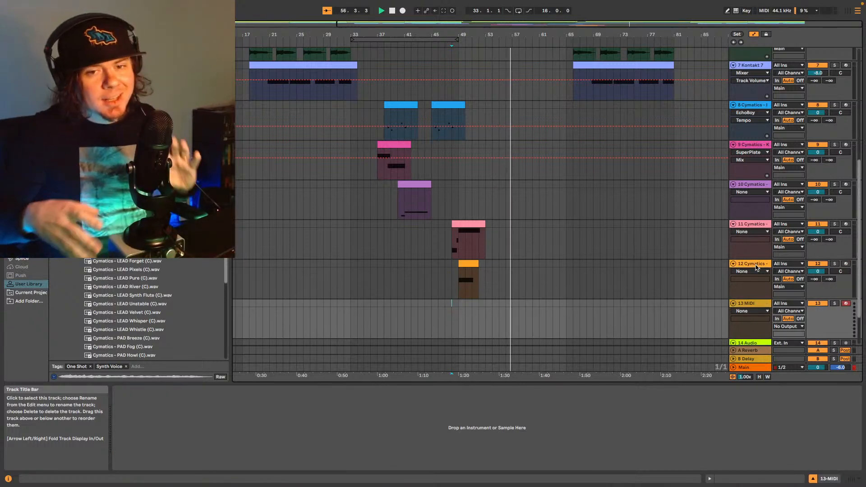
{"action": "scroll", "coordinate": [701, 256], "scroll_direction": "down", "scroll_amount": 2}
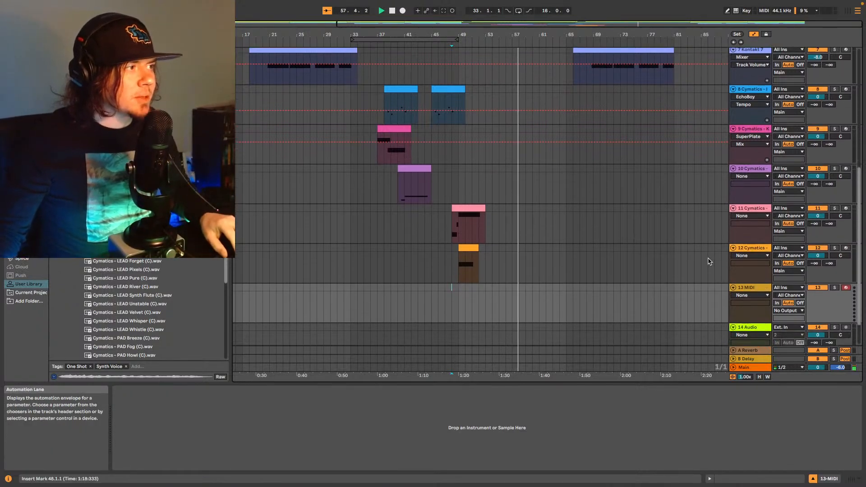
{"action": "key", "text": "space"}
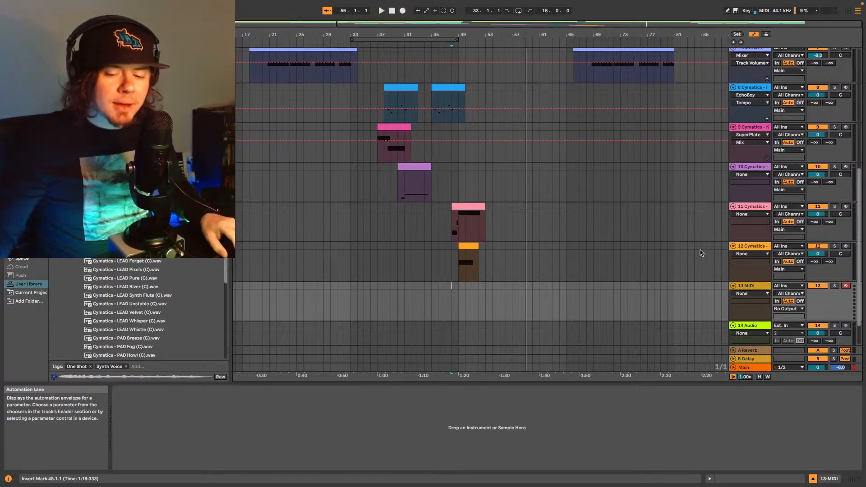
Find the Xpand!2 synthesizer among the plug-ins and load it on the new MIDI track 13.
{"action": "scroll", "coordinate": [139, 311], "scroll_direction": "up", "scroll_amount": 6}
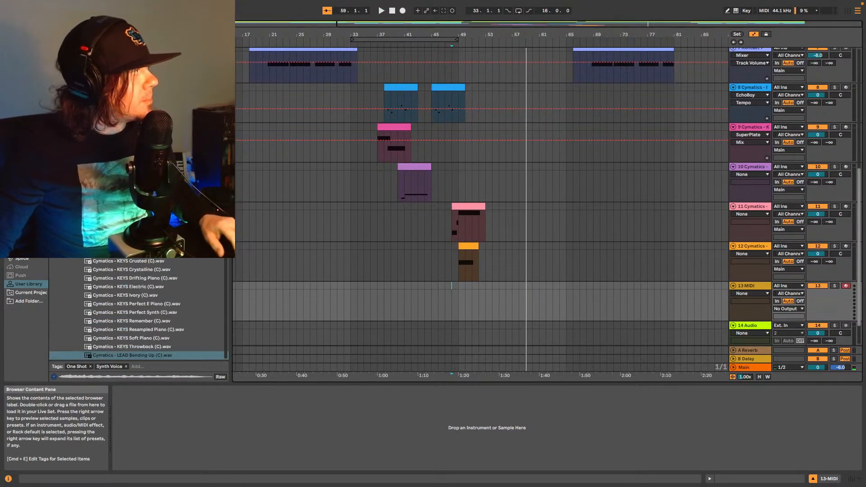
{"action": "left_click", "coordinate": [23, 186]}
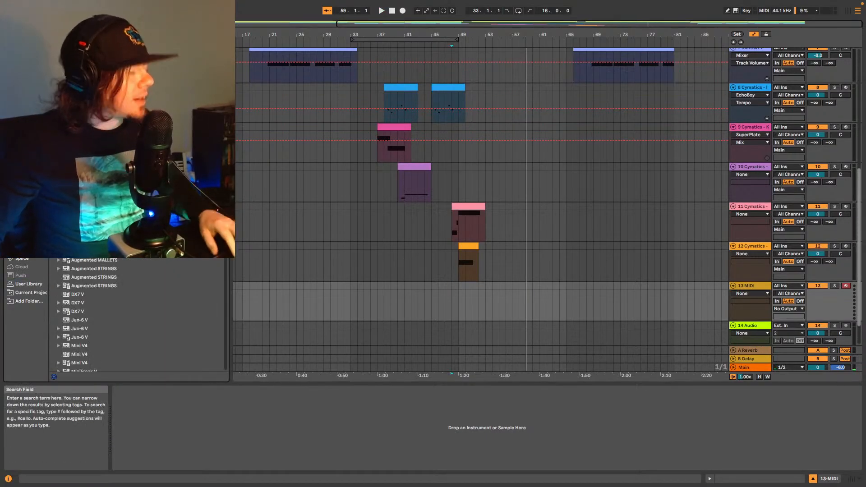
{"action": "type", "text": "ko"}
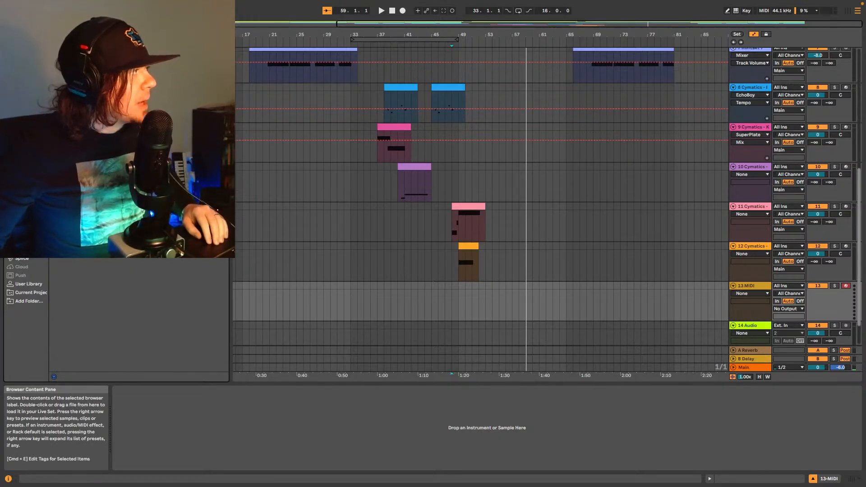
{"action": "left_click_drag", "start_coordinate": [481, 287], "coordinate": [498, 293]}
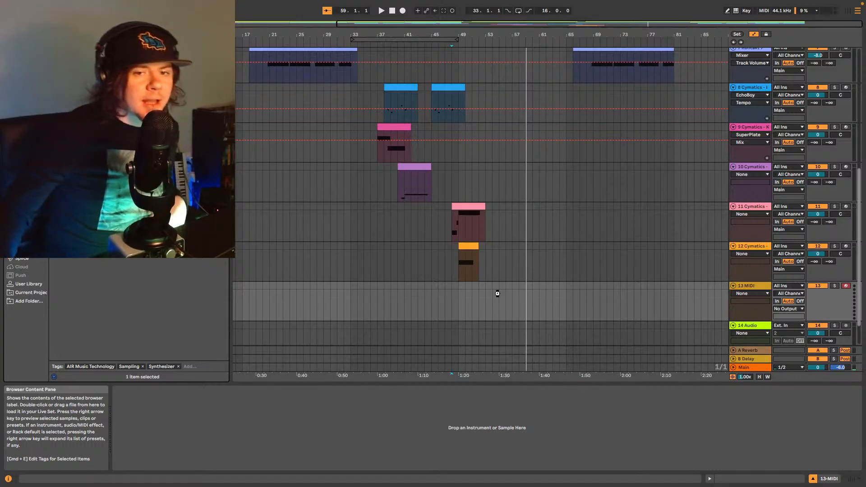
Load the +06 Hi Bells preset from the 20 Bells category in Xpand!2.
{"action": "left_click", "coordinate": [471, 244]}
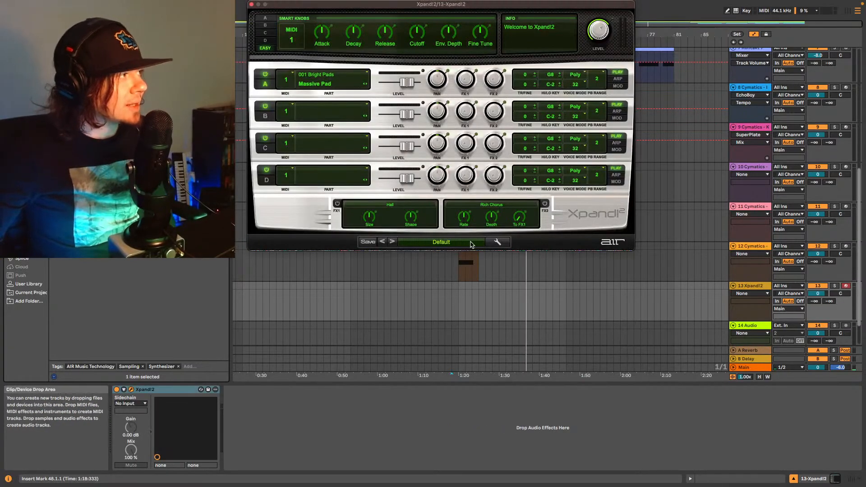
{"action": "left_click", "coordinate": [465, 245]}
{"action": "mouse_move", "coordinate": [454, 285]}
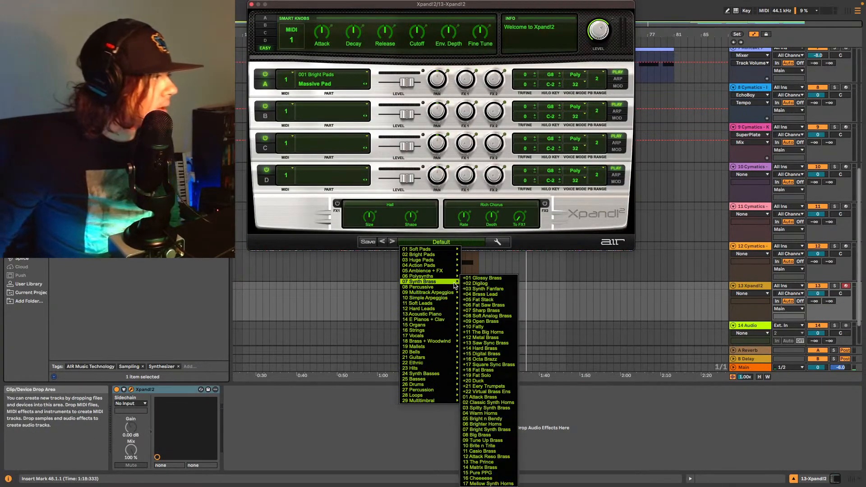
{"action": "mouse_move", "coordinate": [446, 351]}
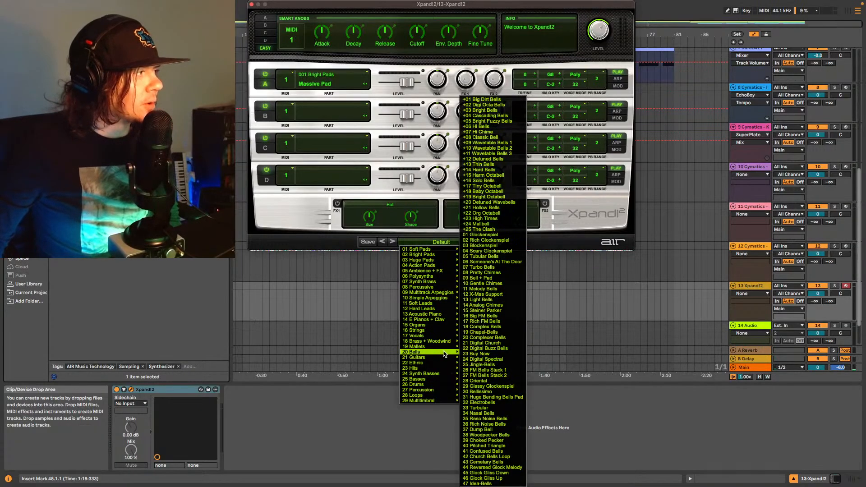
{"action": "left_click", "coordinate": [493, 127]}
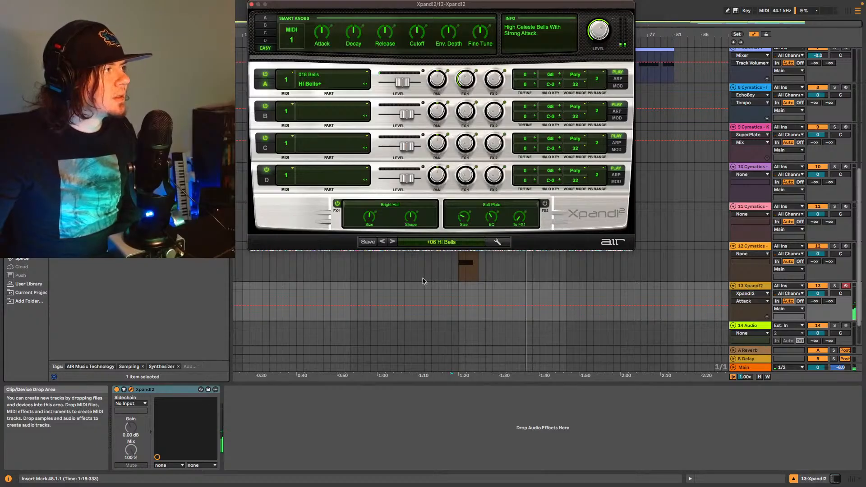
Audition the following Xpand!2 bell presets one by one and settle on +13 Thin Bells.
{"action": "left_click", "coordinate": [420, 244]}
{"action": "left_click", "coordinate": [403, 243]}
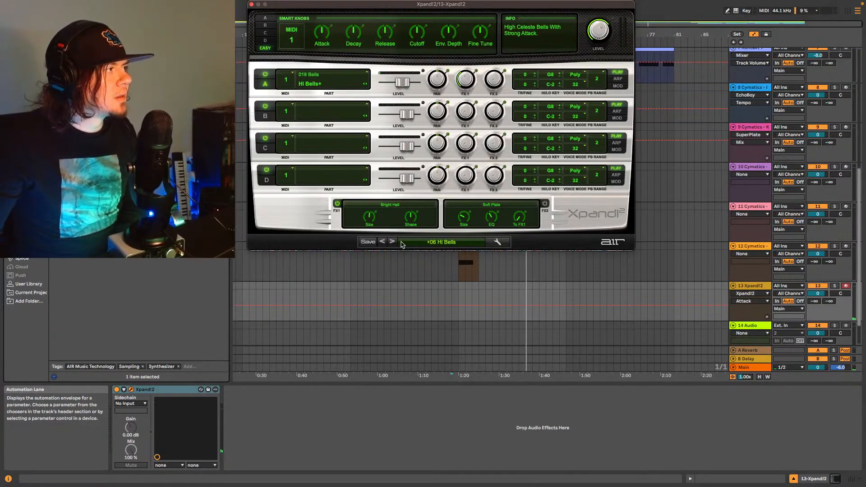
{"action": "left_click", "coordinate": [391, 242]}
{"action": "left_click", "coordinate": [392, 242]}
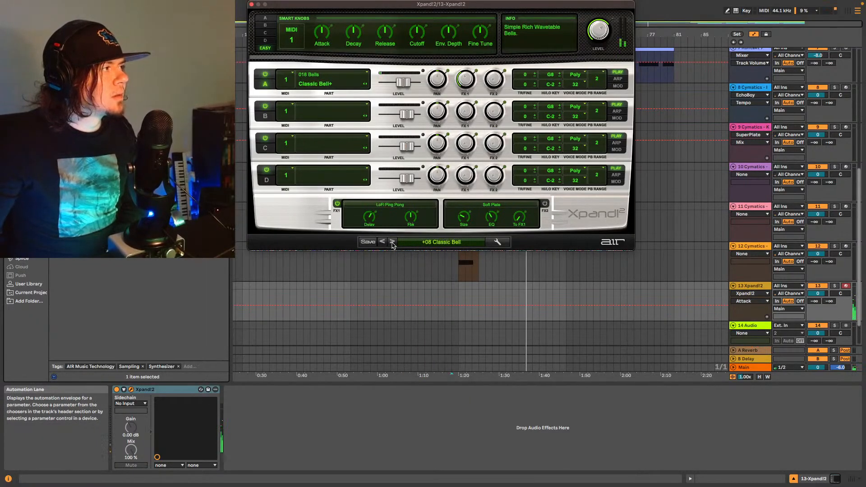
{"action": "left_click", "coordinate": [392, 242]}
{"action": "left_click", "coordinate": [391, 242]}
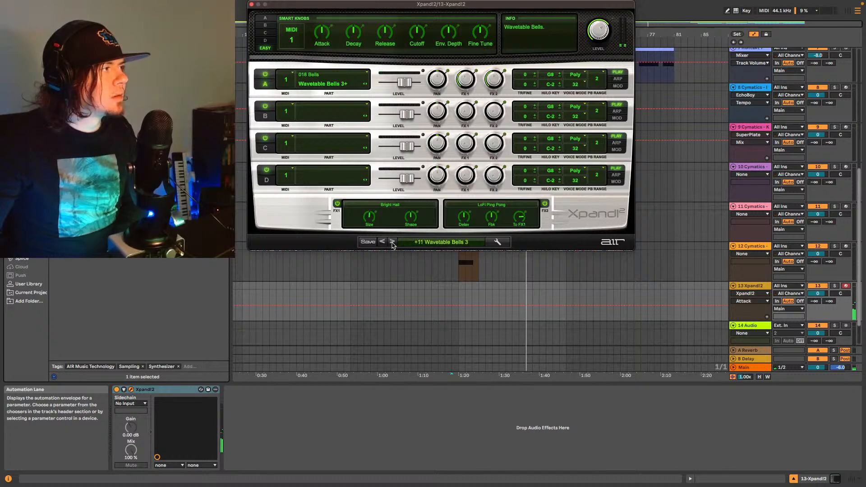
{"action": "left_click", "coordinate": [392, 242]}
{"action": "left_click", "coordinate": [392, 242]}
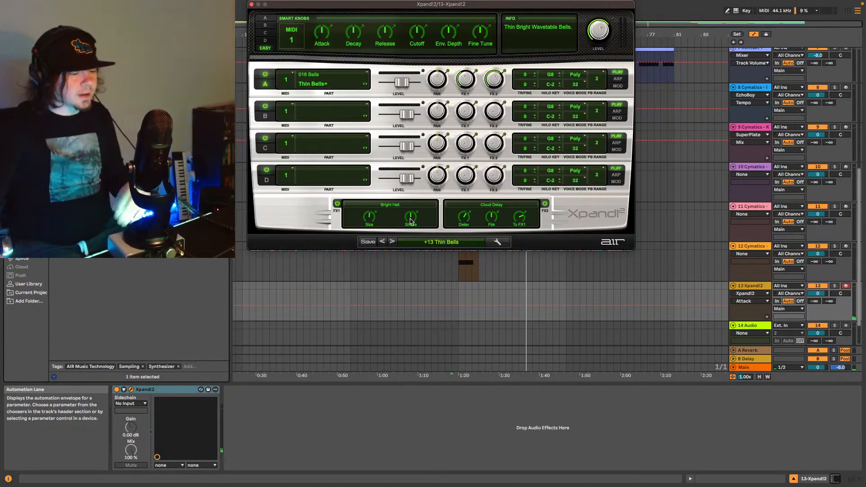
Play back from bar 48, close the Xpand!2 window and capture the played bell notes as a MIDI clip.
{"action": "key", "text": "space"}
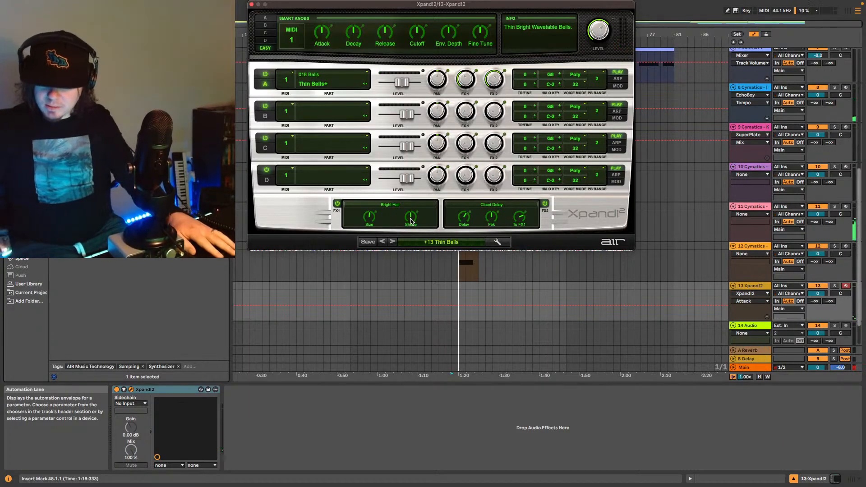
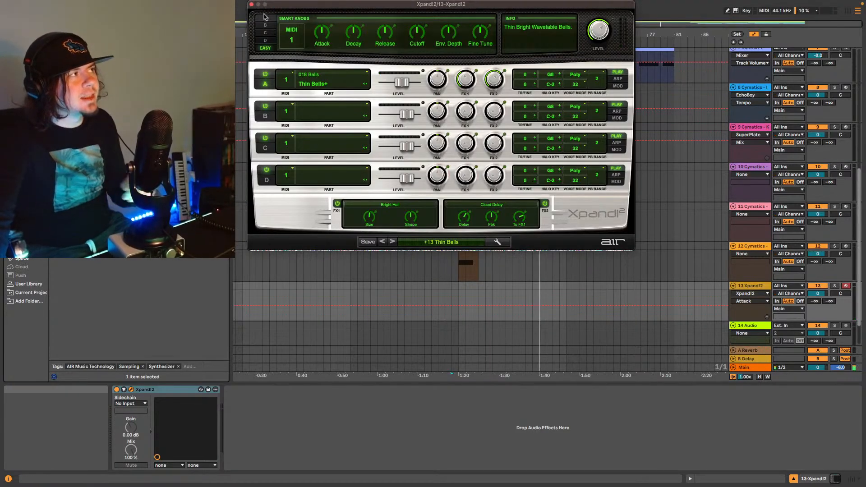
{"action": "left_click", "coordinate": [251, 4]}
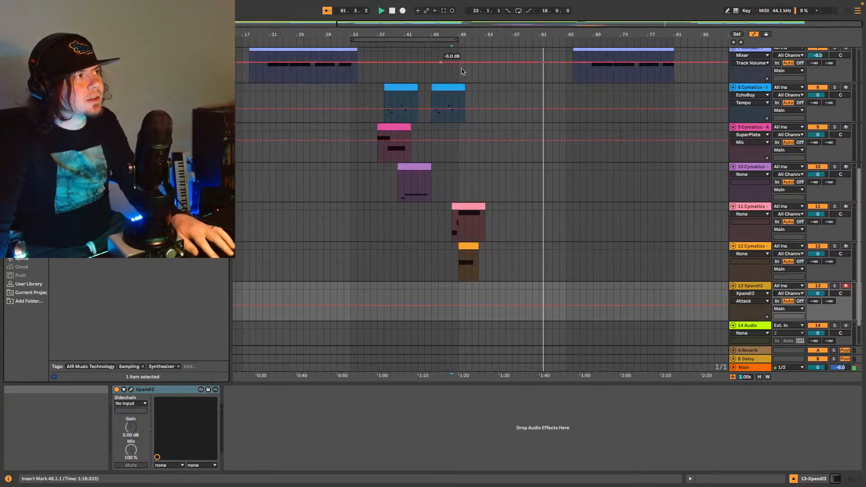
{"action": "left_click", "coordinate": [448, 12]}
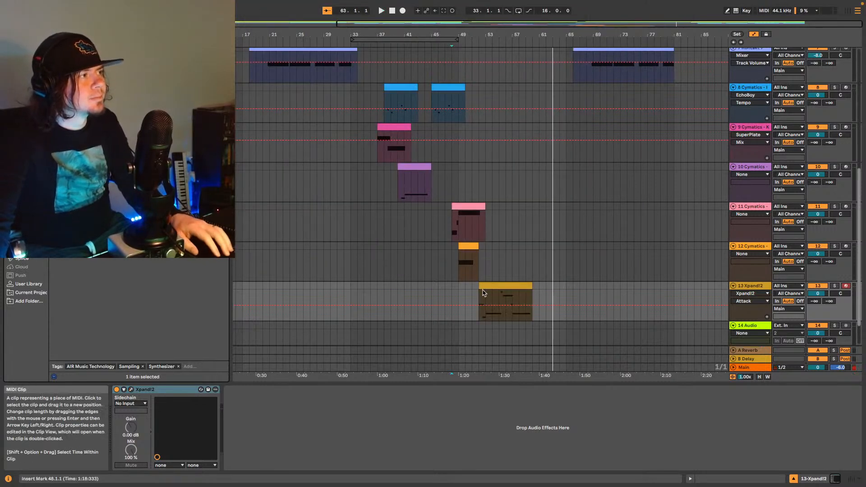
Trim the start of the Xpand!2 clip to bar 54 and listen to the shortened clip.
{"action": "left_click_drag", "start_coordinate": [478, 287], "coordinate": [492, 287]}
{"action": "key", "text": "space"}
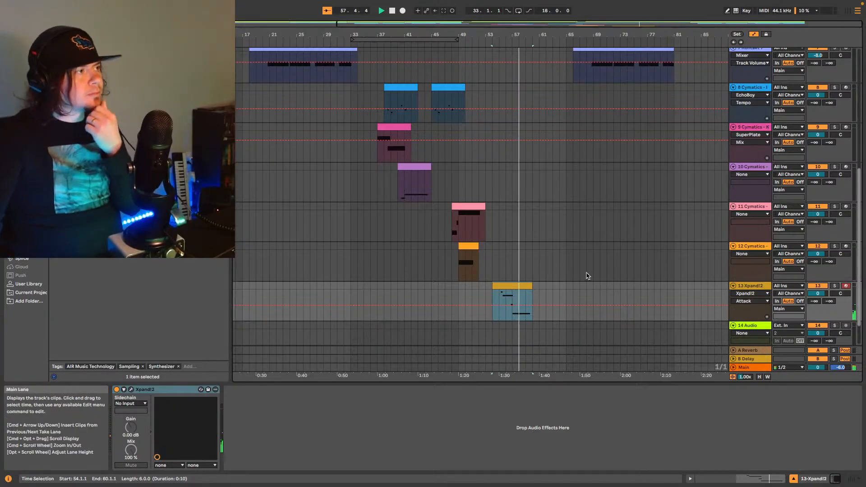
{"action": "scroll", "coordinate": [586, 270], "scroll_direction": "down", "scroll_amount": 1}
{"action": "scroll", "coordinate": [604, 264], "scroll_direction": "down", "scroll_amount": 5}
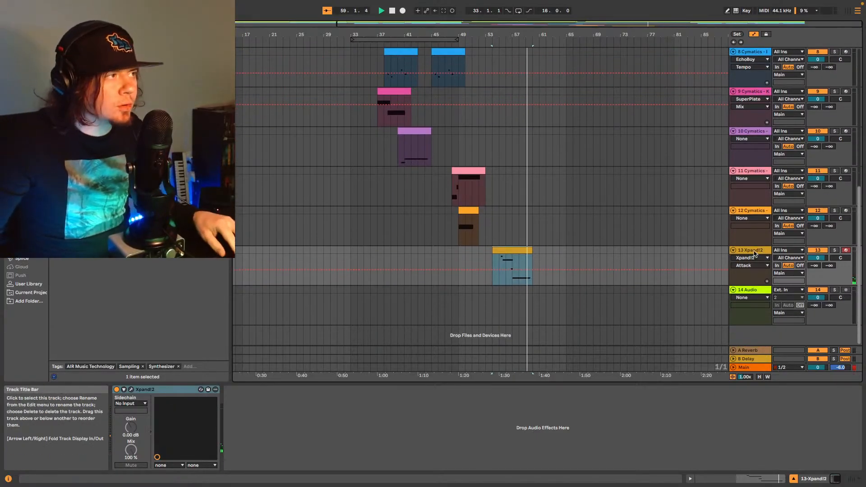
Insert a new MIDI track directly below the 13 Xpand!2 track.
{"action": "scroll", "coordinate": [596, 246], "scroll_direction": "up", "scroll_amount": 3}
{"action": "scroll", "coordinate": [596, 246], "scroll_direction": "up", "scroll_amount": 10}
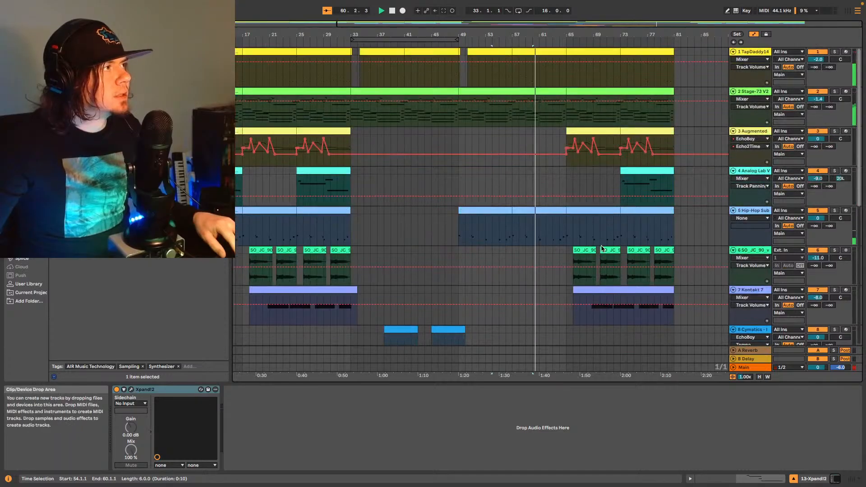
{"action": "scroll", "coordinate": [602, 248], "scroll_direction": "down", "scroll_amount": 6}
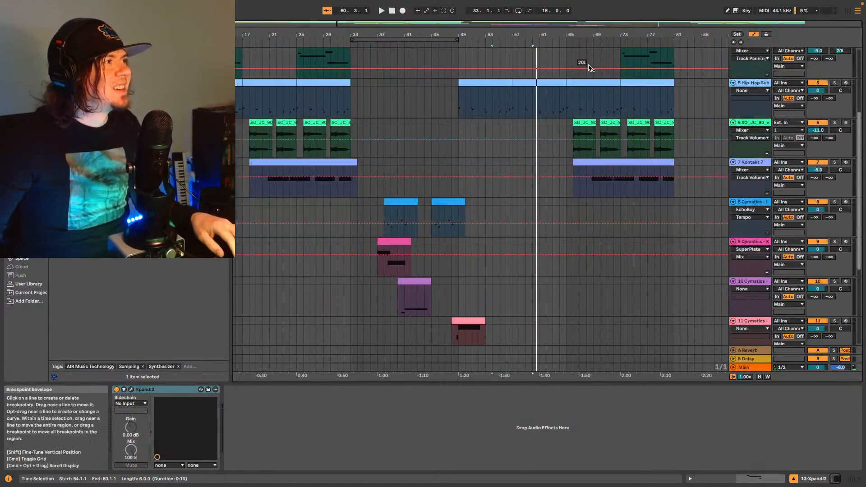
{"action": "left_click_drag", "start_coordinate": [581, 25], "coordinate": [528, 30]}
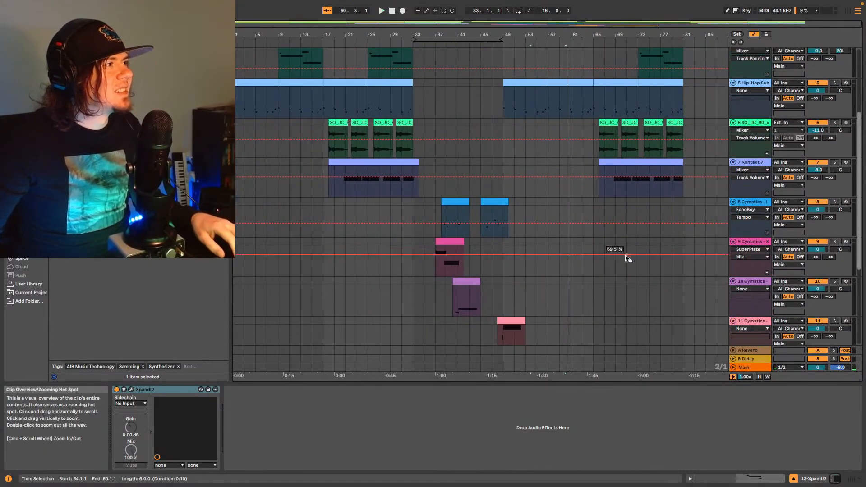
{"action": "scroll", "coordinate": [624, 259], "scroll_direction": "up", "scroll_amount": 6}
{"action": "scroll", "coordinate": [623, 266], "scroll_direction": "down", "scroll_amount": 6}
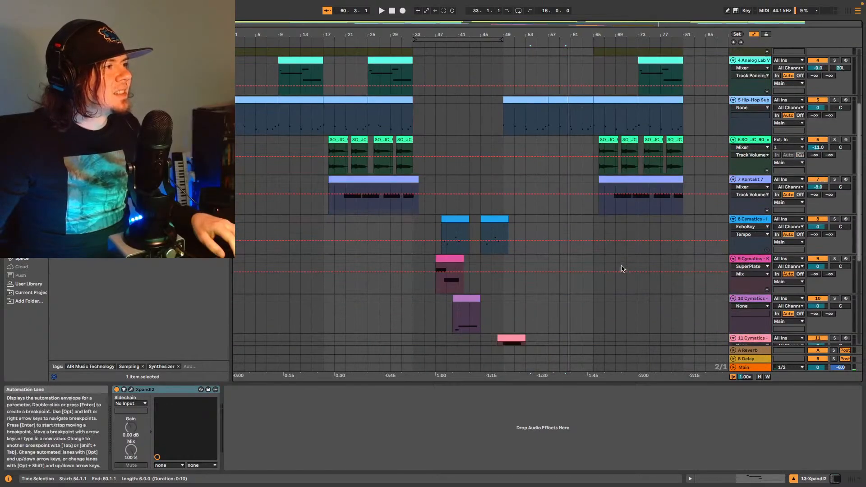
{"action": "scroll", "coordinate": [611, 284], "scroll_direction": "down", "scroll_amount": 7}
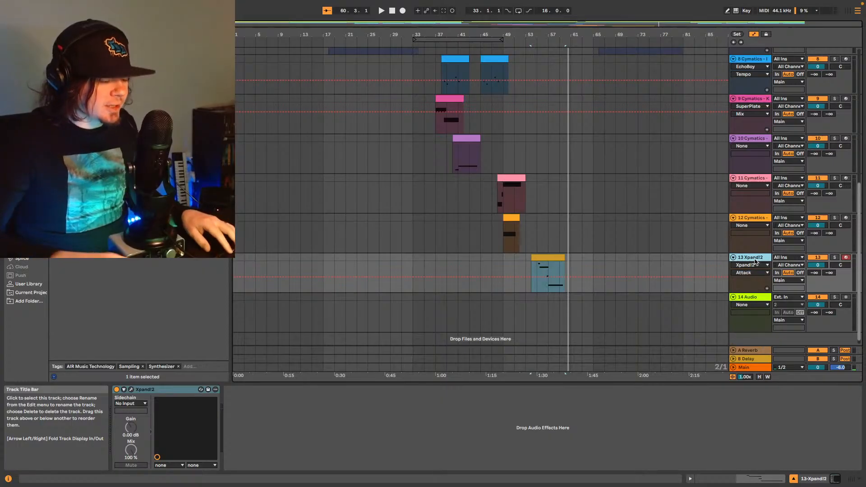
{"action": "key", "text": "ctrl+shift+t"}
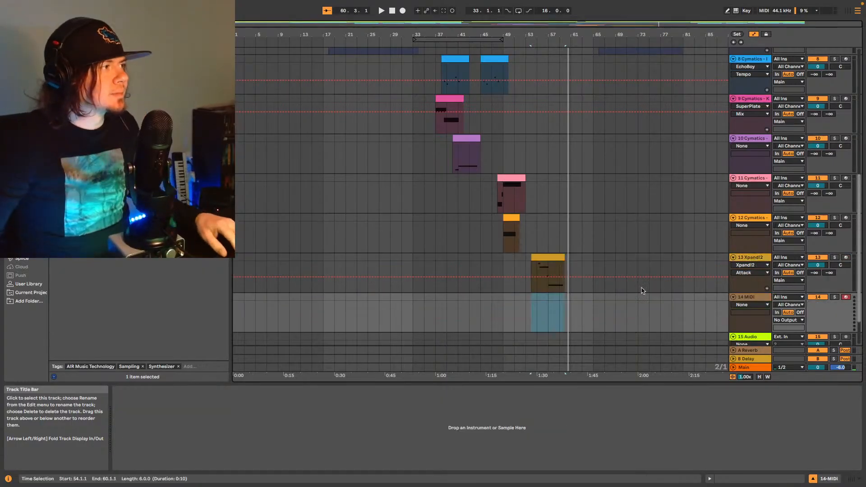
Play back the arrangement from bar 49 and add an Xpand!2 instrument to the new MIDI track.
{"action": "left_click", "coordinate": [503, 321]}
{"action": "key", "text": "space"}
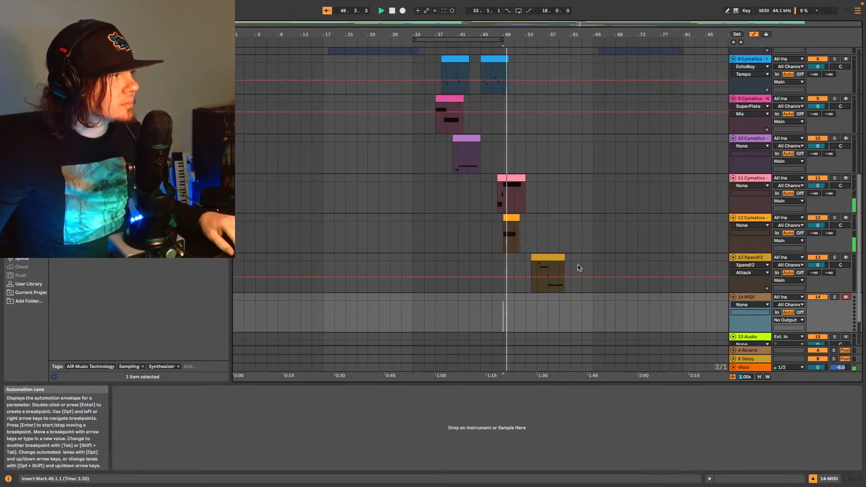
{"action": "scroll", "coordinate": [460, 183], "scroll_direction": "up", "scroll_amount": 5}
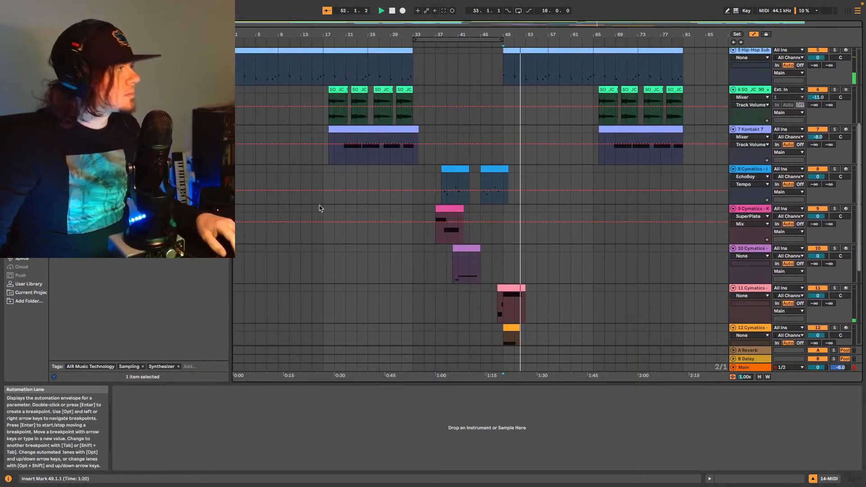
{"action": "scroll", "coordinate": [622, 224], "scroll_direction": "down", "scroll_amount": 4}
{"action": "scroll", "coordinate": [624, 223], "scroll_direction": "down", "scroll_amount": 2}
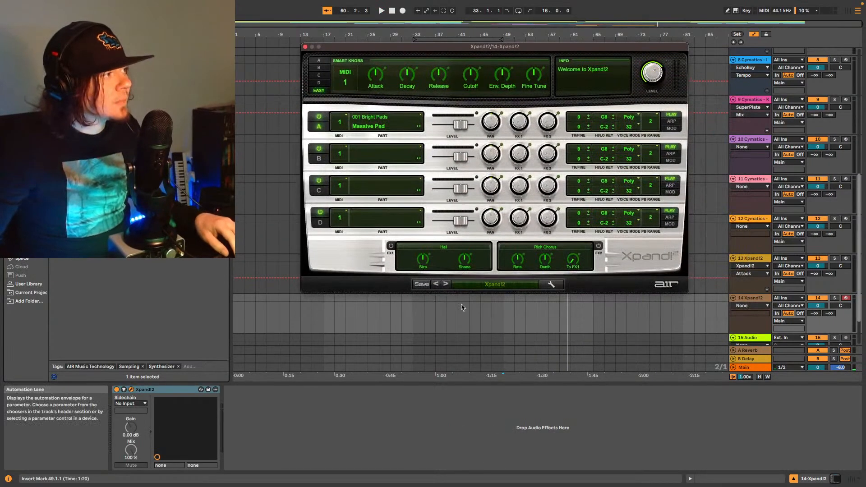
Load the +15 Japanese Boy preset from the 11 Soft Leads category in Xpand!2.
{"action": "left_click", "coordinate": [504, 285]}
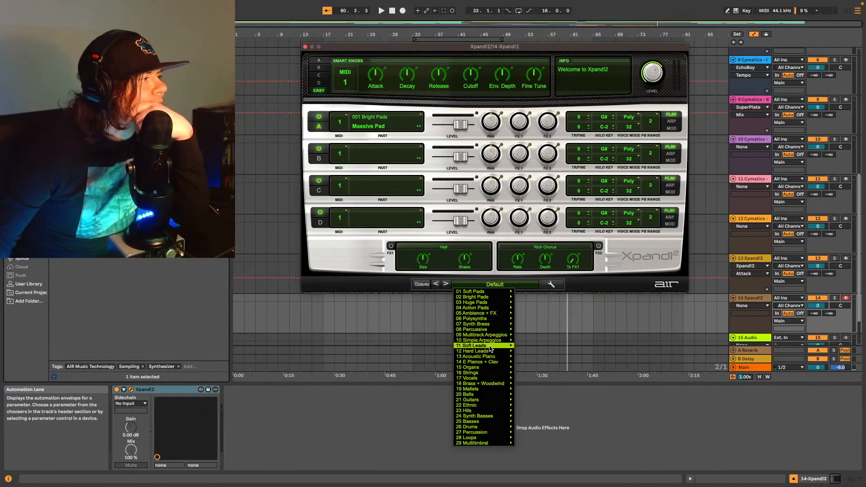
{"action": "mouse_move", "coordinate": [492, 347]}
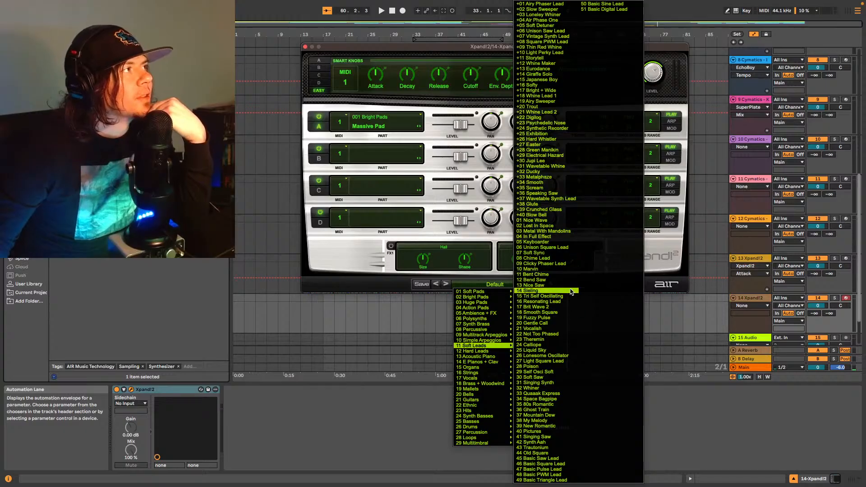
{"action": "left_click", "coordinate": [554, 81]}
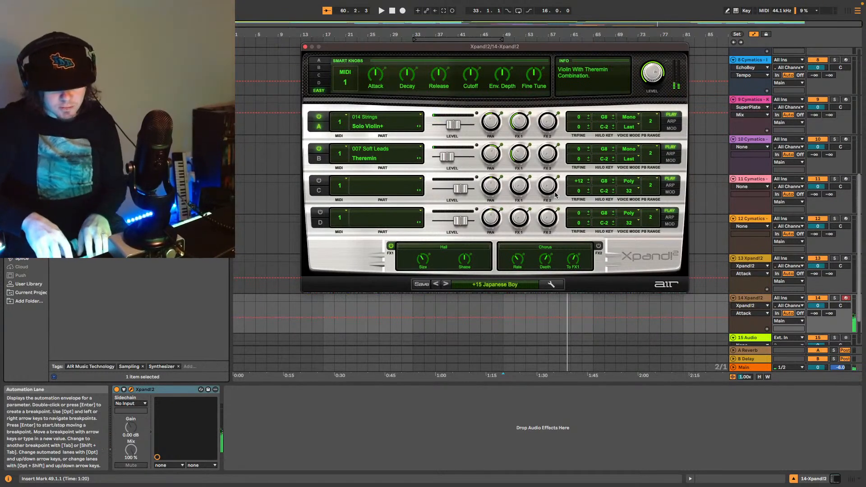
Play along from bar 49, close the Xpand!2 window and capture the played lead notes as a MIDI clip.
{"action": "left_click", "coordinate": [501, 333]}
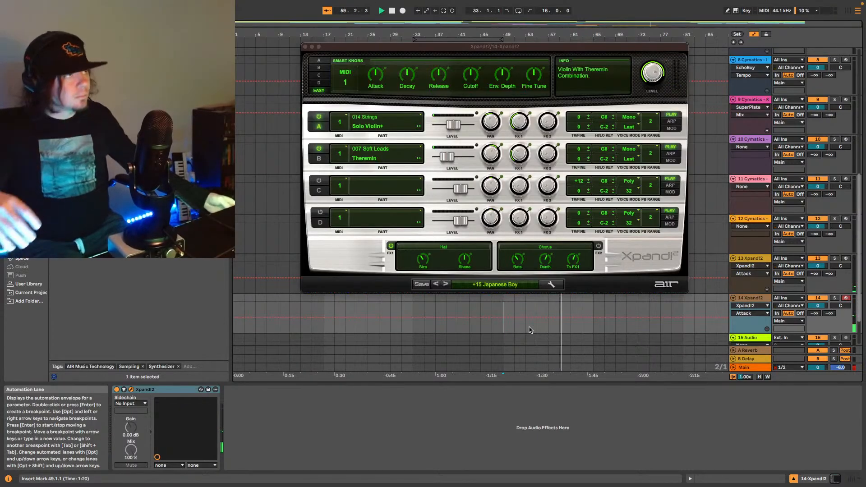
{"action": "left_click", "coordinate": [305, 46]}
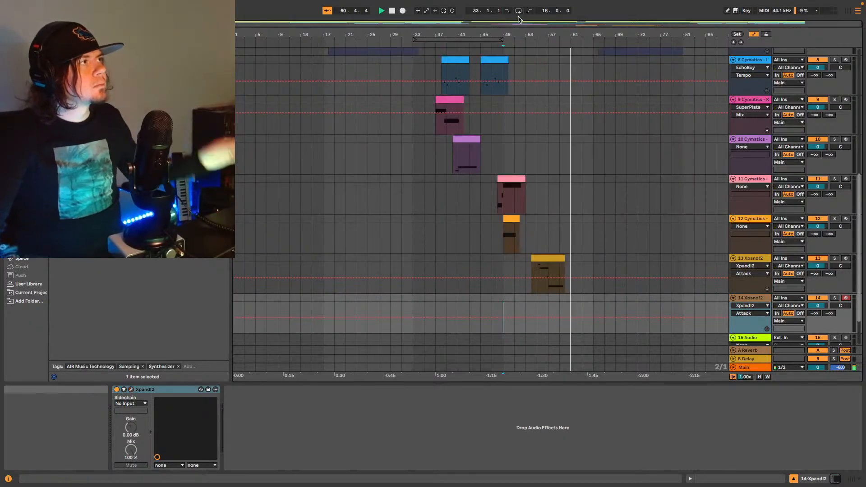
{"action": "left_click", "coordinate": [444, 12]}
{"action": "key", "text": "space"}
Listen to the captured lead clip from bar 53 and trim the start of its first E5 note to 6.2.1.
{"action": "left_click", "coordinate": [527, 310]}
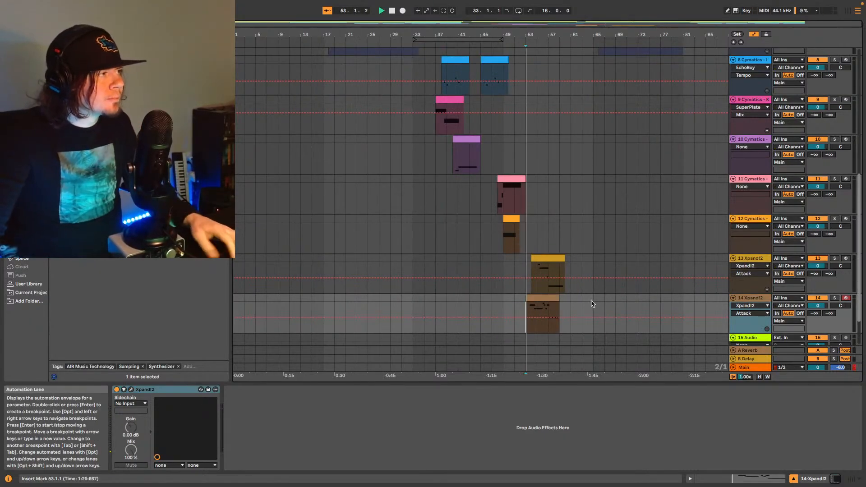
{"action": "key", "text": "space"}
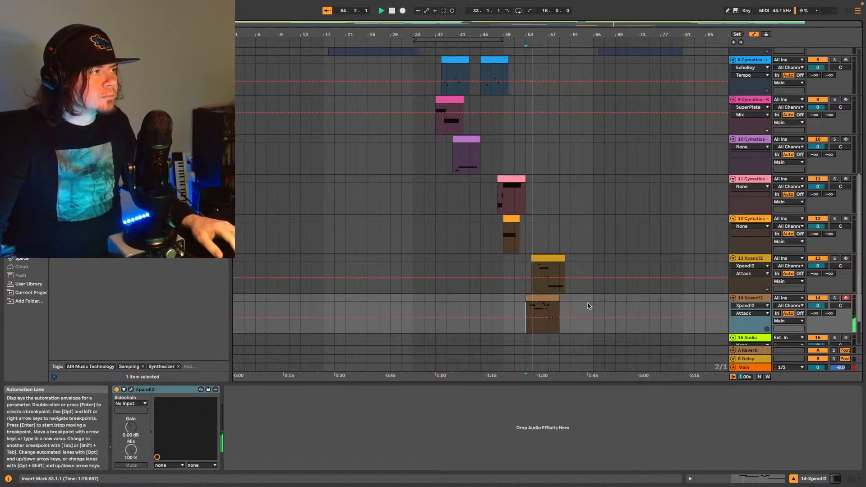
{"action": "key", "text": "space"}
{"action": "left_click", "coordinate": [542, 299]}
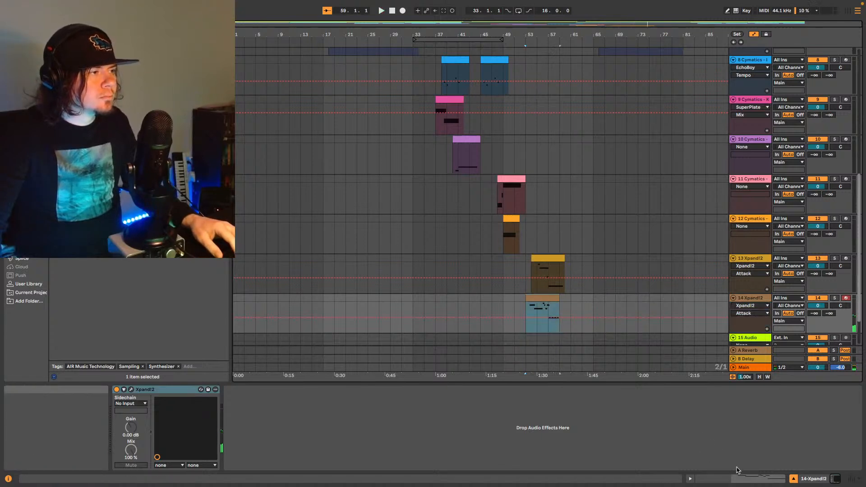
{"action": "double_click", "coordinate": [541, 299]}
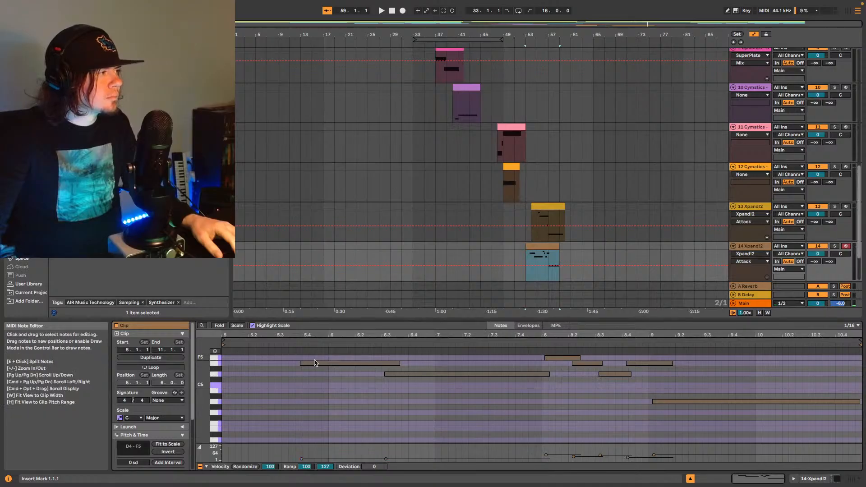
{"action": "left_click_drag", "start_coordinate": [301, 363], "coordinate": [342, 363]}
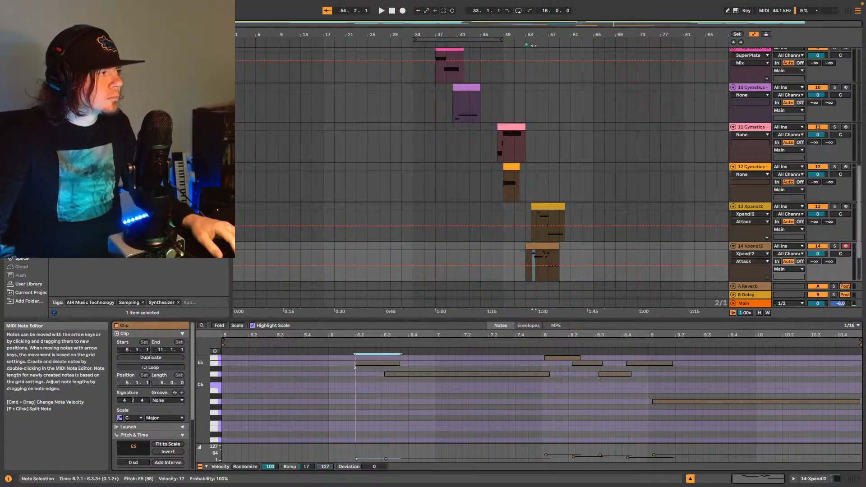
{"action": "key", "text": "space"}
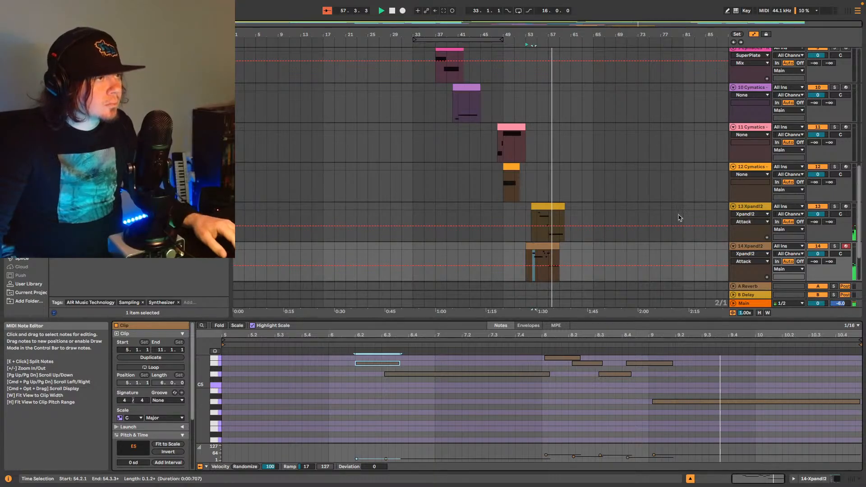
Lower the volume of track 14 Xpand!2 to -8.0 dB while listening to the lead clip.
{"action": "left_click_drag", "start_coordinate": [818, 255], "coordinate": [818, 257]}
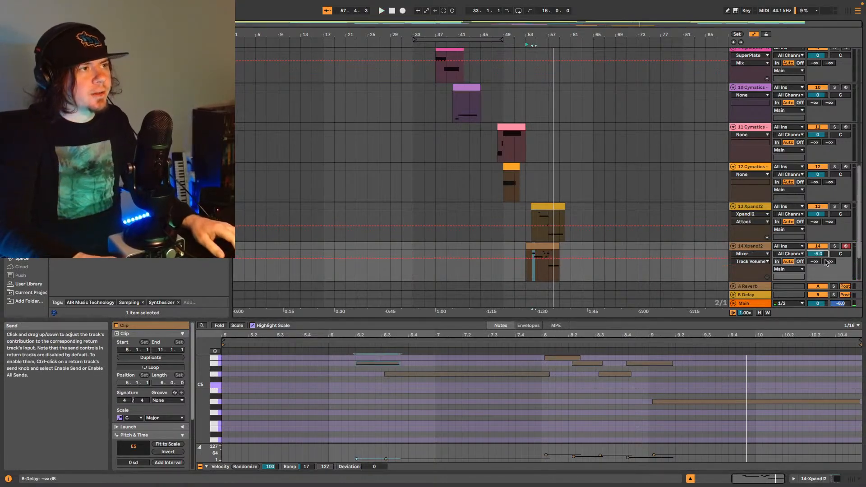
{"action": "key", "text": "space"}
{"action": "key", "text": "Down"}
{"action": "key", "text": "Down"}
{"action": "key", "text": "Down"}
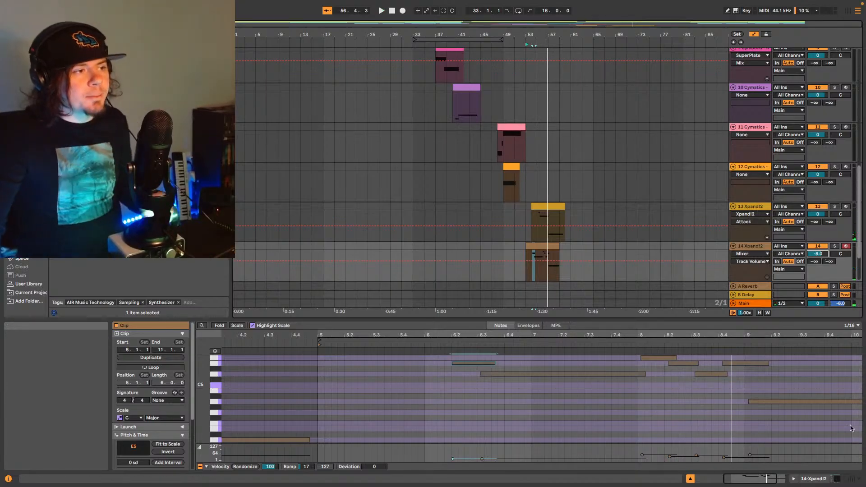
Add a Utility device after Xpand!2 on track 14 and set its gain to 0 dB.
{"action": "left_click", "coordinate": [836, 480]}
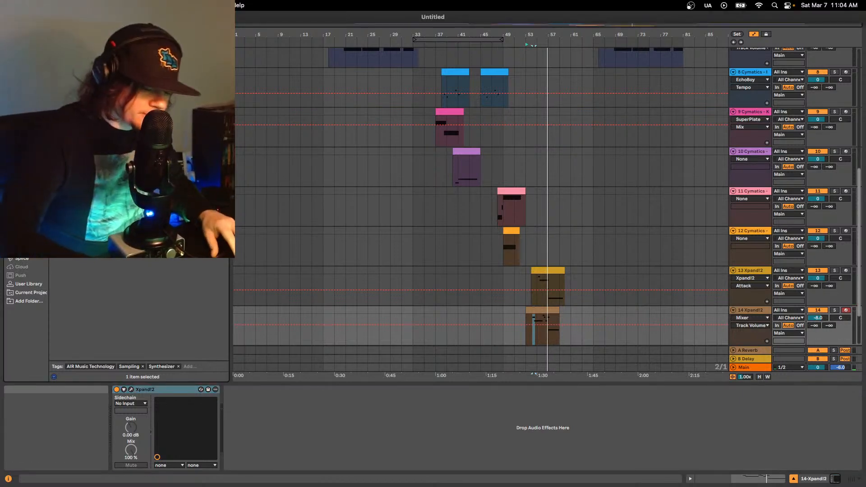
{"action": "key", "text": "BackSpace"}
{"action": "type", "text": "s"}
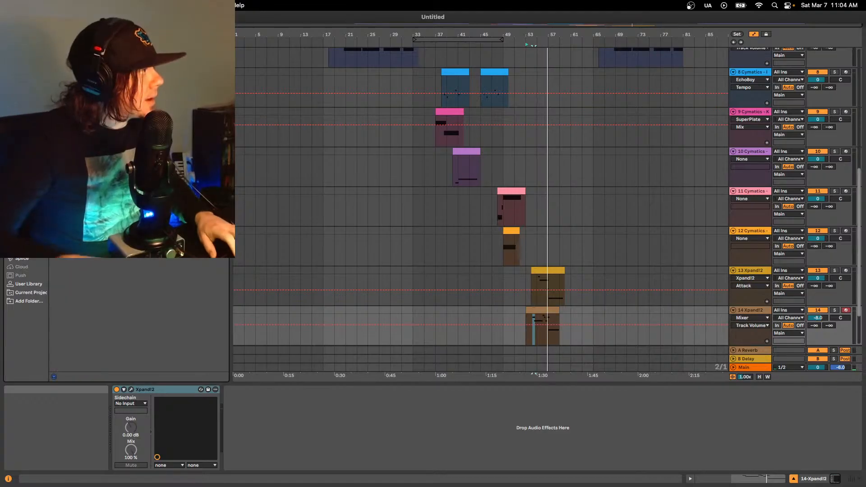
{"action": "left_click_drag", "start_coordinate": [90, 50], "coordinate": [278, 416]}
{"action": "left_click", "coordinate": [273, 417]}
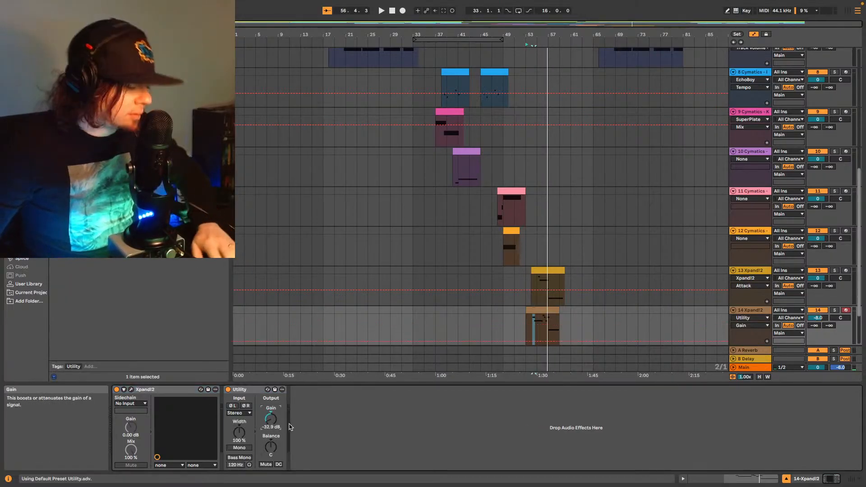
{"action": "type", "text": "0"}
{"action": "key", "text": "Return"}
{"action": "left_click", "coordinate": [238, 413]}
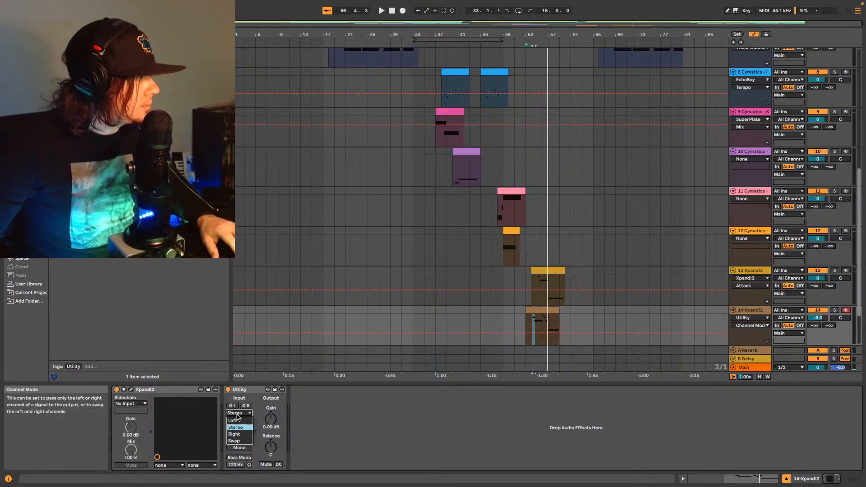
{"action": "left_click", "coordinate": [239, 442]}
{"action": "key", "text": "space"}
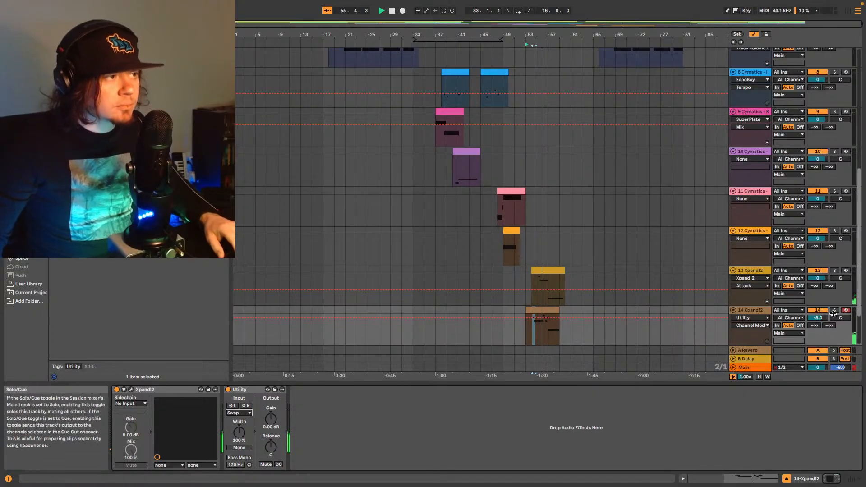
{"action": "left_click_drag", "start_coordinate": [839, 318], "coordinate": [840, 324]}
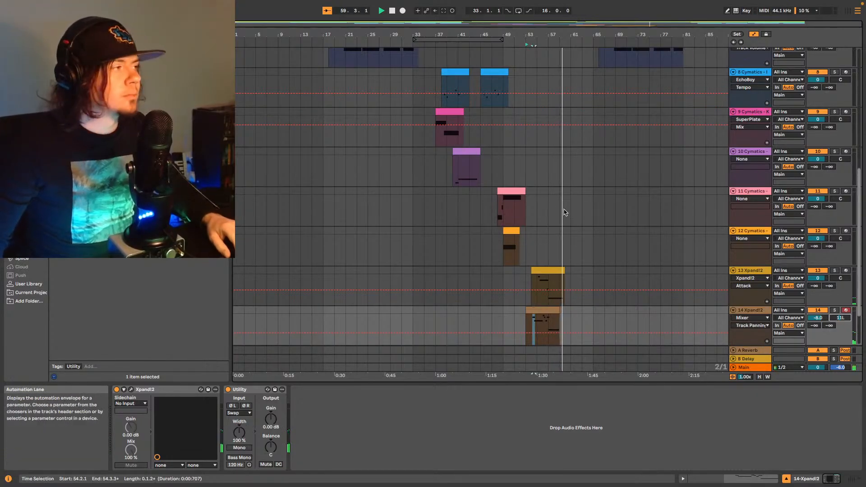
Select the Augmented GRAND PIANO track and listen to its part around bar 65.
{"action": "scroll", "coordinate": [572, 189], "scroll_direction": "up", "scroll_amount": 2}
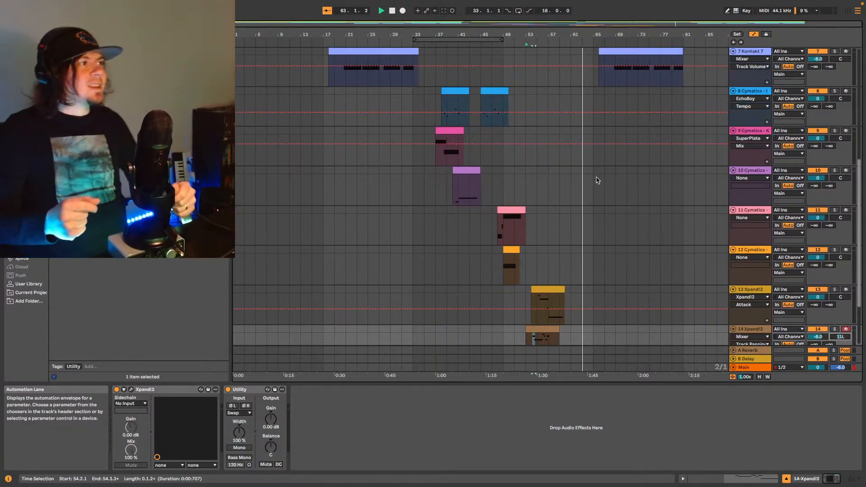
{"action": "scroll", "coordinate": [555, 194], "scroll_direction": "up", "scroll_amount": 10}
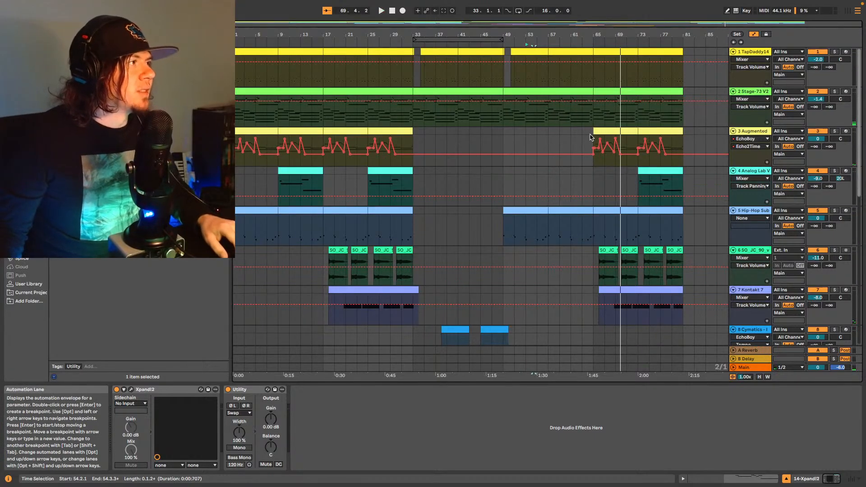
{"action": "left_click_drag", "start_coordinate": [593, 23], "coordinate": [727, 73]}
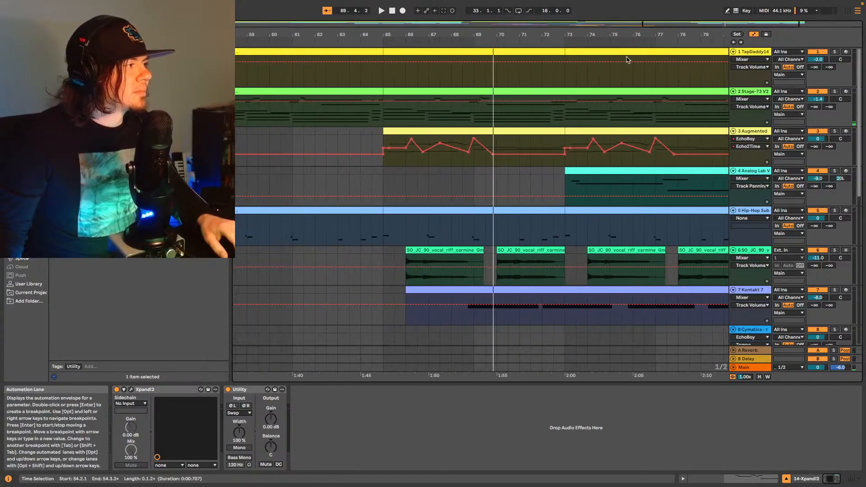
{"action": "left_click", "coordinate": [380, 151]}
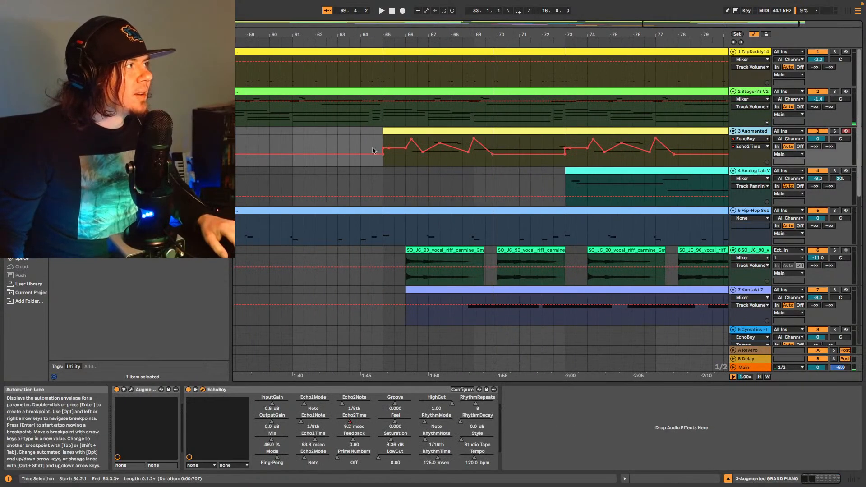
{"action": "key", "text": "space"}
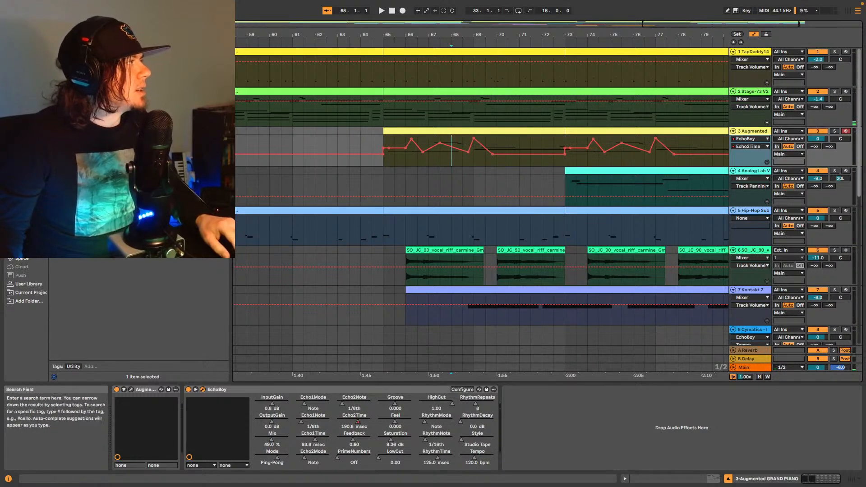
Add a Utility device after EchoBoy on the Augmented GRAND PIANO track and show its Gain automation.
{"action": "left_click_drag", "start_coordinate": [560, 397], "coordinate": [555, 427]}
{"action": "double_click", "coordinate": [553, 422]}
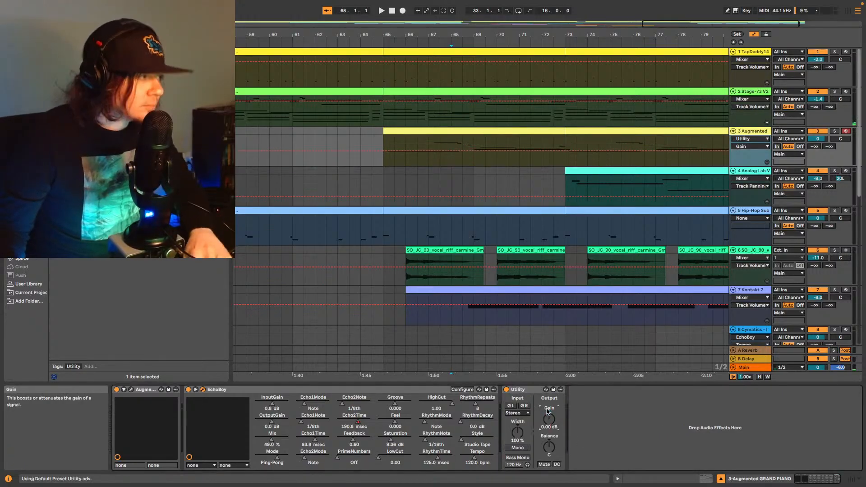
{"action": "right_click", "coordinate": [553, 421]}
{"action": "left_click", "coordinate": [568, 423]}
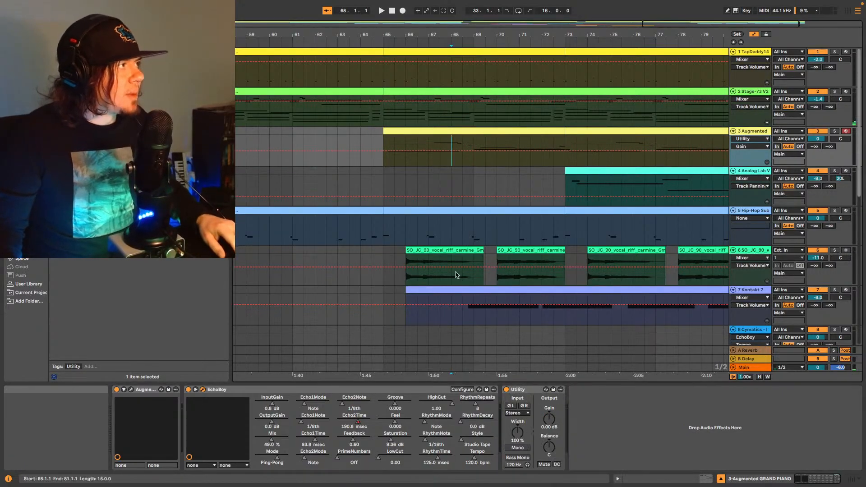
Drop the Utility's Gain automation on the Augmented GRAND PIANO track to -inf dB from bar 64 and select bars 67 to 69.
{"action": "left_click", "coordinate": [360, 150]}
{"action": "left_click_drag", "start_coordinate": [373, 155], "coordinate": [414, 160]}
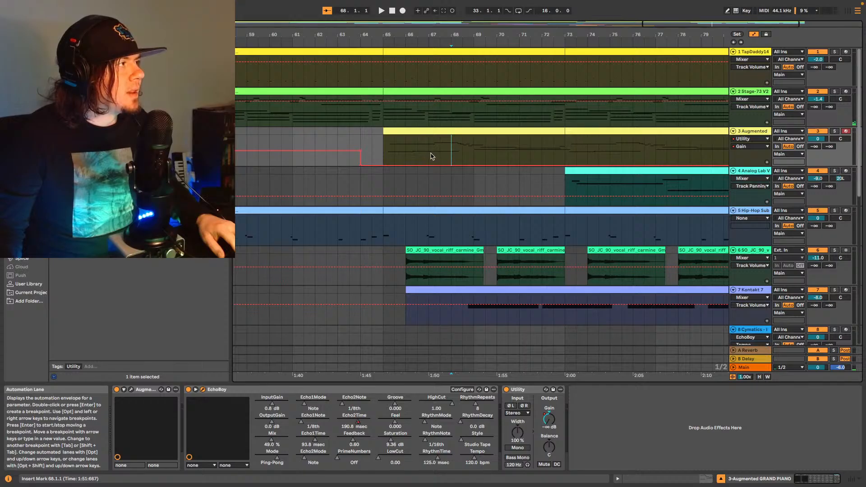
{"action": "left_click_drag", "start_coordinate": [428, 159], "coordinate": [477, 146]}
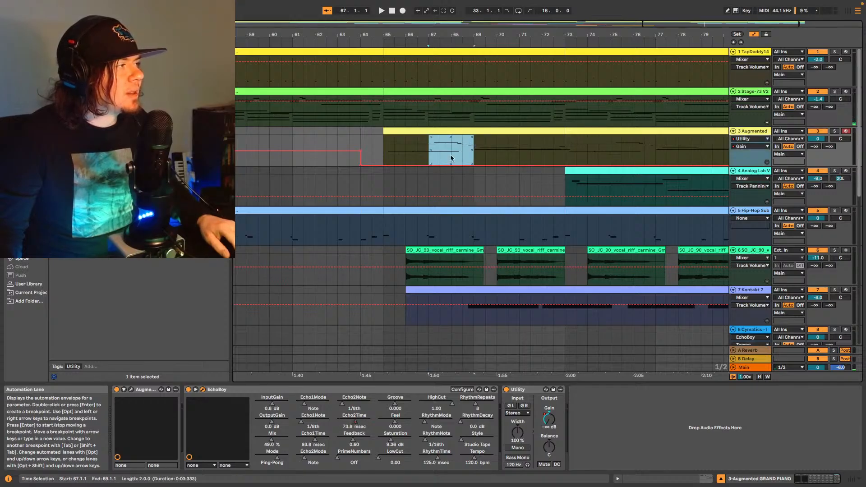
View EchoBoy's Echo2Time automation on the piano track and return to the Utility's Gain automation.
{"action": "right_click", "coordinate": [370, 422]}
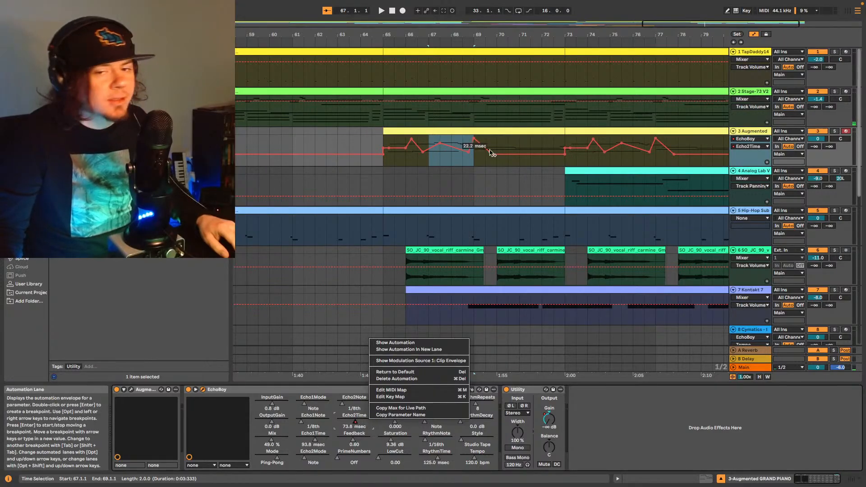
{"action": "left_click", "coordinate": [428, 162]}
{"action": "left_click", "coordinate": [433, 162]}
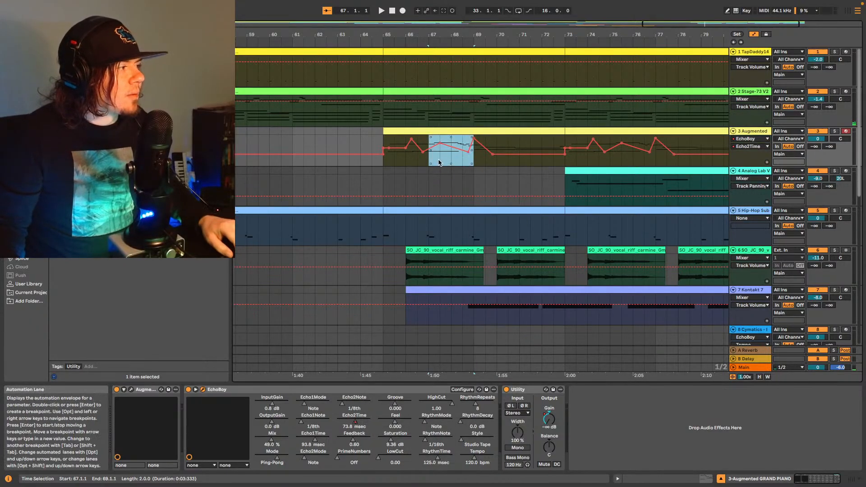
{"action": "right_click", "coordinate": [548, 419]}
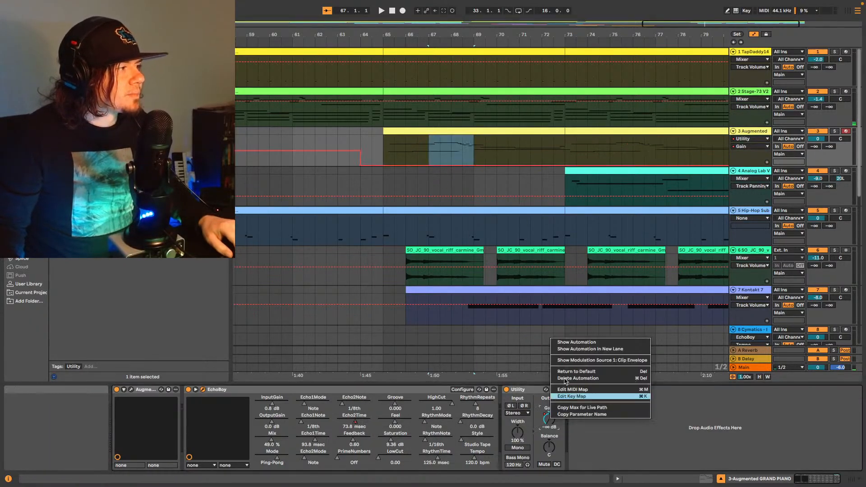
{"action": "left_click", "coordinate": [577, 343]}
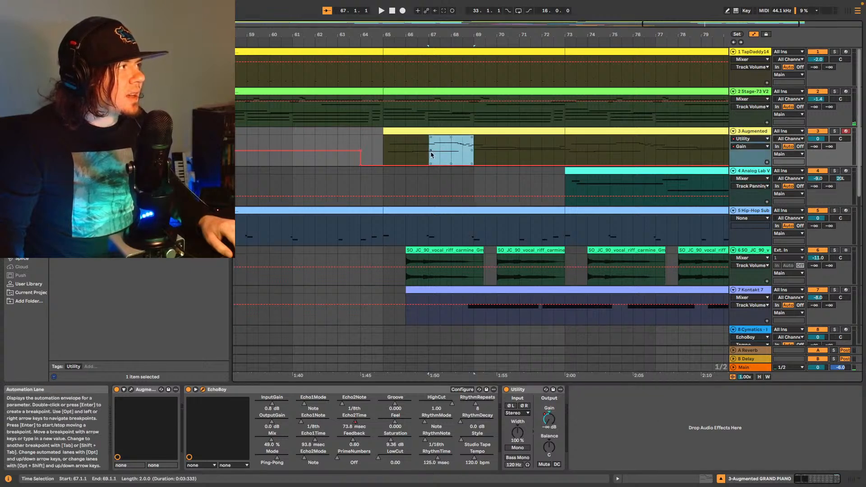
{"action": "right_click", "coordinate": [448, 152]}
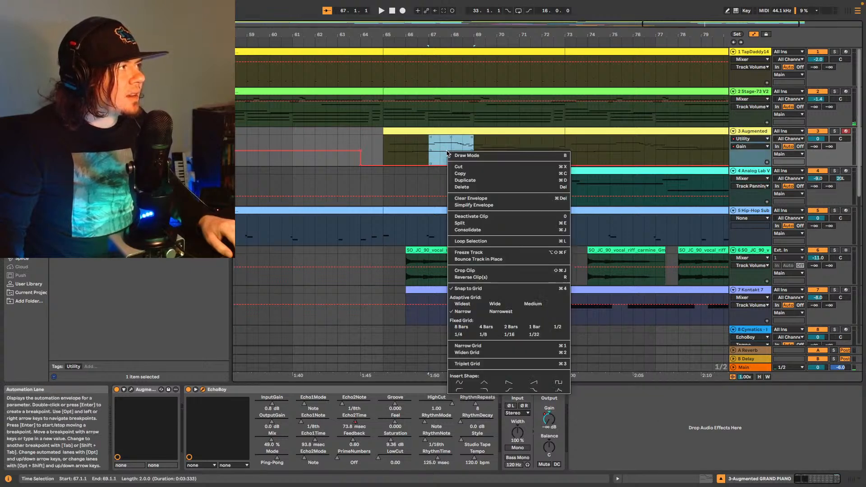
{"action": "left_click", "coordinate": [513, 390]}
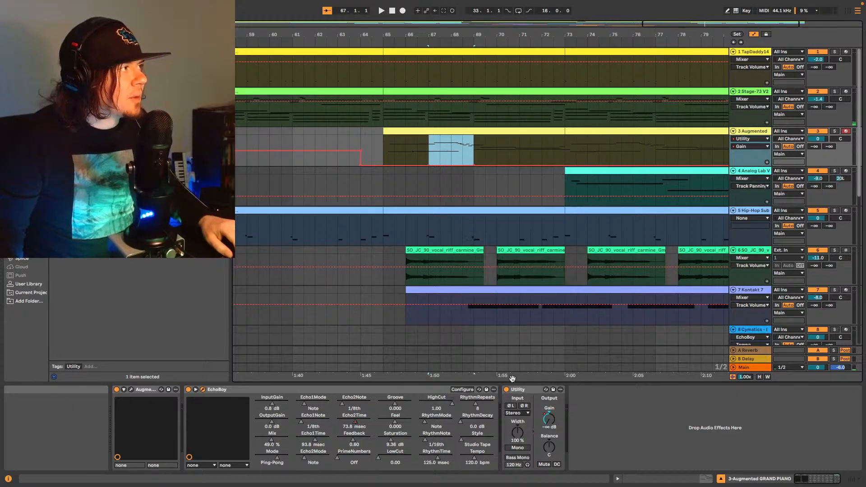
{"action": "left_click", "coordinate": [474, 168]}
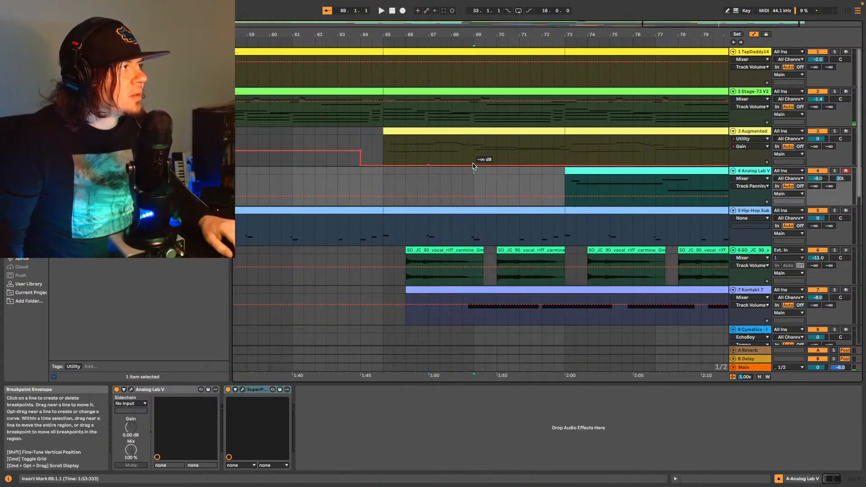
{"action": "left_click", "coordinate": [474, 166]}
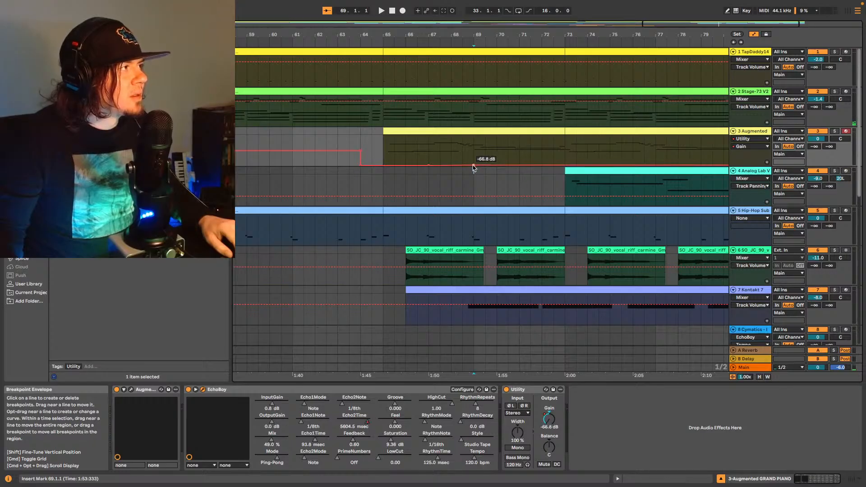
{"action": "left_click_drag", "start_coordinate": [473, 166], "coordinate": [472, 148]}
Build a rising Gain automation ramp on the piano track from bar 67 to bar 69, ending at about 19.3 dB.
{"action": "right_click", "coordinate": [469, 148]}
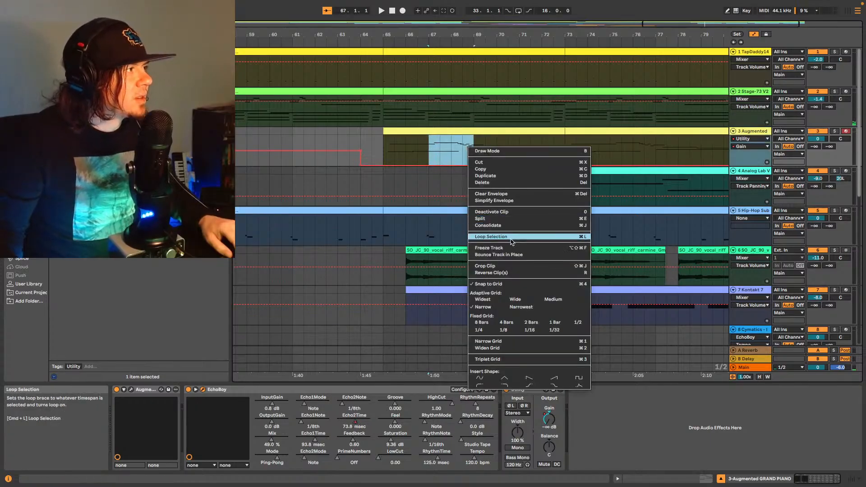
{"action": "left_click", "coordinate": [530, 386]}
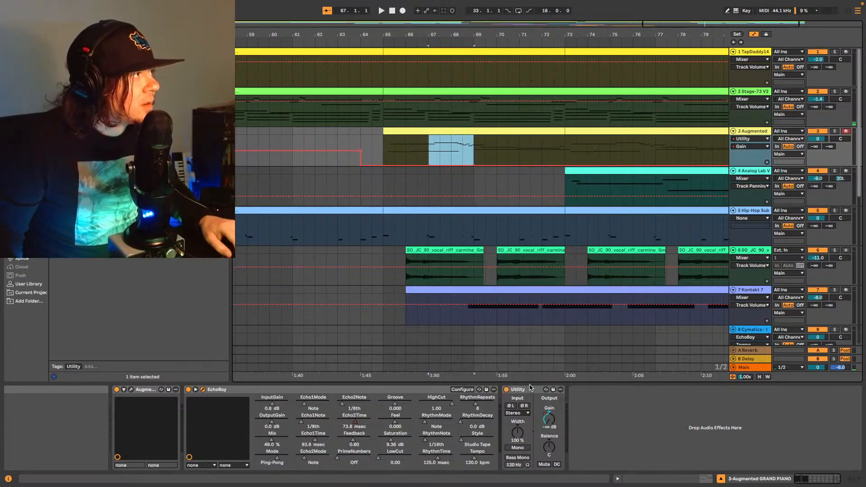
{"action": "left_click_drag", "start_coordinate": [474, 165], "coordinate": [473, 142]}
Turn the piano's Gain ramp between bars 67 and 69 into an S-curve and set its end level to about 0.52 dB.
{"action": "left_click", "coordinate": [439, 154]}
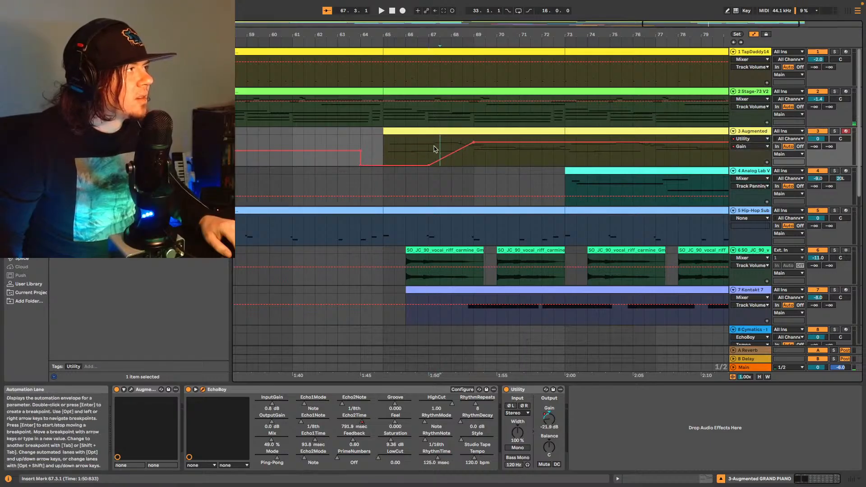
{"action": "left_click_drag", "start_coordinate": [429, 148], "coordinate": [464, 143]}
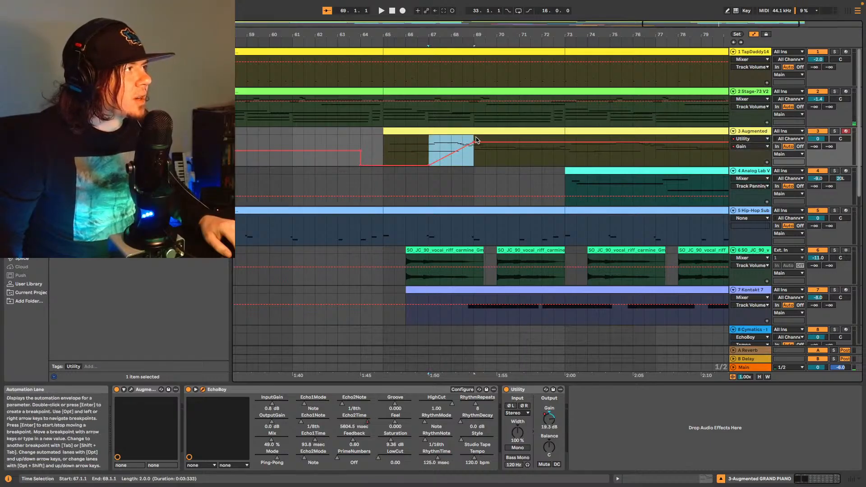
{"action": "right_click", "coordinate": [475, 141]}
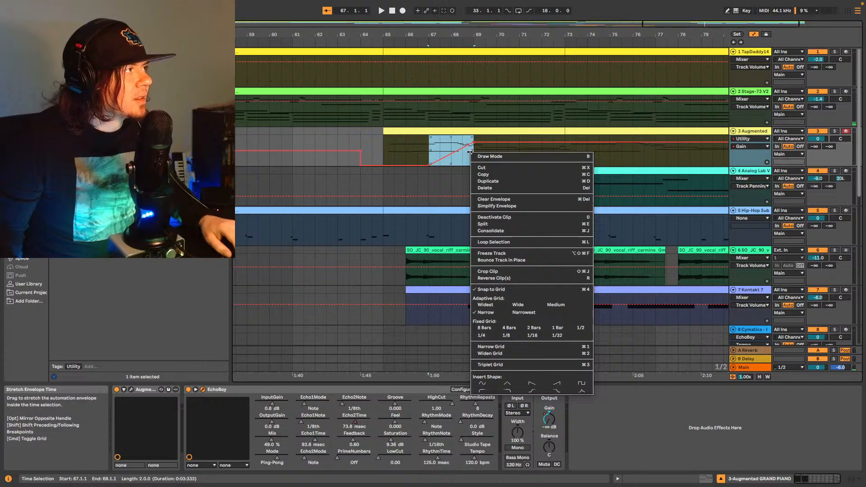
{"action": "left_click", "coordinate": [535, 391]}
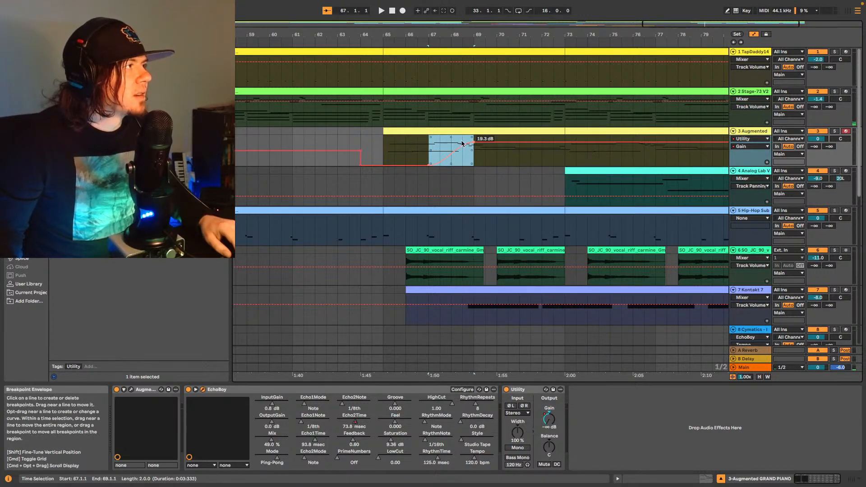
{"action": "left_click_drag", "start_coordinate": [475, 145], "coordinate": [474, 151]}
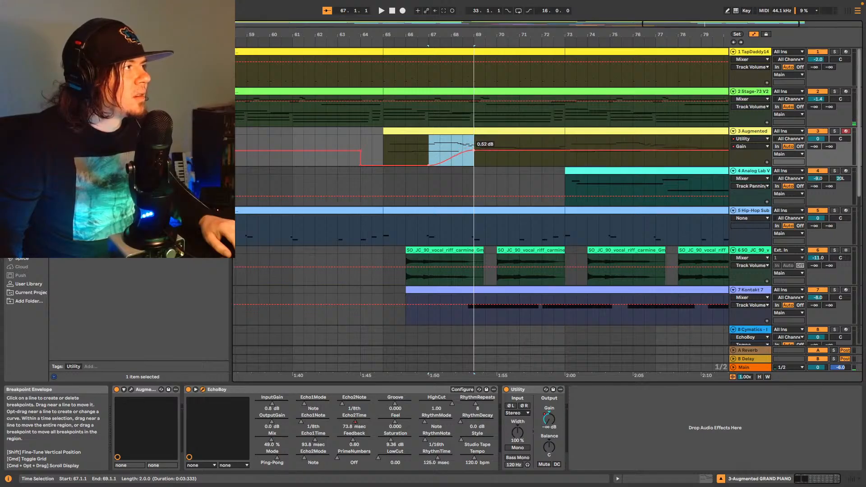
Play the arrangement from bar 65 to check the piano's fade-in.
{"action": "key", "text": "space"}
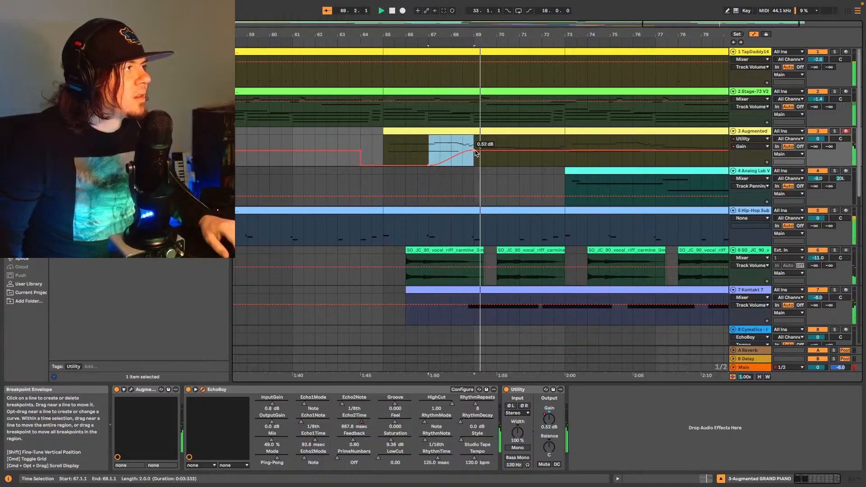
{"action": "key", "text": "space"}
{"action": "left_click", "coordinate": [388, 131]}
{"action": "key", "text": "space"}
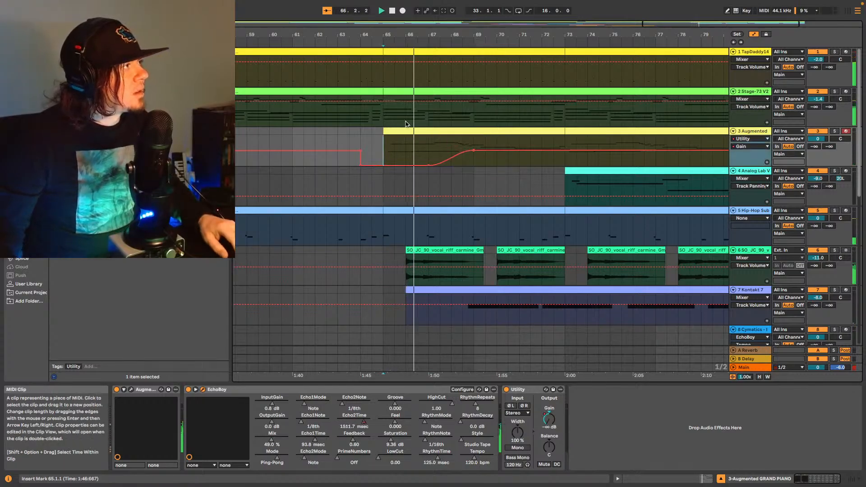
Delete the section of the TapDaddy146 drum clip on track 1 from 65.2.1 to 66.2.3.
{"action": "left_click_drag", "start_coordinate": [404, 22], "coordinate": [700, 55]}
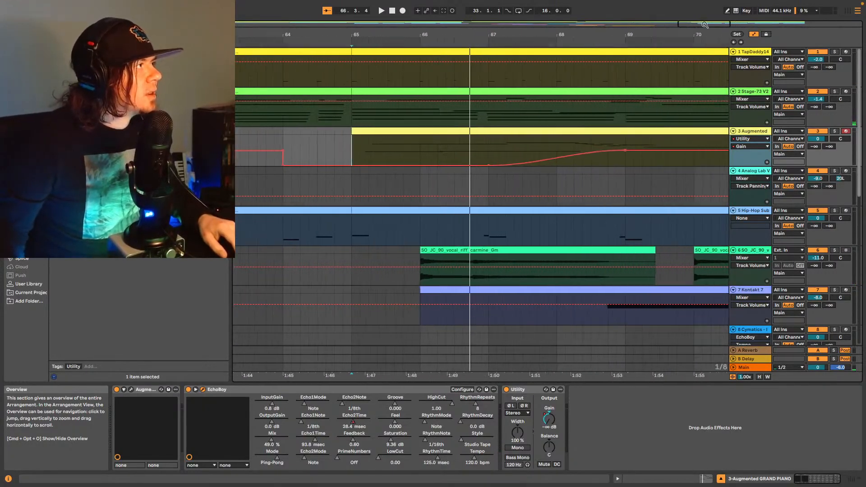
{"action": "left_click", "coordinate": [372, 81]}
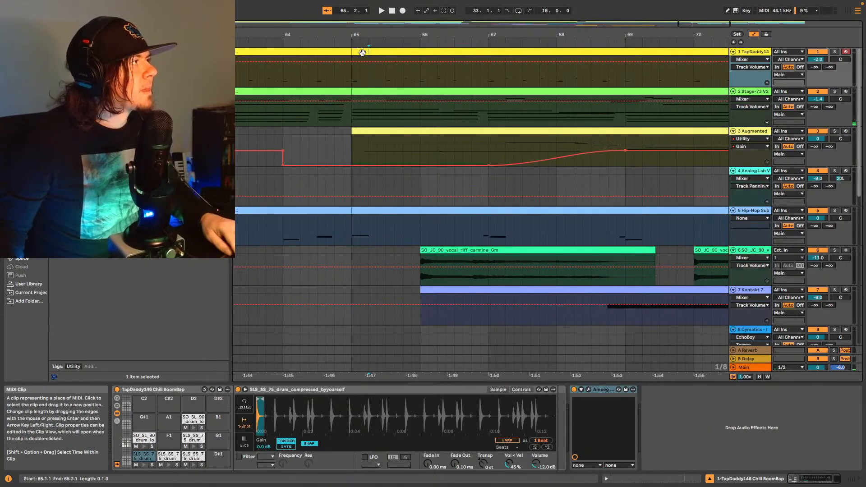
{"action": "key", "text": "space"}
{"action": "left_click_drag", "start_coordinate": [370, 50], "coordinate": [446, 48]}
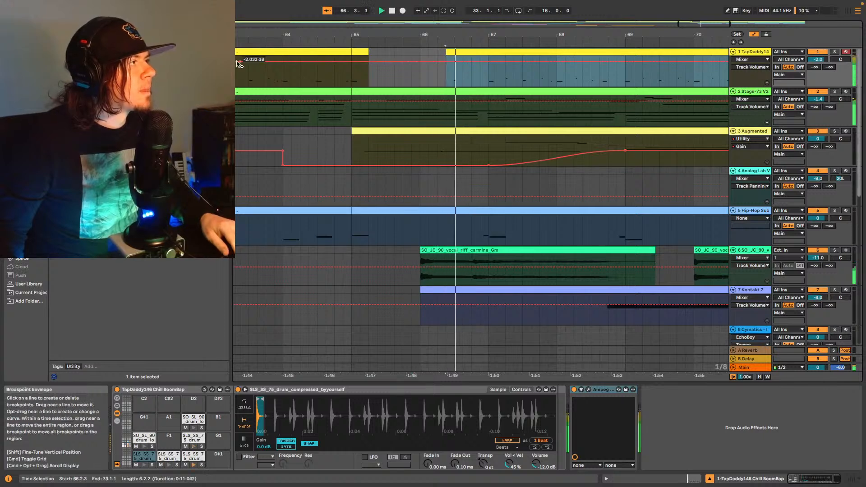
Play the arrangement from just before bar 65 to check the gap in the drums.
{"action": "left_click", "coordinate": [347, 80]}
{"action": "key", "text": "space"}
{"action": "key", "text": "space"}
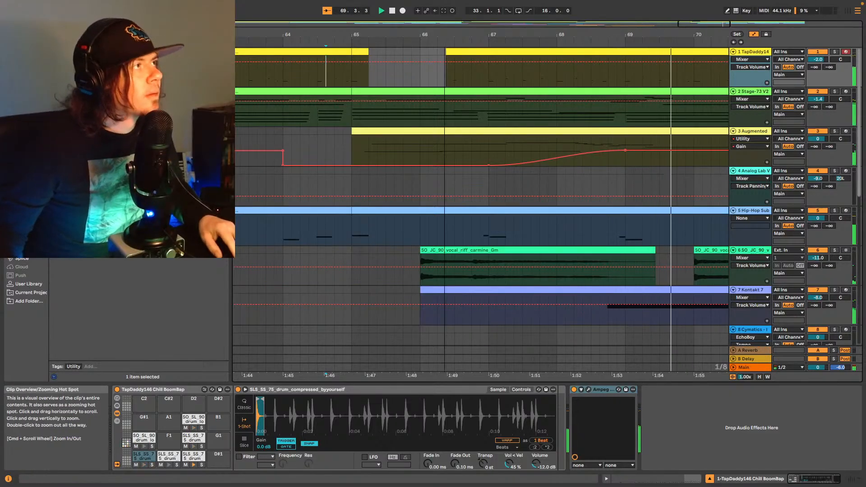
Copy the first eight bars of tracks 1 to 5 and paste them at bar 81 as an outro.
{"action": "double_click", "coordinate": [500, 26]}
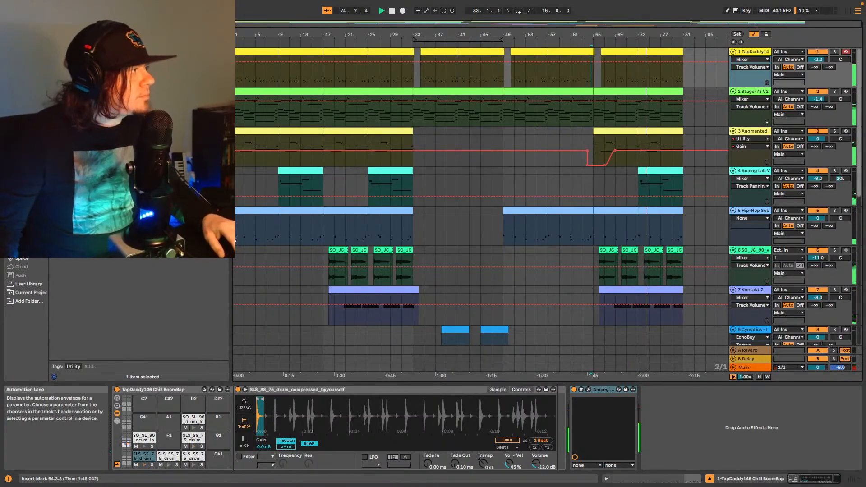
{"action": "left_click_drag", "start_coordinate": [234, 239], "coordinate": [278, 68]}
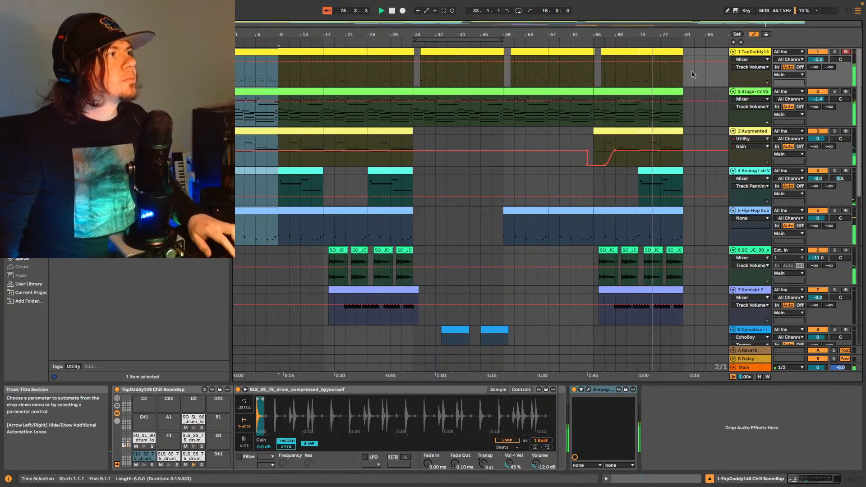
{"action": "key", "text": "ctrl+x"}
{"action": "left_click", "coordinate": [686, 77]}
{"action": "key", "text": "ctrl+v"}
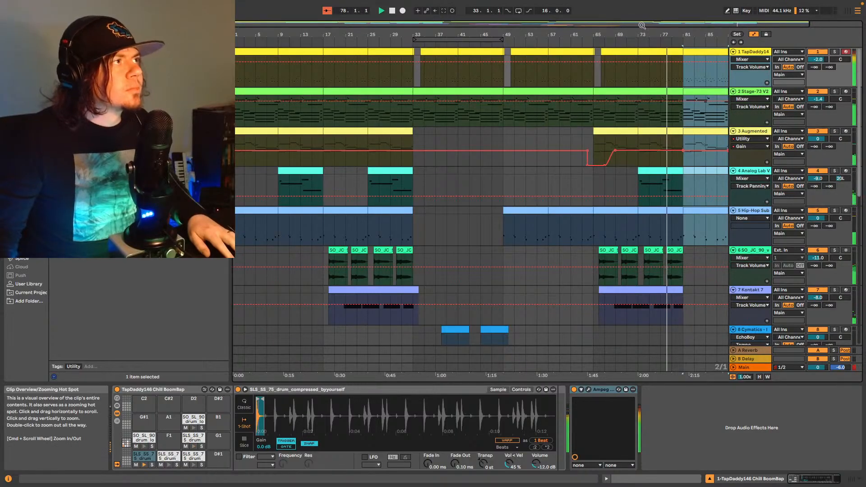
Show the Main track's volume automation and draw a fade-out from 0.0 dB at bar 81 down to silence at bar 89.
{"action": "left_click_drag", "start_coordinate": [642, 26], "coordinate": [692, 25]}
{"action": "right_click", "coordinate": [818, 368]}
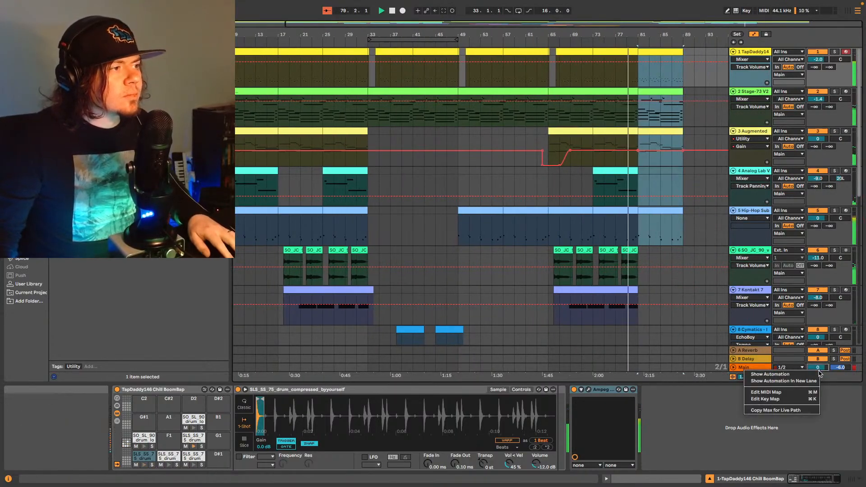
{"action": "left_click", "coordinate": [812, 374]}
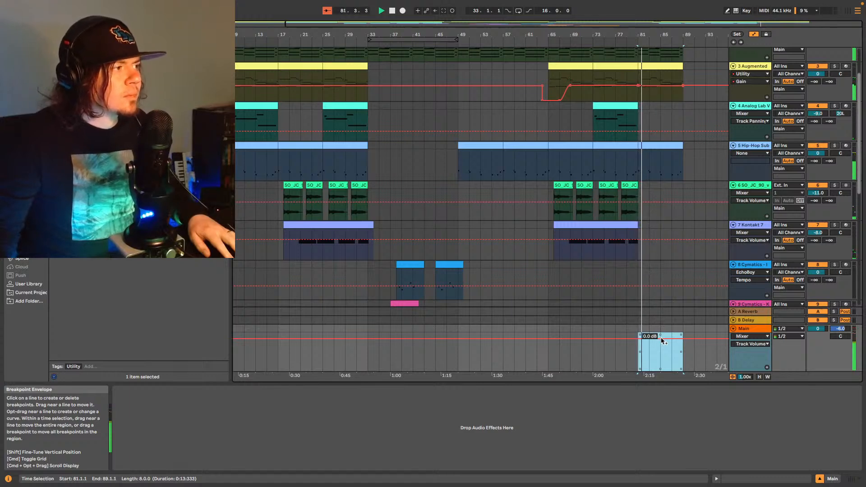
{"action": "left_click", "coordinate": [682, 339]}
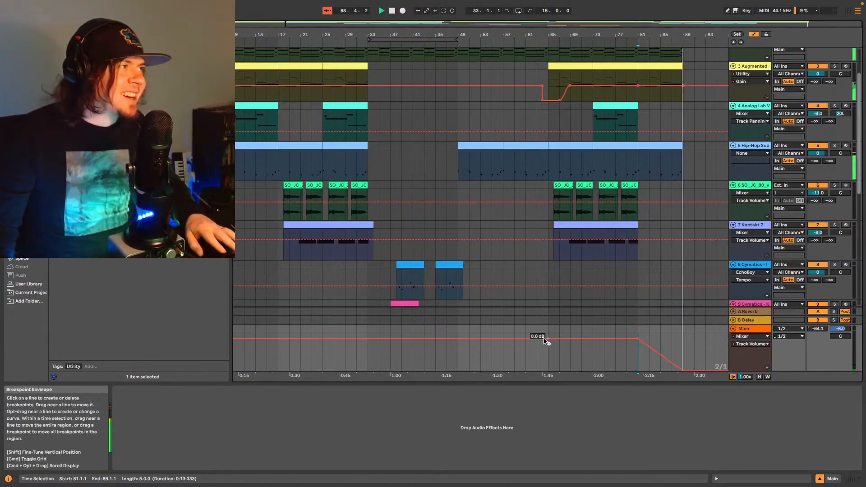
Restart playback from bar 1 and save the Live Set as Song1108 in the Song13 Project folder.
{"action": "left_click", "coordinate": [733, 44]}
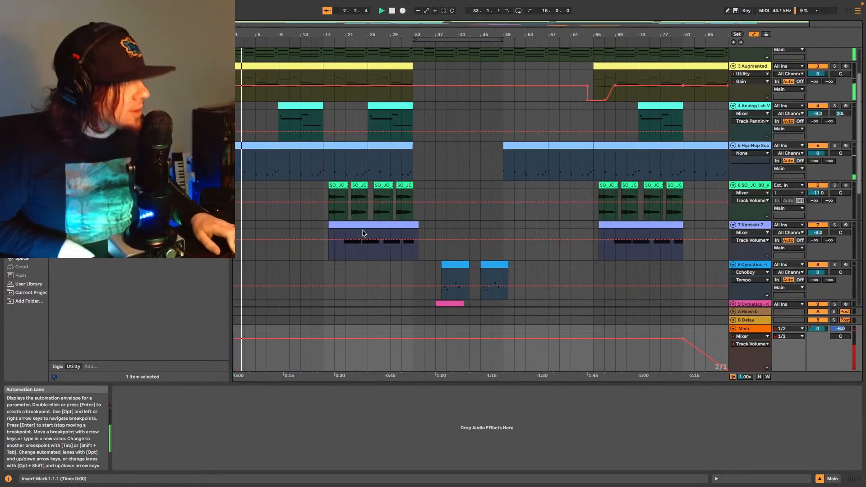
{"action": "key", "text": "super+s"}
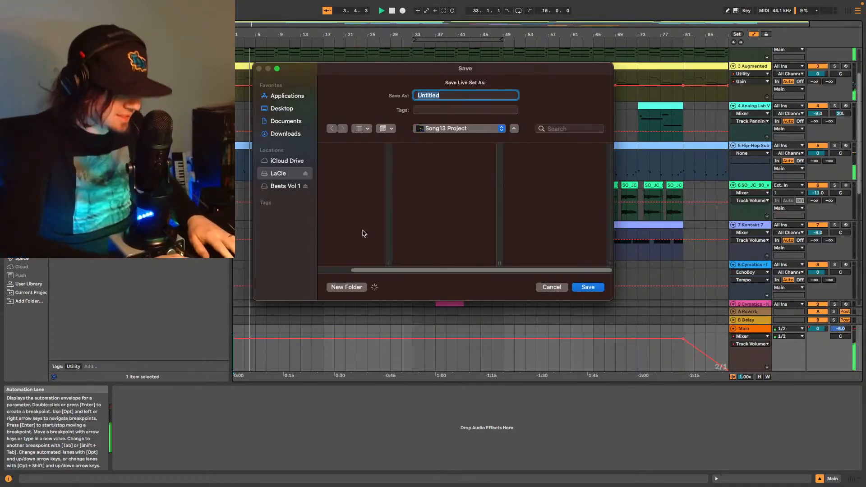
{"action": "type", "text": "Song1108"}
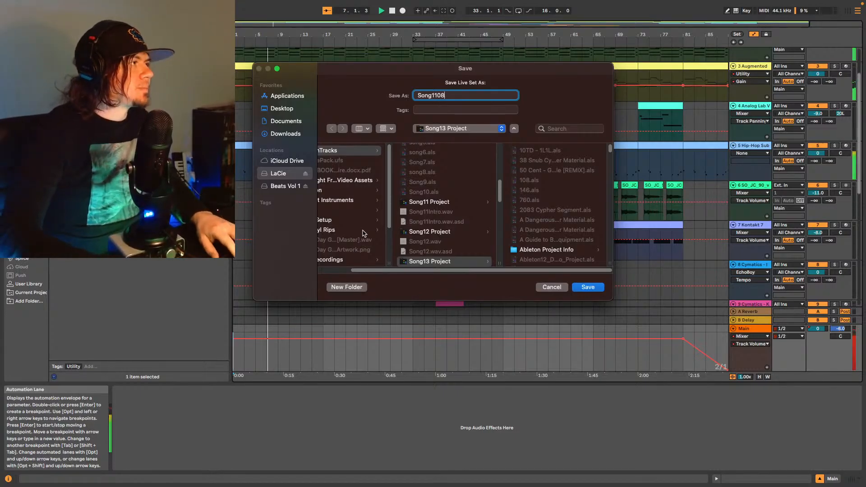
{"action": "key", "text": "Return"}
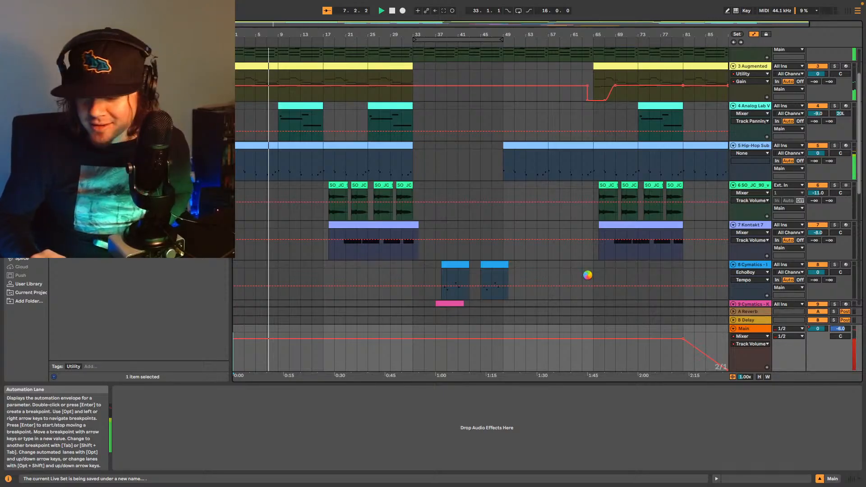
Play the Cymatics warped guitar section on track 8 from bar 38.
{"action": "scroll", "coordinate": [589, 279], "scroll_direction": "down", "scroll_amount": 3}
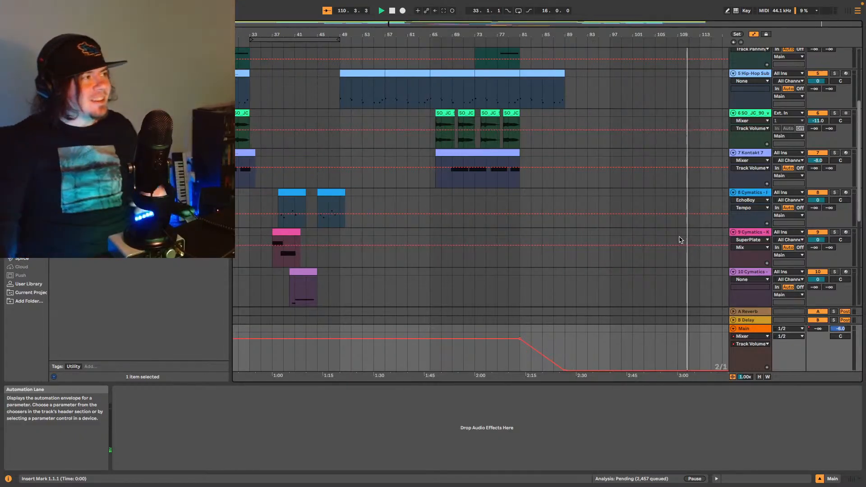
{"action": "left_click", "coordinate": [281, 202]}
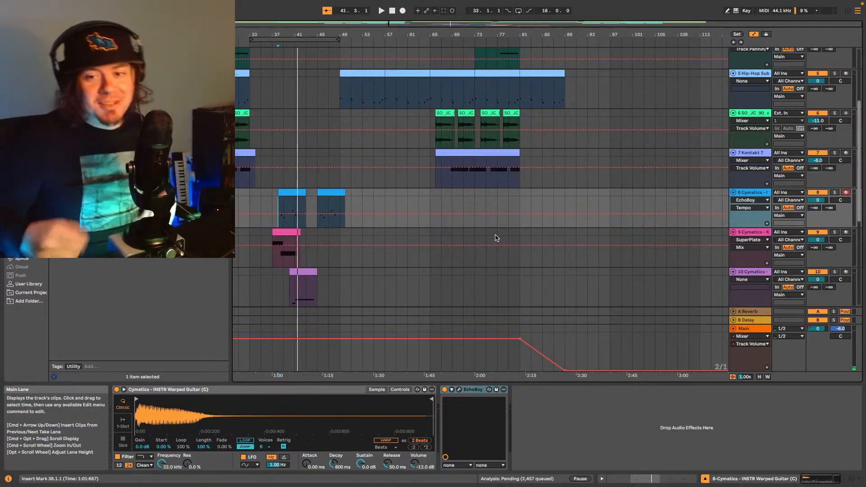
Exit full screen, switch to Spotify, and play "Between The Lines" from the beginning.
{"action": "mouse_move", "coordinate": [26, 2]}
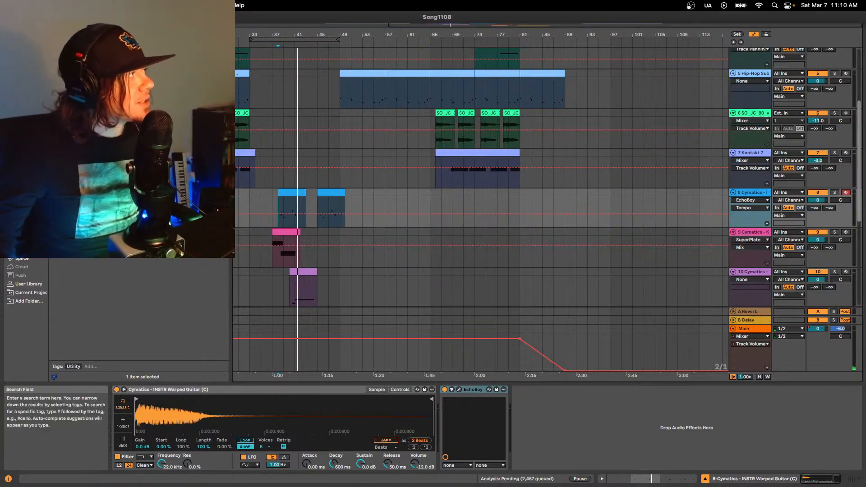
{"action": "left_click", "coordinate": [25, 17]}
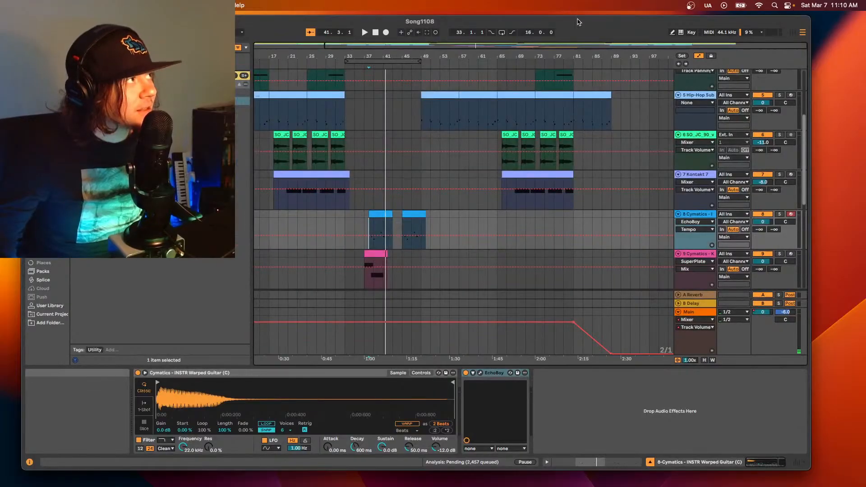
{"action": "left_click_drag", "start_coordinate": [582, 20], "coordinate": [560, 82]}
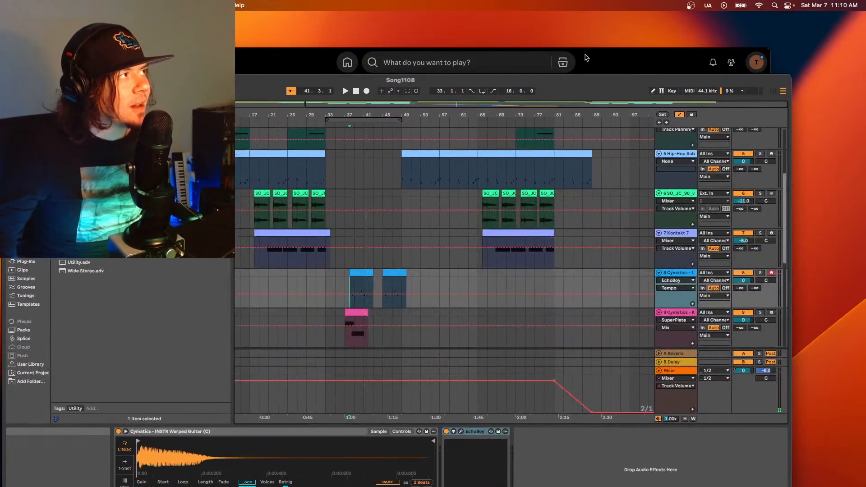
{"action": "left_click", "coordinate": [586, 57]}
{"action": "left_click_drag", "start_coordinate": [608, 68], "coordinate": [589, 46]}
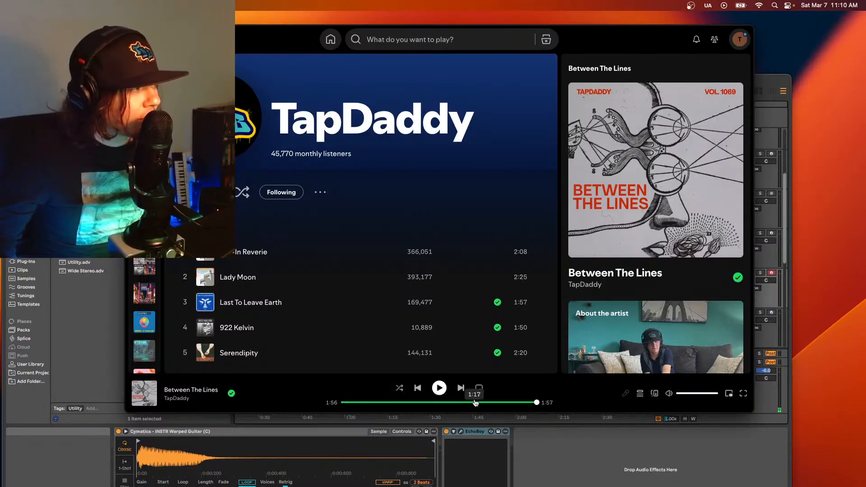
{"action": "left_click_drag", "start_coordinate": [535, 402], "coordinate": [271, 399]}
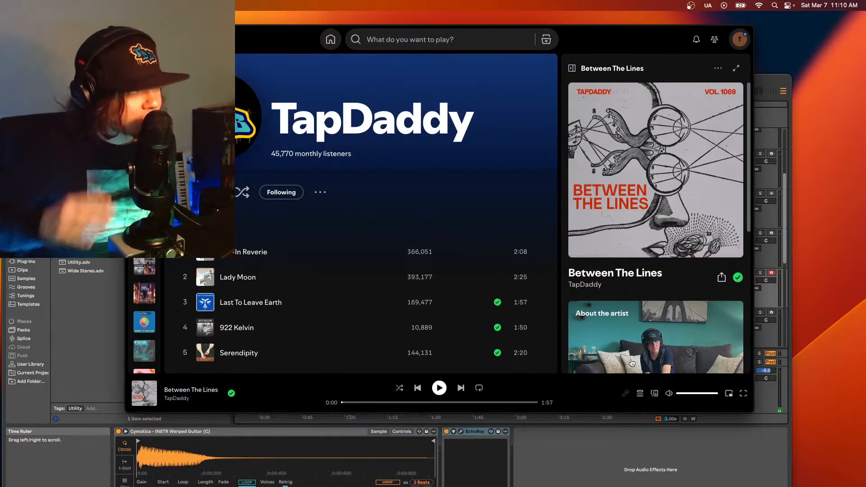
{"action": "left_click", "coordinate": [439, 388]}
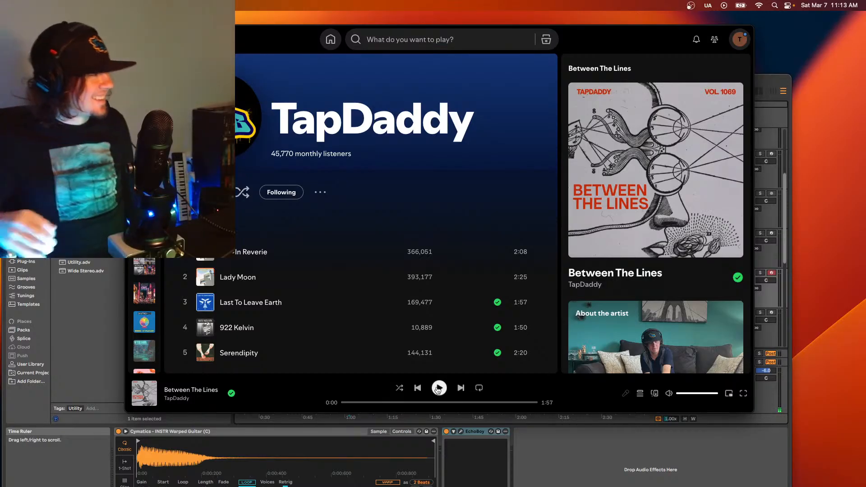
Switch back to Ableton Live, create a new Live Set, and load the TapDaddy141 BoomBap drum kit onto track 1.
{"action": "left_click", "coordinate": [711, 457]}
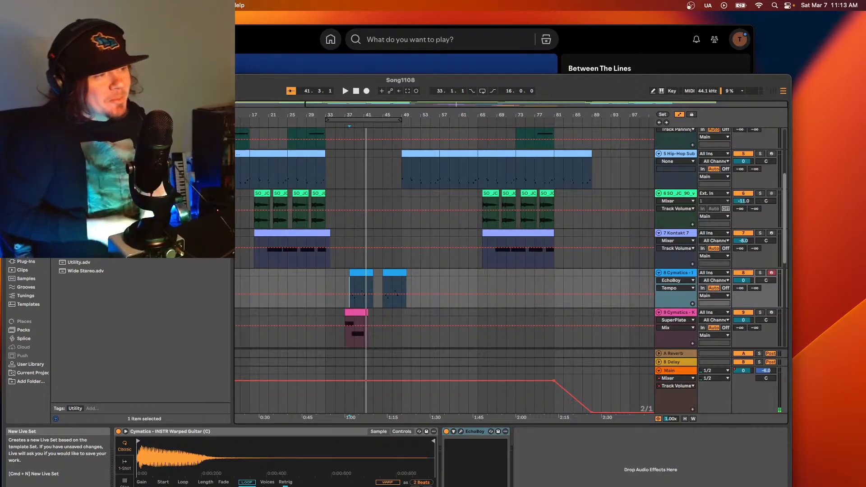
{"action": "key", "text": "super+n"}
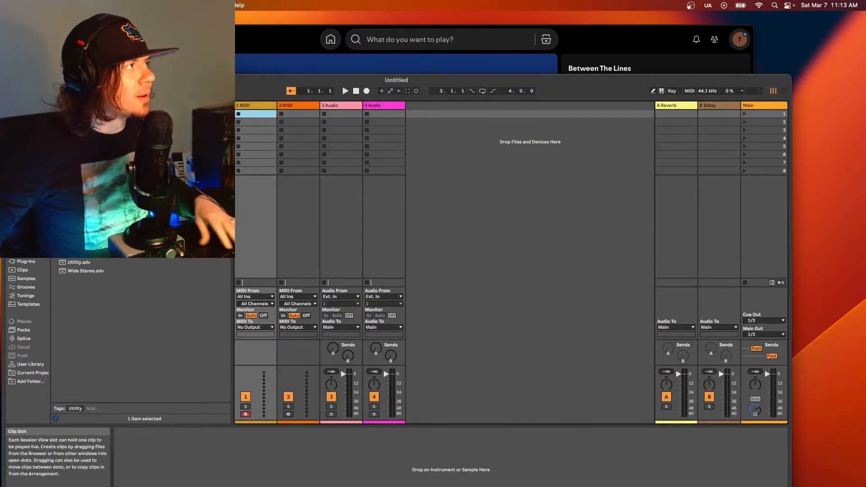
{"action": "left_click_drag", "start_coordinate": [613, 82], "coordinate": [645, 32]}
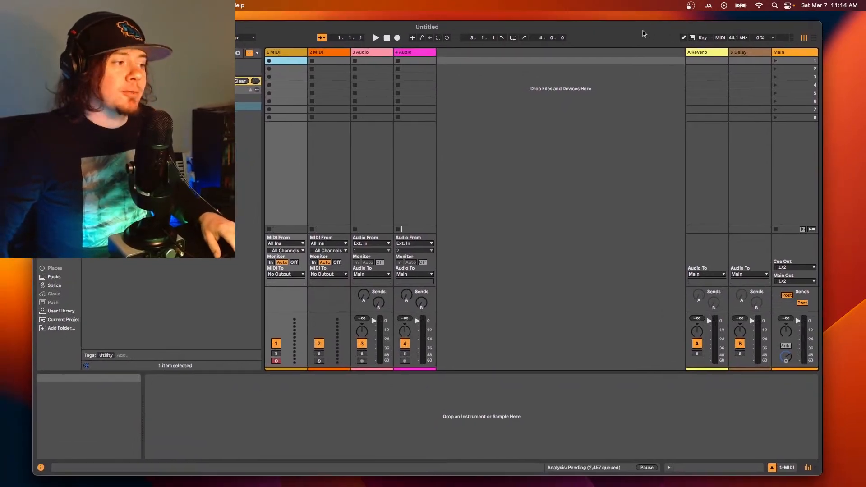
{"action": "key", "text": "ctrl+super+f"}
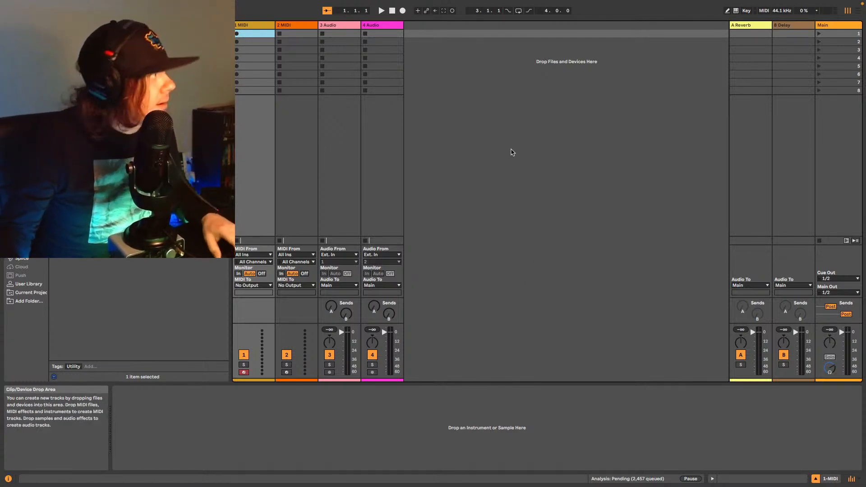
{"action": "left_click", "coordinate": [23, 135]}
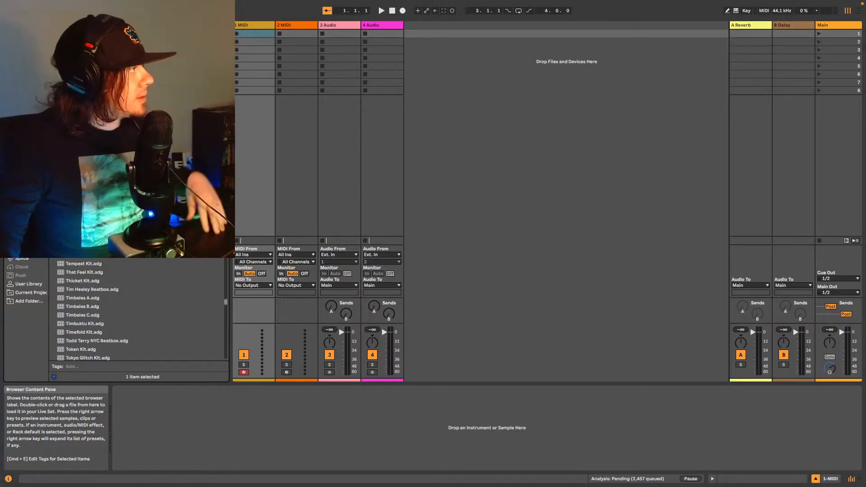
{"action": "key", "text": "Return"}
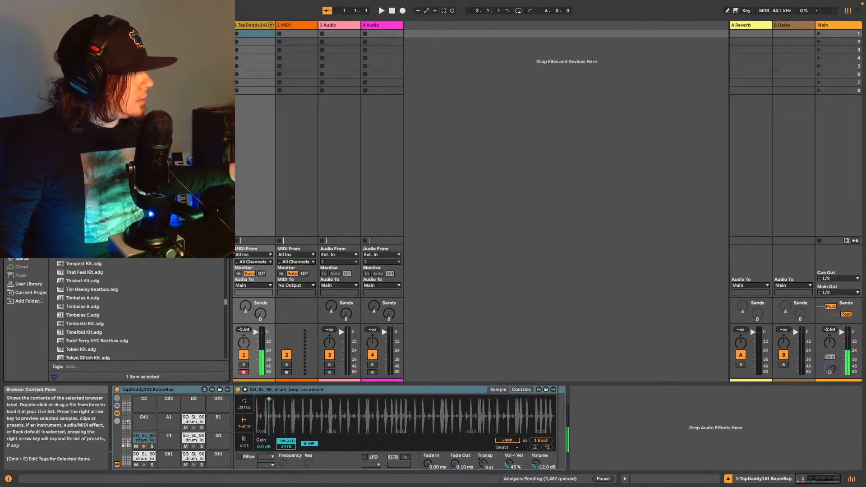
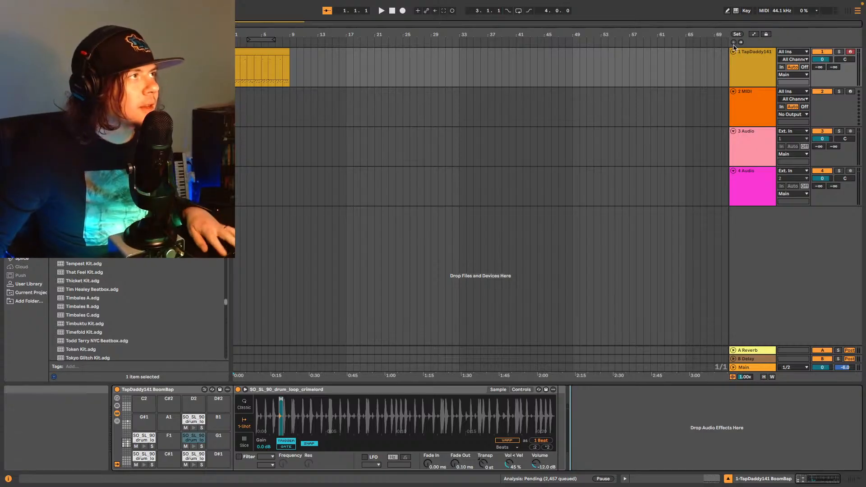
Play the recorded drum clip on track 1 and delete everything in it before 4.4.1.
{"action": "key", "text": "space"}
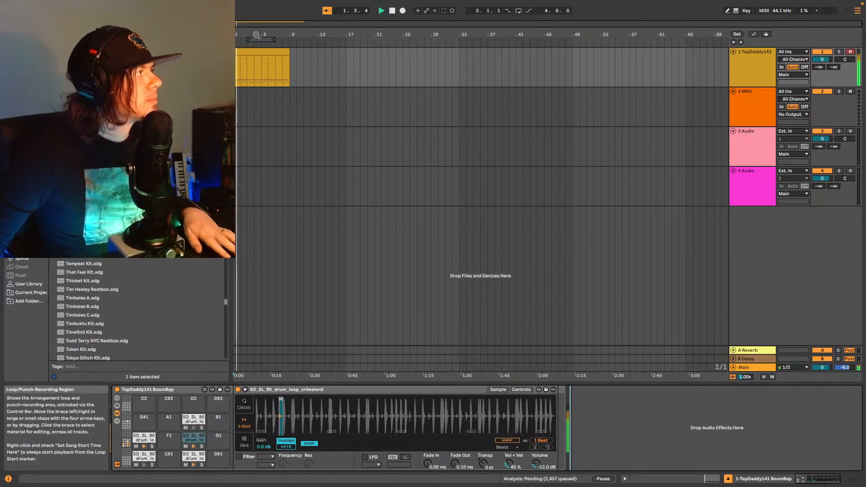
{"action": "left_click_drag", "start_coordinate": [257, 23], "coordinate": [323, 64]}
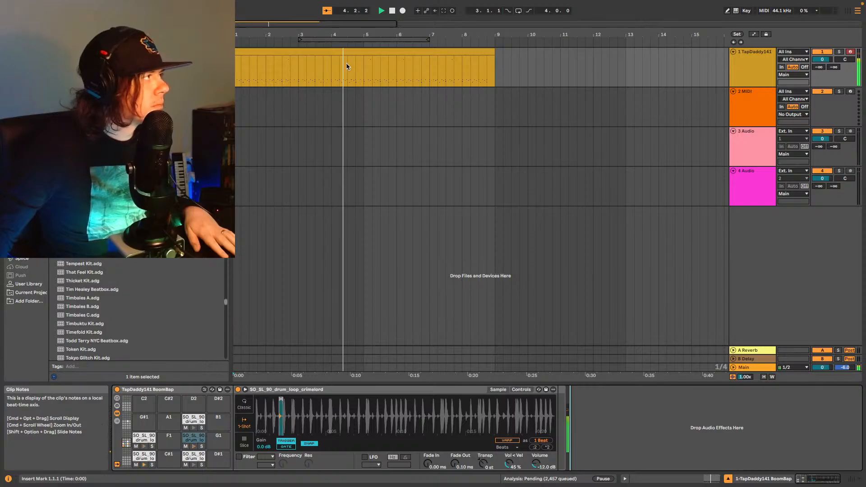
{"action": "left_click", "coordinate": [357, 70]}
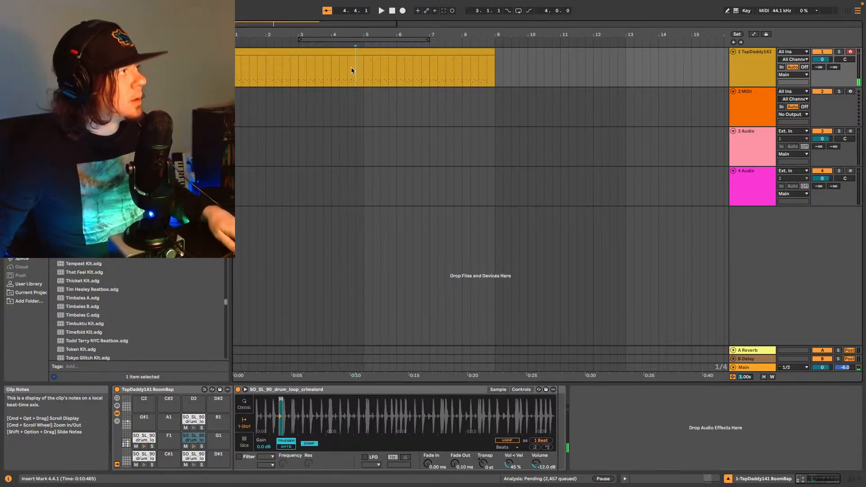
{"action": "key", "text": "shift+Home"}
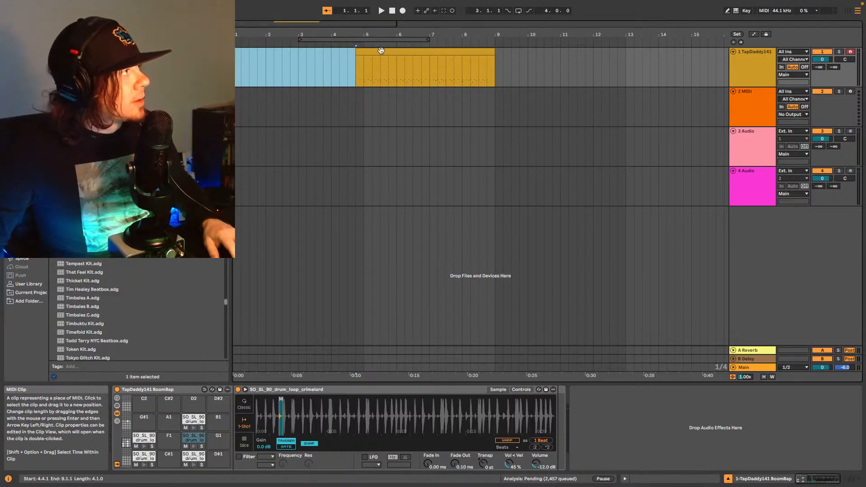
{"action": "key", "text": "Delete"}
Move the remaining drum clip to start at bar 5, trim its end to bar 9, and audition it.
{"action": "left_click_drag", "start_coordinate": [381, 50], "coordinate": [391, 54]}
{"action": "left_click_drag", "start_coordinate": [498, 50], "coordinate": [494, 50]}
{"action": "key", "text": "space"}
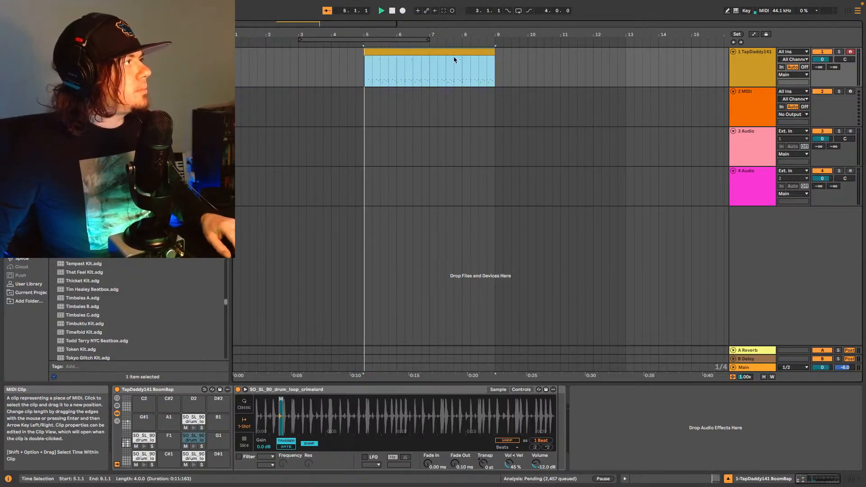
{"action": "key", "text": "space"}
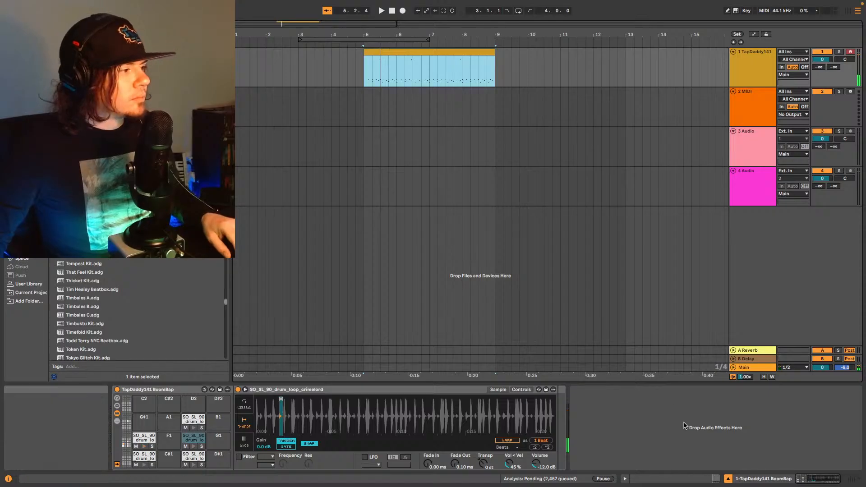
Open the drum clip's MIDI notes and inspect the first C1 and F#1 hits at 40.4.1.
{"action": "left_click", "coordinate": [715, 478]}
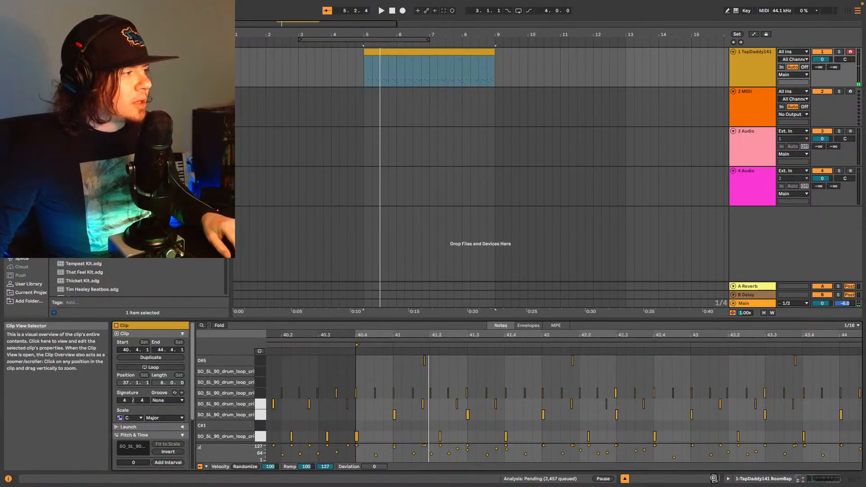
{"action": "left_click", "coordinate": [357, 436]}
{"action": "left_click", "coordinate": [356, 393]}
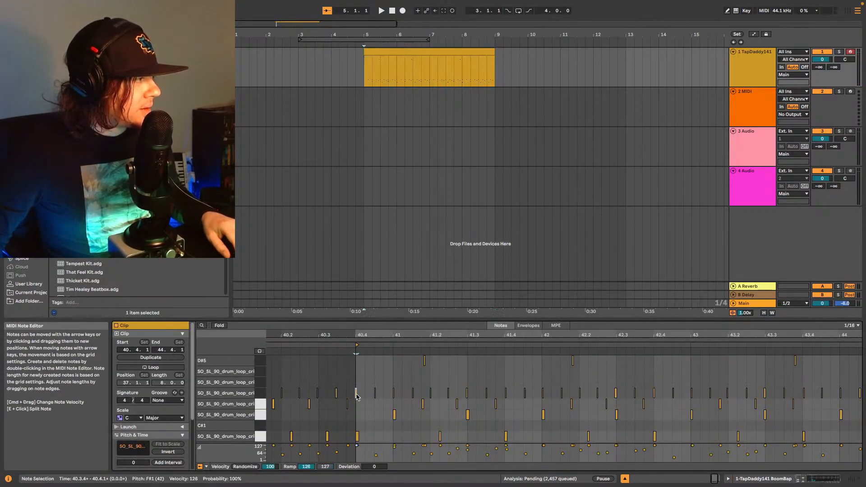
Play the drum clip from bar 5 and loop the four bars from bar 5 to bar 9.
{"action": "key", "text": "space"}
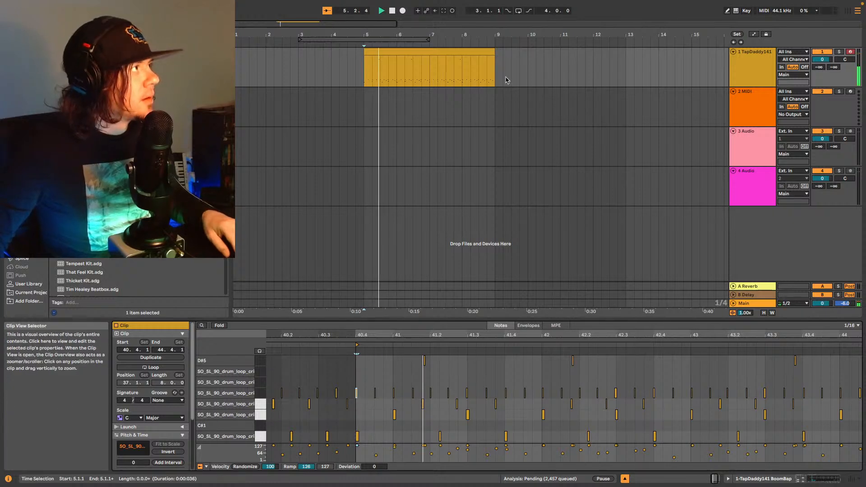
{"action": "left_click_drag", "start_coordinate": [358, 40], "coordinate": [424, 40]}
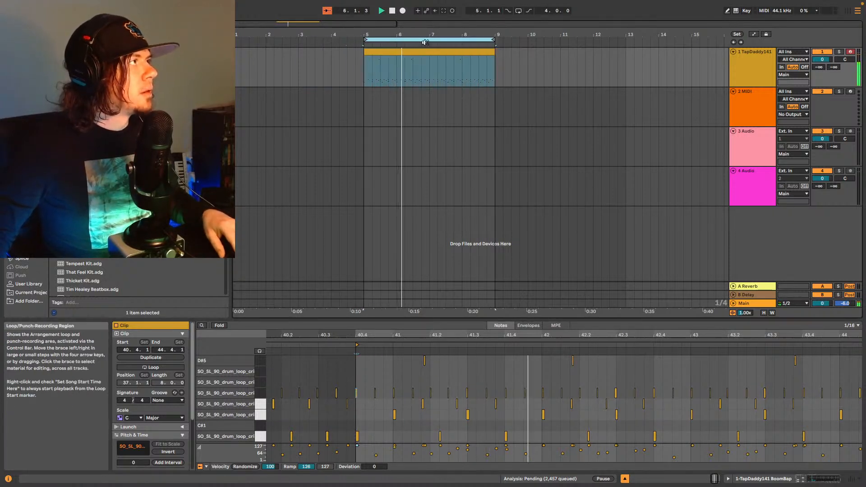
{"action": "left_click", "coordinate": [518, 11]}
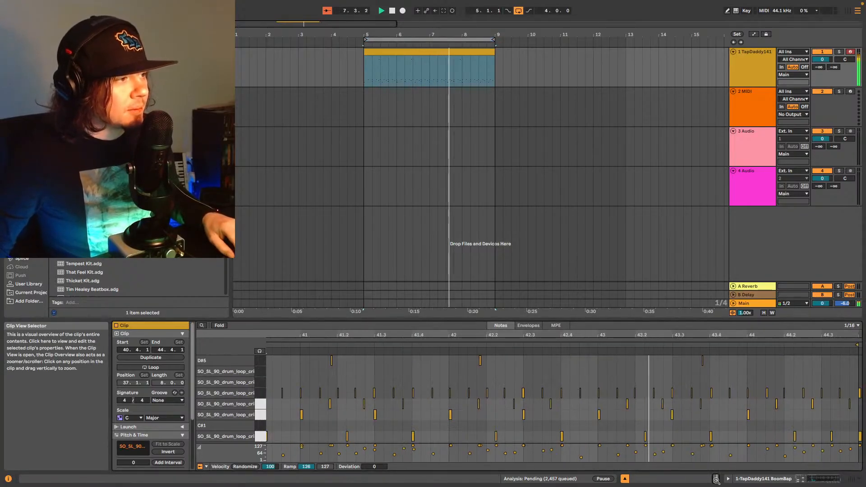
Delete the stray notes at the very end of the drum clip and return to the track's devices.
{"action": "left_click_drag", "start_coordinate": [850, 379], "coordinate": [862, 442]}
{"action": "key", "text": "Delete"}
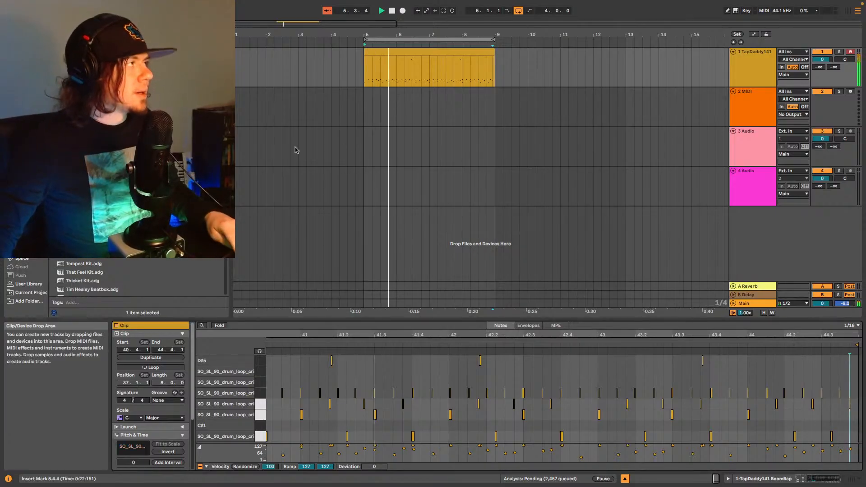
{"action": "left_click", "coordinate": [841, 463]}
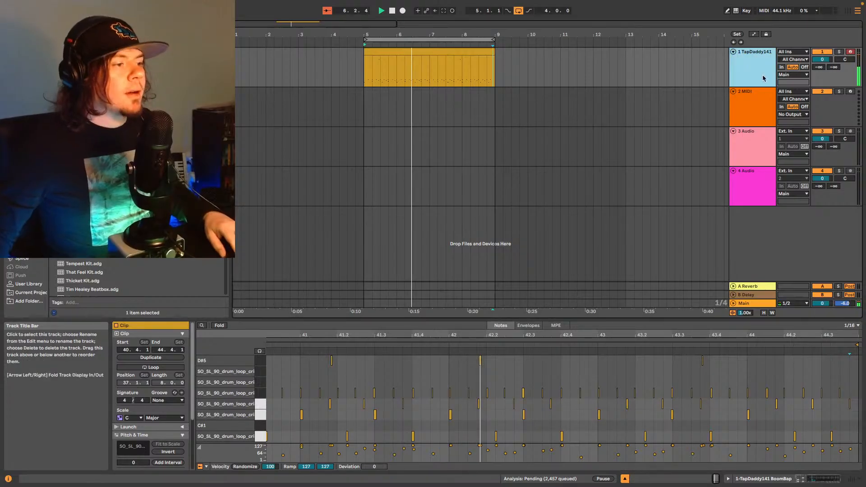
{"action": "left_click", "coordinate": [825, 479]}
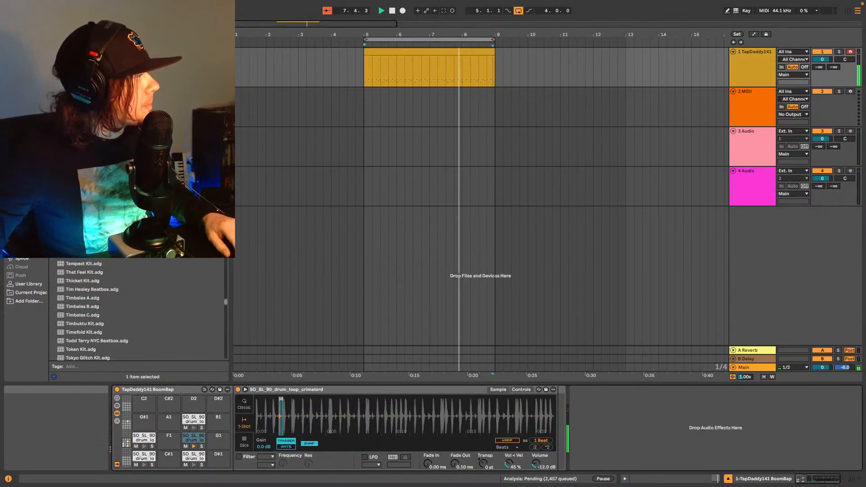
Browse the User Library's Cymatics keys and lead one-shots while the drum loop plays.
{"action": "left_click", "coordinate": [26, 287]}
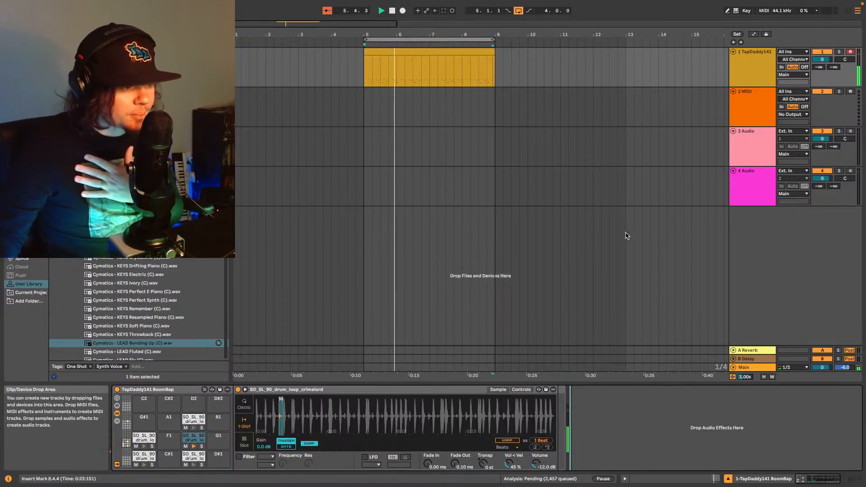
{"action": "left_click", "coordinate": [764, 96]}
{"action": "left_click", "coordinate": [765, 74]}
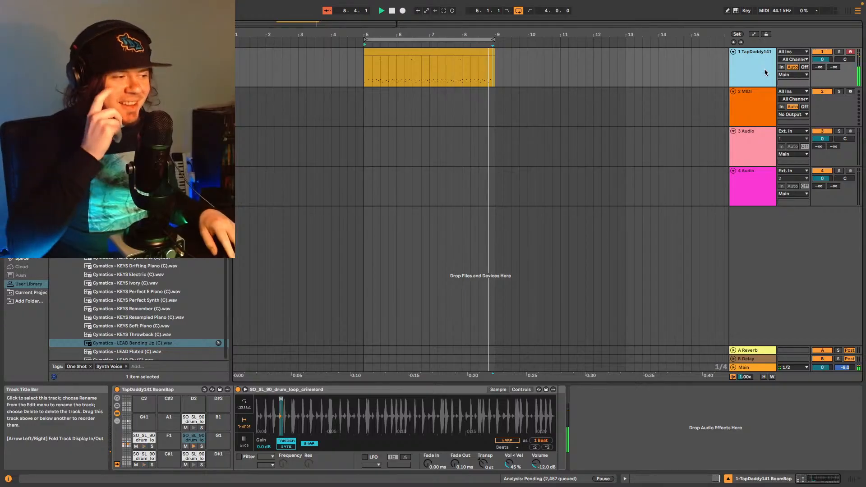
Load Plugin Alliance's Ampeg SVTVR Classic onto the drum track after the Drum Rack, and close the plug-in window.
{"action": "mouse_move", "coordinate": [454, 4]}
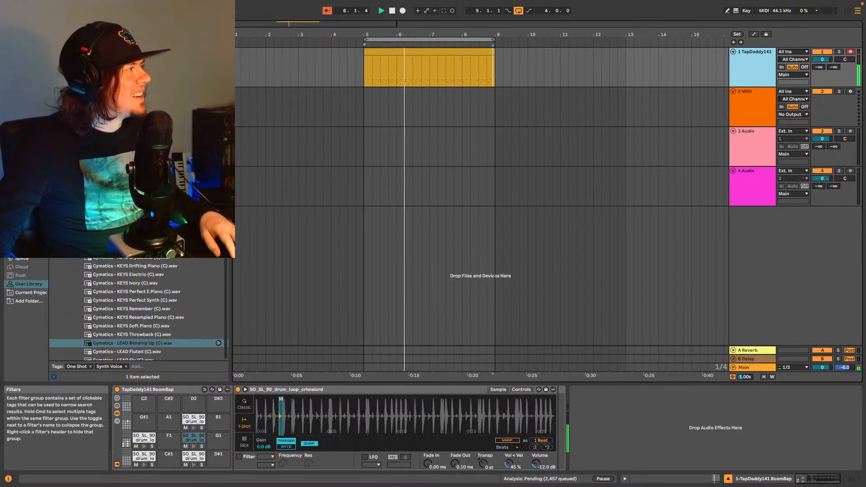
{"action": "left_click", "coordinate": [23, 186]}
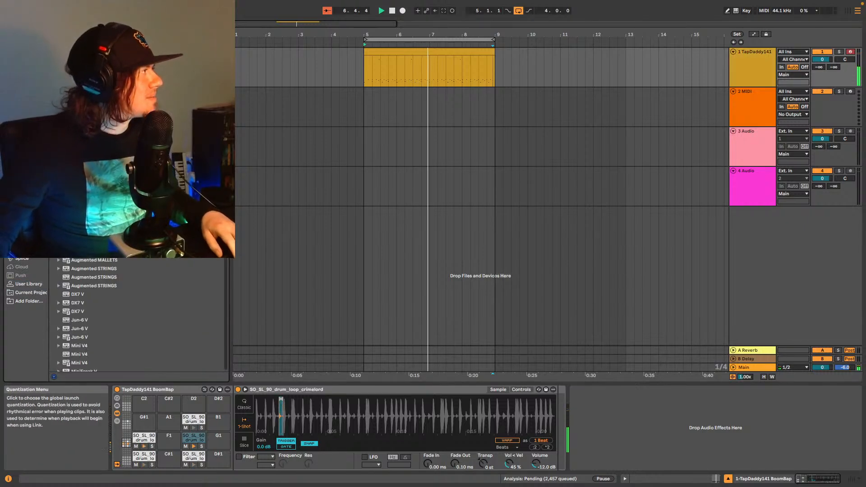
{"action": "scroll", "coordinate": [135, 316], "scroll_direction": "down", "scroll_amount": 5}
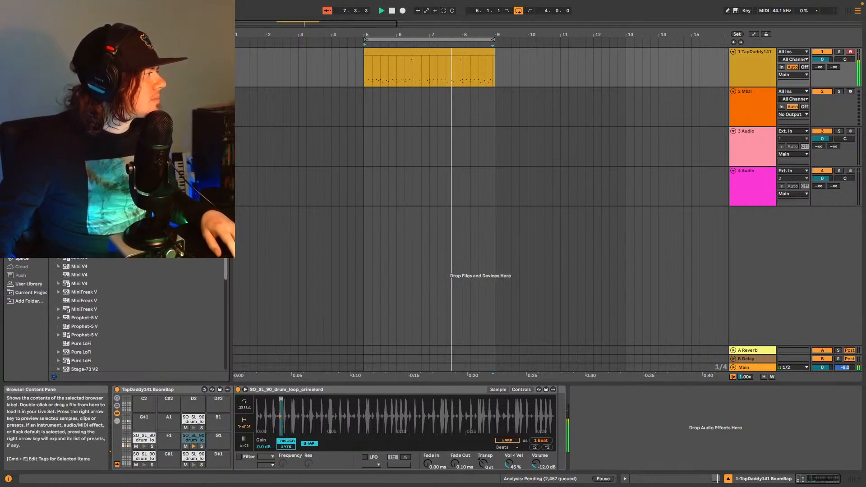
{"action": "scroll", "coordinate": [135, 316], "scroll_direction": "up", "scroll_amount": 3}
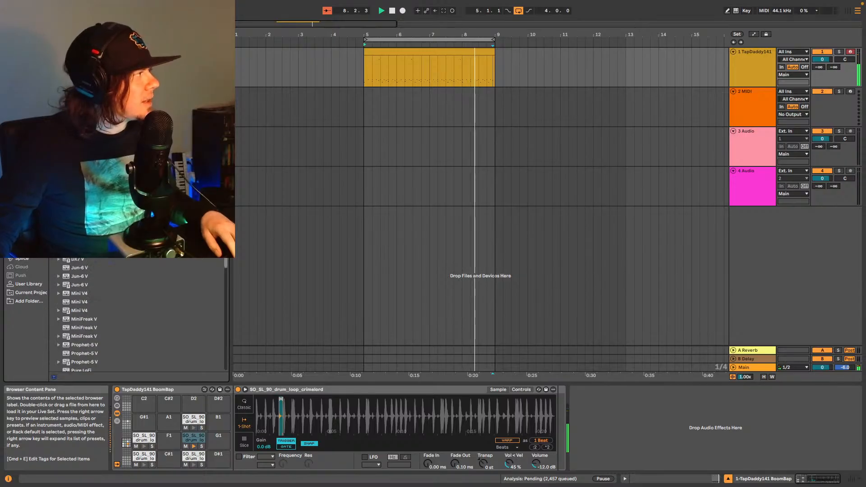
{"action": "key", "text": "Left"}
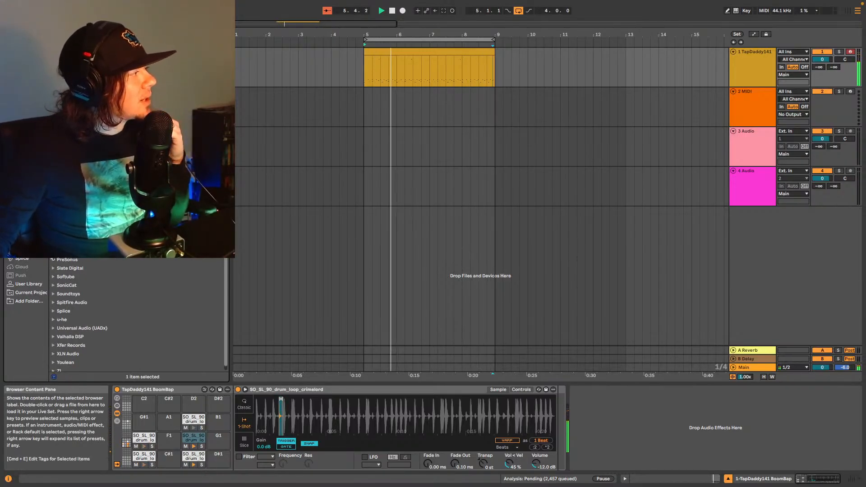
{"action": "key", "text": "Right"}
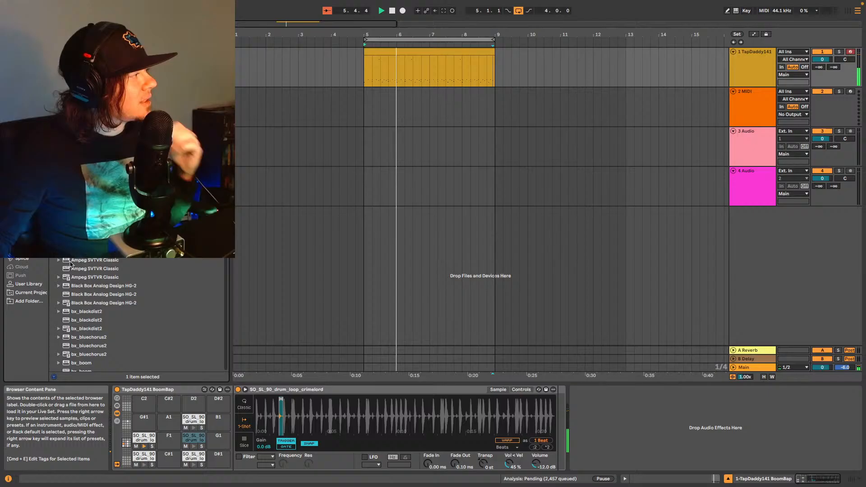
{"action": "left_click", "coordinate": [94, 279]}
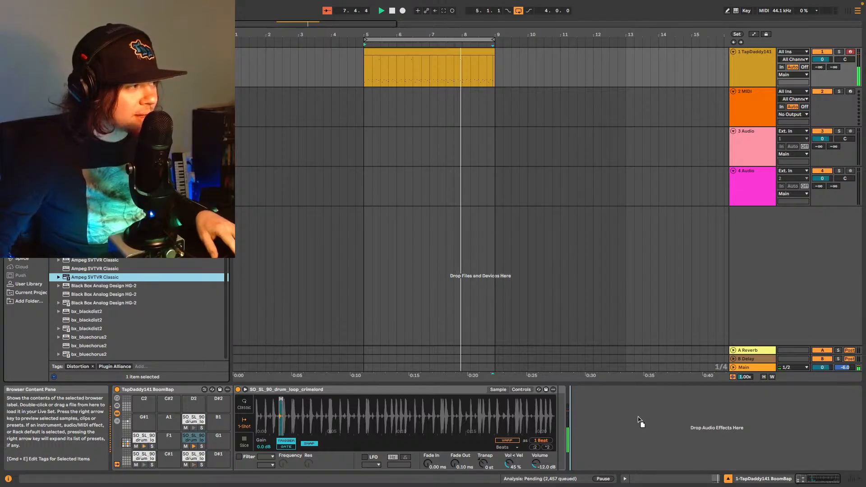
{"action": "key", "text": "Return"}
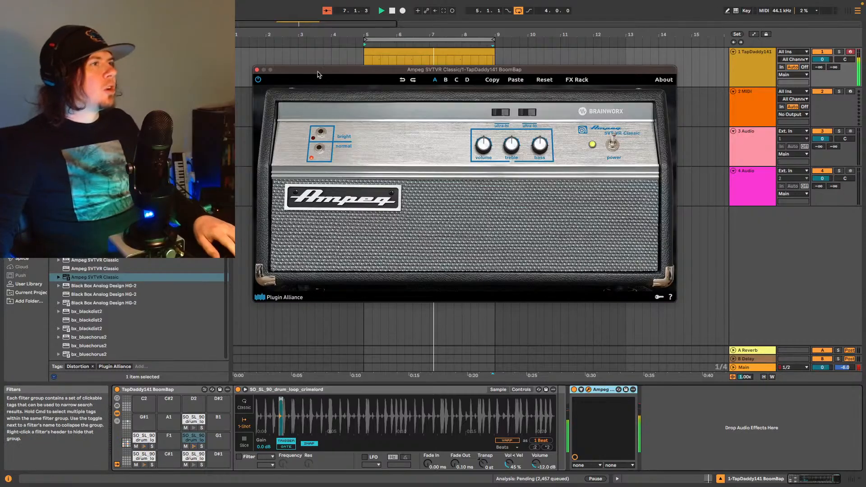
{"action": "left_click", "coordinate": [257, 69]}
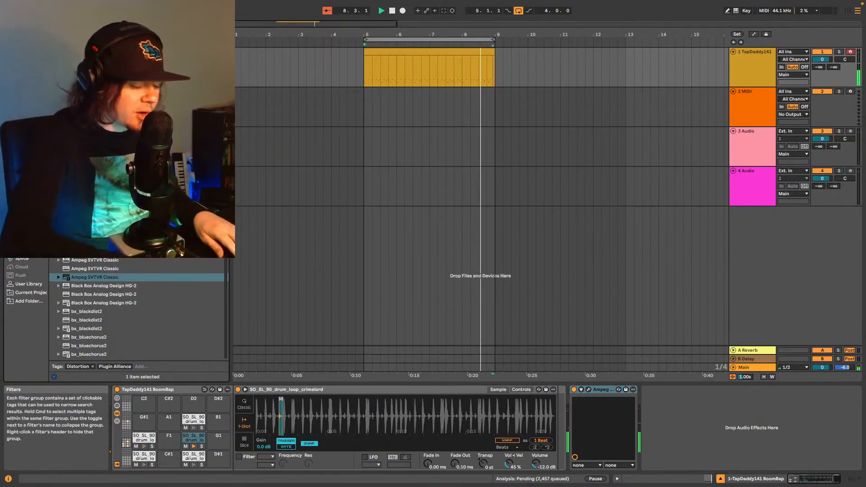
Insert a Utility before the Ampeg amp with its gain at -7 dB, and raise the project tempo.
{"action": "left_click", "coordinate": [135, 136]}
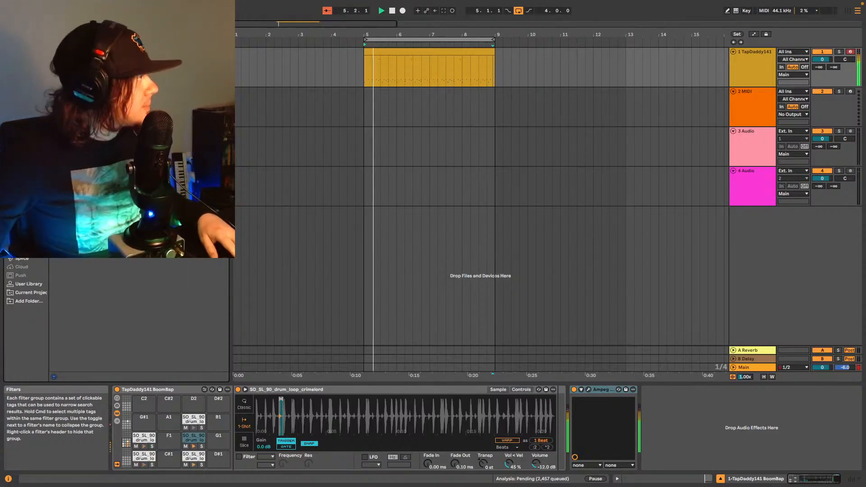
{"action": "left_click", "coordinate": [112, 136]}
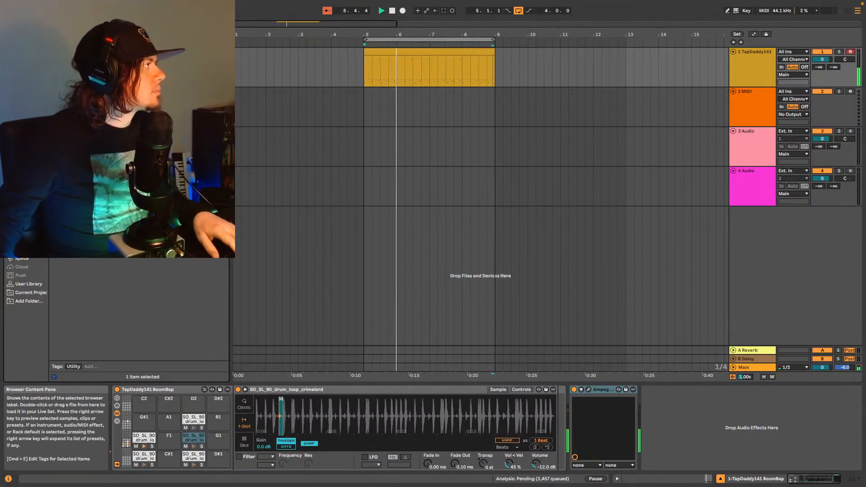
{"action": "left_click_drag", "start_coordinate": [112, 136], "coordinate": [571, 402]}
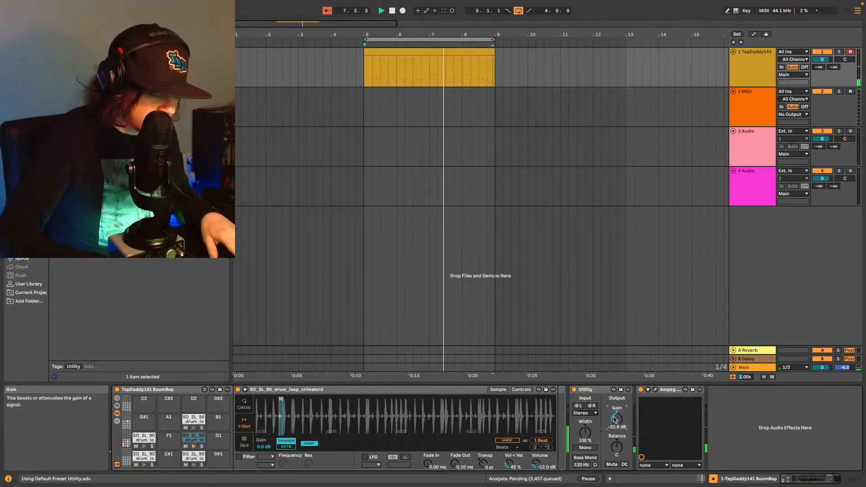
{"action": "left_click_drag", "start_coordinate": [614, 419], "coordinate": [614, 397]}
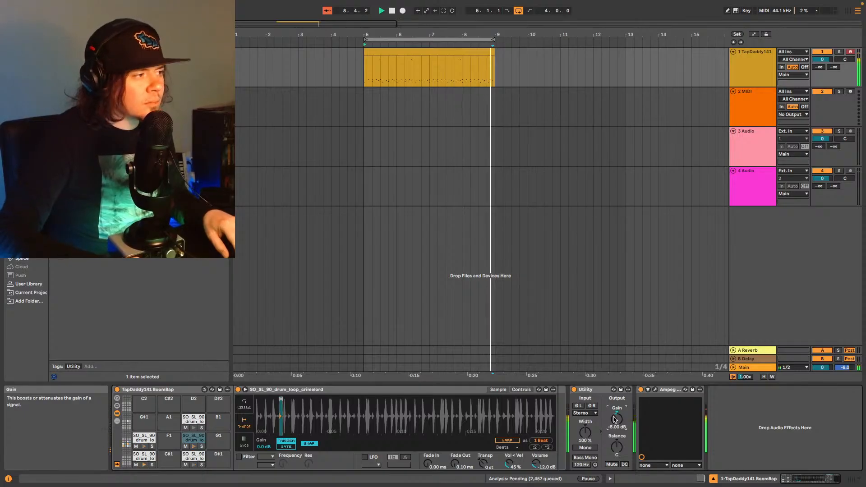
{"action": "key", "text": "Up"}
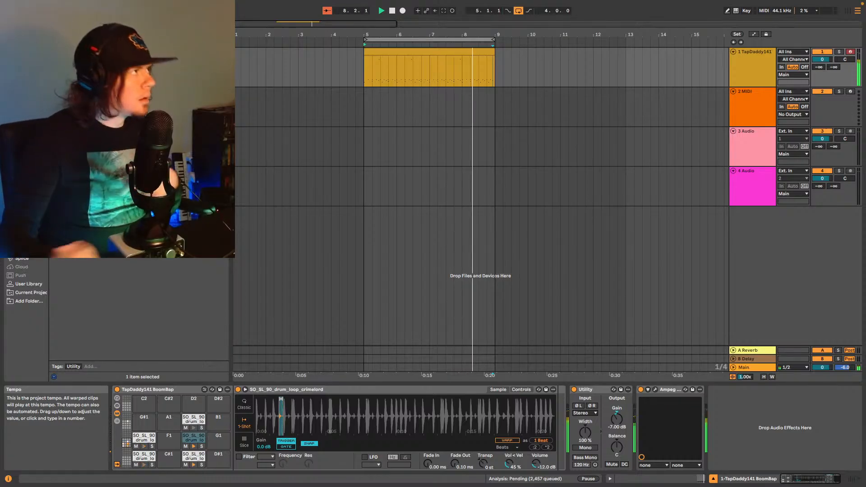
Open the drum clip's notes and examine the timing of the C1 hits and the F#1 hit at 42.2.3.
{"action": "left_click", "coordinate": [412, 51]}
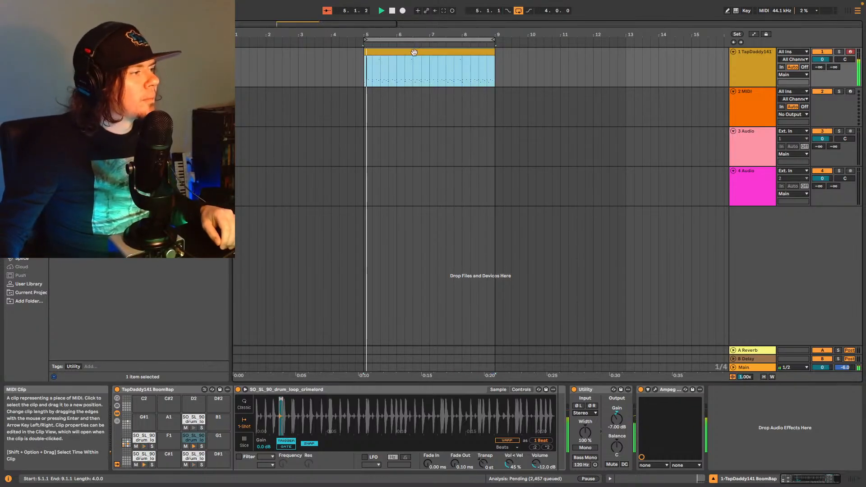
{"action": "left_click", "coordinate": [687, 479]}
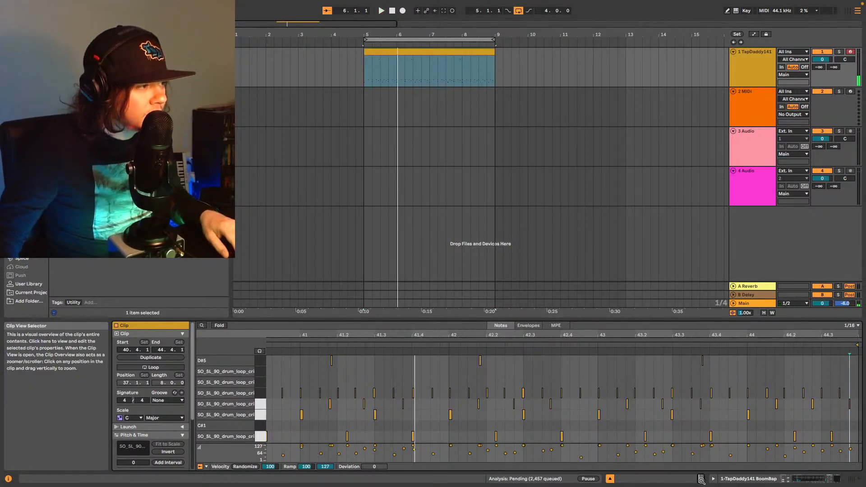
{"action": "left_click", "coordinate": [701, 479]}
{"action": "left_click_drag", "start_coordinate": [702, 479], "coordinate": [700, 476]}
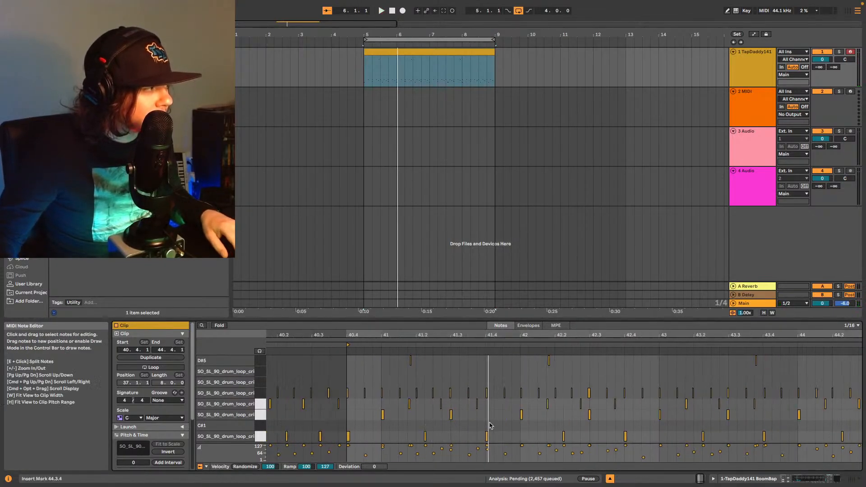
{"action": "left_click", "coordinate": [426, 436]}
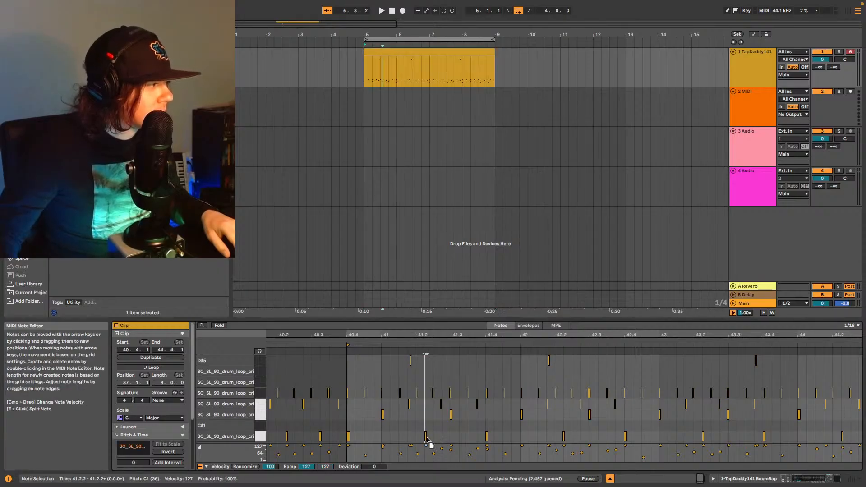
{"action": "key", "text": "space"}
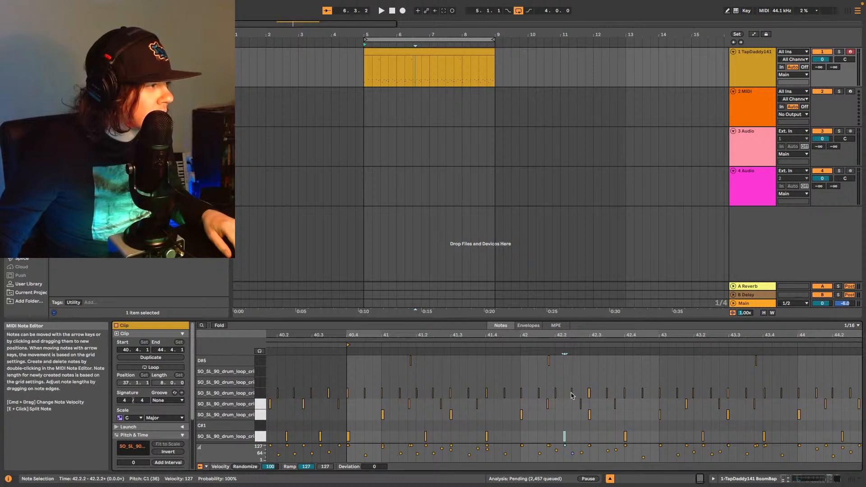
{"action": "left_click_drag", "start_coordinate": [572, 396], "coordinate": [575, 397]}
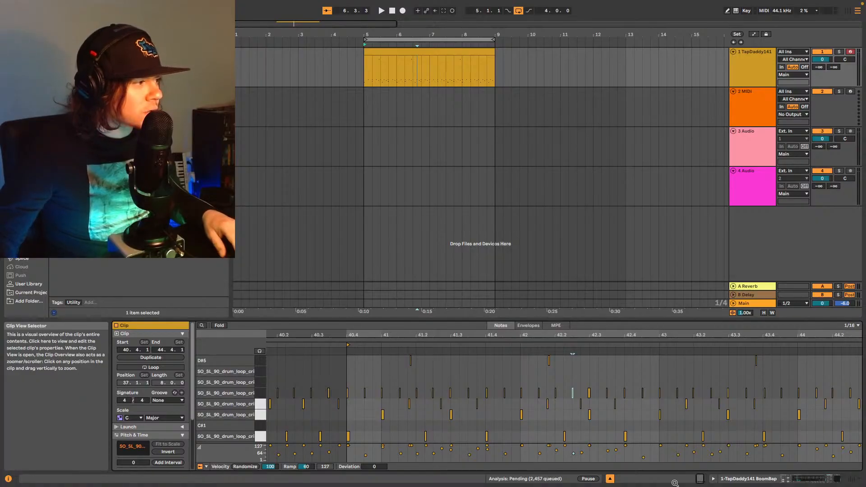
Quantize all the drum notes inside the clip from 40.4.1 to 44.4.1 and play the loop.
{"action": "left_click_drag", "start_coordinate": [700, 478], "coordinate": [700, 477]}
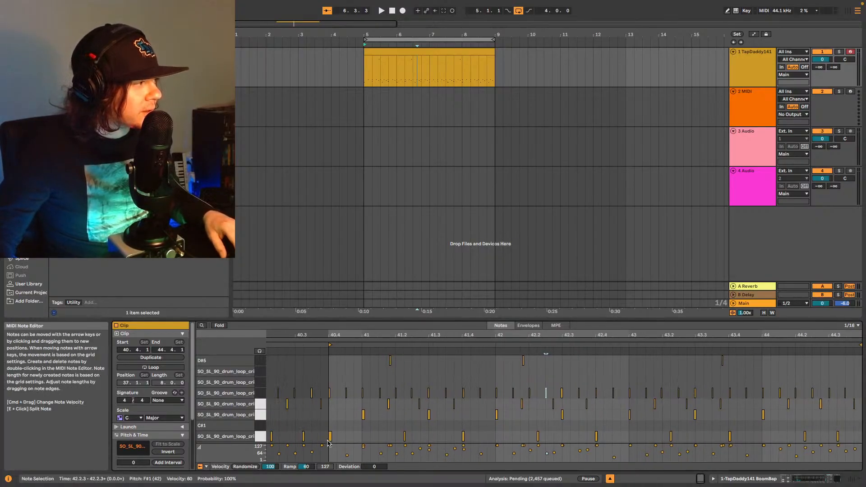
{"action": "left_click_drag", "start_coordinate": [328, 439], "coordinate": [858, 373]}
{"action": "right_click", "coordinate": [813, 394]}
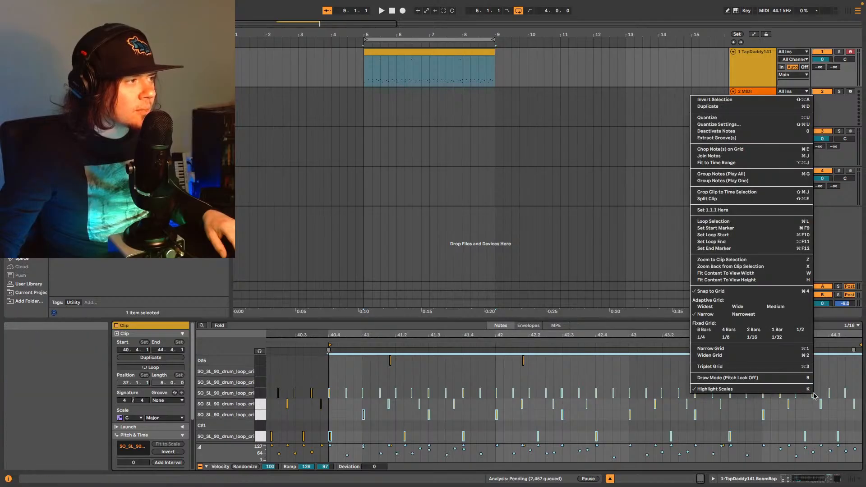
{"action": "left_click", "coordinate": [739, 117]}
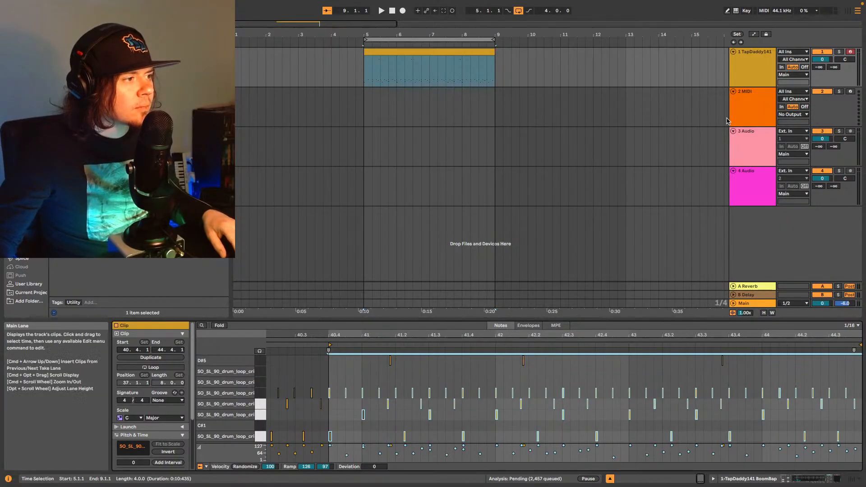
{"action": "key", "text": "space"}
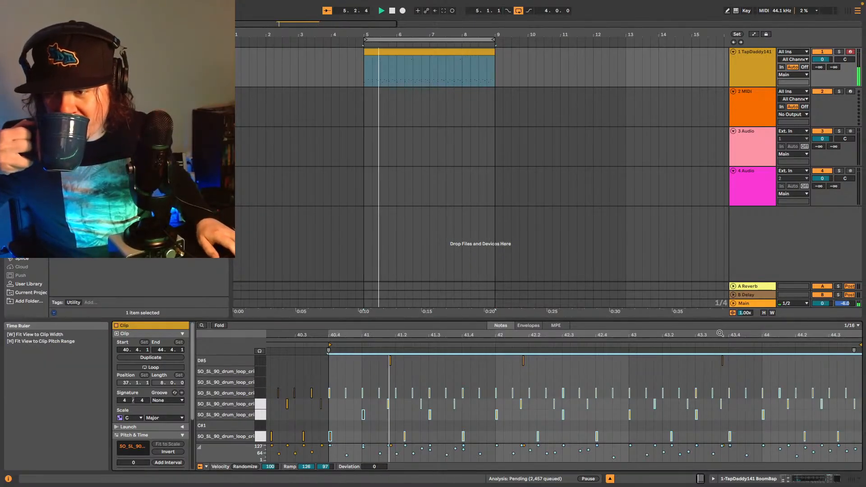
Open Splice in the browser, go to the saved samples and preview the RKU_LHH2_Piano_Loop_Like loop over the drums.
{"action": "left_click", "coordinate": [22, 259]}
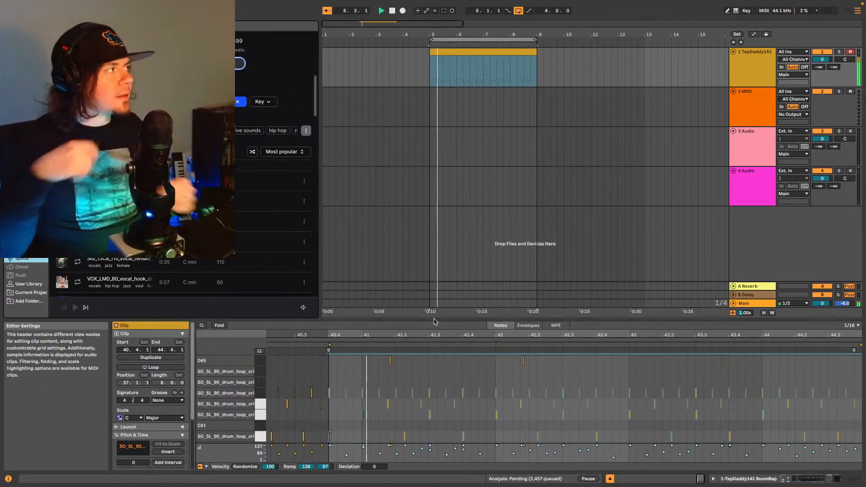
{"action": "left_click", "coordinate": [240, 99]}
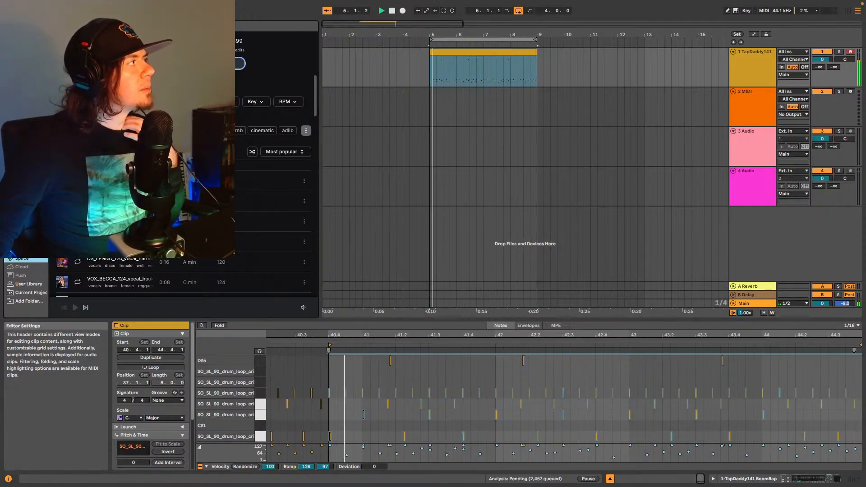
{"action": "left_click", "coordinate": [133, 44]}
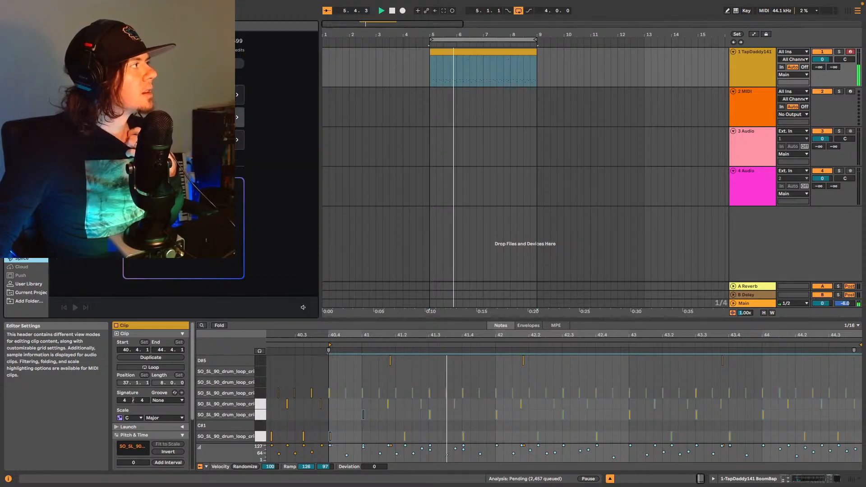
{"action": "left_click", "coordinate": [183, 45]}
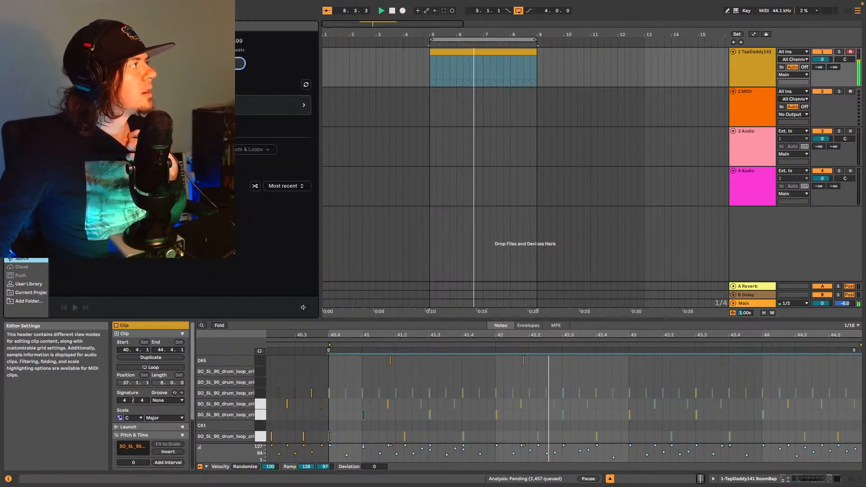
{"action": "left_click", "coordinate": [158, 44]}
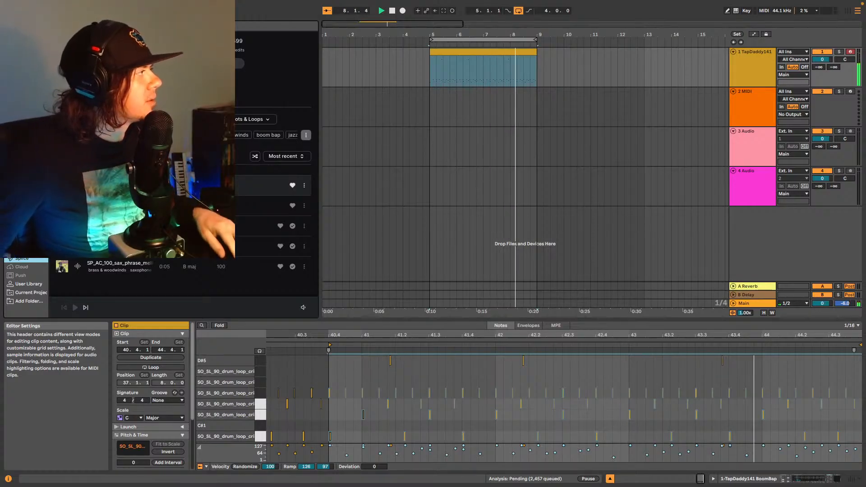
{"action": "left_click", "coordinate": [77, 185]}
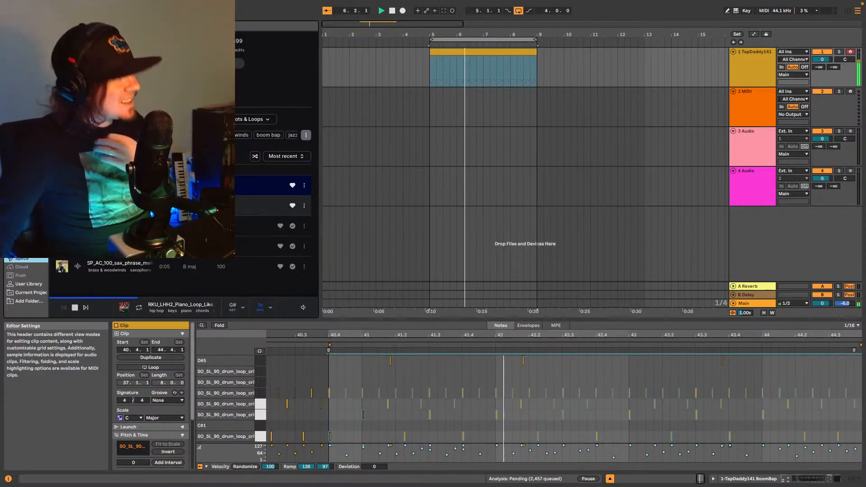
Move the upper audio track directly below the drum track and place the RKU_LHH2_Piano_Loop_Like_U_75_G#min sample on it at bar 5.
{"action": "left_click", "coordinate": [756, 133]}
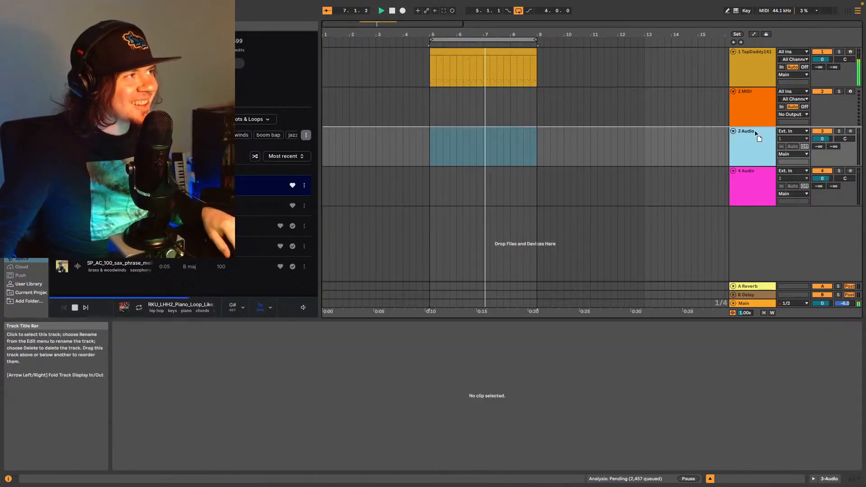
{"action": "left_click_drag", "start_coordinate": [756, 133], "coordinate": [755, 93]}
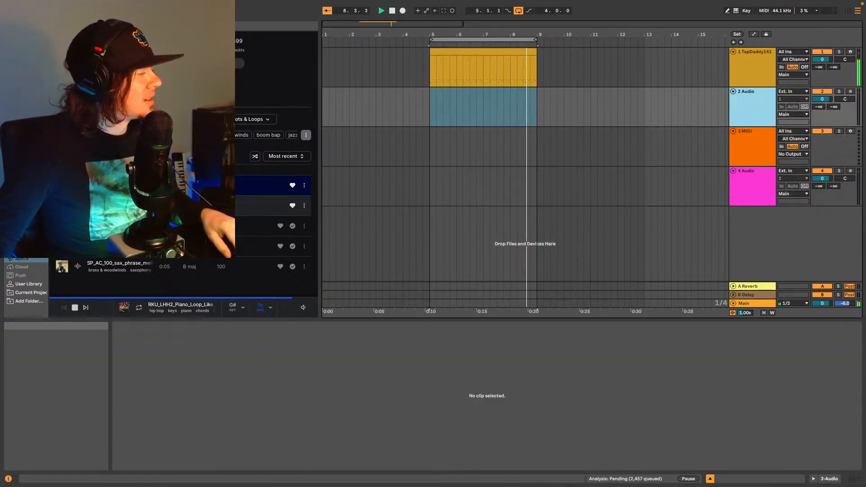
{"action": "left_click", "coordinate": [78, 205]}
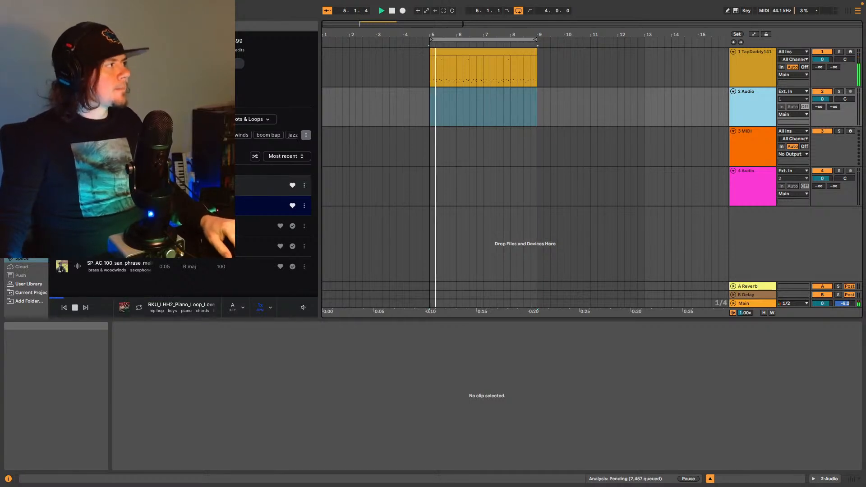
{"action": "left_click", "coordinate": [62, 185]}
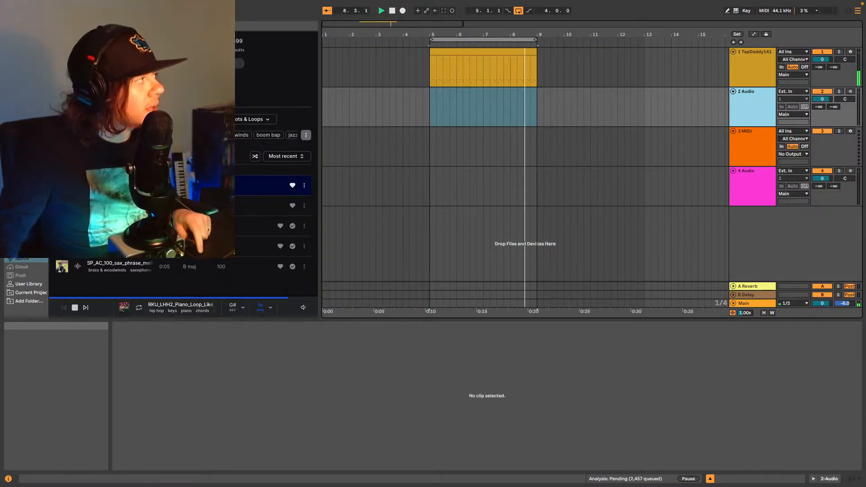
{"action": "left_click_drag", "start_coordinate": [203, 185], "coordinate": [432, 113]}
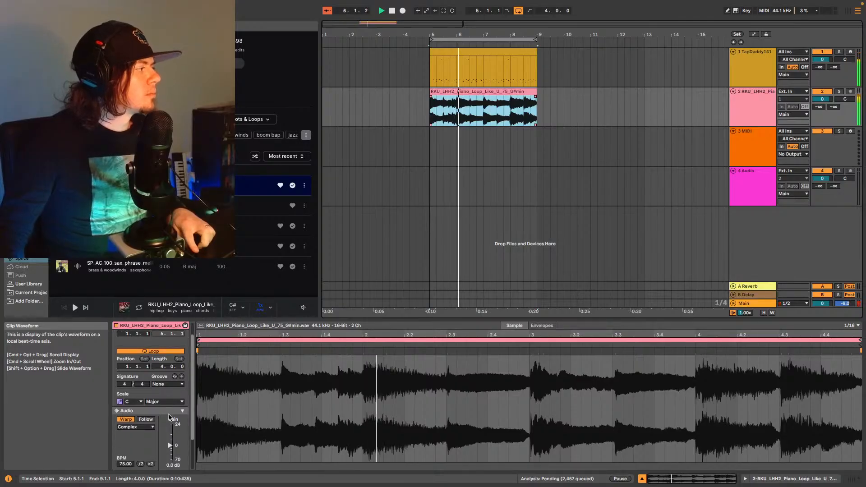
Lower the piano clip's gain to -5.1 dB and set the piano track's volume to -3.0 dB.
{"action": "left_click_drag", "start_coordinate": [170, 431], "coordinate": [170, 434]}
{"action": "scroll", "coordinate": [170, 426], "scroll_direction": "down", "scroll_amount": 2}
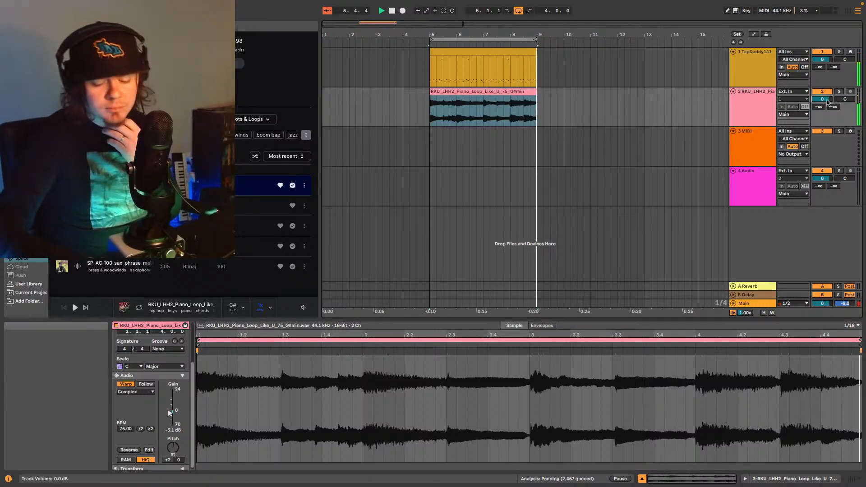
{"action": "scroll", "coordinate": [827, 100], "scroll_direction": "down", "scroll_amount": 4}
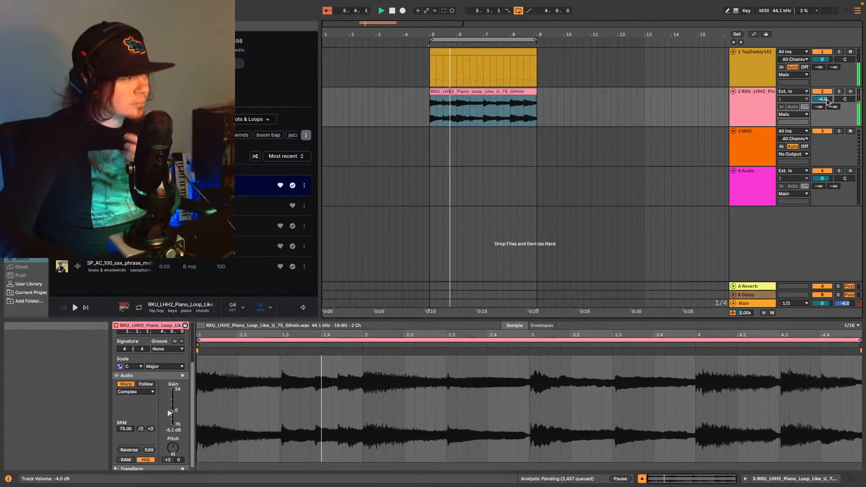
{"action": "scroll", "coordinate": [828, 102], "scroll_direction": "down", "scroll_amount": 1}
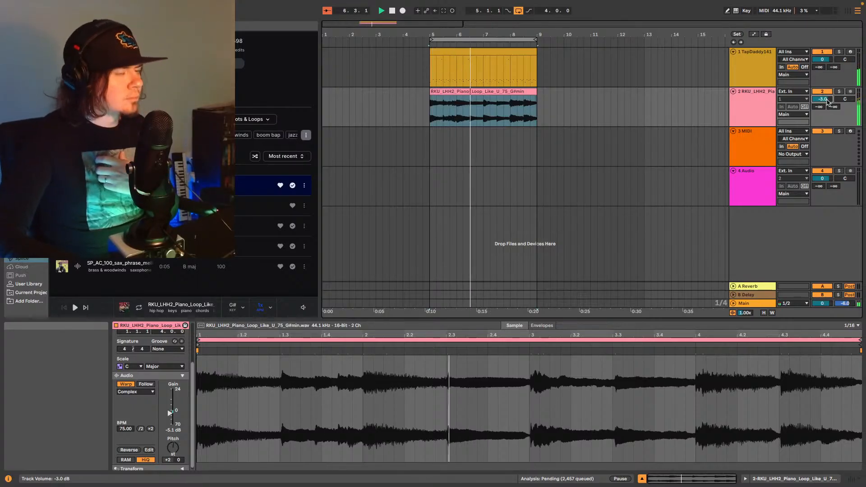
{"action": "scroll", "coordinate": [828, 101], "scroll_direction": "down", "scroll_amount": 1}
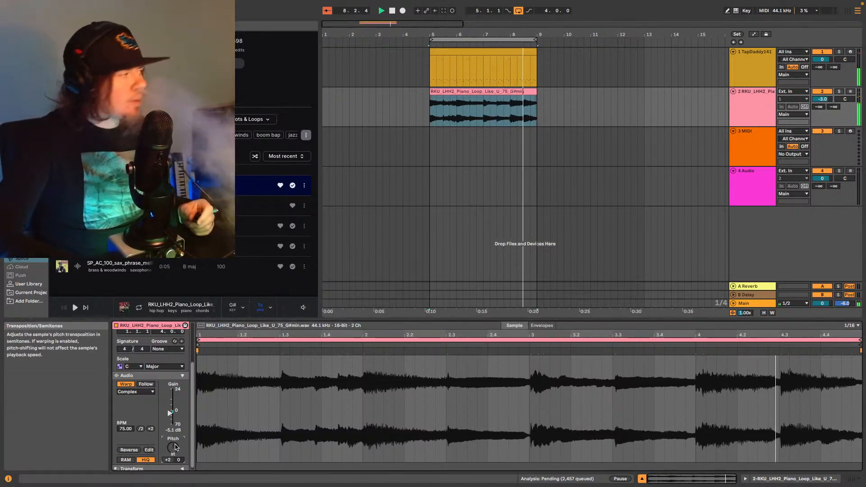
Audition the piano loop at -2 and -1 semitones, and set its transposition to +1 semitone.
{"action": "left_click_drag", "start_coordinate": [176, 446], "coordinate": [176, 455]}
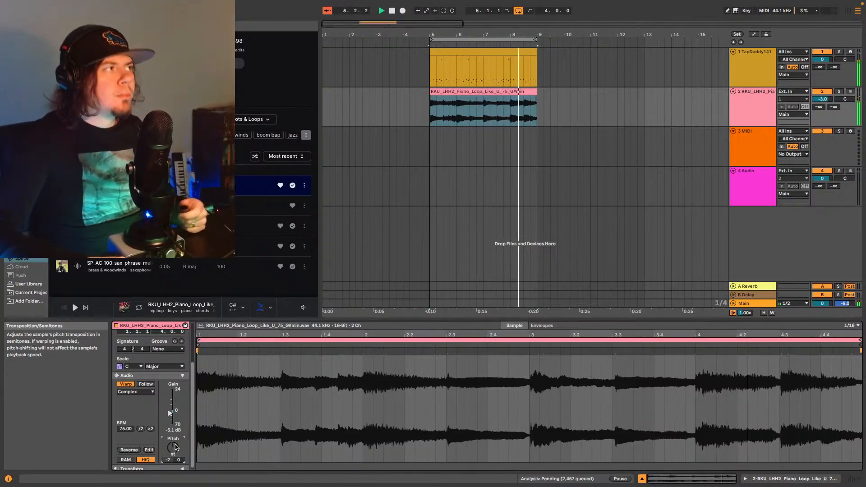
{"action": "scroll", "coordinate": [176, 446], "scroll_direction": "up", "scroll_amount": 1}
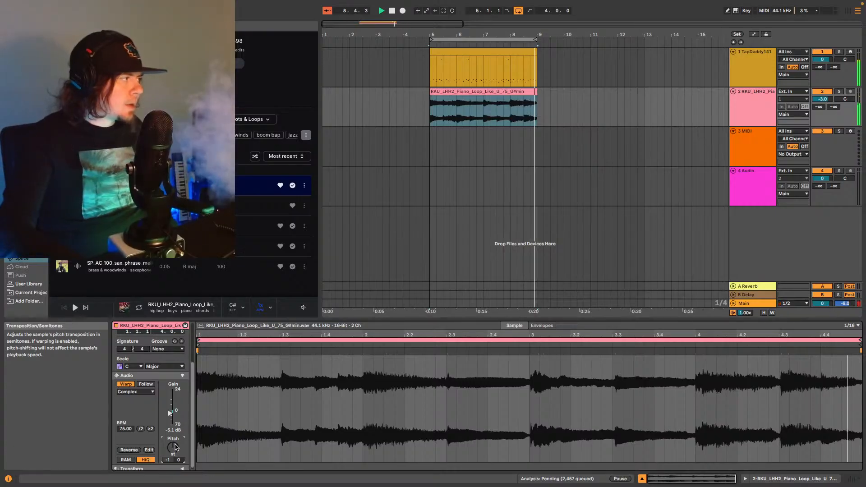
{"action": "key", "text": "Up"}
{"action": "key", "text": "Up"}
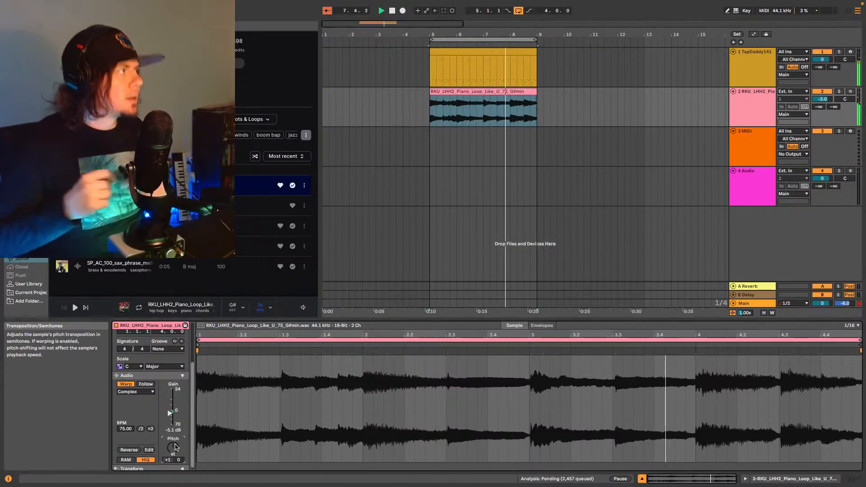
Duplicate the drum and piano clips to bars 9 through 12 and extend the arrangement loop to eight bars, ending at bar 13.
{"action": "left_click", "coordinate": [27, 152]}
{"action": "left_click", "coordinate": [113, 113]}
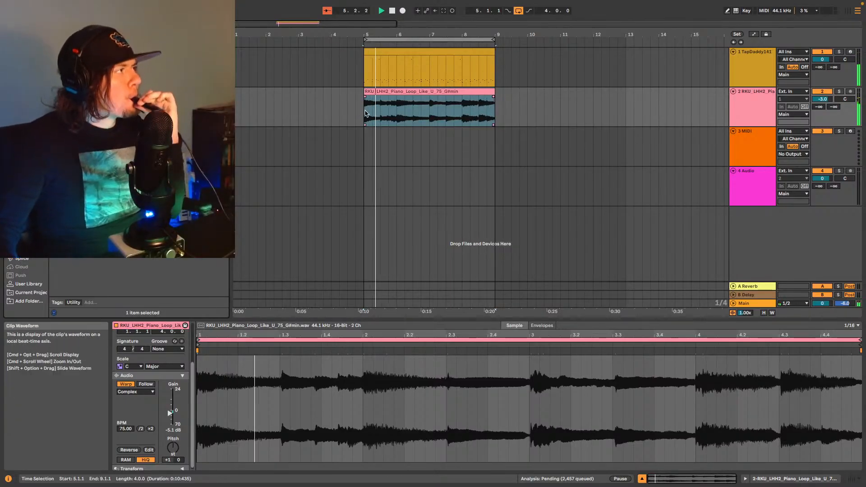
{"action": "left_click_drag", "start_coordinate": [361, 116], "coordinate": [495, 53]}
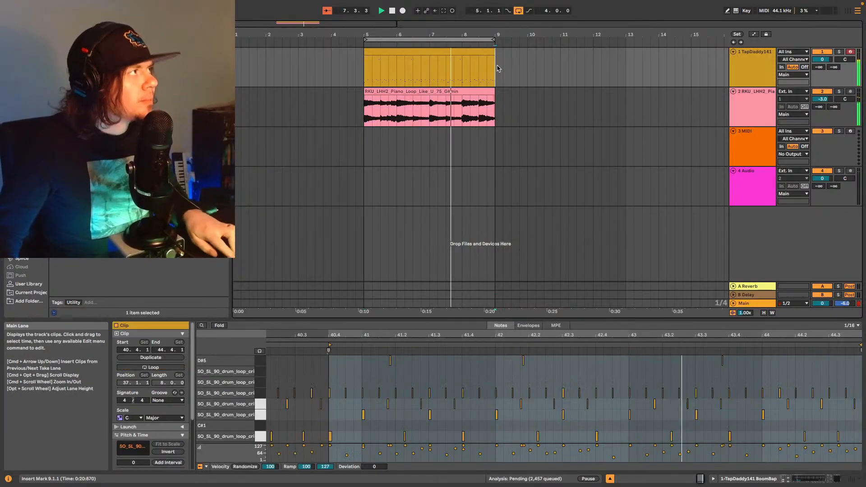
{"action": "key", "text": "super+d"}
{"action": "left_click_drag", "start_coordinate": [492, 39], "coordinate": [625, 39]}
Move the empty audio track above the MIDI track, directly below the piano track.
{"action": "left_click", "coordinate": [743, 142]}
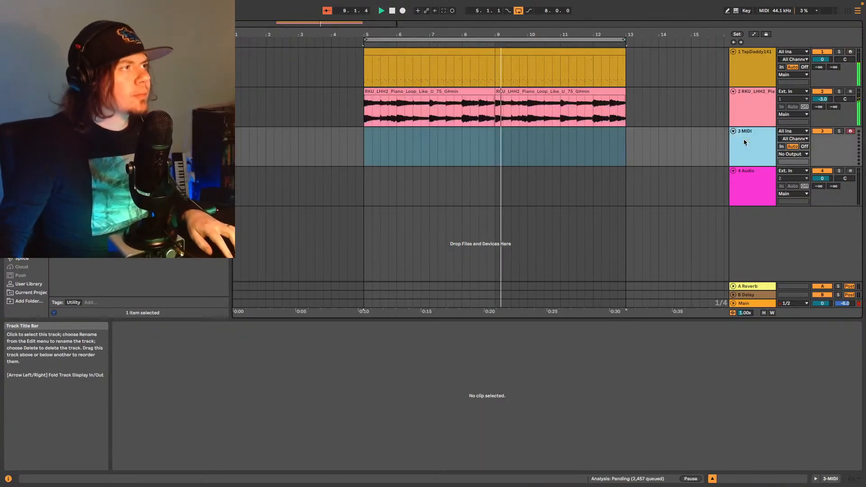
{"action": "left_click", "coordinate": [751, 108]}
{"action": "left_click", "coordinate": [751, 185]}
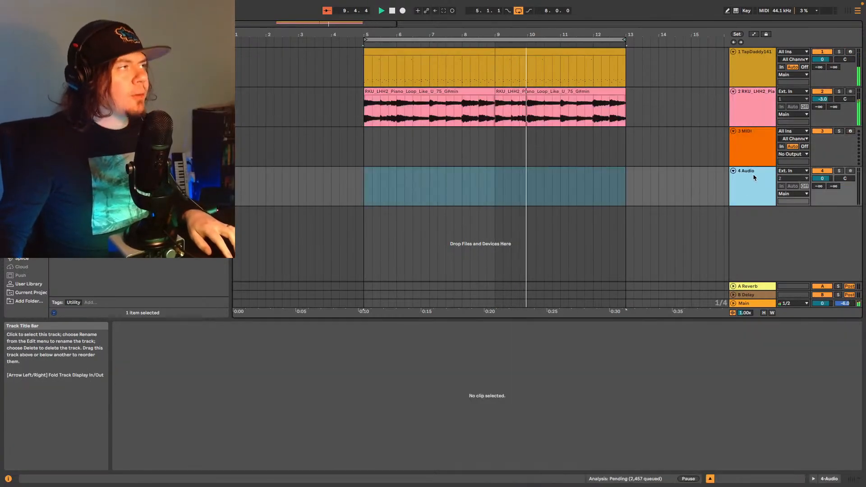
{"action": "left_click_drag", "start_coordinate": [754, 173], "coordinate": [761, 140]}
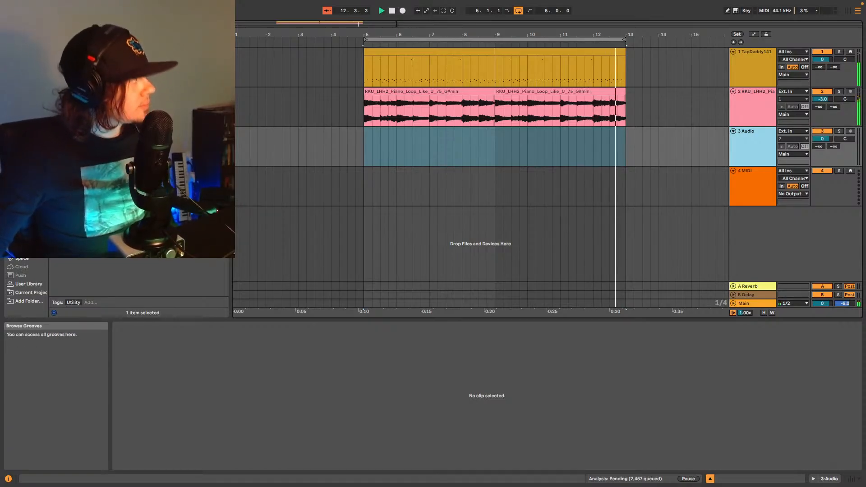
Return to Splice in the browser, look through the instrument categories and open the Strings Melody samples.
{"action": "left_click", "coordinate": [22, 259]}
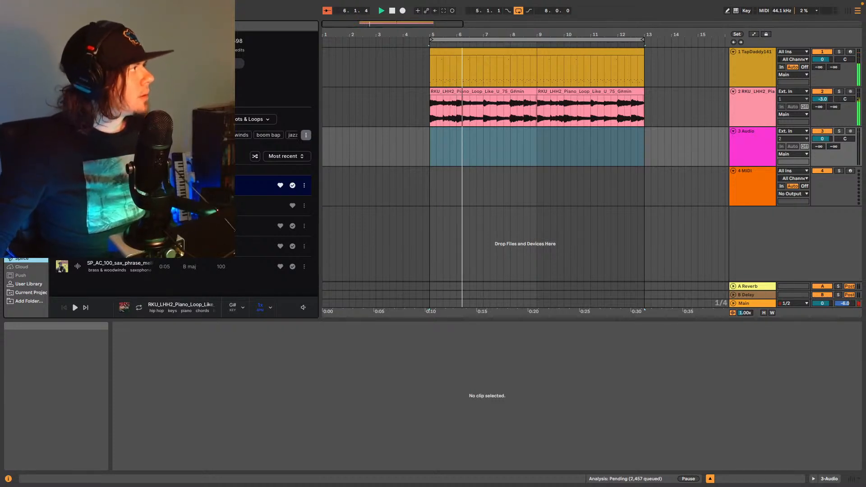
{"action": "left_click", "coordinate": [148, 63]}
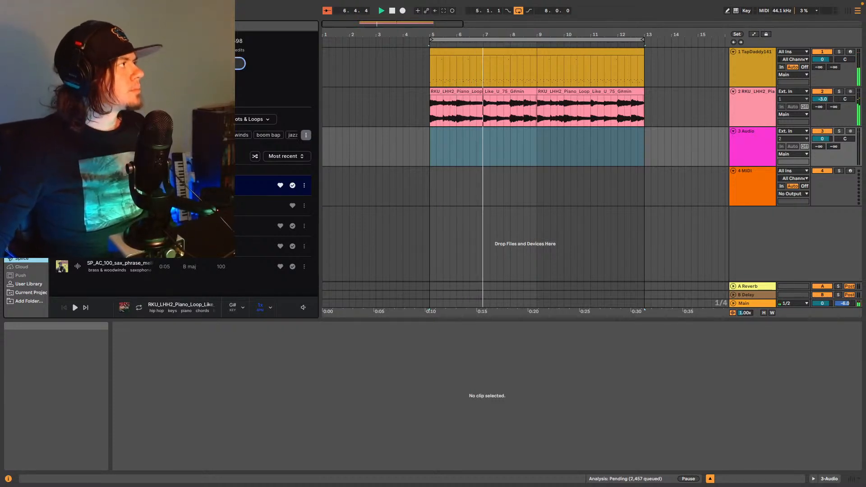
{"action": "left_click", "coordinate": [185, 86]}
{"action": "left_click", "coordinate": [135, 86]}
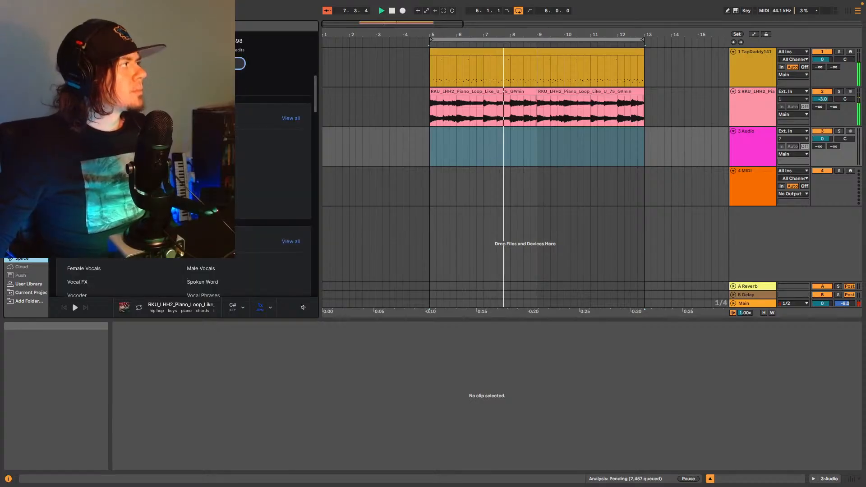
{"action": "scroll", "coordinate": [180, 277], "scroll_direction": "down", "scroll_amount": 5}
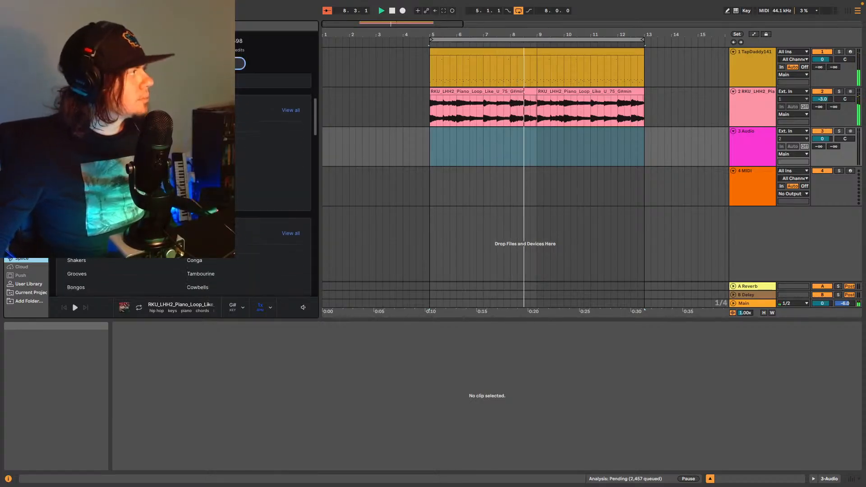
{"action": "scroll", "coordinate": [181, 278], "scroll_direction": "down", "scroll_amount": 5}
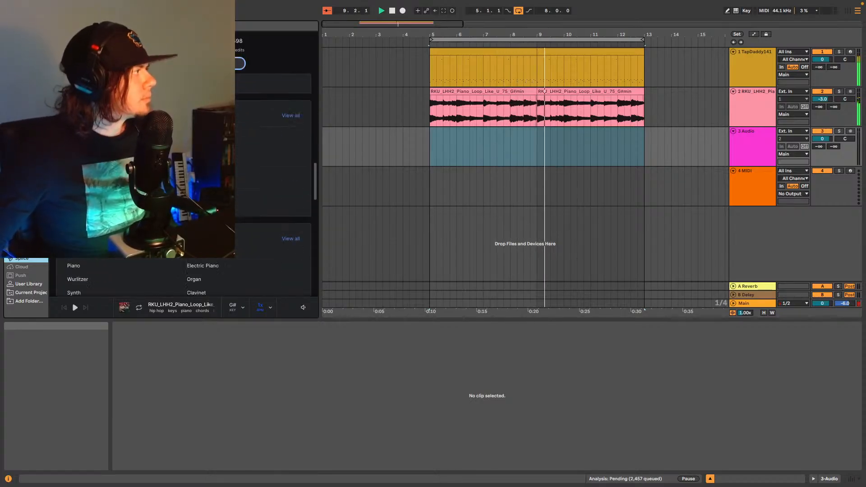
{"action": "scroll", "coordinate": [181, 277], "scroll_direction": "down", "scroll_amount": 3}
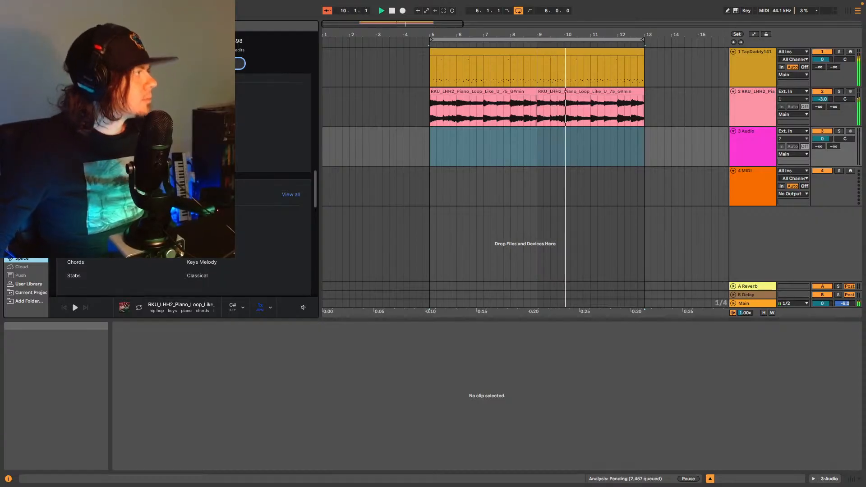
{"action": "scroll", "coordinate": [180, 271], "scroll_direction": "down", "scroll_amount": 1}
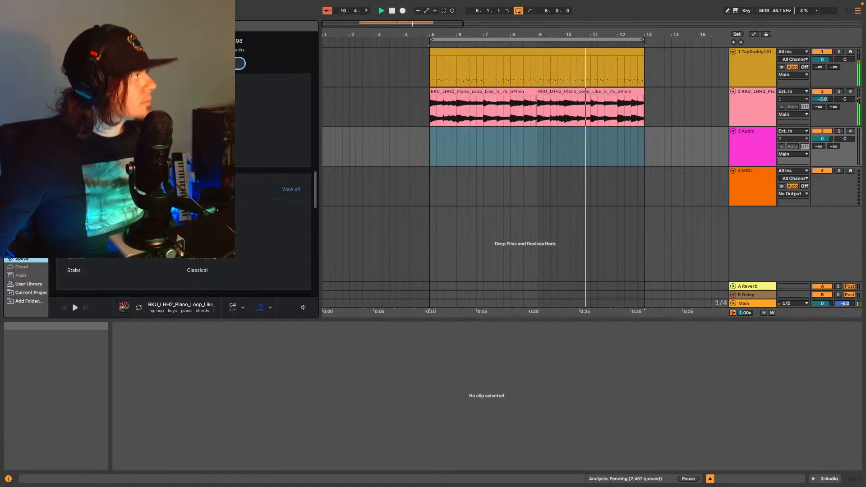
{"action": "scroll", "coordinate": [181, 278], "scroll_direction": "down", "scroll_amount": 5}
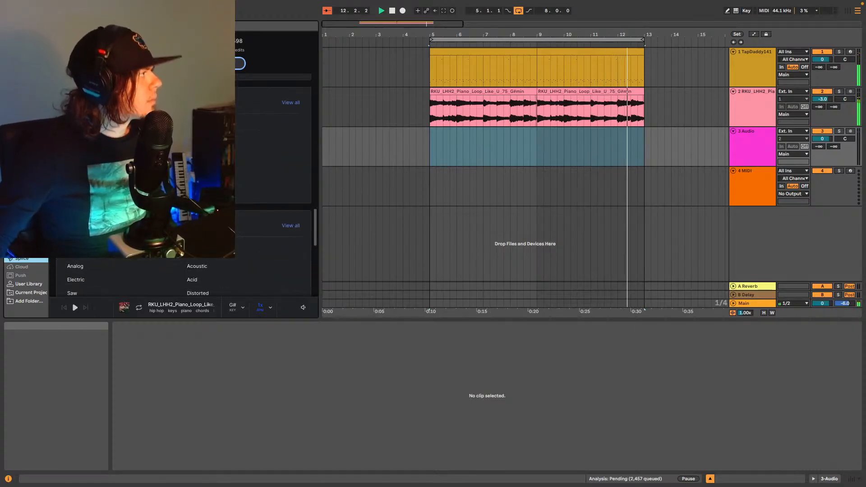
{"action": "scroll", "coordinate": [180, 180], "scroll_direction": "up", "scroll_amount": 3}
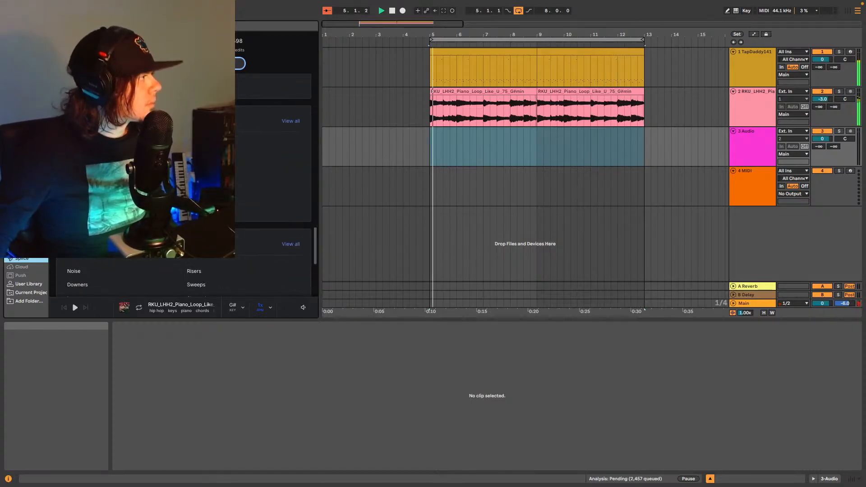
{"action": "scroll", "coordinate": [180, 181], "scroll_direction": "down", "scroll_amount": 3}
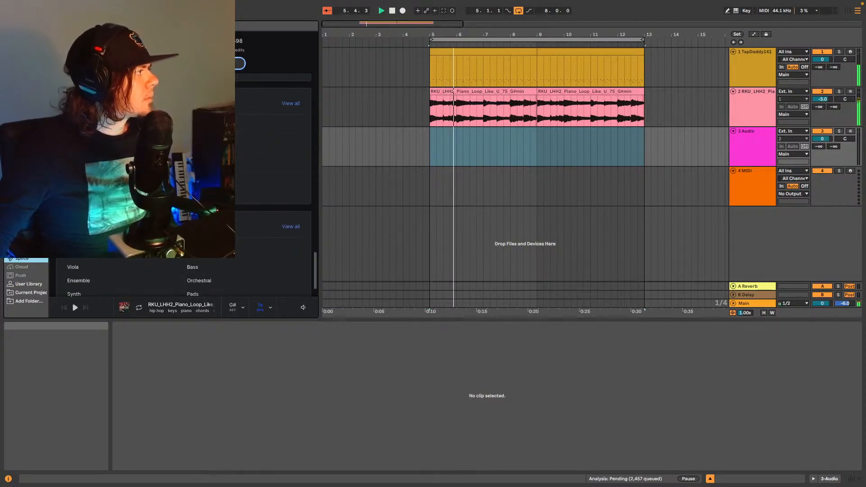
{"action": "scroll", "coordinate": [180, 180], "scroll_direction": "down", "scroll_amount": 5}
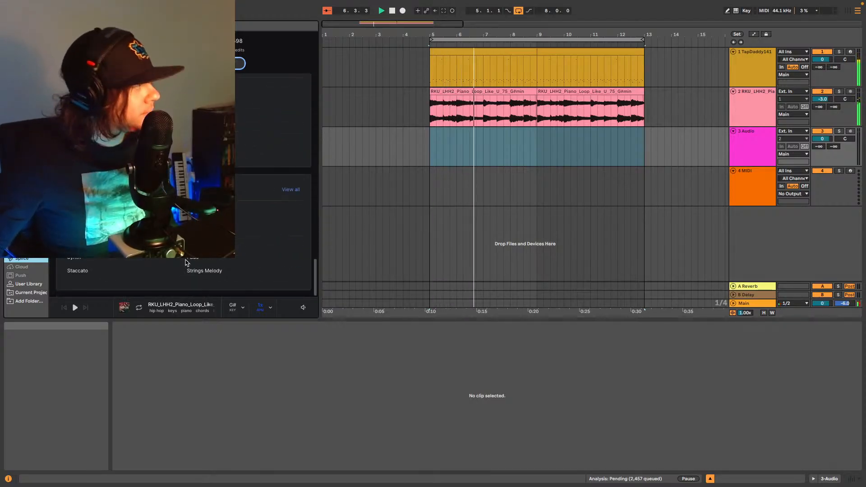
{"action": "left_click", "coordinate": [210, 271]}
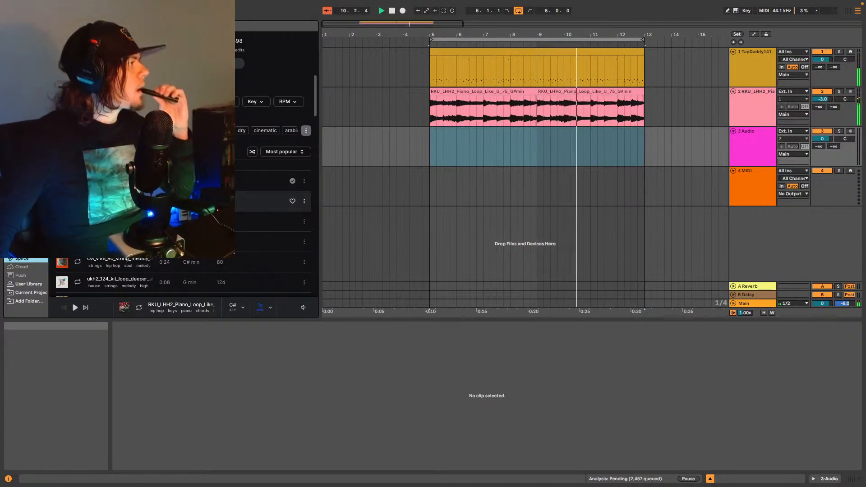
Preview the SO_DS2_115, OS_ATL_140 and OS_VV6_80 string loops over the beat to find a matching melody.
{"action": "scroll", "coordinate": [183, 220], "scroll_direction": "down", "scroll_amount": 1}
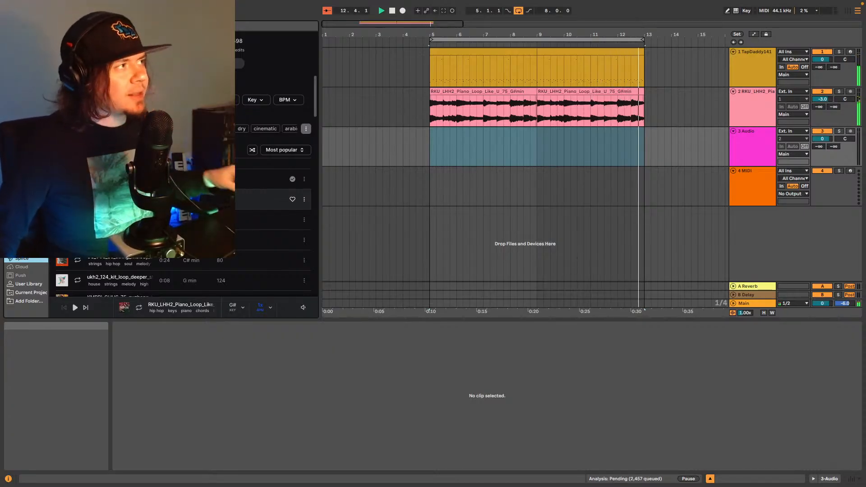
{"action": "left_click", "coordinate": [266, 199]}
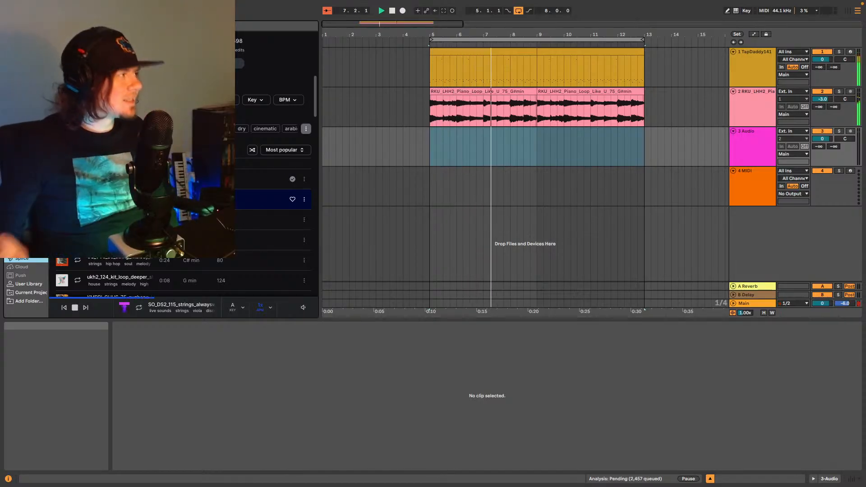
{"action": "left_click", "coordinate": [117, 220]}
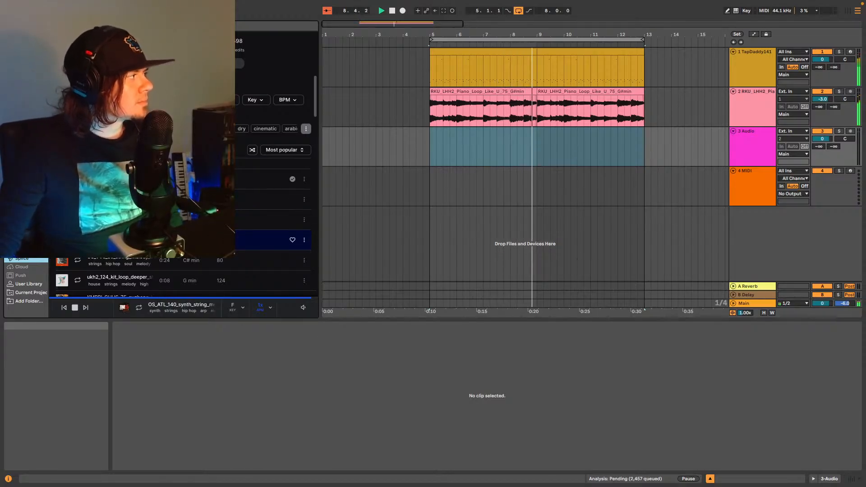
{"action": "left_click", "coordinate": [76, 261]}
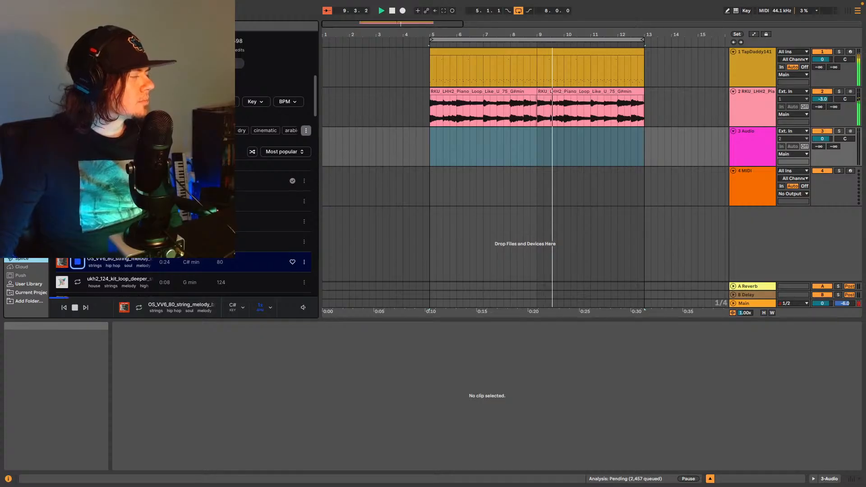
{"action": "scroll", "coordinate": [79, 262], "scroll_direction": "down", "scroll_amount": 5}
{"action": "scroll", "coordinate": [135, 152], "scroll_direction": "up", "scroll_amount": 4}
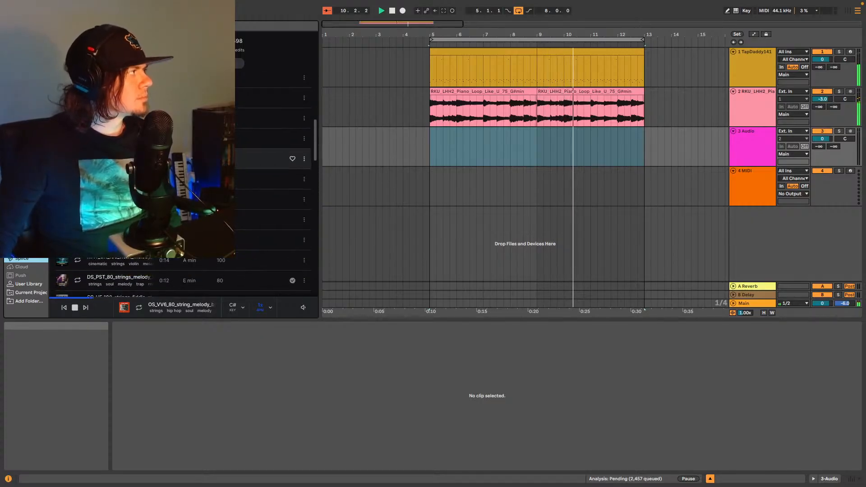
{"action": "scroll", "coordinate": [180, 185], "scroll_direction": "up", "scroll_amount": 6}
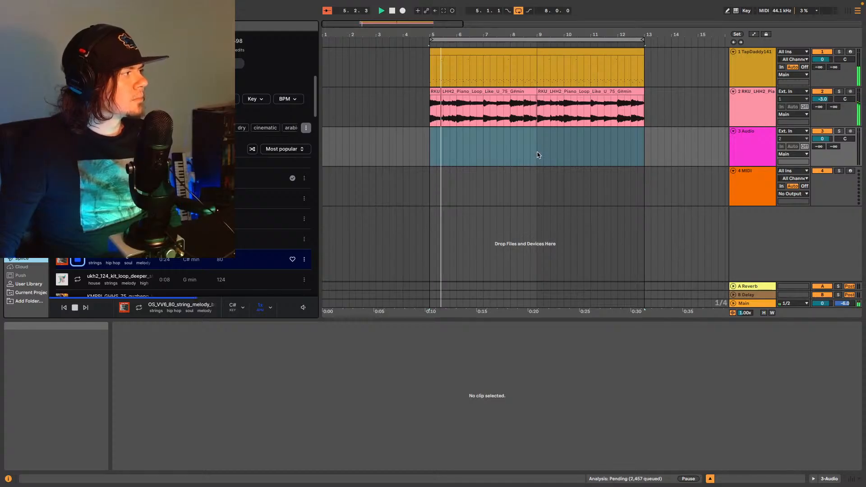
Audition the OS_VV6_80 string melody with the piano muted and unmuted, and place the sample on the empty audio track at bar 5.
{"action": "left_click", "coordinate": [821, 91]}
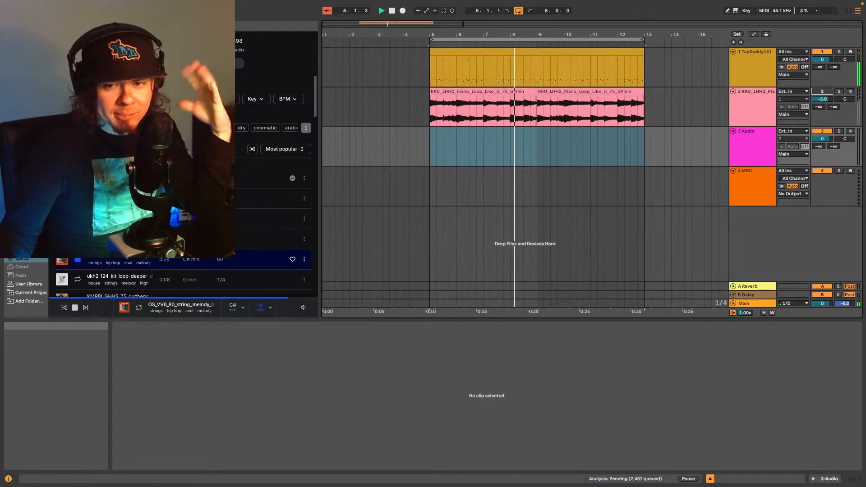
{"action": "scroll", "coordinate": [183, 217], "scroll_direction": "down", "scroll_amount": 2}
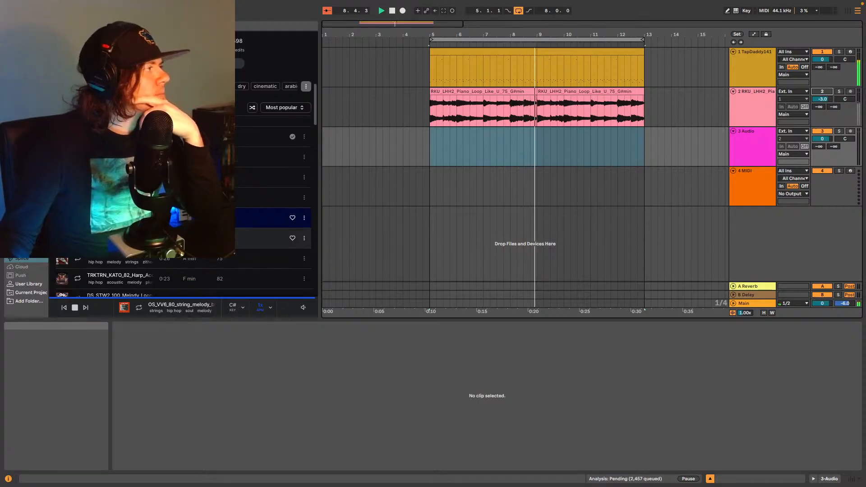
{"action": "left_click", "coordinate": [822, 92]}
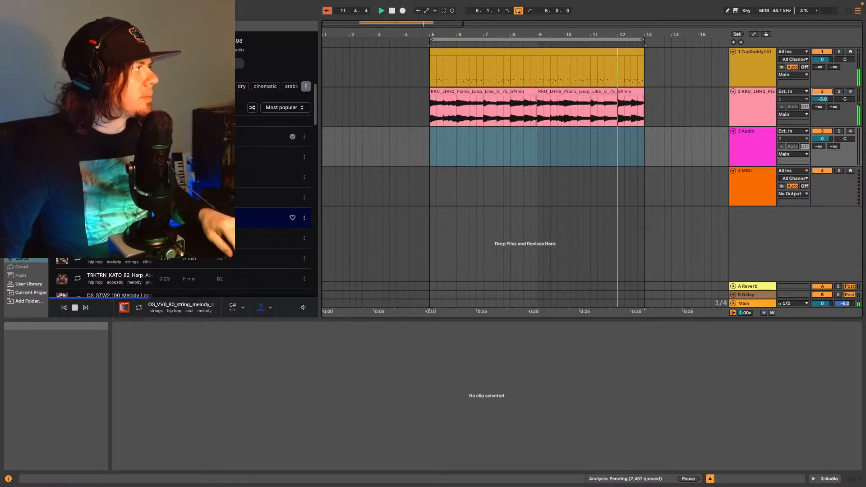
{"action": "left_click_drag", "start_coordinate": [262, 218], "coordinate": [436, 151]}
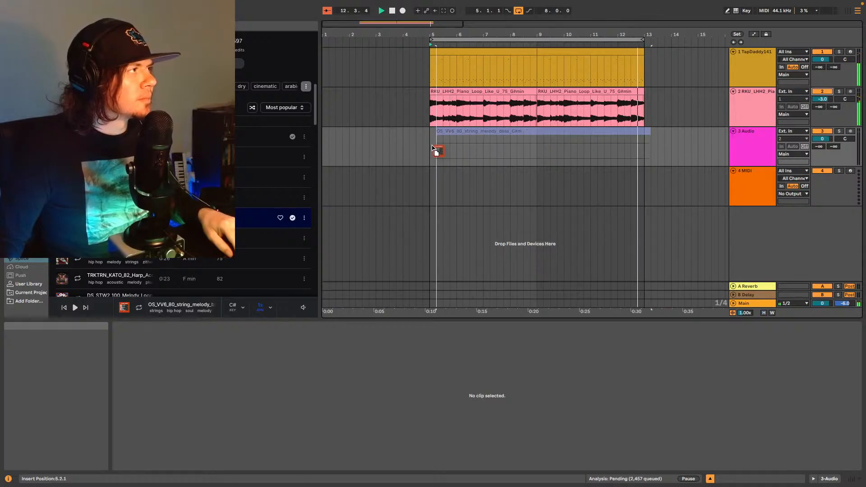
{"action": "scroll", "coordinate": [162, 425], "scroll_direction": "down", "scroll_amount": 2}
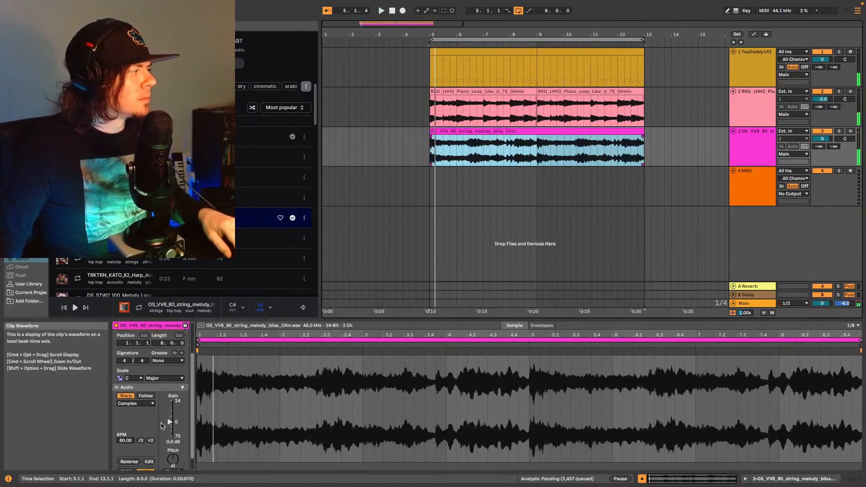
Lower the string melody clip's gain to -9.4 dB and transpose it by -4 semitones, listening along with the beat.
{"action": "left_click_drag", "start_coordinate": [170, 423], "coordinate": [170, 426]}
{"action": "key", "text": "space"}
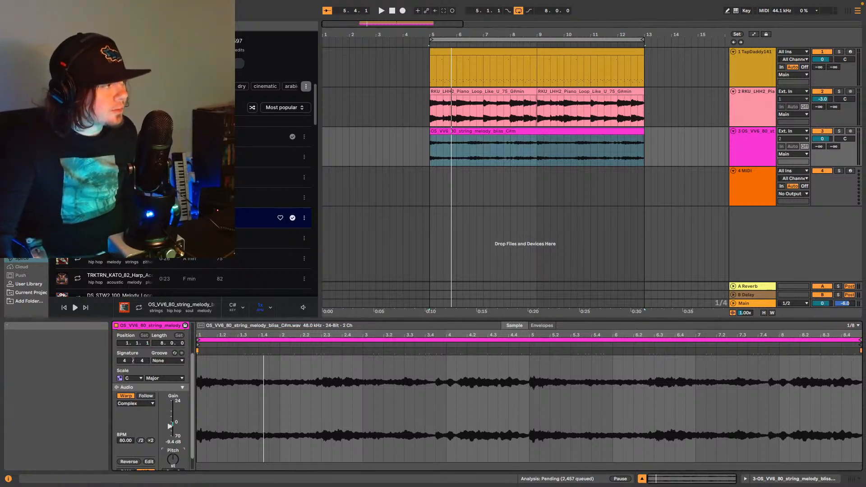
{"action": "scroll", "coordinate": [172, 446], "scroll_direction": "down", "scroll_amount": 1}
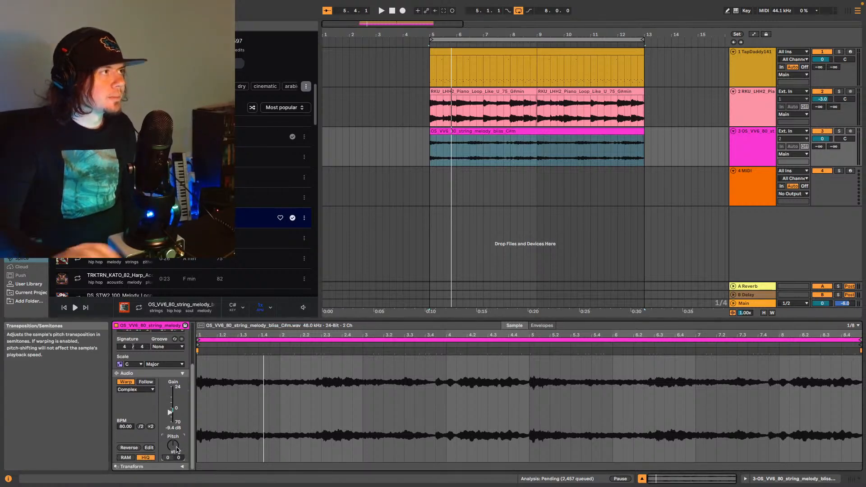
{"action": "key", "text": "space"}
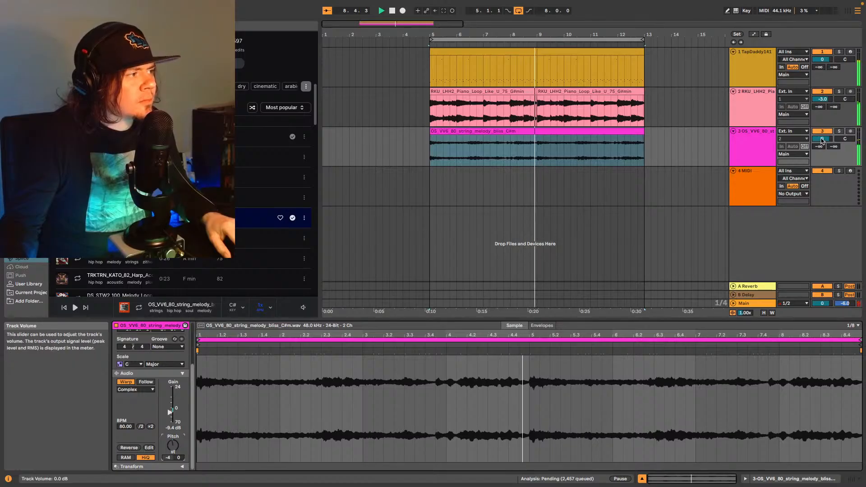
Lower the string track's volume to -7.0 dB while the beat plays.
{"action": "left_click_drag", "start_coordinate": [823, 140], "coordinate": [822, 148]}
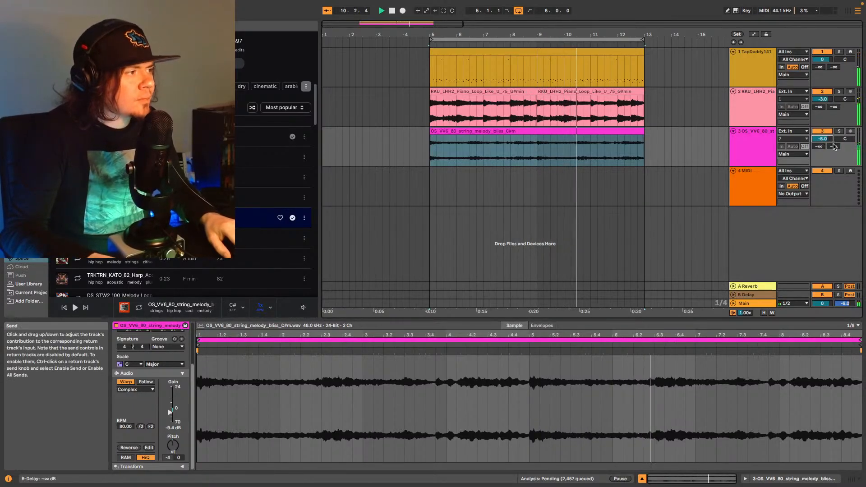
{"action": "left_click_drag", "start_coordinate": [822, 139], "coordinate": [821, 147]}
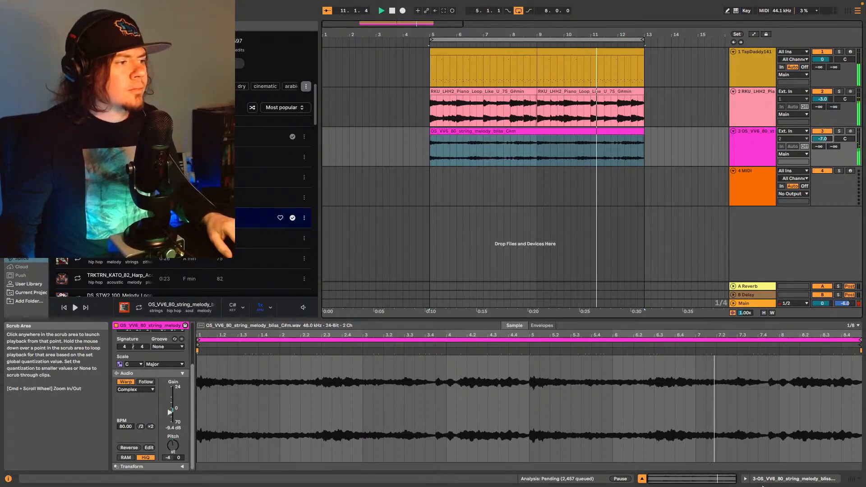
Add EQ Eight to the string track with a steep low cut at about 1.21 kHz, and set the track volume to -5.0 dB.
{"action": "left_click", "coordinate": [789, 479]}
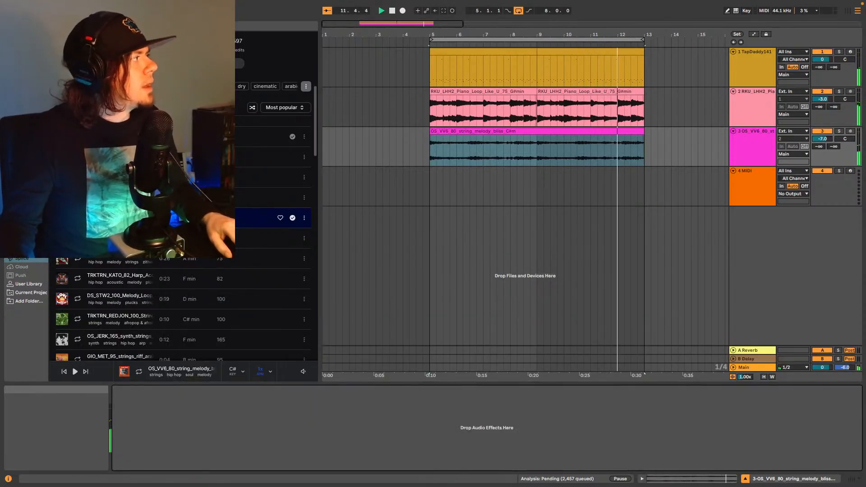
{"action": "left_click", "coordinate": [27, 151]}
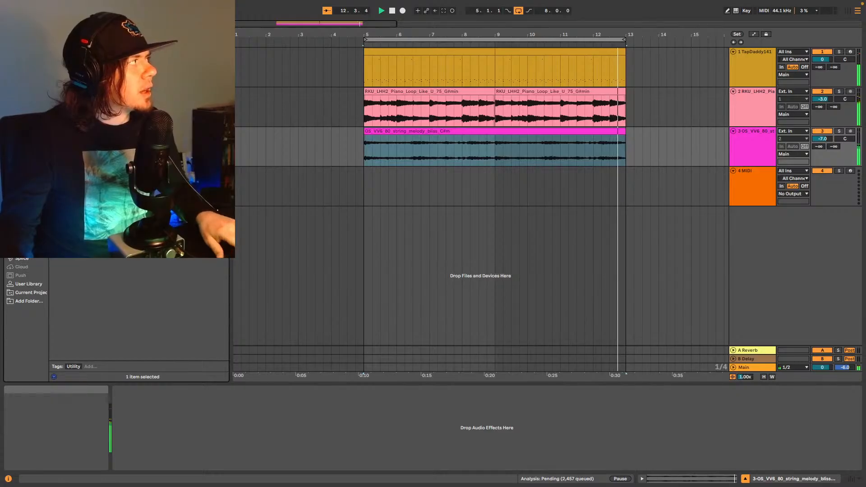
{"action": "left_click_drag", "start_coordinate": [408, 120], "coordinate": [421, 157]}
{"action": "left_click", "coordinate": [154, 461]}
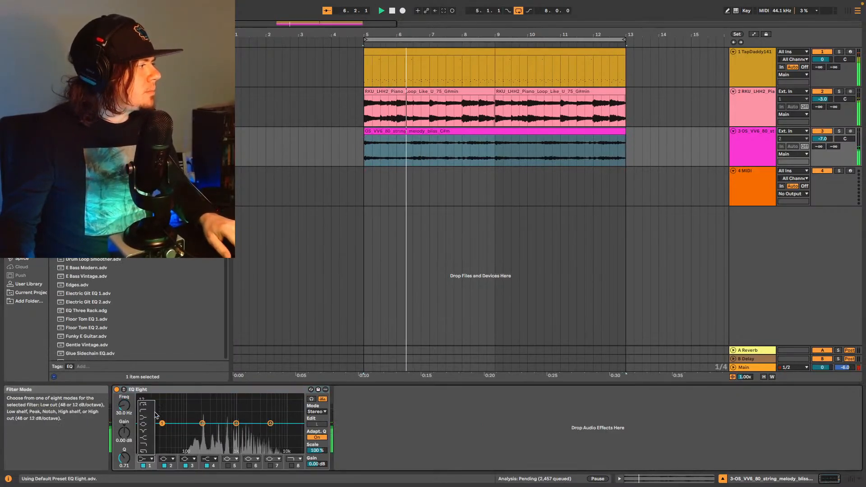
{"action": "left_click", "coordinate": [167, 430]}
{"action": "left_click_drag", "start_coordinate": [169, 430], "coordinate": [236, 428]}
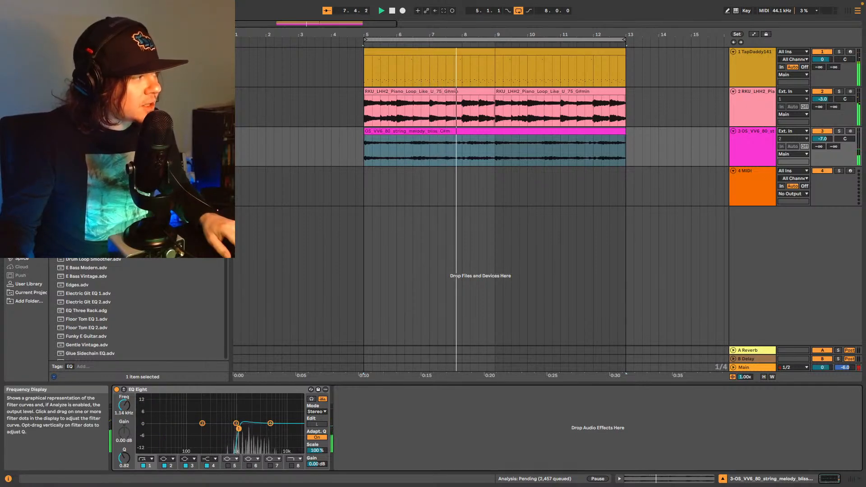
{"action": "left_click_drag", "start_coordinate": [238, 428], "coordinate": [238, 431]}
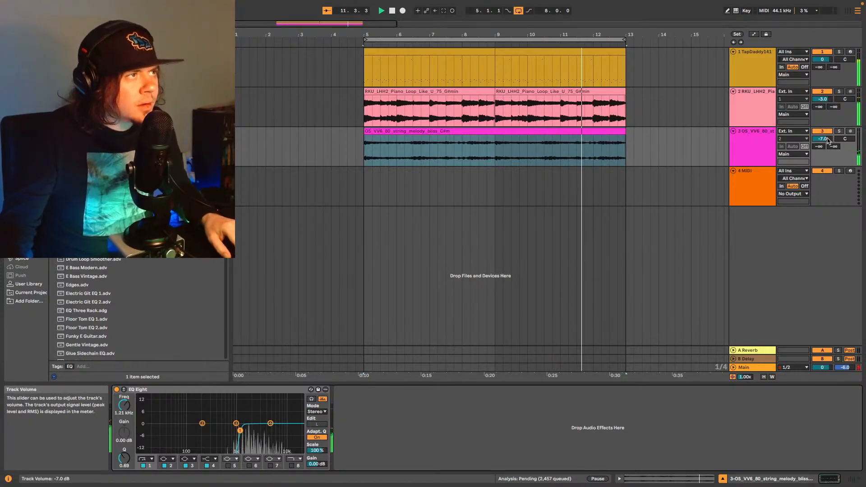
{"action": "scroll", "coordinate": [828, 139], "scroll_direction": "down", "scroll_amount": 2}
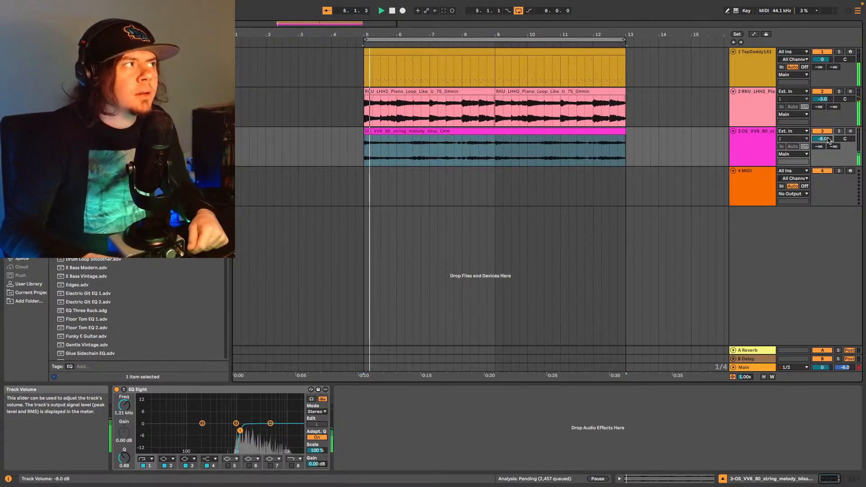
{"action": "scroll", "coordinate": [828, 140], "scroll_direction": "up", "scroll_amount": 3}
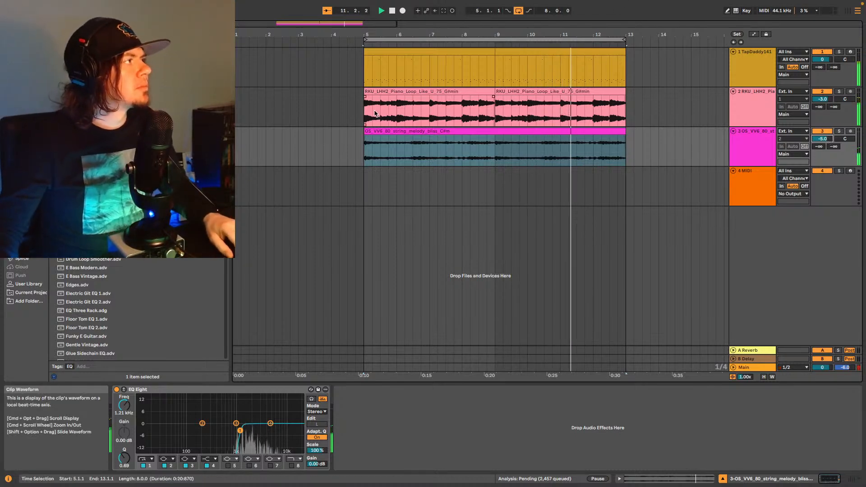
Move the drum, piano and string clips together so that they start at bar 9.
{"action": "left_click_drag", "start_coordinate": [367, 106], "coordinate": [624, 42]}
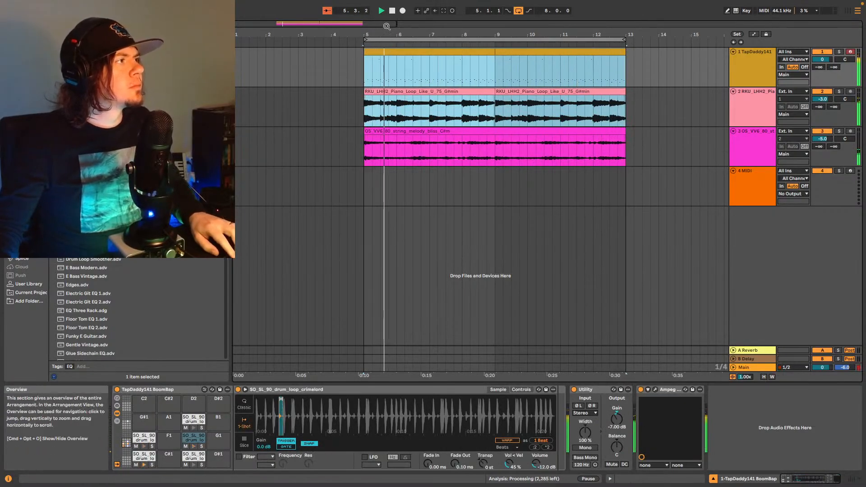
{"action": "left_click_drag", "start_coordinate": [367, 151], "coordinate": [626, 48]}
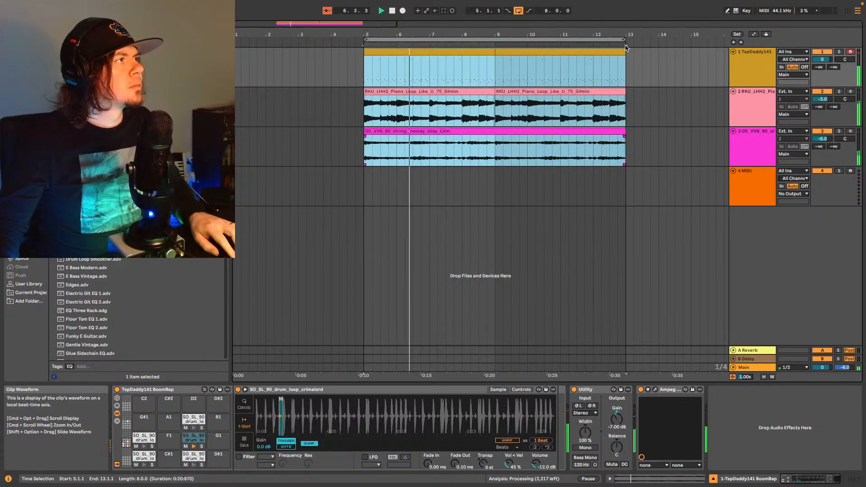
{"action": "left_click_drag", "start_coordinate": [447, 54], "coordinate": [559, 76]}
Copy the eight bars of drum and piano clips, without the strings, to bar 1 of the arrangement.
{"action": "left_click_drag", "start_coordinate": [497, 111], "coordinate": [675, 53]}
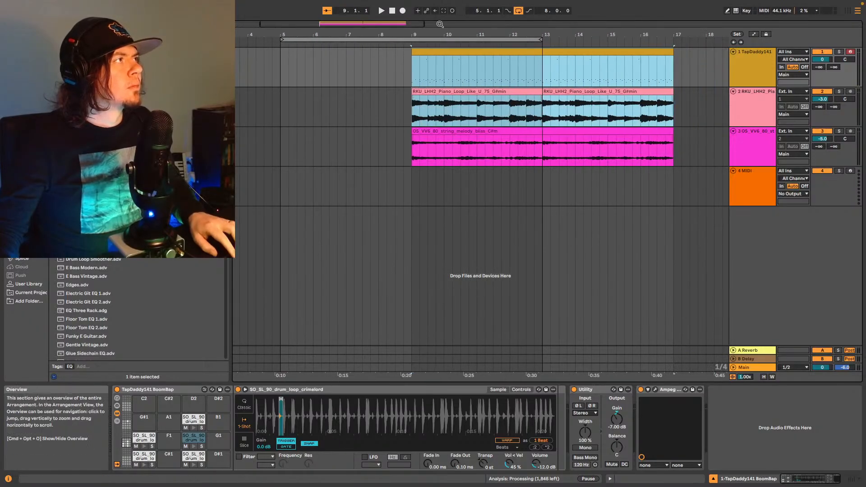
{"action": "left_click_drag", "start_coordinate": [408, 23], "coordinate": [409, 18]}
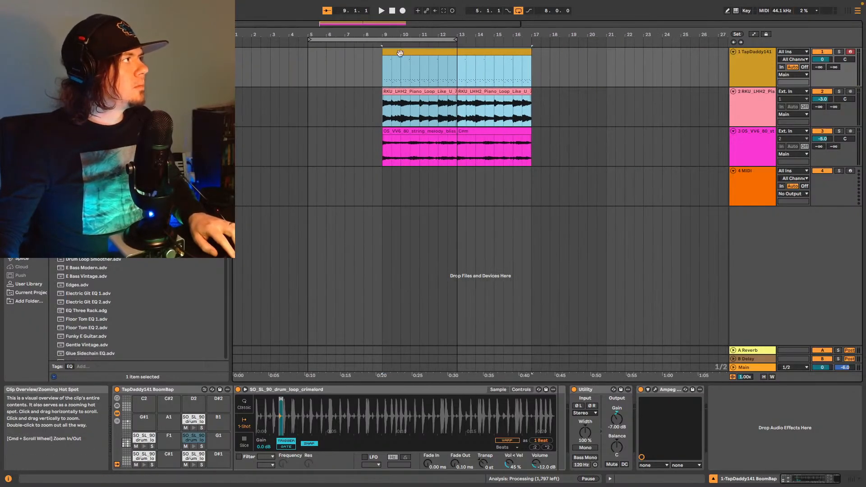
{"action": "left_click", "coordinate": [237, 74]}
{"action": "key", "text": "super+v"}
Play from bar 1 and set the arrangement loop to start at bar 1 and run 16 bars.
{"action": "key", "text": "space"}
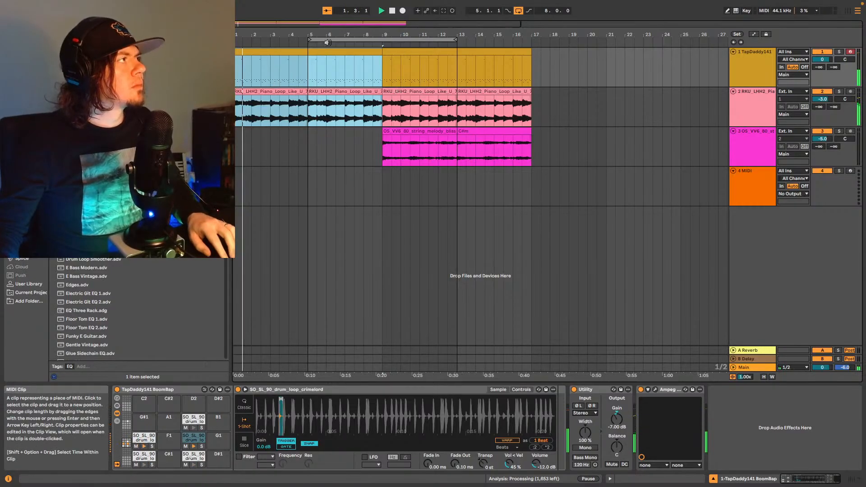
{"action": "left_click_drag", "start_coordinate": [342, 40], "coordinate": [269, 40]}
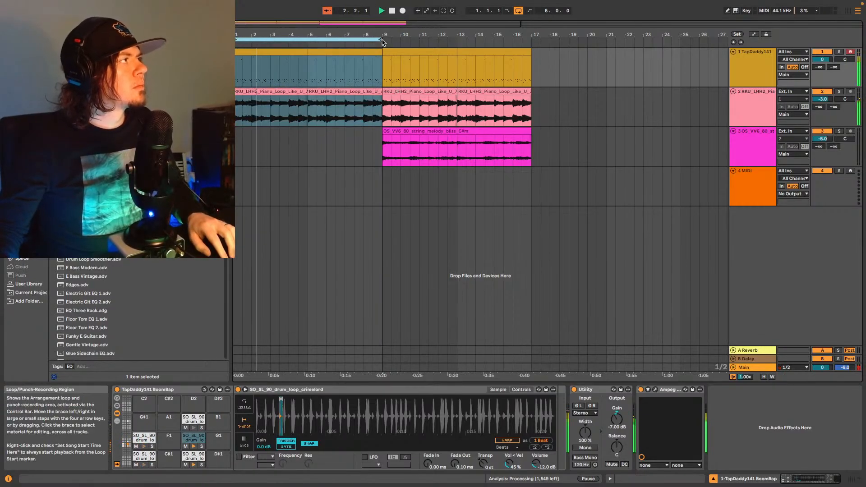
{"action": "left_click_drag", "start_coordinate": [383, 40], "coordinate": [531, 40]}
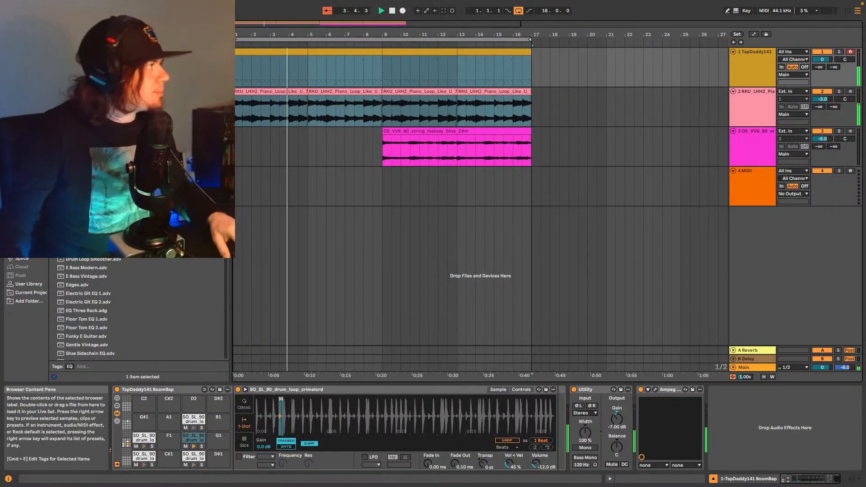
Return to the User Library in the browser and collapse the open one-shot collection and the One Shots folder.
{"action": "left_click", "coordinate": [27, 283]}
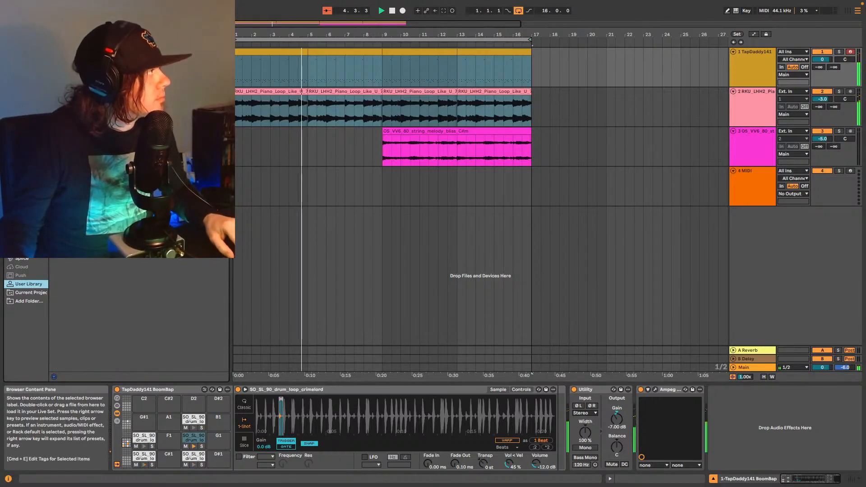
{"action": "scroll", "coordinate": [120, 261], "scroll_direction": "up", "scroll_amount": 5}
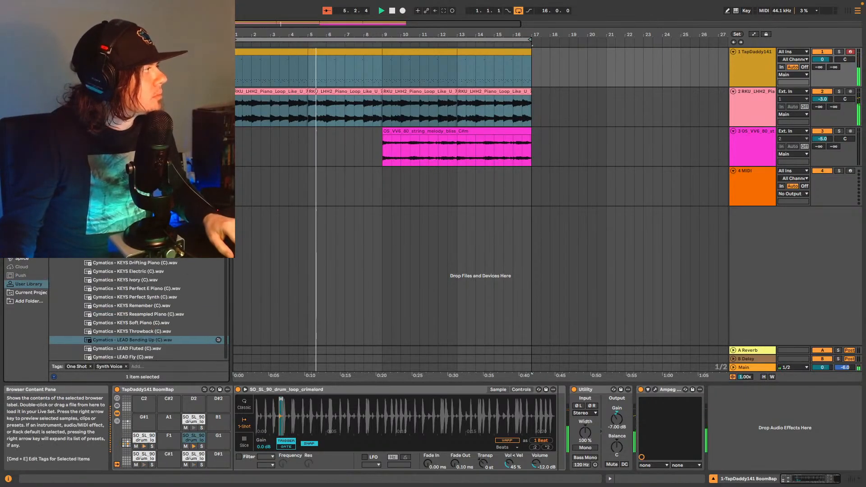
{"action": "left_click", "coordinate": [75, 226]}
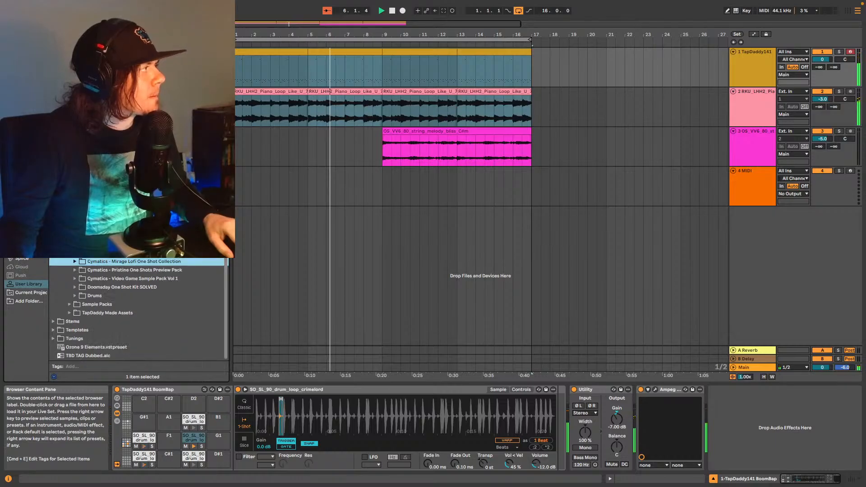
{"action": "scroll", "coordinate": [129, 285], "scroll_direction": "up", "scroll_amount": 1}
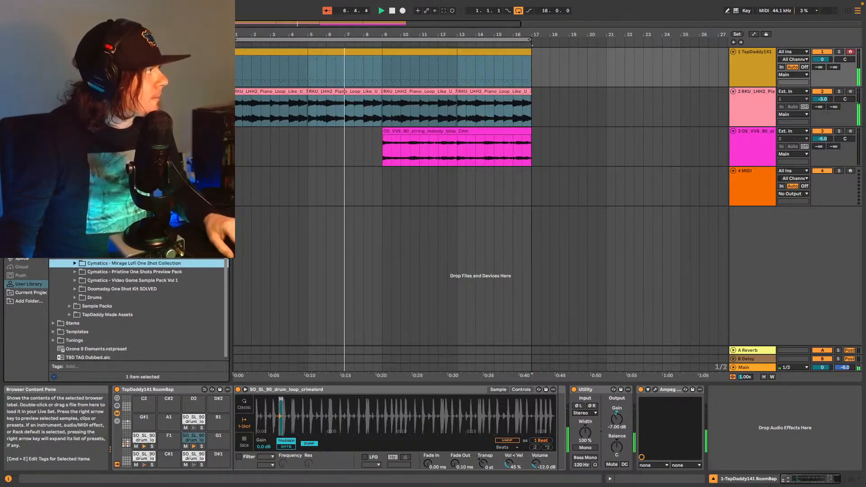
{"action": "left_click", "coordinate": [69, 238]}
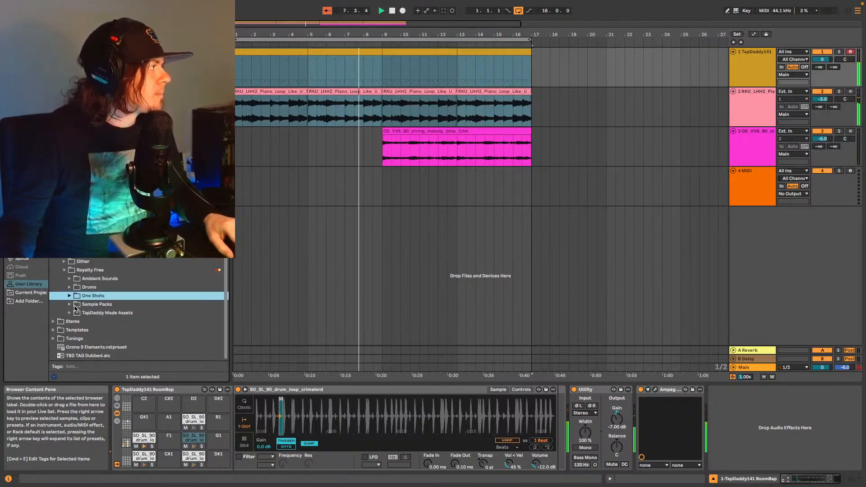
Browse Sample Packs to Unused Samples, check the Samples (Full) folder and expand the Sax, Trumpet, Trombone, Flute folder.
{"action": "left_click", "coordinate": [69, 304]}
{"action": "scroll", "coordinate": [108, 319], "scroll_direction": "down", "scroll_amount": 3}
{"action": "scroll", "coordinate": [109, 334], "scroll_direction": "down", "scroll_amount": 10}
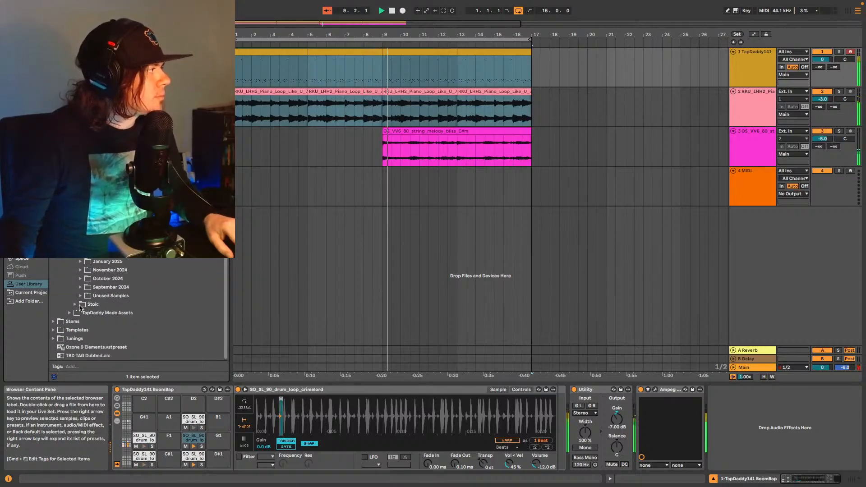
{"action": "left_click", "coordinate": [81, 296]}
{"action": "scroll", "coordinate": [83, 300], "scroll_direction": "down", "scroll_amount": 10}
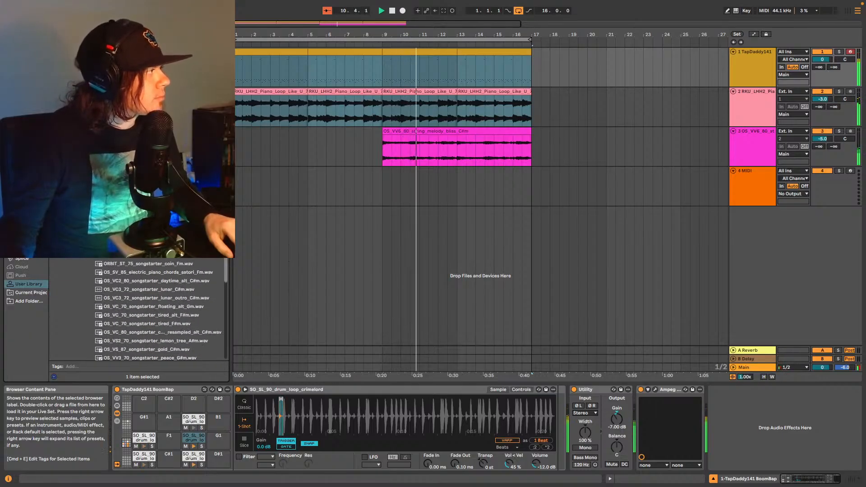
{"action": "left_click", "coordinate": [86, 243]}
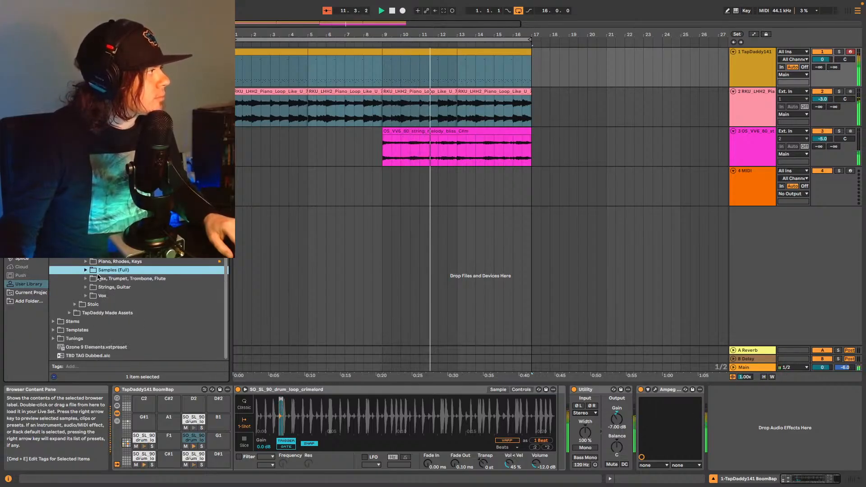
{"action": "left_click", "coordinate": [99, 278]}
{"action": "scroll", "coordinate": [117, 292], "scroll_direction": "down", "scroll_amount": 1}
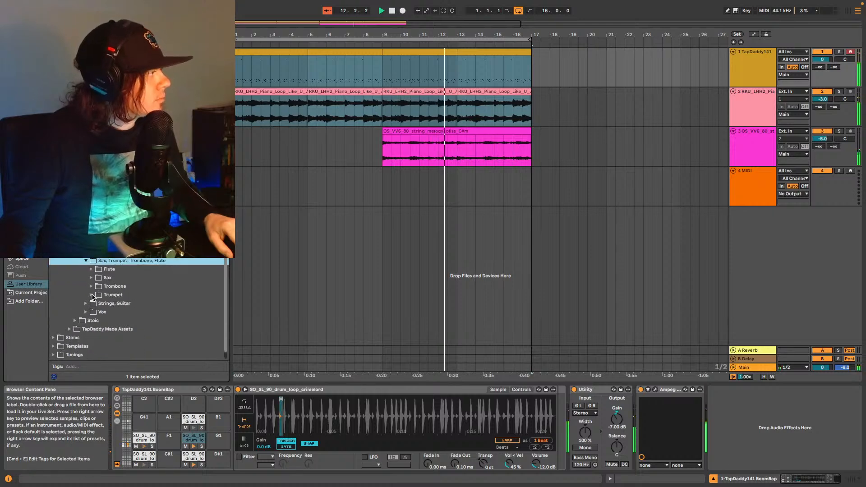
Browse the Trumpet sample folder in the User Library and preview SLS_EV2_88_trumpet_lento_Amin.wav.
{"action": "left_click", "coordinate": [98, 293]}
{"action": "scroll", "coordinate": [135, 307], "scroll_direction": "down", "scroll_amount": 5}
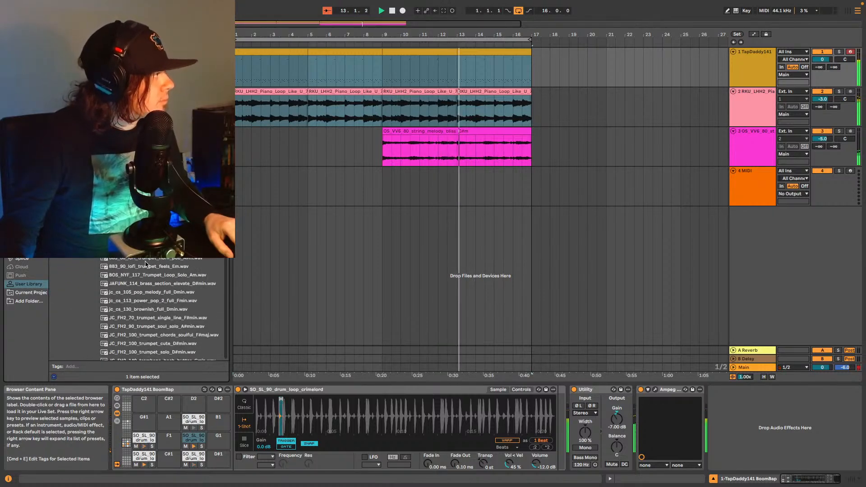
{"action": "scroll", "coordinate": [160, 309], "scroll_direction": "down", "scroll_amount": 8}
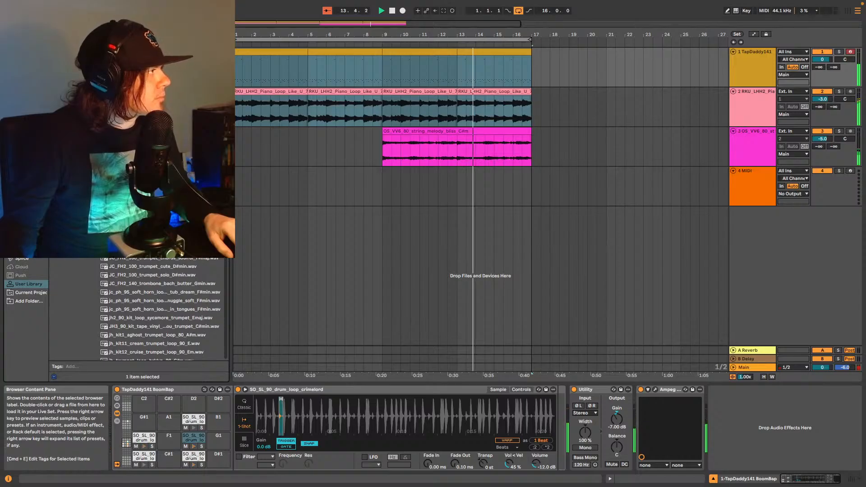
{"action": "scroll", "coordinate": [186, 284], "scroll_direction": "down", "scroll_amount": 10}
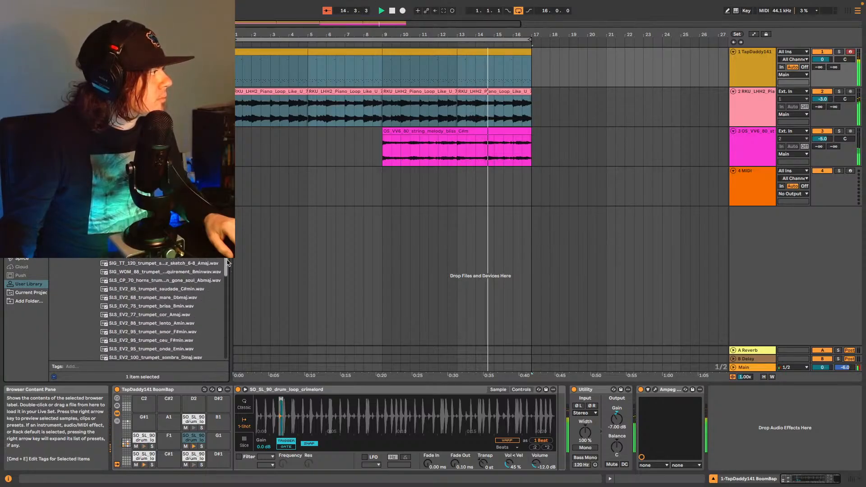
{"action": "left_click", "coordinate": [164, 292]}
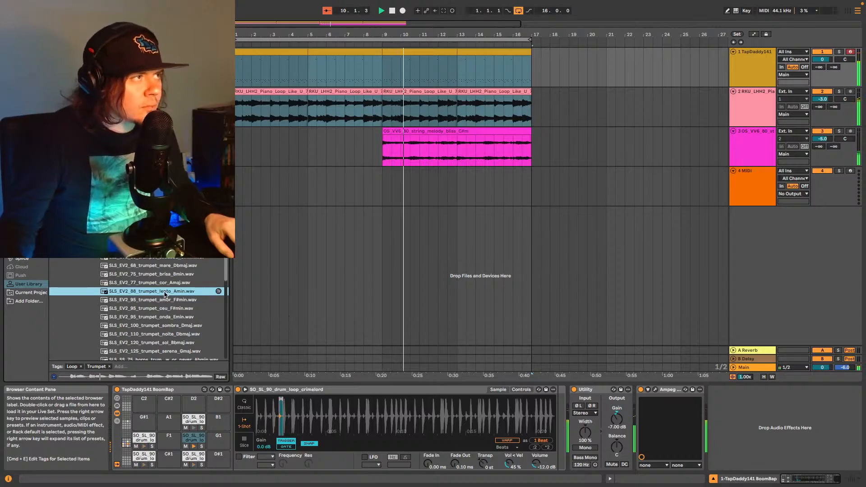
Insert an audio track below the string melody track and place SLS_EV2_88_trumpet_lento_Amin.wav on it at bar 1.
{"action": "left_click", "coordinate": [739, 161]}
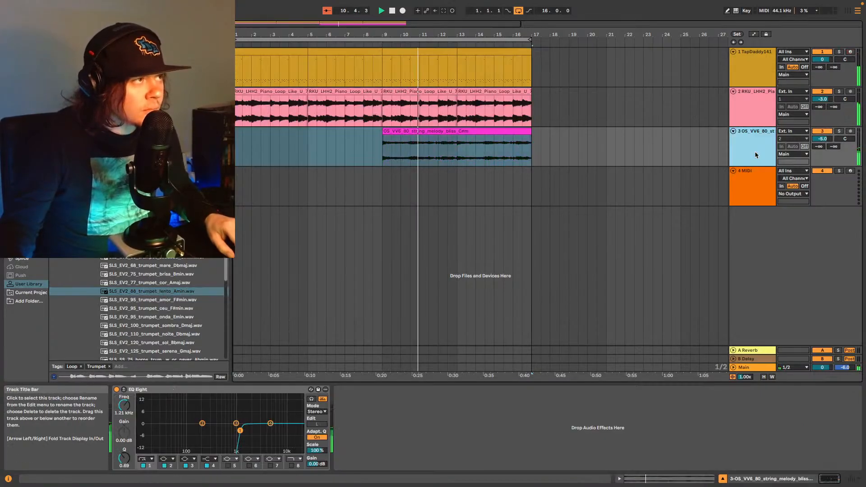
{"action": "key", "text": "super+t"}
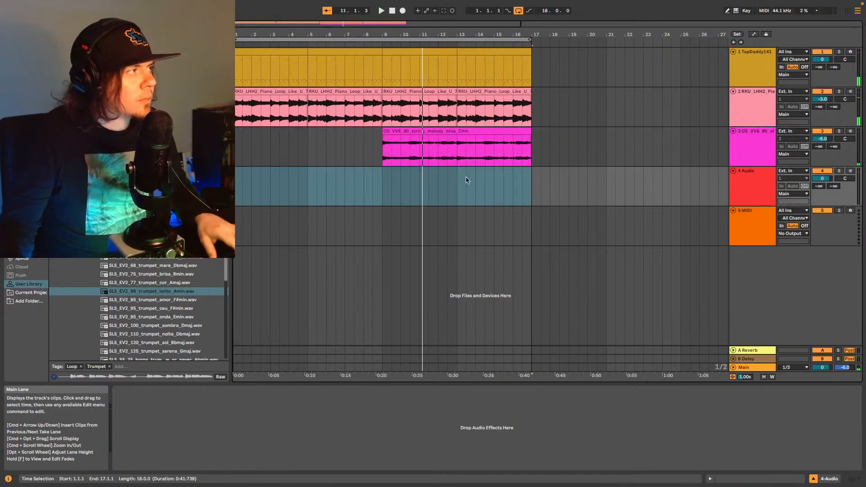
{"action": "left_click_drag", "start_coordinate": [156, 295], "coordinate": [243, 194]}
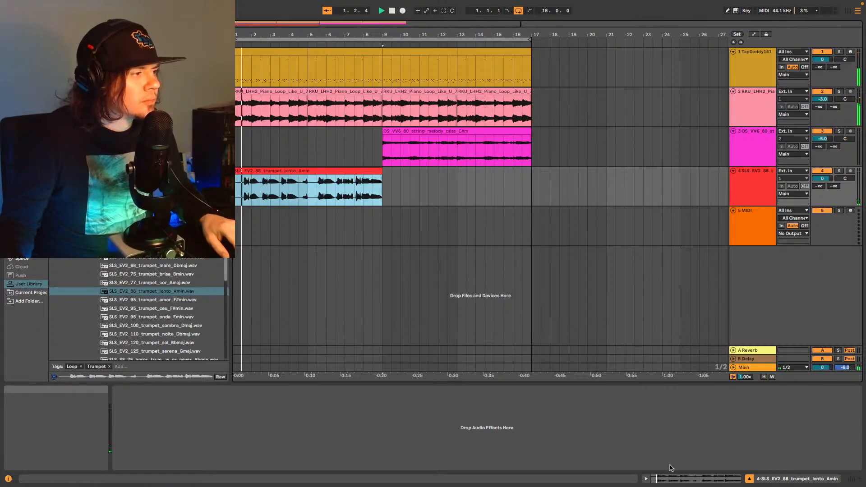
Set the trumpet clip's warp mode to Complex and lower its levels to -3.6 dB clip gain and -4 dB track volume.
{"action": "left_click", "coordinate": [678, 478]}
{"action": "scroll", "coordinate": [149, 405], "scroll_direction": "down", "scroll_amount": 2}
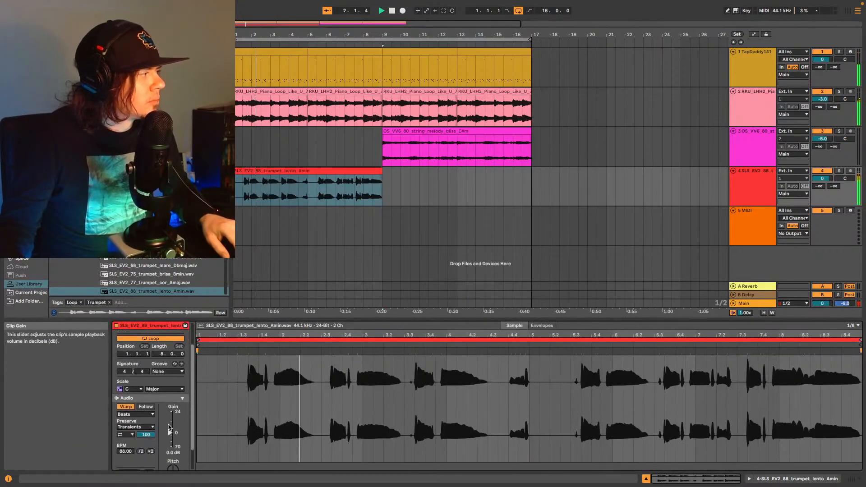
{"action": "left_click", "coordinate": [136, 414]}
{"action": "left_click", "coordinate": [136, 441]}
{"action": "left_click_drag", "start_coordinate": [167, 440], "coordinate": [167, 445]}
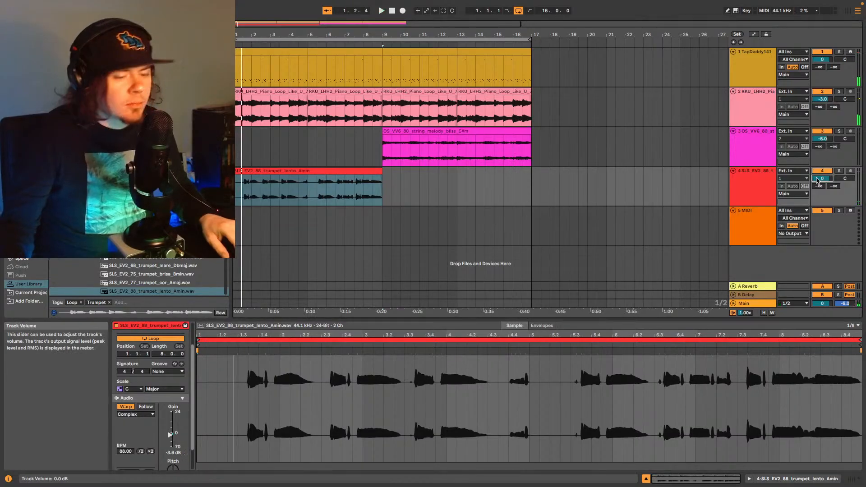
{"action": "left_click_drag", "start_coordinate": [815, 180], "coordinate": [817, 181]}
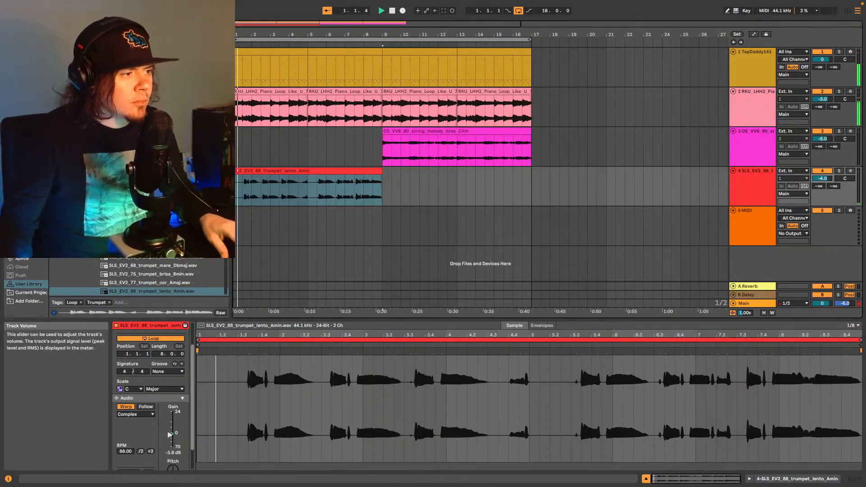
Add the Soundtoys SuperPlate reverb to the trumpet track and set the track's volume to -6 dB.
{"action": "left_click", "coordinate": [852, 481]}
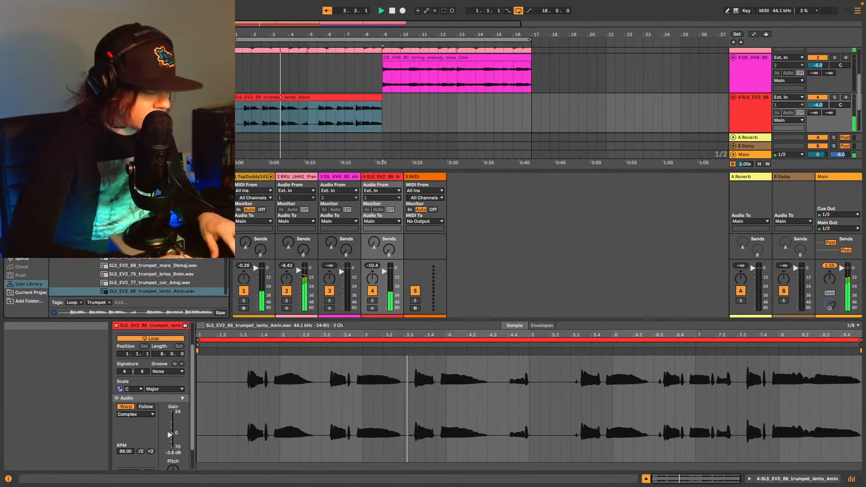
{"action": "key", "text": "Left"}
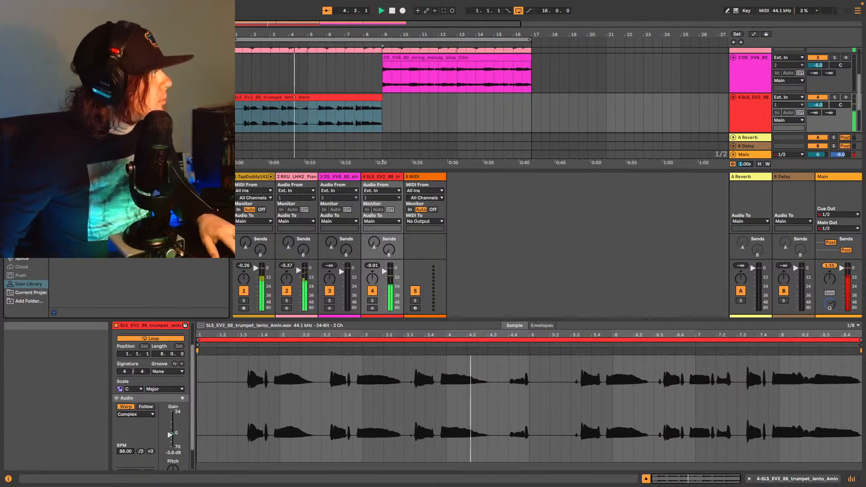
{"action": "left_click", "coordinate": [22, 187]}
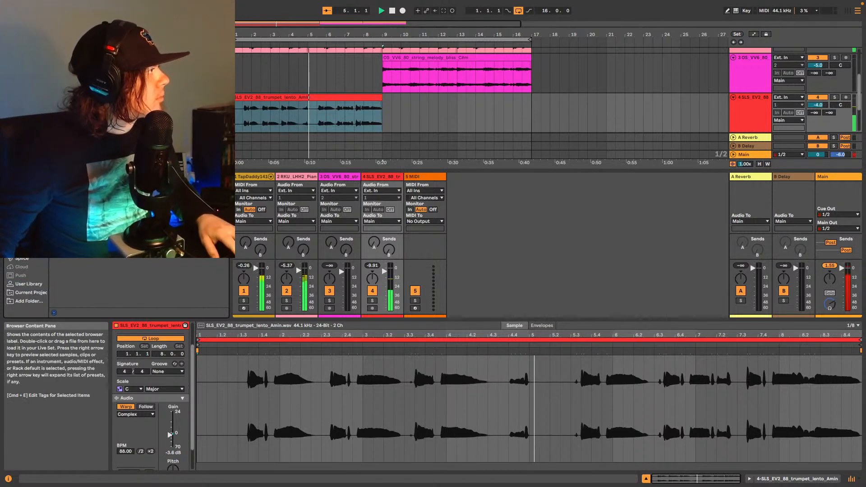
{"action": "left_click_drag", "start_coordinate": [90, 189], "coordinate": [299, 108]}
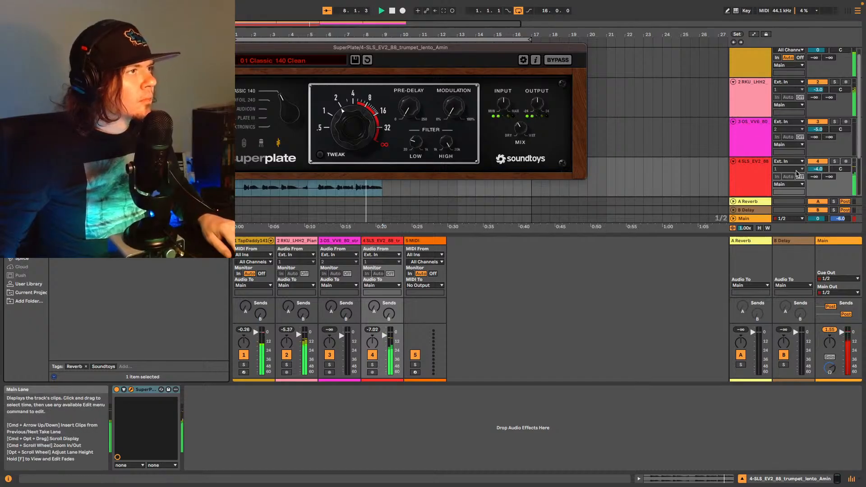
{"action": "left_click", "coordinate": [818, 170]}
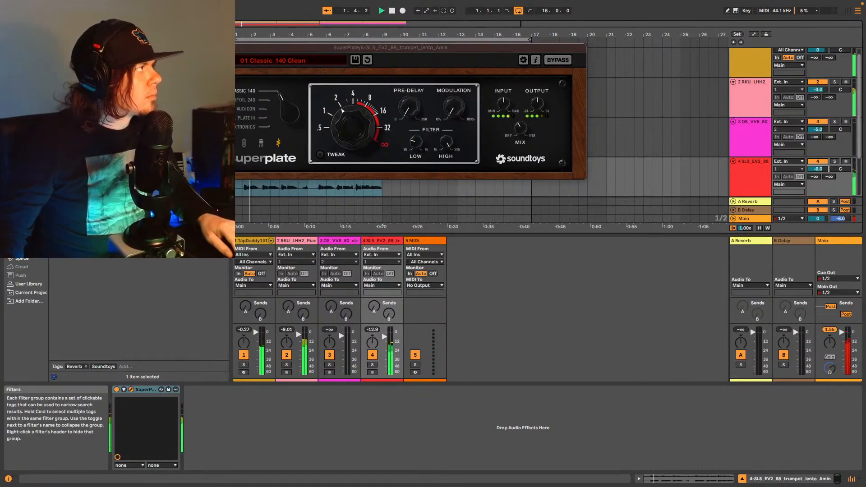
{"action": "key", "text": "super+alt+p"}
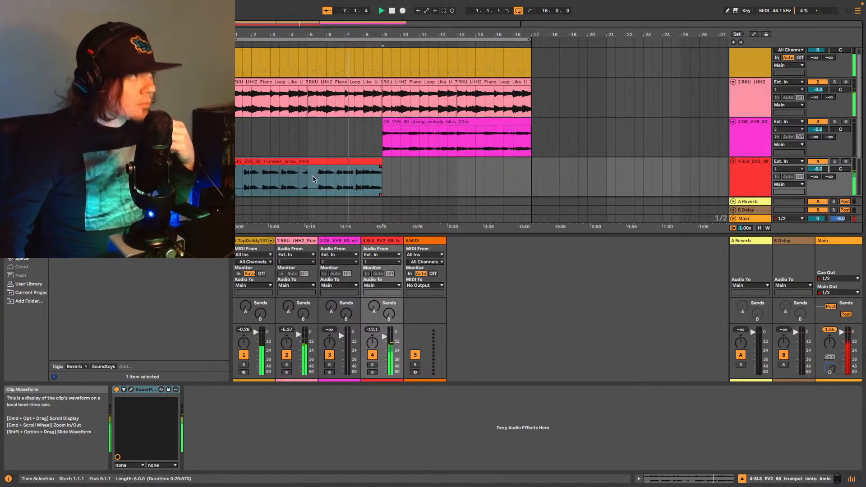
Duplicate the trumpet clip so the loop also fills bars 9 to 16.
{"action": "left_click", "coordinate": [358, 162]}
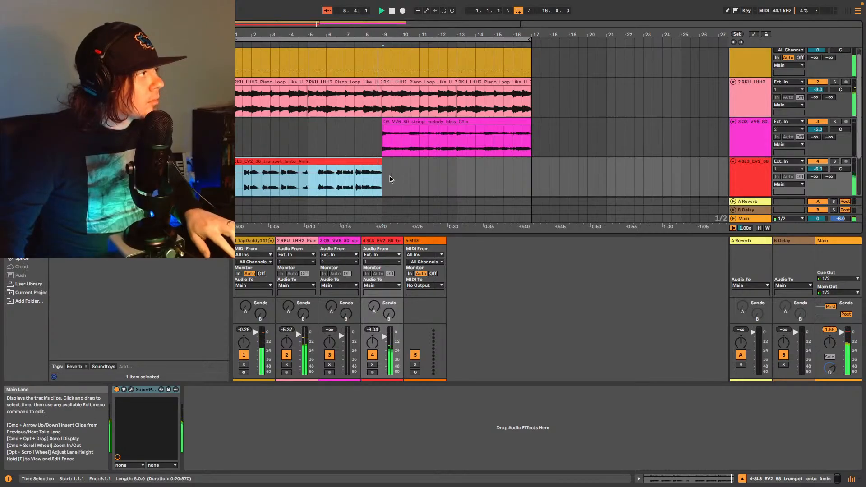
{"action": "key", "text": "super+d"}
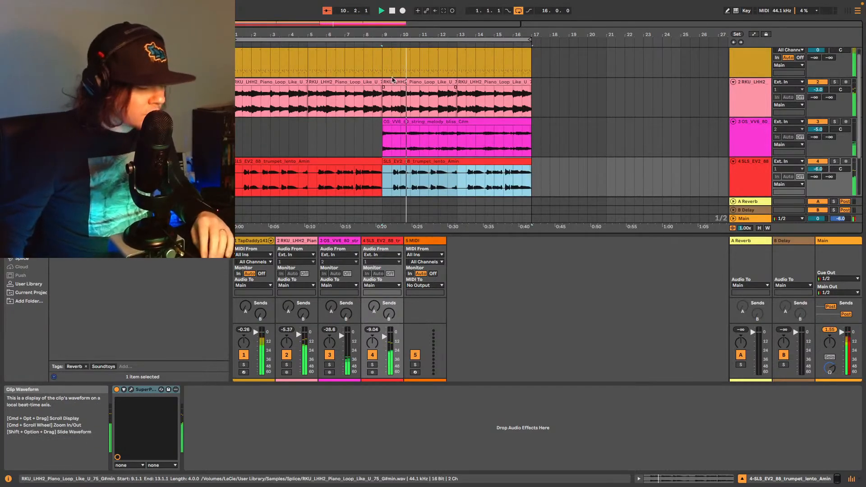
Insert a MIDI track, an audio track and another MIDI track directly below the trumpet track, in that order.
{"action": "scroll", "coordinate": [458, 127], "scroll_direction": "down", "scroll_amount": 2}
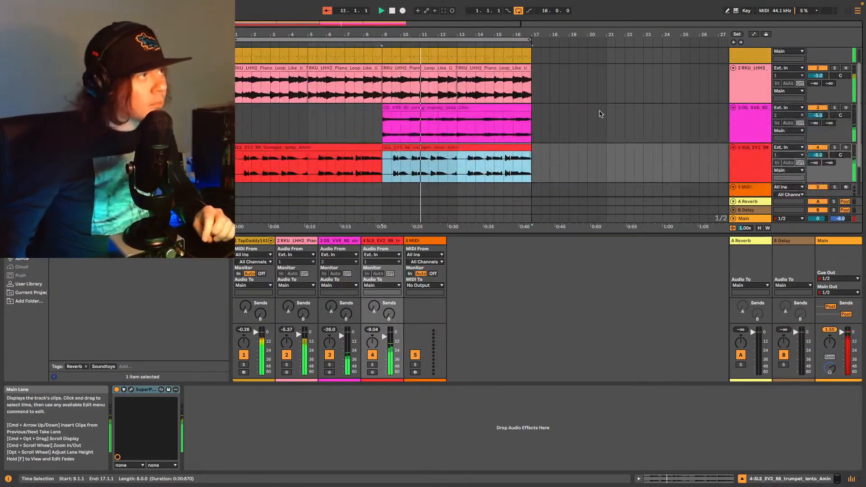
{"action": "left_click", "coordinate": [755, 136]}
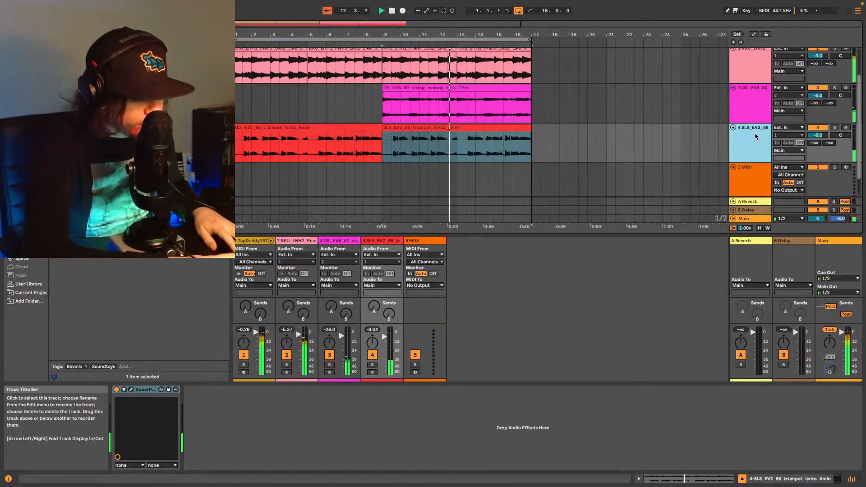
{"action": "key", "text": "super+shift+t"}
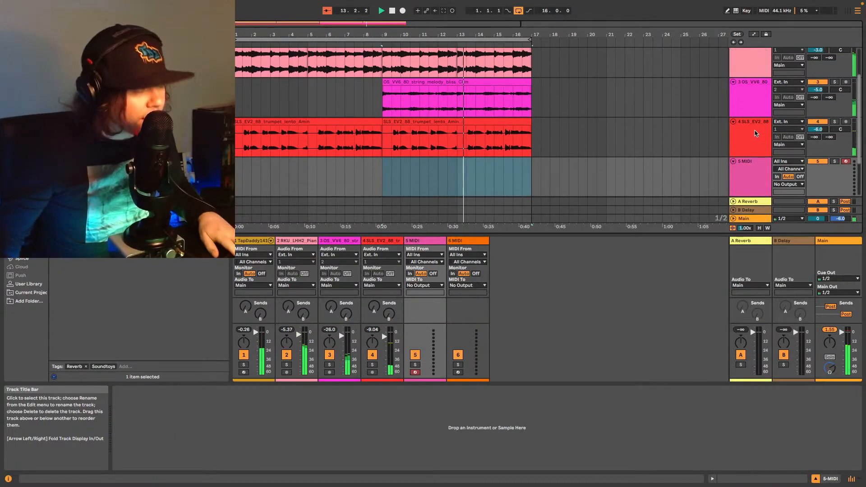
{"action": "left_click", "coordinate": [753, 132]}
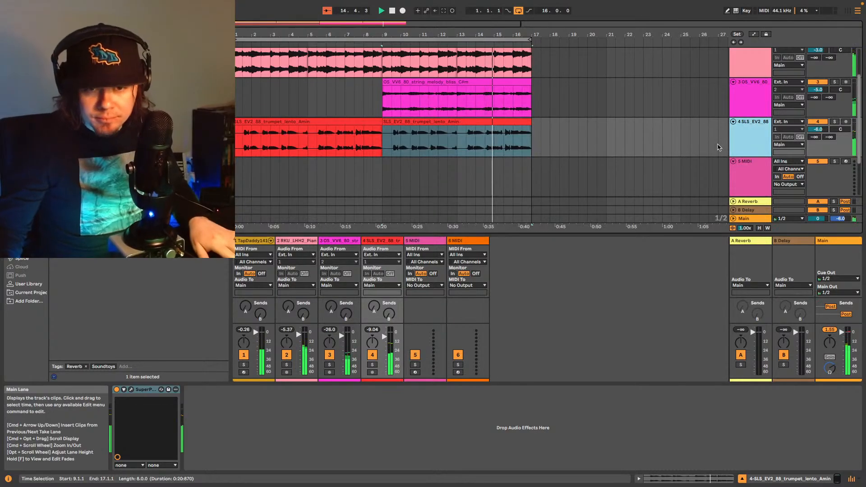
{"action": "key", "text": "super+t"}
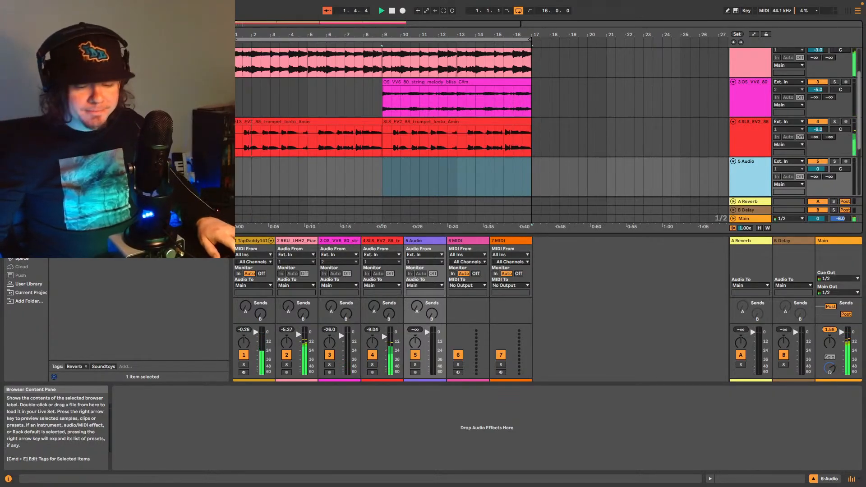
{"action": "left_click", "coordinate": [763, 136]}
{"action": "key", "text": "ctrl+shift+t"}
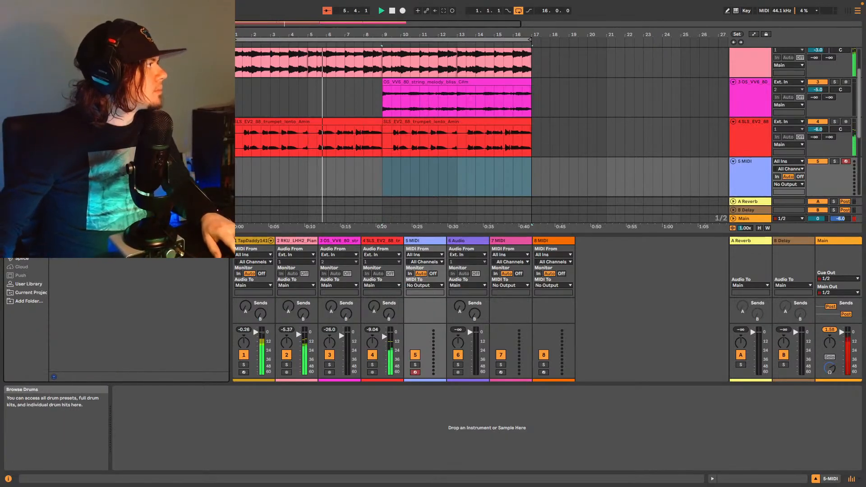
Search the browser for "tap", load the TapDaddy Vibraphone rack on the first new MIDI track and set its volume to -16 dB.
{"action": "left_click", "coordinate": [27, 143]}
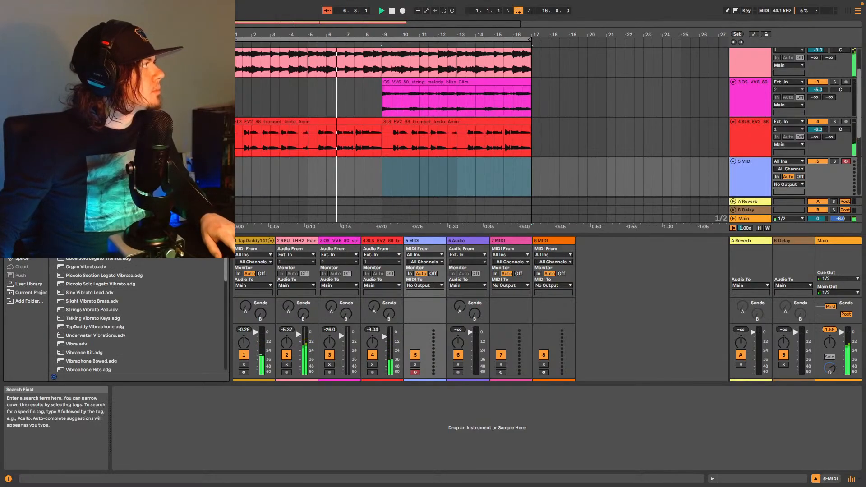
{"action": "key", "text": "BackSpace"}
{"action": "key", "text": "BackSpace"}
{"action": "key", "text": "BackSpace"}
{"action": "type", "text": "tap"}
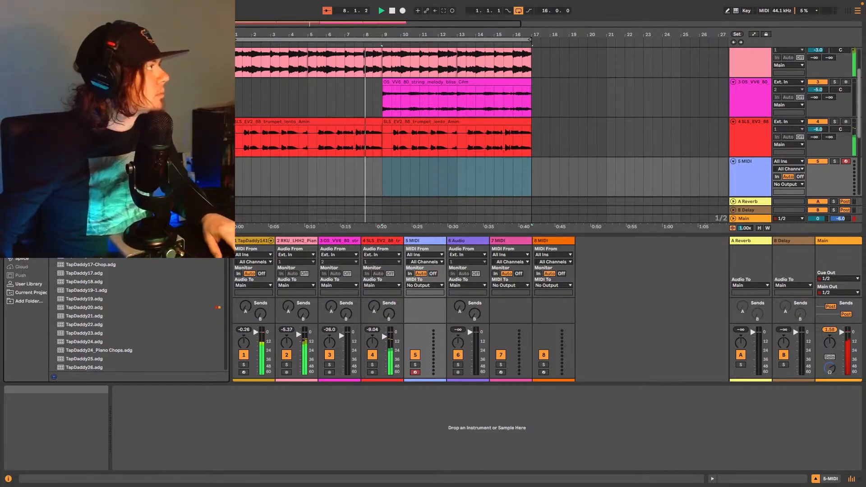
{"action": "left_click_drag", "start_coordinate": [86, 181], "coordinate": [329, 170]}
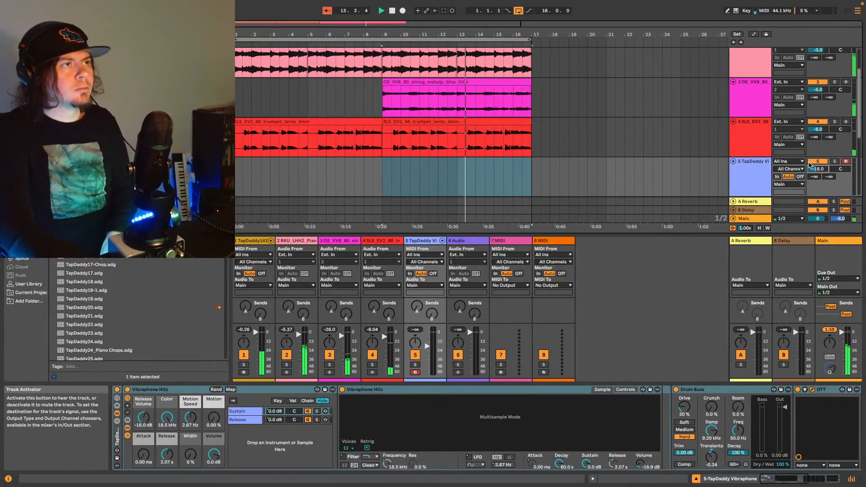
{"action": "key", "text": "Up"}
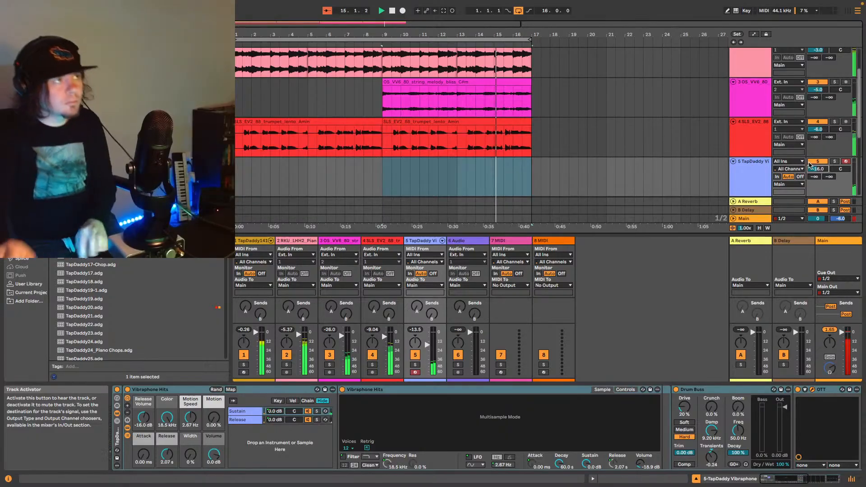
Capture the played vibraphone notes as a MIDI clip, trim its start to 12.3.1 and play it back.
{"action": "left_click", "coordinate": [444, 11]}
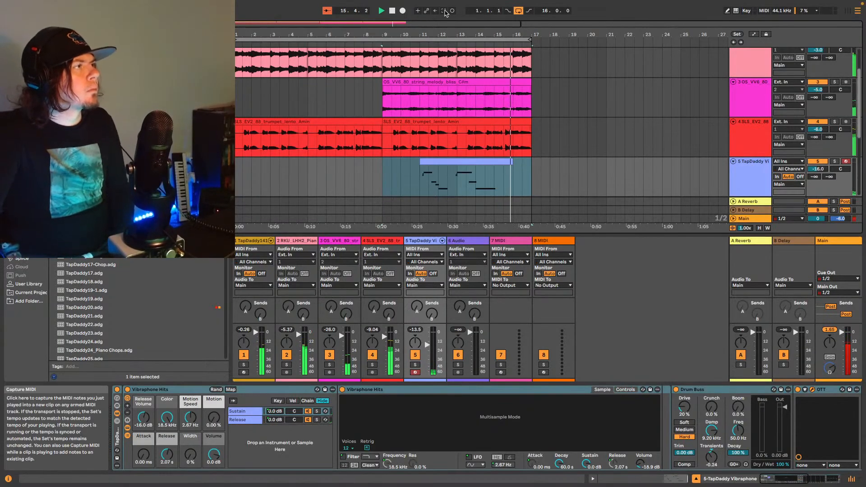
{"action": "key", "text": "space"}
{"action": "left_click_drag", "start_coordinate": [421, 170], "coordinate": [451, 170]}
{"action": "key", "text": "space"}
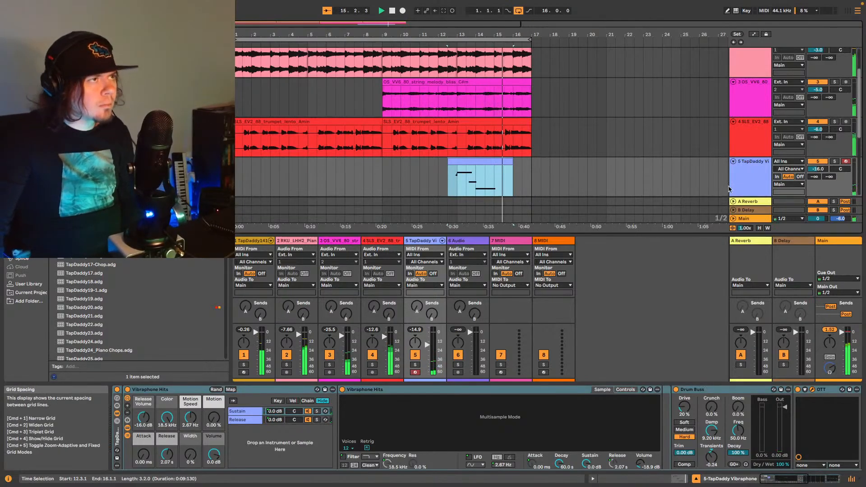
Copy the vibraphone clip to 8.3.1 on the same track and play it back.
{"action": "left_click", "coordinate": [759, 180]}
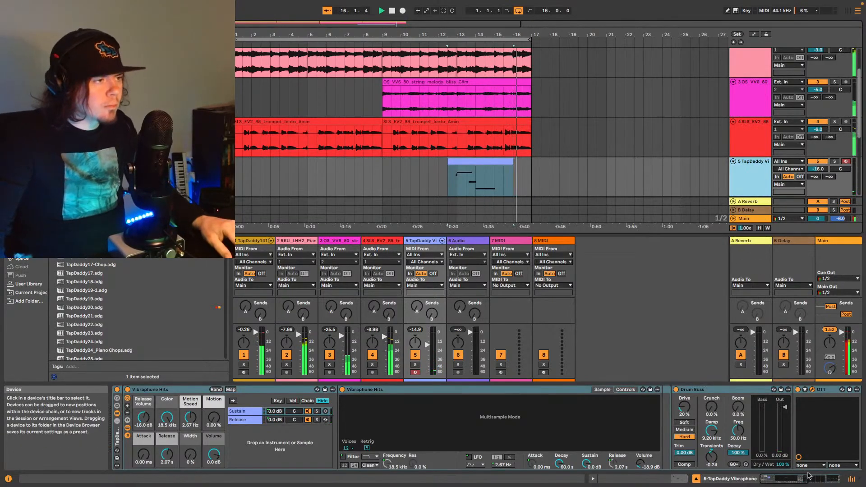
{"action": "left_click", "coordinate": [470, 159]}
{"action": "left_click", "coordinate": [373, 171]}
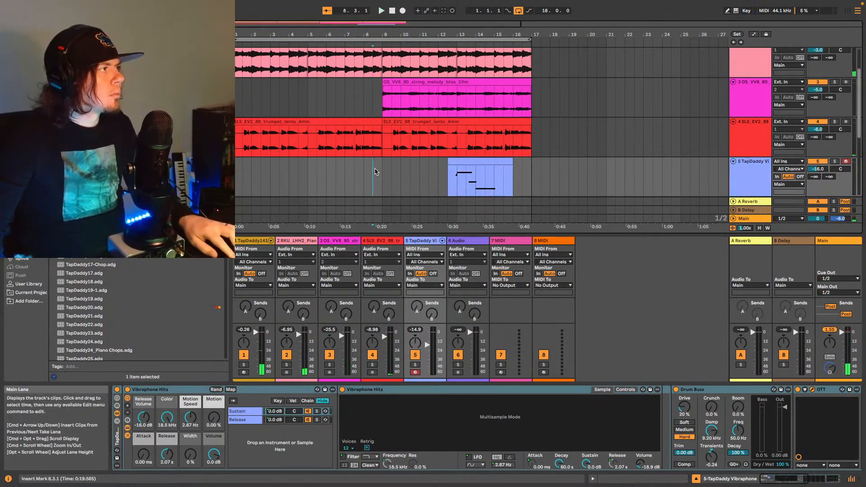
{"action": "key", "text": "super+v"}
{"action": "key", "text": "space"}
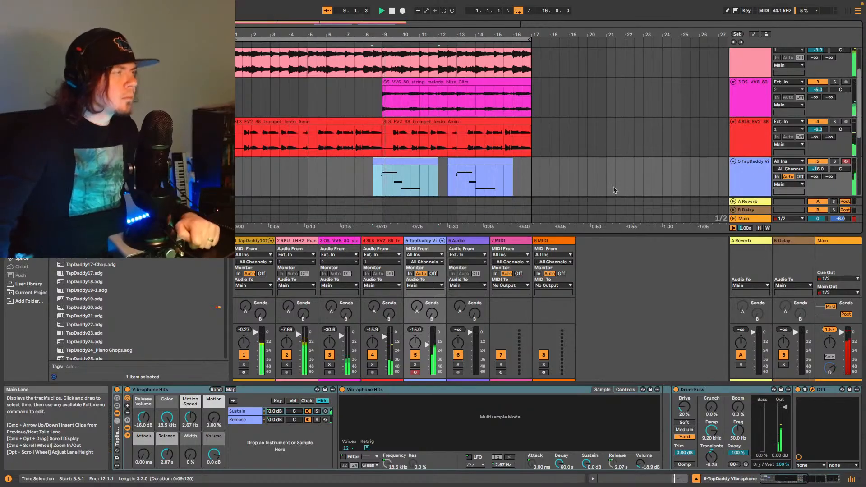
Open the vibraphone clip at 8.3.1 in the note editor, select its long A4 note by its velocity marker and play both clips back.
{"action": "scroll", "coordinate": [663, 429], "scroll_direction": "down", "scroll_amount": 5}
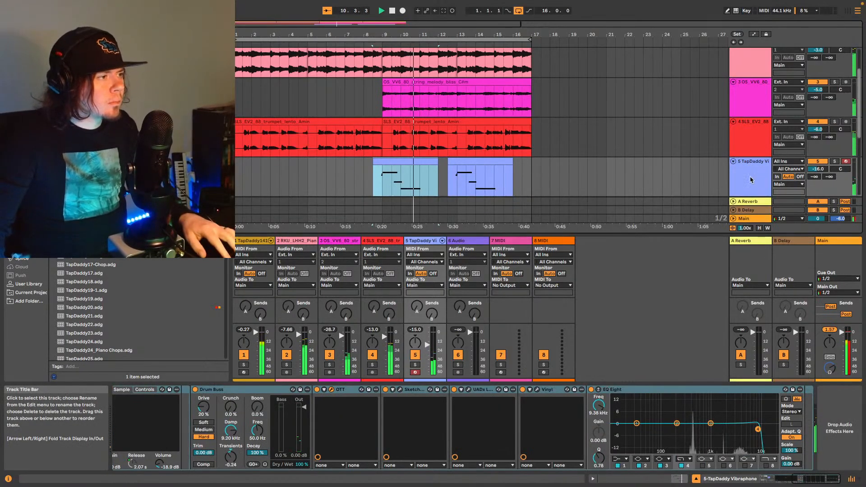
{"action": "double_click", "coordinate": [398, 161]}
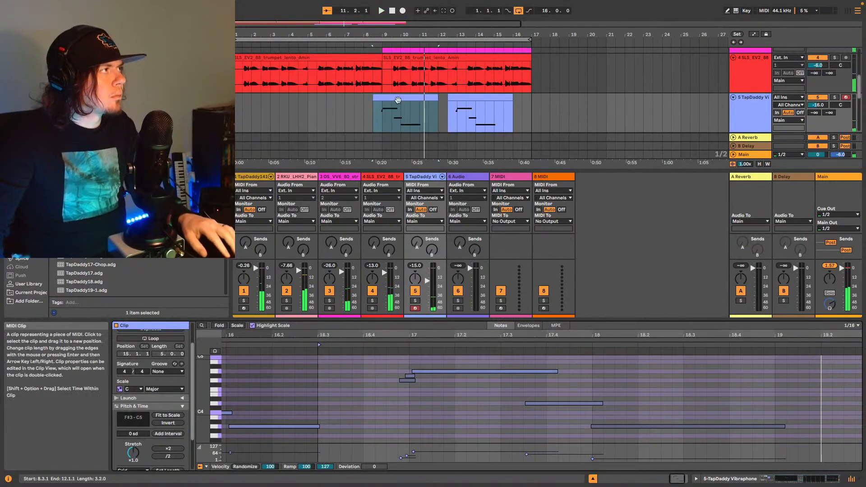
{"action": "key", "text": "space"}
{"action": "double_click", "coordinate": [398, 100]}
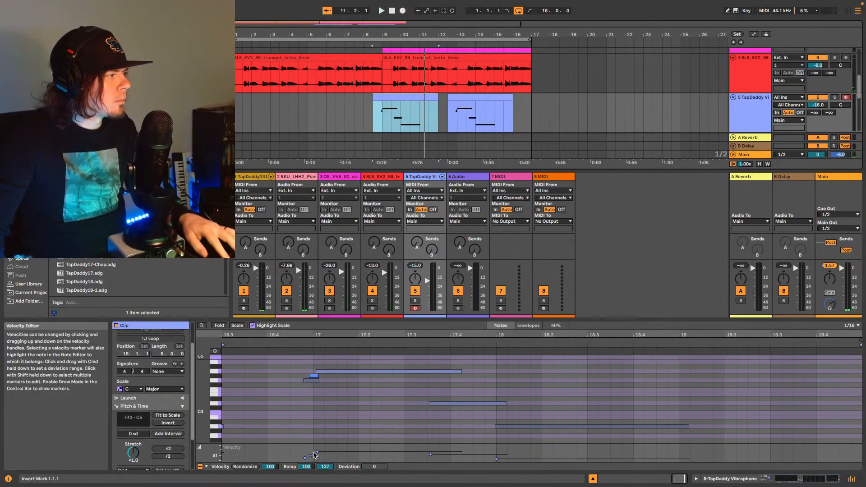
{"action": "left_click", "coordinate": [316, 453]}
{"action": "key", "text": "space"}
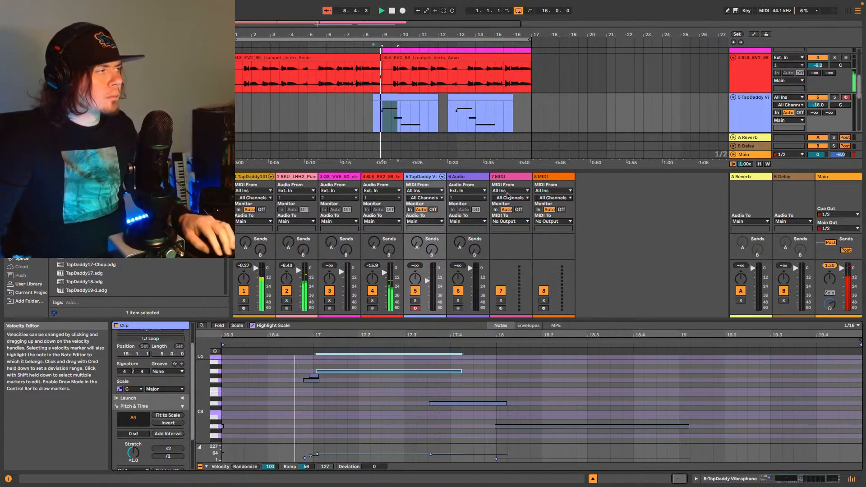
{"action": "left_click", "coordinate": [398, 97]}
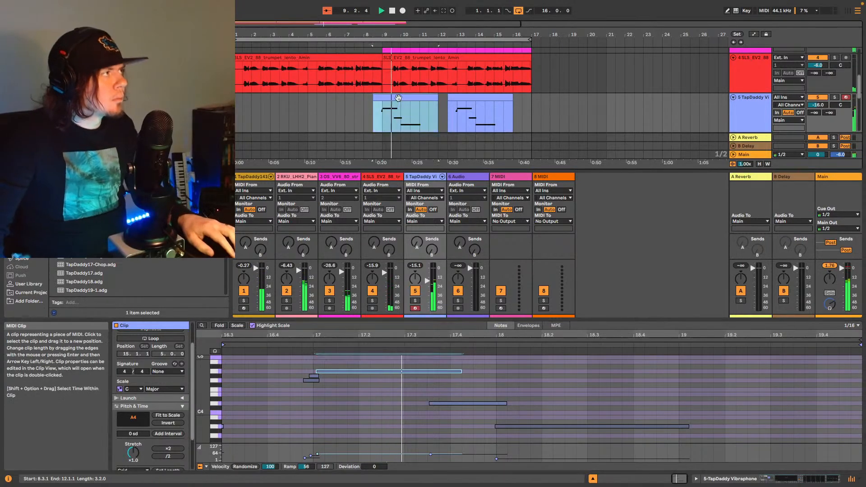
{"action": "left_click", "coordinate": [452, 115]}
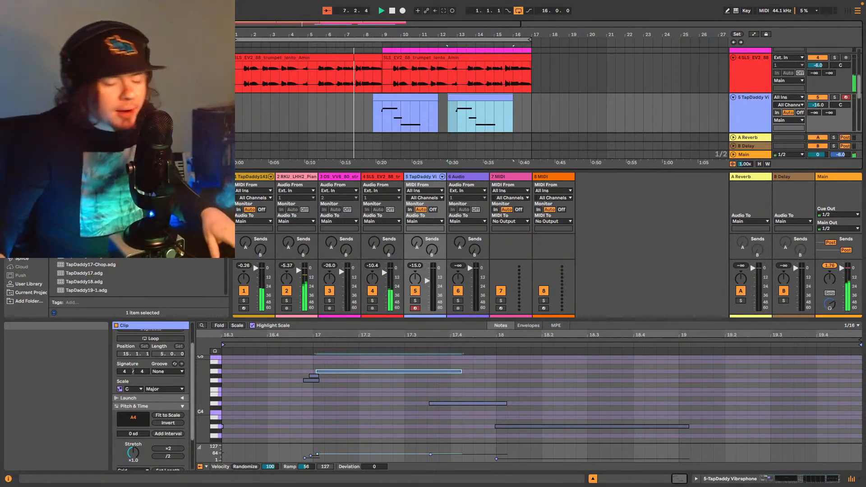
Mute the trumpet track and select the empty audio track below the vibraphone.
{"action": "scroll", "coordinate": [735, 98], "scroll_direction": "up", "scroll_amount": 2}
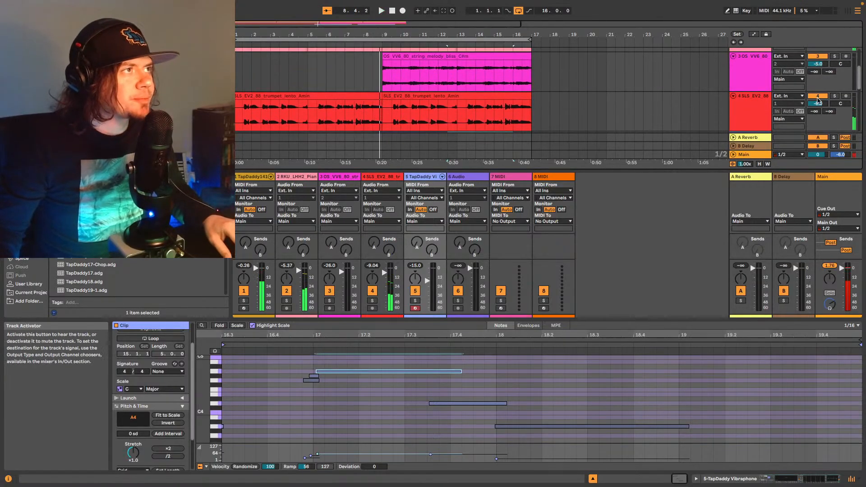
{"action": "scroll", "coordinate": [767, 95], "scroll_direction": "down", "scroll_amount": 1}
{"action": "scroll", "coordinate": [767, 95], "scroll_direction": "down", "scroll_amount": 3}
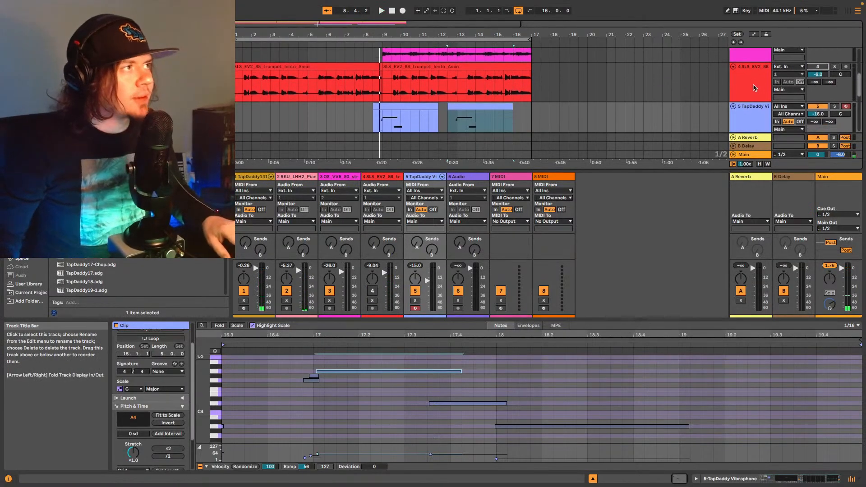
{"action": "scroll", "coordinate": [756, 108], "scroll_direction": "down", "scroll_amount": 1}
{"action": "left_click", "coordinate": [752, 77]}
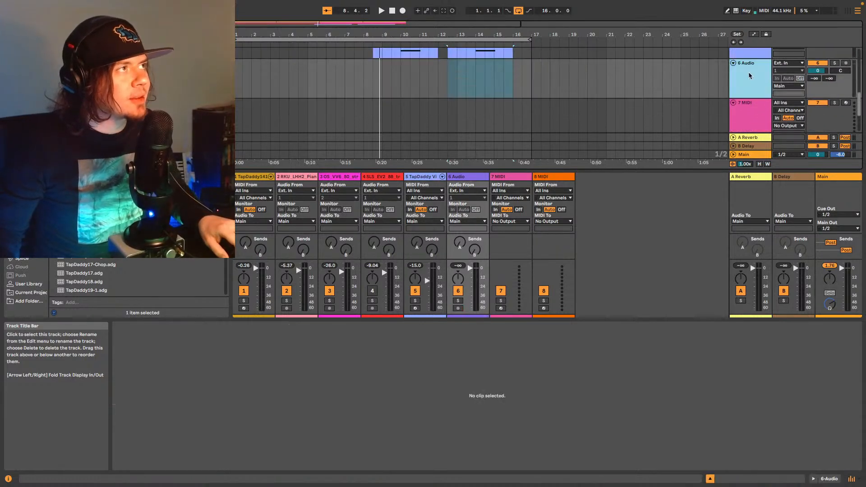
Look through the trumpet samples in the User Library, auditioning loops and one-shots against the arrangement.
{"action": "left_click", "coordinate": [28, 283]}
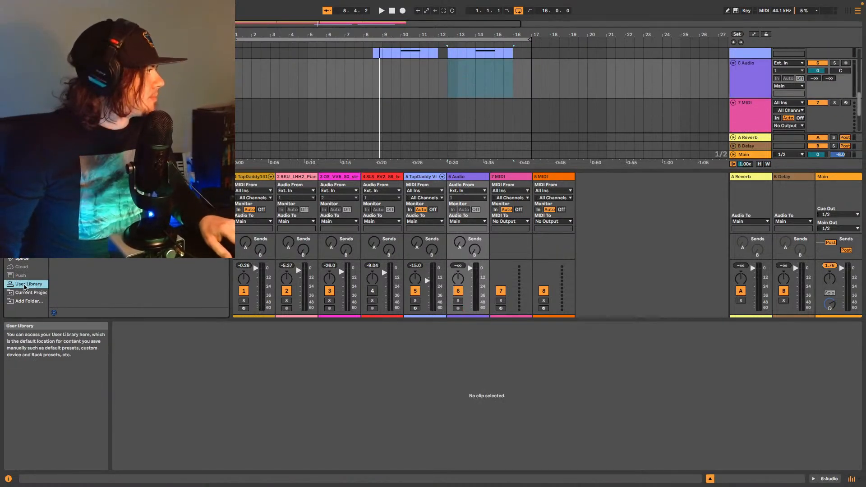
{"action": "left_click", "coordinate": [215, 25]}
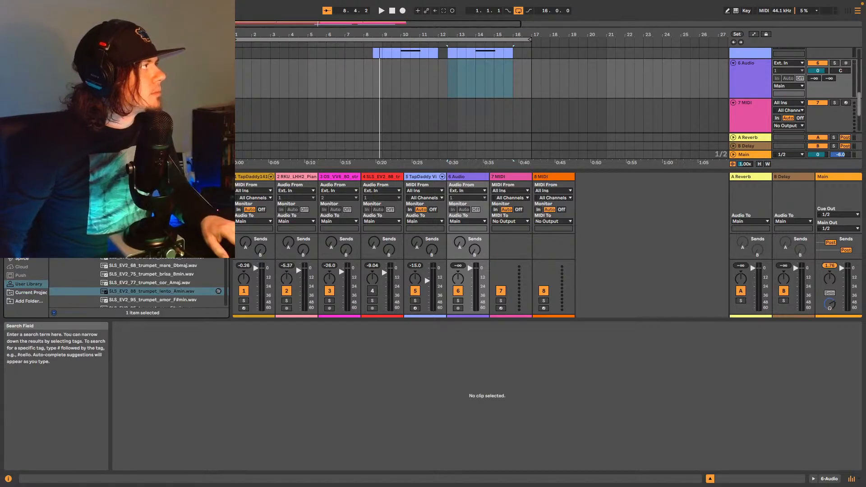
{"action": "scroll", "coordinate": [140, 271], "scroll_direction": "down", "scroll_amount": 2}
{"action": "scroll", "coordinate": [160, 277], "scroll_direction": "down", "scroll_amount": 3}
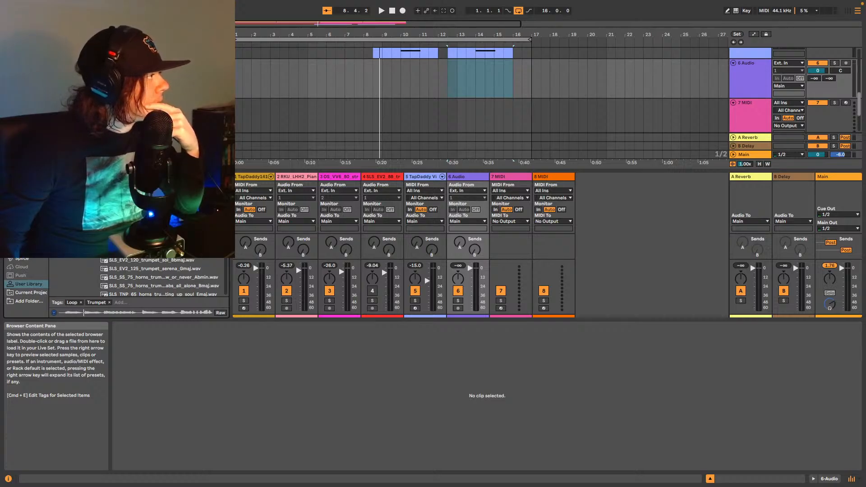
{"action": "scroll", "coordinate": [162, 278], "scroll_direction": "up", "scroll_amount": 3}
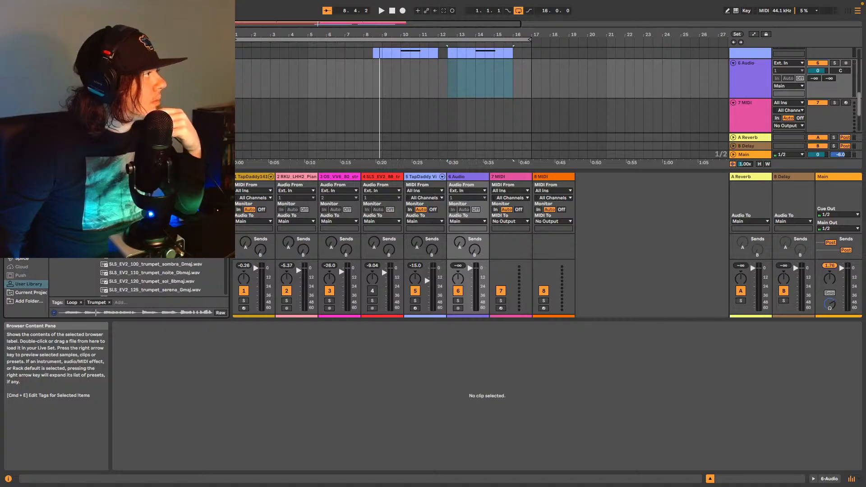
{"action": "key", "text": "Down"}
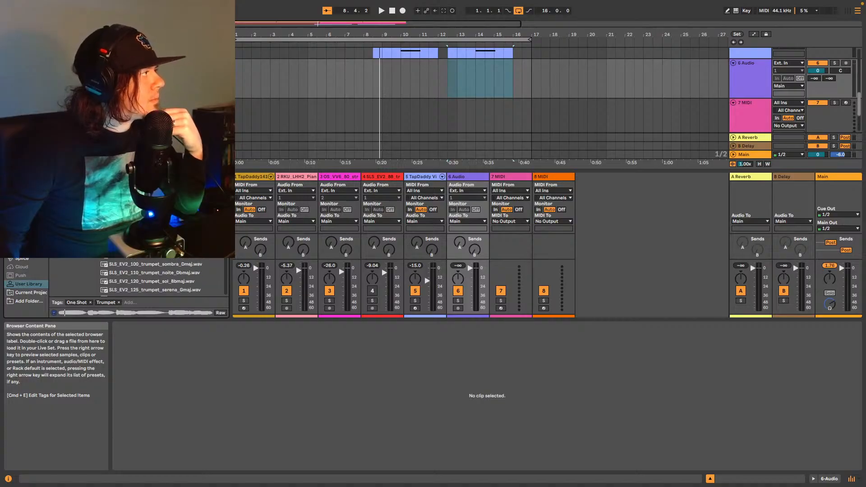
{"action": "scroll", "coordinate": [162, 278], "scroll_direction": "up", "scroll_amount": 1}
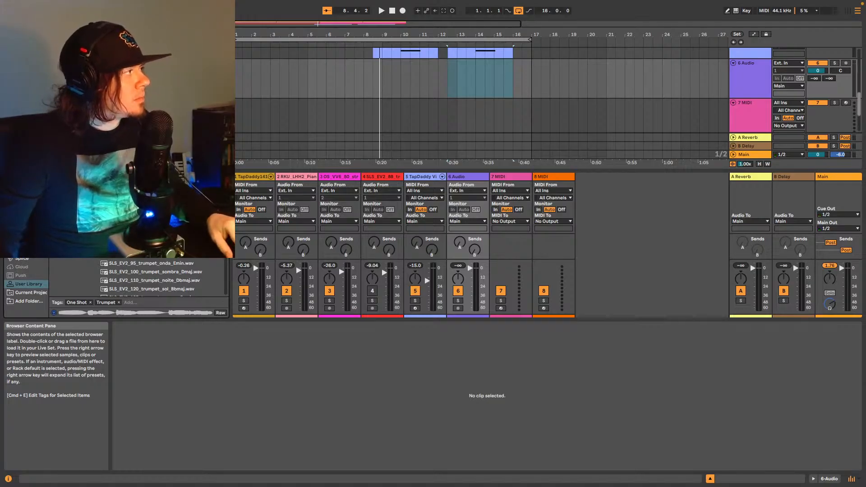
{"action": "key", "text": "space"}
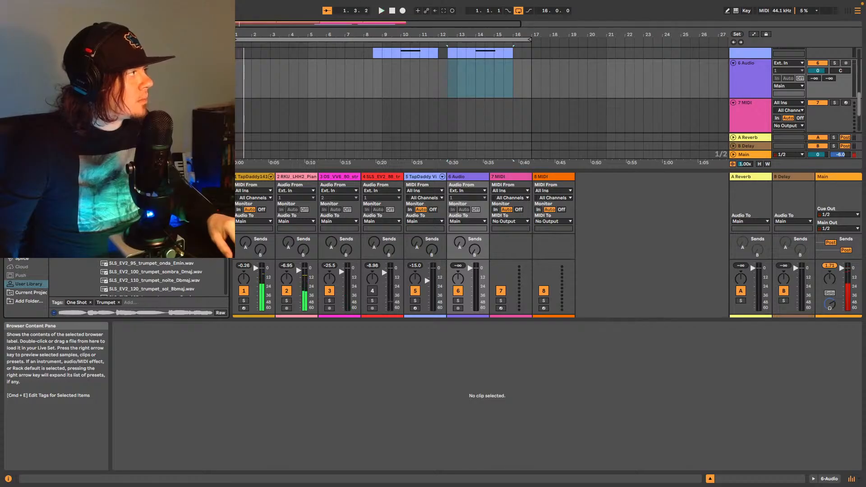
{"action": "key", "text": "Down"}
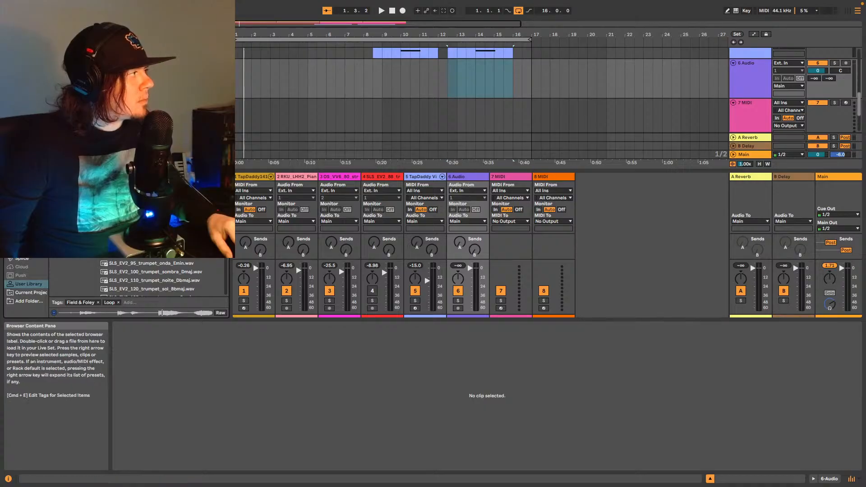
{"action": "scroll", "coordinate": [151, 277], "scroll_direction": "down", "scroll_amount": 1}
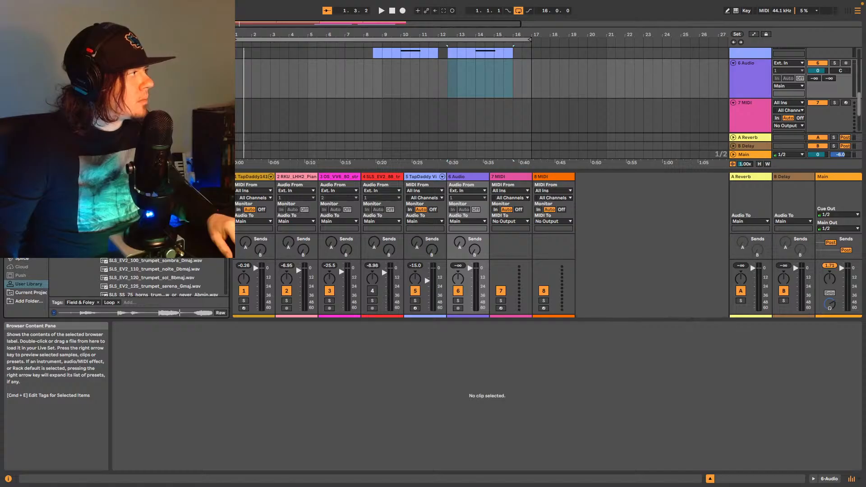
{"action": "scroll", "coordinate": [151, 277], "scroll_direction": "down", "scroll_amount": 10}
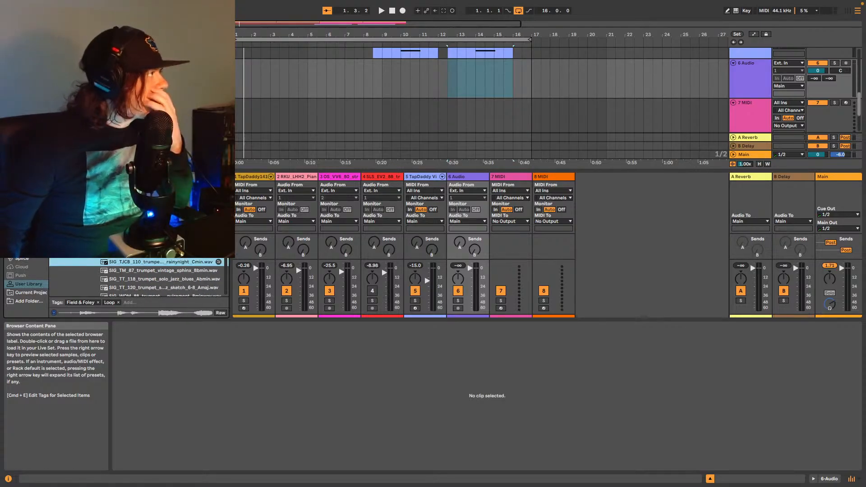
{"action": "scroll", "coordinate": [152, 277], "scroll_direction": "down", "scroll_amount": 10}
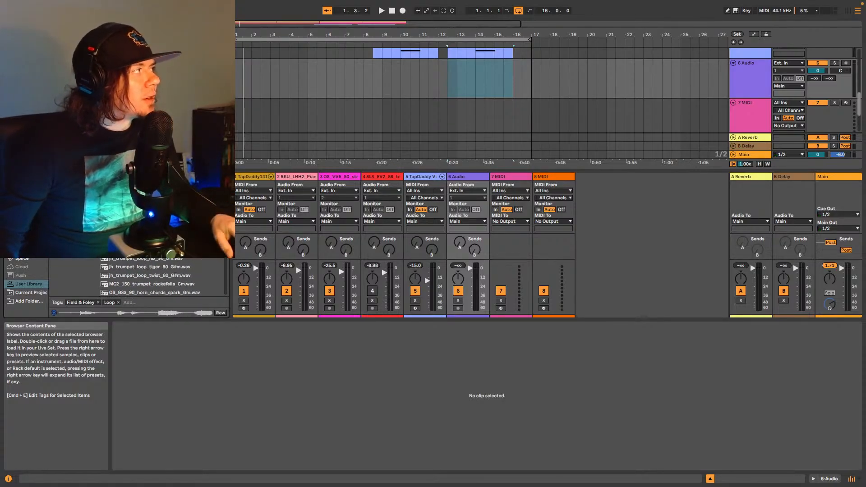
{"action": "scroll", "coordinate": [151, 277], "scroll_direction": "down", "scroll_amount": 10}
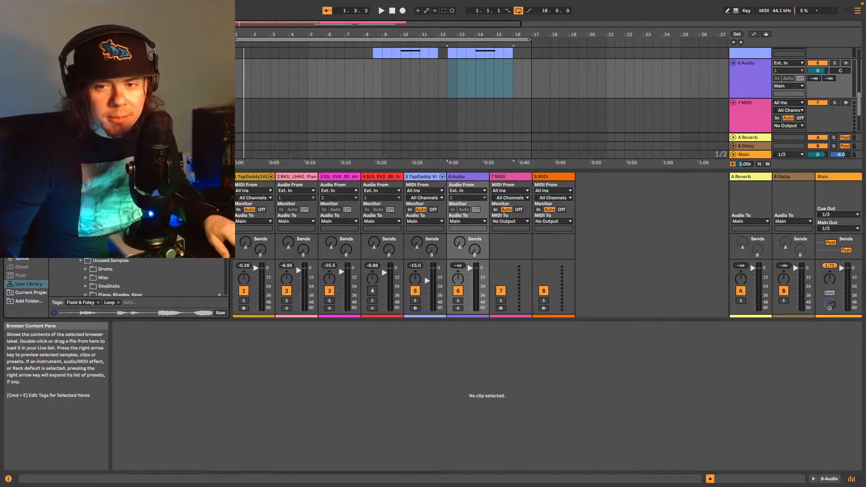
Play the arrangement from 13.1.1 and hide the mixer to enlarge the track area.
{"action": "left_click", "coordinate": [459, 78]}
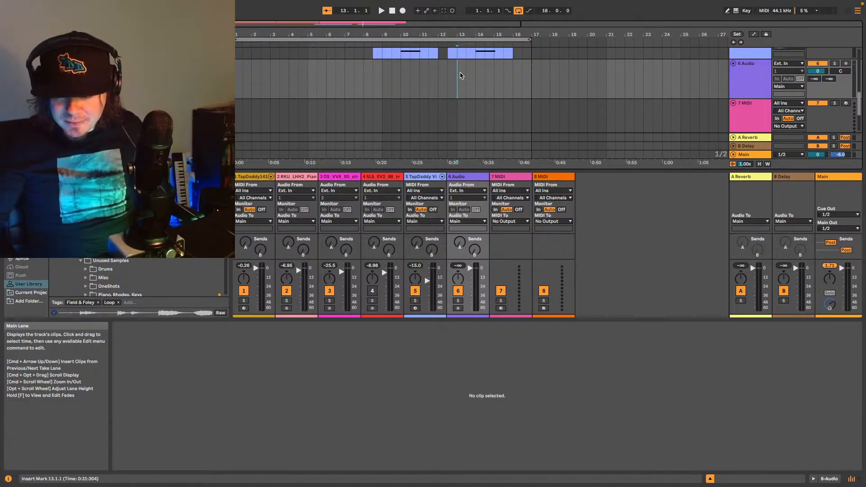
{"action": "key", "text": "space"}
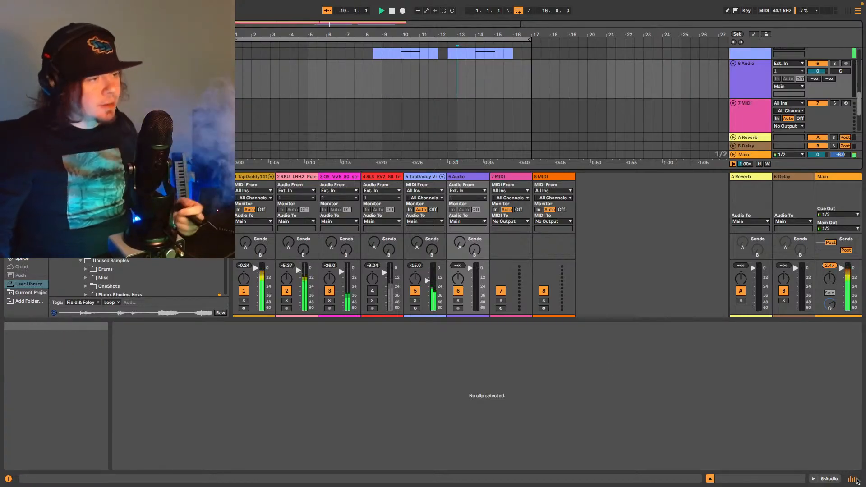
{"action": "left_click", "coordinate": [733, 164]}
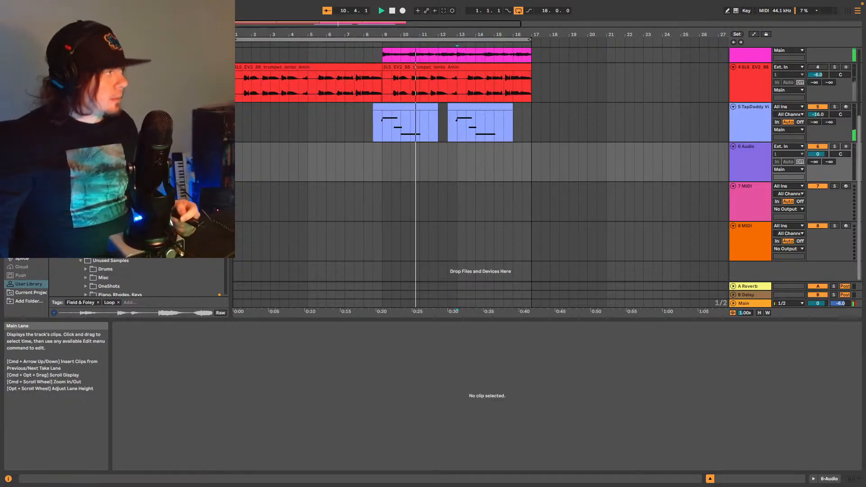
{"action": "left_click", "coordinate": [21, 186]}
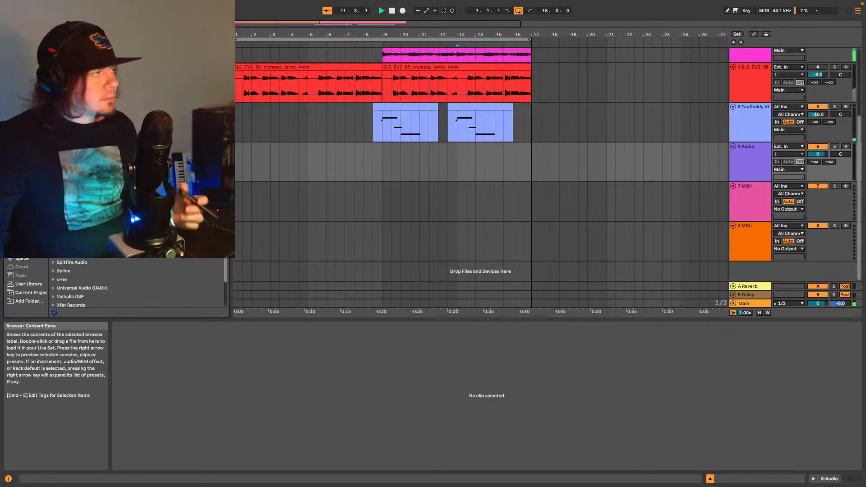
{"action": "left_click", "coordinate": [53, 227]}
{"action": "scroll", "coordinate": [136, 226], "scroll_direction": "down", "scroll_amount": 1}
{"action": "scroll", "coordinate": [135, 282], "scroll_direction": "down", "scroll_amount": 8}
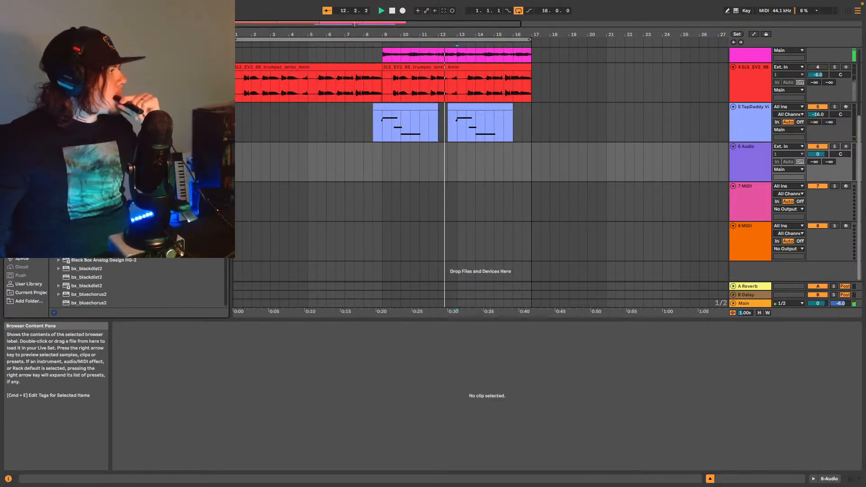
Place the User Library loop SNS_SR_90_trumpet_cry_Amin at 1.1.1 on the empty audio track and set its warp mode to Complex.
{"action": "left_click", "coordinate": [28, 283]}
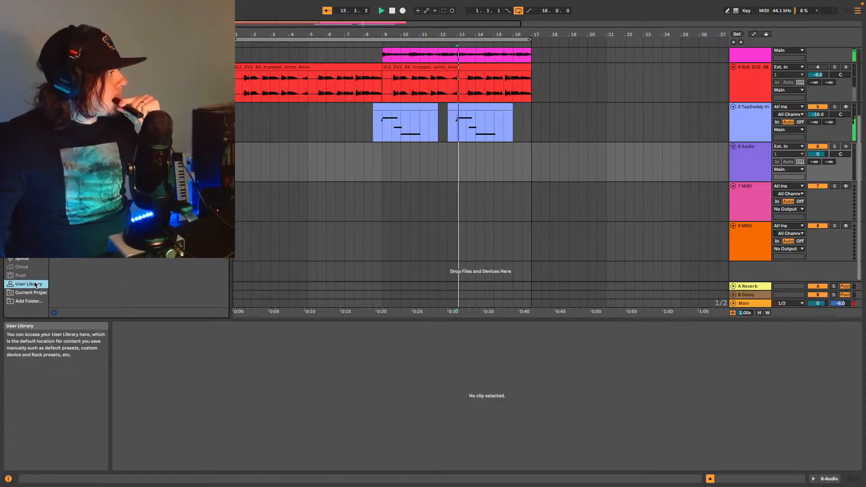
{"action": "scroll", "coordinate": [163, 277], "scroll_direction": "down", "scroll_amount": 6}
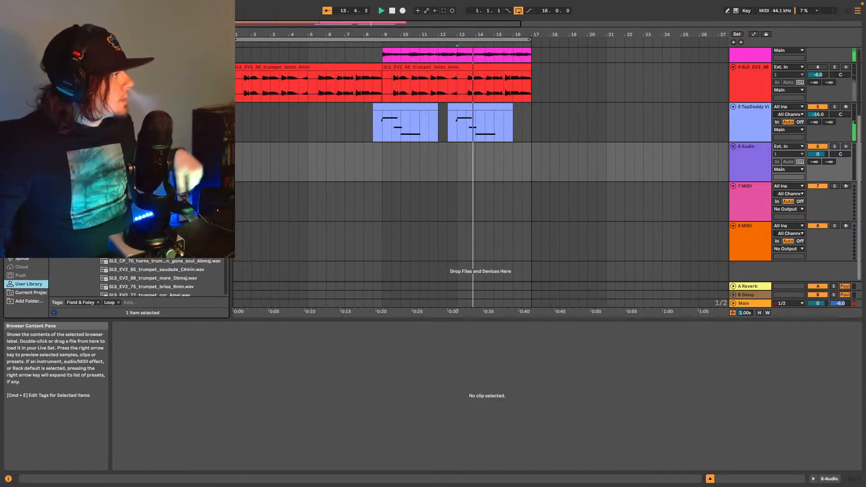
{"action": "scroll", "coordinate": [158, 225], "scroll_direction": "down", "scroll_amount": 5}
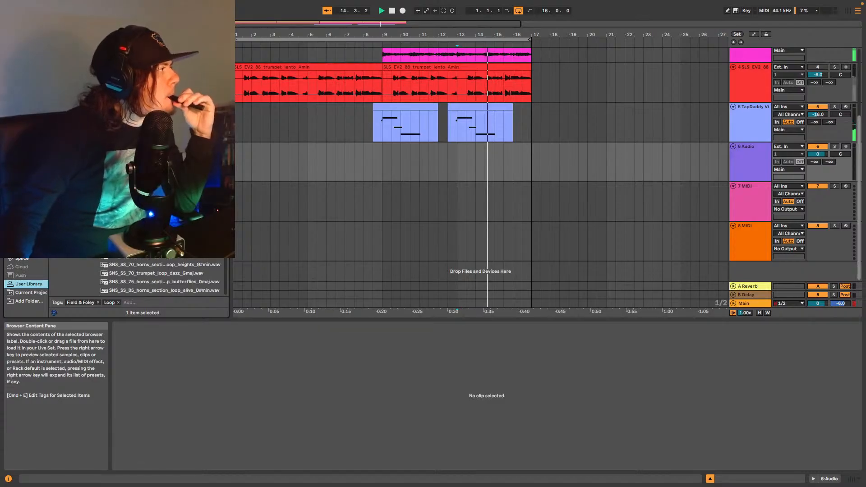
{"action": "left_click", "coordinate": [158, 225]}
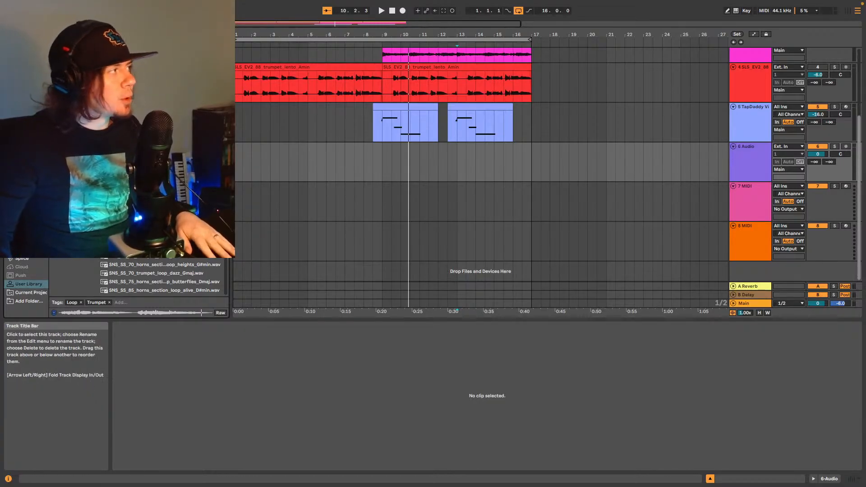
{"action": "left_click_drag", "start_coordinate": [157, 222], "coordinate": [236, 176]}
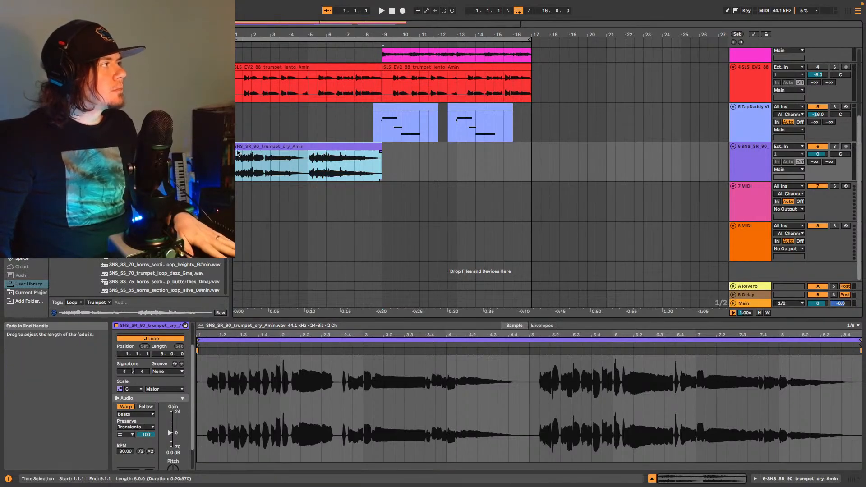
{"action": "left_click", "coordinate": [135, 414]}
{"action": "left_click", "coordinate": [133, 441]}
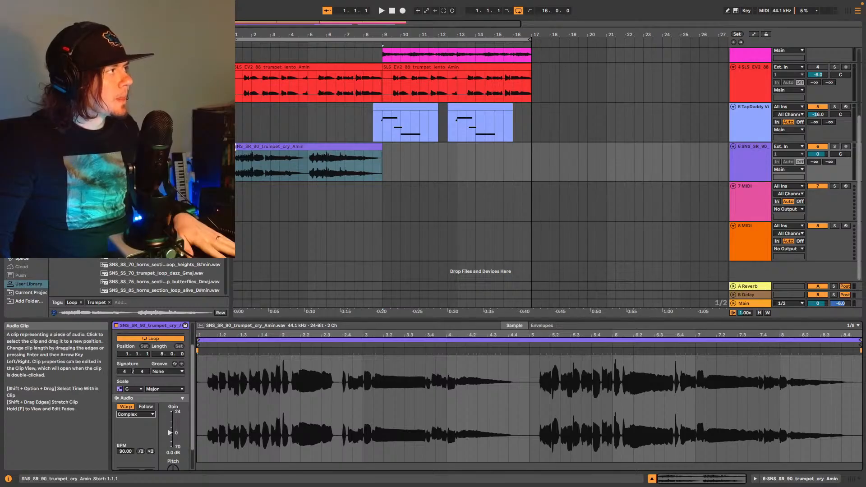
Trim the start of the trumpet_cry clip to 2.4.1 while playing it back.
{"action": "left_click_drag", "start_coordinate": [235, 147], "coordinate": [261, 148]}
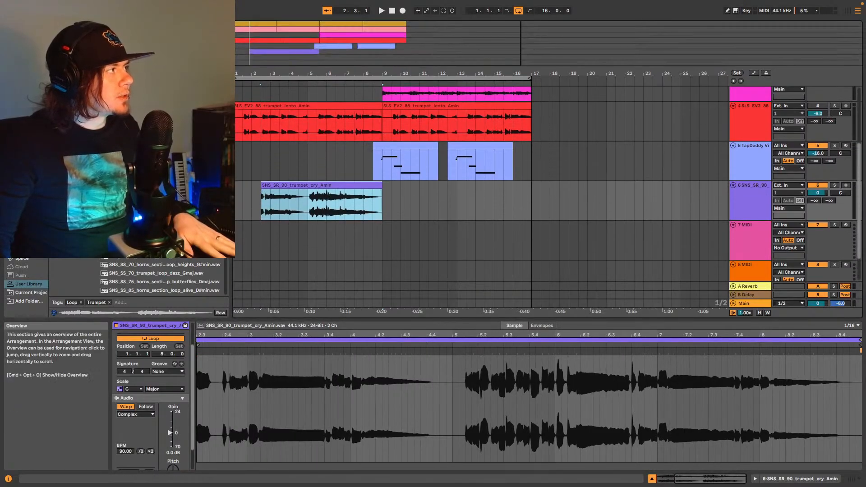
{"action": "key", "text": "z"}
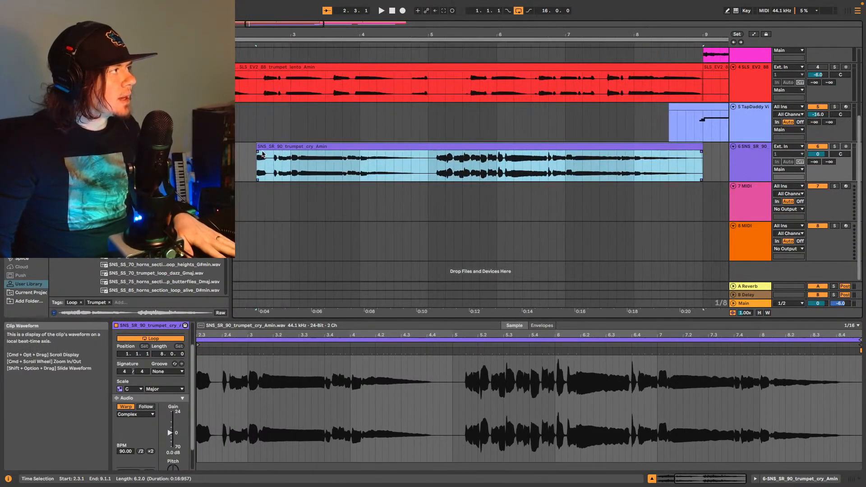
{"action": "key", "text": "space"}
{"action": "left_click_drag", "start_coordinate": [257, 147], "coordinate": [271, 147]}
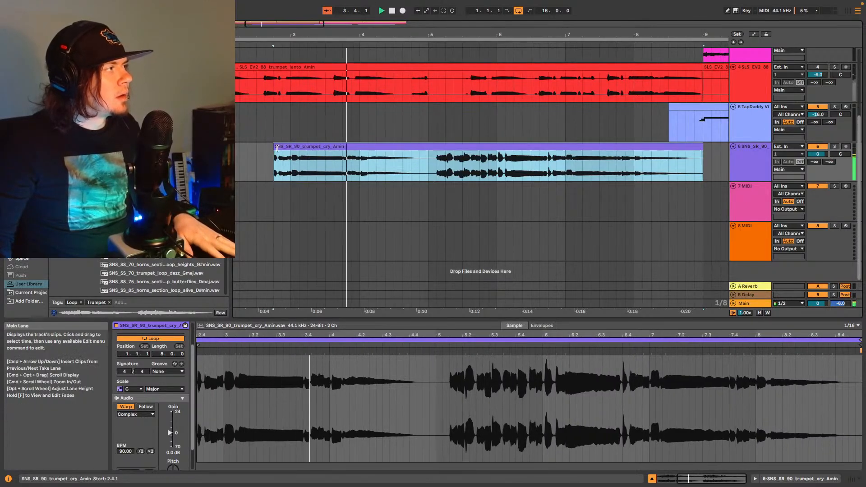
Split the trumpet_cry clip at 5.1.1 and trim the start of its second part to 6.4.1, checking it in playback.
{"action": "left_click", "coordinate": [427, 163]}
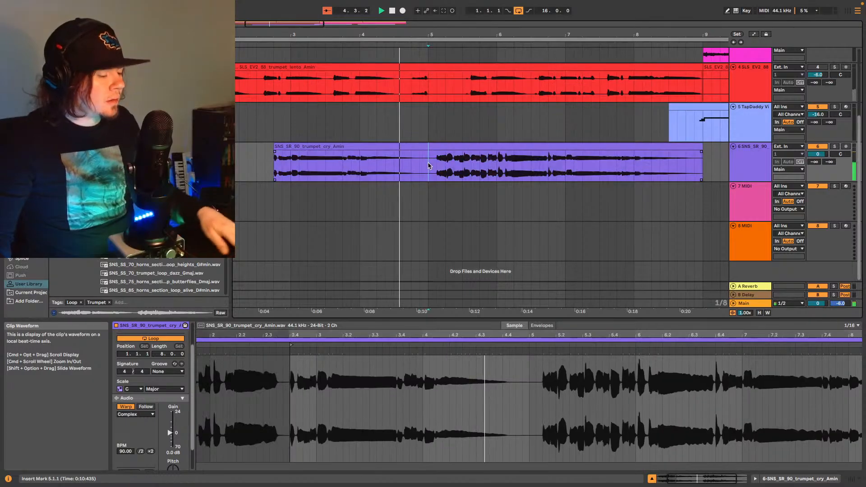
{"action": "key", "text": "super+e"}
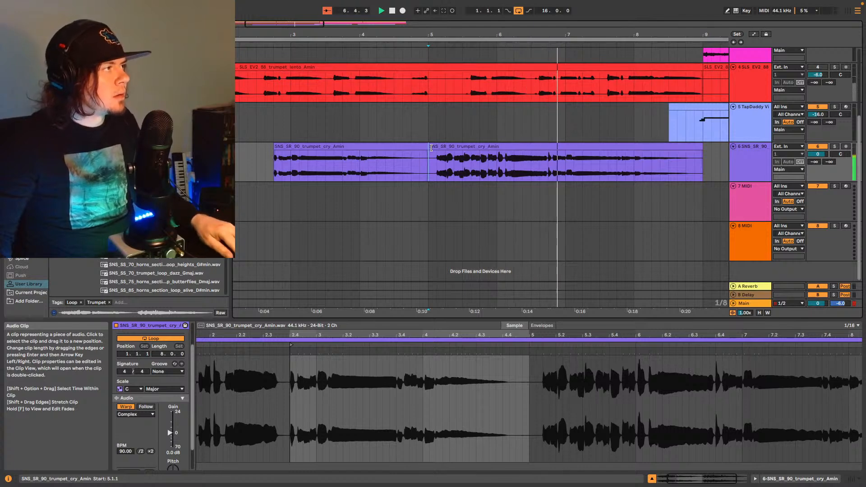
{"action": "left_click_drag", "start_coordinate": [431, 148], "coordinate": [499, 148]}
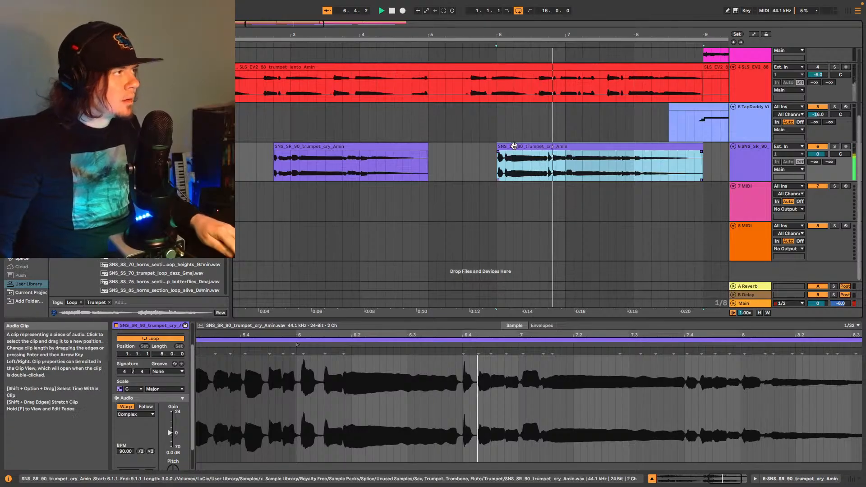
{"action": "key", "text": "space"}
{"action": "left_click_drag", "start_coordinate": [496, 149], "coordinate": [546, 150]}
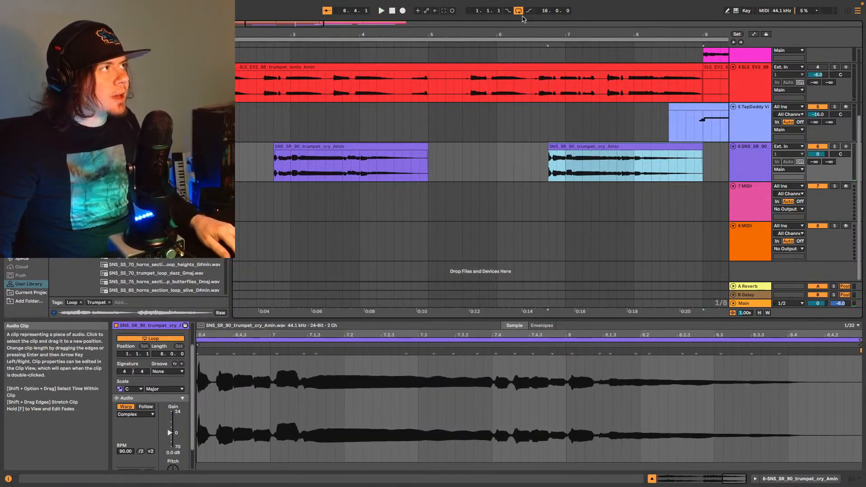
{"action": "left_click_drag", "start_coordinate": [315, 25], "coordinate": [317, 97]}
{"action": "mouse_move", "coordinate": [363, 147]}
{"action": "left_mouse_down"}
{"action": "mouse_move", "coordinate": [342, 148]}
{"action": "mouse_move", "coordinate": [361, 147]}
{"action": "left_mouse_up"}
{"action": "key", "text": "space"}
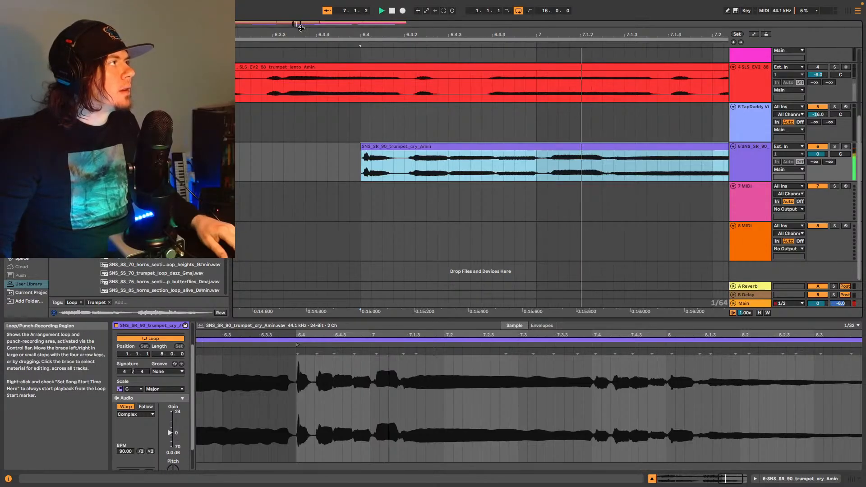
{"action": "left_click_drag", "start_coordinate": [305, 24], "coordinate": [305, 1]}
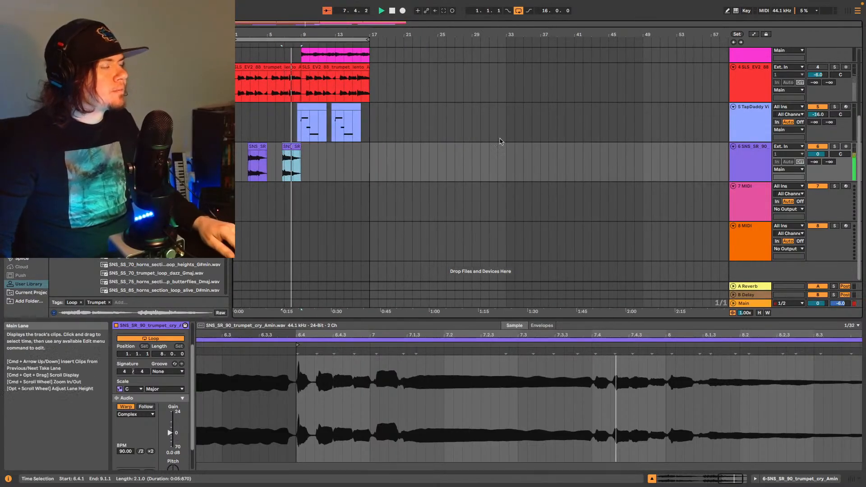
{"action": "key", "text": "space"}
Turn the trumpet_lento track on during playback to compare it with the trumpet_cry clips.
{"action": "left_click", "coordinate": [742, 158]}
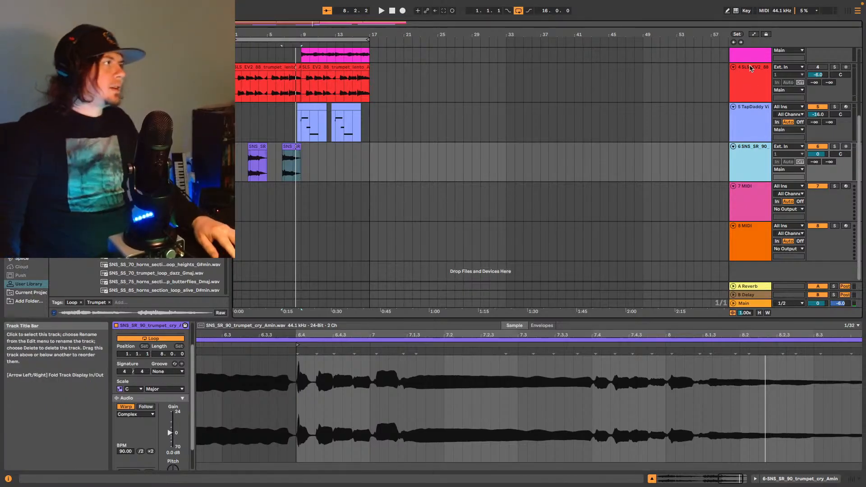
{"action": "key", "text": "space"}
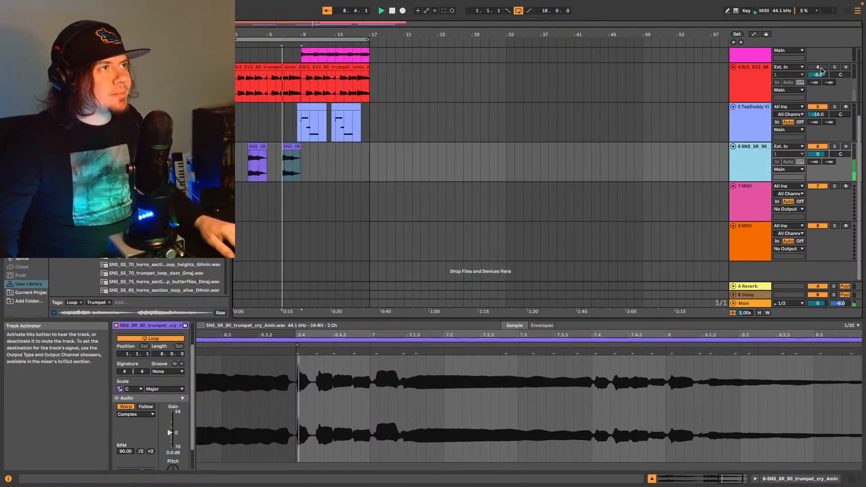
{"action": "left_click", "coordinate": [810, 74]}
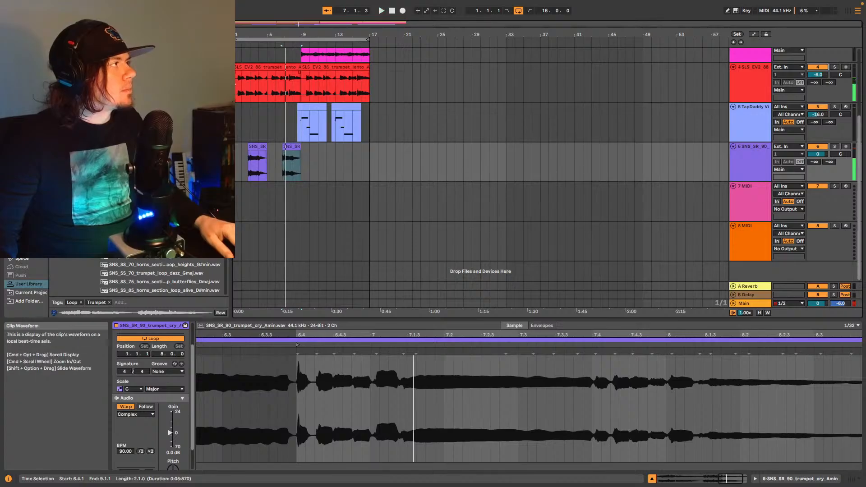
{"action": "left_click", "coordinate": [429, 88]}
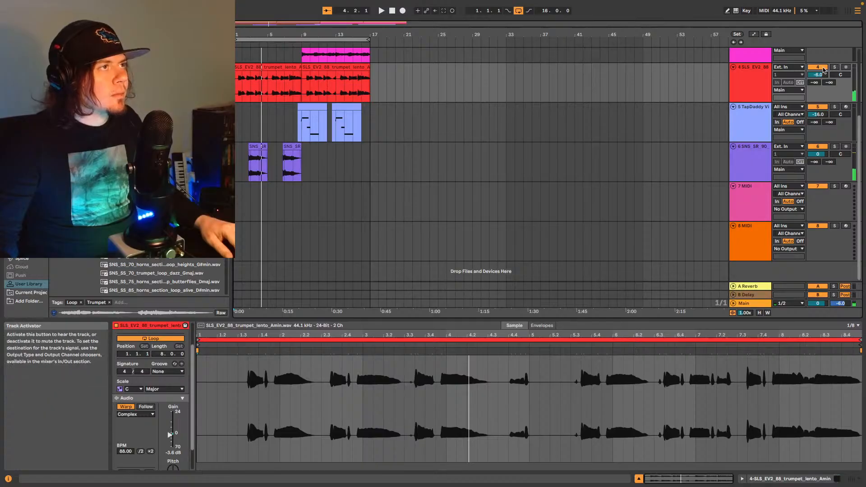
Deactivate the trumpet_lento track and copy its audio effect device onto the trumpet_cry track.
{"action": "left_click", "coordinate": [742, 161]}
{"action": "left_click", "coordinate": [748, 89]}
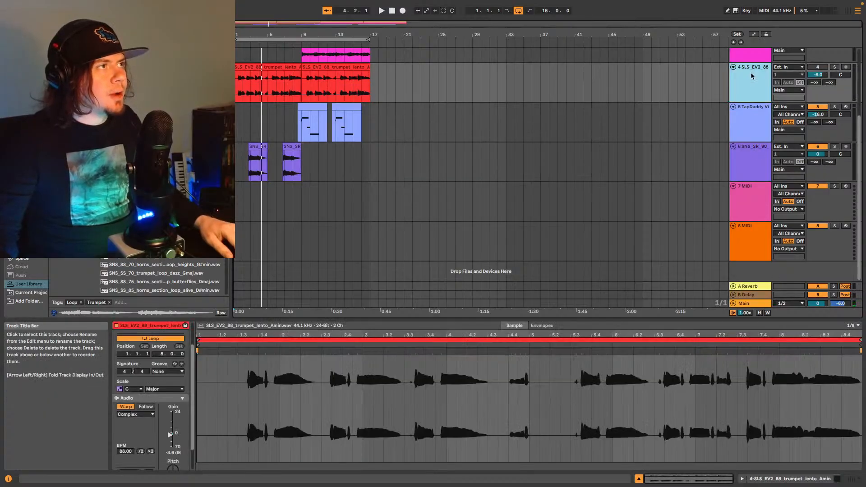
{"action": "left_click", "coordinate": [832, 480]}
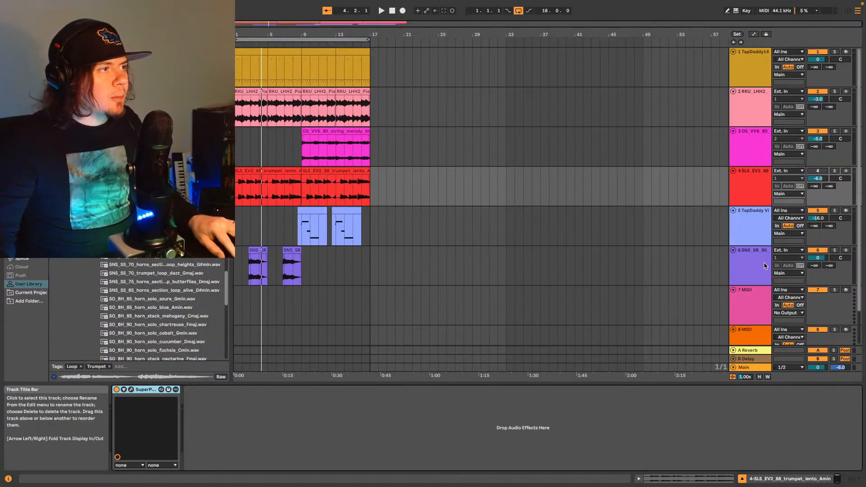
{"action": "left_click", "coordinate": [719, 257]}
{"action": "key", "text": "super+v"}
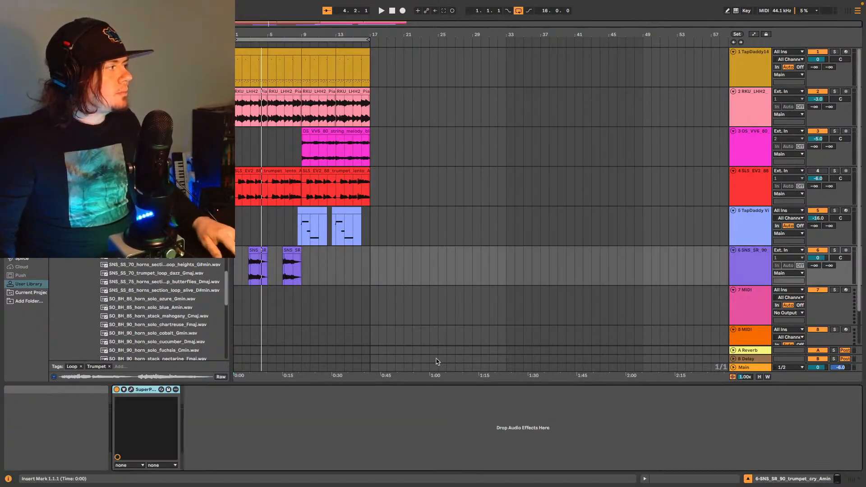
Play the trumpet_cry clips from the first one and set their track volume to -4.0 dB.
{"action": "key", "text": "space"}
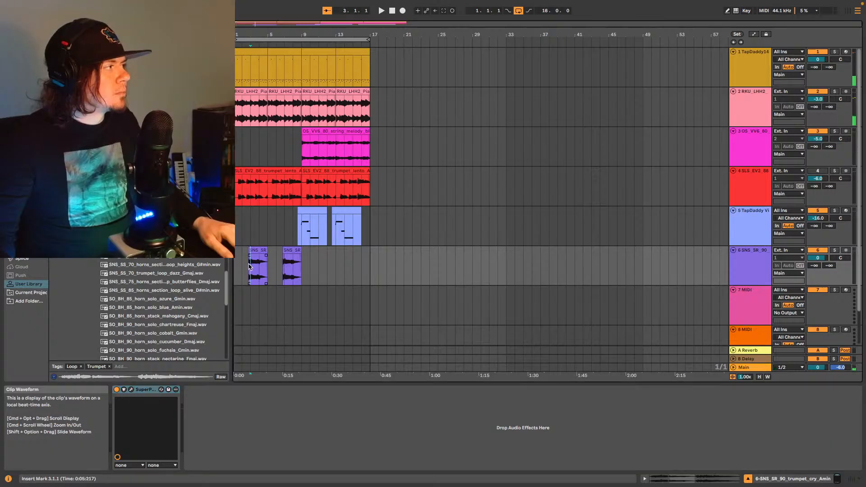
{"action": "left_click", "coordinate": [259, 252]}
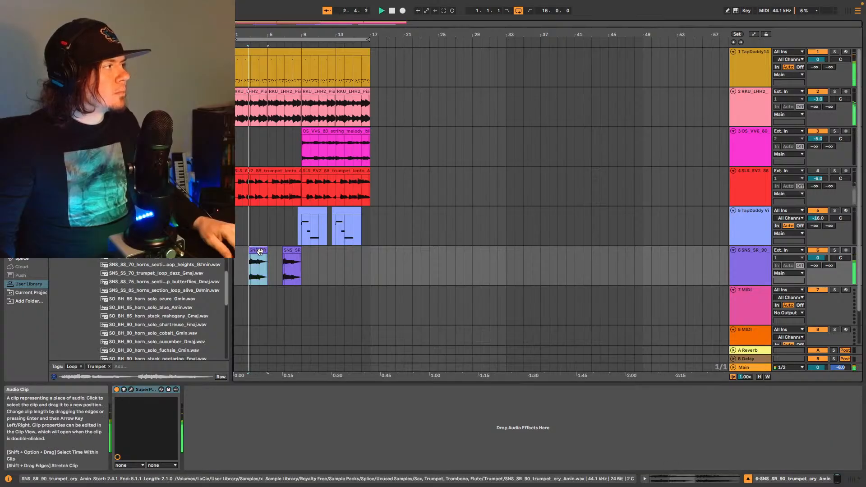
{"action": "left_click", "coordinate": [818, 259]}
{"action": "type", "text": "-6"}
{"action": "key", "text": "Return"}
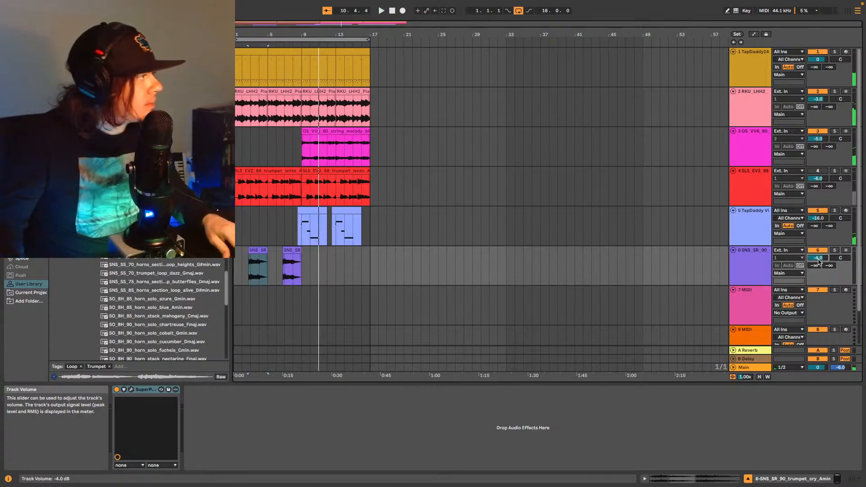
Move both trumpet_cry clips eight bars later into the section starting at 9.1.1 and play the arrangement from 1.1.1.
{"action": "left_click_drag", "start_coordinate": [236, 266], "coordinate": [328, 256]}
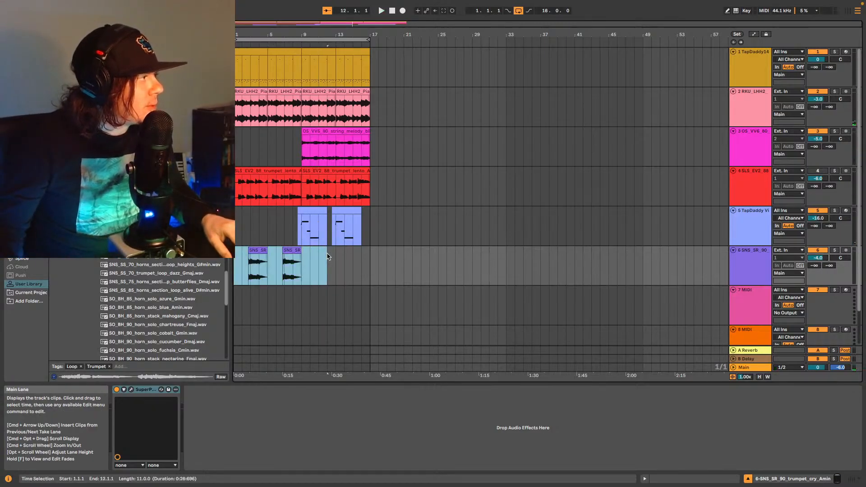
{"action": "left_click_drag", "start_coordinate": [253, 255], "coordinate": [320, 253]}
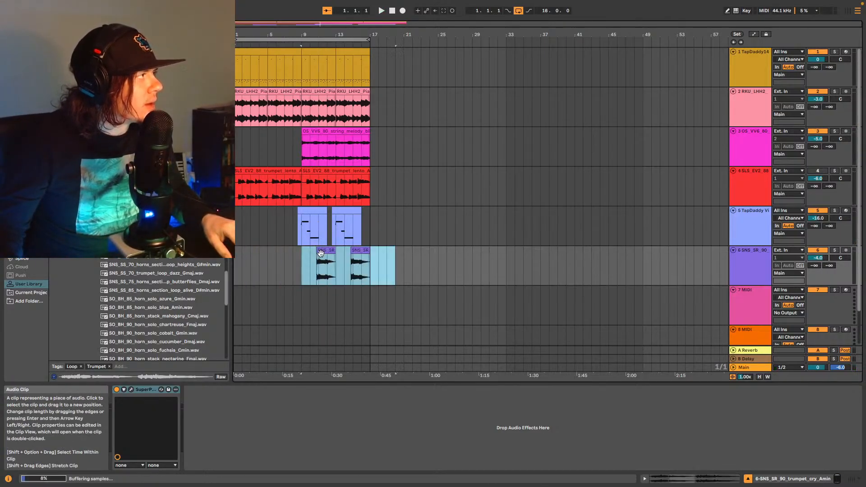
{"action": "key", "text": "space"}
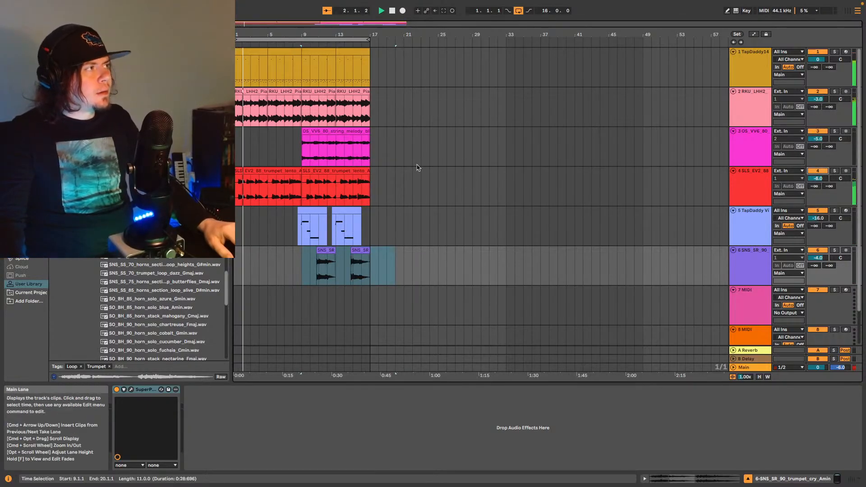
Delete the trumpet_lento clip between 9.1.1 and 17.1.1 and move the trumpet_cry track above the TapDaddy Vibraphone track.
{"action": "left_click", "coordinate": [315, 171]}
{"action": "key", "text": "Delete"}
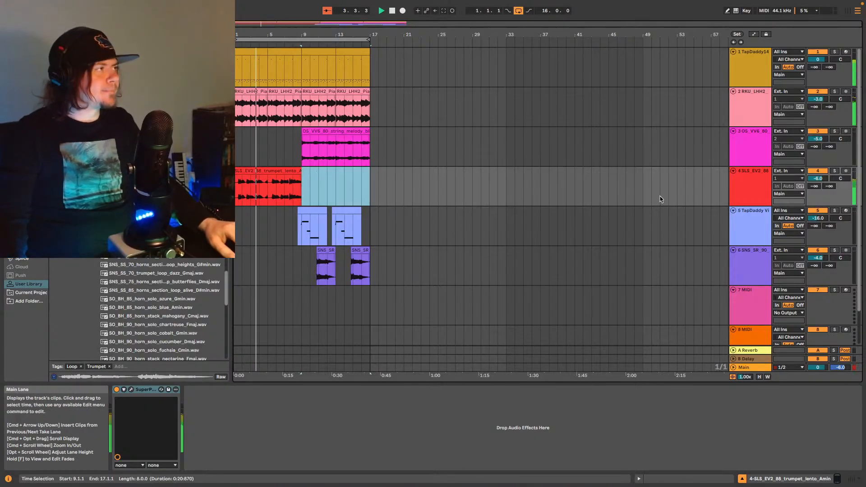
{"action": "left_click", "coordinate": [757, 265]}
{"action": "left_click_drag", "start_coordinate": [756, 265], "coordinate": [751, 212]}
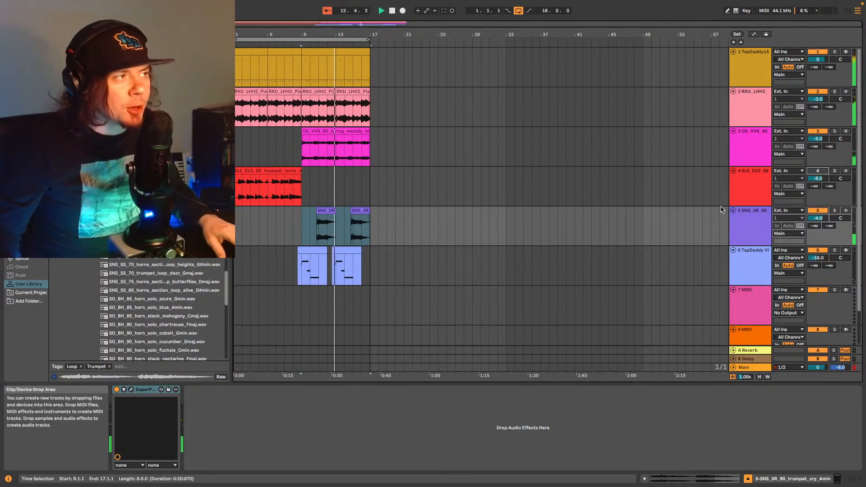
Load the Arturia Augmented MALLETS plug-in onto the empty MIDI track 7.
{"action": "scroll", "coordinate": [727, 206], "scroll_direction": "down", "scroll_amount": 1}
{"action": "scroll", "coordinate": [739, 238], "scroll_direction": "down", "scroll_amount": 1}
{"action": "left_click", "coordinate": [751, 242]}
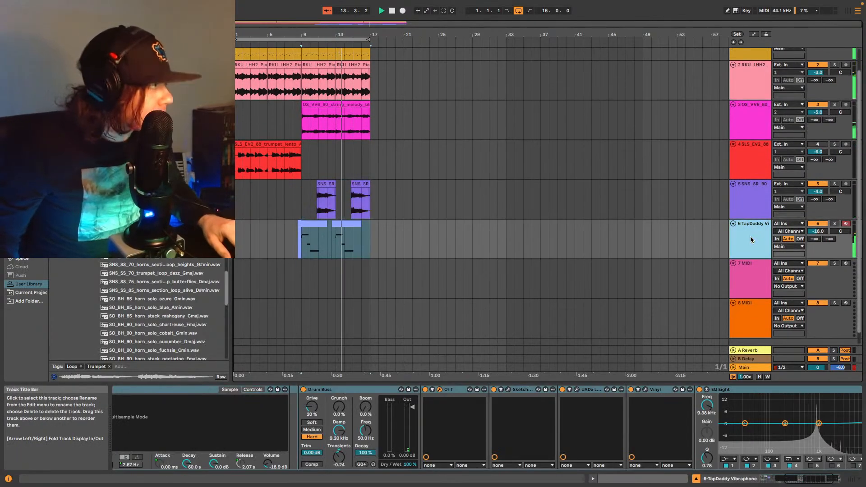
{"action": "left_click", "coordinate": [751, 273]}
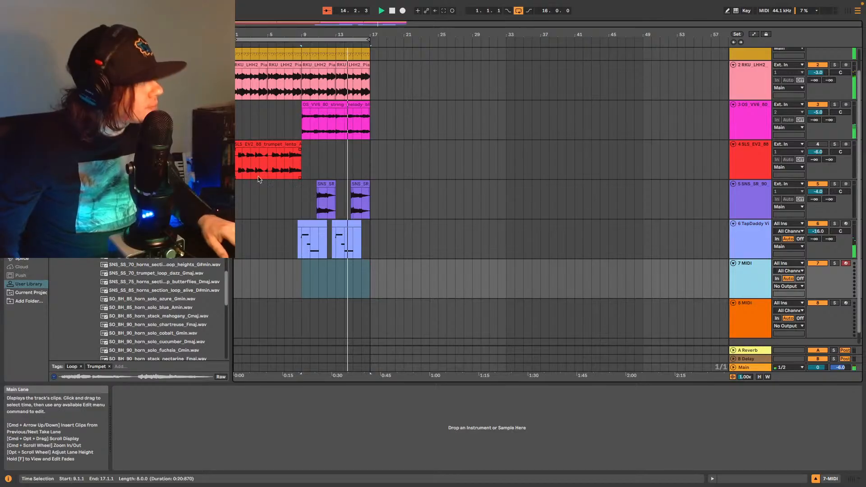
{"action": "left_click", "coordinate": [27, 190]}
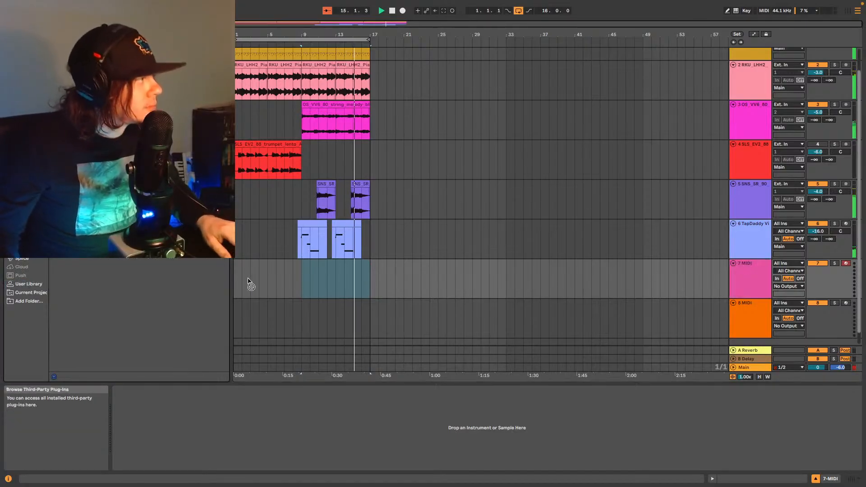
{"action": "scroll", "coordinate": [91, 203], "scroll_direction": "up", "scroll_amount": 8}
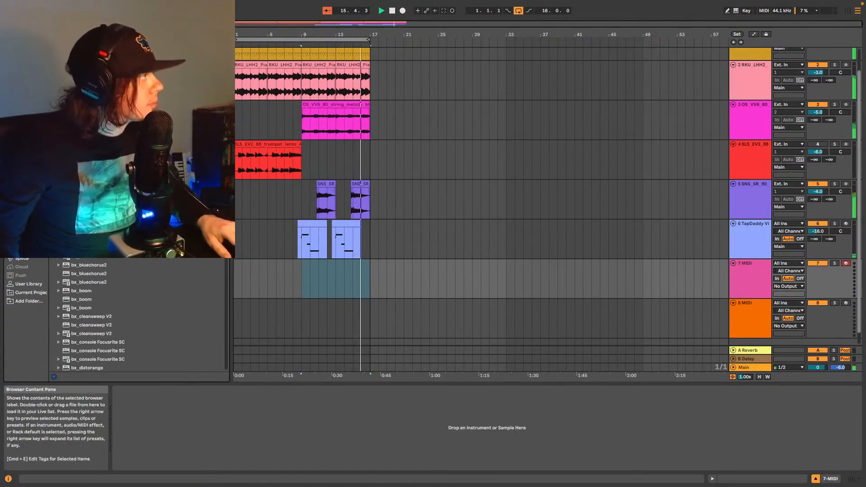
{"action": "left_click", "coordinate": [54, 175]}
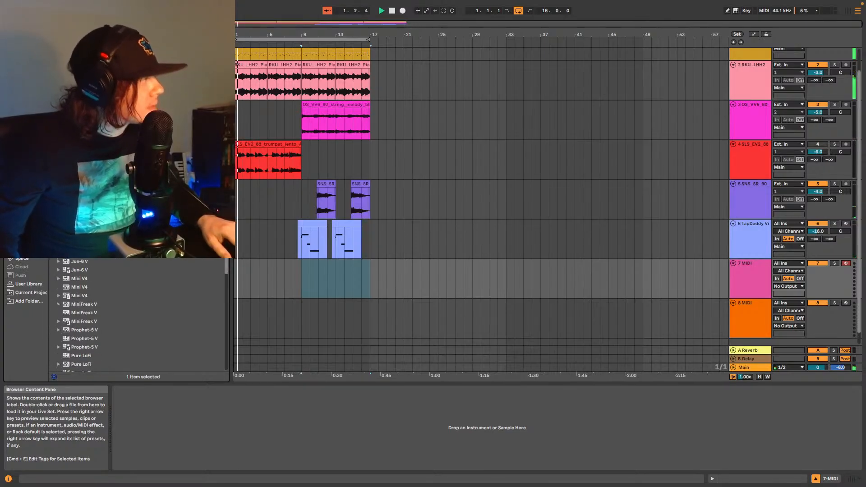
{"action": "scroll", "coordinate": [135, 316], "scroll_direction": "down", "scroll_amount": 5}
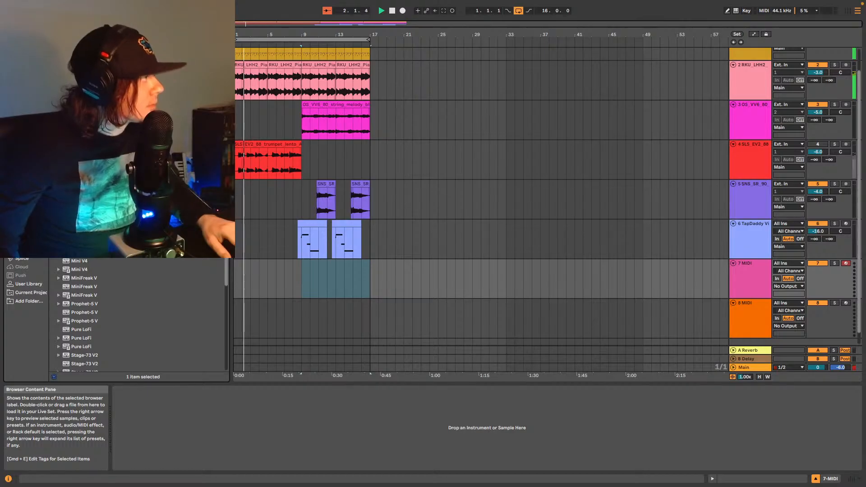
{"action": "left_click_drag", "start_coordinate": [262, 276], "coordinate": [264, 277]}
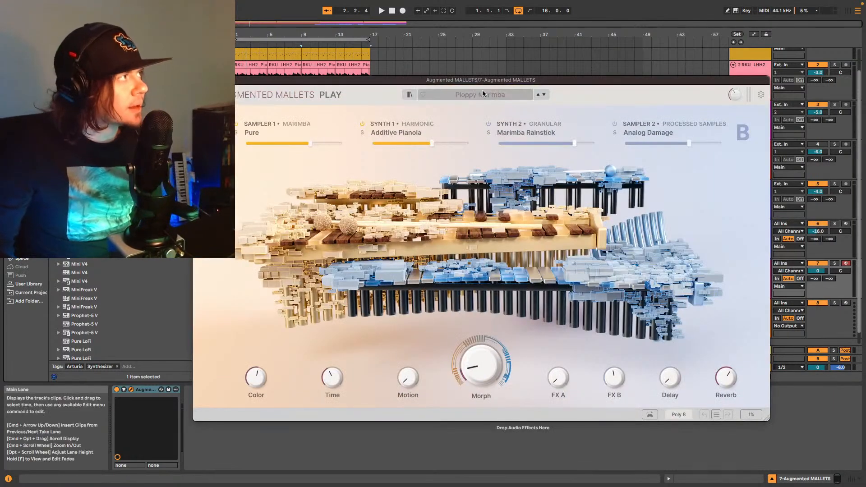
Choose the Tape Vibraphone preset in Augmented MALLETS and close the plug-in window.
{"action": "left_click", "coordinate": [484, 95]}
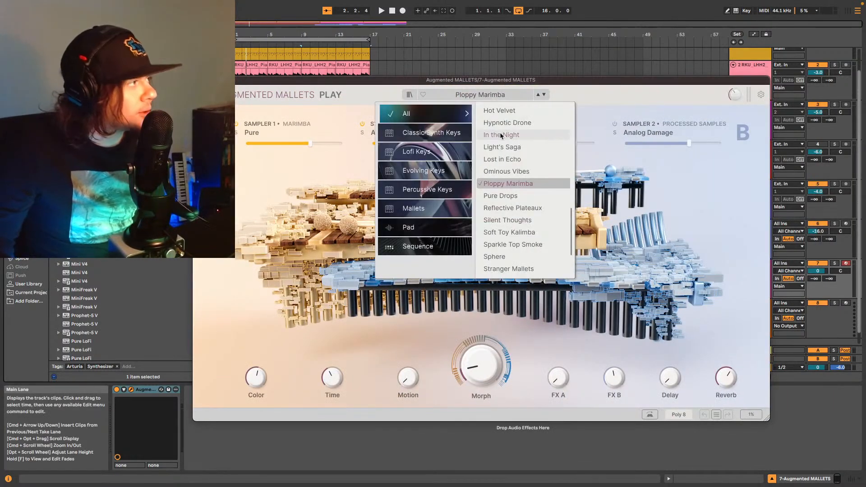
{"action": "scroll", "coordinate": [523, 194], "scroll_direction": "down", "scroll_amount": 3}
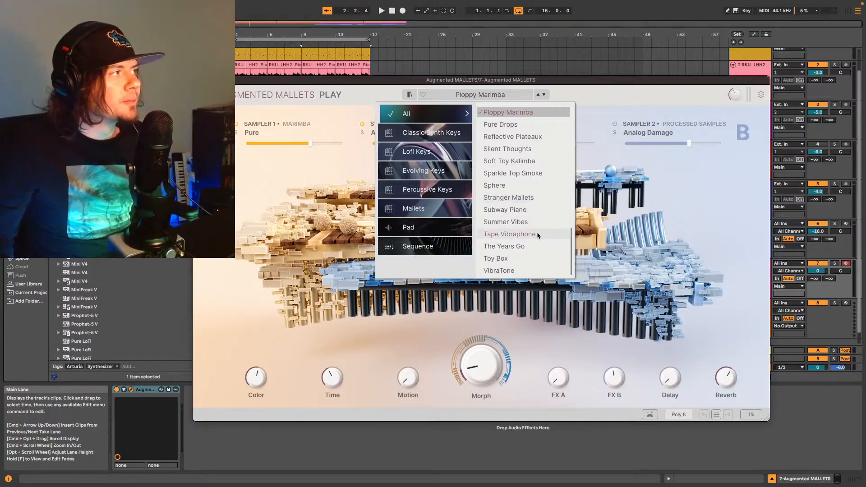
{"action": "left_click", "coordinate": [537, 234]}
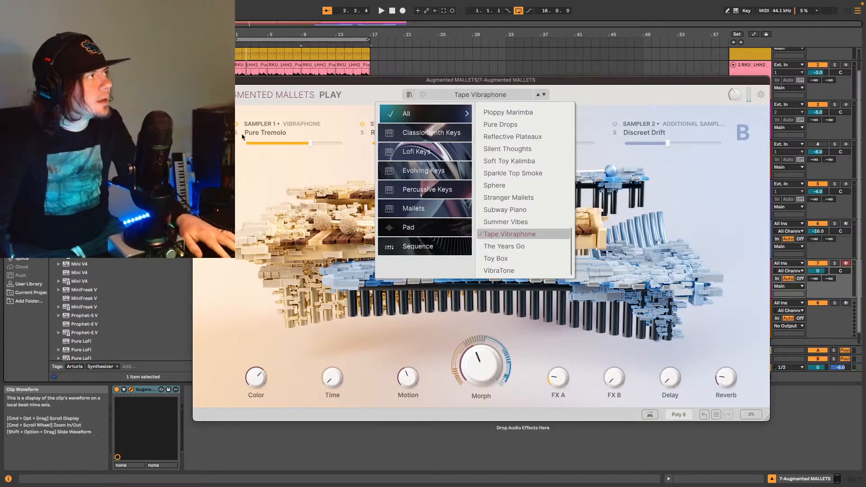
{"action": "left_click", "coordinate": [198, 79]}
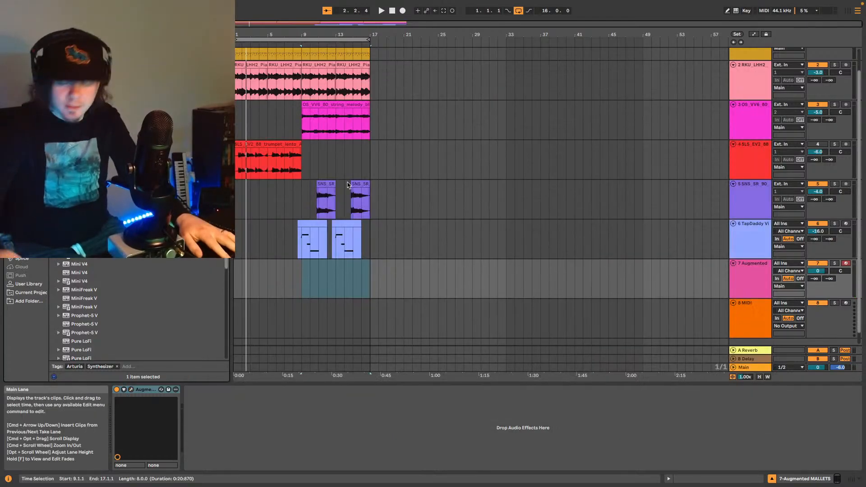
Play a melody along with the arrangement from 9.1.1 and capture it as a MIDI clip on the Augmented MALLETS track.
{"action": "key", "text": "space"}
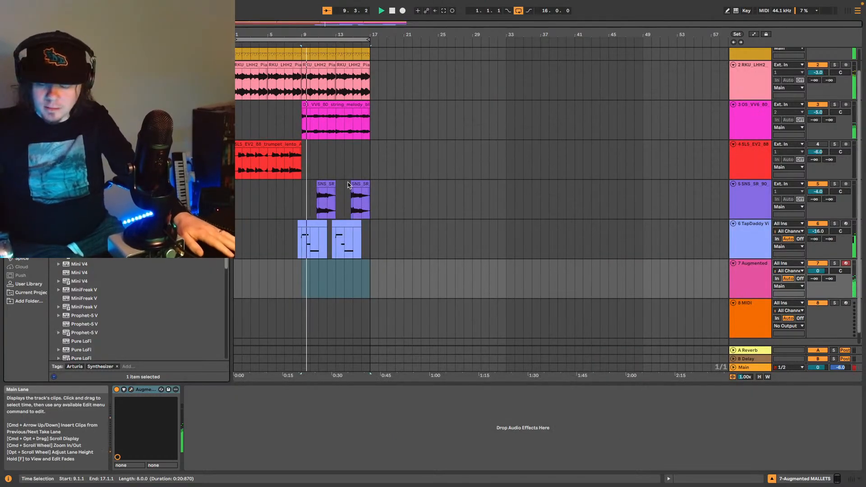
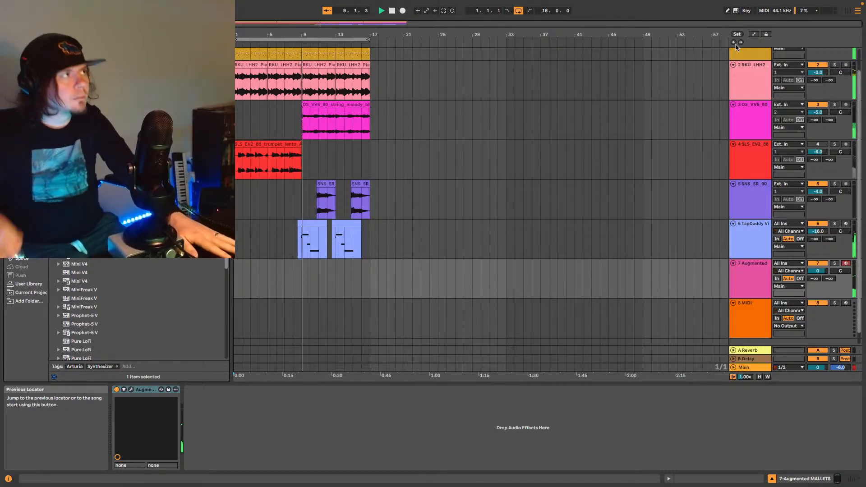
{"action": "left_click", "coordinate": [444, 11]}
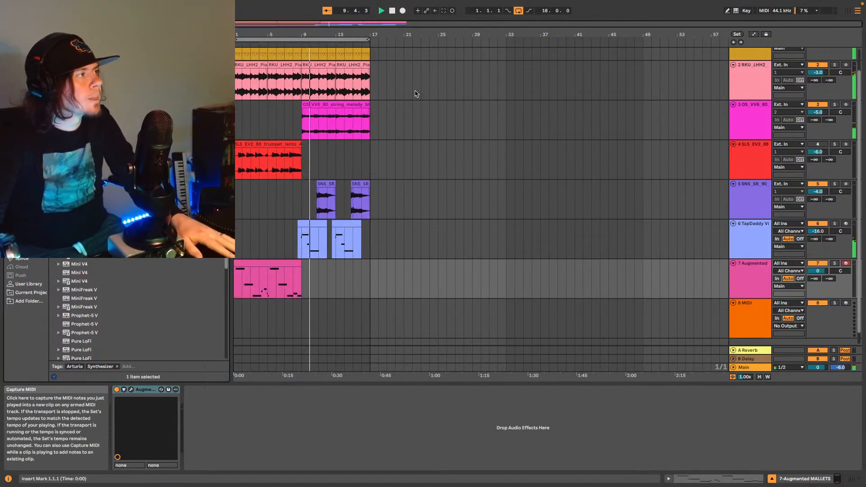
Trim the start of the Augmented MALLETS clip to 5.1.1 and delete the stray short note at its beginning.
{"action": "key", "text": "space"}
{"action": "left_click_drag", "start_coordinate": [235, 279], "coordinate": [268, 280]}
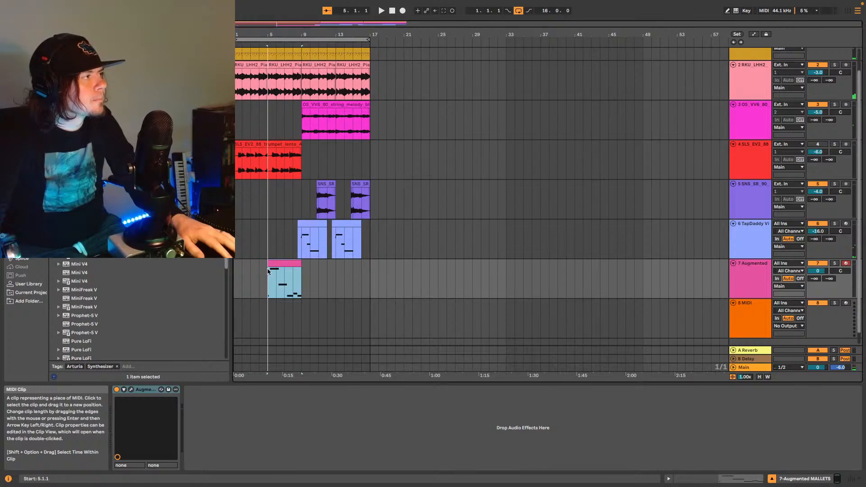
{"action": "left_click", "coordinate": [741, 478]}
{"action": "left_click_drag", "start_coordinate": [279, 421], "coordinate": [224, 442]}
{"action": "key", "text": "Delete"}
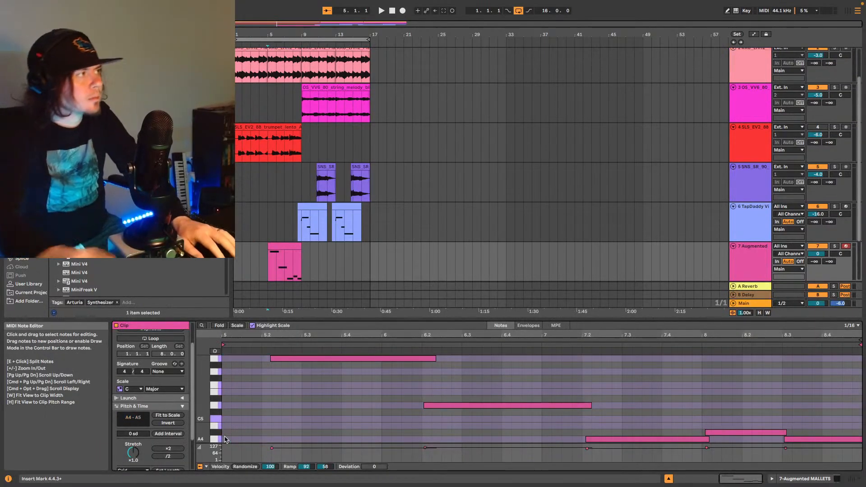
Copy the trimmed Augmented MALLETS clip to 1.1.1 and play the arrangement.
{"action": "left_click", "coordinate": [283, 246]}
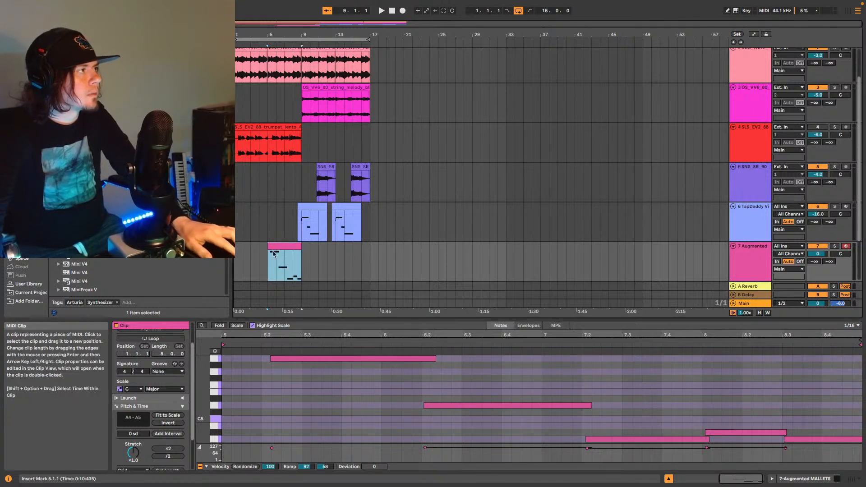
{"action": "left_click", "coordinate": [235, 260]}
{"action": "key", "text": "super+v"}
{"action": "key", "text": "space"}
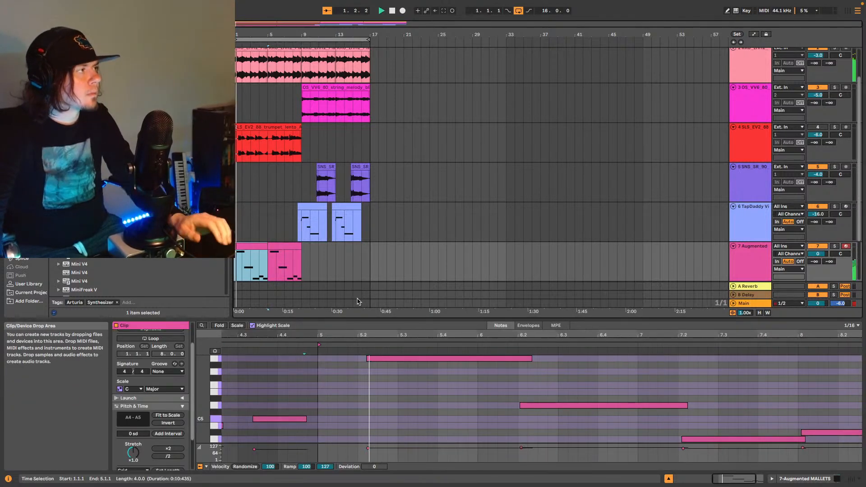
Start the first A5 note slightly earlier in the mallet clip at 1.1.1 and copy the edited clip over the one at 5.1.1.
{"action": "left_click_drag", "start_coordinate": [366, 359], "coordinate": [362, 359]}
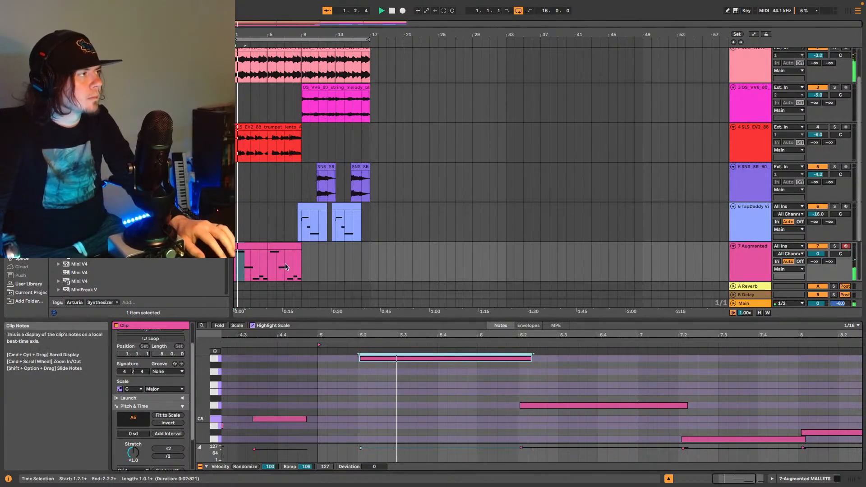
{"action": "left_click", "coordinate": [257, 246]}
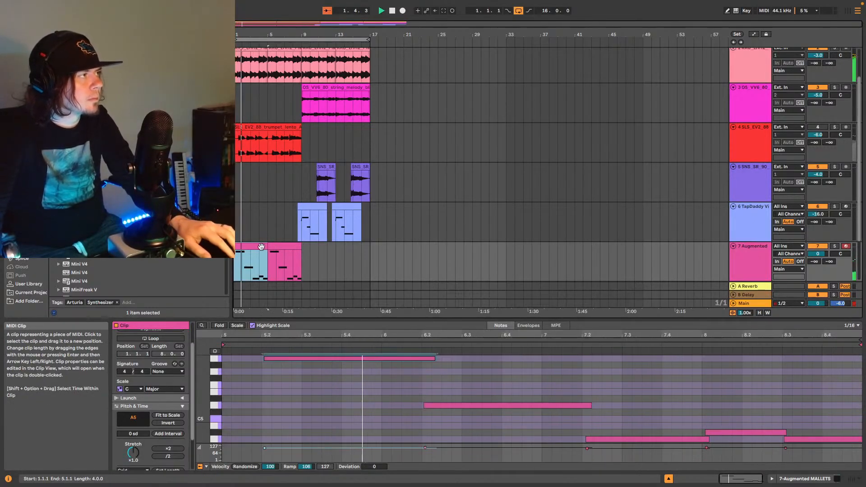
{"action": "left_click", "coordinate": [285, 263]}
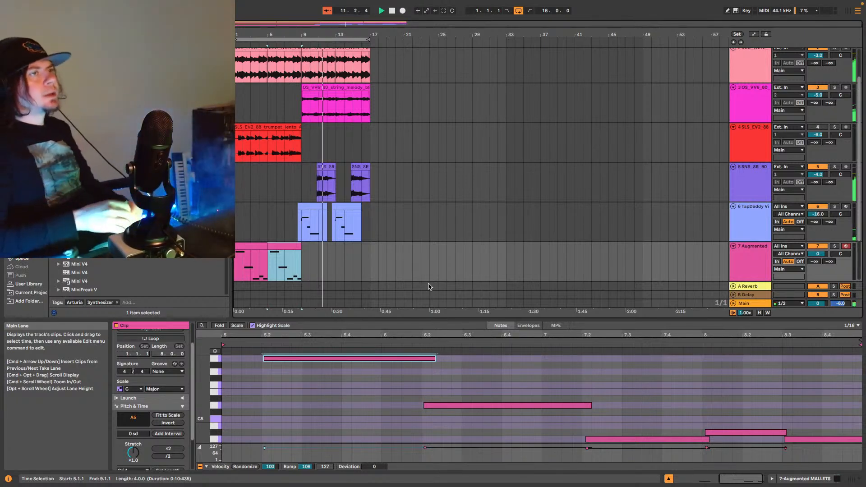
Inspect the SuperPlate reverb on the trumpet_cry track, close its window and select the clip from 10.4.1 to 13.1.1.
{"action": "left_click", "coordinate": [756, 177]}
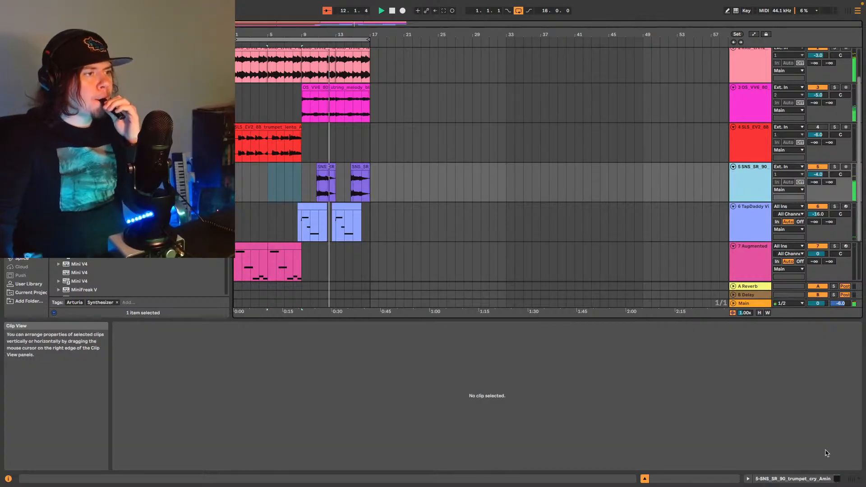
{"action": "left_click", "coordinate": [835, 478]}
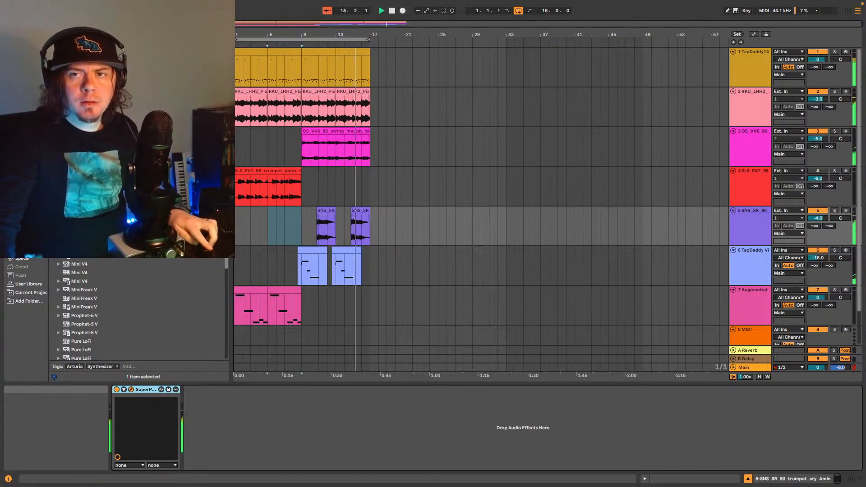
{"action": "left_click_drag", "start_coordinate": [0, 108], "coordinate": [608, 103]}
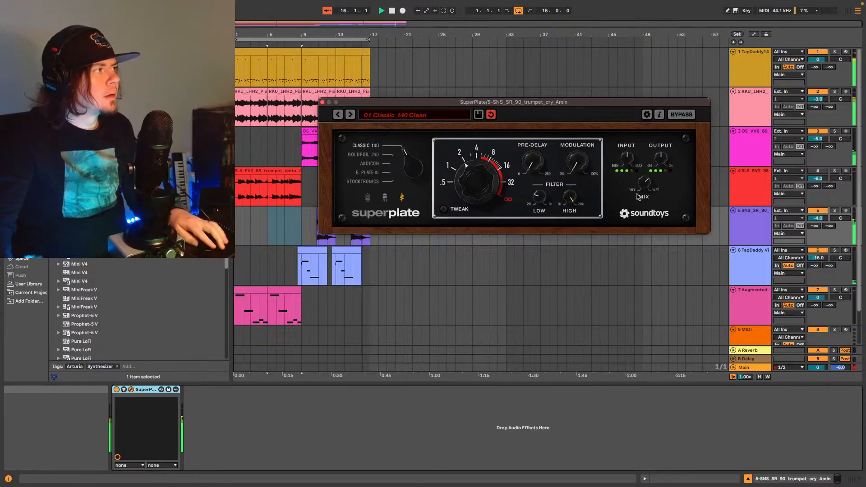
{"action": "left_click", "coordinate": [321, 104]}
{"action": "left_click", "coordinate": [317, 231]}
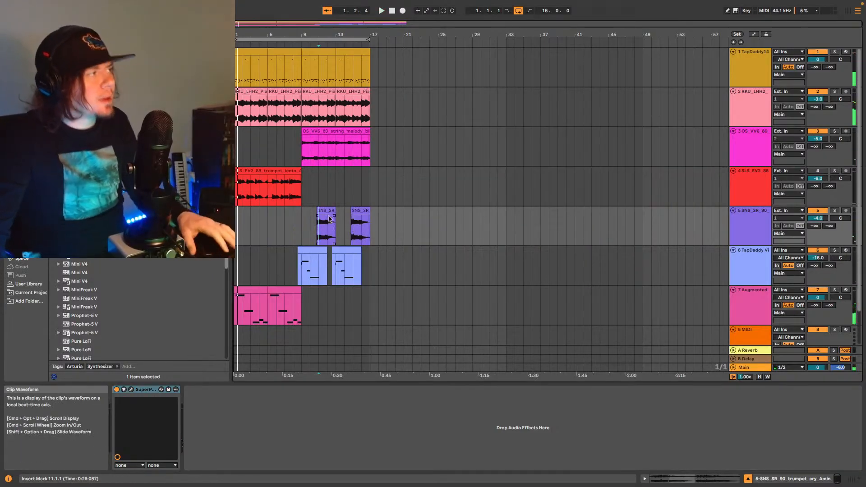
{"action": "left_click", "coordinate": [320, 211]}
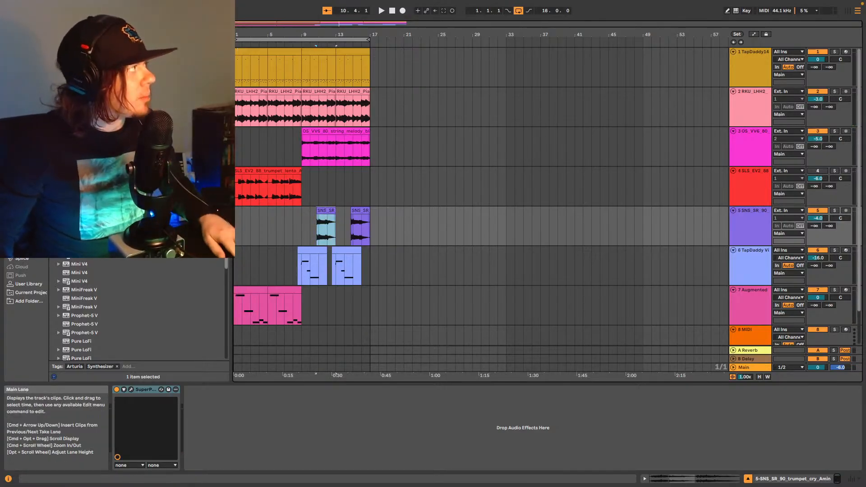
Copy the Ampeg amp plug-in from the drum track to the trumpet_cry track and place it before SuperPlate.
{"action": "left_click", "coordinate": [742, 58]}
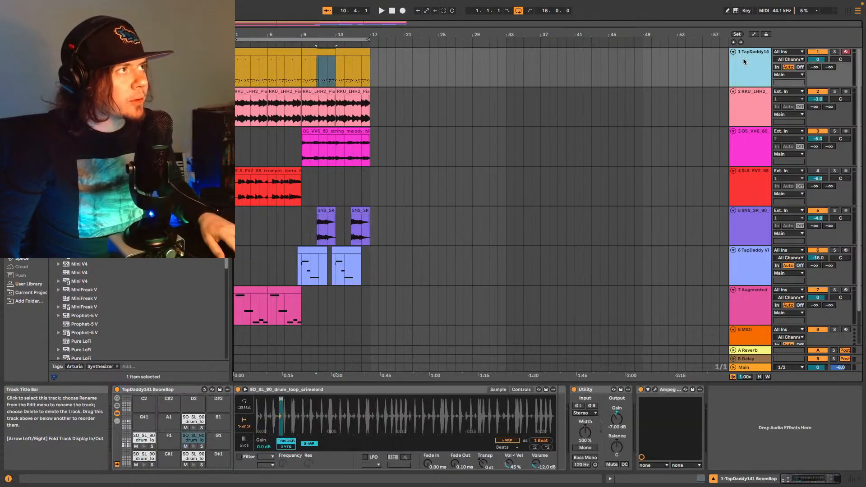
{"action": "left_click", "coordinate": [670, 391]}
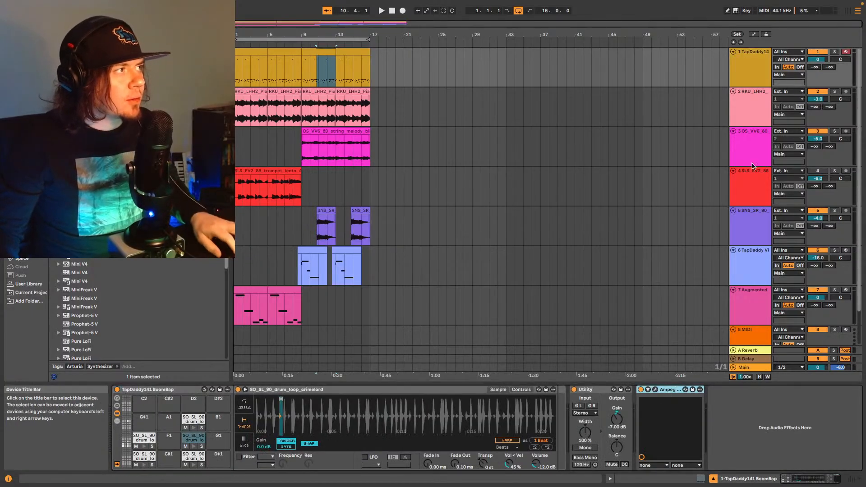
{"action": "left_click", "coordinate": [749, 221]}
{"action": "left_click", "coordinate": [419, 441]}
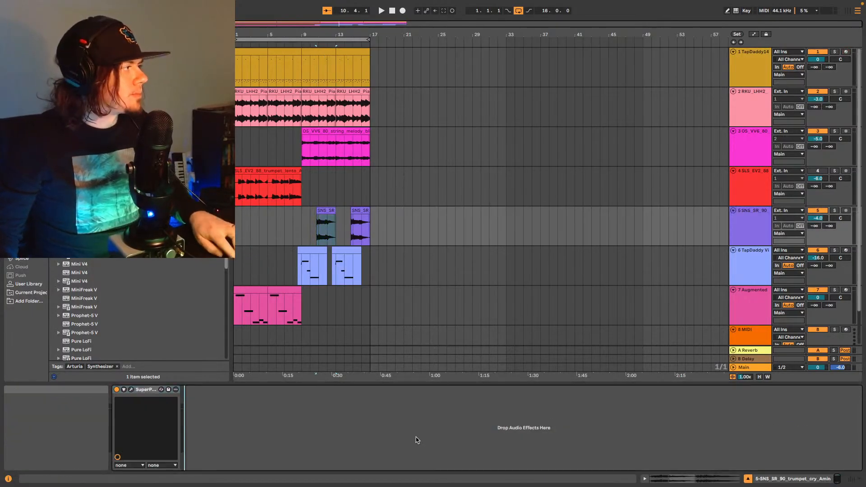
{"action": "key", "text": "ctrl+v"}
{"action": "left_click_drag", "start_coordinate": [93, 393], "coordinate": [121, 405]}
{"action": "key", "text": "space"}
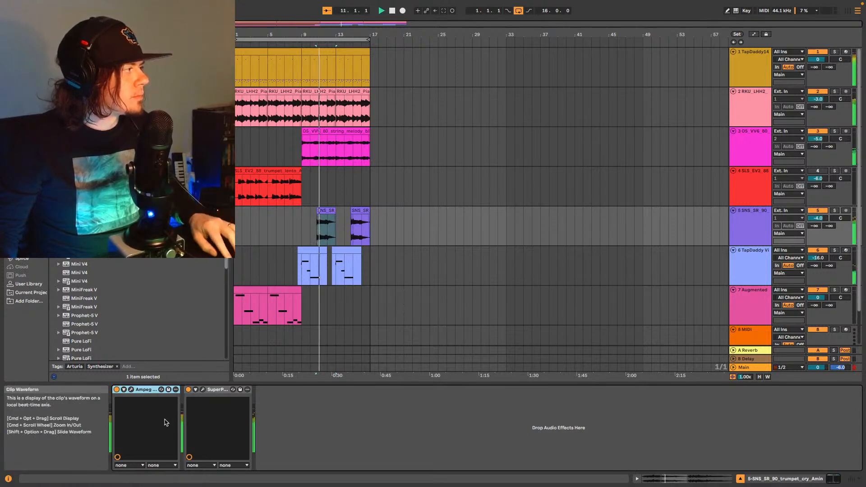
Check the Ampeg SVTVR Classic controls, set the trumpet_cry track volume to -8.0 dB and close the plug-in window.
{"action": "left_click", "coordinate": [131, 389]}
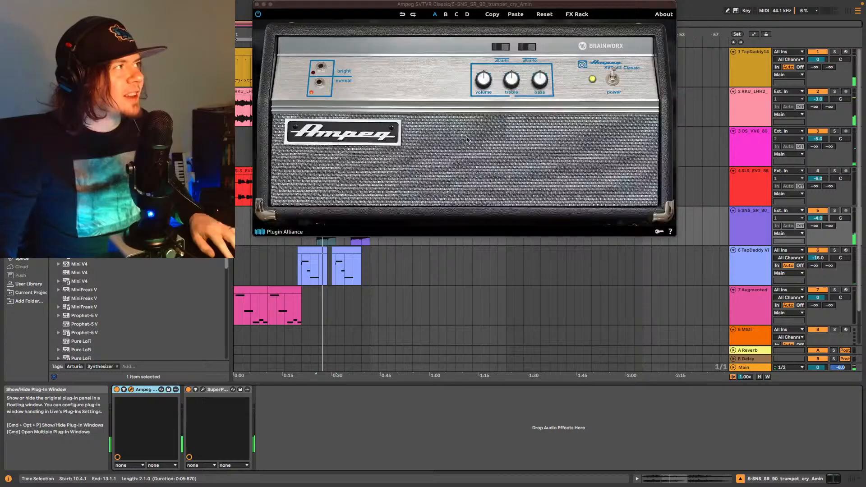
{"action": "left_click", "coordinate": [500, 49]}
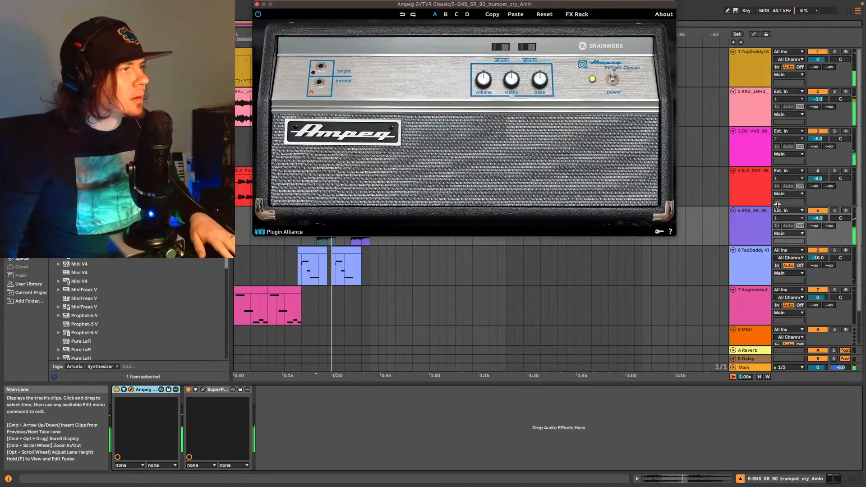
{"action": "left_click_drag", "start_coordinate": [815, 218], "coordinate": [815, 219]}
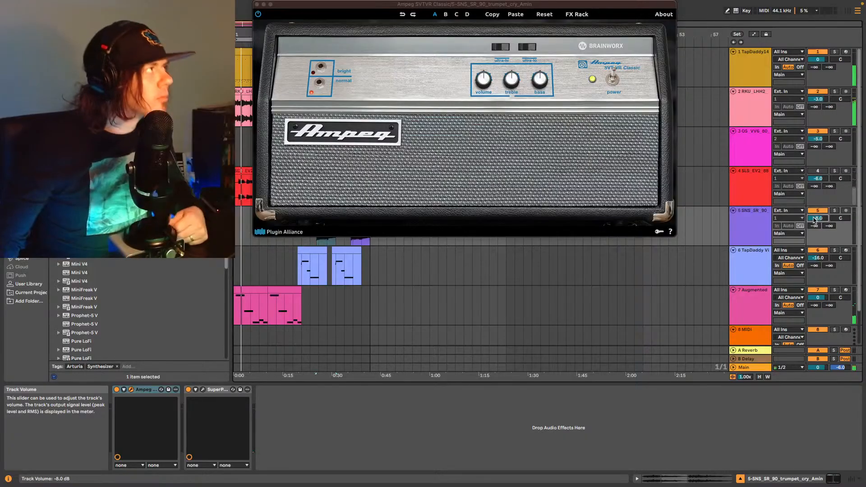
{"action": "key", "text": "super+alt+p"}
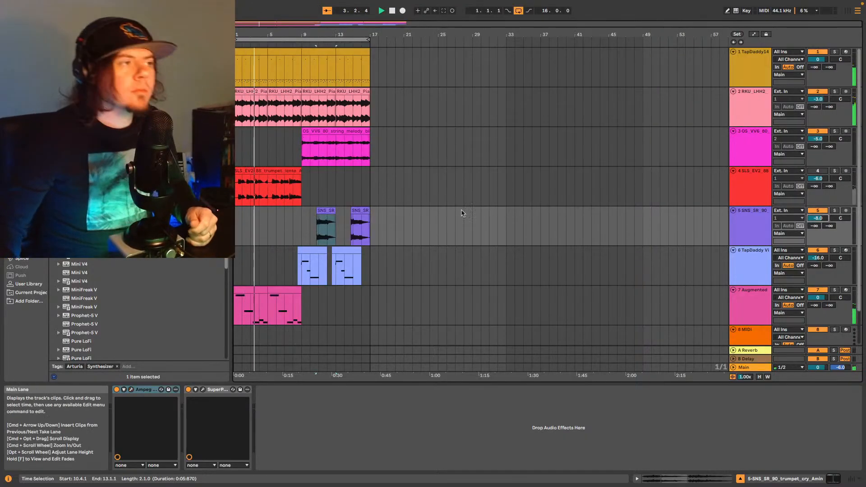
Load the Kontakt 7 plug-in onto the empty MIDI track 8.
{"action": "scroll", "coordinate": [505, 216], "scroll_direction": "down", "scroll_amount": 1}
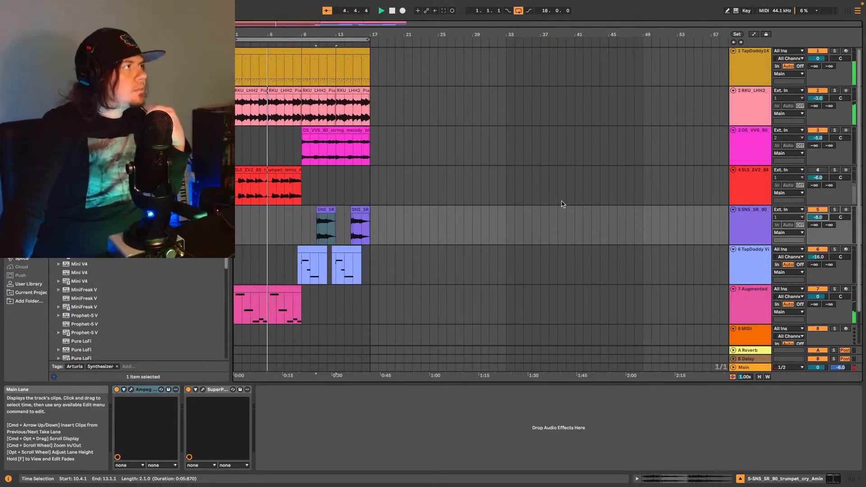
{"action": "scroll", "coordinate": [672, 225], "scroll_direction": "down", "scroll_amount": 3}
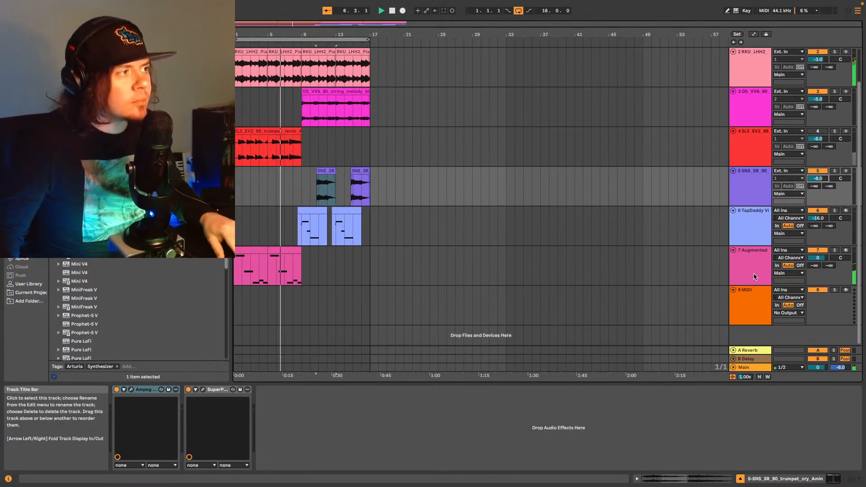
{"action": "left_click", "coordinate": [752, 309]}
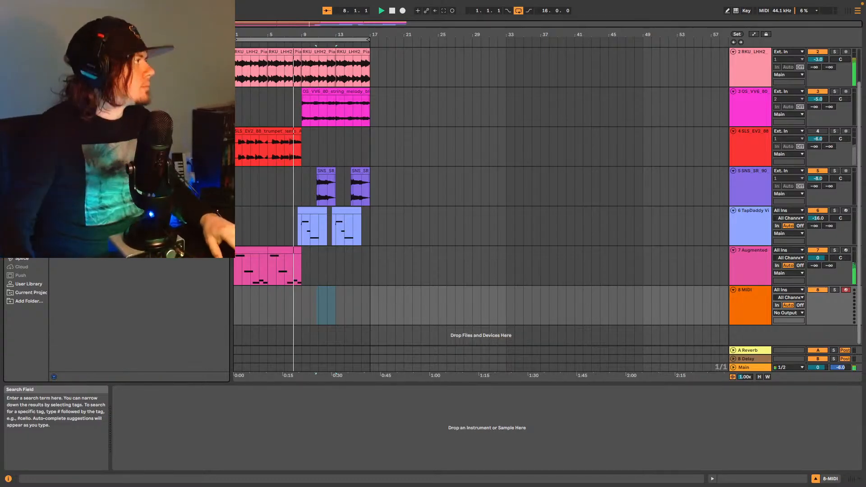
{"action": "left_click", "coordinate": [99, 81]}
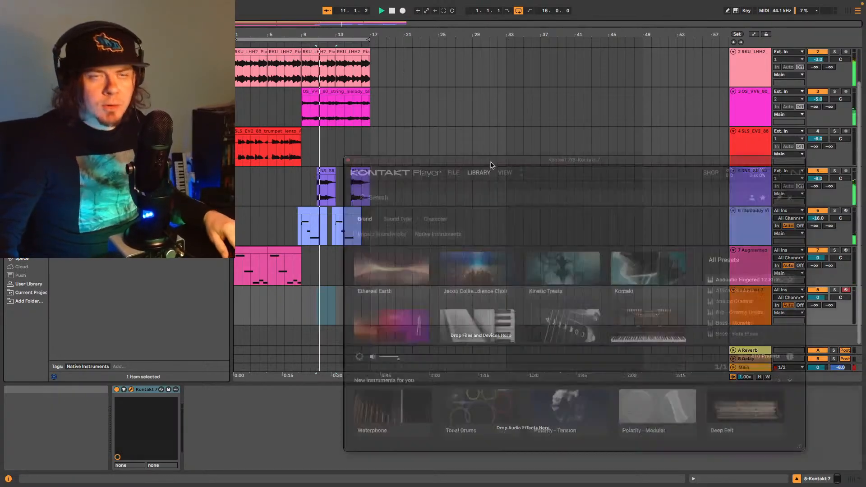
Browse the Stratus 3.5 FREE presets in the Kontakt library and close the plug-in window.
{"action": "scroll", "coordinate": [669, 201], "scroll_direction": "down", "scroll_amount": 5}
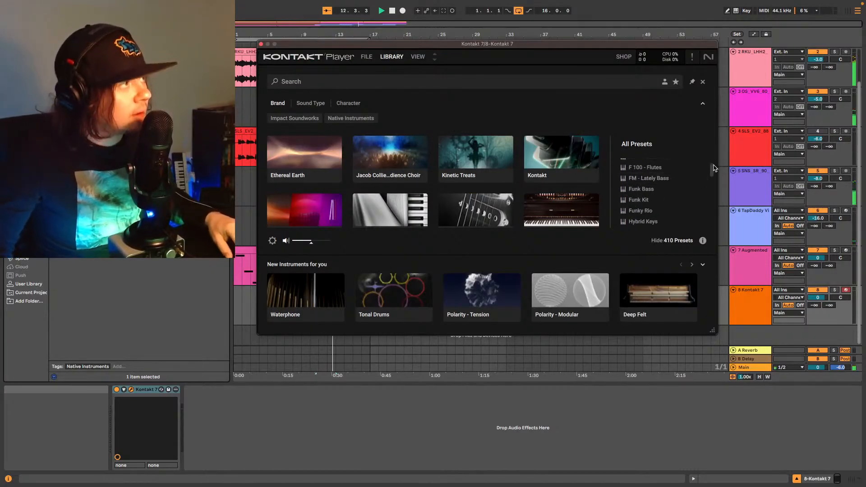
{"action": "left_click_drag", "start_coordinate": [712, 171], "coordinate": [714, 211]}
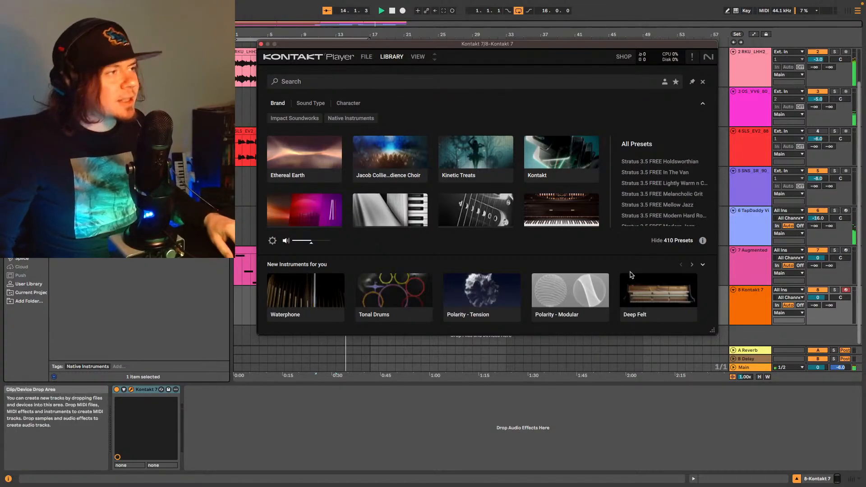
{"action": "scroll", "coordinate": [661, 216], "scroll_direction": "down", "scroll_amount": 5}
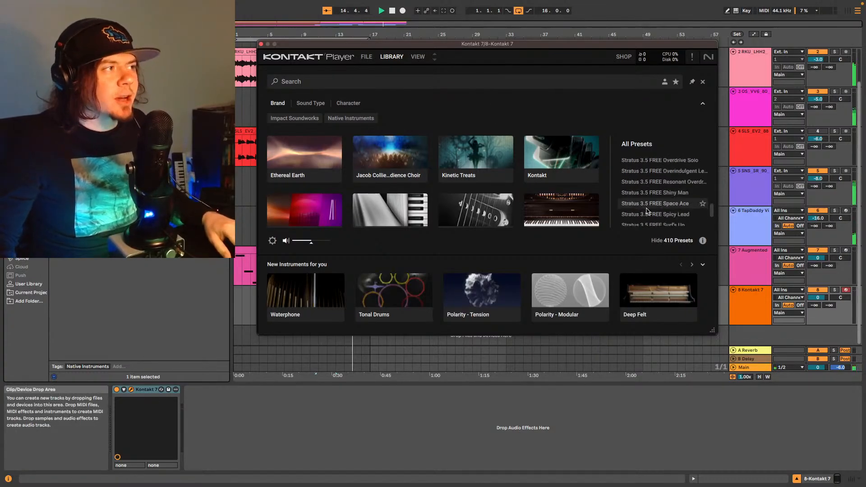
{"action": "scroll", "coordinate": [661, 216], "scroll_direction": "up", "scroll_amount": 3}
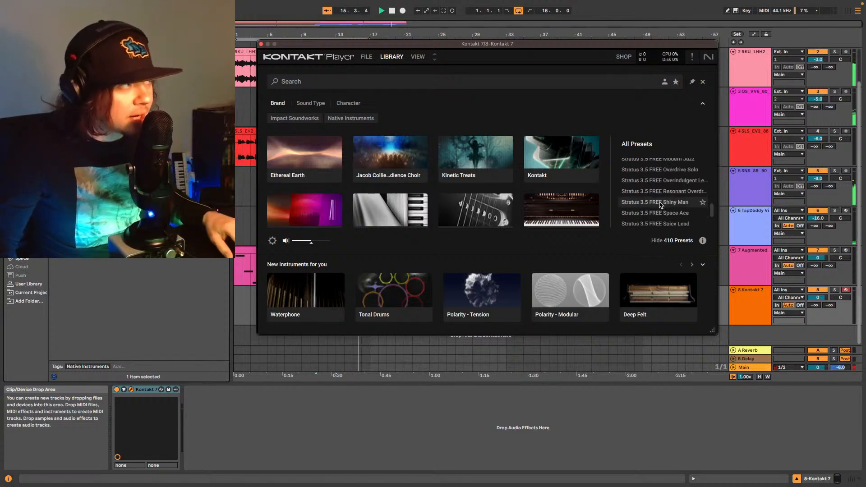
{"action": "scroll", "coordinate": [665, 198], "scroll_direction": "down", "scroll_amount": 4}
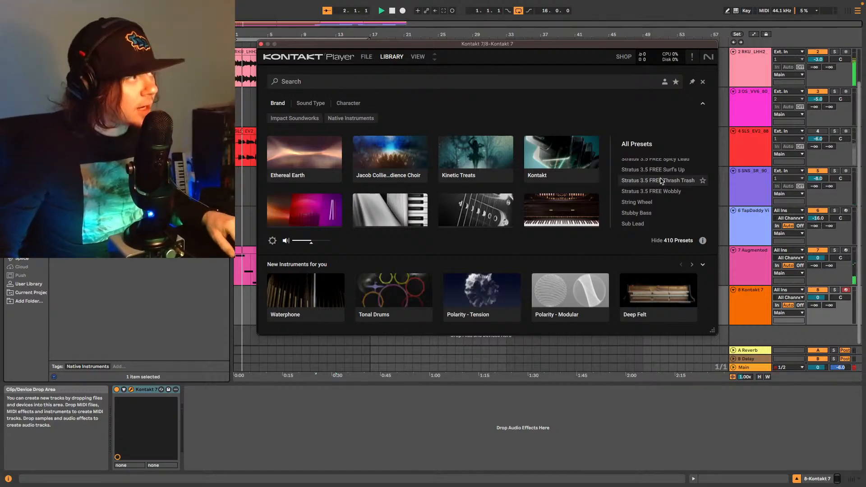
{"action": "scroll", "coordinate": [662, 180], "scroll_direction": "up", "scroll_amount": 3}
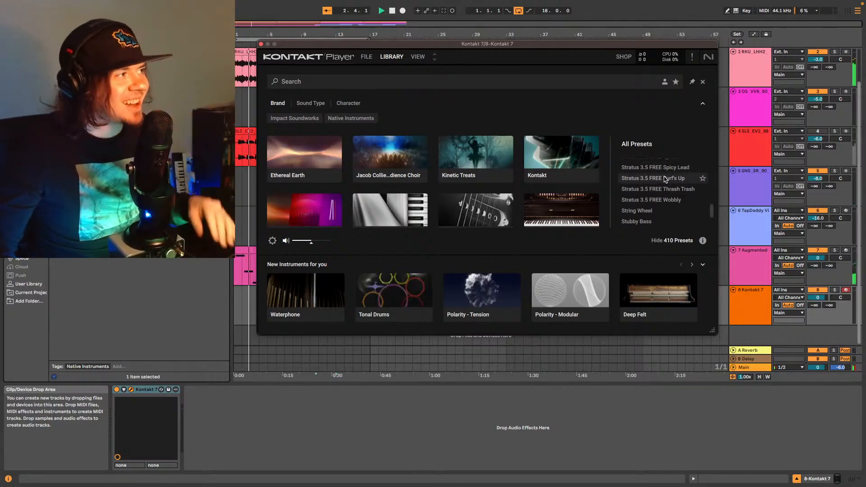
{"action": "scroll", "coordinate": [661, 175], "scroll_direction": "up", "scroll_amount": 3}
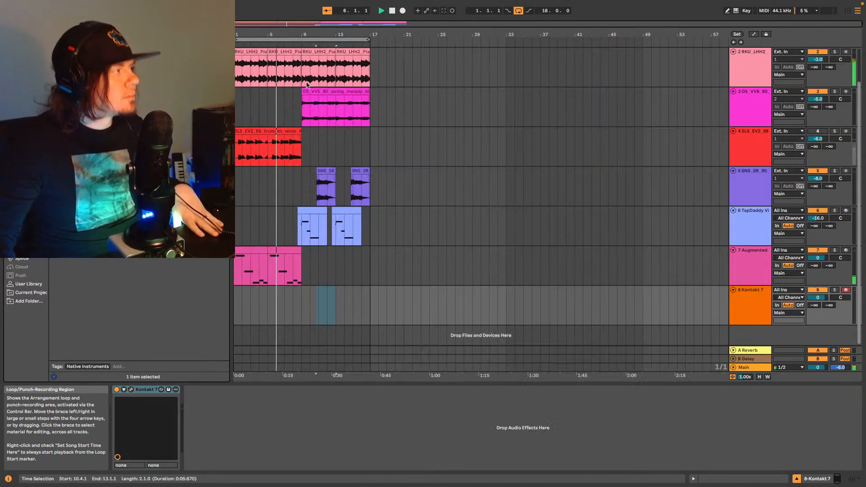
{"action": "left_click", "coordinate": [261, 44]}
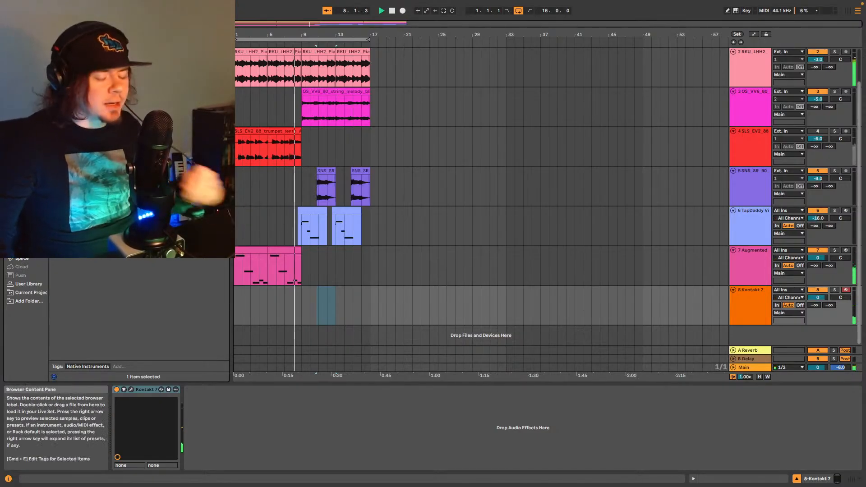
Find Guitar Rig 6 MFX in the browser and add it after Kontakt 7 on track 8.
{"action": "left_click", "coordinate": [103, 81]}
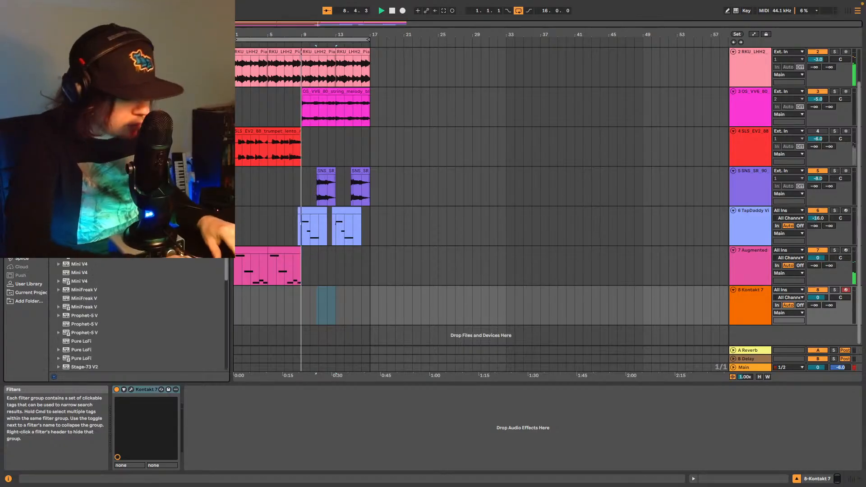
{"action": "left_click", "coordinate": [112, 84]}
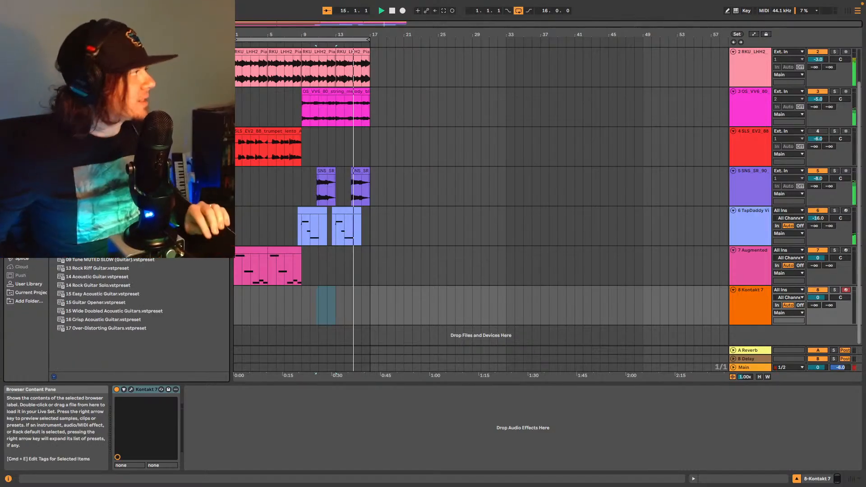
{"action": "left_click_drag", "start_coordinate": [99, 180], "coordinate": [320, 301]}
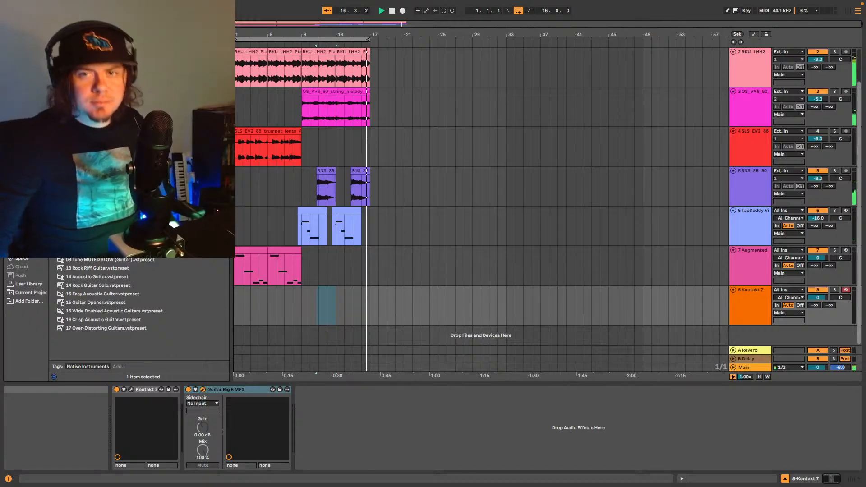
Load the Airverb preset in Guitar Rig 6 MFX and shorten the arrangement loop to 8 bars.
{"action": "left_click_drag", "start_coordinate": [862, 212], "coordinate": [560, 58]}
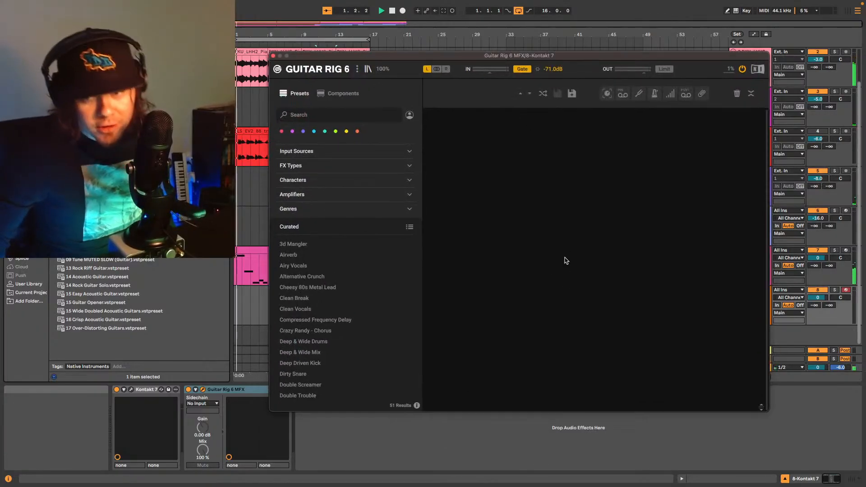
{"action": "left_click", "coordinate": [284, 255]}
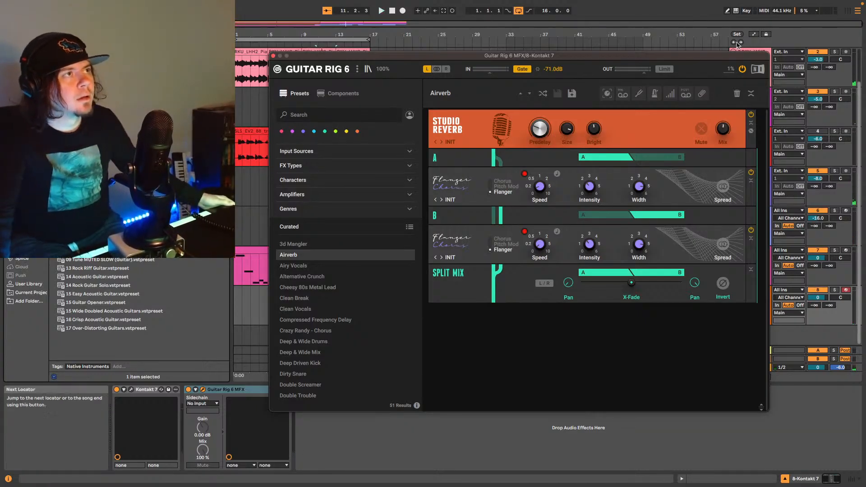
{"action": "left_click", "coordinate": [368, 39]}
{"action": "left_click_drag", "start_coordinate": [368, 38], "coordinate": [329, 39]}
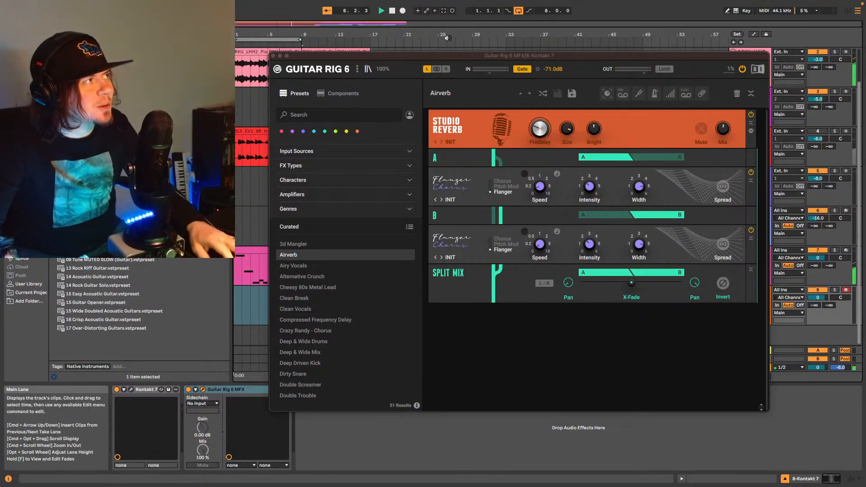
Capture the played MIDI melody into a clip on track 8, close the Guitar Rig window and play the clip back.
{"action": "left_click", "coordinate": [443, 13]}
{"action": "key", "text": "space"}
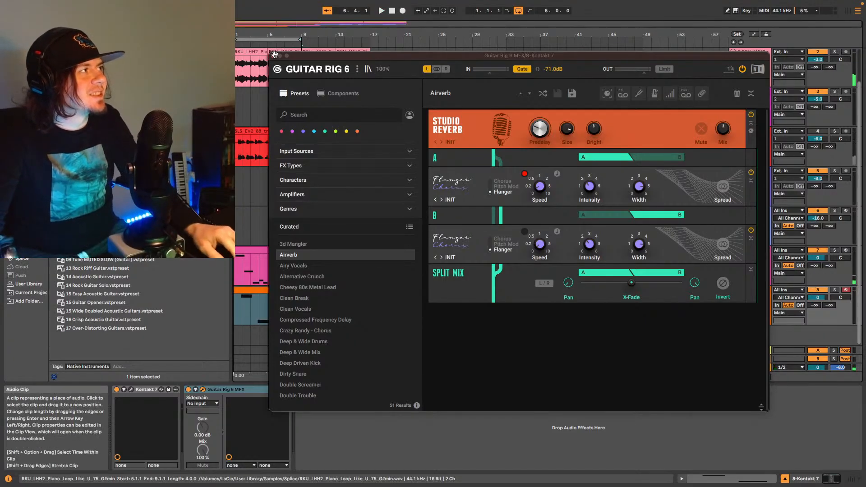
{"action": "left_click", "coordinate": [273, 56]}
{"action": "left_click", "coordinate": [268, 291]}
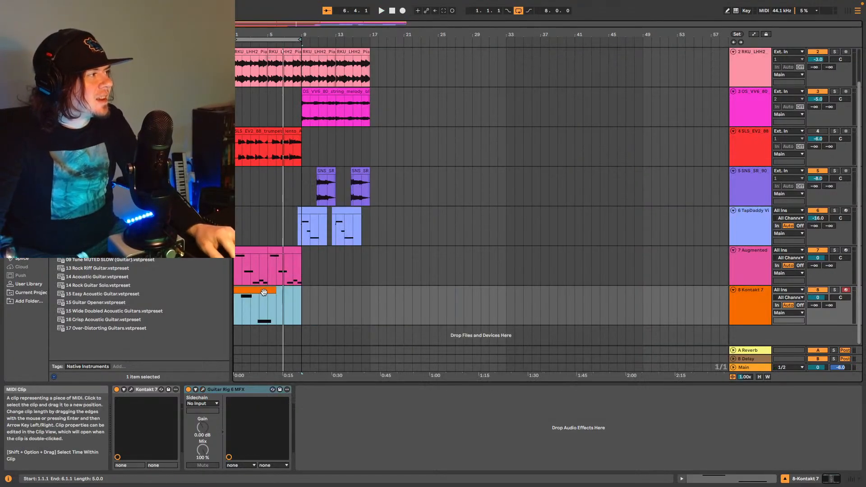
{"action": "key", "text": "space"}
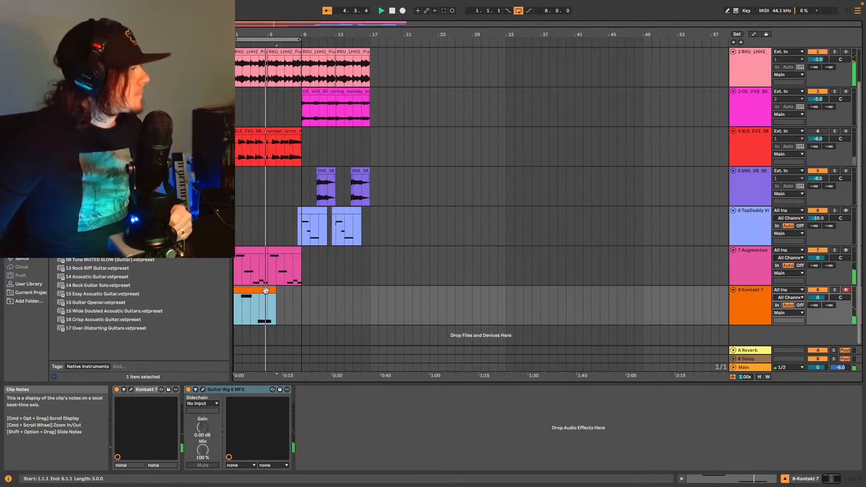
{"action": "key", "text": "space"}
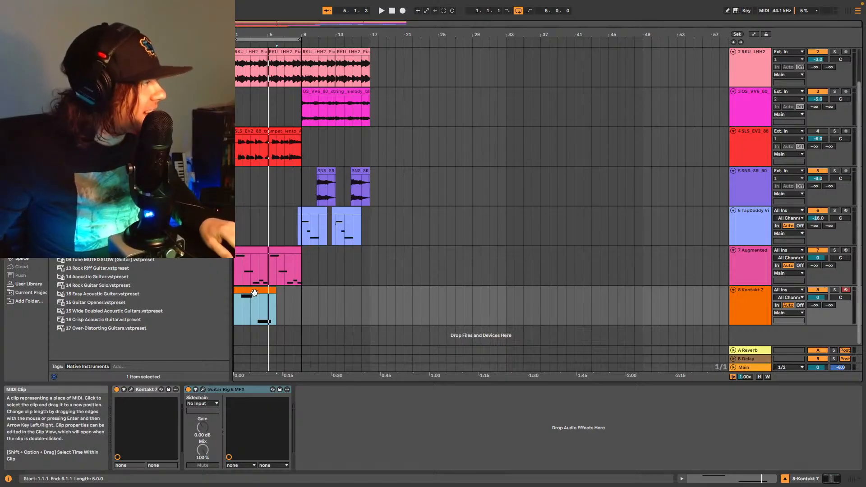
Duplicate the track 8 MIDI clip to start at bar 5, then extend the first clip's end to 5.3.1.
{"action": "key", "text": "super+d"}
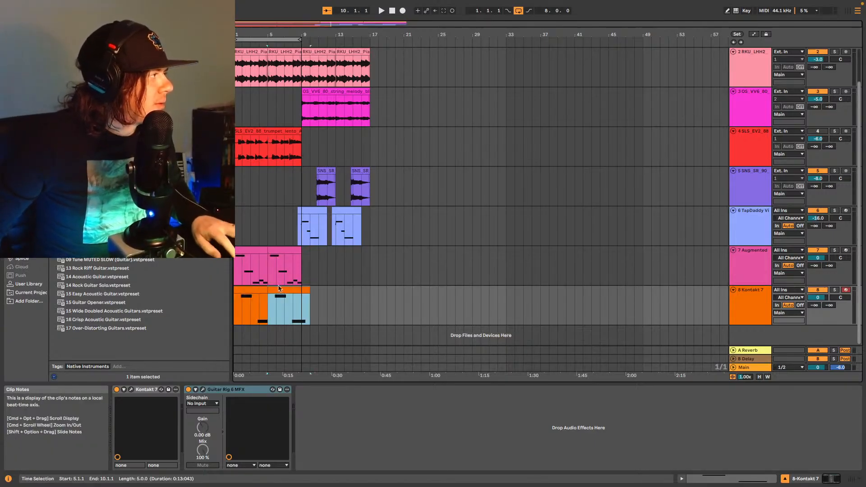
{"action": "left_click_drag", "start_coordinate": [266, 34], "coordinate": [294, 177]}
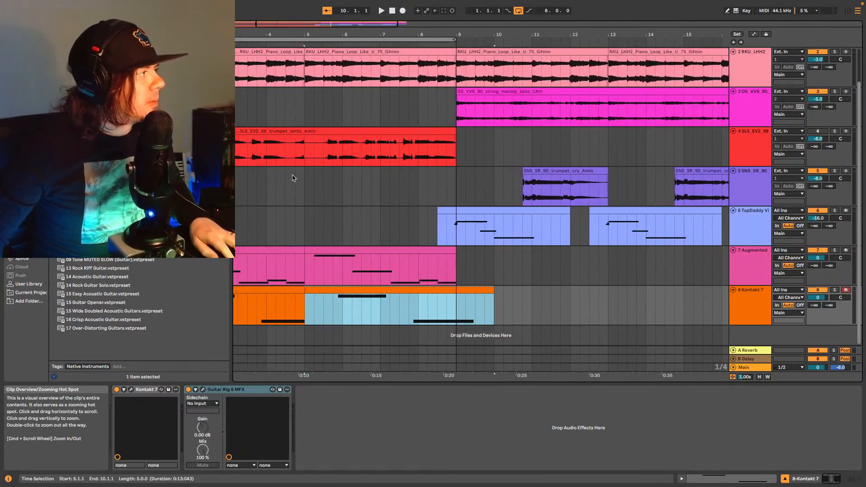
{"action": "left_click_drag", "start_coordinate": [302, 289], "coordinate": [326, 289]}
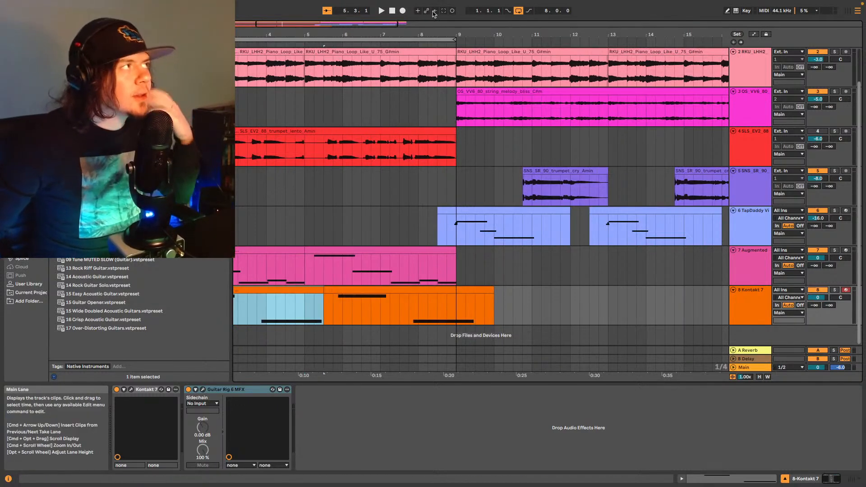
{"action": "left_click_drag", "start_coordinate": [382, 22], "coordinate": [383, 6]}
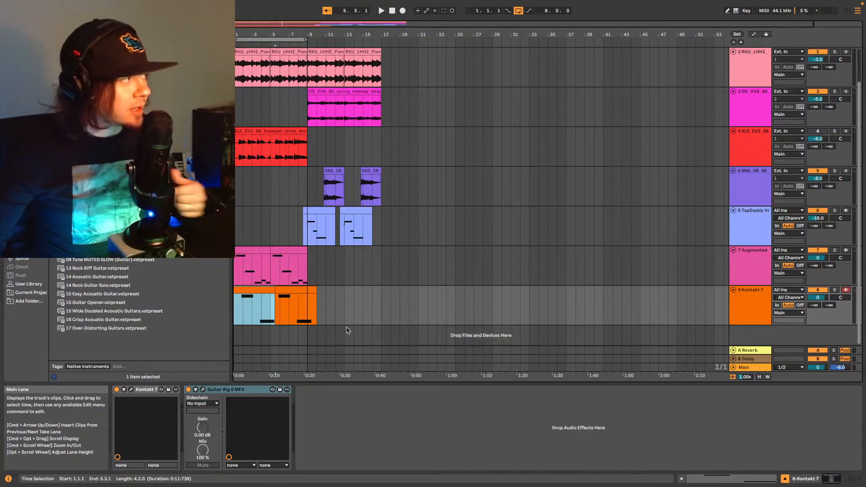
{"action": "left_click_drag", "start_coordinate": [278, 23], "coordinate": [278, 85]}
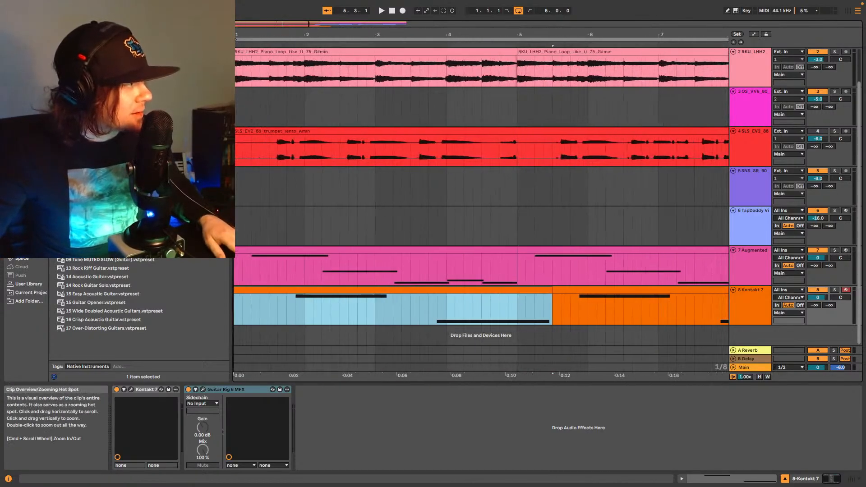
Find the UADx LA-2A Tube Compressor in the browser and add it to track 8 after Guitar Rig 6 MFX.
{"action": "left_click", "coordinate": [295, 305]}
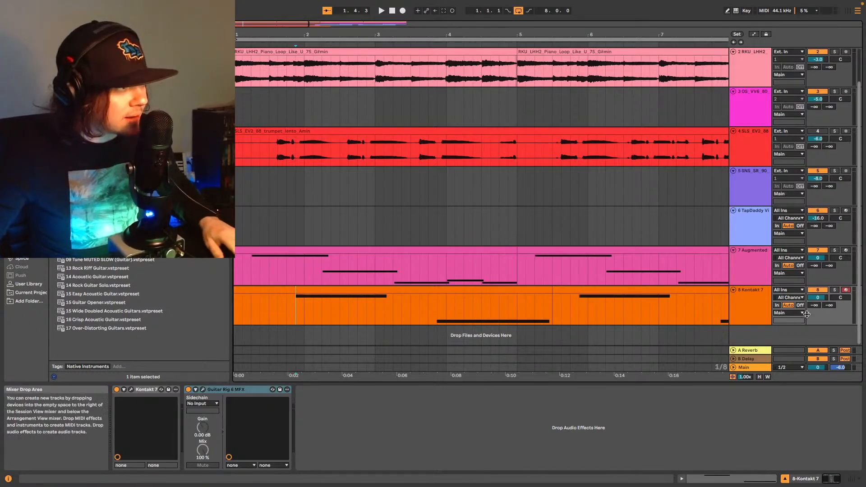
{"action": "left_click", "coordinate": [751, 303]}
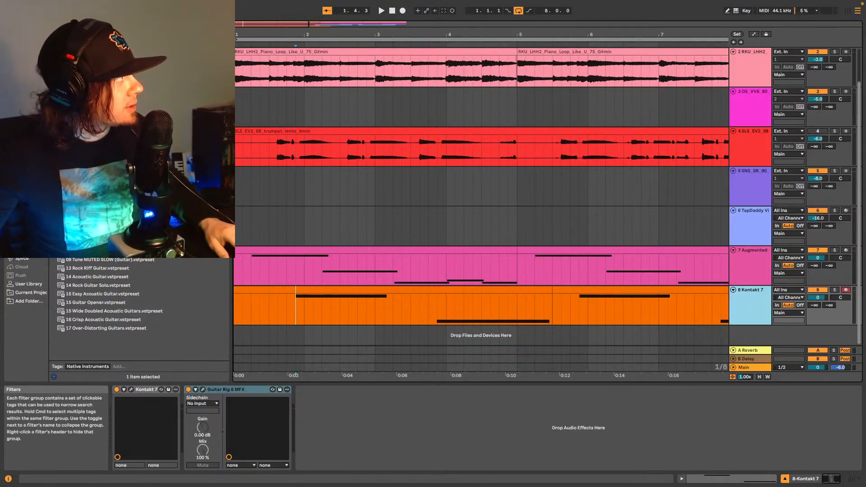
{"action": "left_click", "coordinate": [131, 27]}
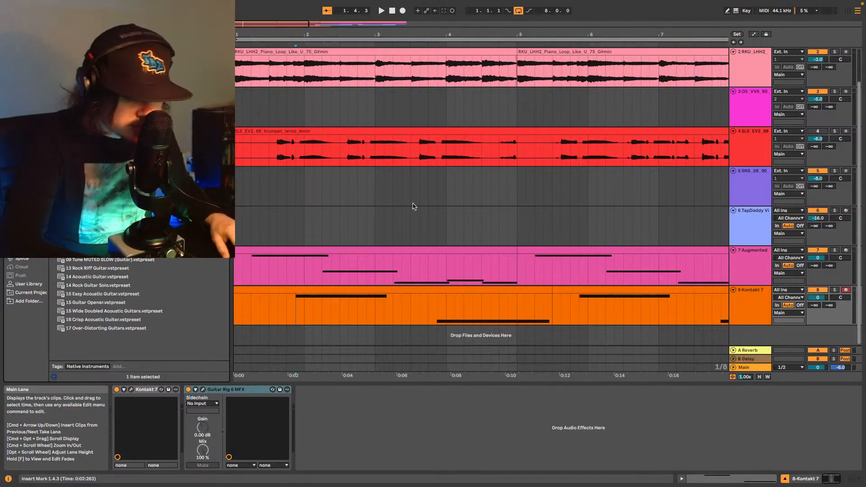
{"action": "key", "text": "BackSpace"}
{"action": "key", "text": "BackSpace"}
{"action": "key", "text": "BackSpace"}
{"action": "key", "text": "BackSpace"}
{"action": "key", "text": "BackSpace"}
{"action": "key", "text": "BackSpace"}
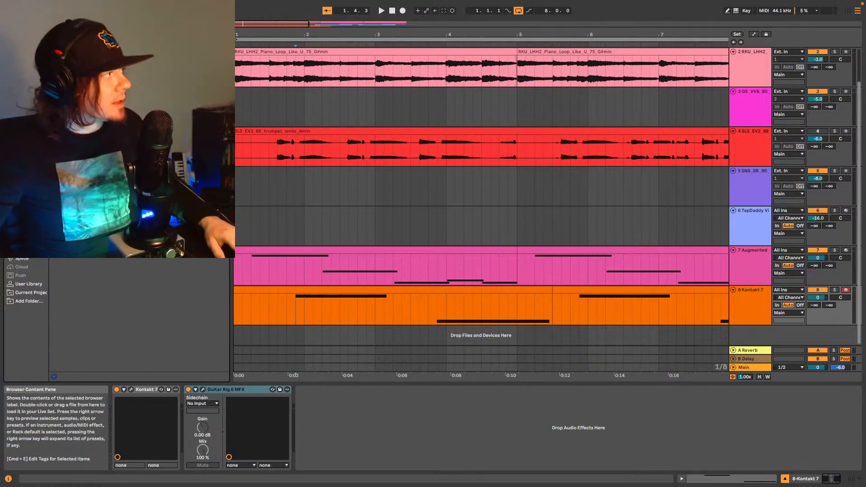
{"action": "left_click_drag", "start_coordinate": [112, 180], "coordinate": [349, 306]}
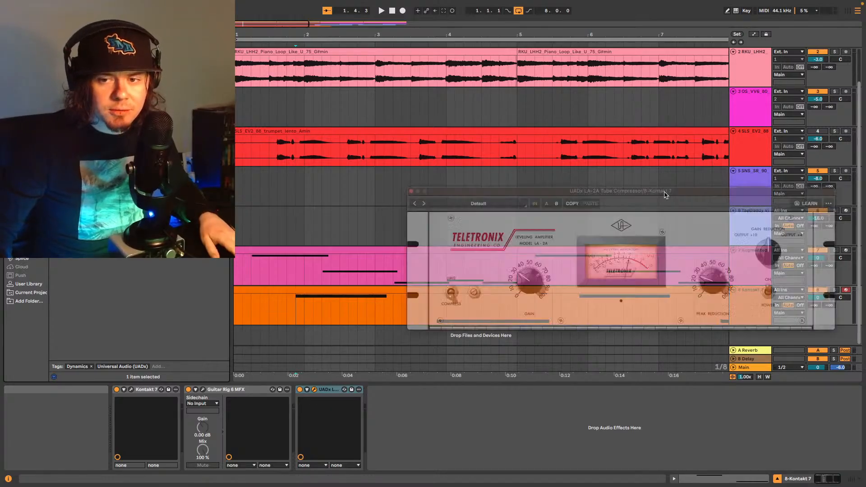
{"action": "left_click_drag", "start_coordinate": [664, 191], "coordinate": [502, 79]}
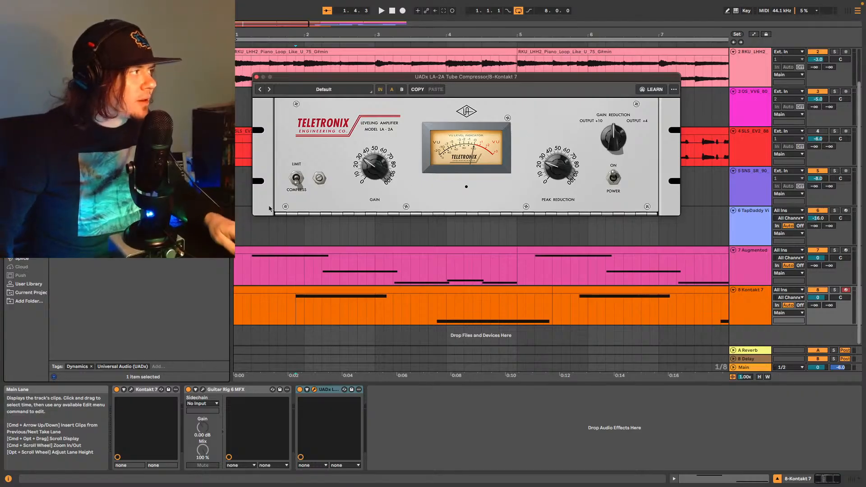
Raise the LA-2A's Peak Reduction and Gain while the loop plays, and close the compressor window.
{"action": "key", "text": "space"}
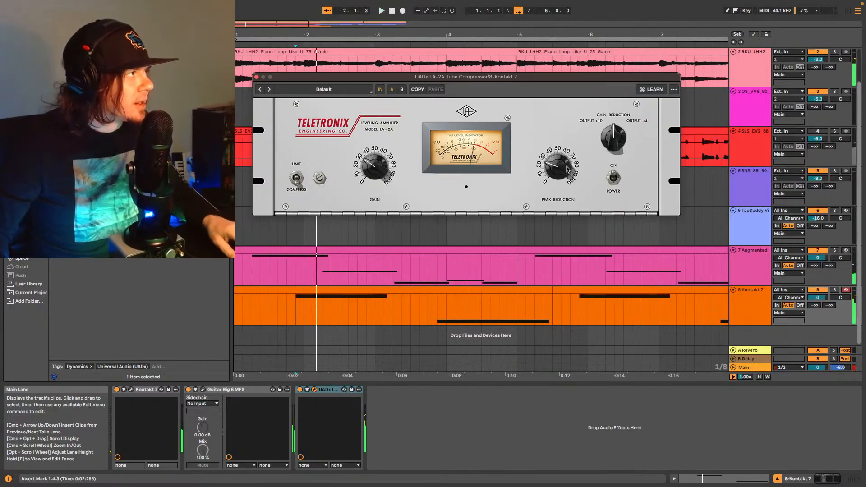
{"action": "left_click_drag", "start_coordinate": [568, 149], "coordinate": [573, 138]}
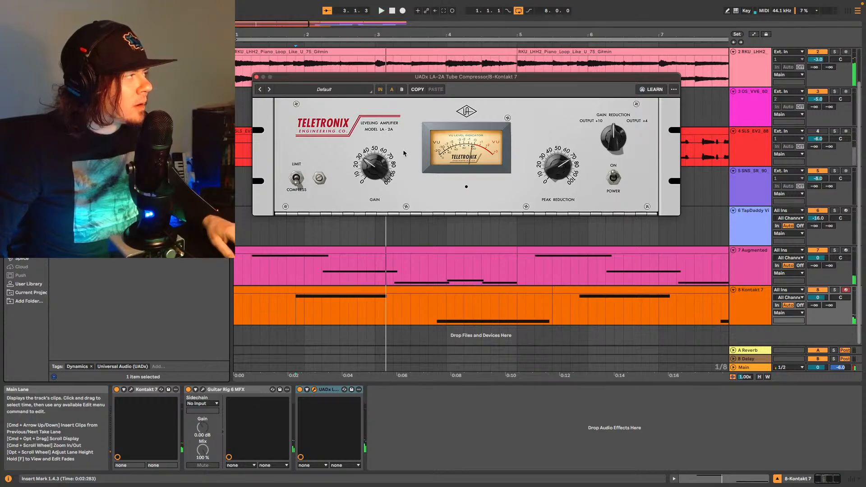
{"action": "left_click", "coordinate": [278, 307]}
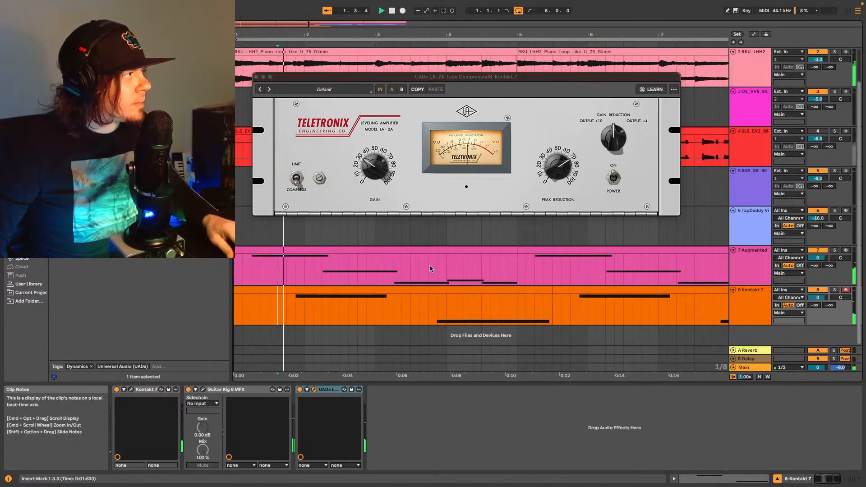
{"action": "left_click_drag", "start_coordinate": [375, 166], "coordinate": [380, 161]}
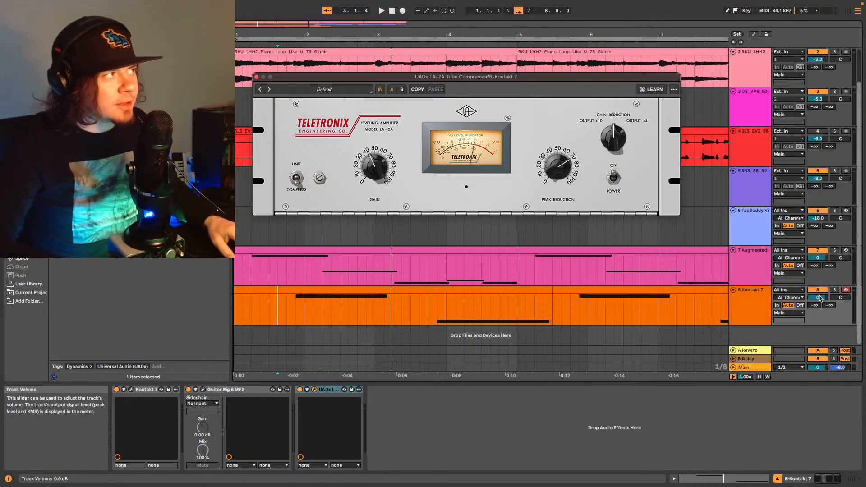
{"action": "key", "text": "space"}
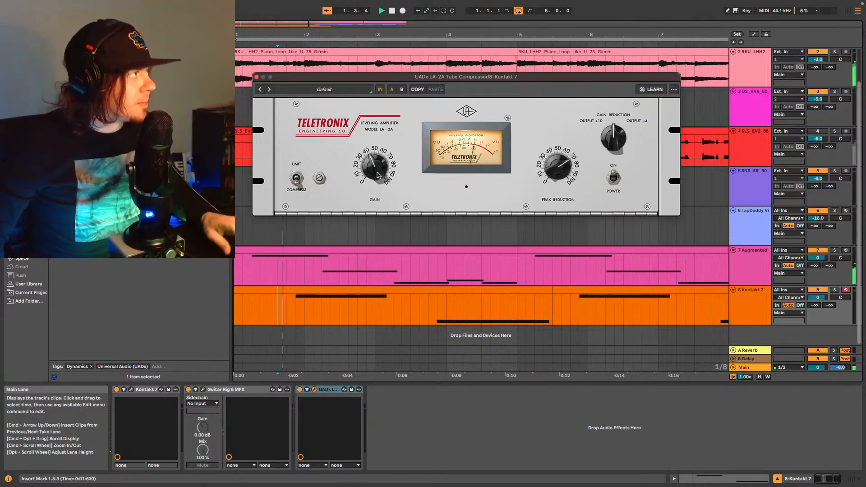
{"action": "left_click_drag", "start_coordinate": [378, 175], "coordinate": [379, 172]}
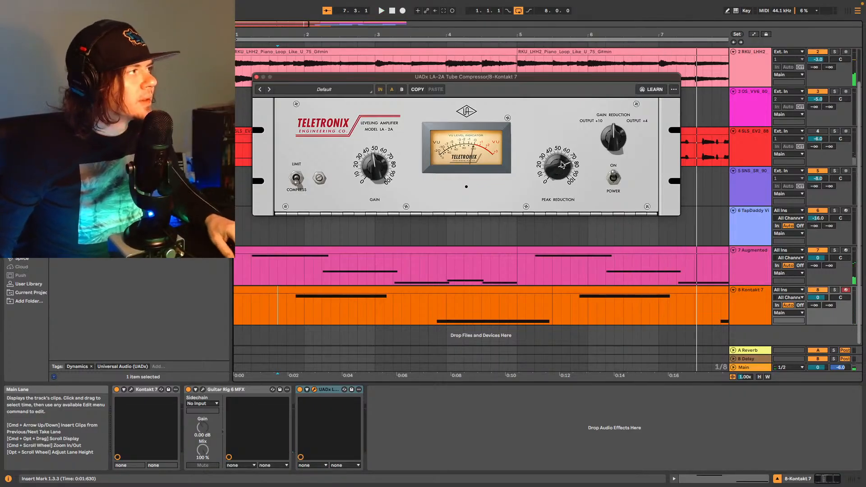
{"action": "key", "text": "space"}
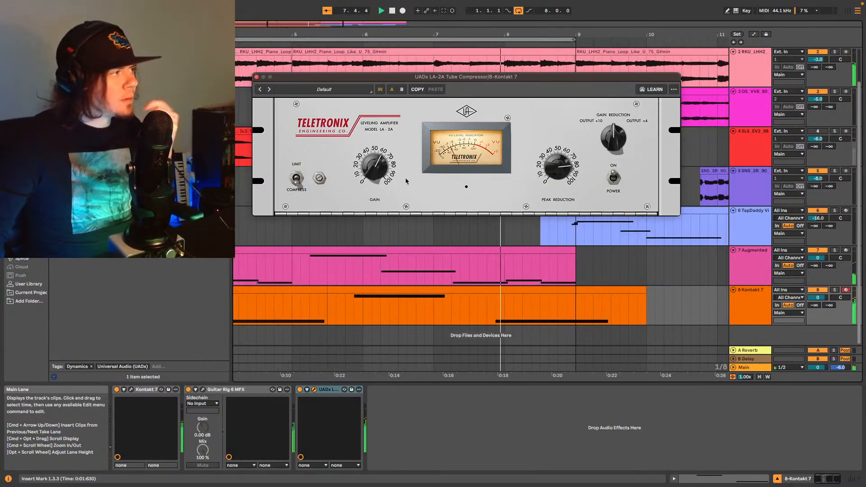
{"action": "left_click", "coordinate": [257, 76]}
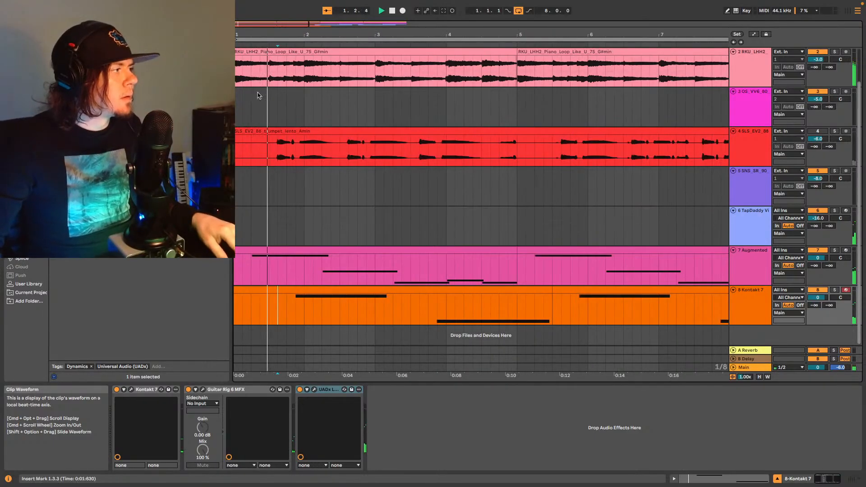
Move the LA-2A compressor ahead of Guitar Rig 6 MFX in the track 8 device chain and play the result.
{"action": "key", "text": "space"}
{"action": "left_click_drag", "start_coordinate": [331, 389], "coordinate": [182, 391]}
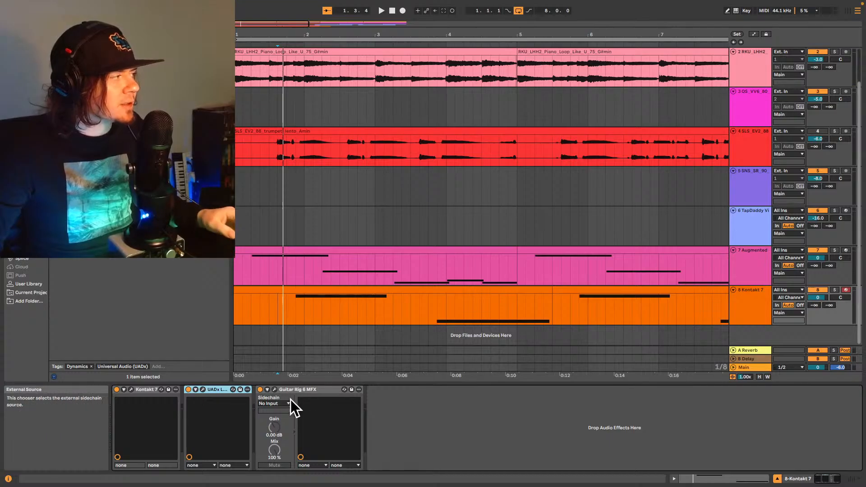
{"action": "key", "text": "space"}
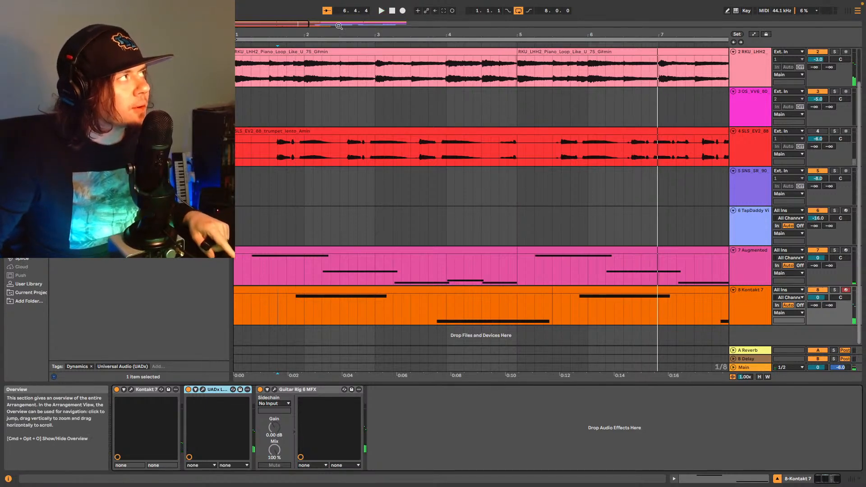
Set the Kontakt 7 track volume to -7.0 dB while listening to the full arrangement.
{"action": "left_click_drag", "start_coordinate": [258, 34], "coordinate": [258, 9]}
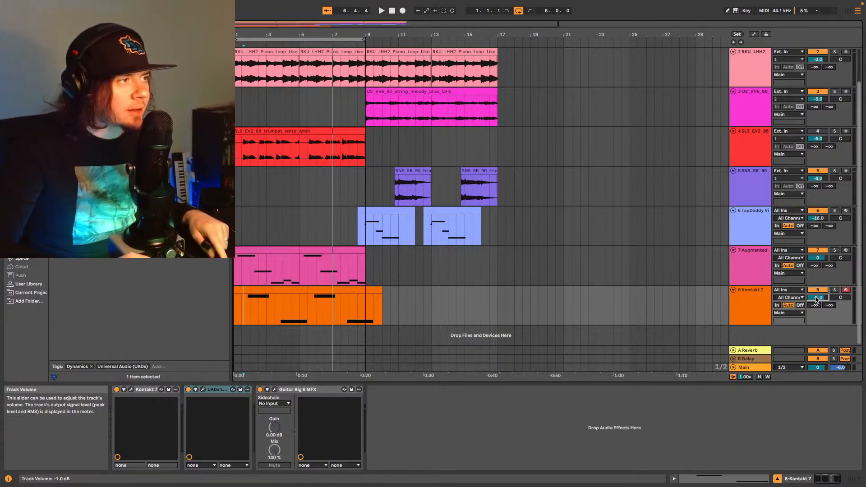
{"action": "key", "text": "space"}
{"action": "scroll", "coordinate": [817, 297], "scroll_direction": "down", "scroll_amount": 1}
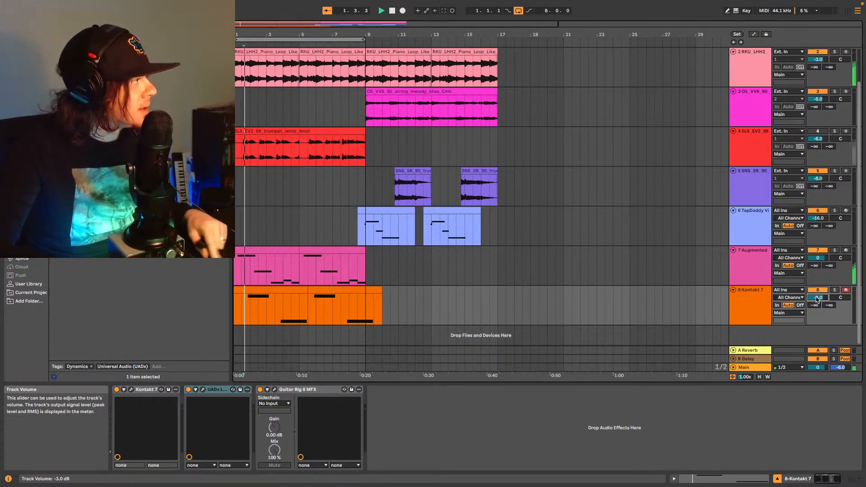
{"action": "scroll", "coordinate": [817, 298], "scroll_direction": "down", "scroll_amount": 2}
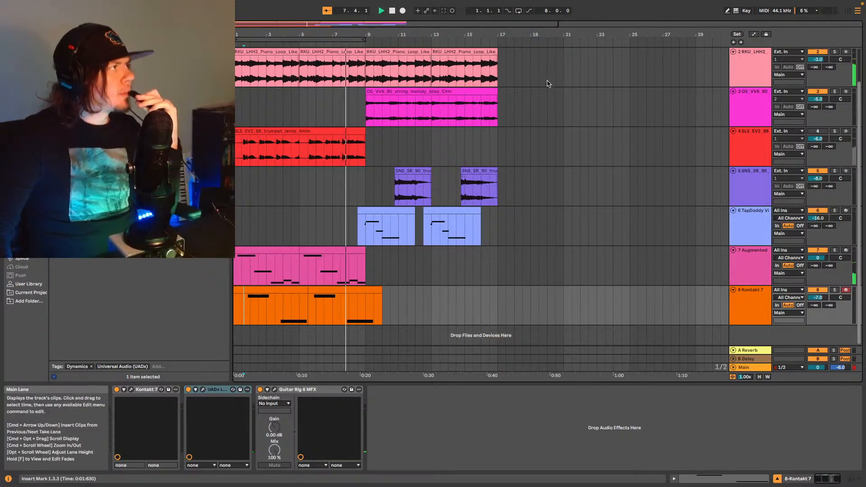
Extend the arrangement loop to 16 bars and enable looping.
{"action": "left_click", "coordinate": [364, 39]}
{"action": "left_click_drag", "start_coordinate": [364, 40], "coordinate": [498, 40]}
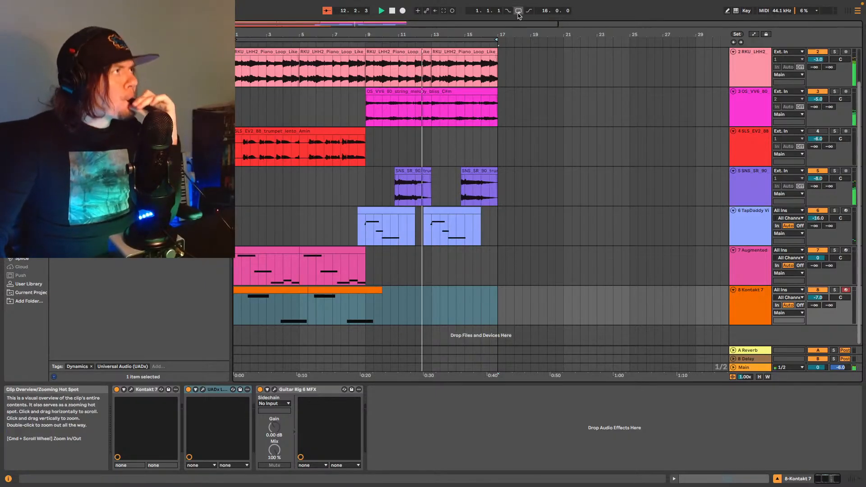
{"action": "left_click", "coordinate": [492, 40]}
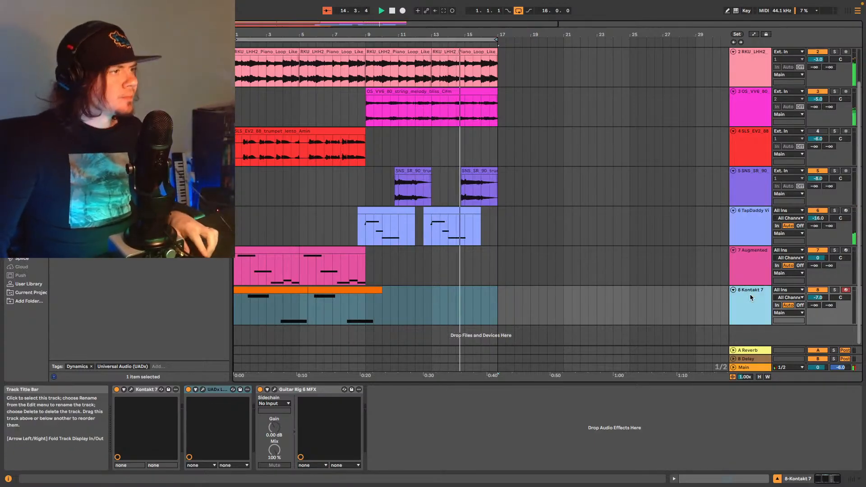
Insert a new empty MIDI track below the Kontakt 7 track.
{"action": "key", "text": "ctrl+shift+t"}
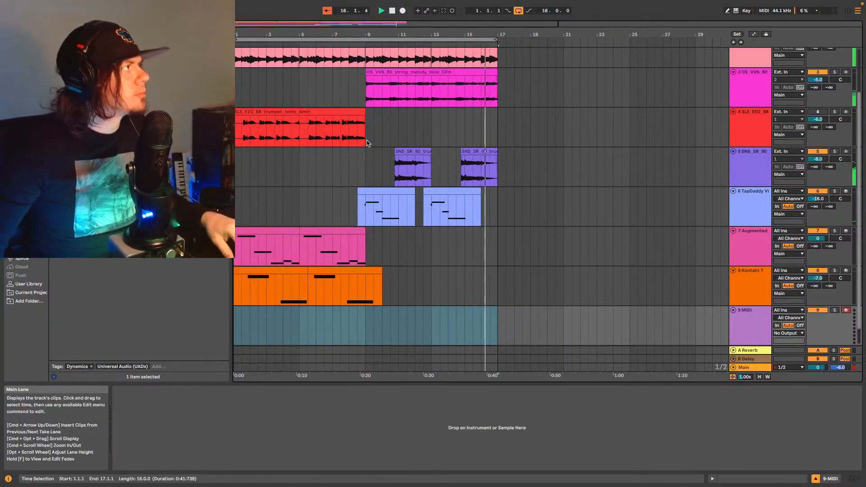
{"action": "left_click_drag", "start_coordinate": [359, 24], "coordinate": [358, 9]}
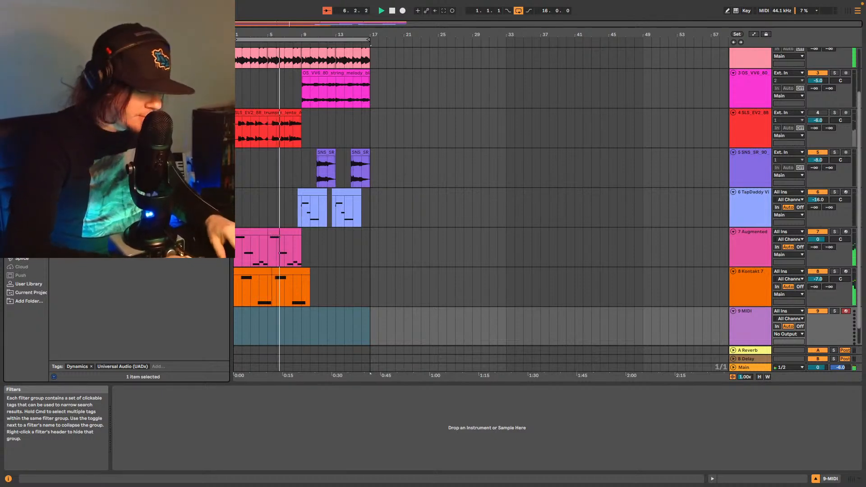
Load the Splice INSTRUMENT plug-in on empty MIDI track 9, deleting the first instance and bringing the plug-in back on the track.
{"action": "key", "text": "super+f"}
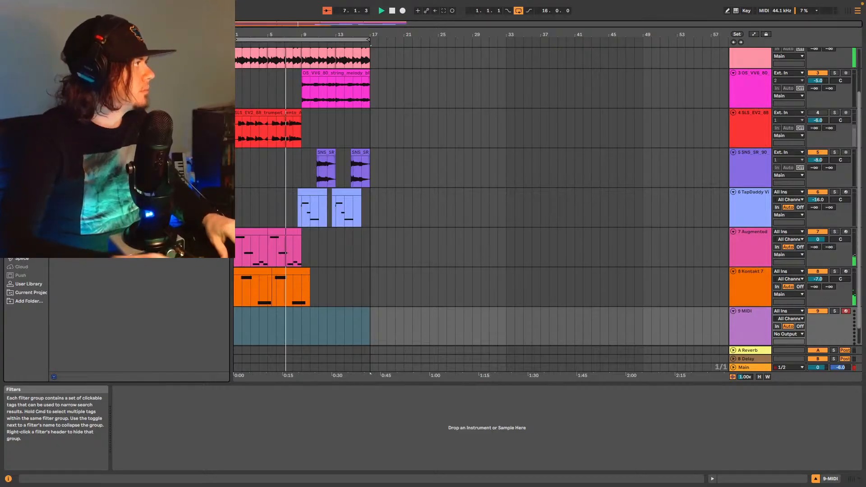
{"action": "left_click", "coordinate": [113, 144]}
{"action": "left_click_drag", "start_coordinate": [113, 144], "coordinate": [282, 321]}
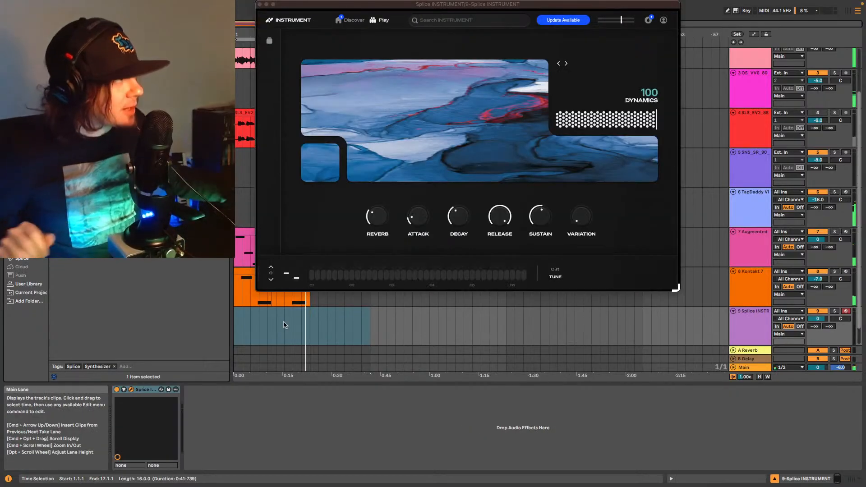
{"action": "left_click", "coordinate": [273, 43]}
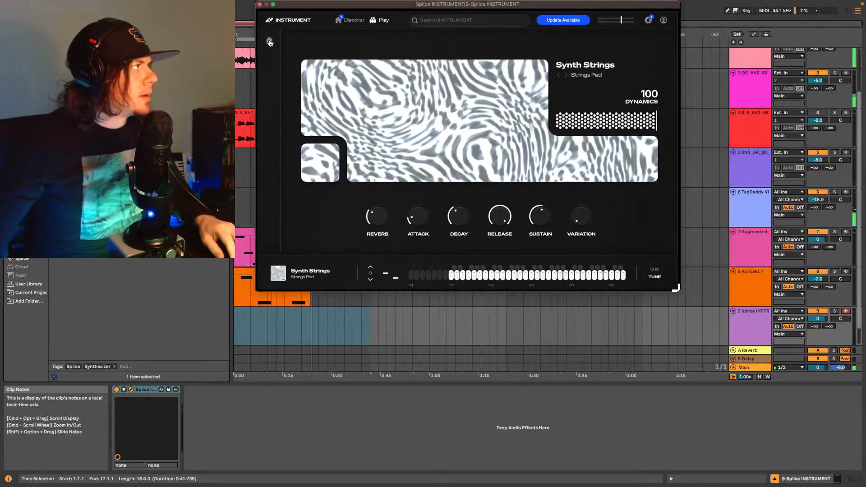
{"action": "left_click", "coordinate": [145, 391]}
{"action": "key", "text": "Delete"}
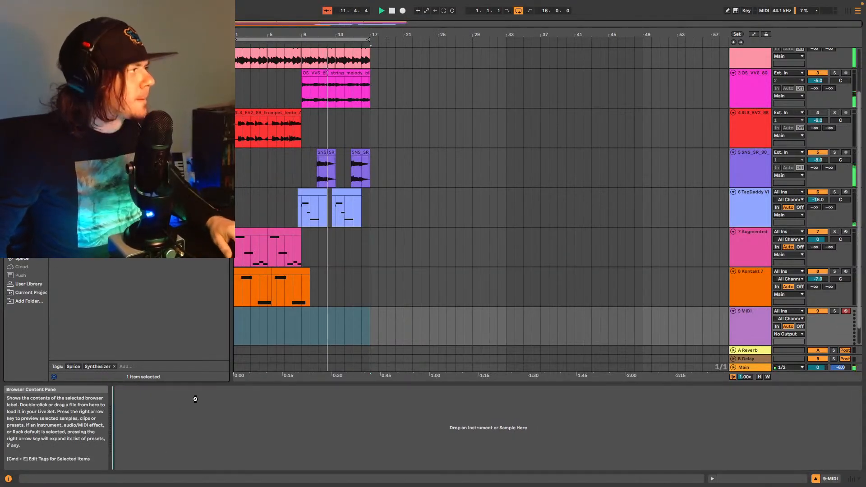
{"action": "key", "text": "super+z"}
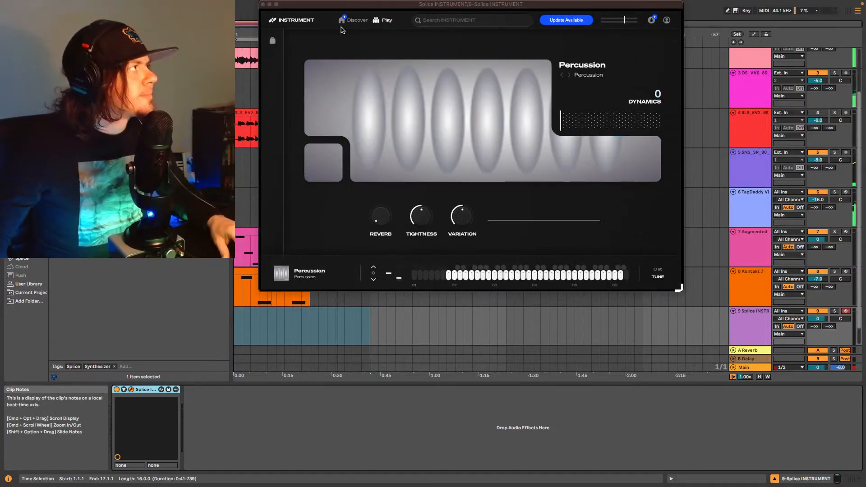
Open the Ambient Guitars pack in the Splice INSTRUMENT library and look through its presets.
{"action": "left_click", "coordinate": [271, 40]}
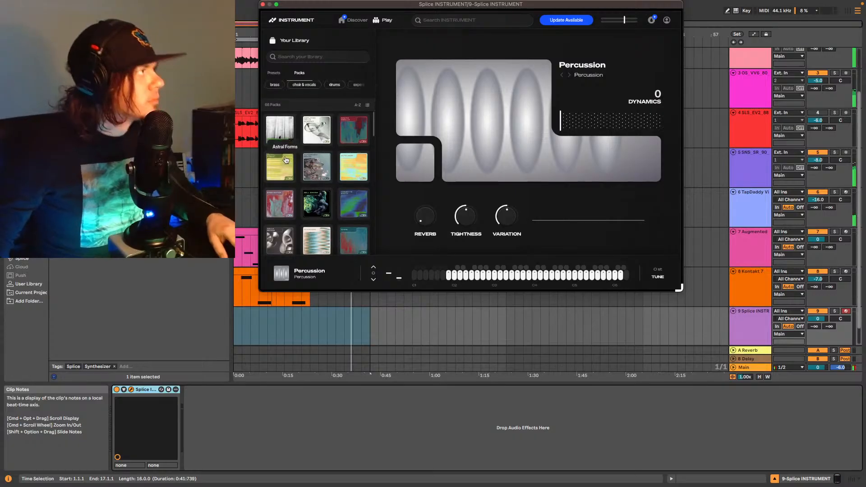
{"action": "left_click", "coordinate": [279, 129]}
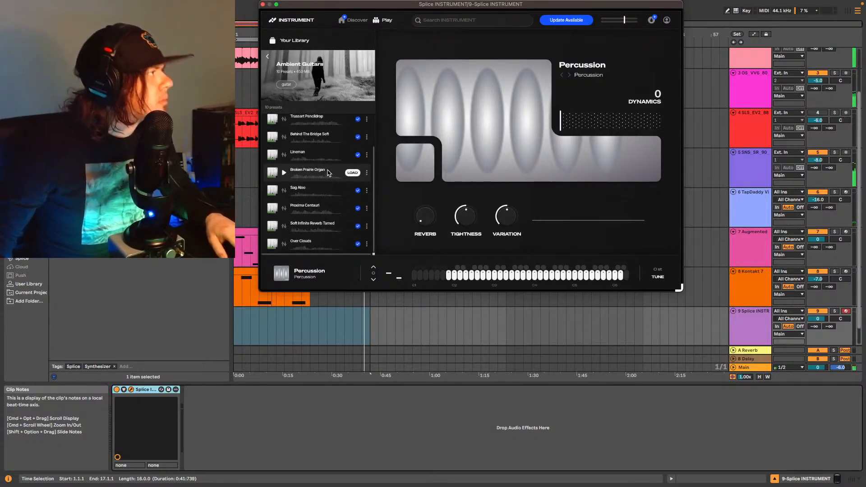
{"action": "scroll", "coordinate": [328, 173], "scroll_direction": "up", "scroll_amount": 3}
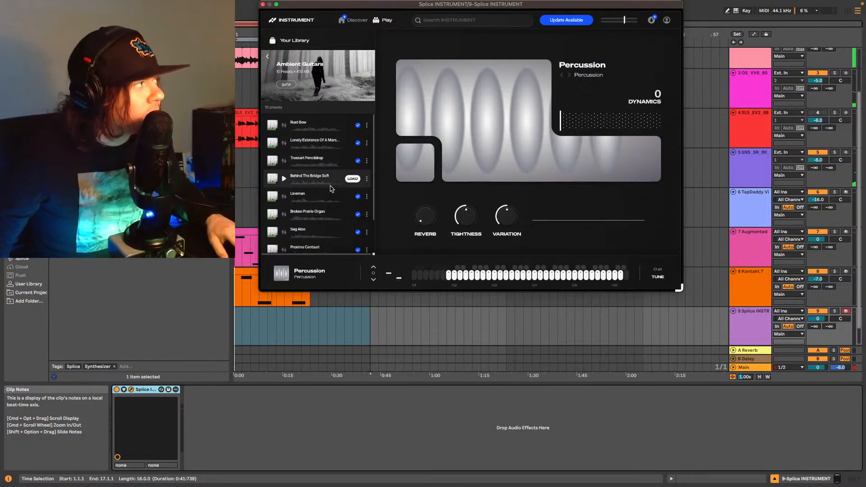
{"action": "scroll", "coordinate": [322, 194], "scroll_direction": "down", "scroll_amount": 3}
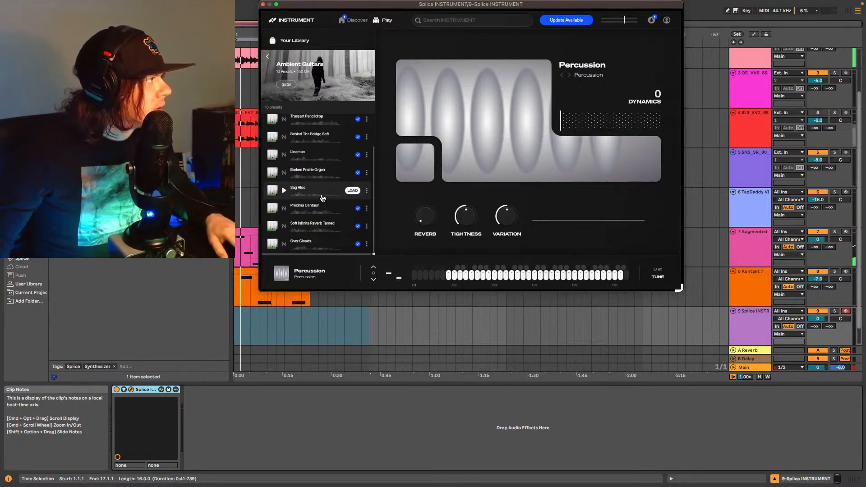
{"action": "scroll", "coordinate": [318, 191], "scroll_direction": "up", "scroll_amount": 1}
{"action": "scroll", "coordinate": [314, 189], "scroll_direction": "up", "scroll_amount": 1}
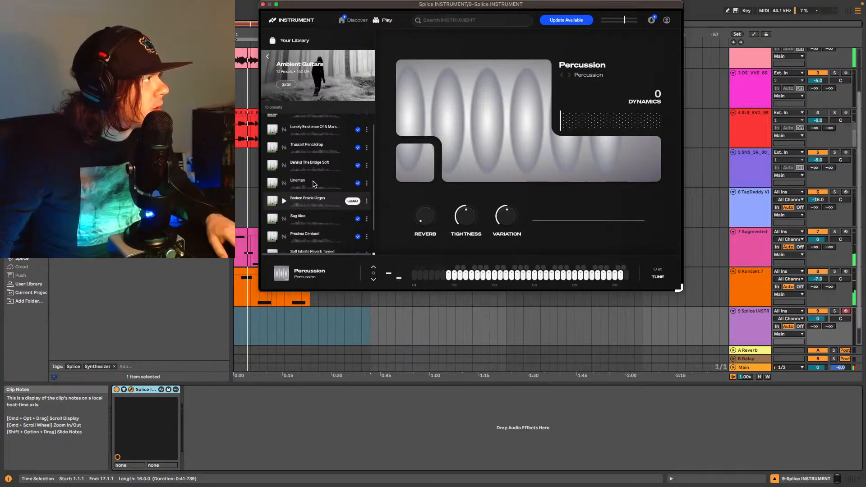
Preview the Lineman and Behind The Bridge Soft presets and load Behind The Bridge Soft on track 9.
{"action": "left_click", "coordinate": [284, 184]}
{"action": "left_click", "coordinate": [284, 168]}
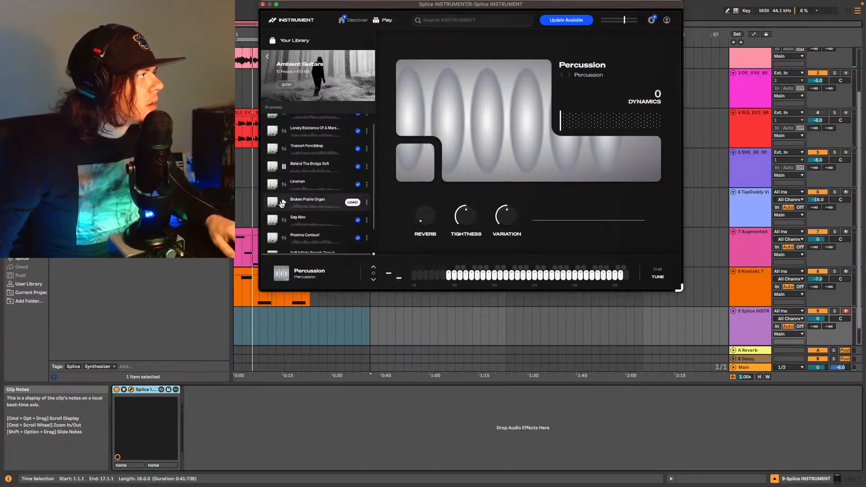
{"action": "left_click", "coordinate": [352, 167]}
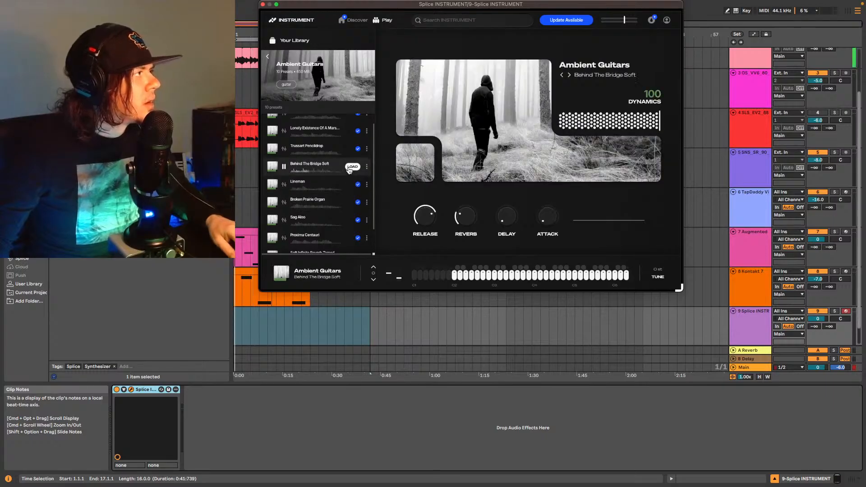
{"action": "left_click", "coordinate": [284, 168]}
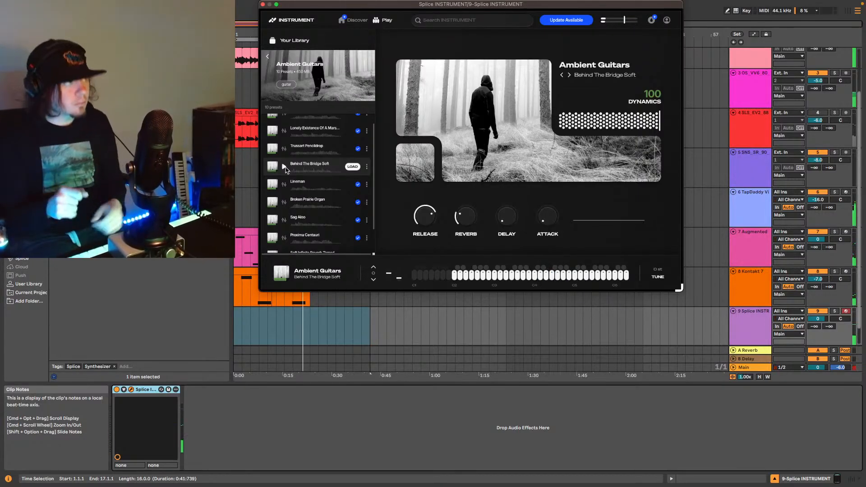
Capture the guitar melody just played as a MIDI clip on track 9 and play it with the arrangement.
{"action": "left_click", "coordinate": [262, 5]}
{"action": "left_click", "coordinate": [443, 12]}
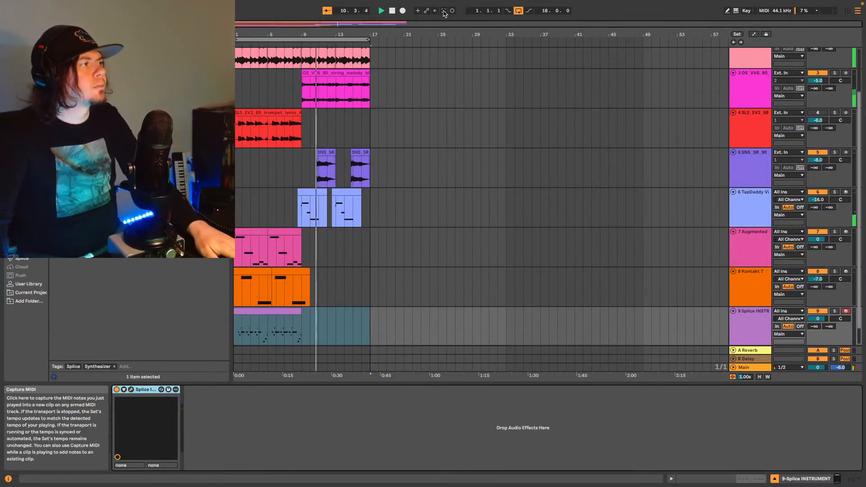
{"action": "key", "text": "space"}
{"action": "key", "text": "space"}
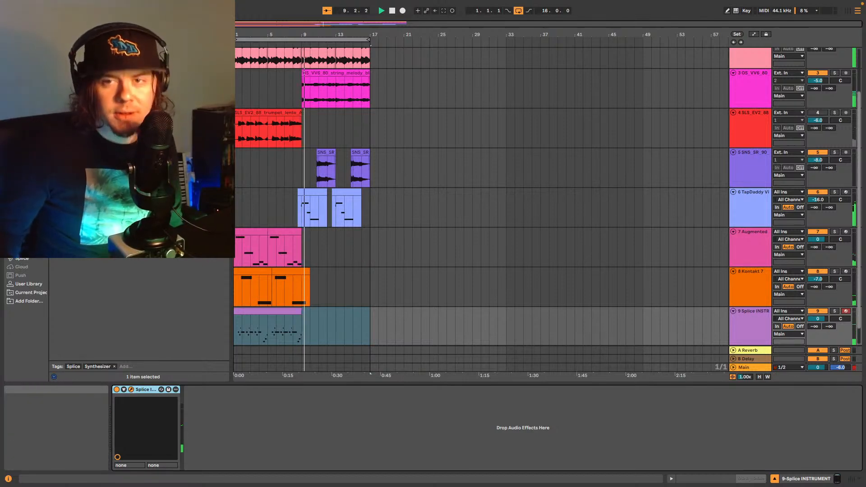
Examine the saved samples in the Splice library and the Instruments categories for additional sounds, with the plug-in window closed.
{"action": "left_click_drag", "start_coordinate": [271, 486], "coordinate": [553, 91]}
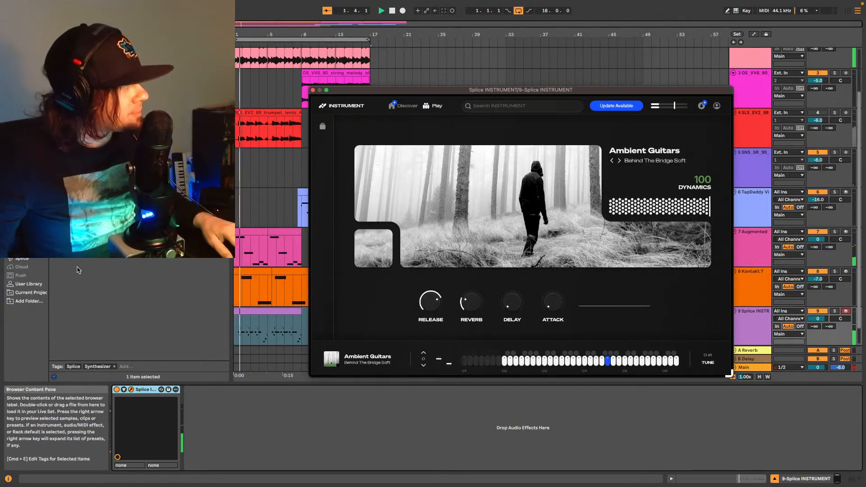
{"action": "left_click", "coordinate": [30, 261]}
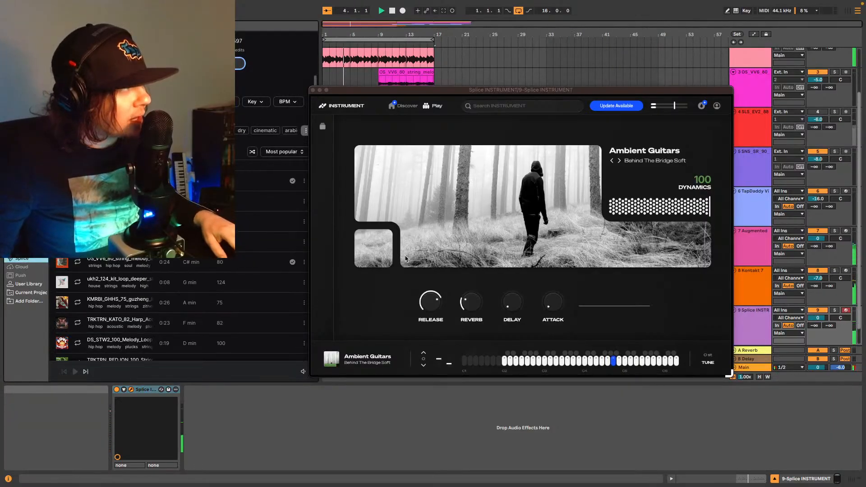
{"action": "left_click", "coordinate": [312, 90]}
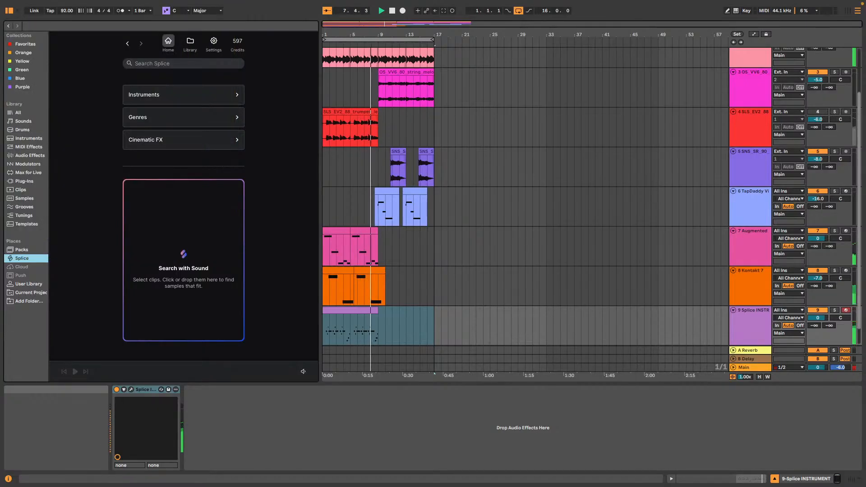
{"action": "left_click", "coordinate": [190, 43]}
{"action": "scroll", "coordinate": [193, 276], "scroll_direction": "down", "scroll_amount": 5}
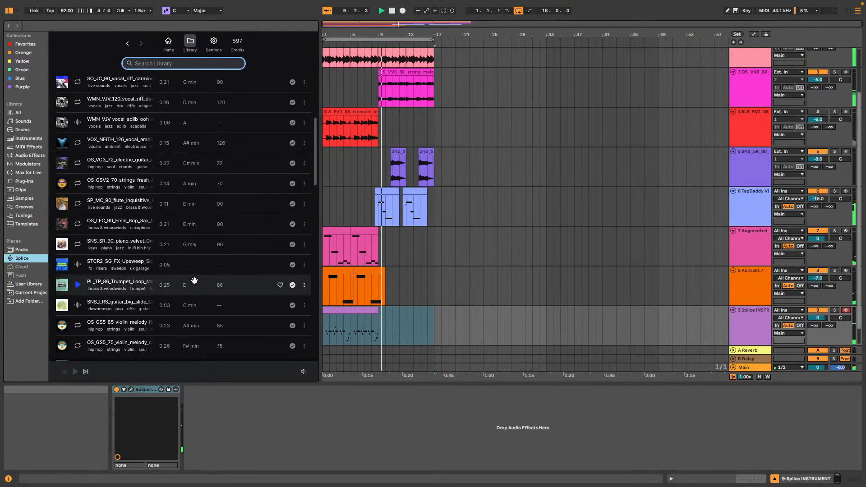
{"action": "scroll", "coordinate": [190, 270], "scroll_direction": "up", "scroll_amount": 5}
{"action": "left_click", "coordinate": [190, 63]}
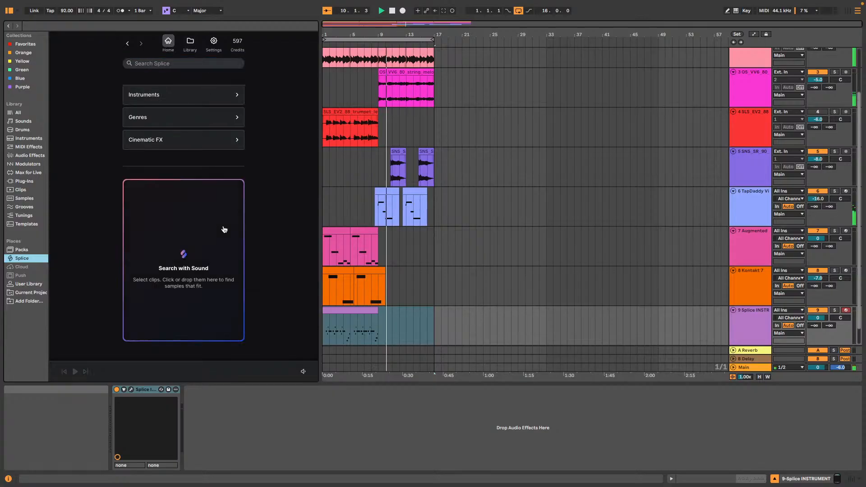
{"action": "left_click", "coordinate": [201, 90]}
{"action": "scroll", "coordinate": [216, 226], "scroll_direction": "down", "scroll_amount": 10}
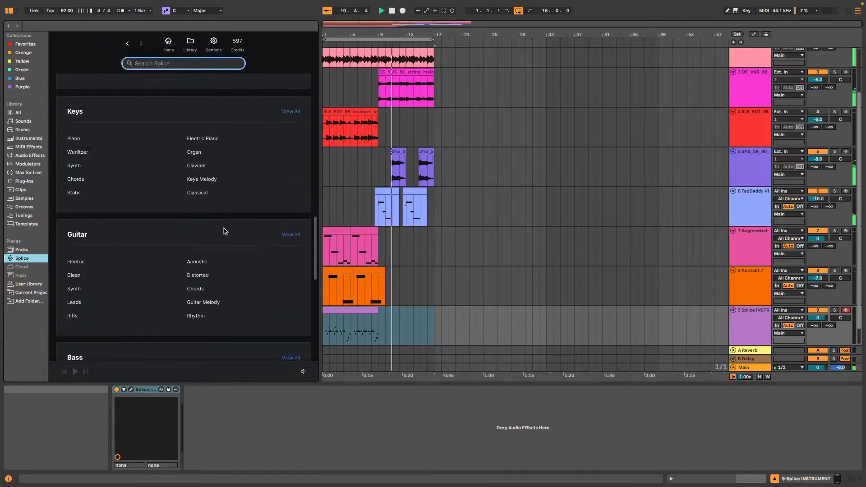
{"action": "scroll", "coordinate": [212, 203], "scroll_direction": "up", "scroll_amount": 8}
{"action": "scroll", "coordinate": [196, 136], "scroll_direction": "up", "scroll_amount": 5}
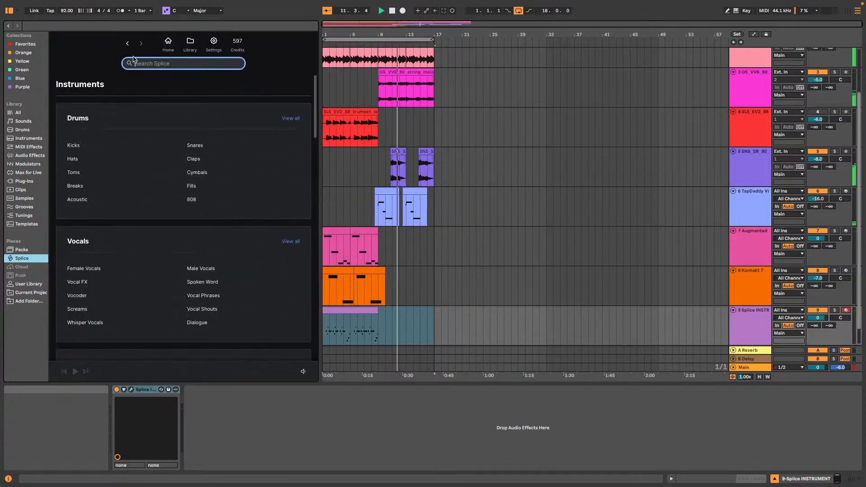
{"action": "left_click", "coordinate": [127, 43]}
{"action": "left_click", "coordinate": [523, 425]}
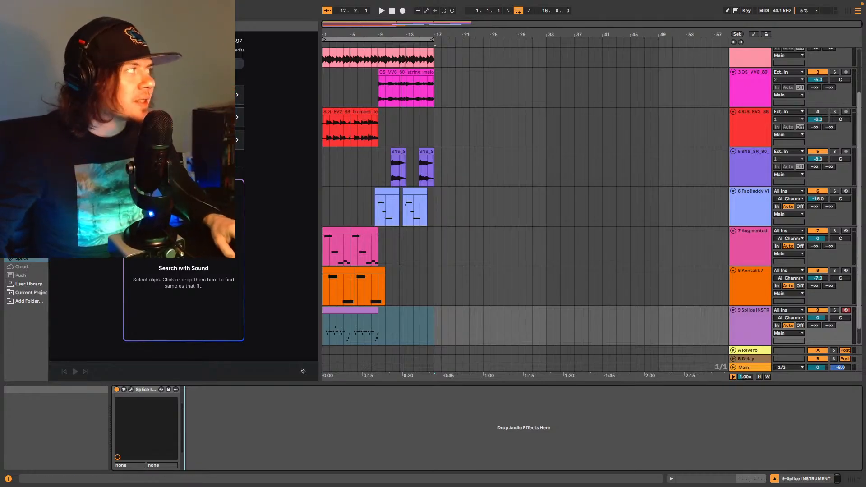
Leave the Splice browser and listen to the captured guitar part on track 9 together with the arrangement.
{"action": "left_click", "coordinate": [26, 152]}
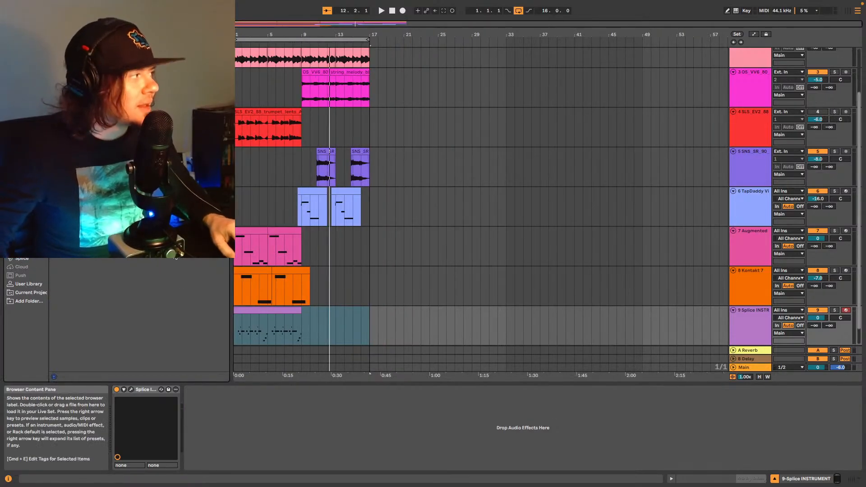
{"action": "left_click", "coordinate": [237, 329]}
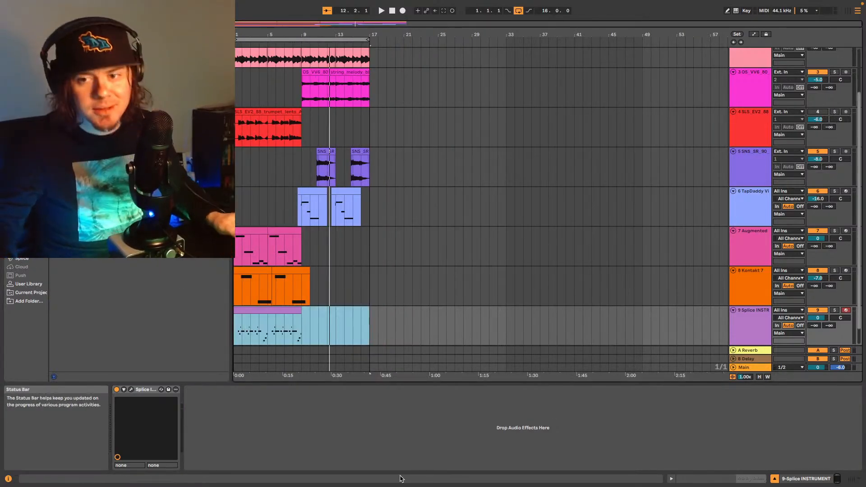
{"action": "key", "text": "space"}
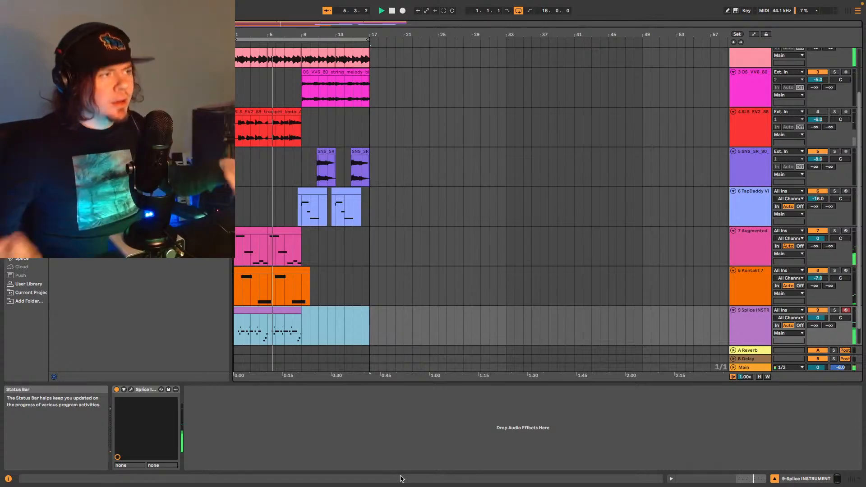
{"action": "left_click", "coordinate": [740, 321]}
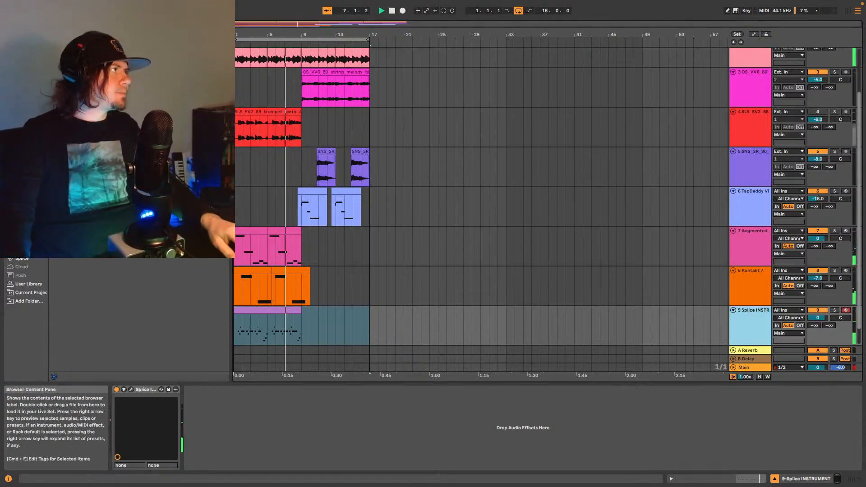
{"action": "key", "text": "space"}
Find the OTT multiband compressor and add it after Splice INSTRUMENT on track 9.
{"action": "left_click", "coordinate": [104, 26]}
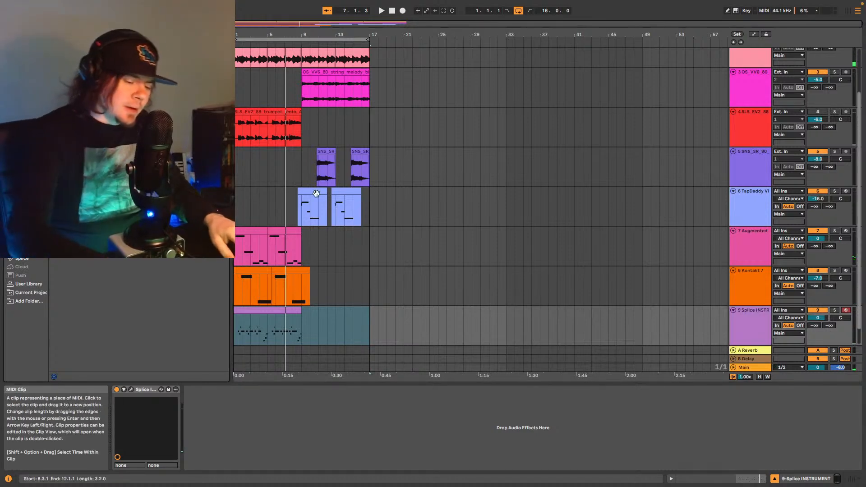
{"action": "key", "text": "BackSpace"}
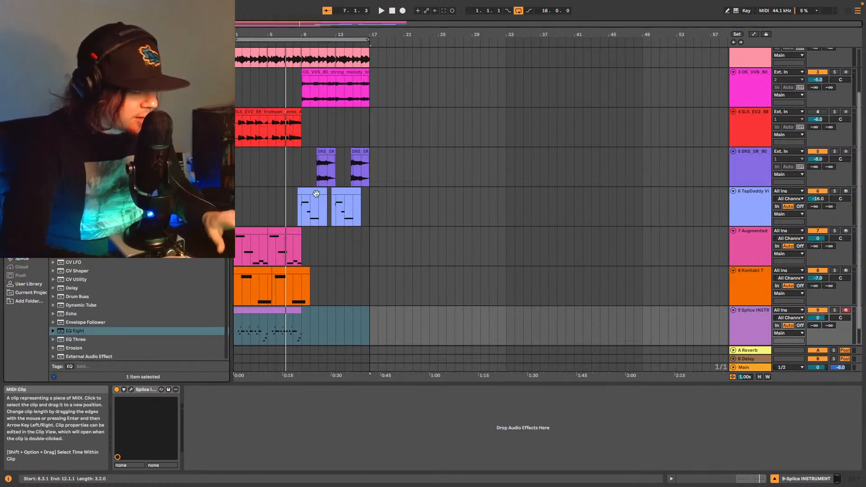
{"action": "type", "text": "s"}
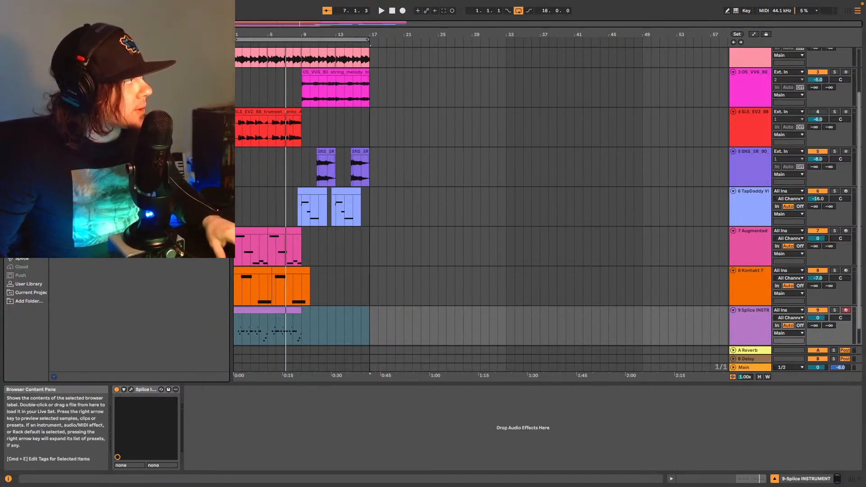
{"action": "left_click_drag", "start_coordinate": [239, 271], "coordinate": [280, 325]}
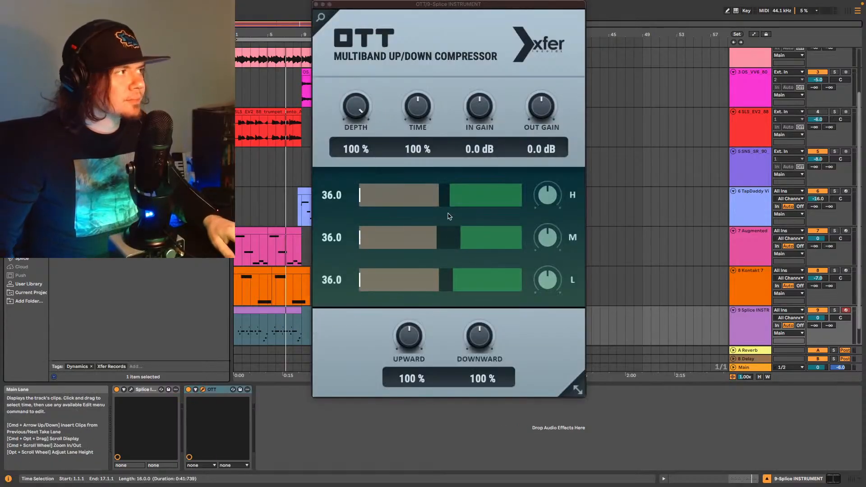
Try OTT with upward compression at 0% and depth at 42% on track 9, and remove the effect.
{"action": "left_click_drag", "start_coordinate": [408, 336], "coordinate": [406, 377]}
{"action": "left_click_drag", "start_coordinate": [355, 108], "coordinate": [355, 132]}
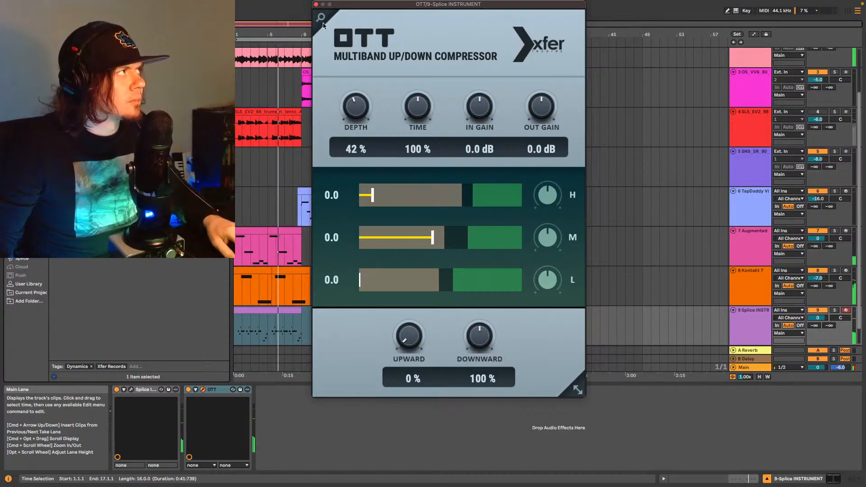
{"action": "left_click", "coordinate": [316, 5]}
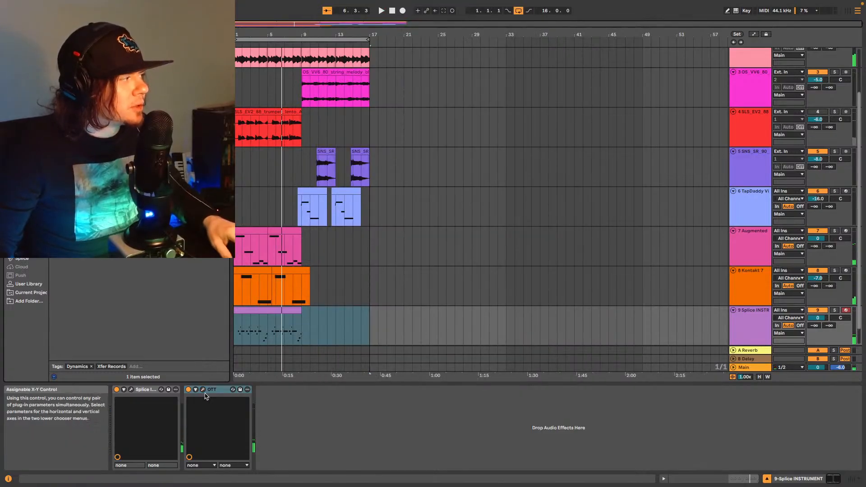
{"action": "key", "text": "Delete"}
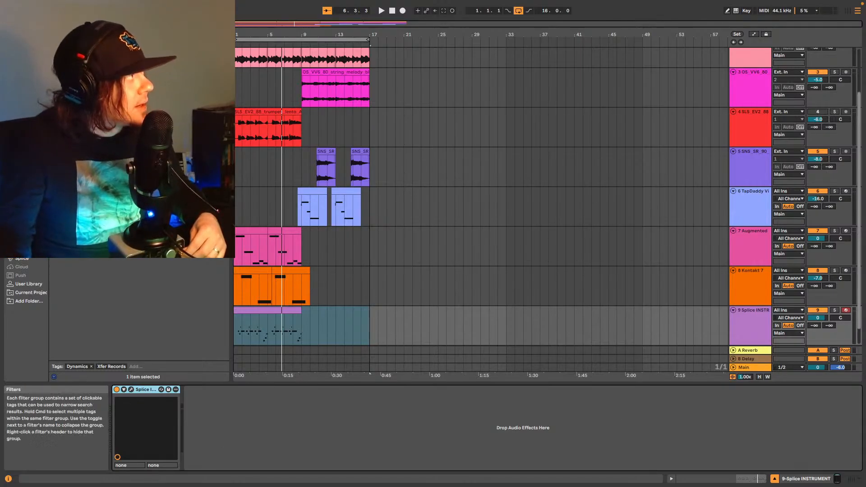
Find the OTT multiband preset among the audio effects and add it after Splice INSTRUMENT on track 9, with the arrangement playing.
{"action": "left_click", "coordinate": [104, 144]}
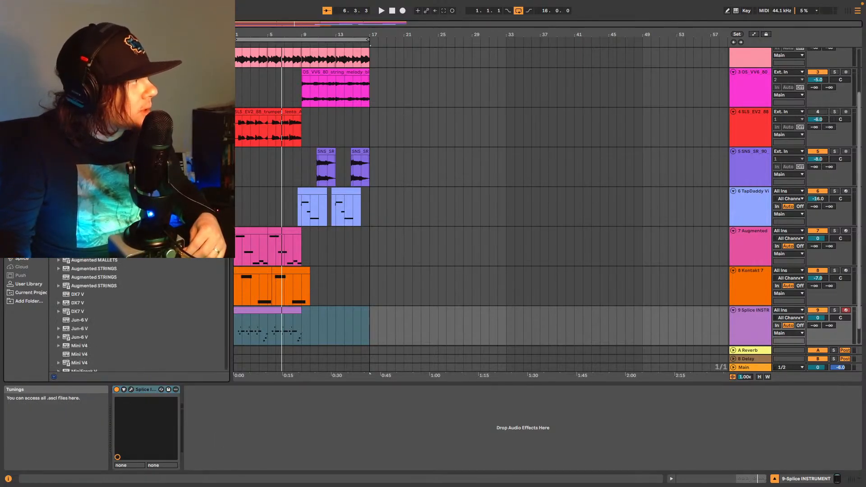
{"action": "scroll", "coordinate": [100, 281], "scroll_direction": "down", "scroll_amount": 1}
{"action": "scroll", "coordinate": [98, 280], "scroll_direction": "down", "scroll_amount": 10}
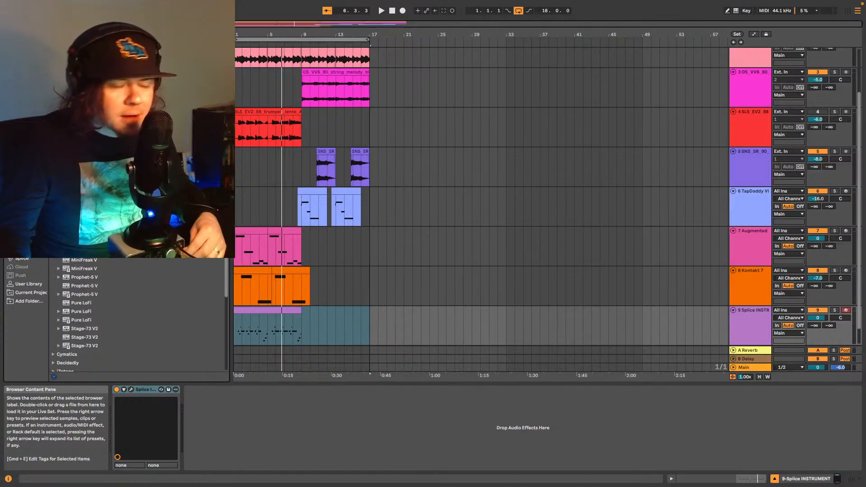
{"action": "left_click", "coordinate": [235, 334]}
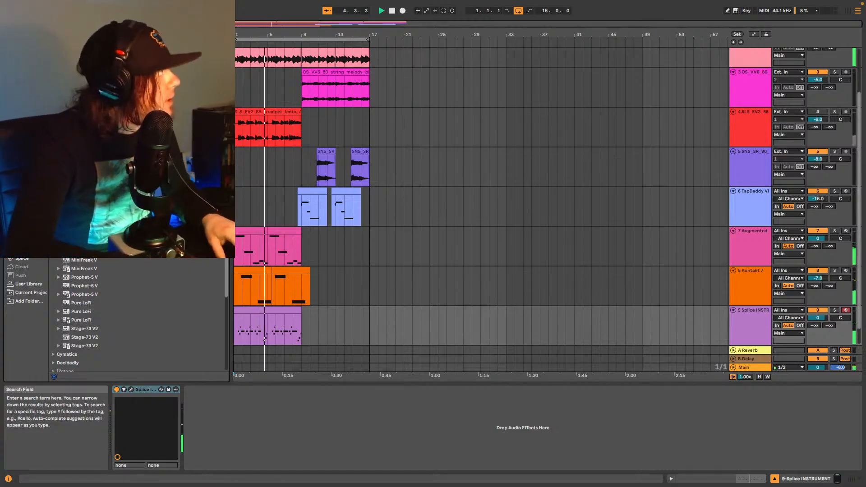
{"action": "type", "text": "serum"}
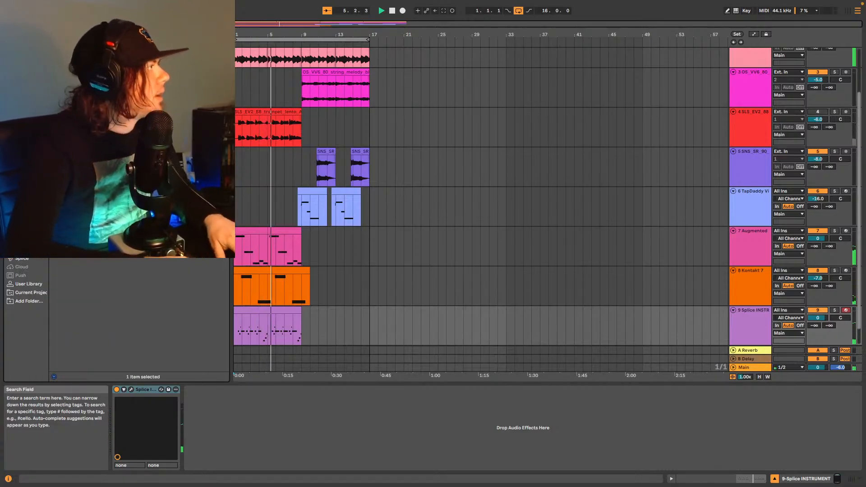
{"action": "left_click", "coordinate": [28, 151]}
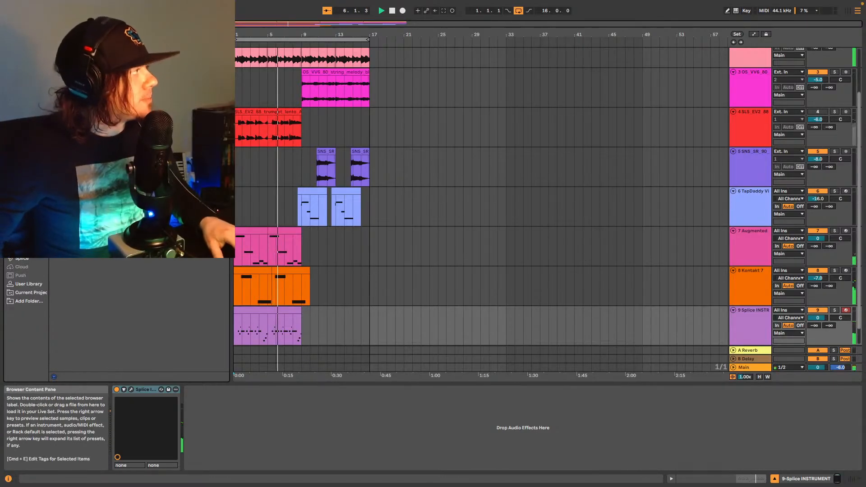
{"action": "left_click_drag", "start_coordinate": [113, 72], "coordinate": [235, 423]}
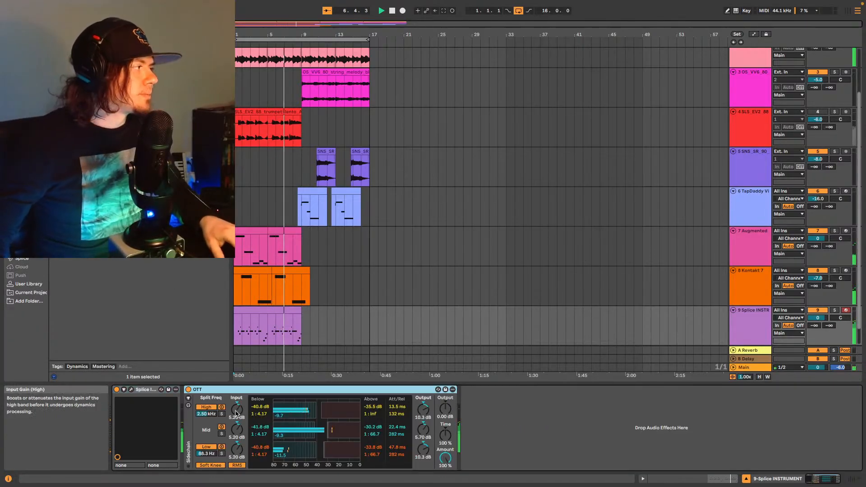
Try the OTT preset at 36% amount on track 9 during playback, and delete the device.
{"action": "mouse_move", "coordinate": [438, 458]}
{"action": "left_mouse_down"}
{"action": "mouse_move", "coordinate": [438, 477]}
{"action": "mouse_move", "coordinate": [445, 457]}
{"action": "left_mouse_up"}
{"action": "key", "text": "space"}
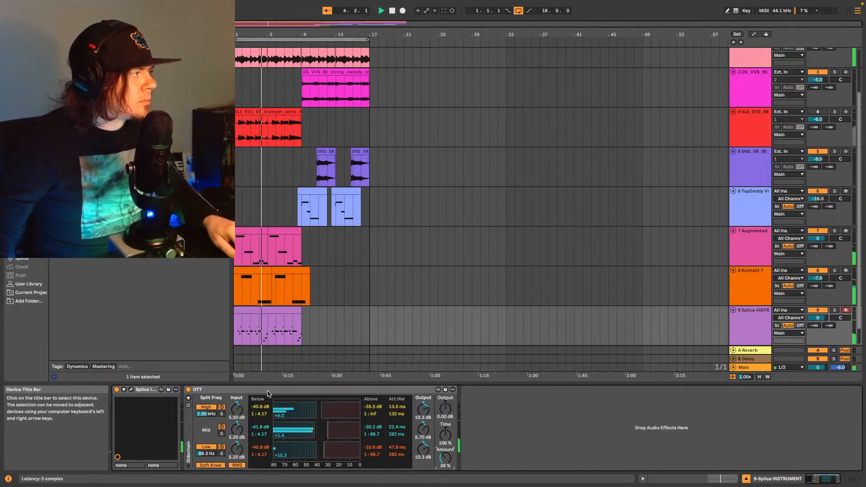
{"action": "left_click", "coordinate": [337, 388]}
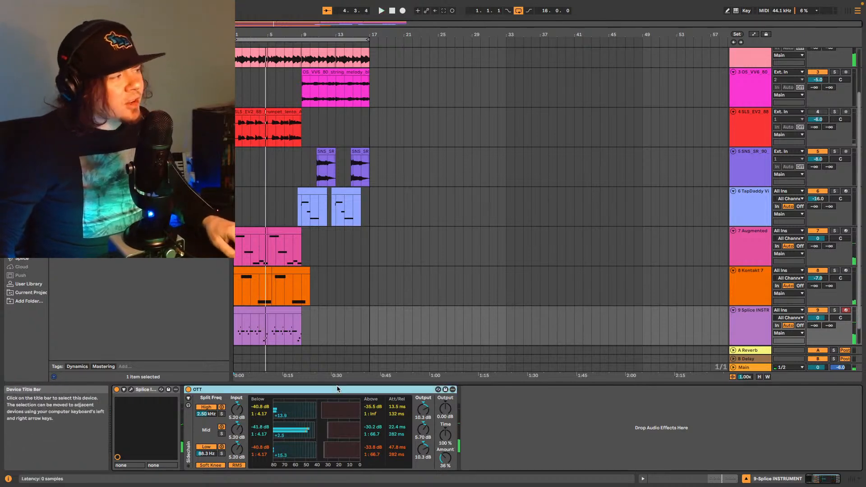
{"action": "key", "text": "Delete"}
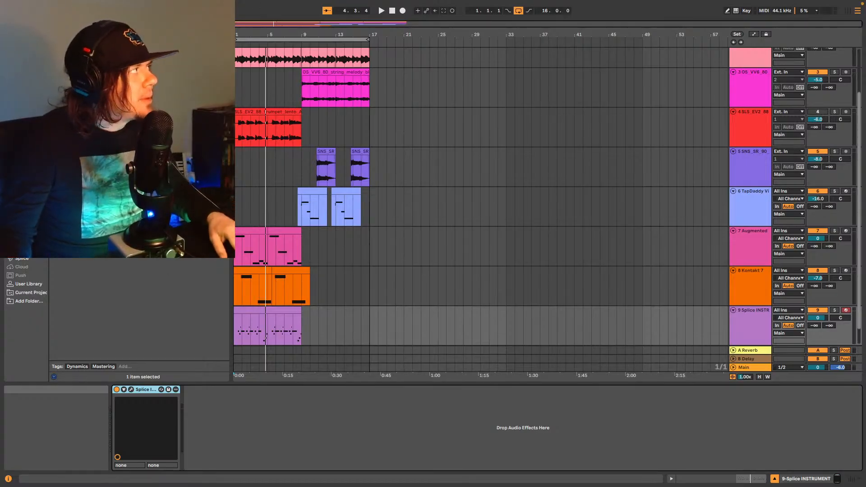
Find Ampeg SVTVR Classic among the Plugin Alliance plug-ins and add it after Splice INSTRUMENT on track 9.
{"action": "left_click", "coordinate": [224, 25]}
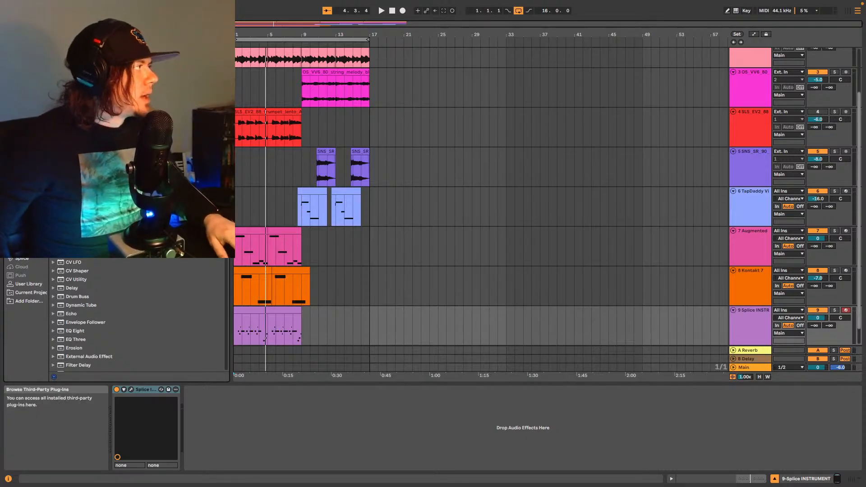
{"action": "left_click", "coordinate": [22, 176]}
{"action": "left_click", "coordinate": [53, 81]}
{"action": "scroll", "coordinate": [135, 203], "scroll_direction": "down", "scroll_amount": 5}
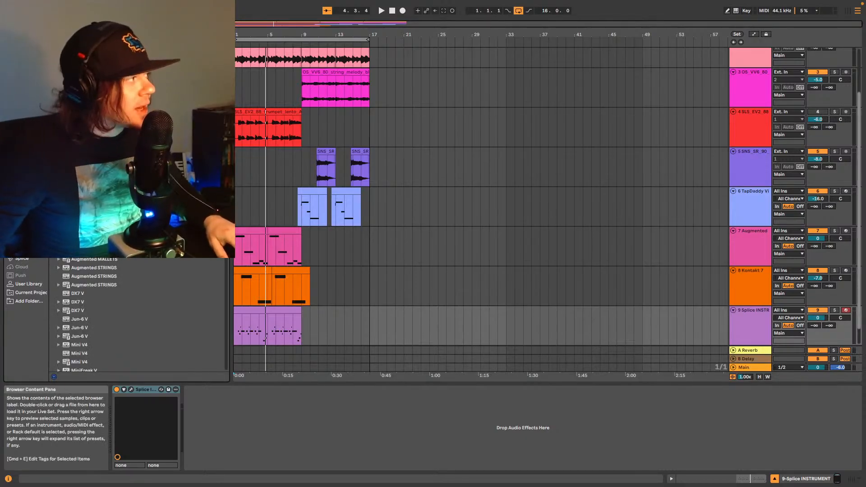
{"action": "scroll", "coordinate": [135, 316], "scroll_direction": "up", "scroll_amount": 4}
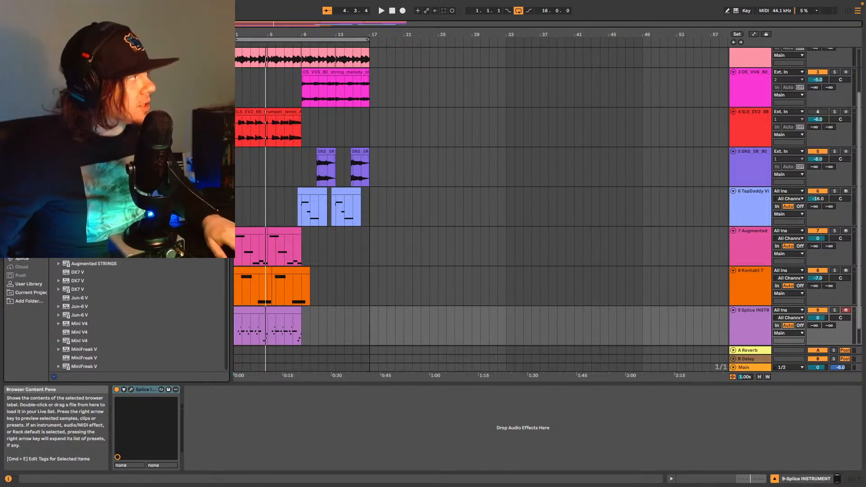
{"action": "left_click", "coordinate": [54, 81]}
{"action": "scroll", "coordinate": [82, 288], "scroll_direction": "down", "scroll_amount": 2}
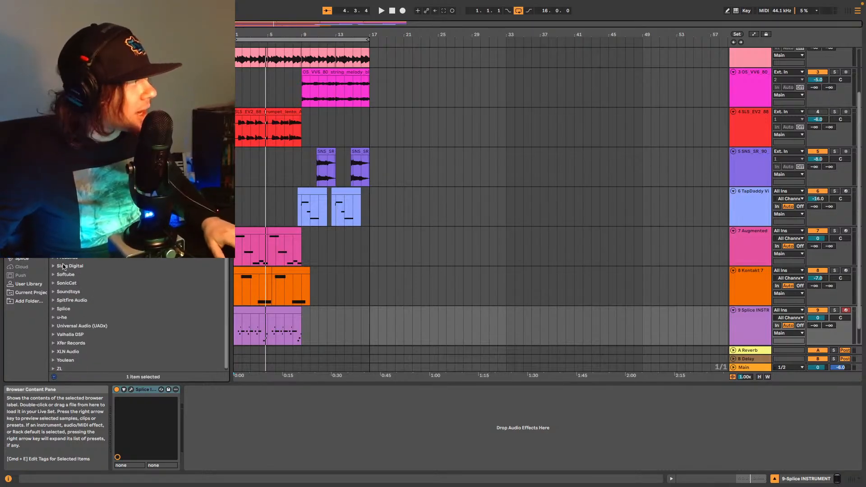
{"action": "left_click", "coordinate": [53, 248]}
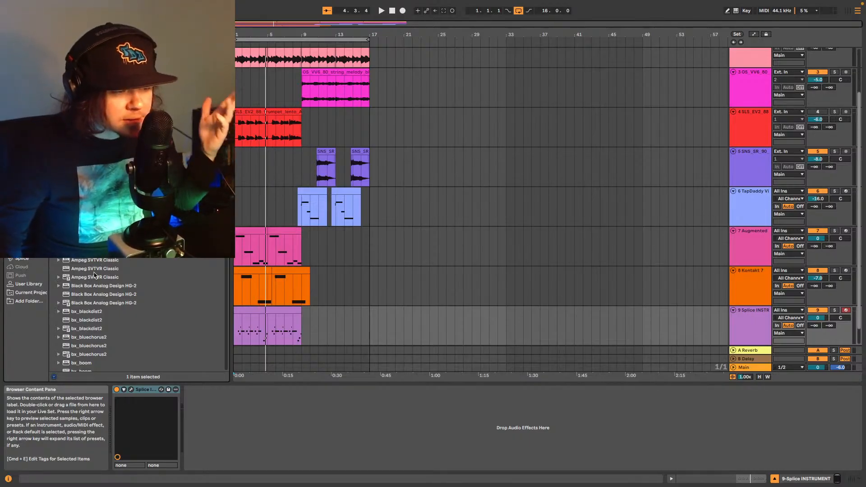
{"action": "scroll", "coordinate": [110, 284], "scroll_direction": "down", "scroll_amount": 4}
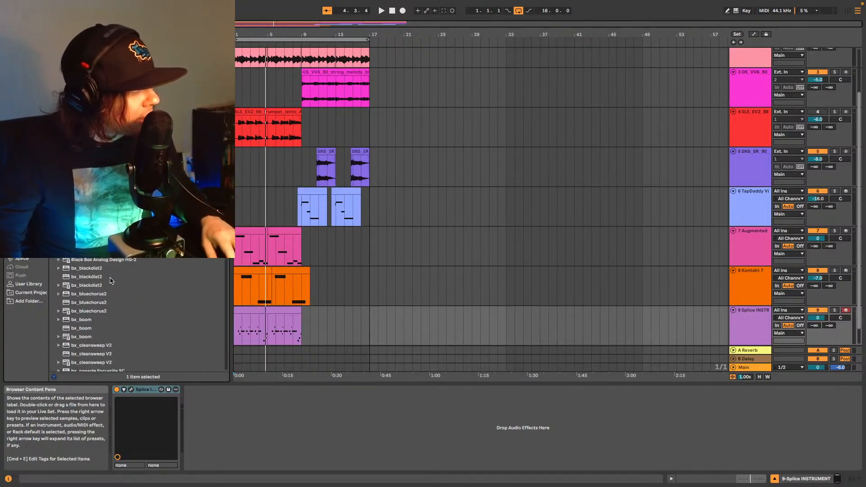
{"action": "scroll", "coordinate": [115, 284], "scroll_direction": "down", "scroll_amount": 10}
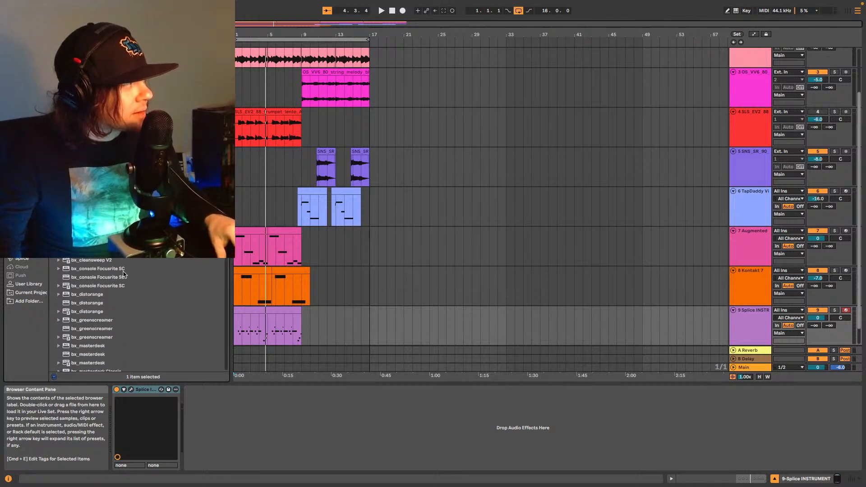
{"action": "scroll", "coordinate": [121, 285], "scroll_direction": "up", "scroll_amount": 10}
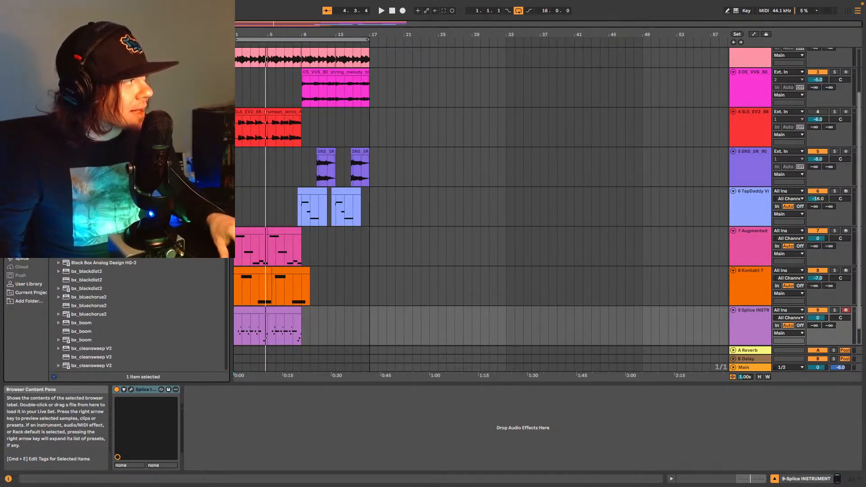
{"action": "left_click_drag", "start_coordinate": [121, 264], "coordinate": [229, 412]}
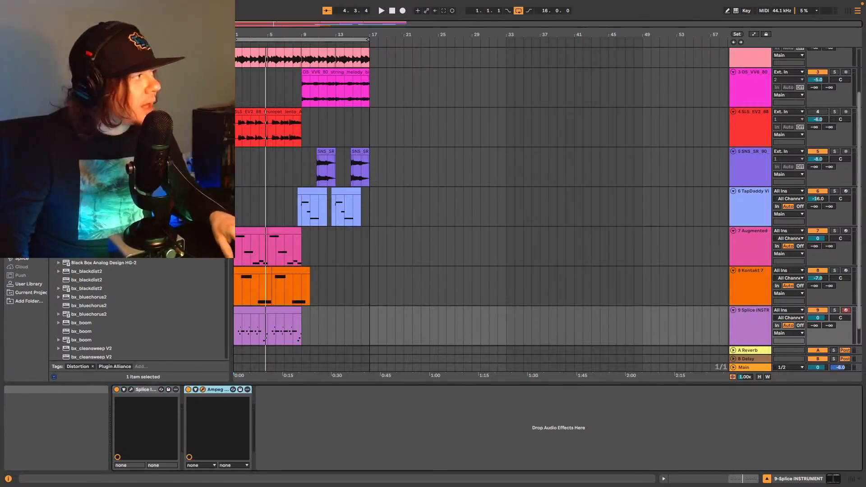
Audition Ampeg SVTVR Classic on track 9 from the start, comparing its bright and normal inputs, and deactivate the plug-in with its window closed.
{"action": "left_click_drag", "start_coordinate": [352, 191], "coordinate": [405, 192]}
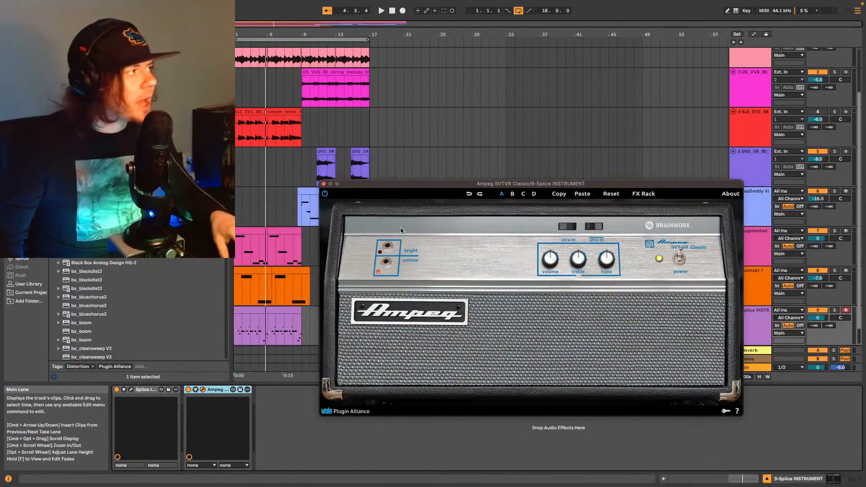
{"action": "left_click_drag", "start_coordinate": [506, 184], "coordinate": [535, 156]}
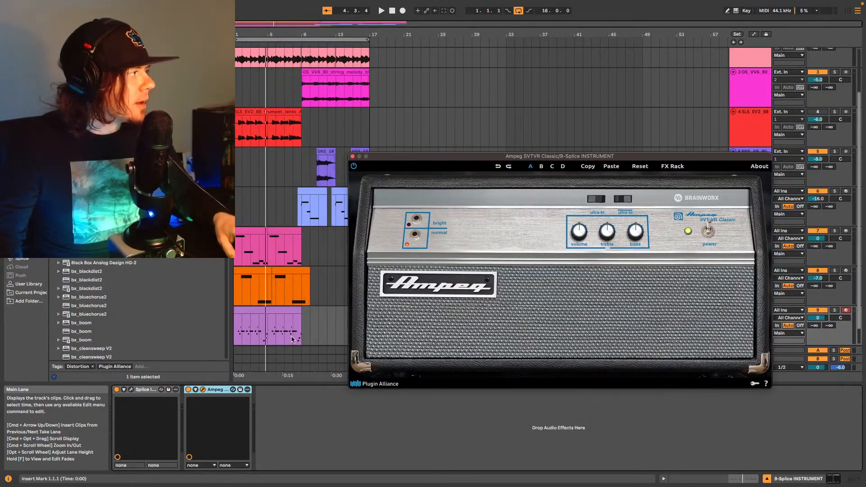
{"action": "left_click", "coordinate": [238, 335]}
{"action": "key", "text": "space"}
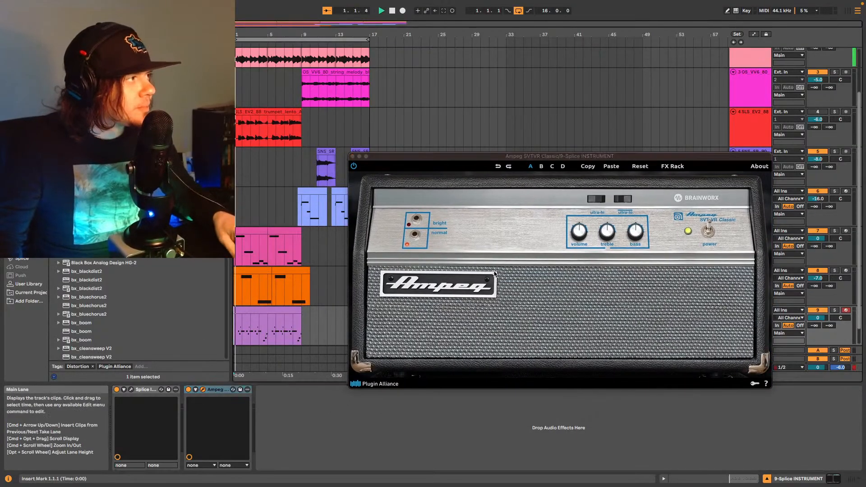
{"action": "left_click", "coordinate": [596, 203]}
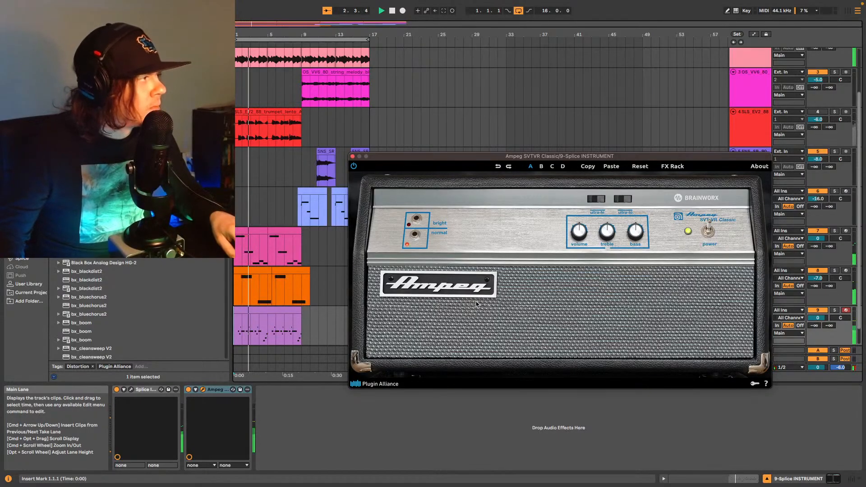
{"action": "left_click", "coordinate": [416, 220]}
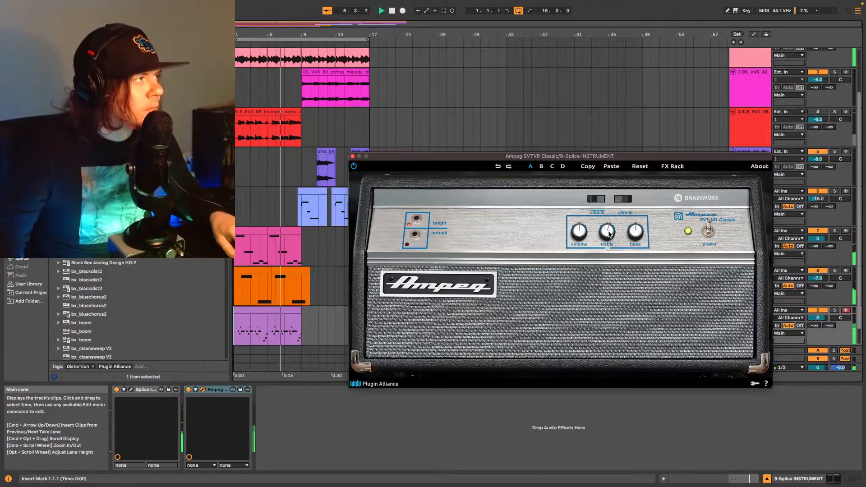
{"action": "left_click", "coordinate": [415, 235]}
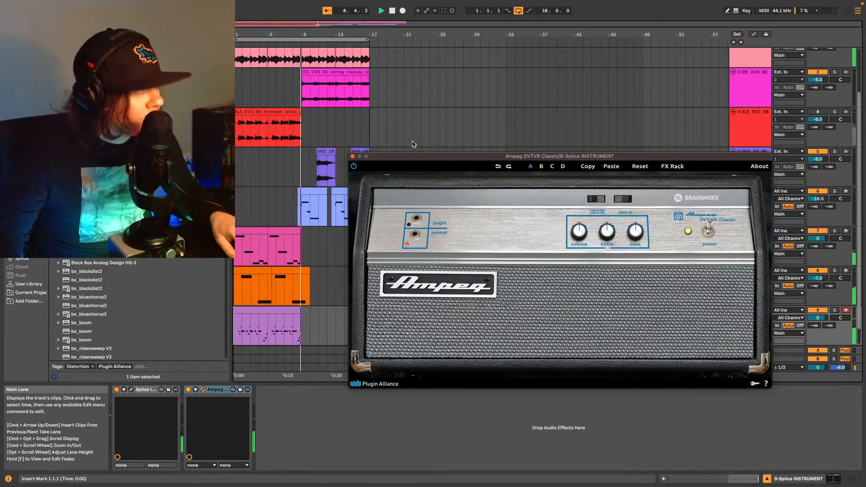
{"action": "left_click", "coordinate": [352, 156]}
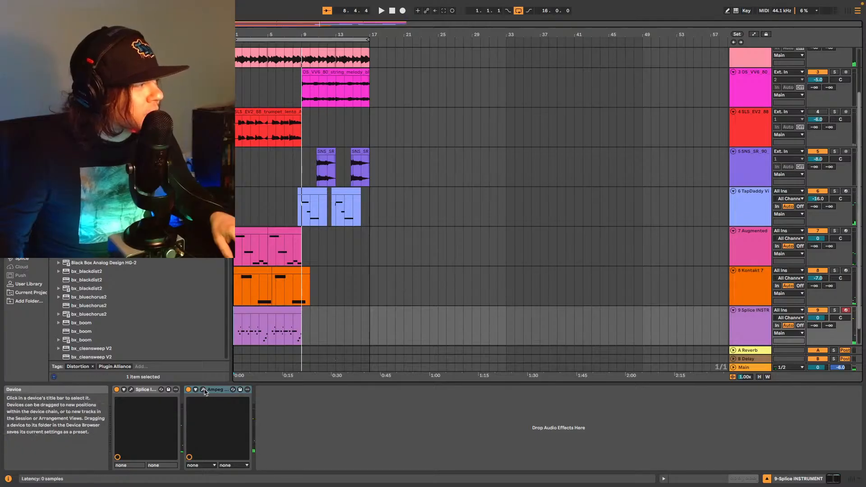
{"action": "left_click", "coordinate": [189, 389]}
Compare the drums on track 1 with Ampeg SVTVR Classic bypassed and active during playback, leaving it active with its window closed.
{"action": "scroll", "coordinate": [507, 290], "scroll_direction": "up", "scroll_amount": 3}
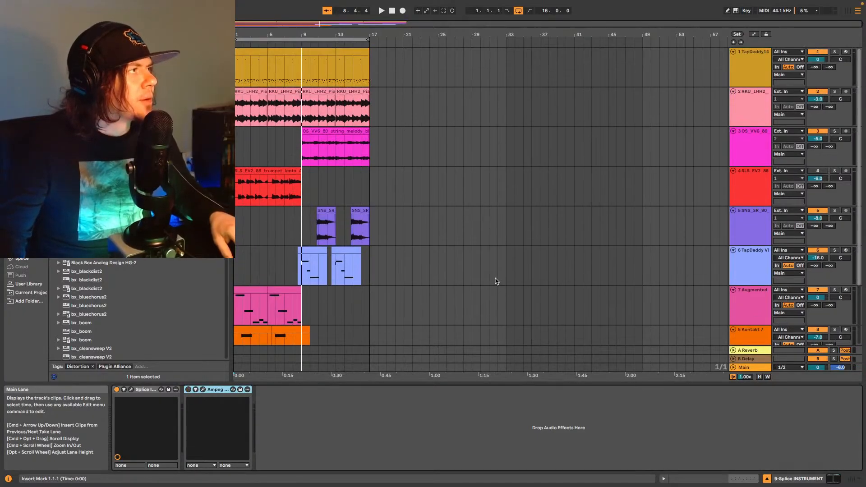
{"action": "left_click", "coordinate": [751, 74]}
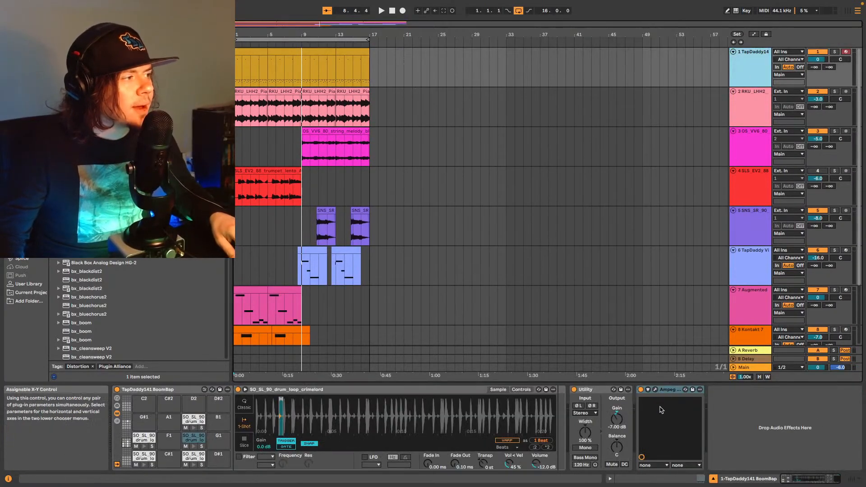
{"action": "left_click", "coordinate": [642, 390]}
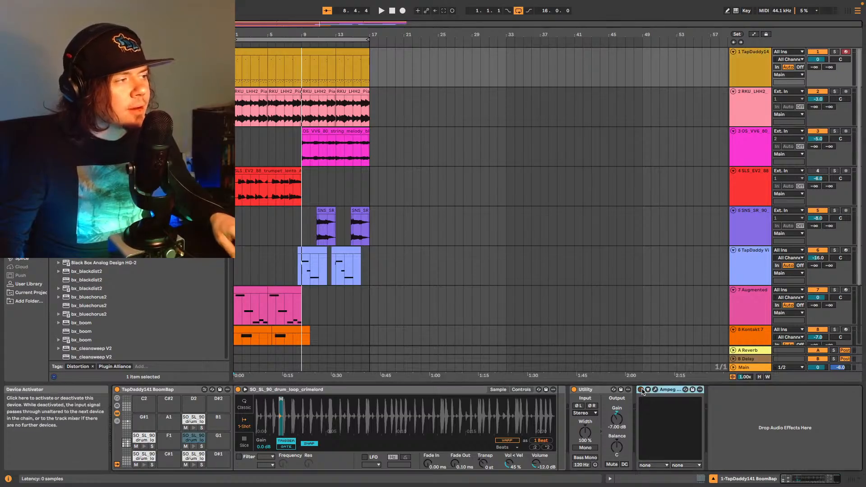
{"action": "key", "text": "space"}
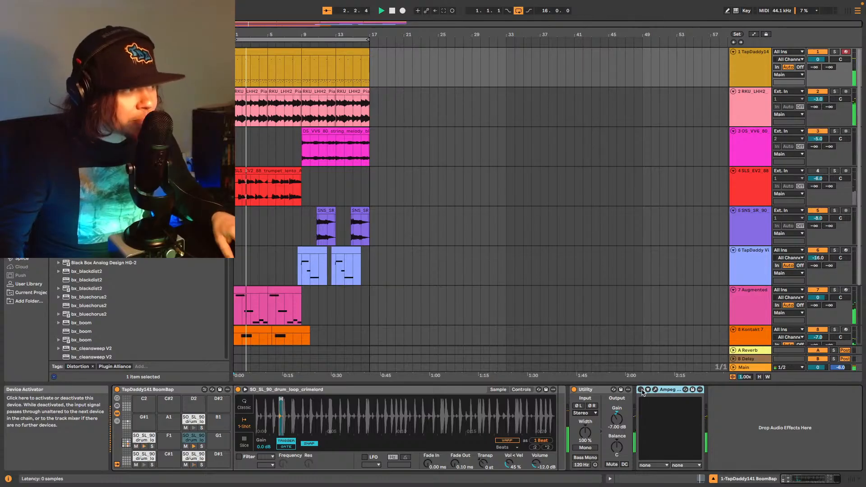
{"action": "left_click", "coordinate": [655, 389]}
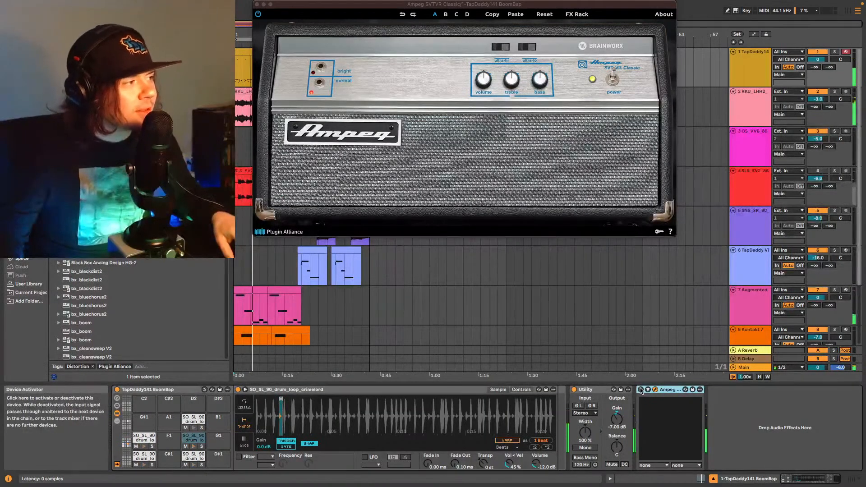
{"action": "left_click", "coordinate": [641, 390]}
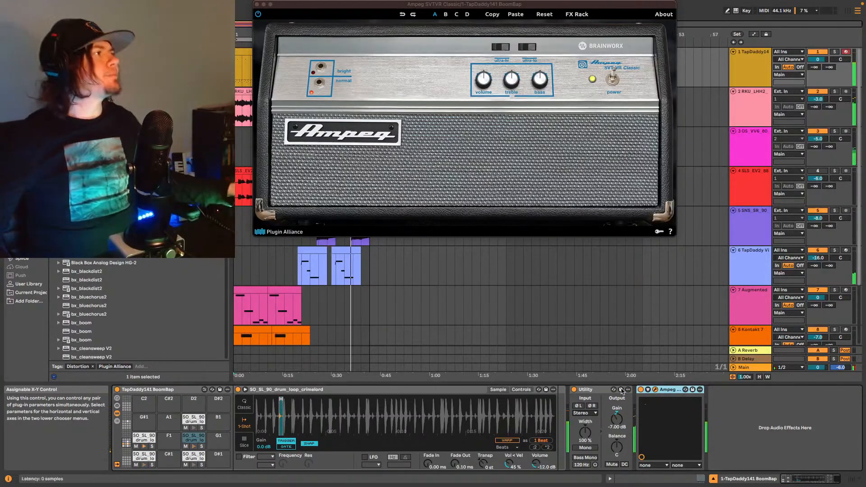
{"action": "left_click", "coordinate": [257, 4]}
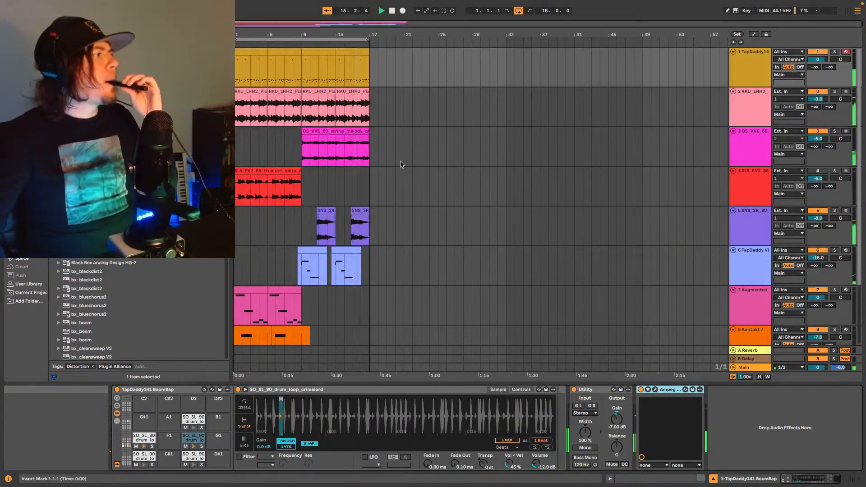
Mute Splice INSTRUMENT on track 9 and listen to the arrangement without it.
{"action": "scroll", "coordinate": [388, 167], "scroll_direction": "down", "scroll_amount": 4}
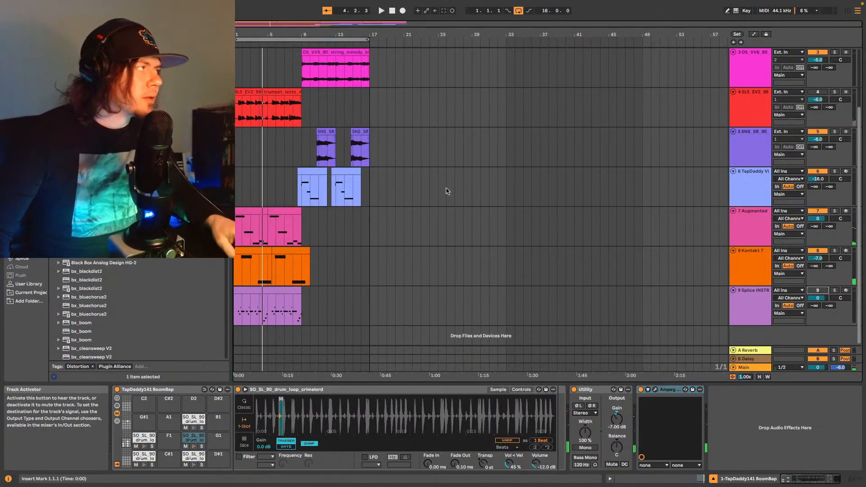
{"action": "key", "text": "space"}
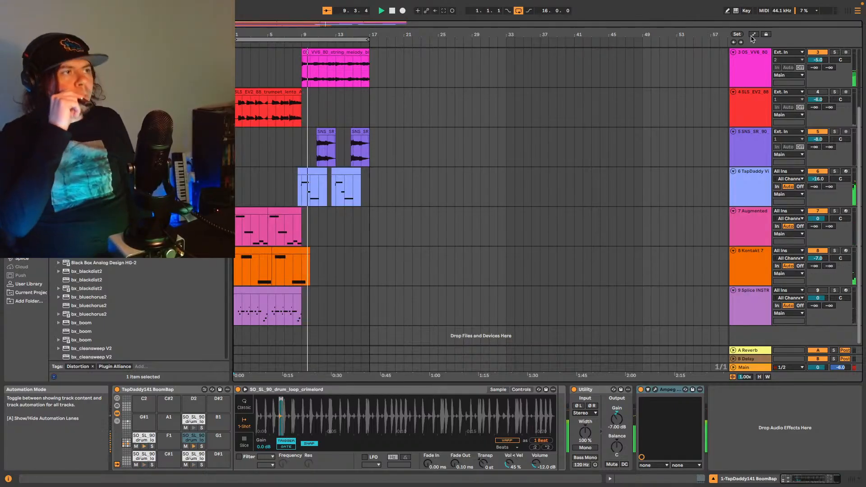
{"action": "key", "text": "space"}
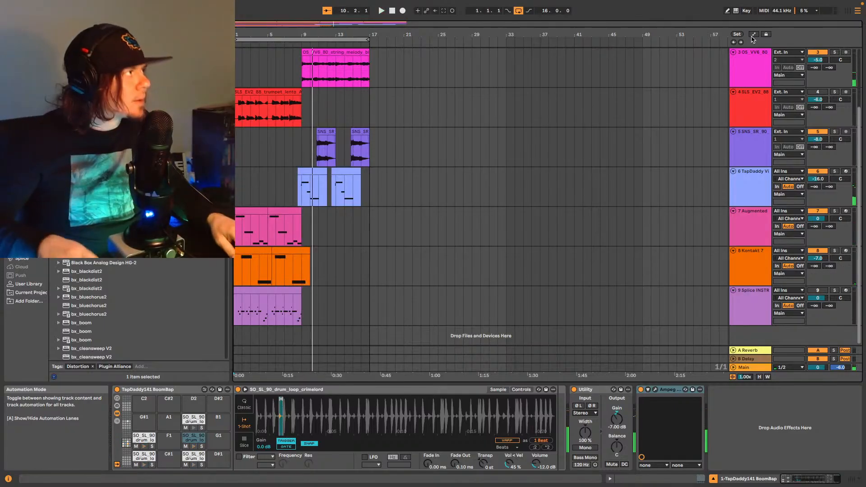
Move the clips in bars 1 to 17 on all tracks so the arrangement starts at bar 9.
{"action": "scroll", "coordinate": [367, 119], "scroll_direction": "up", "scroll_amount": 4}
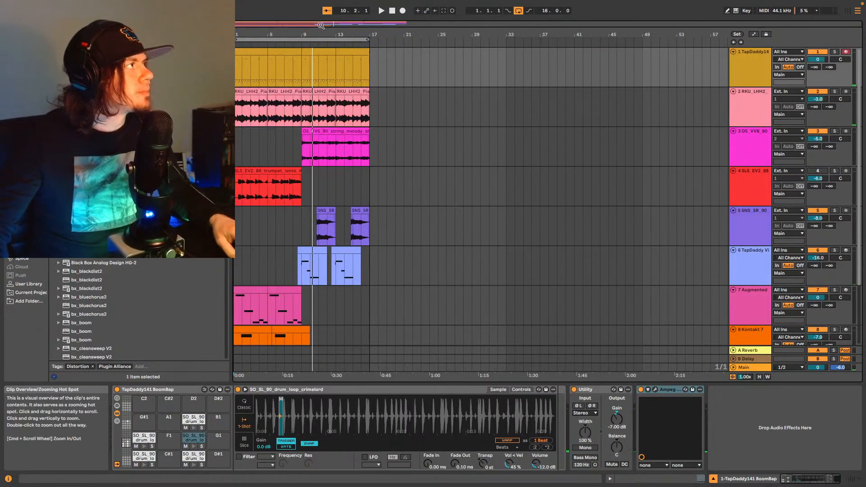
{"action": "scroll", "coordinate": [234, 313], "scroll_direction": "down", "scroll_amount": 4}
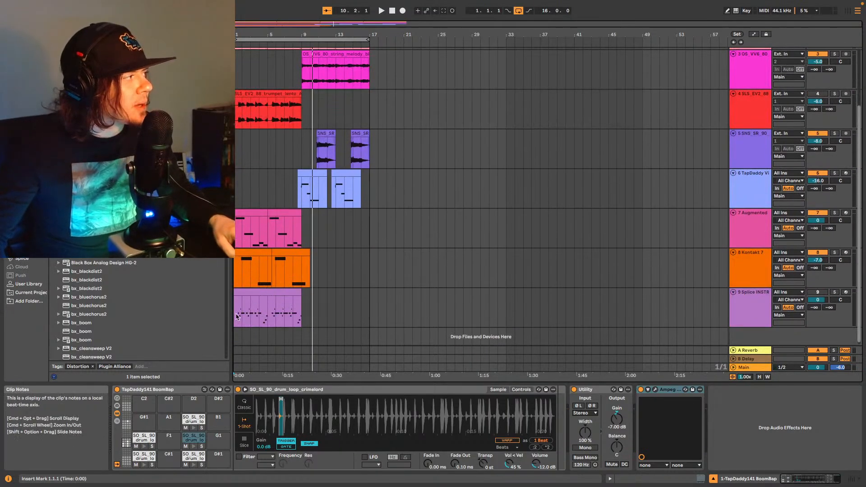
{"action": "left_click_drag", "start_coordinate": [238, 317], "coordinate": [368, 23]}
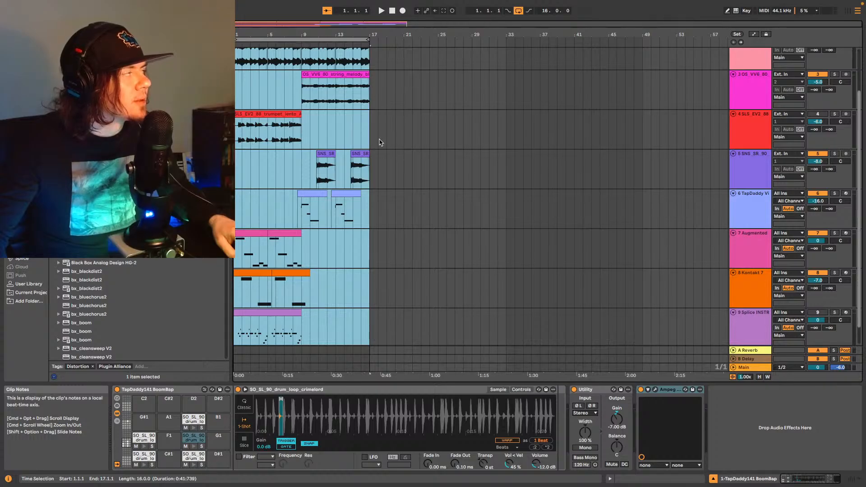
{"action": "scroll", "coordinate": [316, 113], "scroll_direction": "up", "scroll_amount": 3}
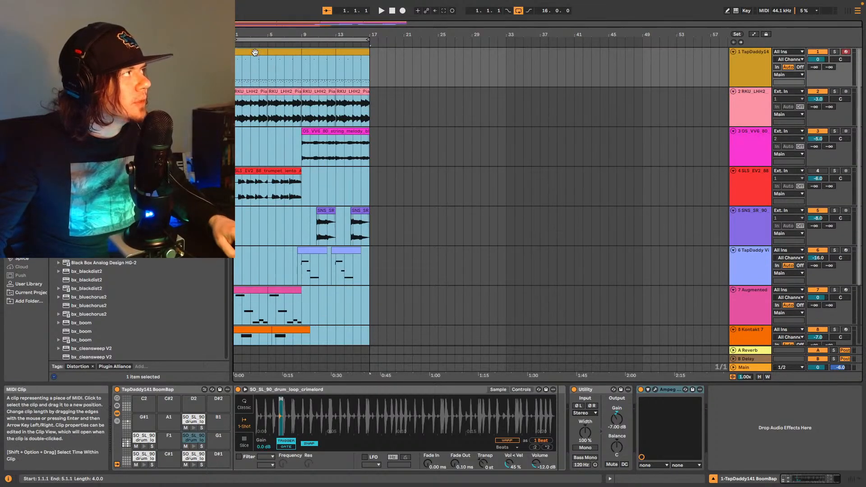
{"action": "left_click_drag", "start_coordinate": [255, 52], "coordinate": [321, 59]}
Copy the first four-bar piano loop clip on track 2 to bar 5.
{"action": "left_click", "coordinate": [320, 98]}
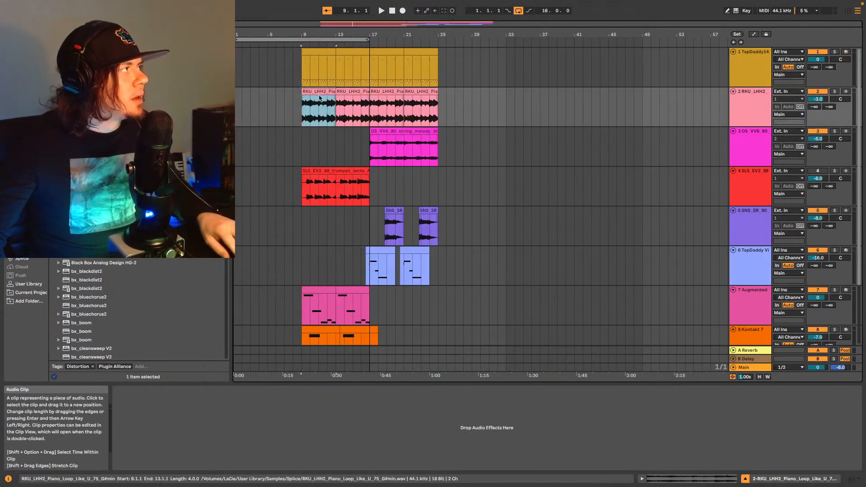
{"action": "key", "text": "super+c"}
{"action": "left_click", "coordinate": [270, 104]}
{"action": "key", "text": "super+v"}
Copy the first four bars of the Splice INSTRUMENT part to bar 5 and audition track 9 from there, unmuted.
{"action": "scroll", "coordinate": [318, 185], "scroll_direction": "down", "scroll_amount": 4}
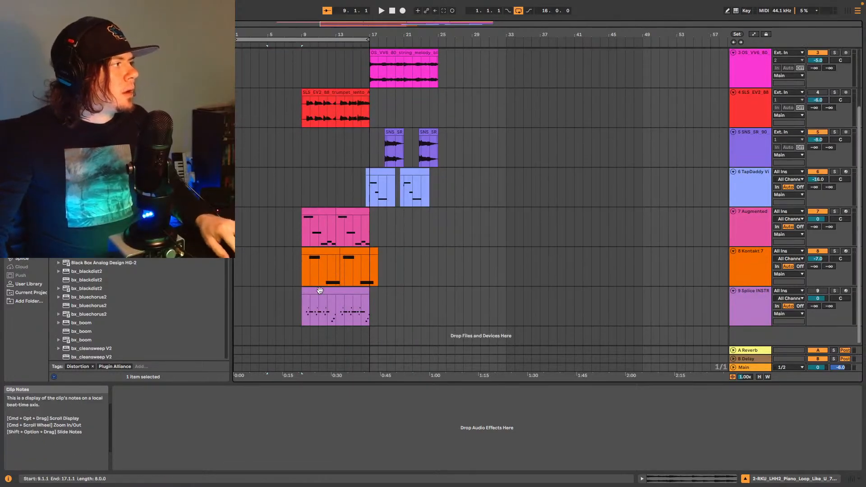
{"action": "left_click", "coordinate": [319, 290]}
{"action": "left_click", "coordinate": [312, 309]}
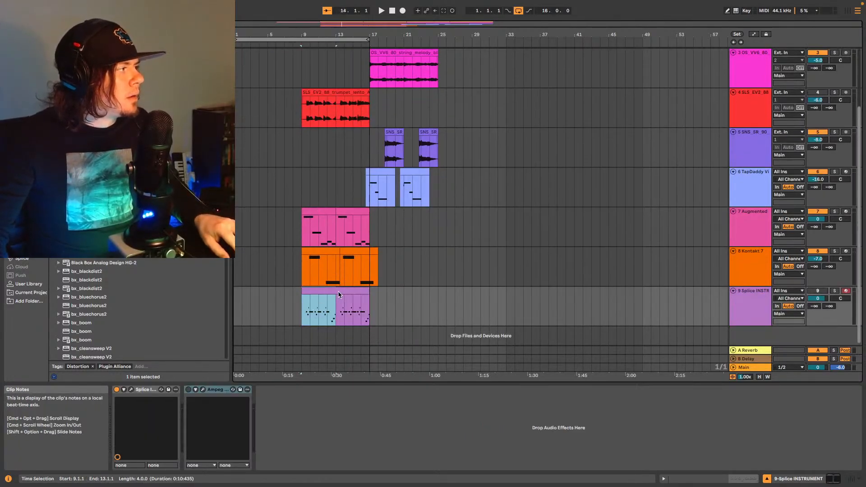
{"action": "key", "text": "super+c"}
{"action": "left_click", "coordinate": [268, 302]}
{"action": "key", "text": "super+v"}
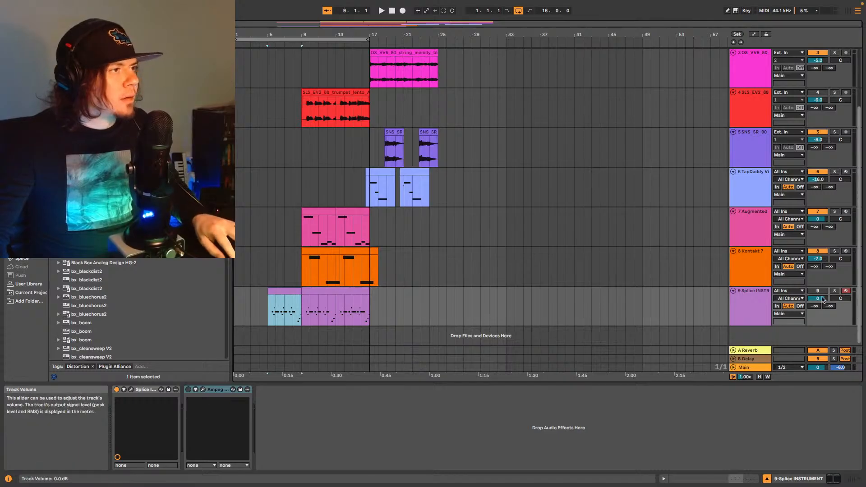
{"action": "left_click", "coordinate": [284, 310]}
{"action": "key", "text": "space"}
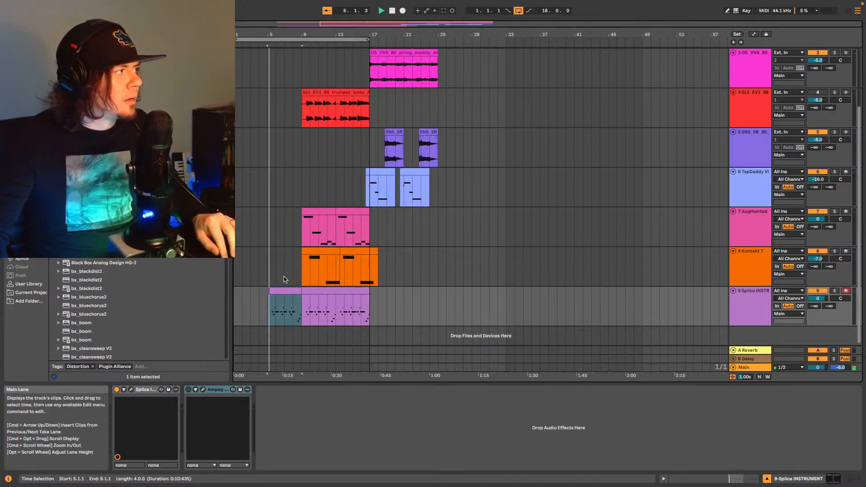
Delete the Splice INSTRUMENT part in bars 9 to 17 and copy the first four-bar Augmented MALLETS clip to bar 5.
{"action": "left_click", "coordinate": [328, 293]}
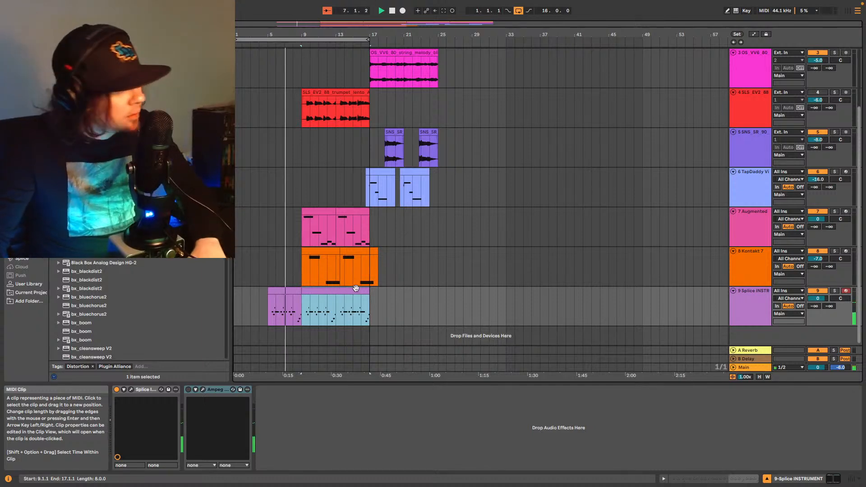
{"action": "key", "text": "Delete"}
{"action": "left_click", "coordinate": [317, 211]}
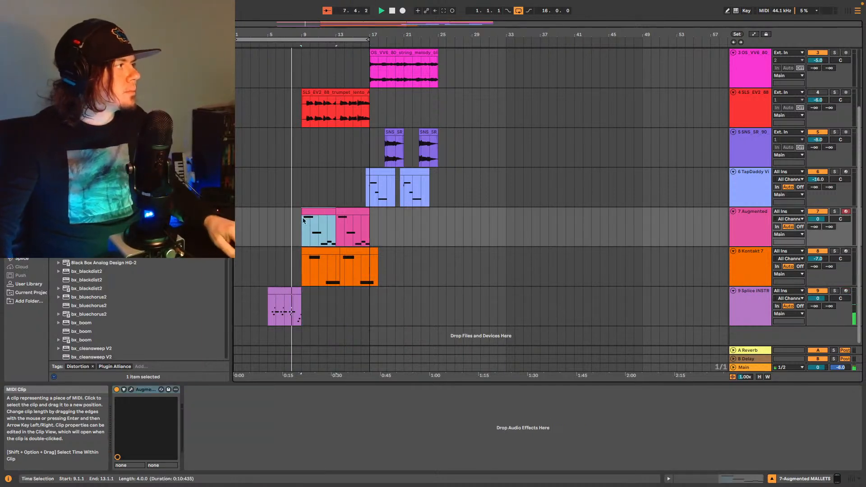
{"action": "left_click", "coordinate": [267, 224]}
{"action": "key", "text": "super+v"}
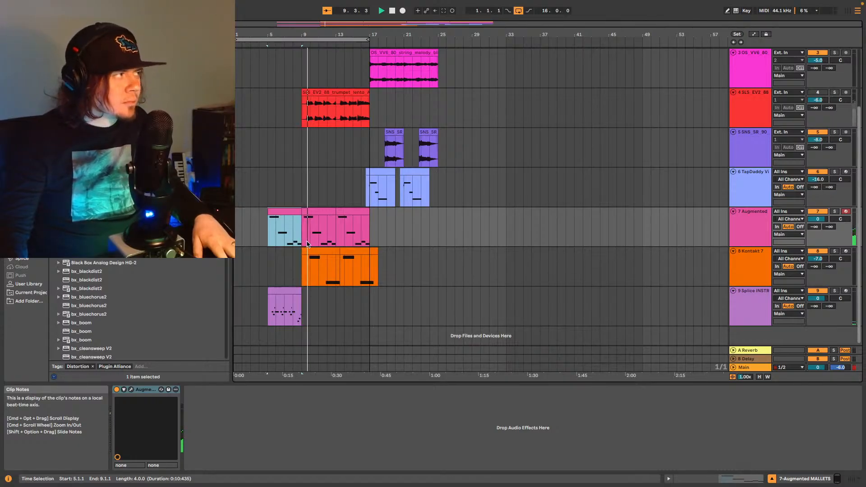
Delete the remaining Splice INSTRUMENT clip at bar 5 and play the arrangement from there.
{"action": "left_click", "coordinate": [287, 291]}
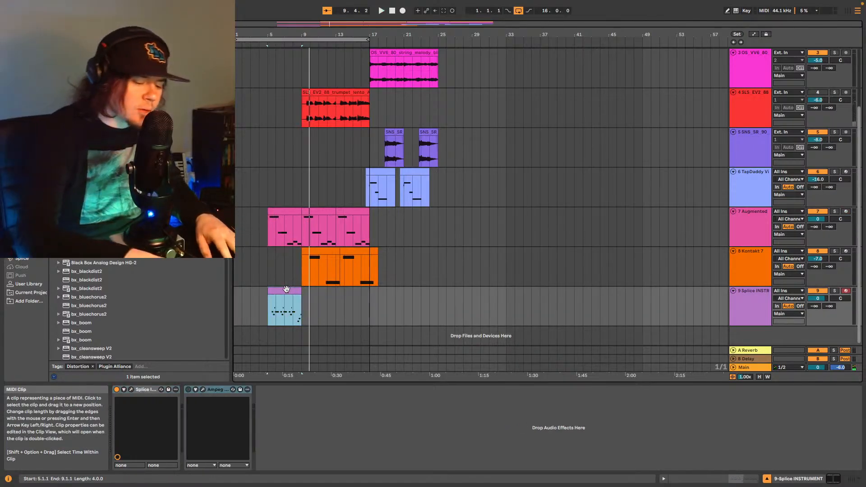
{"action": "key", "text": "Delete"}
{"action": "key", "text": "space"}
{"action": "key", "text": "space"}
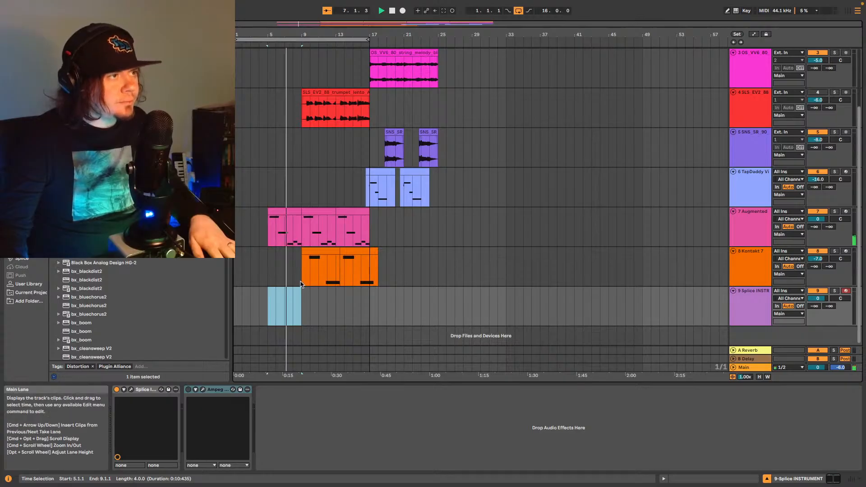
{"action": "scroll", "coordinate": [300, 283], "scroll_direction": "up", "scroll_amount": 5}
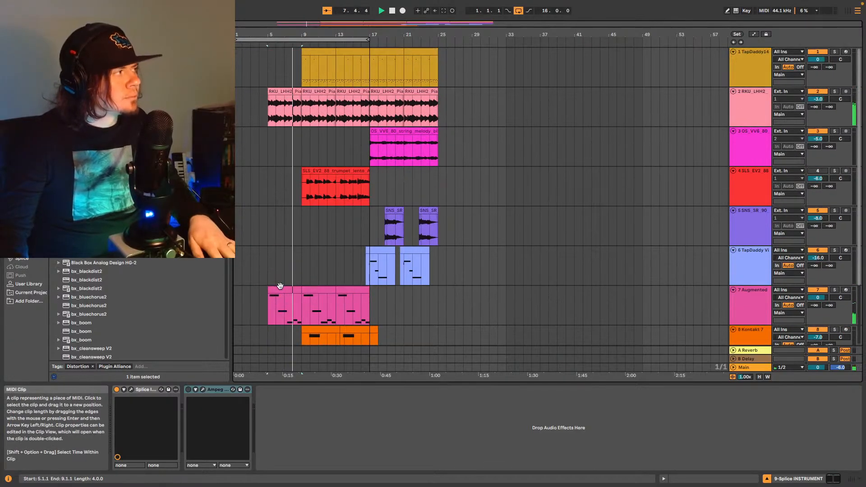
{"action": "scroll", "coordinate": [280, 288], "scroll_direction": "down", "scroll_amount": 4}
{"action": "scroll", "coordinate": [280, 289], "scroll_direction": "down", "scroll_amount": 1}
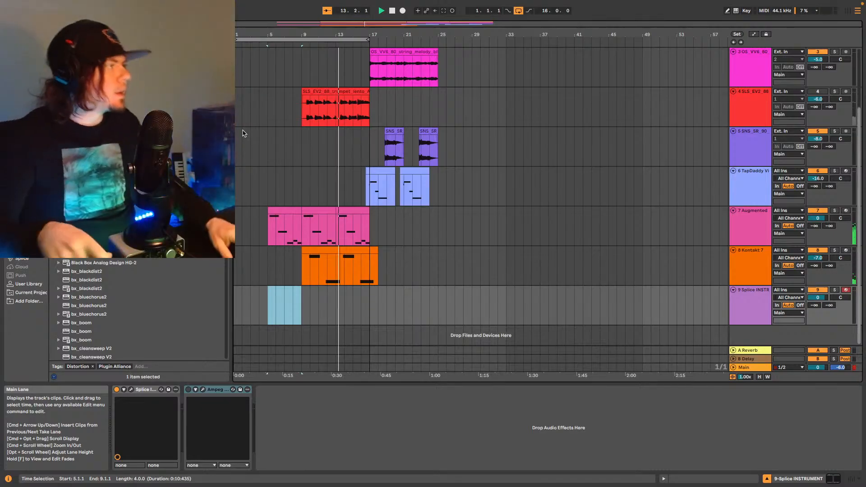
Copy bars 9 to 17 of tracks 1 through 8 to bar 25.
{"action": "left_click_drag", "start_coordinate": [305, 270], "coordinate": [377, 54]}
{"action": "scroll", "coordinate": [377, 54], "scroll_direction": "up", "scroll_amount": 4}
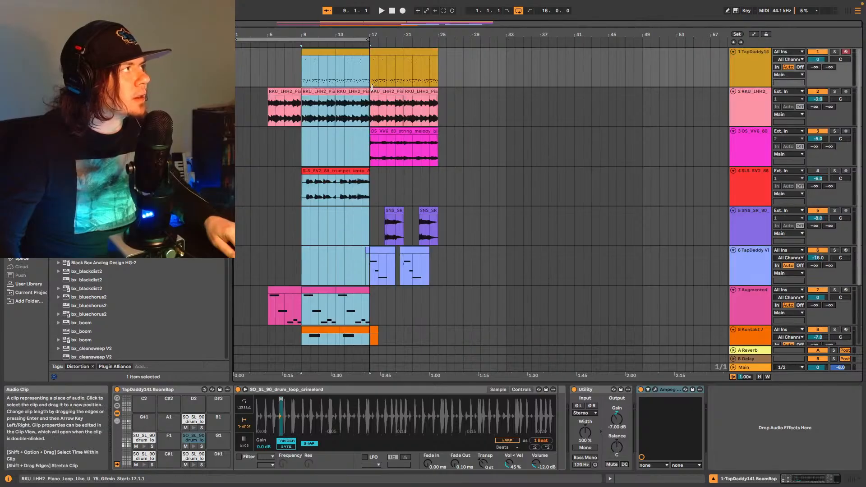
{"action": "scroll", "coordinate": [352, 120], "scroll_direction": "down", "scroll_amount": 2}
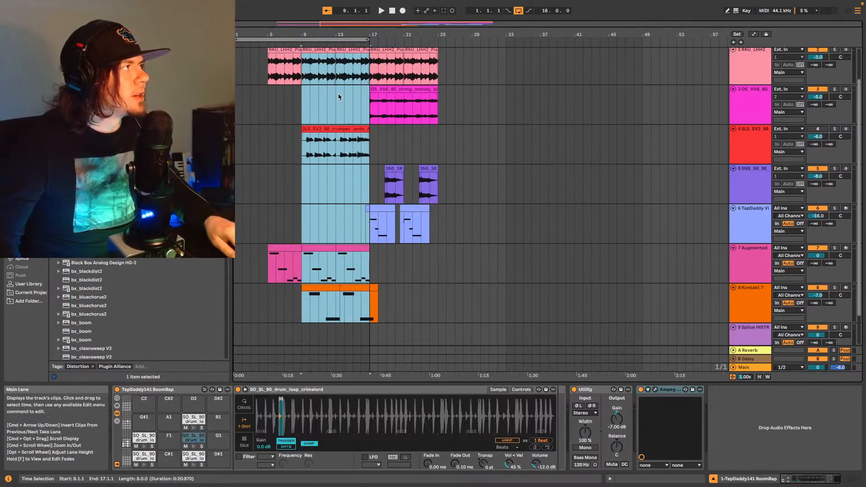
{"action": "scroll", "coordinate": [339, 96], "scroll_direction": "up", "scroll_amount": 3}
{"action": "left_click", "coordinate": [440, 67]}
{"action": "key", "text": "super+v"}
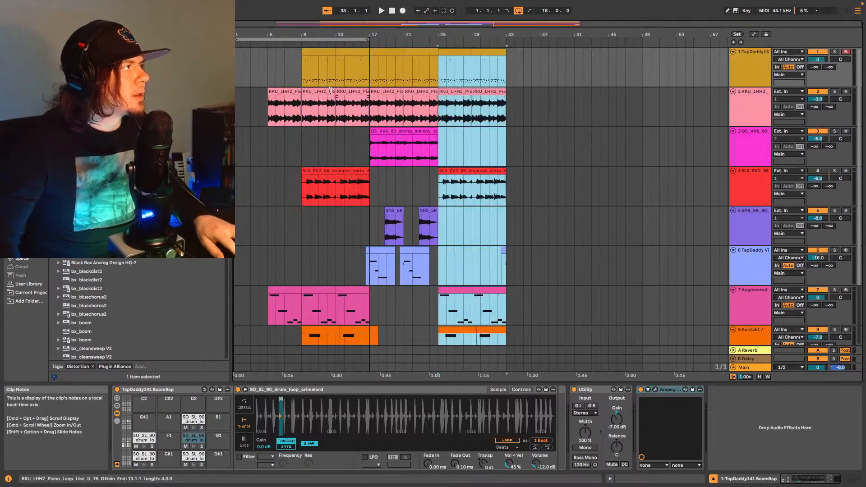
Delete the clip content in bars 13 to 17 on tracks 1 through 7.
{"action": "scroll", "coordinate": [331, 90], "scroll_direction": "down", "scroll_amount": 3}
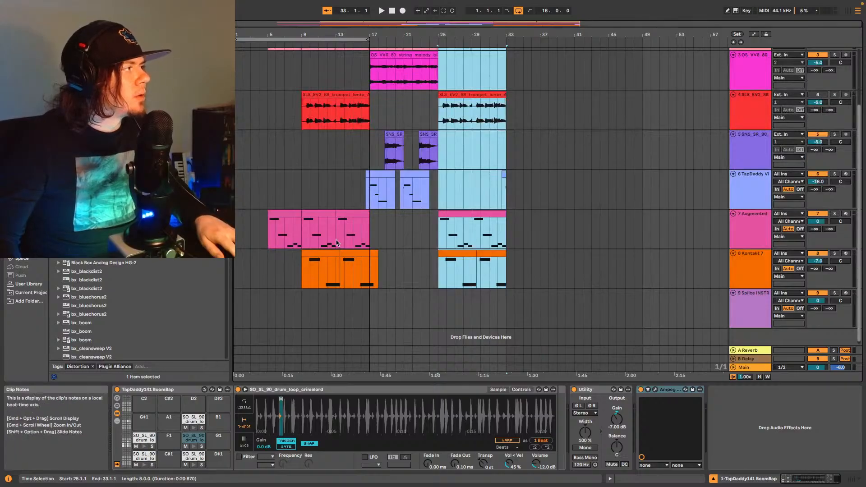
{"action": "left_click_drag", "start_coordinate": [336, 242], "coordinate": [370, 42]}
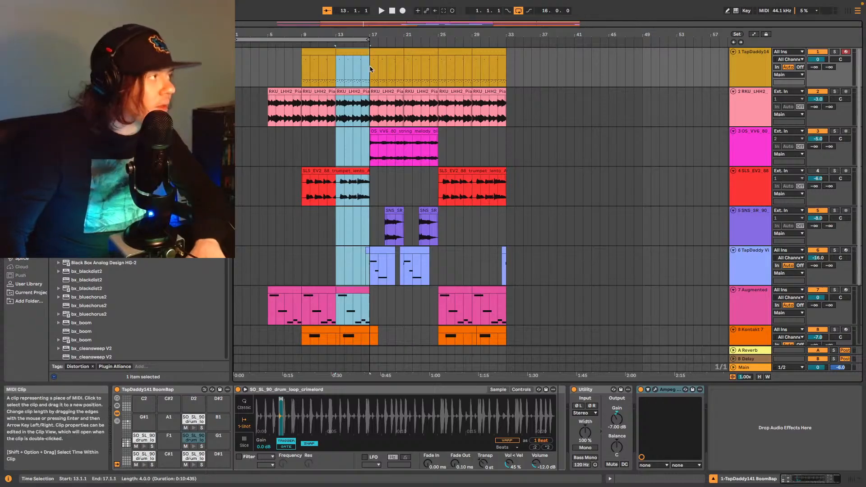
{"action": "key", "text": "Delete"}
Trim the start of the first vibraphone clip on track 6 to bar 17.
{"action": "left_click", "coordinate": [370, 249]}
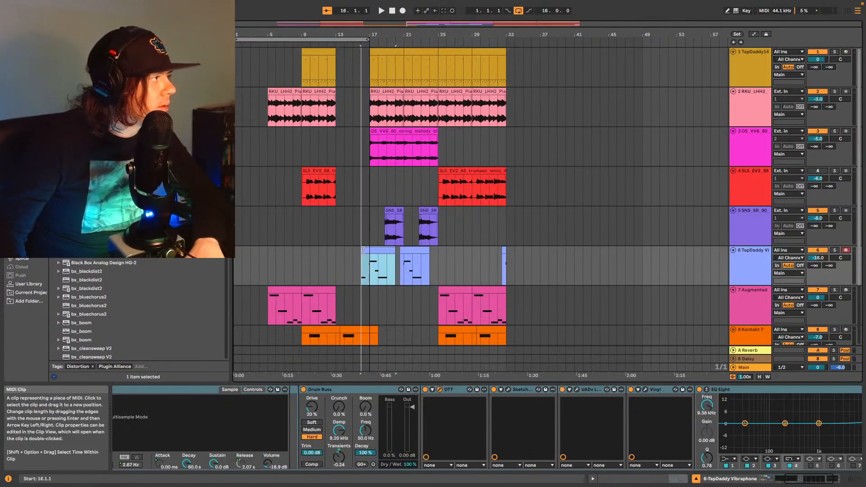
{"action": "left_click_drag", "start_coordinate": [392, 23], "coordinate": [393, 38]}
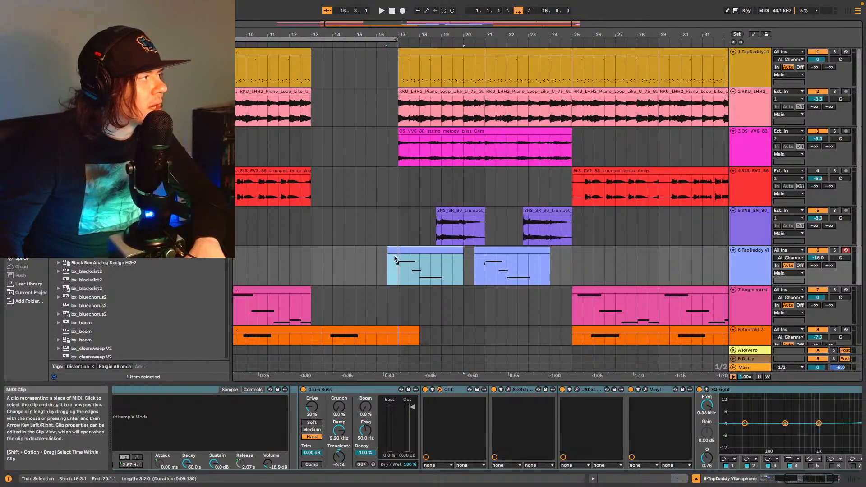
{"action": "left_click_drag", "start_coordinate": [389, 252], "coordinate": [398, 252]}
Delete the second Kontakt 7 clip on track 8, which runs over the gap before the string section.
{"action": "scroll", "coordinate": [425, 248], "scroll_direction": "down", "scroll_amount": 3}
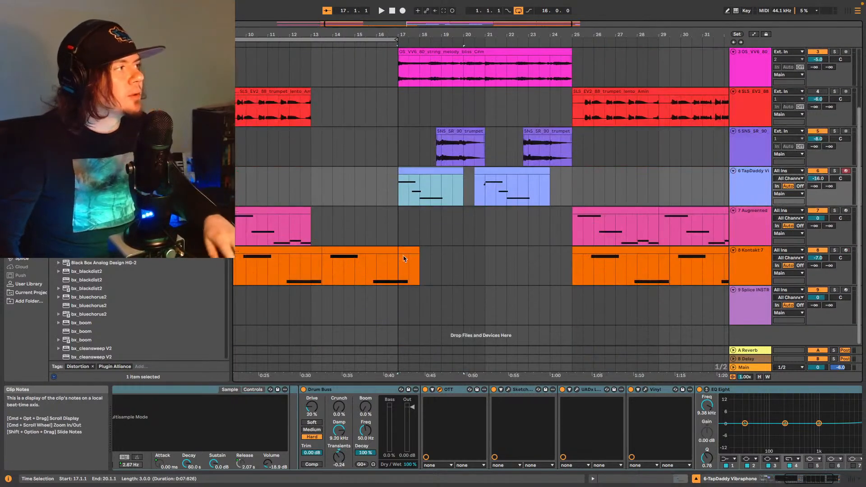
{"action": "left_click", "coordinate": [412, 275]}
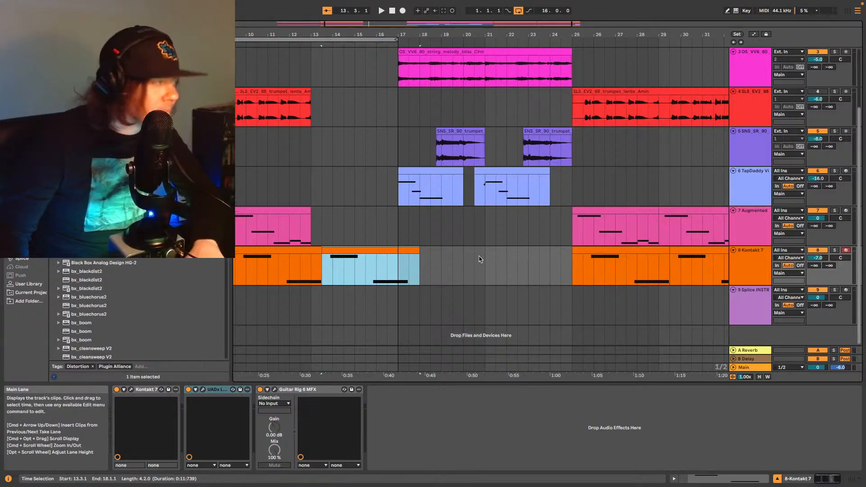
{"action": "key", "text": "Delete"}
Move everything from bar 17 to bar 33 on all tracks back to bar 13, closing the gap.
{"action": "left_click_drag", "start_coordinate": [388, 27], "coordinate": [388, 13]}
{"action": "left_click_drag", "start_coordinate": [370, 270], "coordinate": [504, 2]}
{"action": "left_click_drag", "start_coordinate": [374, 56], "coordinate": [340, 56]}
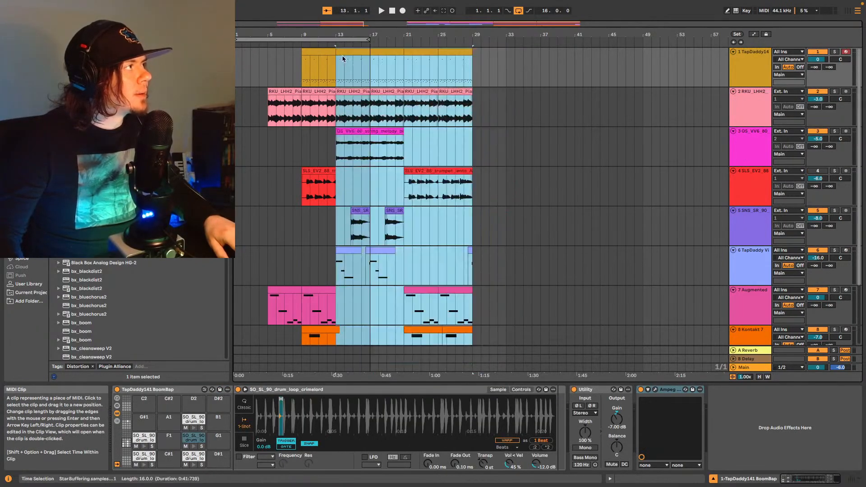
Extend the start of the first vibraphone clip on track 6 back to 12.4.1, one beat before the string section.
{"action": "scroll", "coordinate": [355, 144], "scroll_direction": "down", "scroll_amount": 1}
{"action": "scroll", "coordinate": [355, 144], "scroll_direction": "down", "scroll_amount": 1}
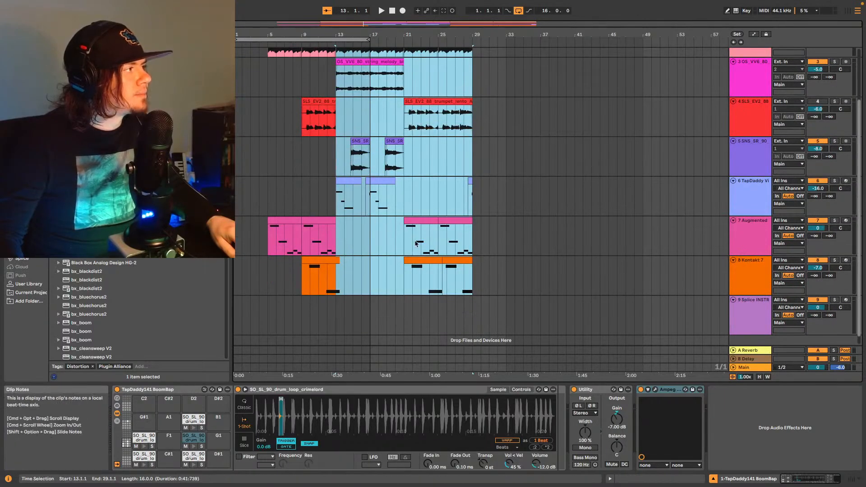
{"action": "left_click", "coordinate": [400, 229]}
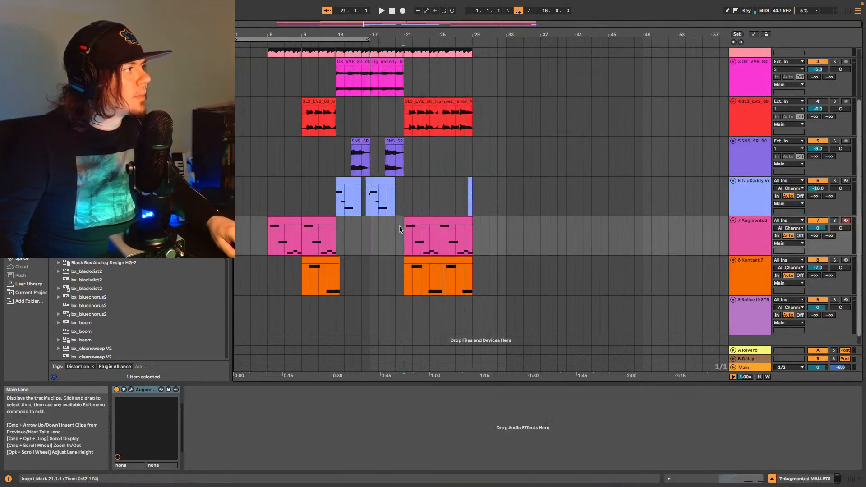
{"action": "left_click", "coordinate": [336, 180]}
{"action": "left_click_drag", "start_coordinate": [331, 181], "coordinate": [328, 182]}
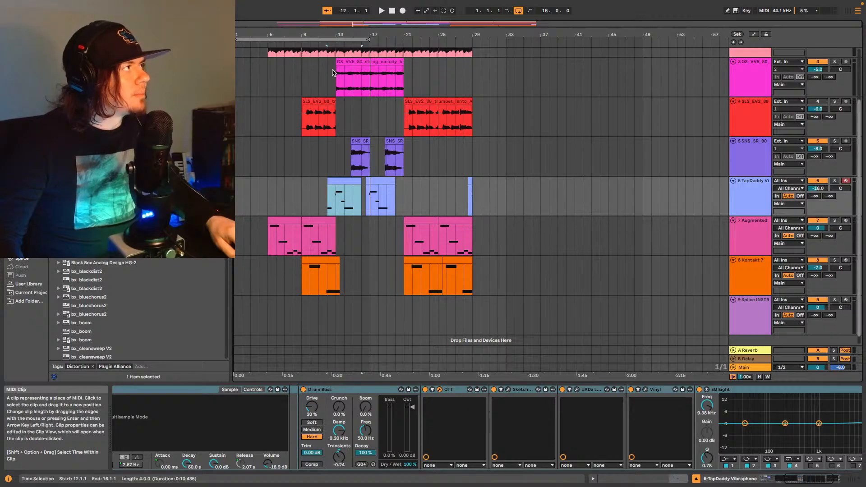
{"action": "left_click_drag", "start_coordinate": [324, 22], "coordinate": [311, 59]}
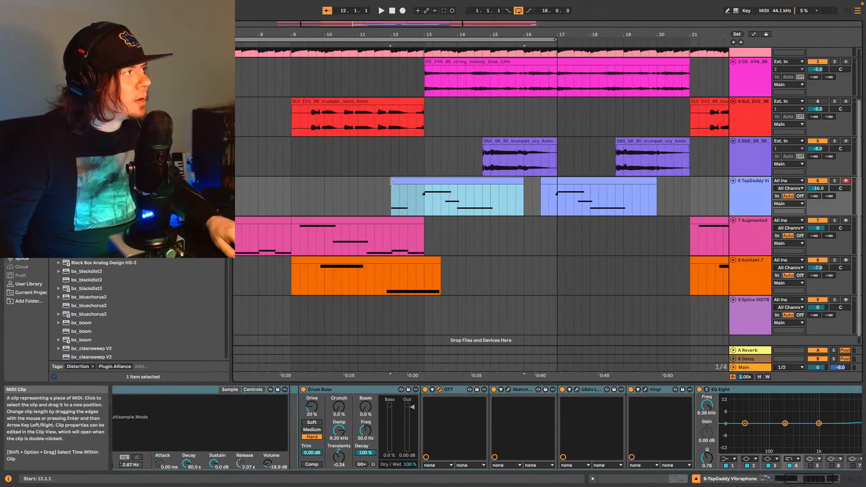
{"action": "left_click_drag", "start_coordinate": [391, 181], "coordinate": [416, 181]}
{"action": "double_click", "coordinate": [410, 23]}
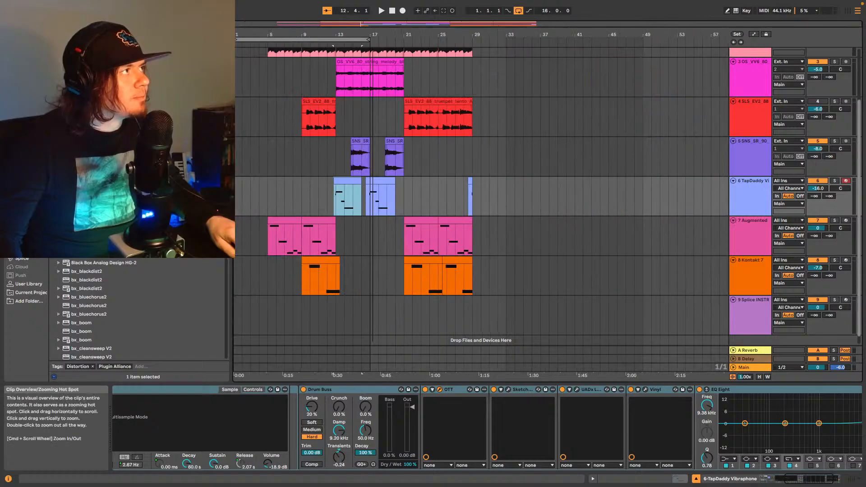
Turn off the arrangement loop and listen to the new arrangement from bar 5.
{"action": "left_click", "coordinate": [518, 11]}
{"action": "scroll", "coordinate": [302, 155], "scroll_direction": "up", "scroll_amount": 3}
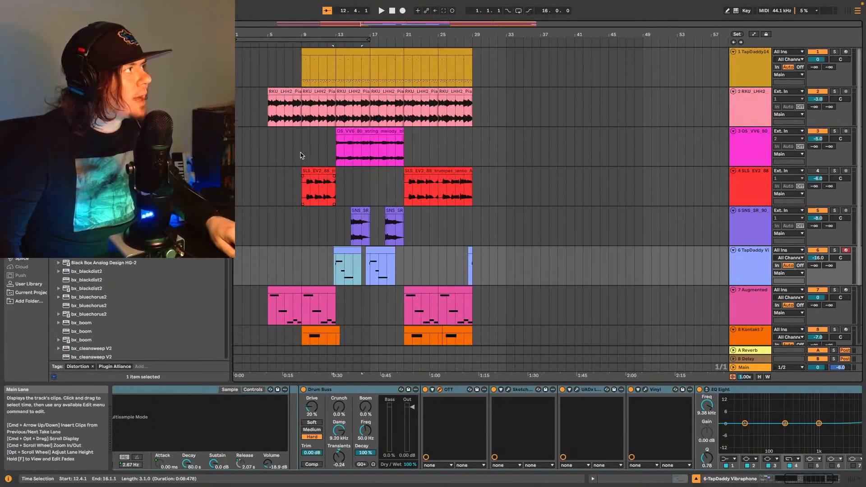
{"action": "left_click", "coordinate": [269, 117]}
{"action": "key", "text": "space"}
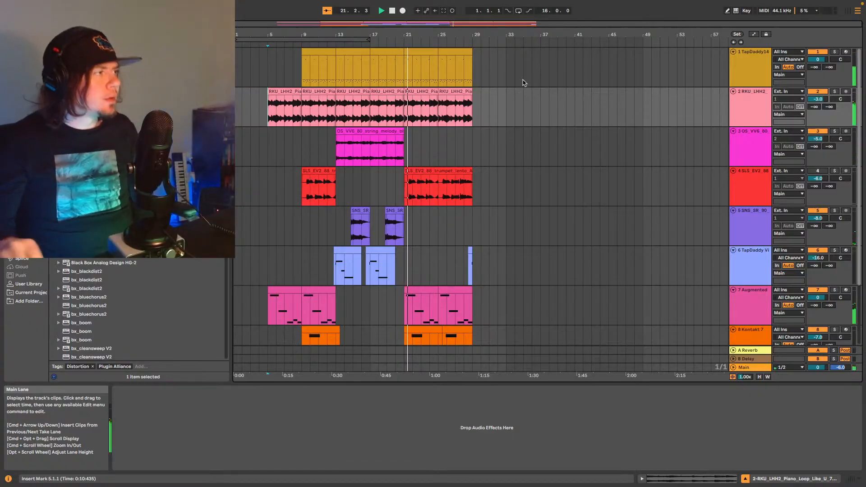
{"action": "scroll", "coordinate": [523, 244], "scroll_direction": "down", "scroll_amount": 3}
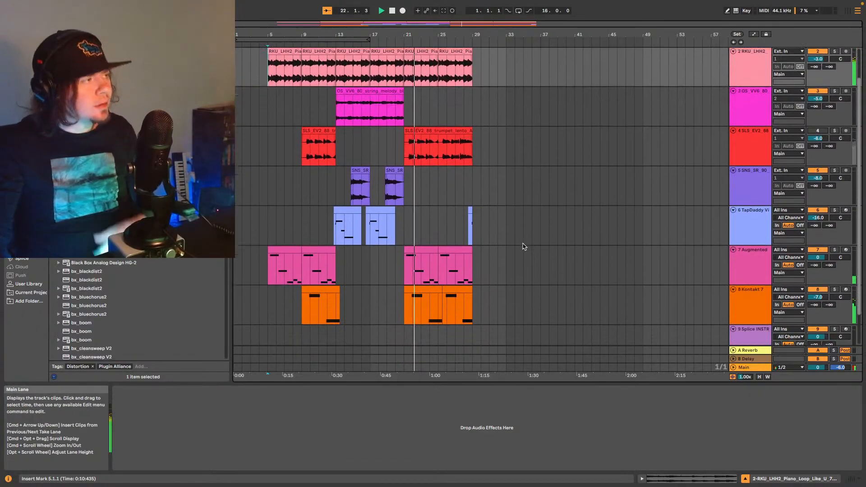
{"action": "scroll", "coordinate": [528, 239], "scroll_direction": "down", "scroll_amount": 1}
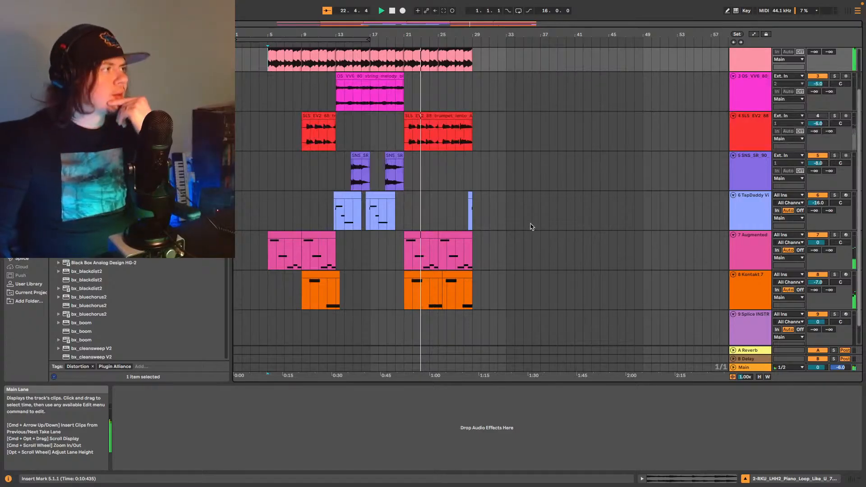
Delete the short leftover vibraphone clip on track 6 that starts at 28.3.1.
{"action": "scroll", "coordinate": [523, 220], "scroll_direction": "up", "scroll_amount": 3}
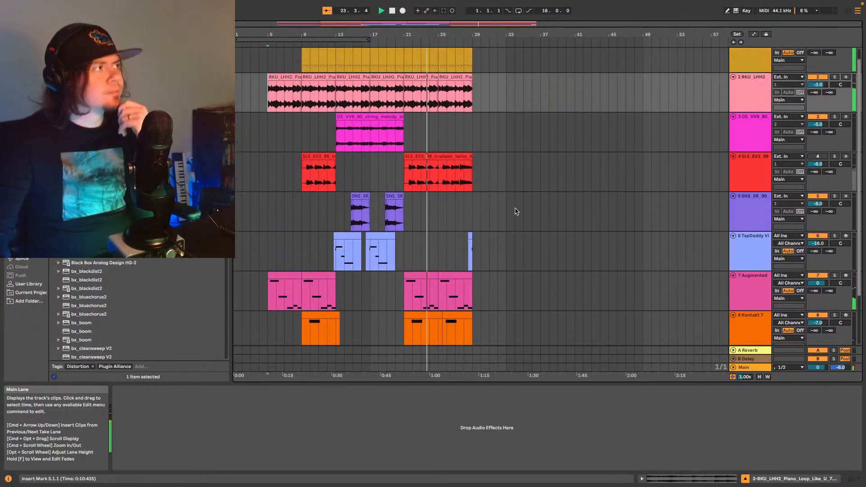
{"action": "scroll", "coordinate": [500, 199], "scroll_direction": "up", "scroll_amount": 1}
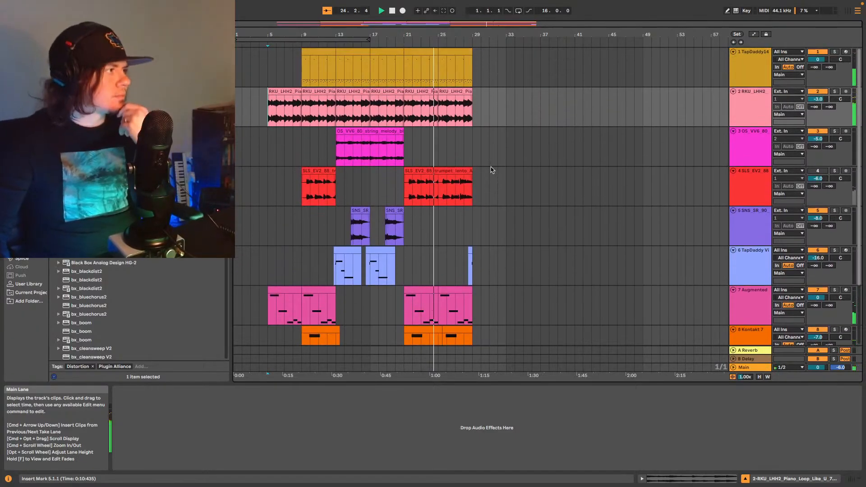
{"action": "scroll", "coordinate": [493, 178], "scroll_direction": "down", "scroll_amount": 4}
{"action": "scroll", "coordinate": [493, 177], "scroll_direction": "up", "scroll_amount": 2}
{"action": "left_click", "coordinate": [469, 226]}
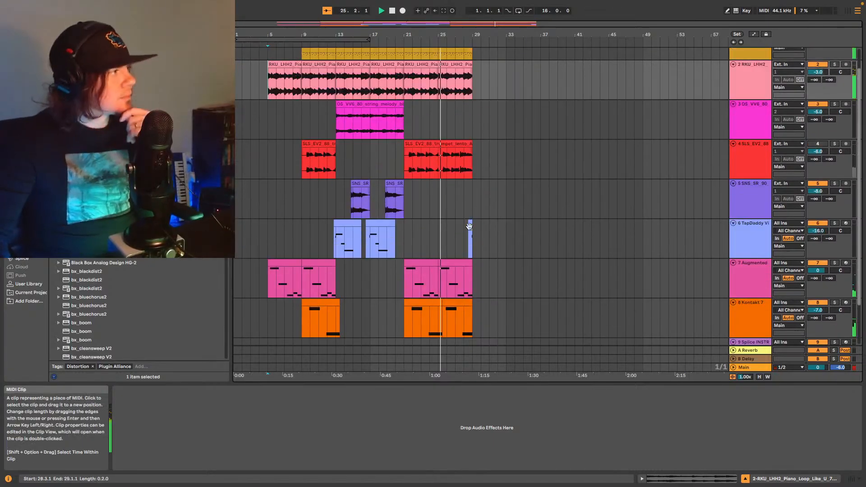
{"action": "left_click", "coordinate": [486, 222], "text": "shift"}
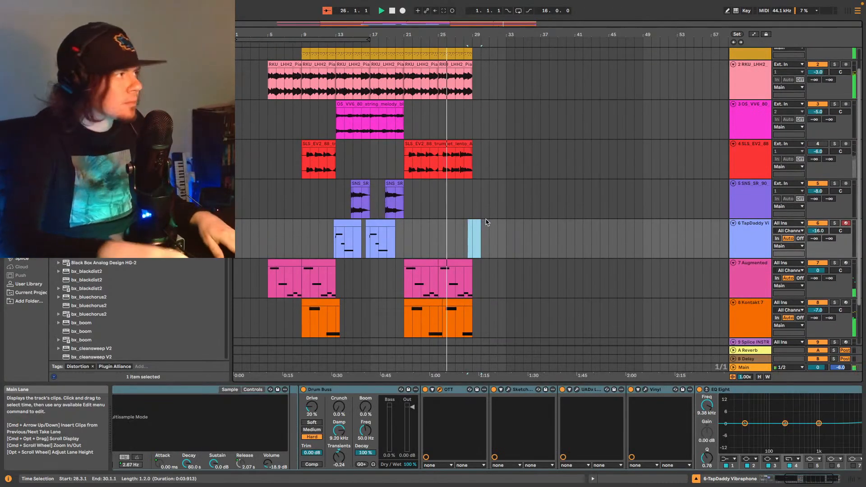
Move the eight-bar trumpet clip on track 4 from bar 21 to bar 29.
{"action": "scroll", "coordinate": [471, 155], "scroll_direction": "up", "scroll_amount": 1}
{"action": "scroll", "coordinate": [470, 150], "scroll_direction": "down", "scroll_amount": 3}
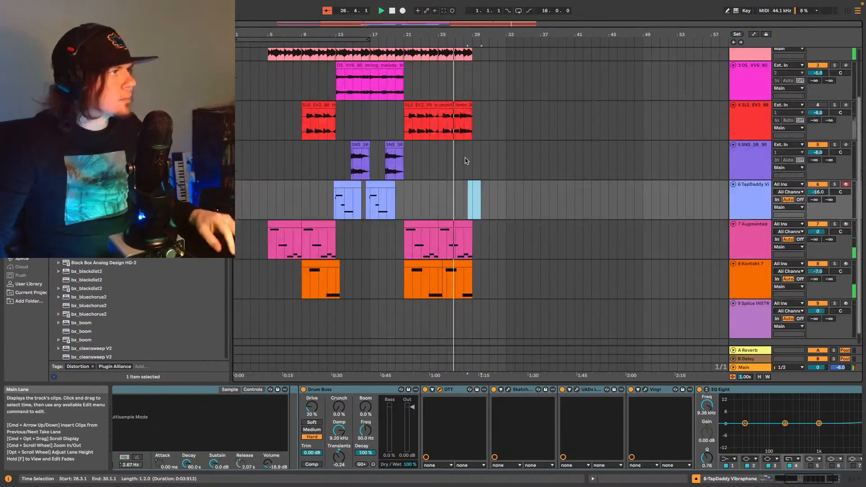
{"action": "scroll", "coordinate": [451, 137], "scroll_direction": "up", "scroll_amount": 1}
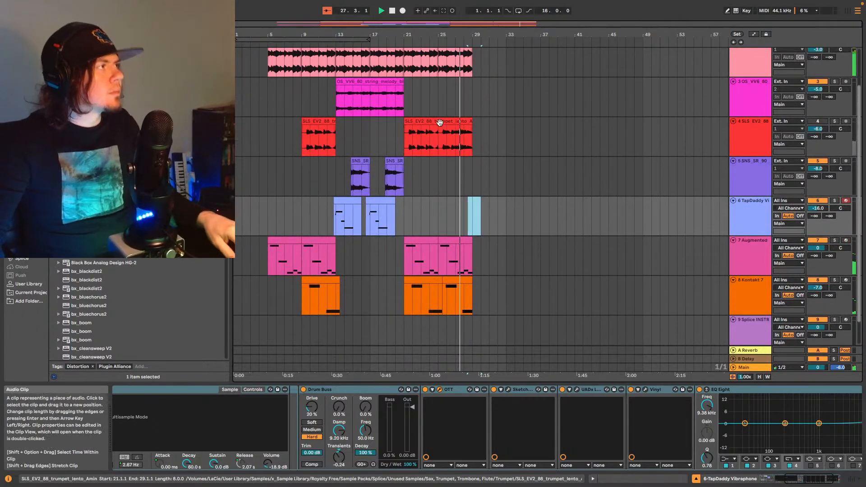
{"action": "left_click_drag", "start_coordinate": [447, 134], "coordinate": [508, 130]}
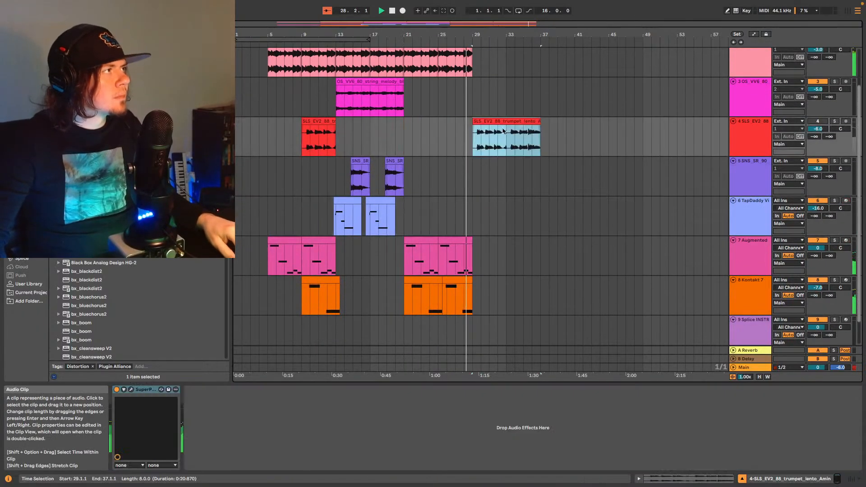
Duplicate bars 21 to 29 of the drum, piano, mallets and Kontakt 7 tracks into bars 29 to 37.
{"action": "scroll", "coordinate": [487, 99], "scroll_direction": "up", "scroll_amount": 2}
{"action": "left_click_drag", "start_coordinate": [404, 113], "coordinate": [460, 62]}
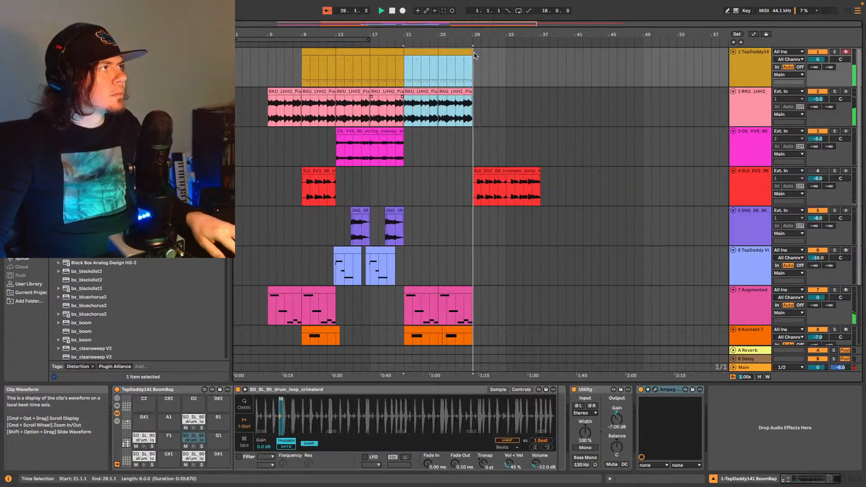
{"action": "key", "text": "super+d"}
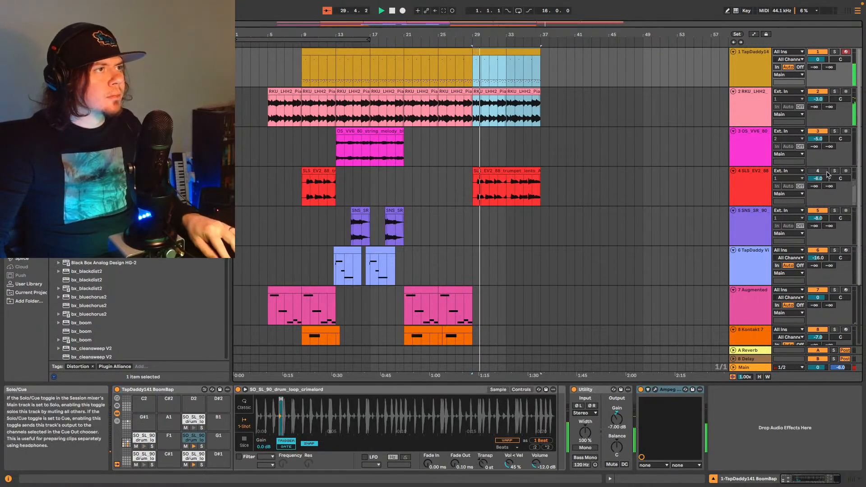
{"action": "scroll", "coordinate": [422, 248], "scroll_direction": "down", "scroll_amount": 2}
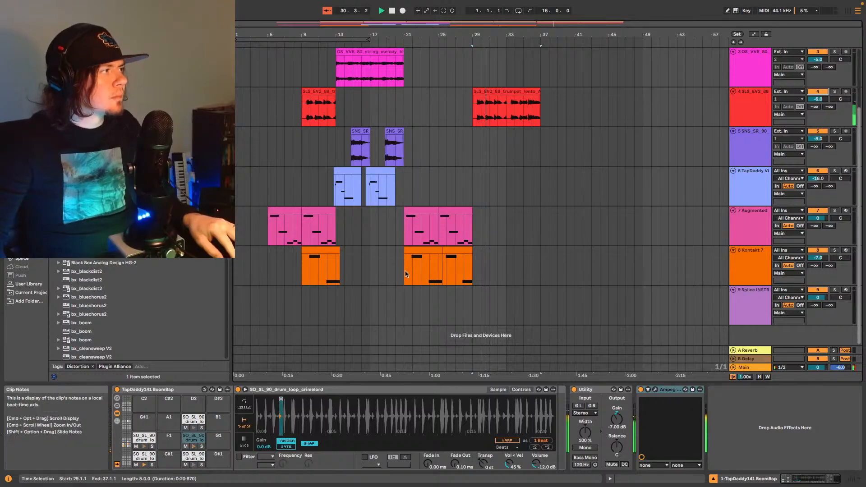
{"action": "left_click_drag", "start_coordinate": [405, 252], "coordinate": [474, 224]}
{"action": "key", "text": "super+d"}
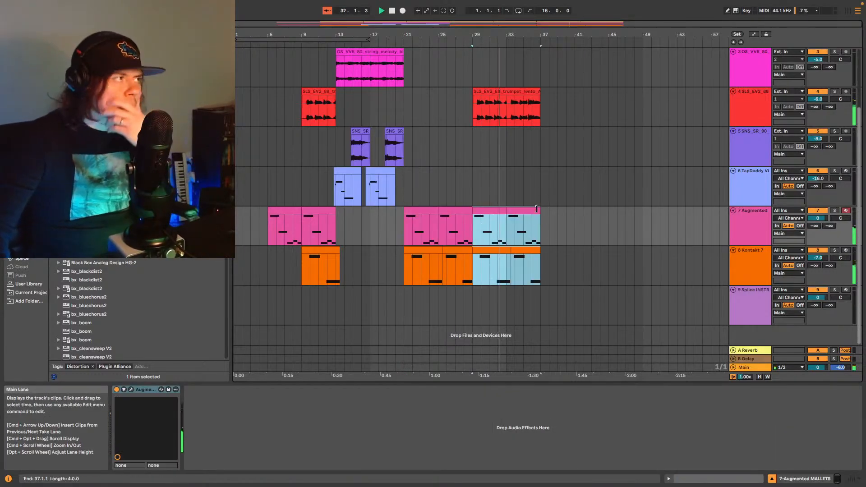
Delete the first trumpet clip on track 4, between bars 9 and 13.
{"action": "scroll", "coordinate": [520, 162], "scroll_direction": "up", "scroll_amount": 1}
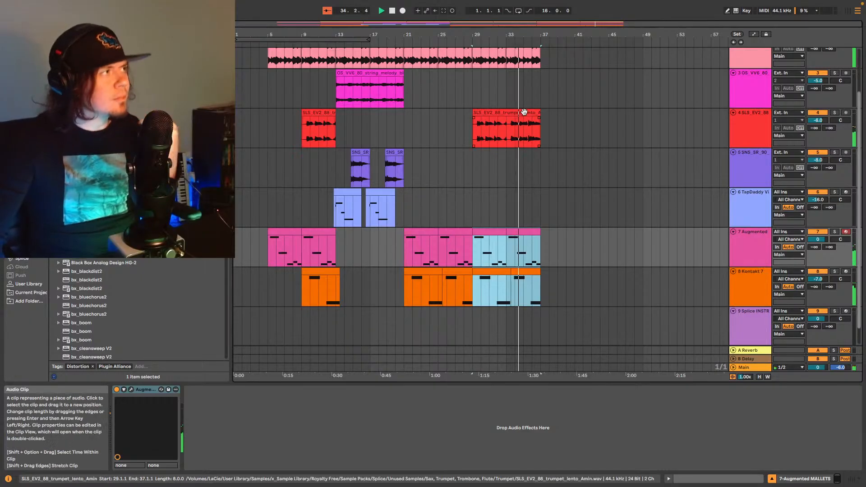
{"action": "left_click", "coordinate": [514, 128]}
{"action": "left_click", "coordinate": [311, 124]}
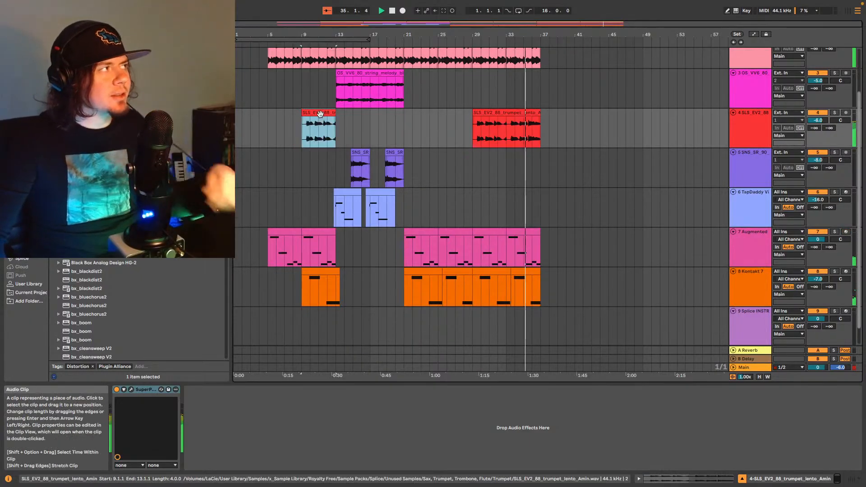
{"action": "key", "text": "Delete"}
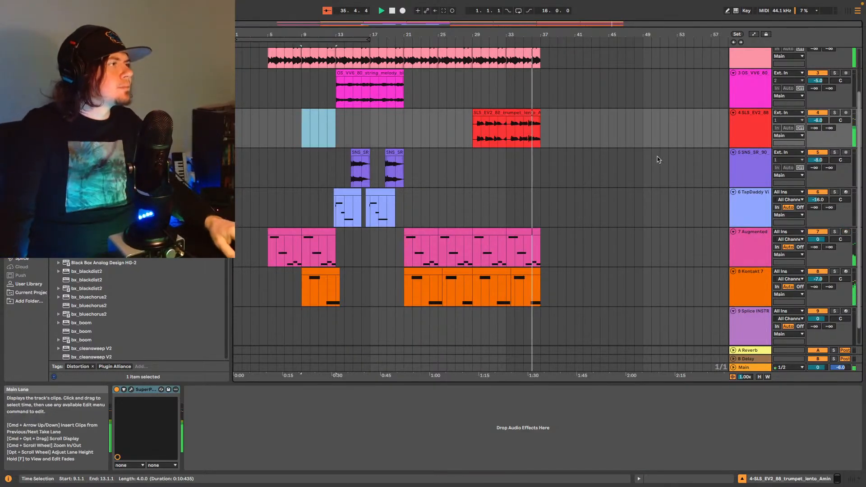
Mute the trumpet track and move it directly below the Kontakt 7 track.
{"action": "left_click", "coordinate": [816, 113]}
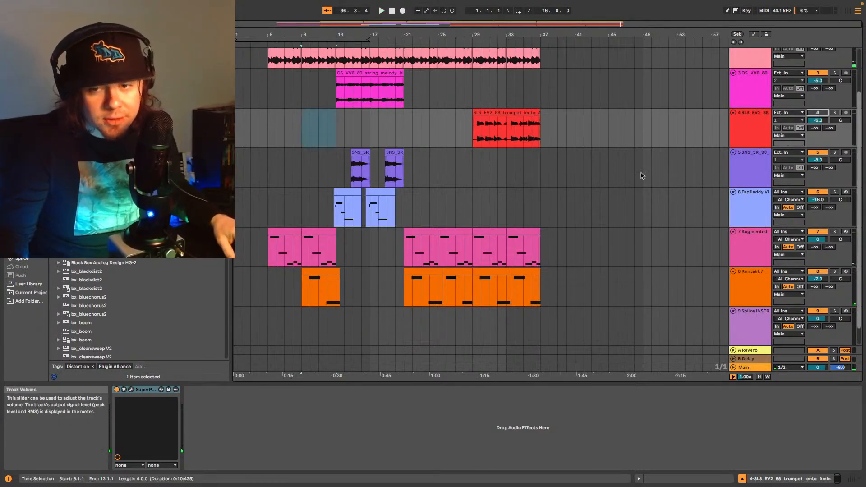
{"action": "scroll", "coordinate": [632, 190], "scroll_direction": "down", "scroll_amount": 2}
{"action": "left_click_drag", "start_coordinate": [746, 109], "coordinate": [768, 293]}
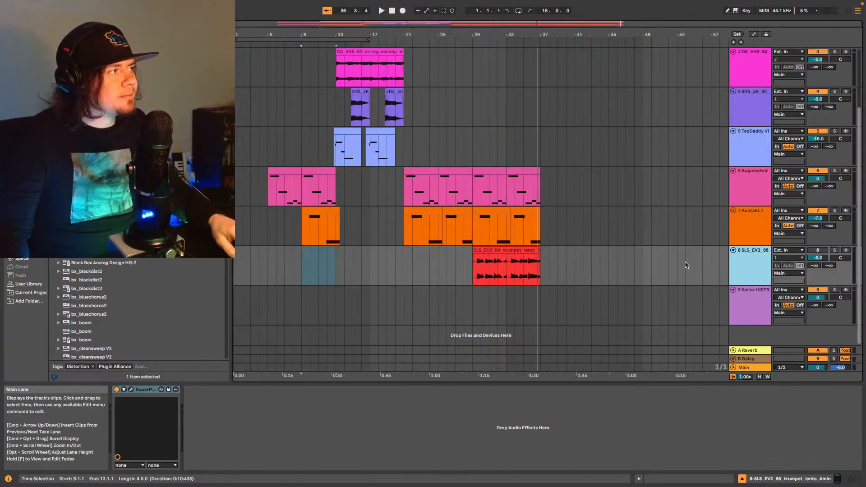
Play the arrangement from bar 5 to listen to it without the trumpet.
{"action": "scroll", "coordinate": [686, 265], "scroll_direction": "up", "scroll_amount": 4}
{"action": "scroll", "coordinate": [681, 271], "scroll_direction": "down", "scroll_amount": 4}
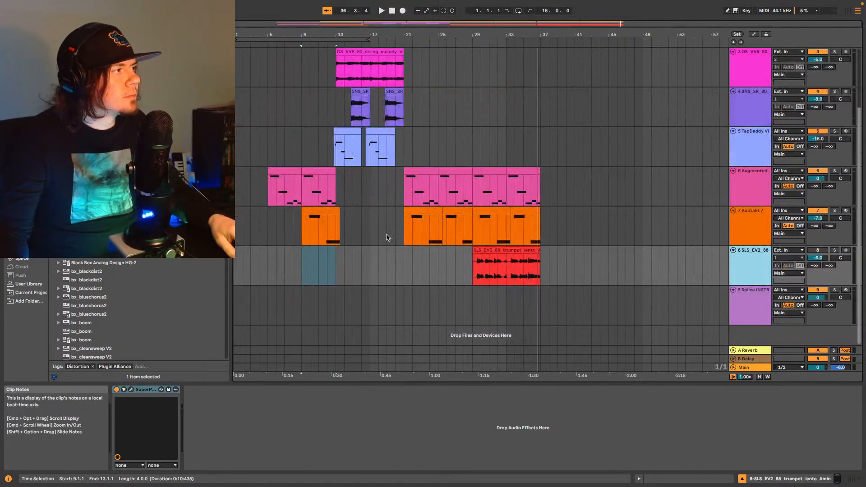
{"action": "left_click", "coordinate": [265, 194]}
{"action": "key", "text": "space"}
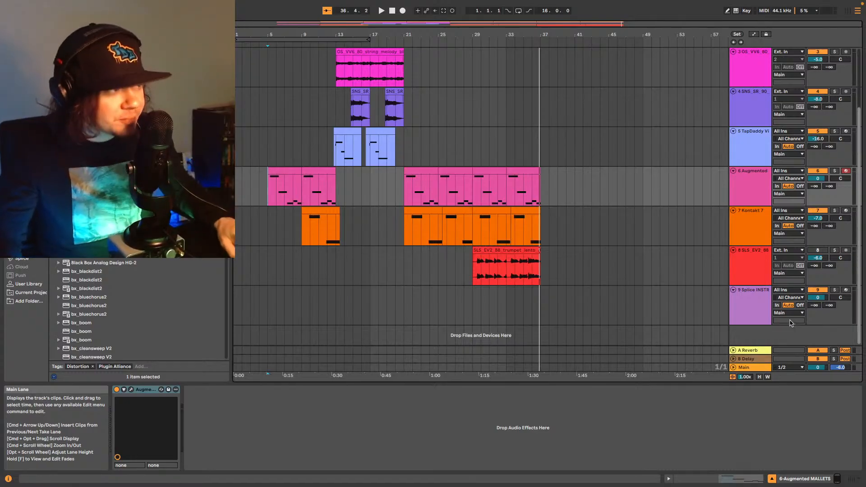
Set the playback start to bar 21 and insert an empty MIDI track below the Kontakt 7 track.
{"action": "left_click", "coordinate": [750, 236]}
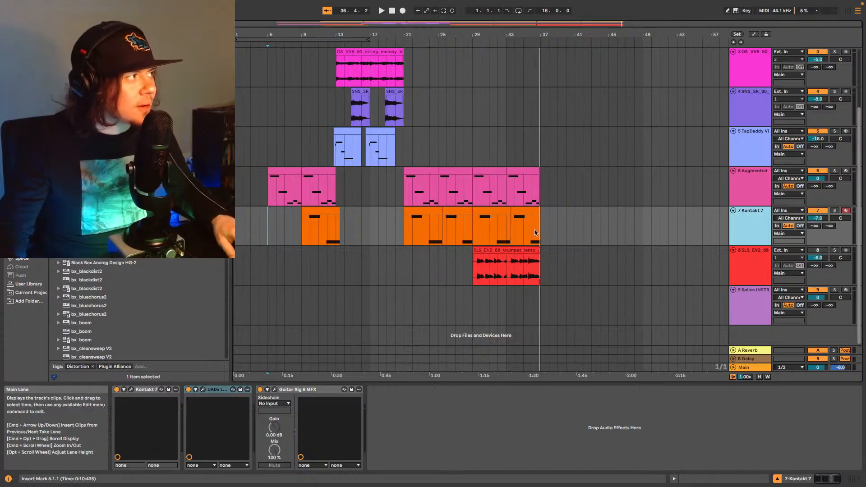
{"action": "left_click", "coordinate": [403, 231]}
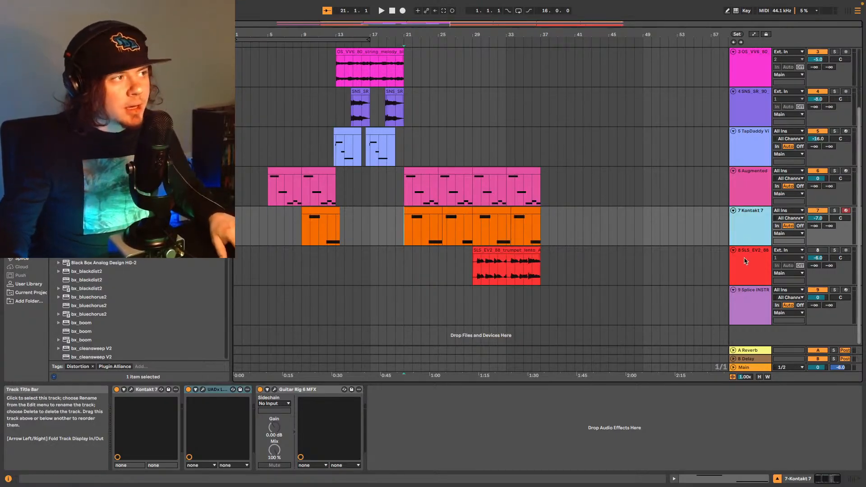
{"action": "key", "text": "Down"}
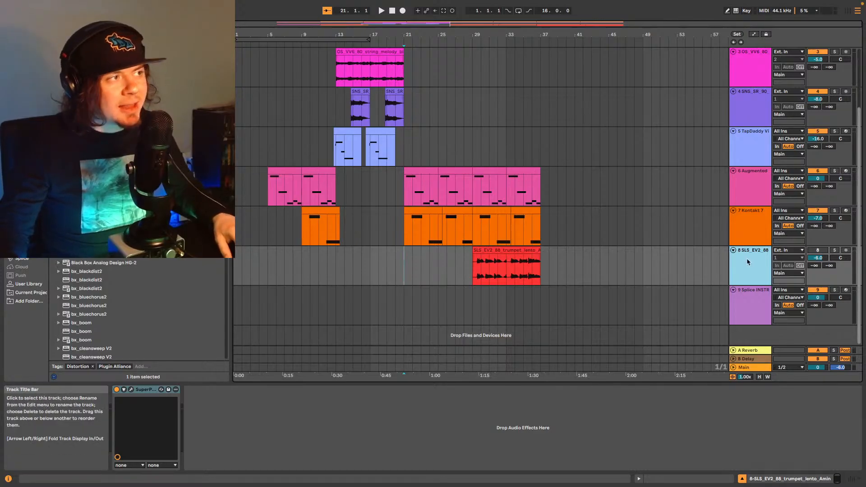
{"action": "left_click", "coordinate": [762, 233]}
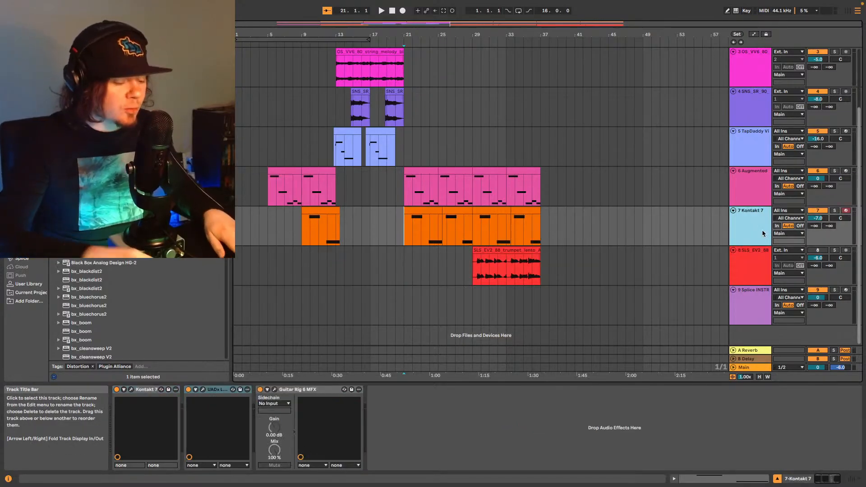
{"action": "key", "text": "ctrl+shift+t"}
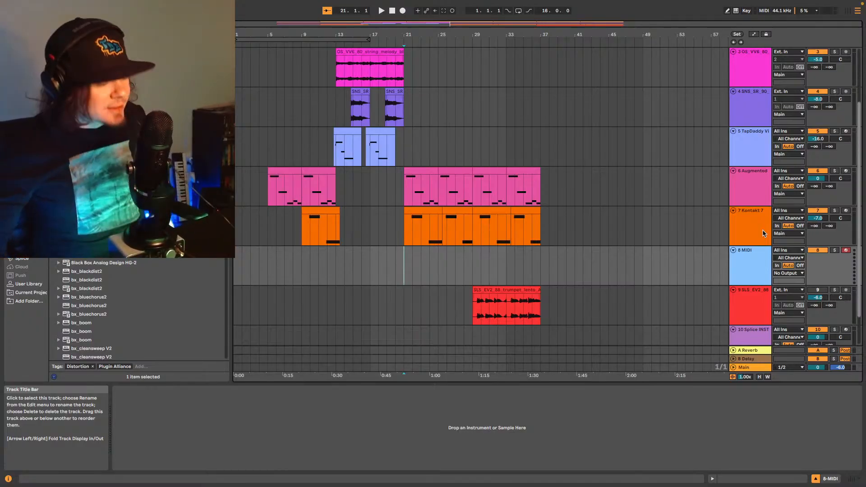
Insert an empty audio track between the Kontakt 7 track and the new MIDI track, and select it.
{"action": "left_click", "coordinate": [747, 213]}
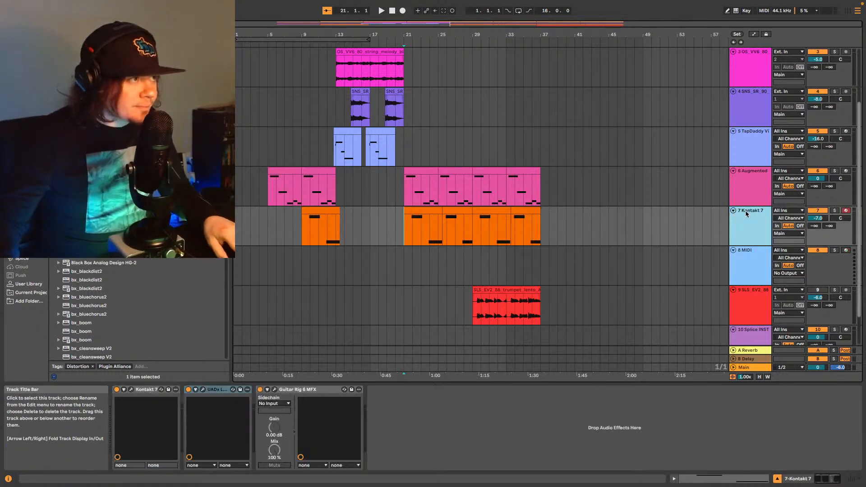
{"action": "key", "text": "ctrl+t"}
{"action": "left_click", "coordinate": [750, 304]}
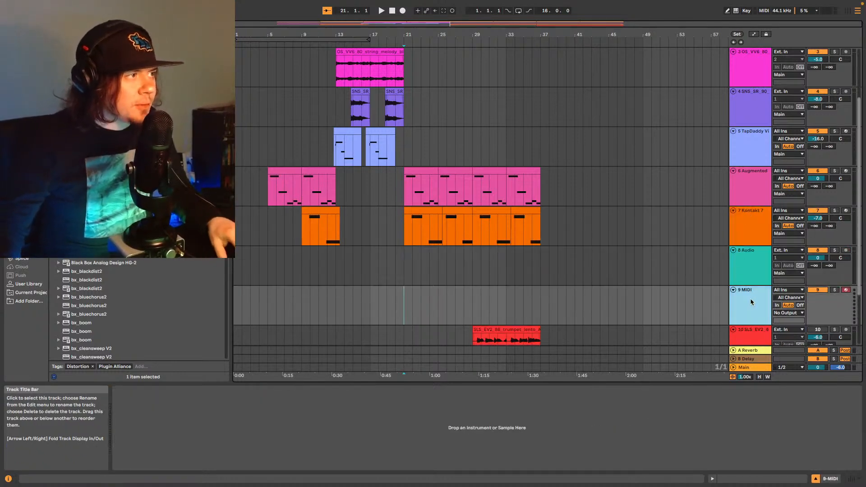
{"action": "left_click", "coordinate": [758, 261]}
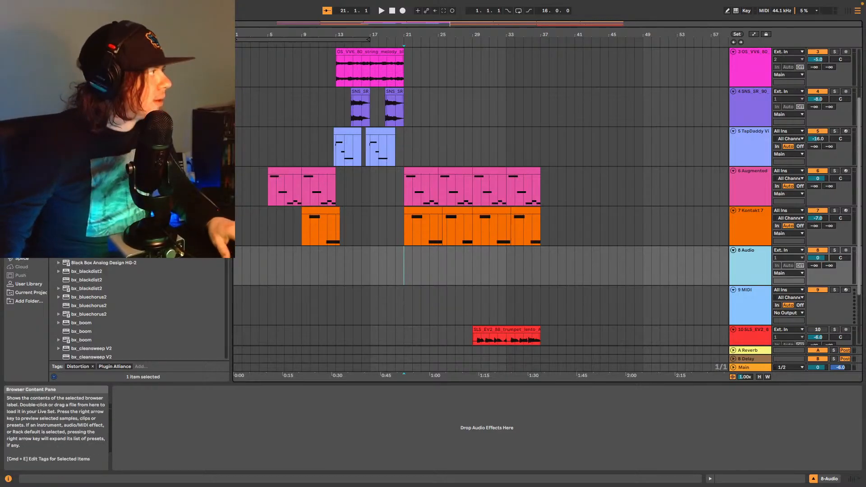
Close the Trumpet folder in the User Library, open the Sax folder and look through its saxophone loops.
{"action": "left_click", "coordinate": [30, 284]}
{"action": "scroll", "coordinate": [139, 307], "scroll_direction": "up", "scroll_amount": 10}
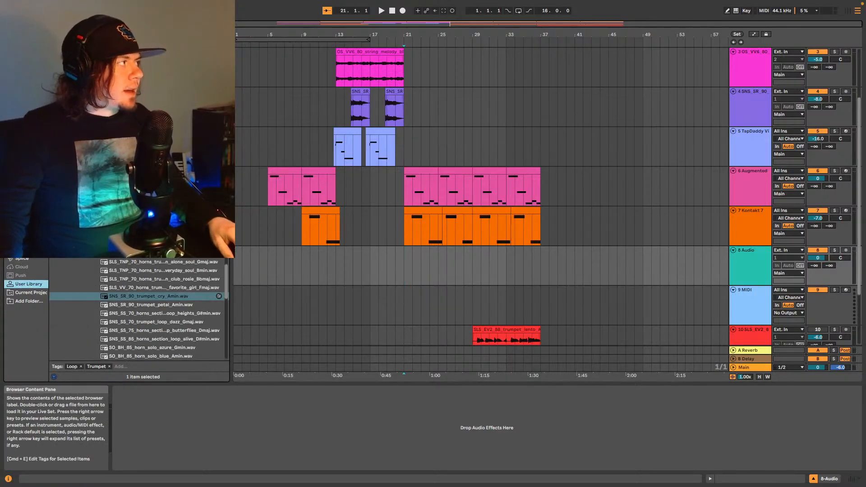
{"action": "scroll", "coordinate": [139, 309], "scroll_direction": "up", "scroll_amount": 10}
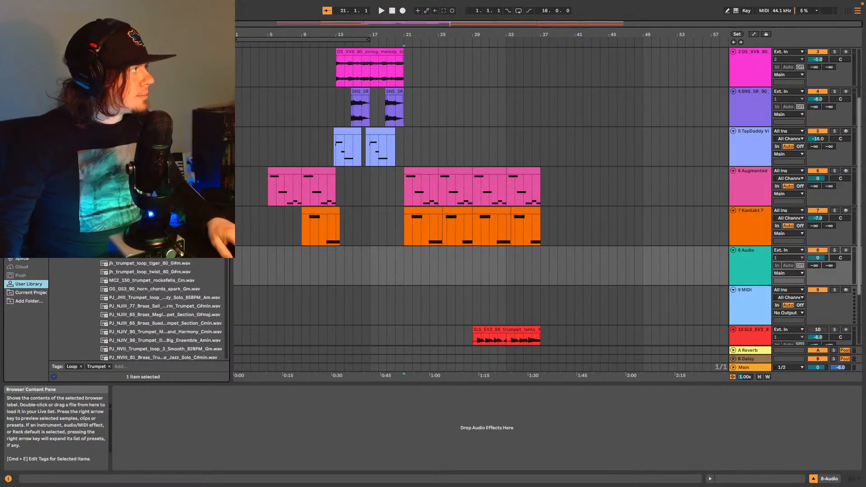
{"action": "scroll", "coordinate": [135, 217], "scroll_direction": "up", "scroll_amount": 5}
{"action": "left_click", "coordinate": [91, 217]}
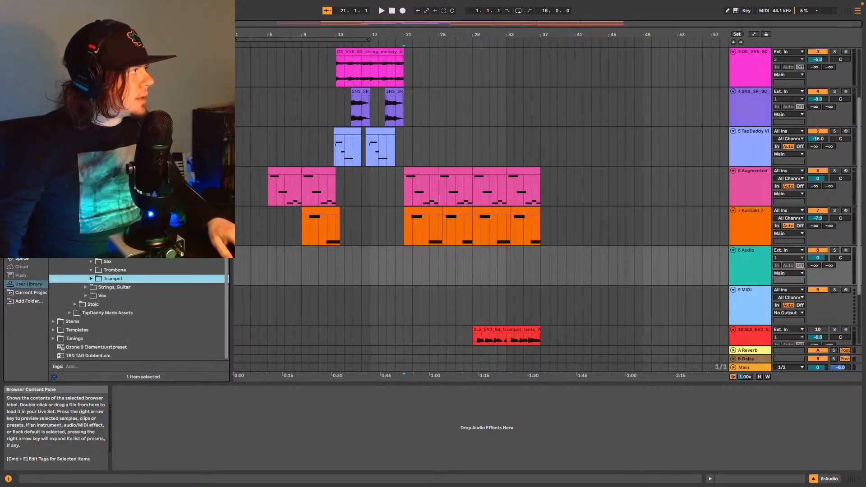
{"action": "left_click", "coordinate": [92, 261]}
{"action": "scroll", "coordinate": [125, 267], "scroll_direction": "down", "scroll_amount": 10}
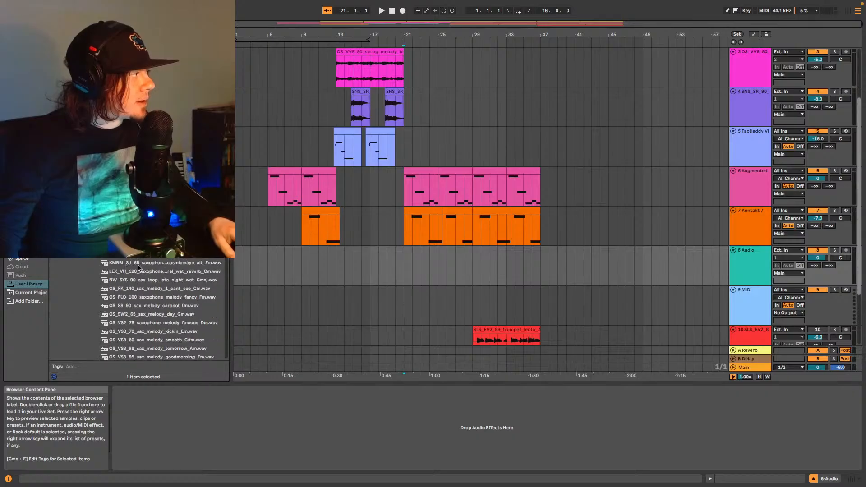
{"action": "scroll", "coordinate": [154, 270], "scroll_direction": "down", "scroll_amount": 10}
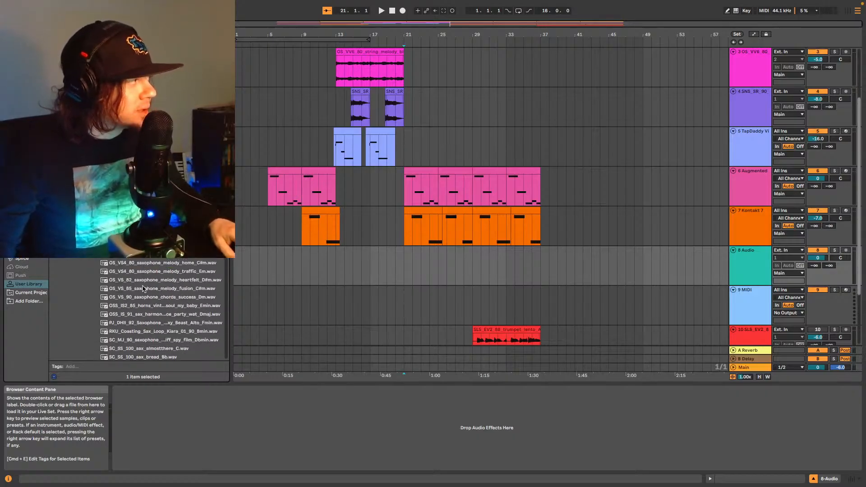
{"action": "scroll", "coordinate": [143, 287], "scroll_direction": "down", "scroll_amount": 5}
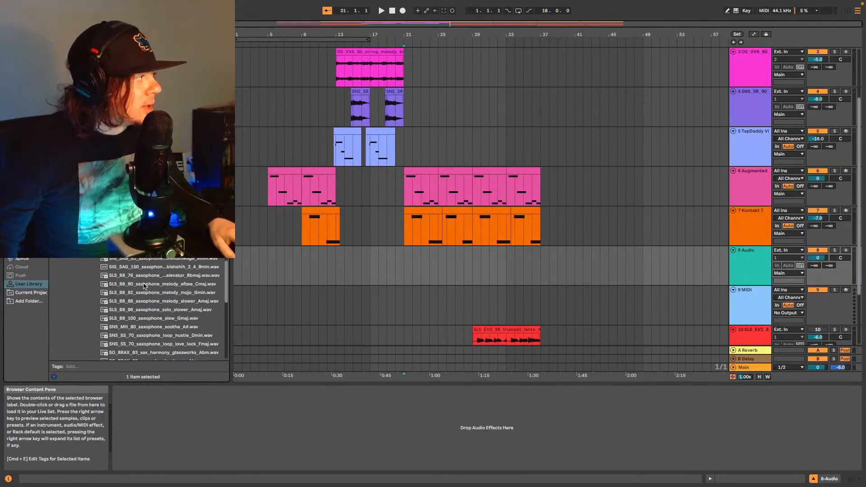
Preview the SLS_BB 86 solo slower, 82 mojo and 80 saxophone loops, playing the arrangement from bar 21 for comparison.
{"action": "left_click", "coordinate": [131, 311]}
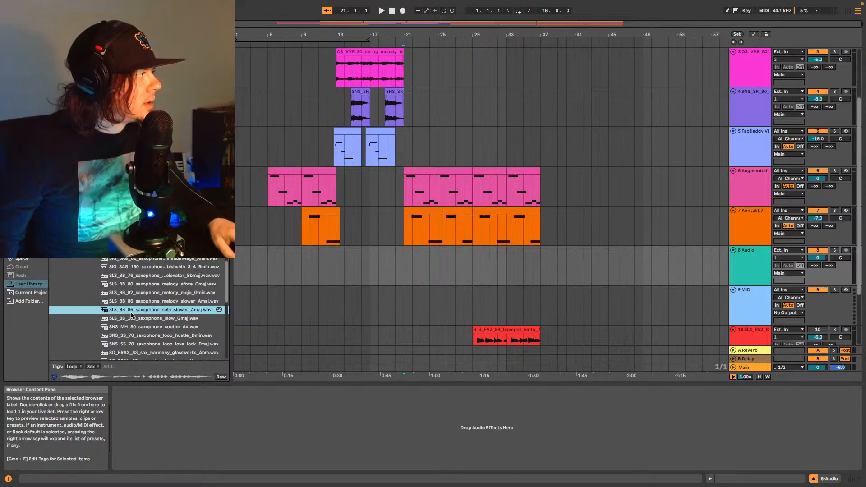
{"action": "left_click", "coordinate": [142, 293]}
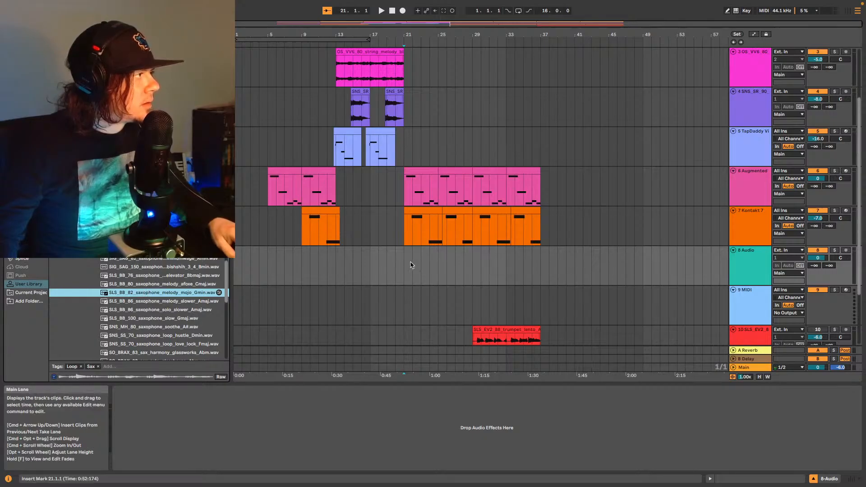
{"action": "key", "text": "space"}
{"action": "left_click", "coordinate": [164, 284]}
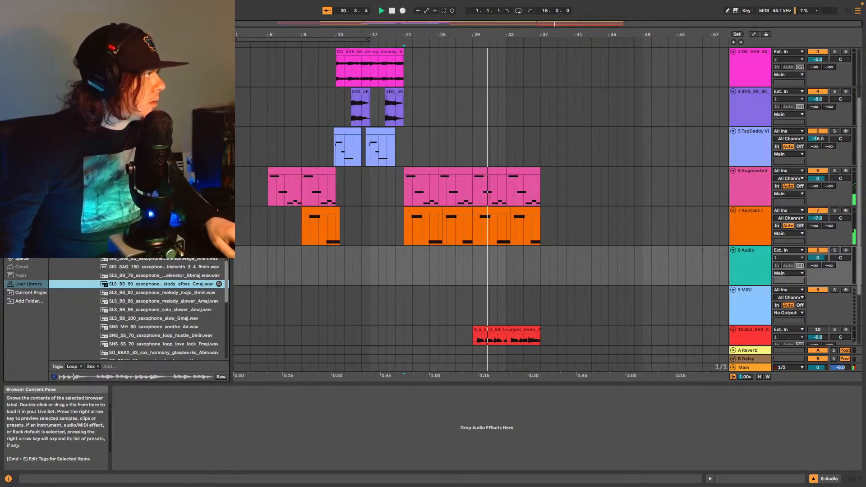
Try the SIG_J_77 sax lead ambient jazz gunk alt loop at bar 21 on the empty audio track and play it.
{"action": "left_click", "coordinate": [157, 225]}
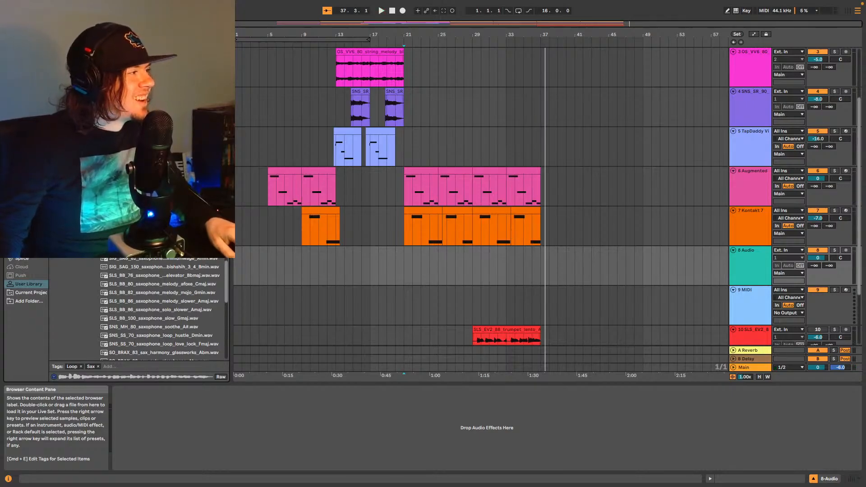
{"action": "left_click_drag", "start_coordinate": [404, 266], "coordinate": [404, 267]}
{"action": "key", "text": "space"}
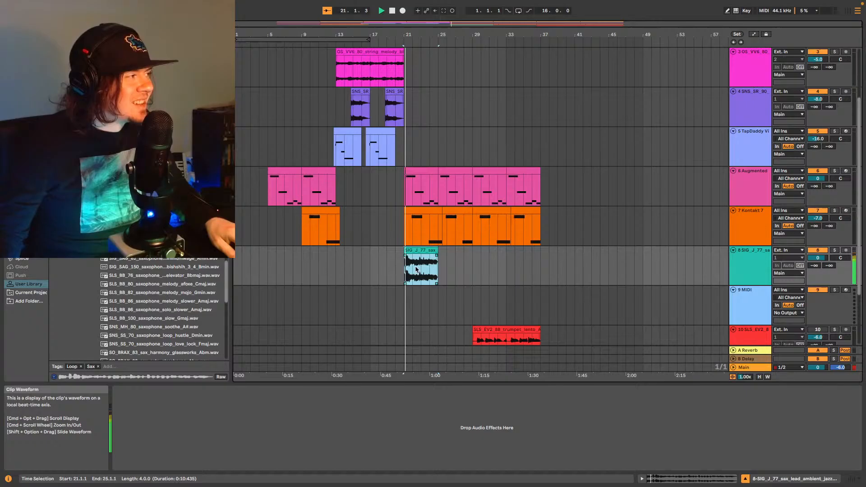
{"action": "key", "text": "space"}
Set the SIG_J_77 sax clip's warp mode to Complex Pro and its gain to -10.3 dB while playing it.
{"action": "left_click", "coordinate": [640, 478]}
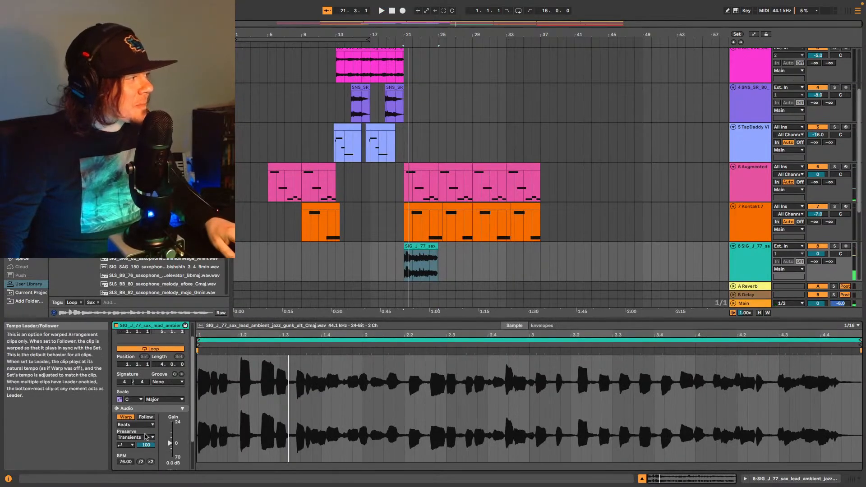
{"action": "scroll", "coordinate": [146, 436], "scroll_direction": "down", "scroll_amount": 1}
{"action": "left_click", "coordinate": [135, 412]}
{"action": "left_click", "coordinate": [131, 447]}
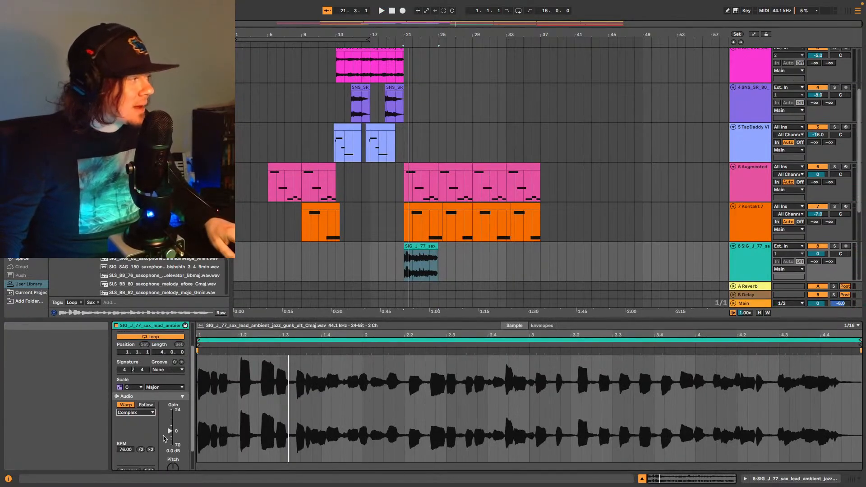
{"action": "key", "text": "space"}
{"action": "left_click_drag", "start_coordinate": [170, 432], "coordinate": [170, 436]}
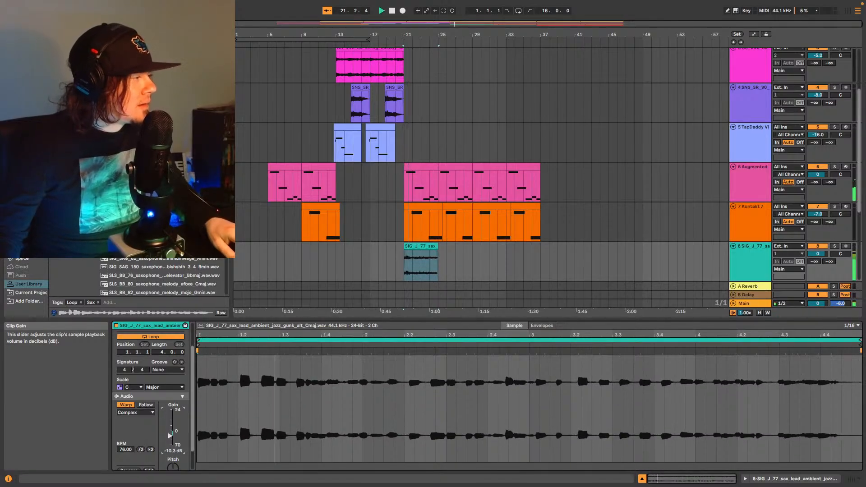
{"action": "left_click", "coordinate": [151, 413]}
{"action": "left_click", "coordinate": [133, 455]}
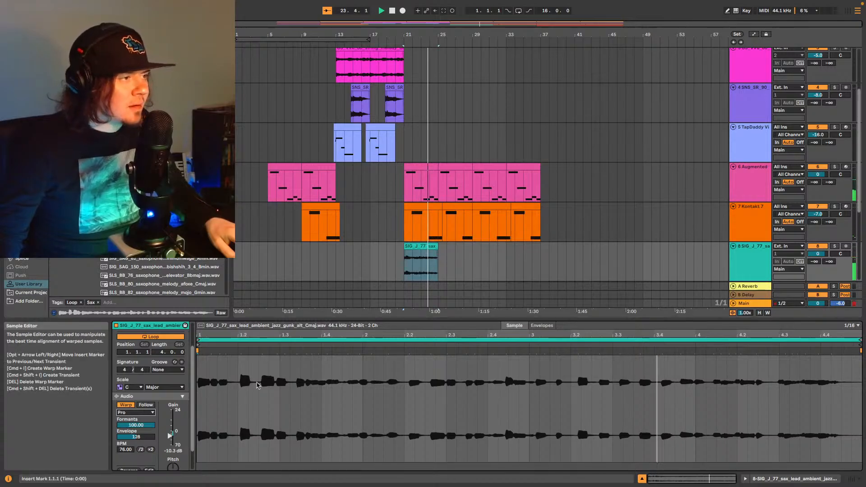
Stop playback and delete the SIG_J_77 sax clip at bar 21.
{"action": "left_click", "coordinate": [421, 246]}
{"action": "key", "text": "space"}
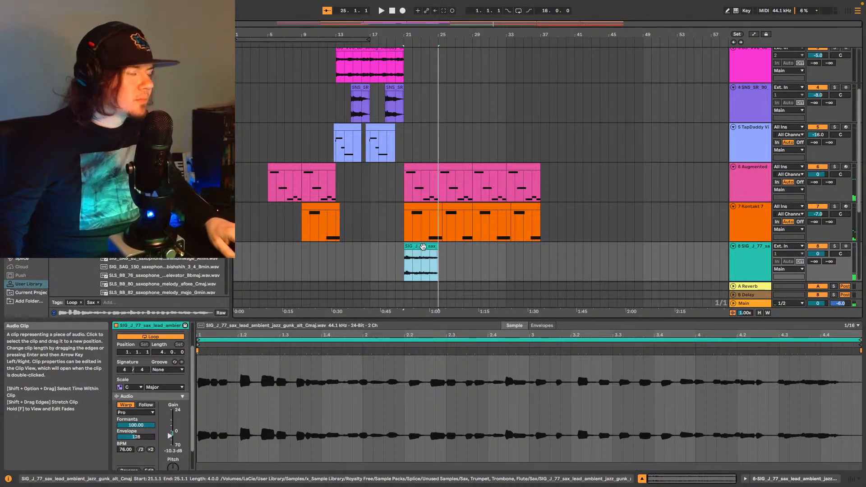
{"action": "key", "text": "Delete"}
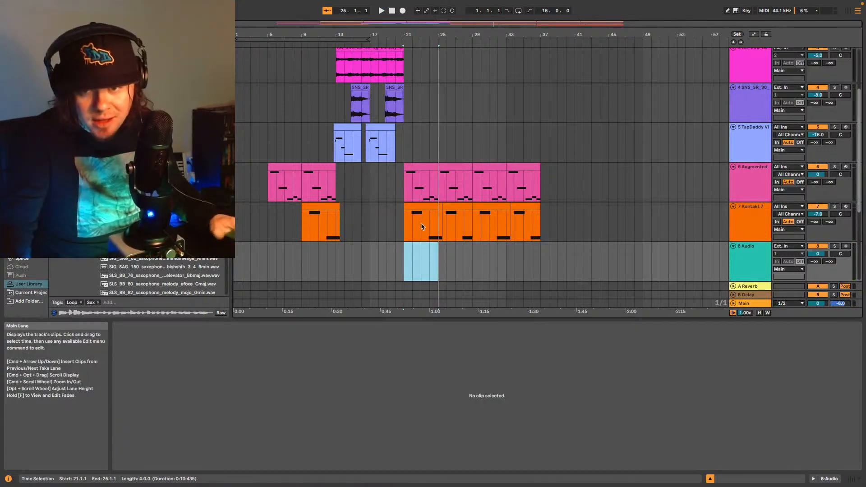
Look through and preview more saxophone loops in the Sax folder, playing the arrangement from bar 21 for comparison.
{"action": "scroll", "coordinate": [138, 276], "scroll_direction": "up", "scroll_amount": 5}
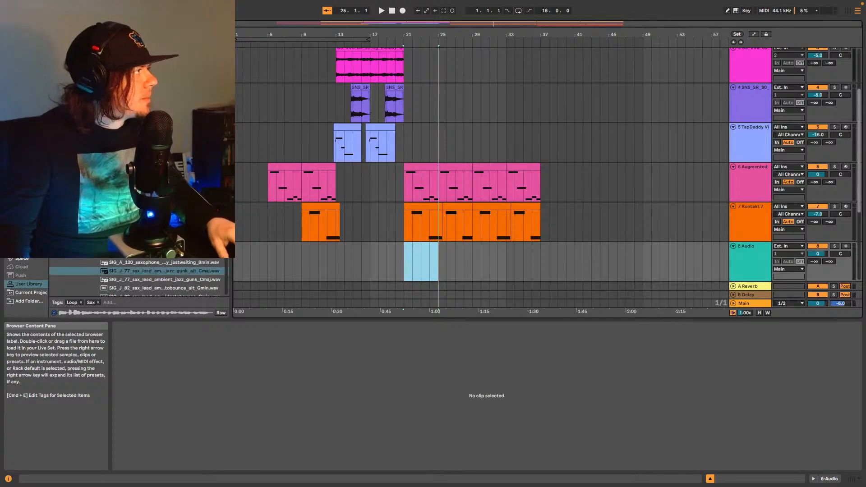
{"action": "left_click", "coordinate": [163, 219]}
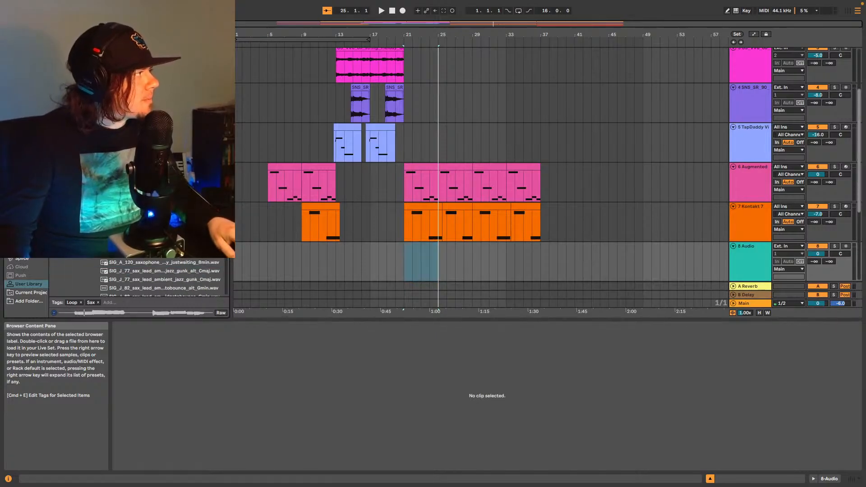
{"action": "scroll", "coordinate": [160, 276], "scroll_direction": "down", "scroll_amount": 2}
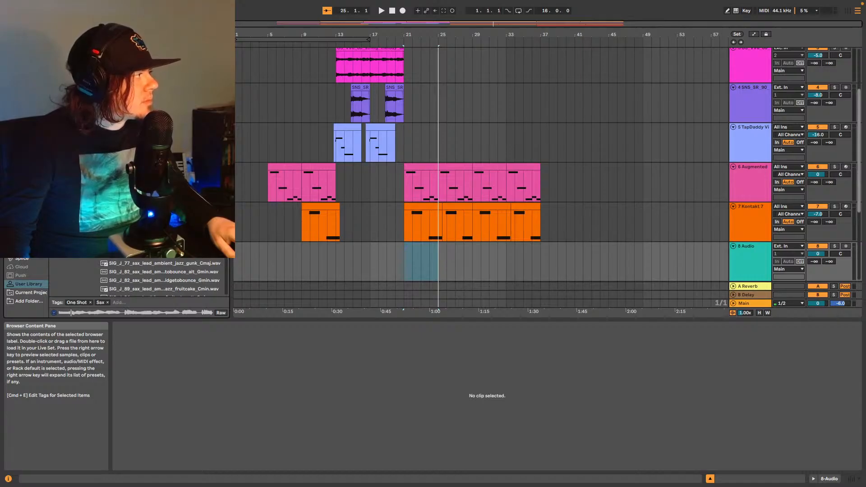
{"action": "scroll", "coordinate": [160, 276], "scroll_direction": "down", "scroll_amount": 3}
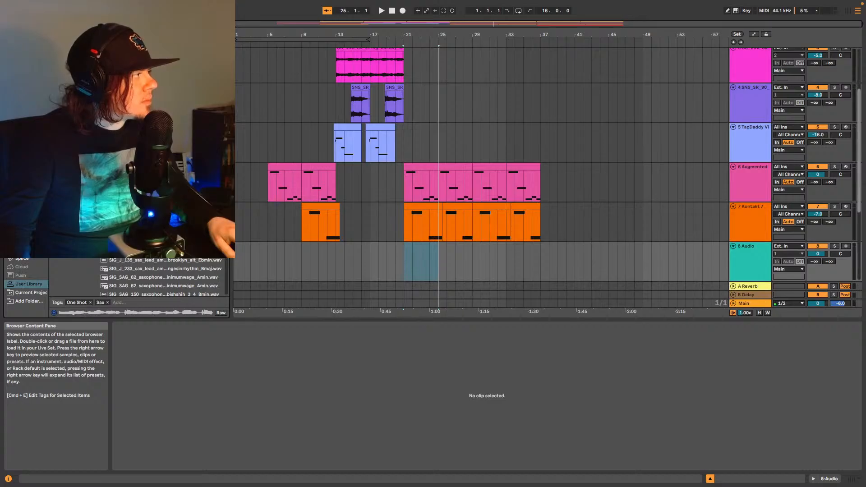
{"action": "key", "text": "space"}
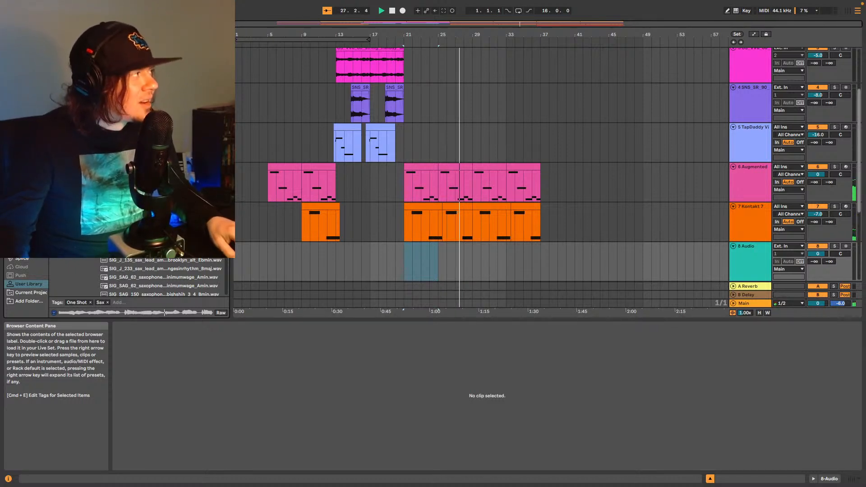
{"action": "key", "text": "space"}
Place SIG_A_90_saxophone_melody_keepitmovin_Cmaj.wav at bar 21 on the empty audio track and set its warp mode to Complex.
{"action": "left_click_drag", "start_coordinate": [163, 226], "coordinate": [408, 264]}
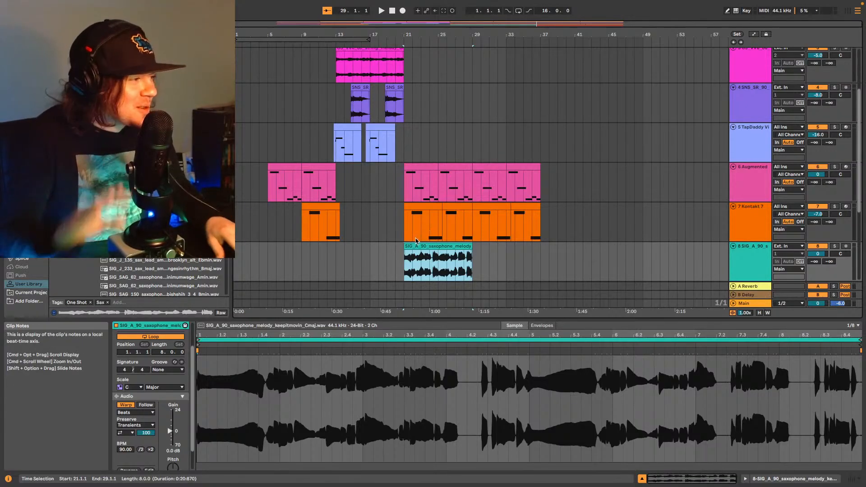
{"action": "left_click", "coordinate": [135, 412]}
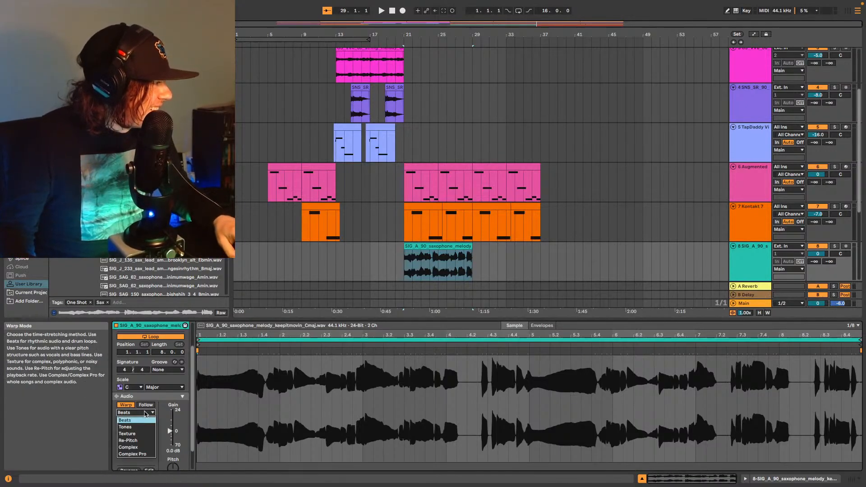
{"action": "left_click", "coordinate": [135, 449]}
{"action": "key", "text": "space"}
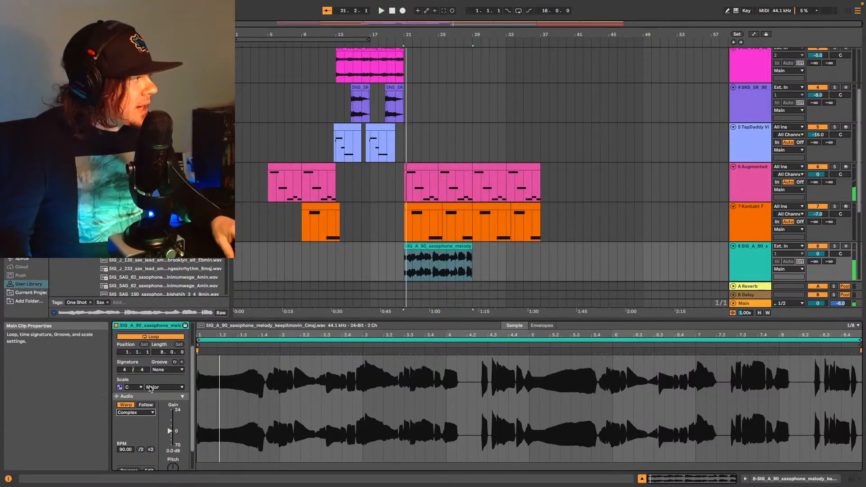
During playback, set the saxophone clip's gain to -2.8 dB and its track volume to -7 dB.
{"action": "left_click_drag", "start_coordinate": [168, 430], "coordinate": [169, 434]}
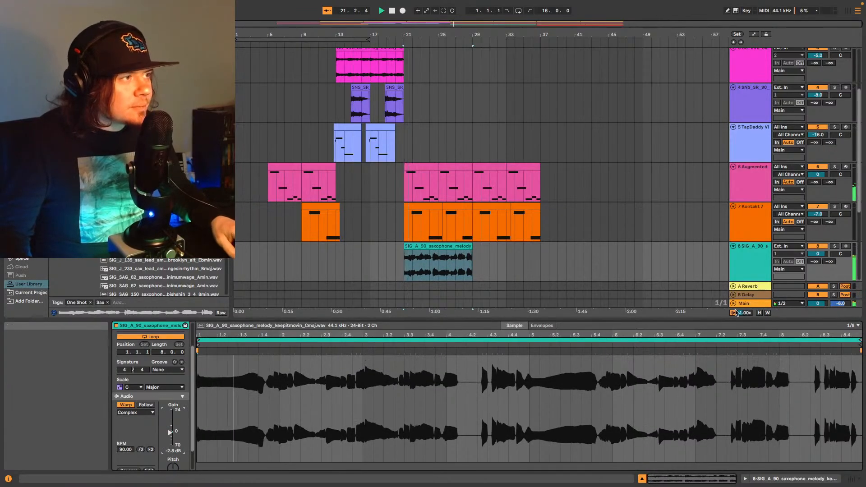
{"action": "left_click", "coordinate": [823, 255]}
{"action": "type", "text": "-3"}
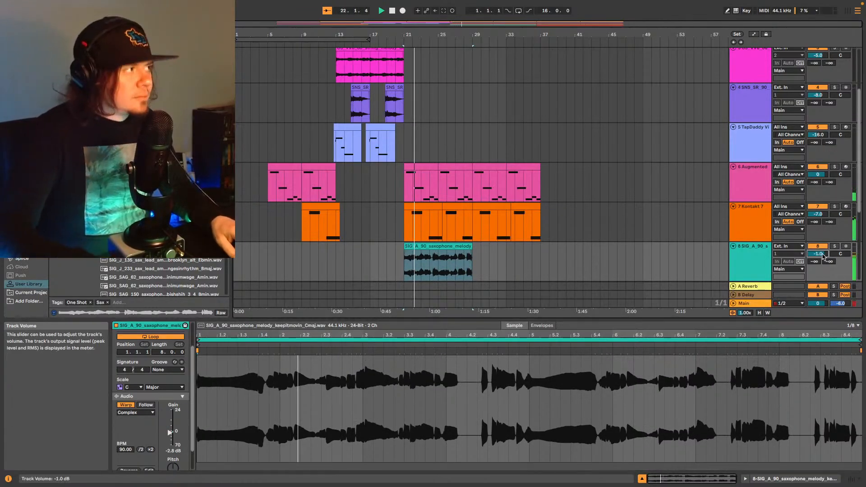
{"action": "key", "text": "Return"}
{"action": "key", "text": "Down"}
{"action": "key", "text": "Down"}
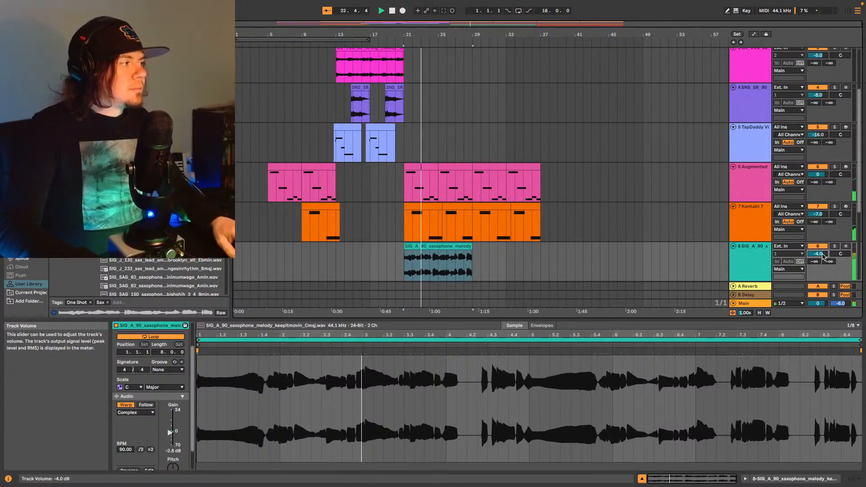
{"action": "key", "text": "Down"}
{"action": "key", "text": "Down"}
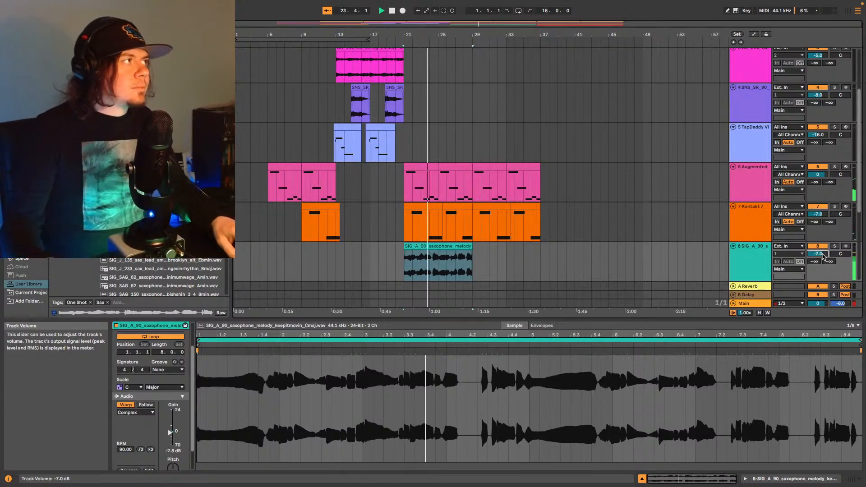
Copy the Ampeg amp effect from the SNS_SR_90 trumpet track onto the saxophone track.
{"action": "scroll", "coordinate": [703, 179], "scroll_direction": "down", "scroll_amount": 1}
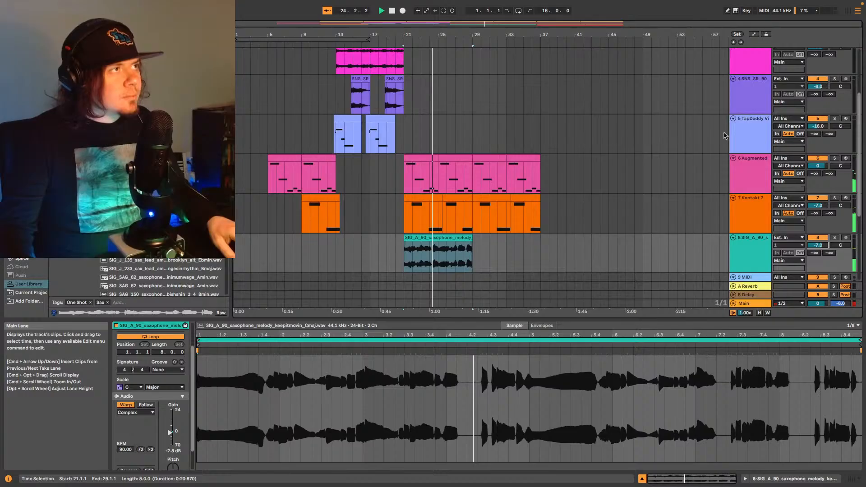
{"action": "left_click", "coordinate": [742, 91]}
{"action": "left_click", "coordinate": [800, 480]}
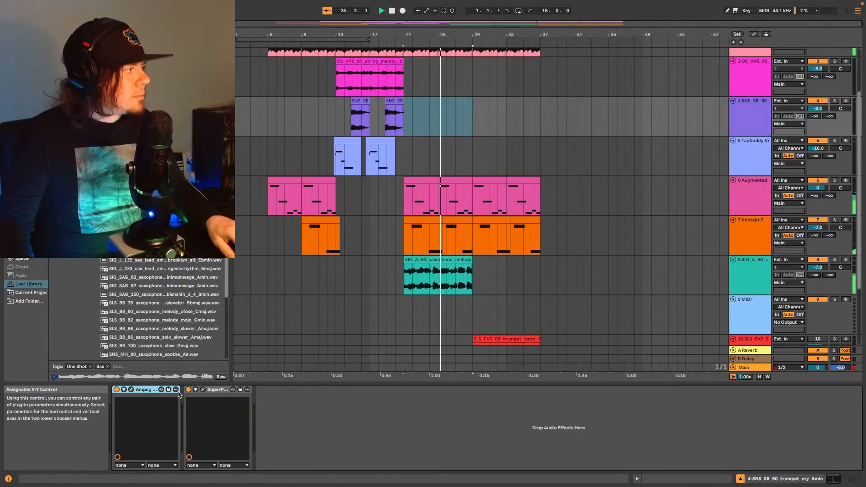
{"action": "left_click", "coordinate": [761, 271]}
{"action": "left_click", "coordinate": [597, 451]}
{"action": "key", "text": "super+v"}
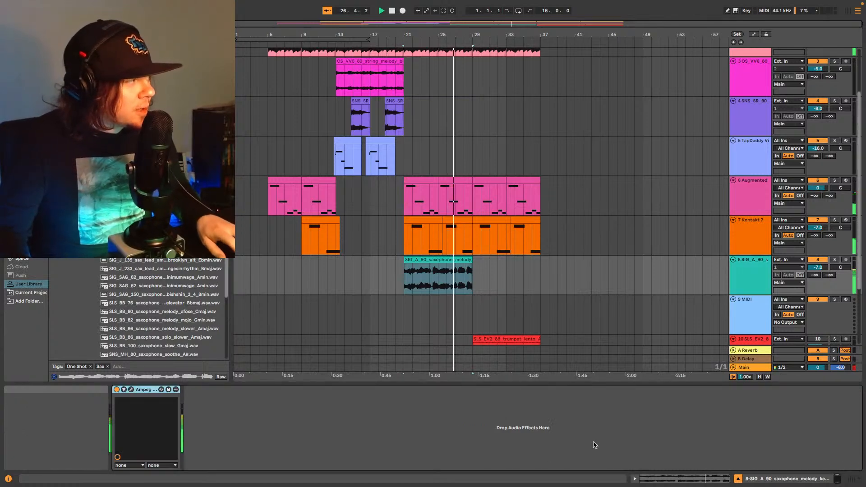
{"action": "key", "text": "space"}
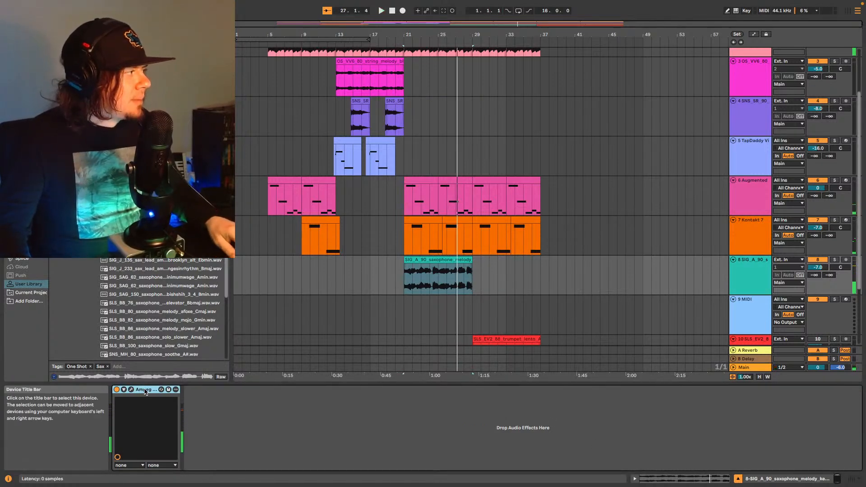
Play the saxophone section from bar 21 and examine the saxophone clip's waveform and settings.
{"action": "key", "text": "space"}
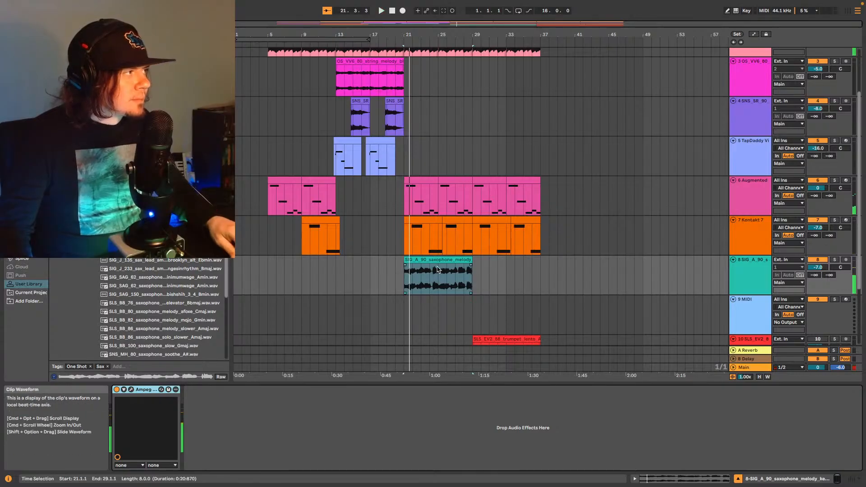
{"action": "left_click", "coordinate": [434, 276]}
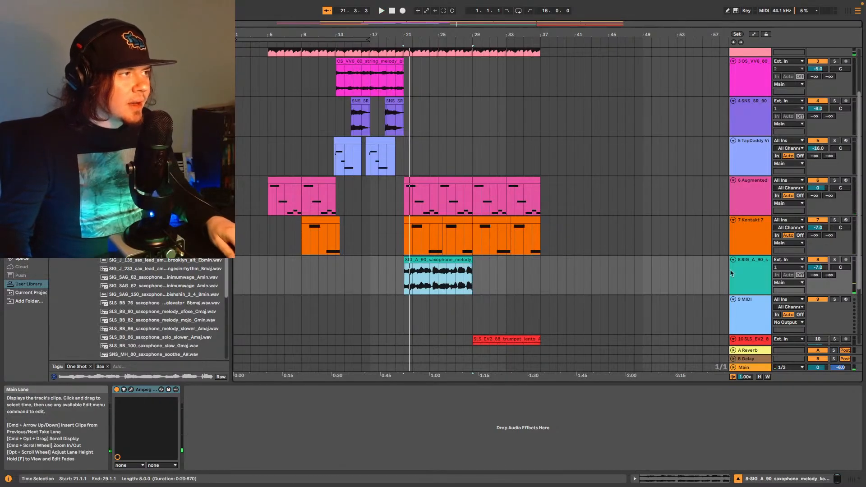
{"action": "left_click", "coordinate": [747, 273]}
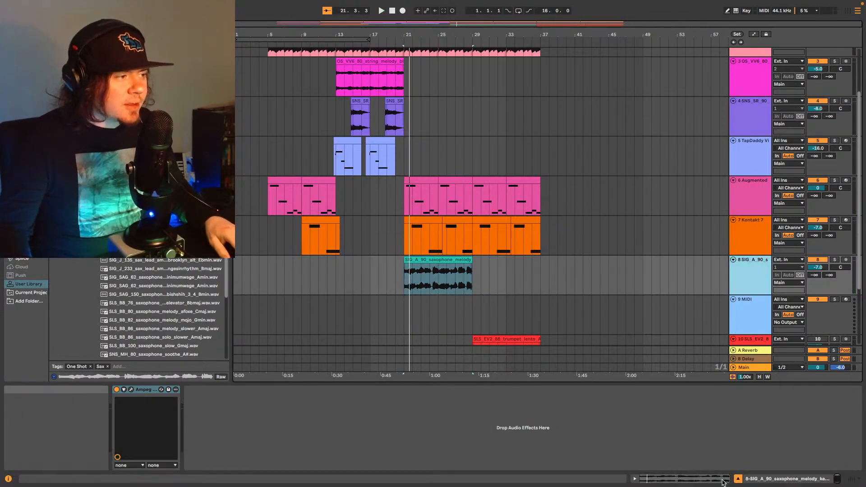
{"action": "left_click", "coordinate": [694, 474]}
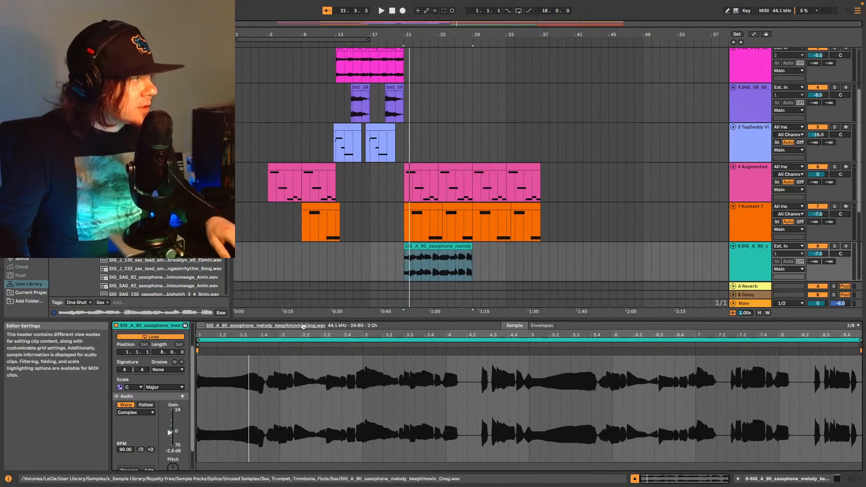
{"action": "scroll", "coordinate": [501, 241], "scroll_direction": "up", "scroll_amount": 1}
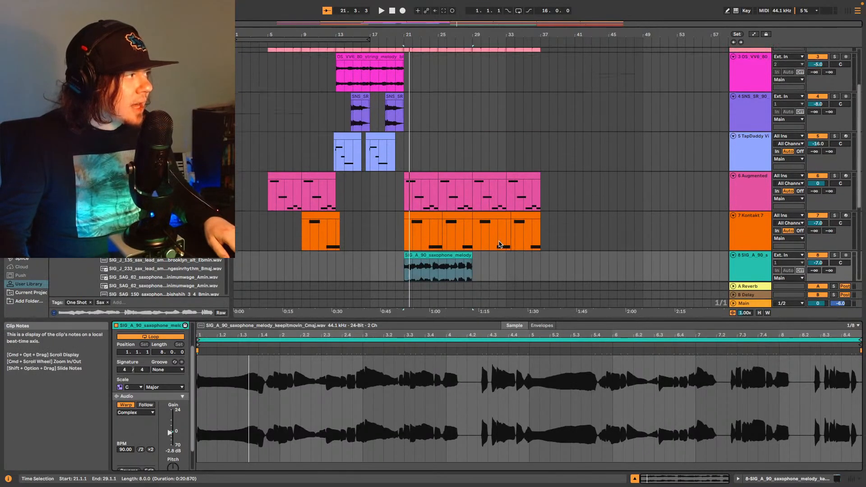
{"action": "scroll", "coordinate": [483, 253], "scroll_direction": "down", "scroll_amount": 2}
{"action": "scroll", "coordinate": [482, 253], "scroll_direction": "down", "scroll_amount": 1}
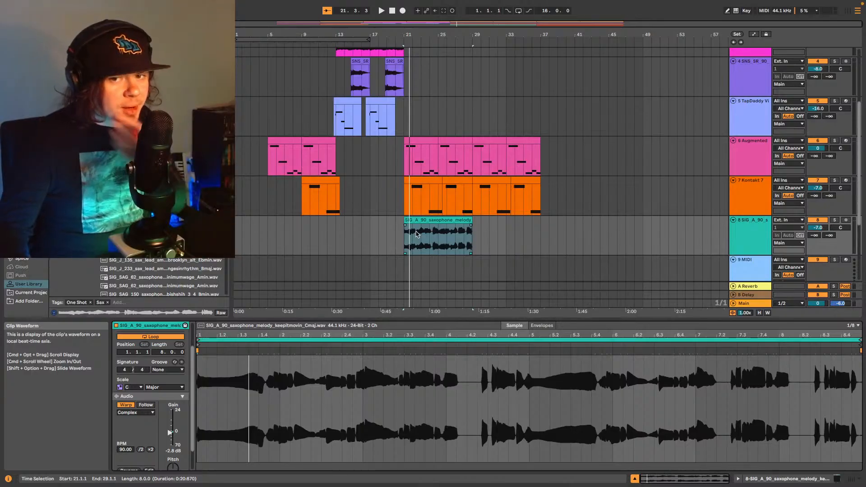
During playback from bar 21, open the saxophone track's Ampeg amp, try its ultra-hi switch and close the amp window.
{"action": "key", "text": "space"}
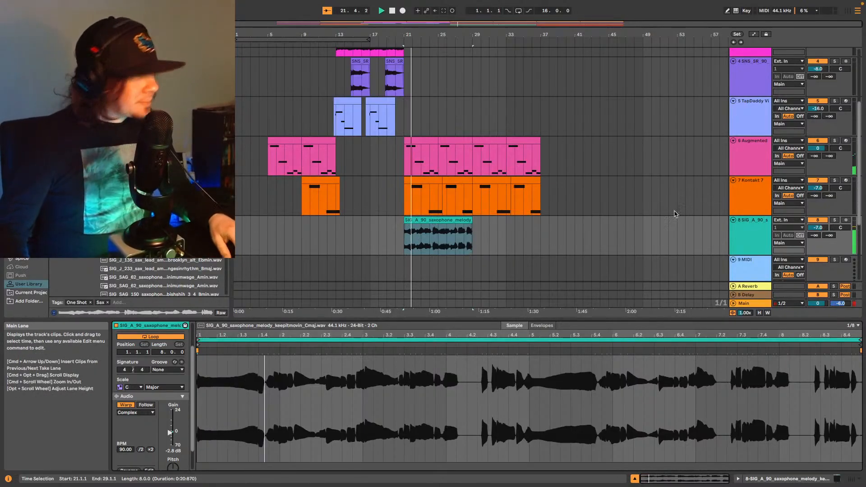
{"action": "left_click", "coordinate": [743, 239]}
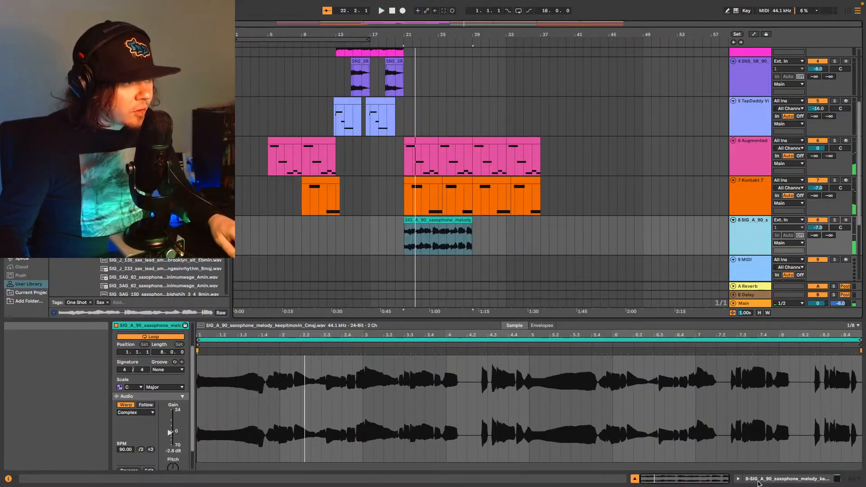
{"action": "left_click", "coordinate": [738, 479]}
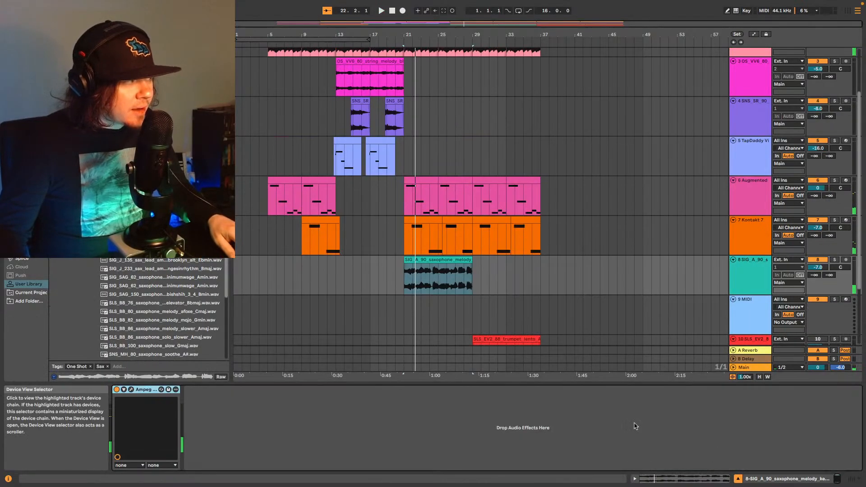
{"action": "key", "text": "space"}
{"action": "left_click", "coordinate": [132, 390]}
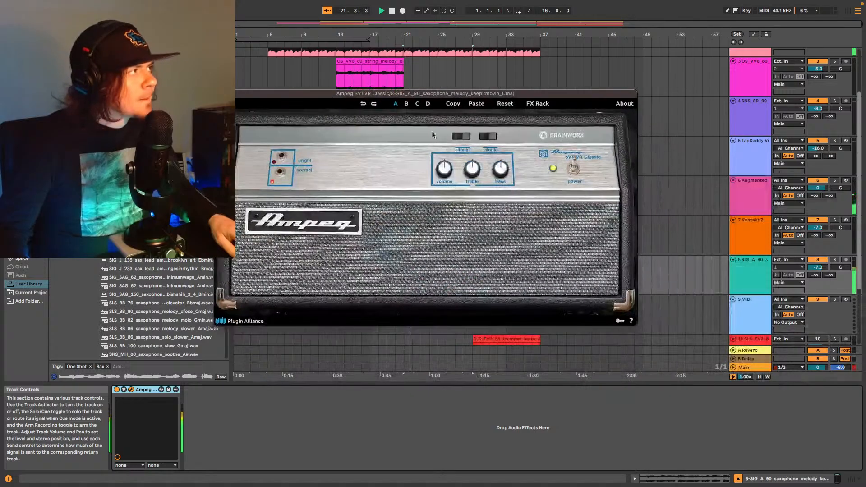
{"action": "left_click", "coordinate": [461, 138]}
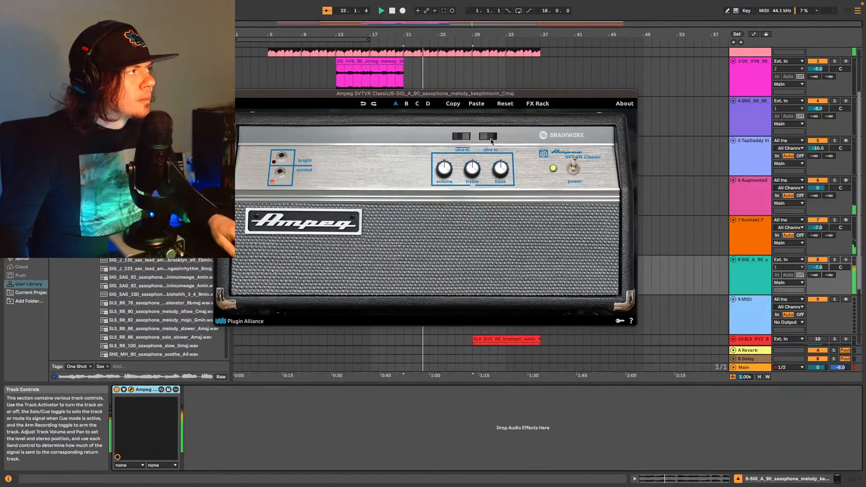
{"action": "key", "text": "space"}
{"action": "left_click", "coordinate": [219, 93]}
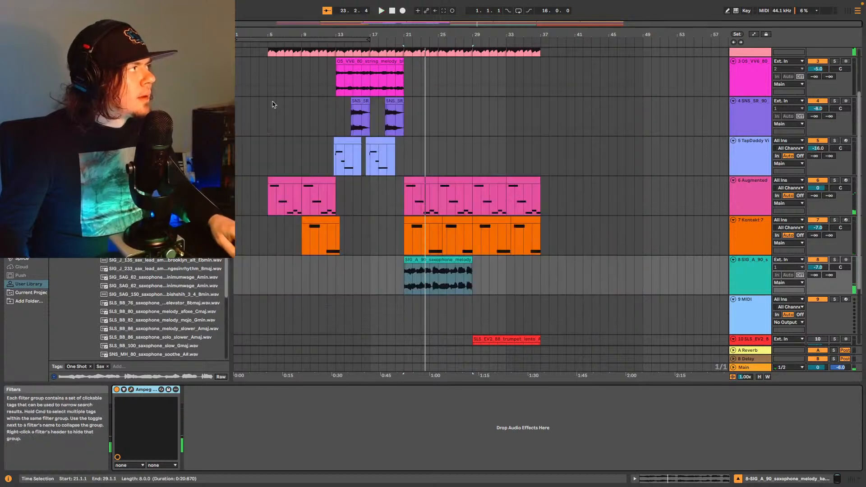
Copy the SuperPlate reverb from the SNS_SR_90 trumpet track to the saxophone track, after the Ampeg amp.
{"action": "key", "text": "space"}
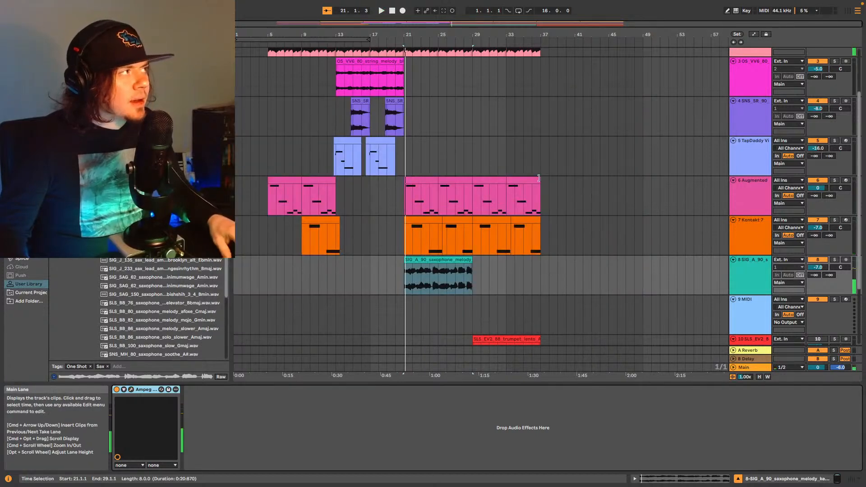
{"action": "left_click", "coordinate": [760, 116]}
{"action": "left_click", "coordinate": [214, 391]}
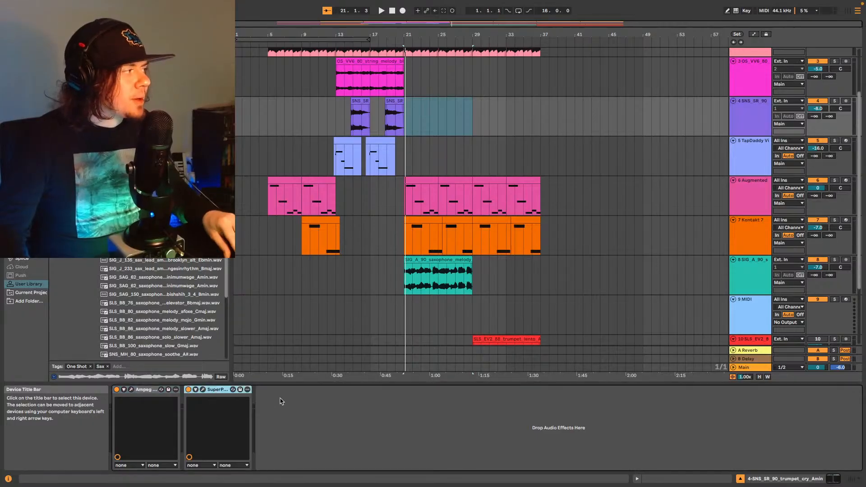
{"action": "left_click", "coordinate": [749, 268]}
{"action": "left_click", "coordinate": [385, 426]}
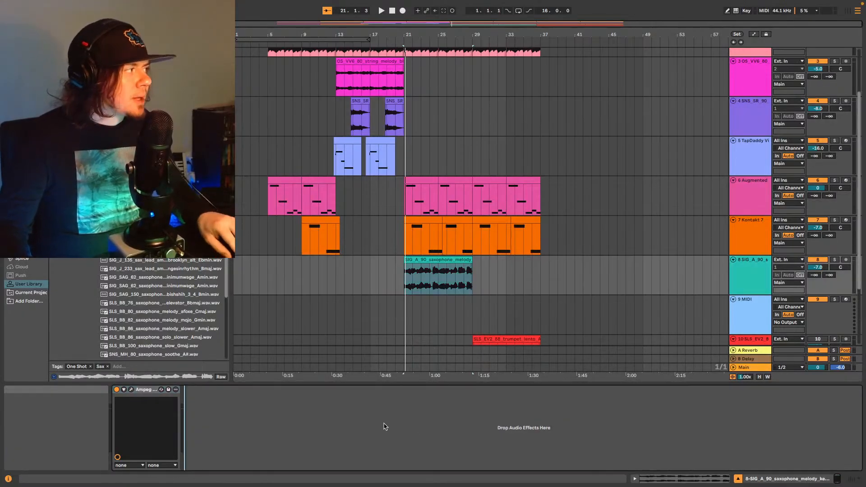
{"action": "key", "text": "ctrl+v"}
Load the Default preset in the saxophone's SuperPlate reverb and turn its Mix down slightly during playback.
{"action": "key", "text": "space"}
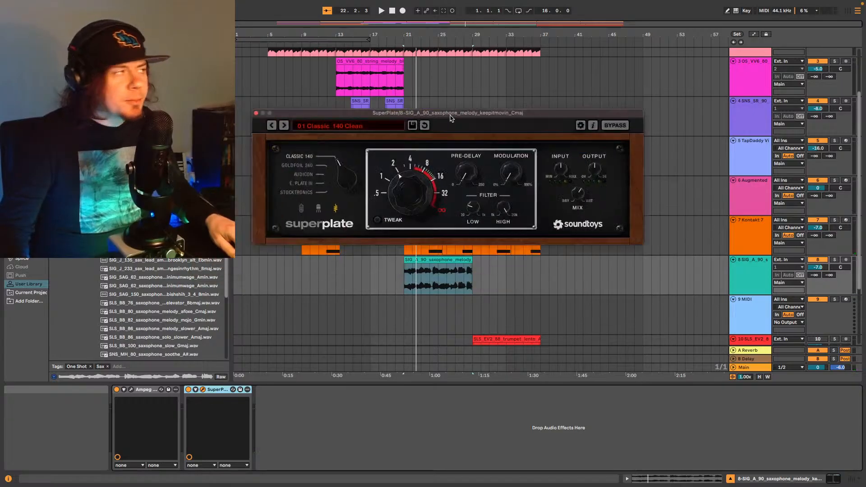
{"action": "left_click_drag", "start_coordinate": [448, 119], "coordinate": [414, 108]}
{"action": "key", "text": "space"}
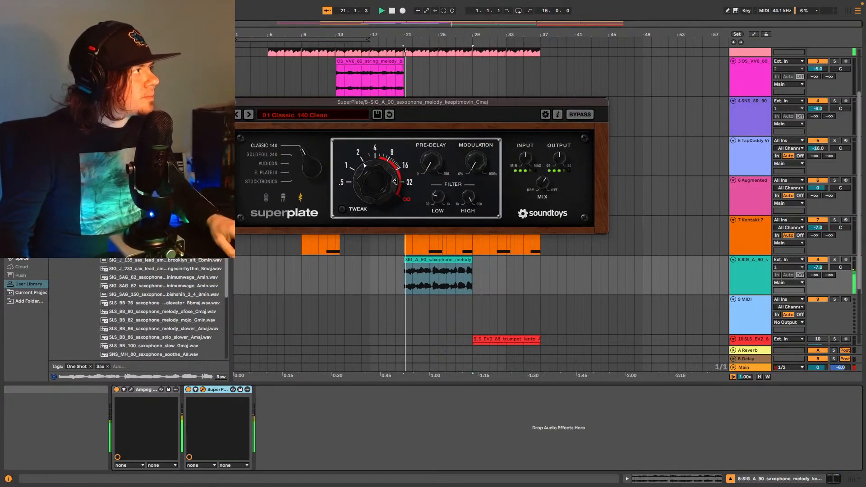
{"action": "key", "text": "space"}
{"action": "left_click", "coordinate": [238, 114]}
{"action": "key", "text": "space"}
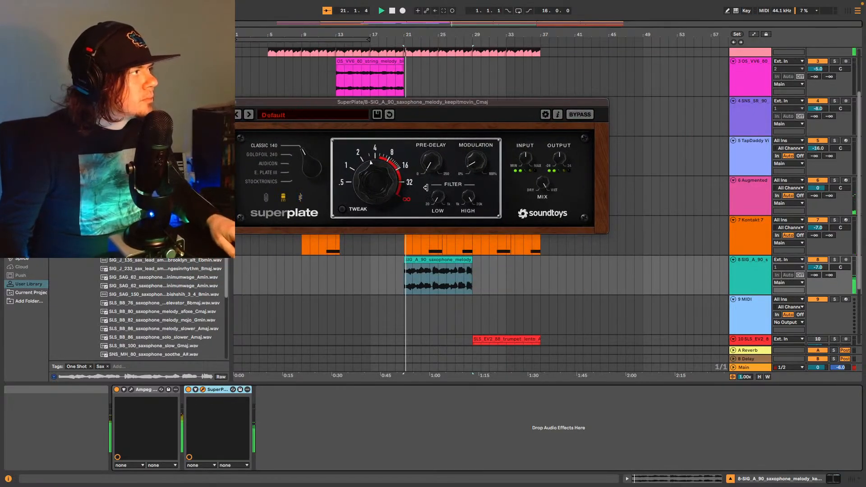
{"action": "left_click_drag", "start_coordinate": [542, 184], "coordinate": [540, 202]}
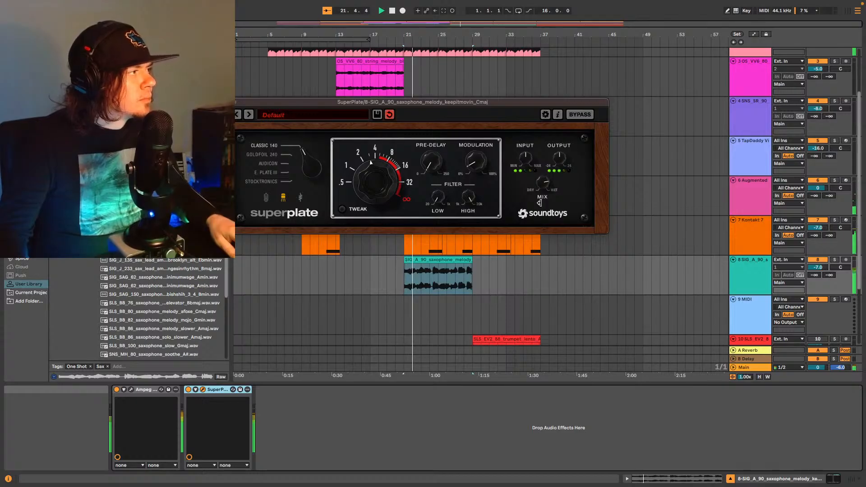
Set the saxophone track's volume to -12 dB while playing the section from bar 21.
{"action": "left_click", "coordinate": [824, 269]}
{"action": "left_click_drag", "start_coordinate": [824, 270], "coordinate": [819, 267]}
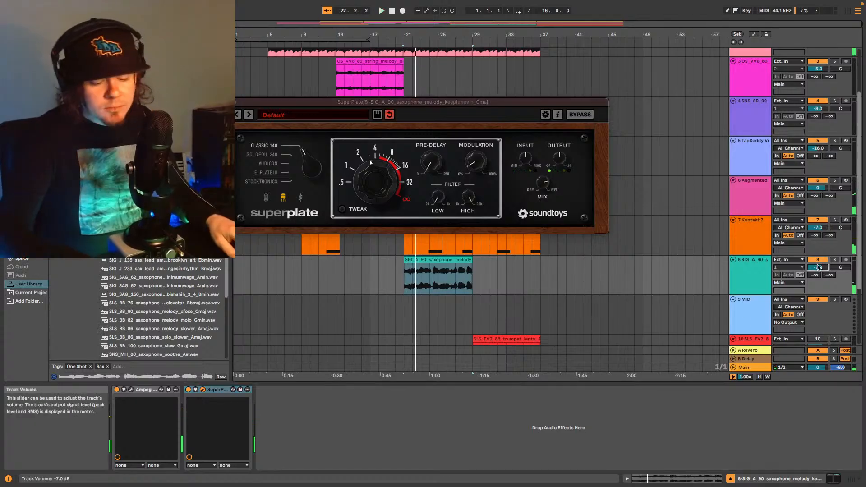
{"action": "key", "text": "Up"}
{"action": "key", "text": "Up"}
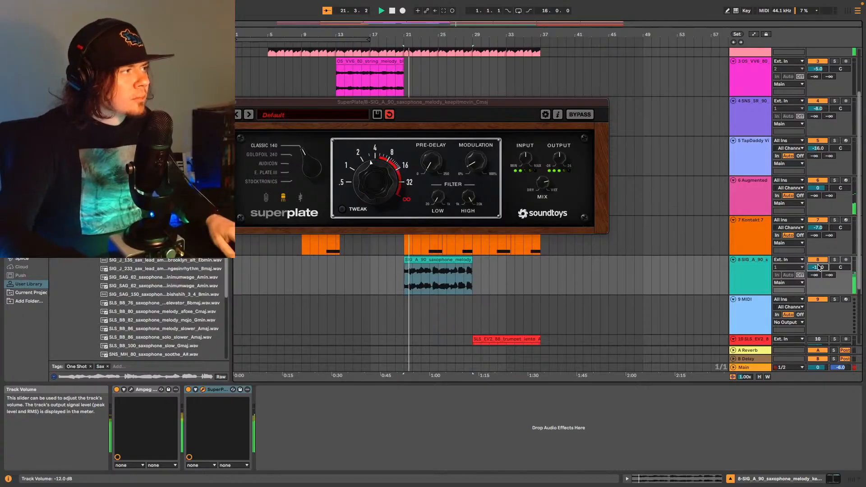
{"action": "key", "text": "Down"}
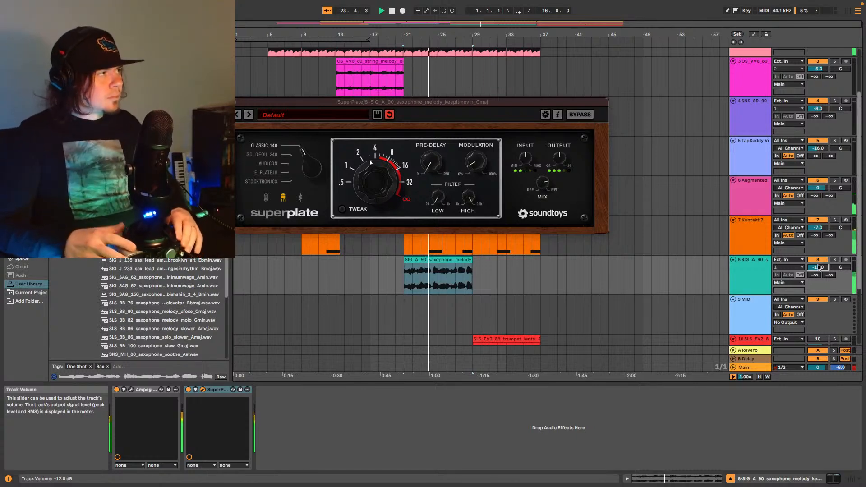
Change the saxophone clip's warp mode to Complex Pro.
{"action": "left_click", "coordinate": [433, 261]}
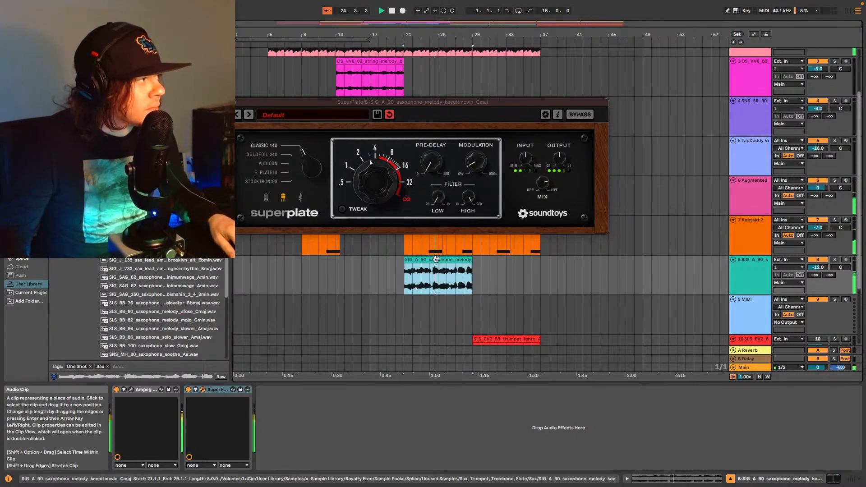
{"action": "left_click", "coordinate": [693, 479]}
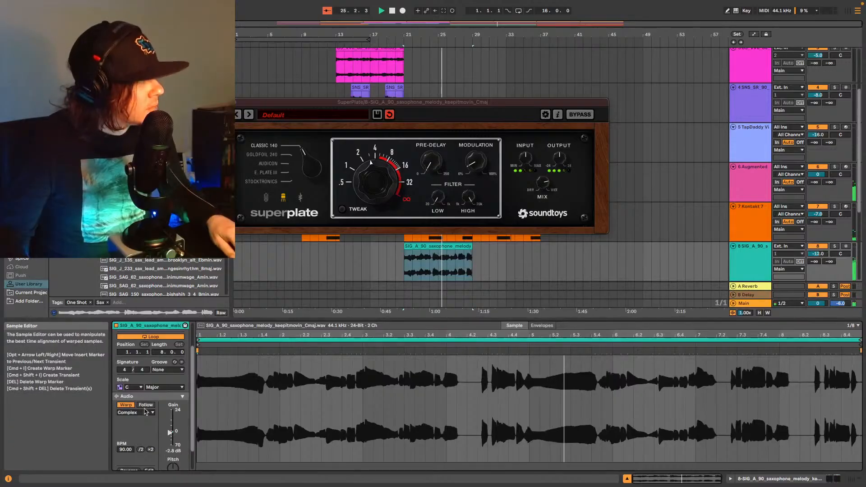
{"action": "scroll", "coordinate": [173, 420], "scroll_direction": "down", "scroll_amount": 2}
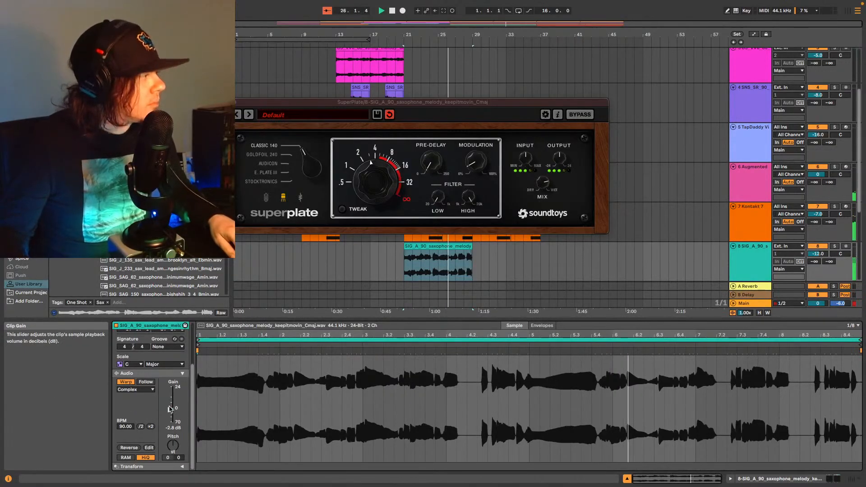
{"action": "left_click", "coordinate": [149, 390]}
{"action": "left_click", "coordinate": [138, 433]}
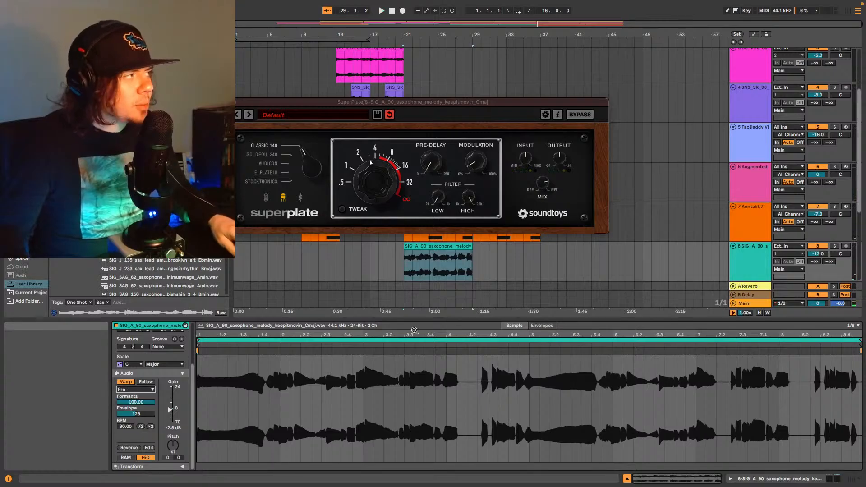
Extend the end of the saxophone clip to bar 30 and hide the SuperPlate window.
{"action": "left_click", "coordinate": [405, 274]}
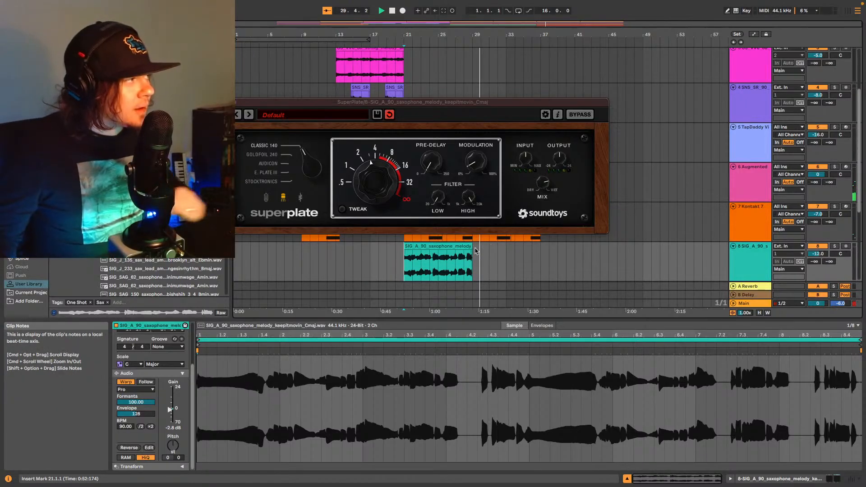
{"action": "left_click", "coordinate": [490, 255]}
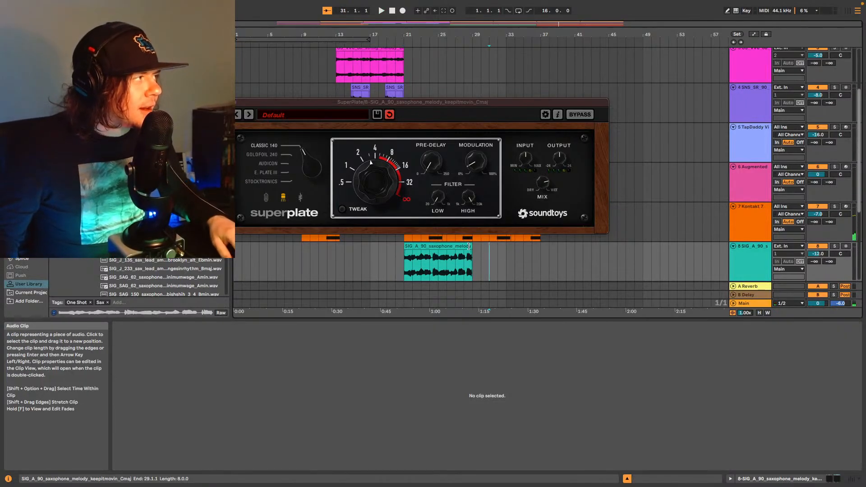
{"action": "left_click_drag", "start_coordinate": [471, 247], "coordinate": [481, 247]}
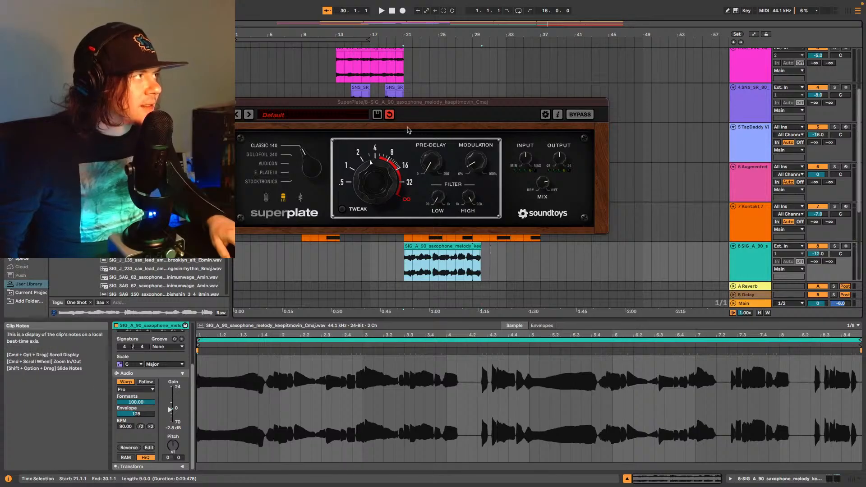
{"action": "key", "text": "super+alt+p"}
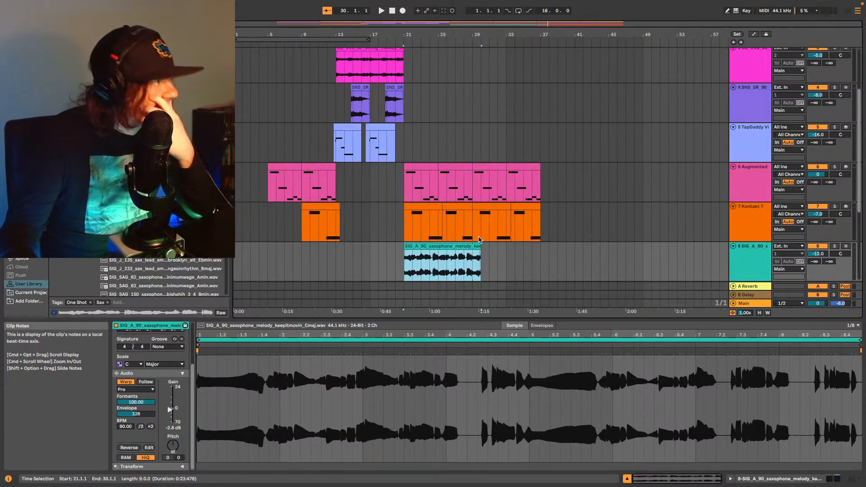
Play the extended end of the saxophone clip from 28.4.3 and examine its waveform up to bar 30.
{"action": "left_click_drag", "start_coordinate": [480, 24], "coordinate": [573, 92]}
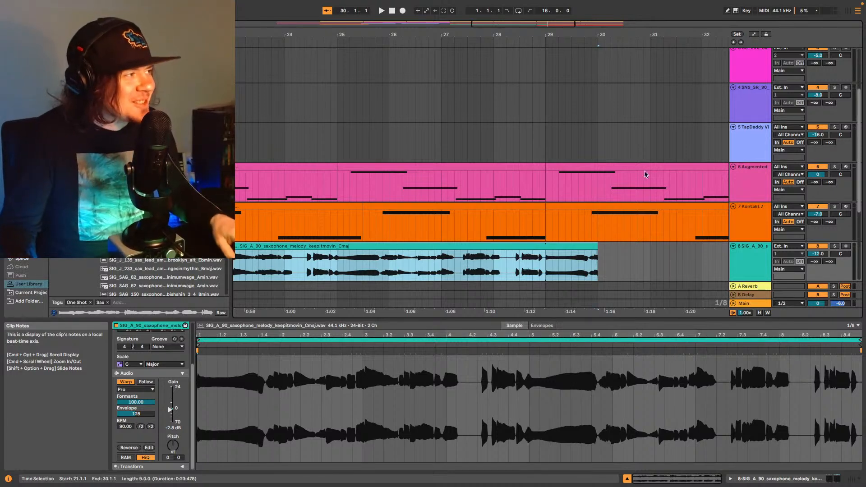
{"action": "key", "text": "super+shift+t"}
{"action": "left_click", "coordinate": [539, 250]}
{"action": "key", "text": "space"}
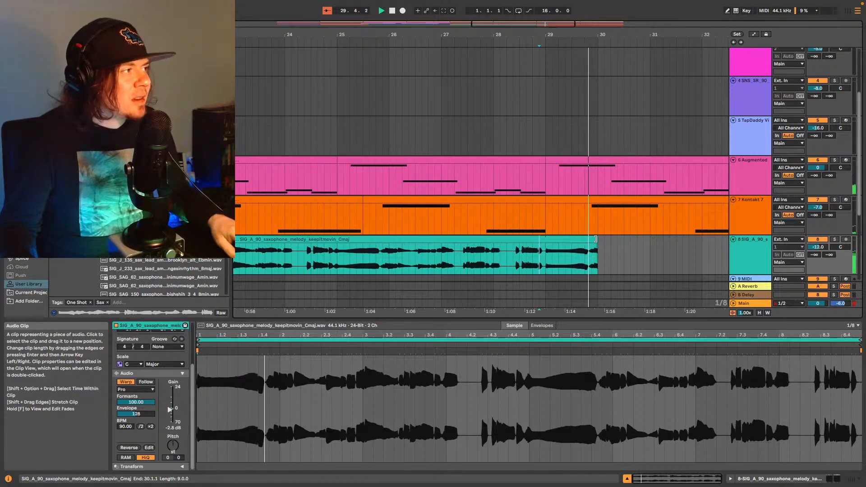
{"action": "left_click_drag", "start_coordinate": [539, 30], "coordinate": [539, 43]}
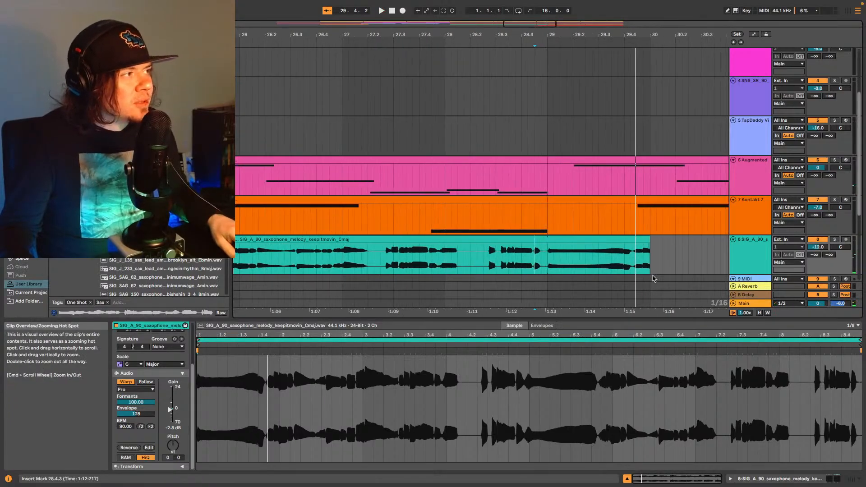
Shorten the end of the saxophone clip to 29.4.1 with a fade-out, and audition its ending from bar 29.
{"action": "left_click_drag", "start_coordinate": [650, 244], "coordinate": [594, 245]}
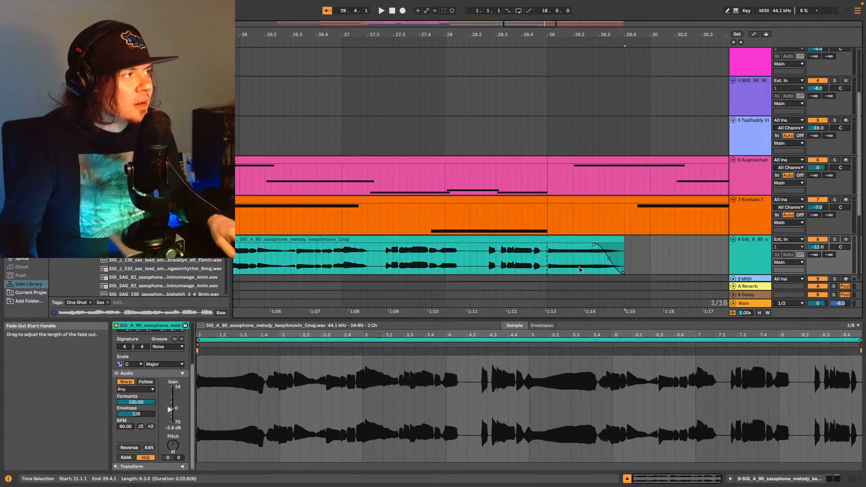
{"action": "left_click", "coordinate": [549, 260]}
{"action": "key", "text": "space"}
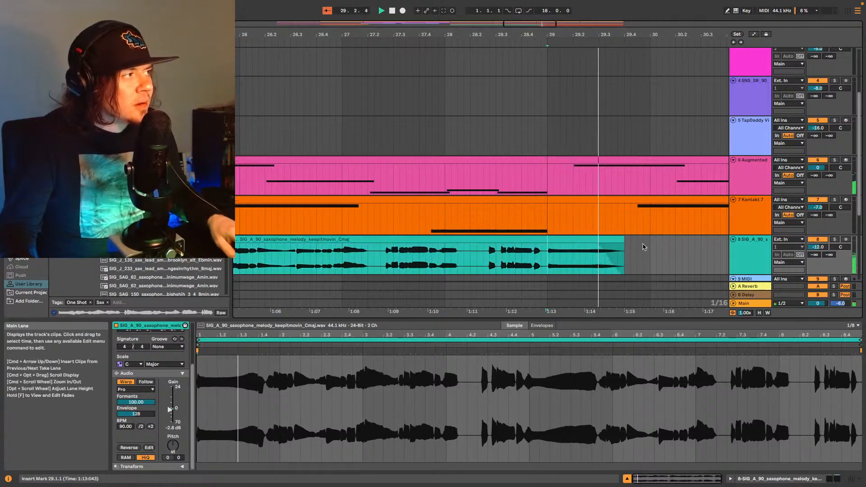
{"action": "key", "text": "space"}
Play the arrangement from bar 21 and review all tracks through the end of the saxophone melody.
{"action": "left_click_drag", "start_coordinate": [563, 34], "coordinate": [564, 6]}
{"action": "left_click", "coordinate": [407, 258]}
{"action": "key", "text": "space"}
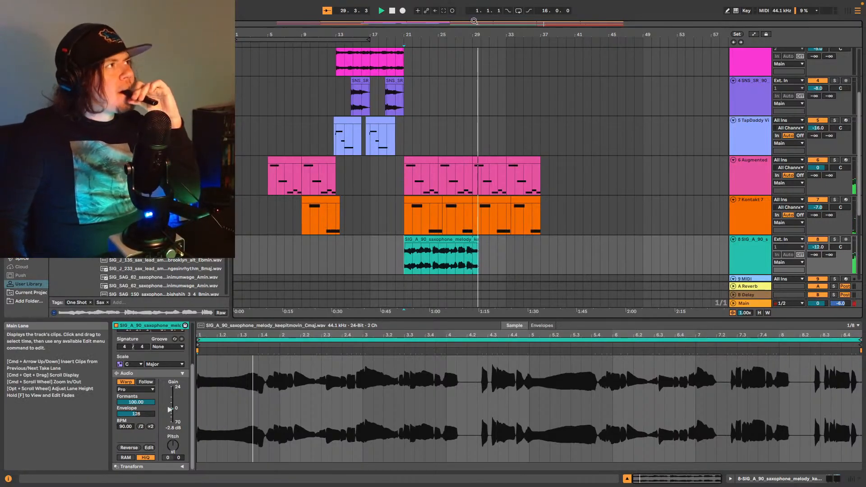
{"action": "scroll", "coordinate": [525, 174], "scroll_direction": "up", "scroll_amount": 3}
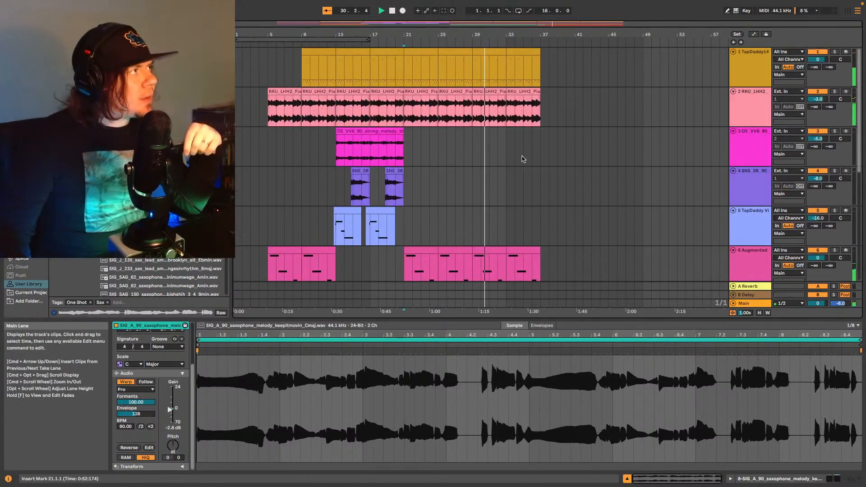
{"action": "scroll", "coordinate": [526, 161], "scroll_direction": "down", "scroll_amount": 3}
{"action": "scroll", "coordinate": [507, 180], "scroll_direction": "up", "scroll_amount": 4}
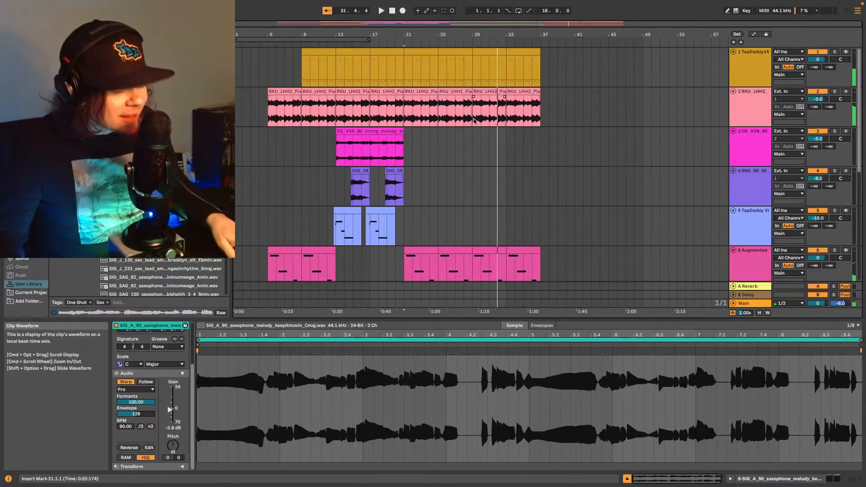
Play the arrangement from bar 5 through the start of the saxophone section.
{"action": "left_click", "coordinate": [269, 120]}
{"action": "key", "text": "space"}
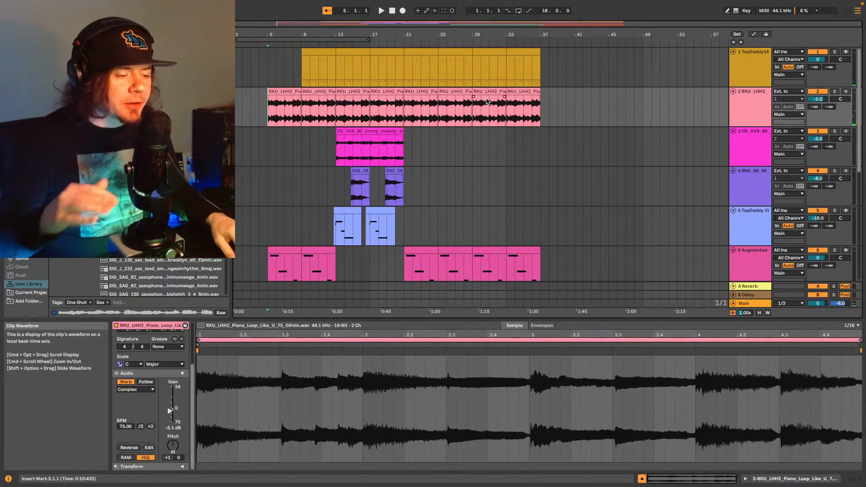
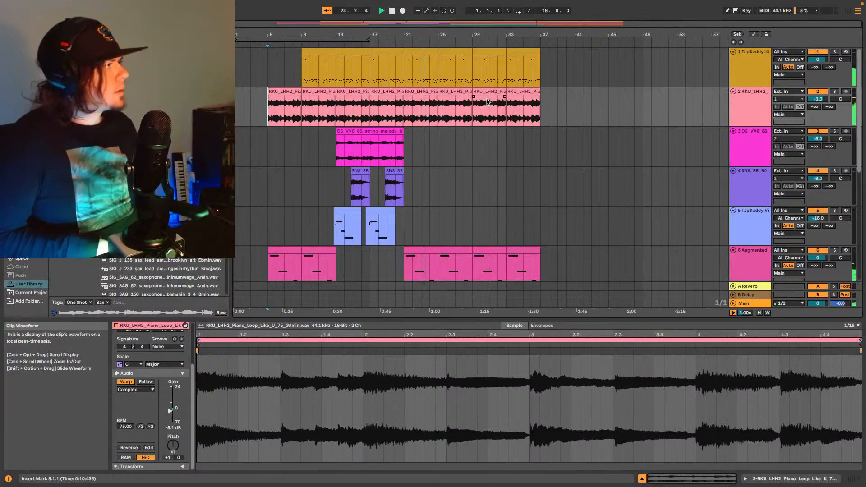
{"action": "key", "text": "space"}
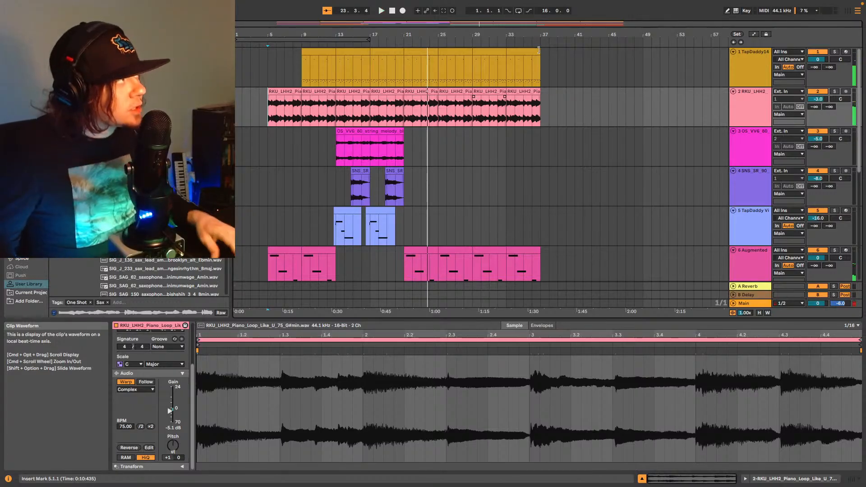
Split the drum clip just after bar 21 and trim its second part to start shortly before 21.4, leaving a gap.
{"action": "left_click", "coordinate": [397, 42]}
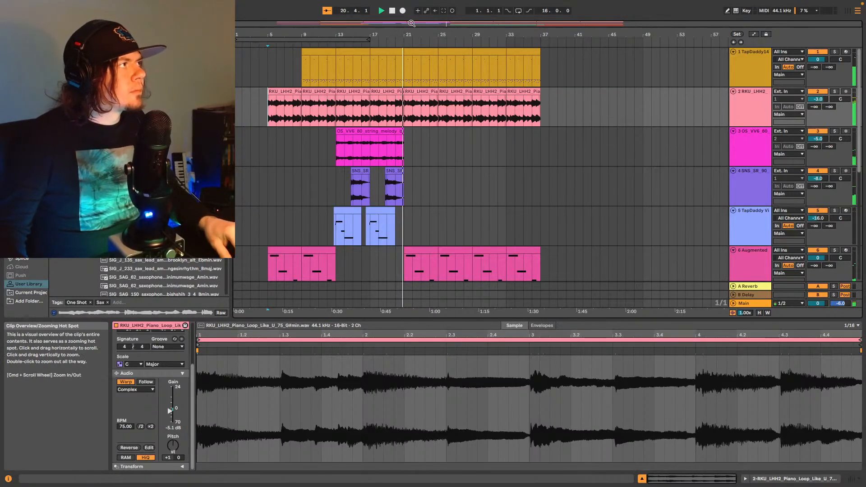
{"action": "left_click_drag", "start_coordinate": [411, 23], "coordinate": [430, 137]}
{"action": "key", "text": "space"}
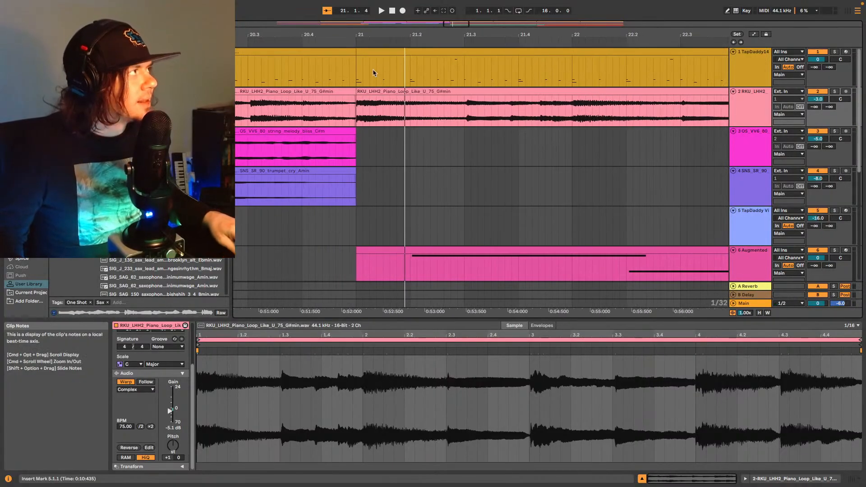
{"action": "left_click", "coordinate": [375, 73]}
{"action": "key", "text": "super+e"}
{"action": "left_click_drag", "start_coordinate": [378, 53], "coordinate": [512, 53]}
Play the transition into bar 21 to check the drum dropout.
{"action": "left_click", "coordinate": [295, 67]}
{"action": "key", "text": "space"}
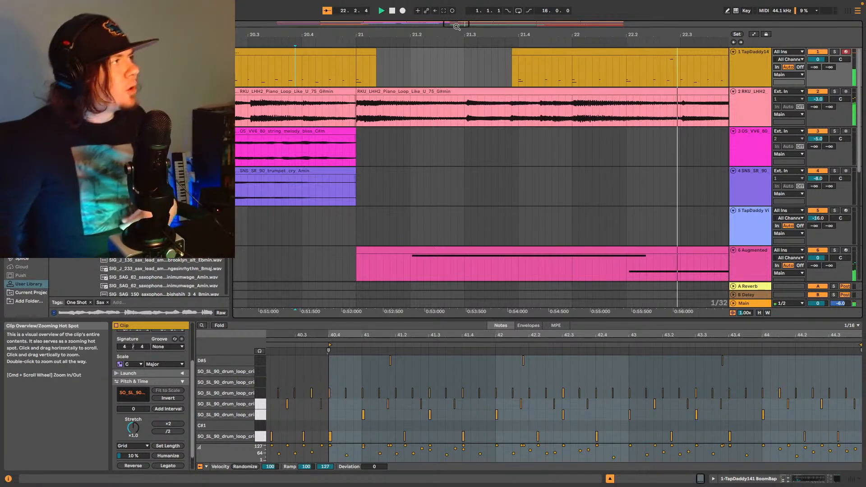
{"action": "left_click_drag", "start_coordinate": [456, 26], "coordinate": [456, 6]}
{"action": "key", "text": "space"}
Insert a new audio track directly below the saxophone track.
{"action": "scroll", "coordinate": [559, 231], "scroll_direction": "down", "scroll_amount": 1}
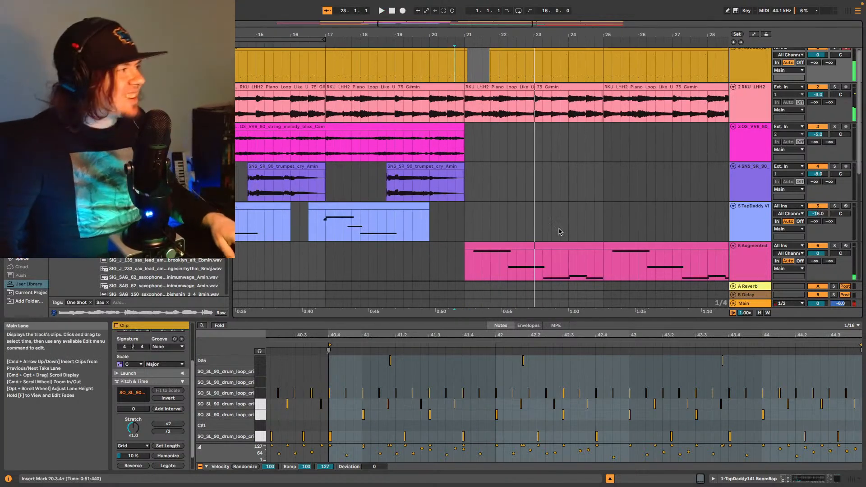
{"action": "scroll", "coordinate": [559, 231], "scroll_direction": "down", "scroll_amount": 5}
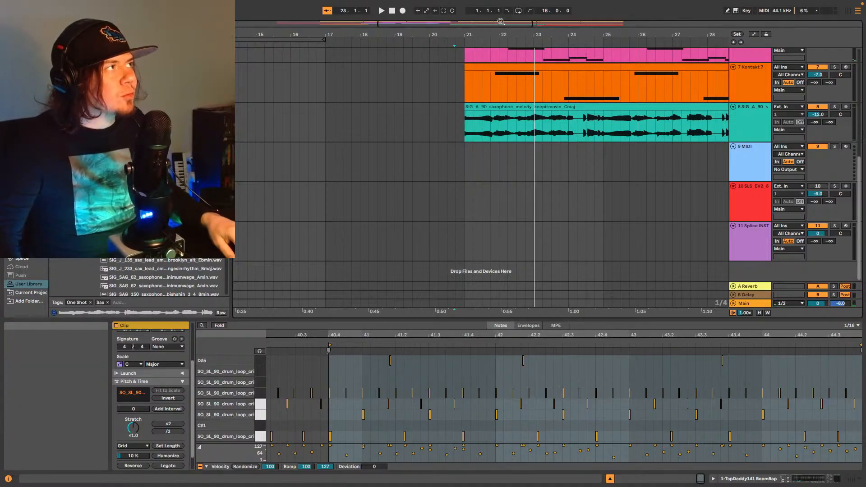
{"action": "left_click_drag", "start_coordinate": [502, 24], "coordinate": [502, 6]}
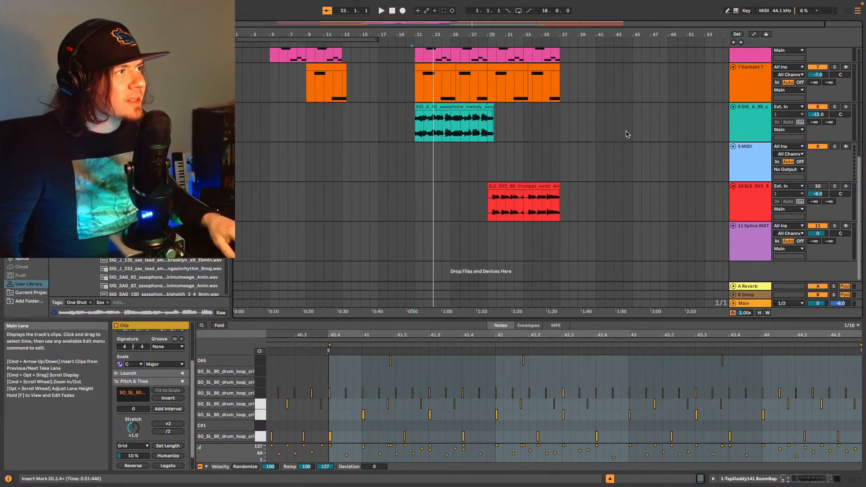
{"action": "left_click", "coordinate": [752, 125]}
{"action": "key", "text": "super+t"}
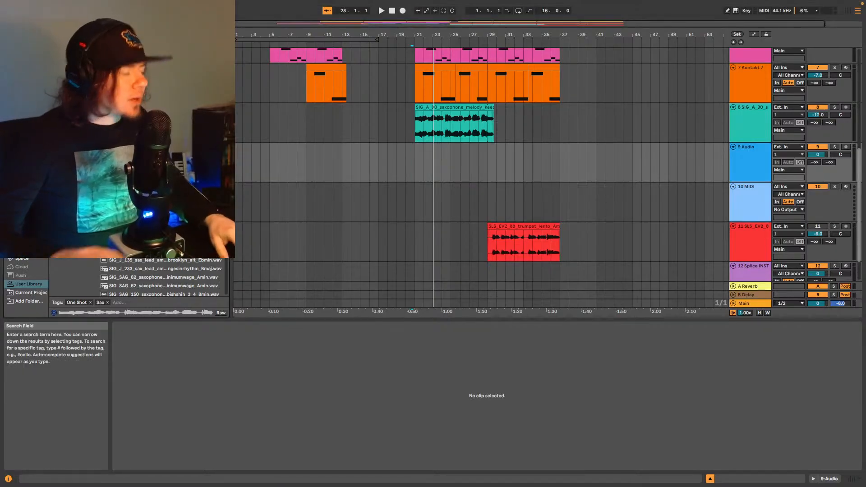
Search the sample library for "vinyl" and place the "Cymatics - Conditions - 101 BPM B Min Riser FX" sample on track 9 at bar 15.
{"action": "type", "text": "vinyl"}
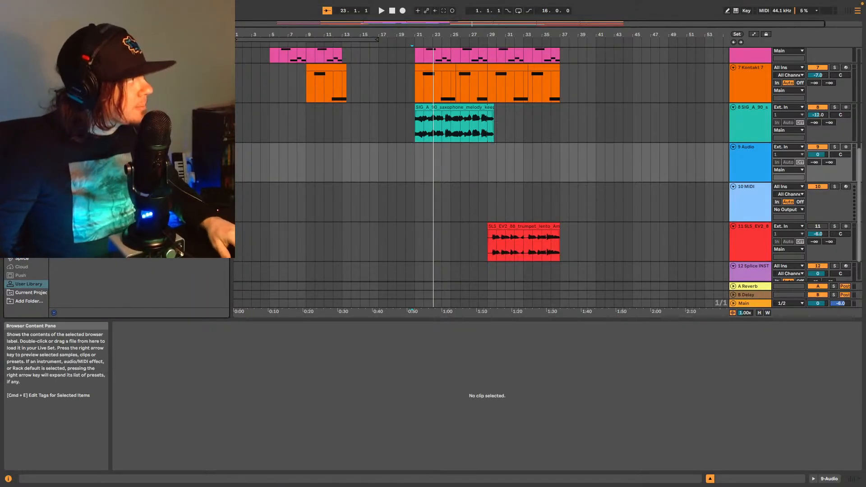
{"action": "left_click", "coordinate": [74, 180]}
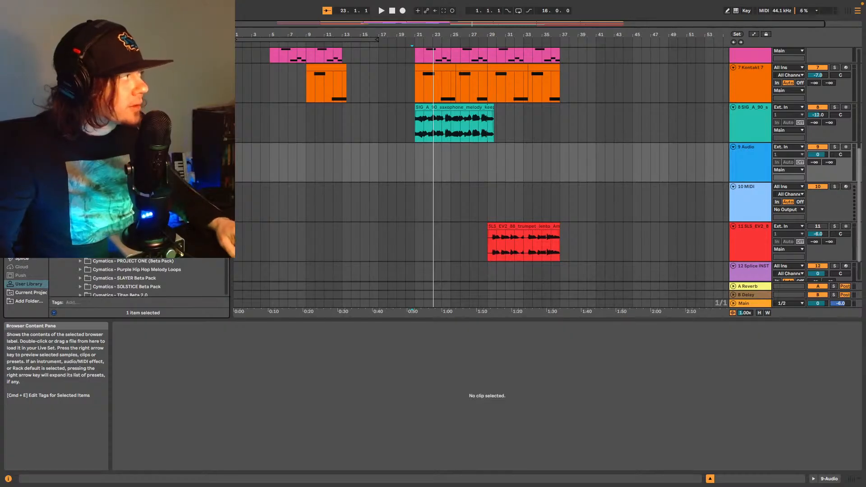
{"action": "scroll", "coordinate": [139, 203], "scroll_direction": "down", "scroll_amount": 1}
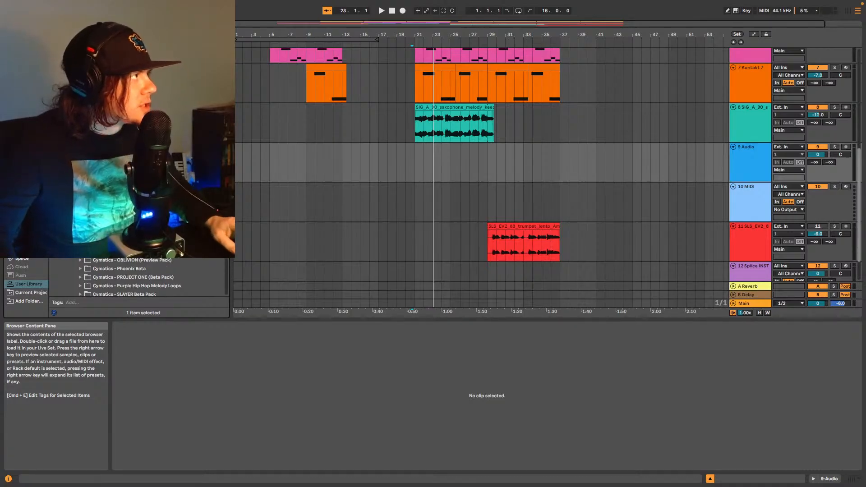
{"action": "left_click_drag", "start_coordinate": [336, 197], "coordinate": [363, 164]}
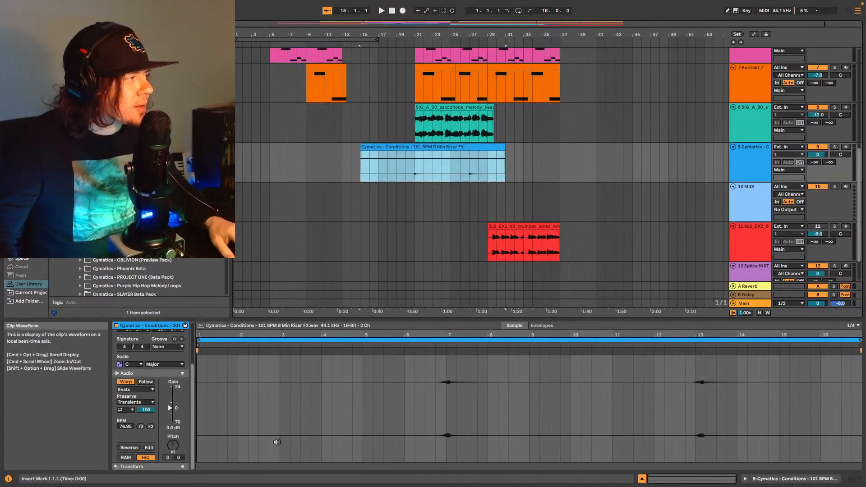
Turn off warping for the riser clip and trim it to run from 21.1.1 to about 24.1.3.
{"action": "left_click", "coordinate": [126, 381]}
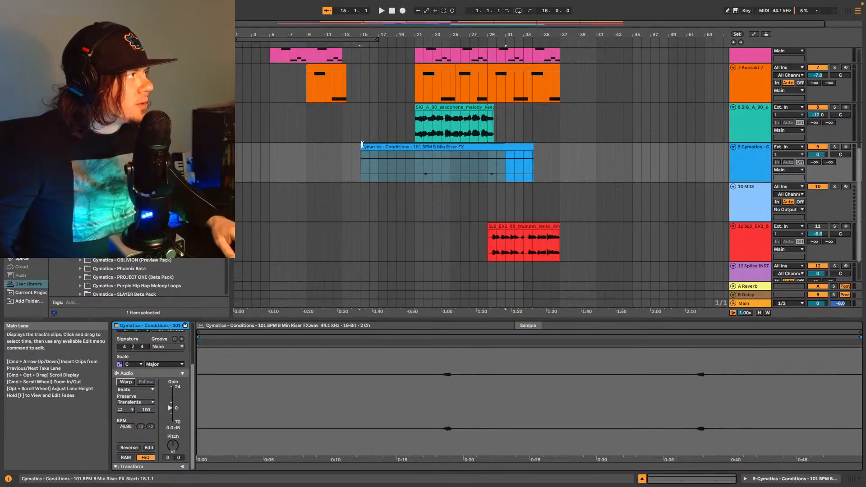
{"action": "left_click_drag", "start_coordinate": [362, 144], "coordinate": [414, 144]}
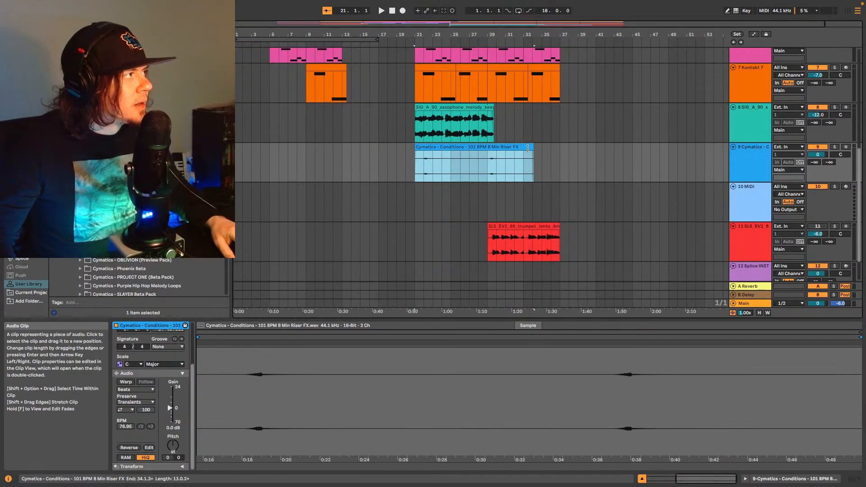
{"action": "left_click_drag", "start_coordinate": [527, 148], "coordinate": [443, 149]}
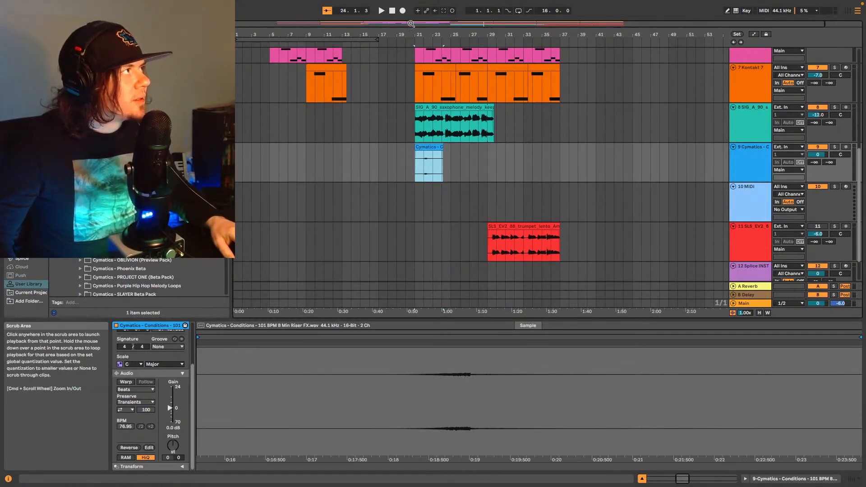
Move the riser clip earlier to start at about 19.3.4, aligning its swell with bar 21, and audition the transition.
{"action": "left_click_drag", "start_coordinate": [410, 23], "coordinate": [457, 99]}
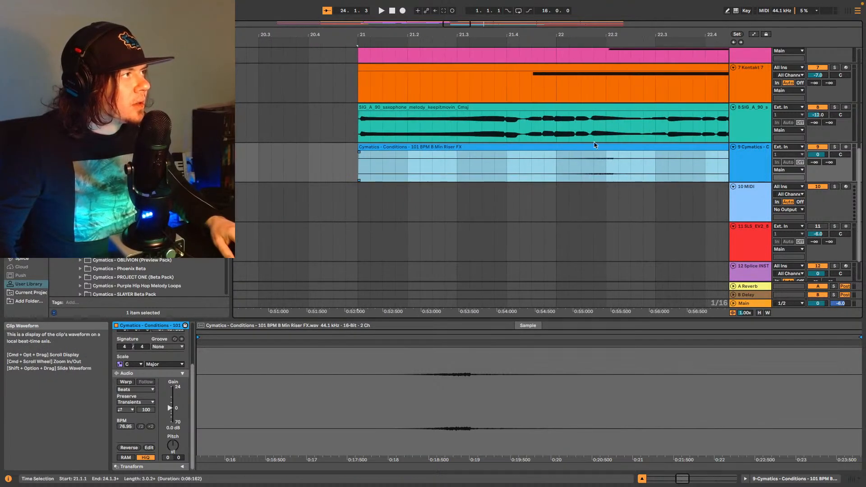
{"action": "left_click_drag", "start_coordinate": [596, 147], "coordinate": [350, 158]}
{"action": "left_click_drag", "start_coordinate": [448, 23], "coordinate": [449, 34]}
{"action": "left_click", "coordinate": [527, 151]}
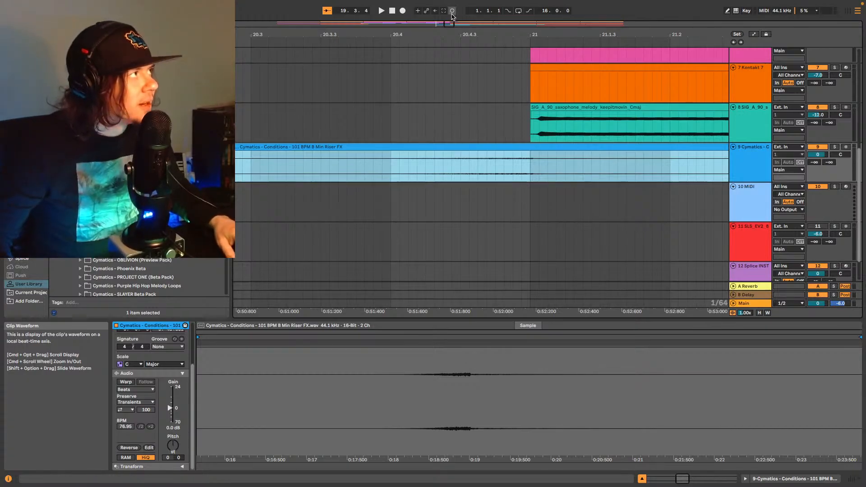
{"action": "left_click_drag", "start_coordinate": [452, 24], "coordinate": [516, 51]}
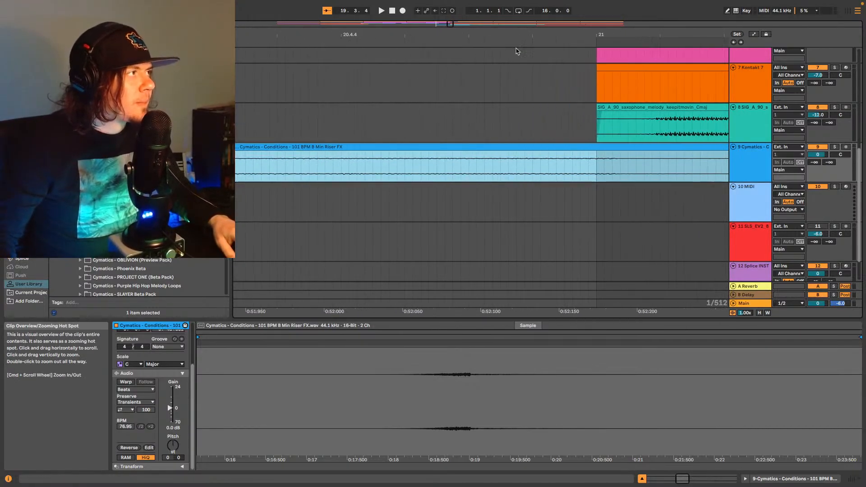
{"action": "left_click_drag", "start_coordinate": [632, 147], "coordinate": [612, 152]}
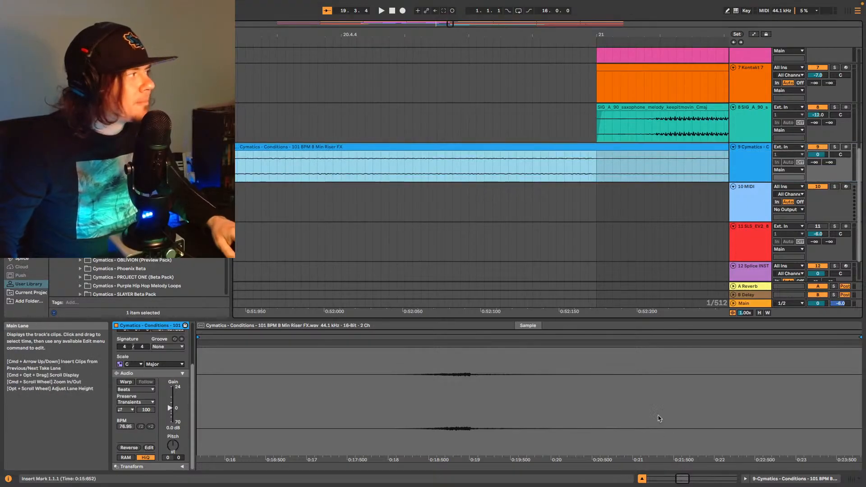
{"action": "left_click_drag", "start_coordinate": [449, 24], "coordinate": [452, 1]}
{"action": "left_click", "coordinate": [377, 171]}
{"action": "key", "text": "space"}
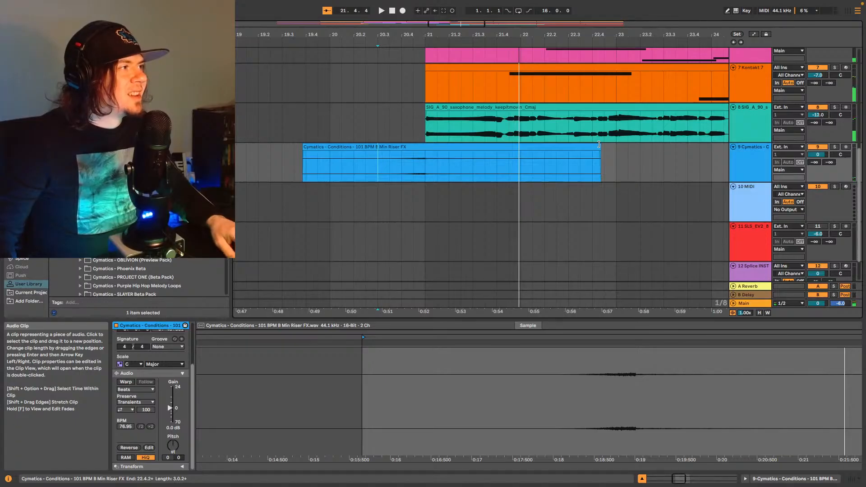
Trim the riser clip to run from 20.1.1 to 21.3.1 and audition its swell into bar 21.
{"action": "left_click_drag", "start_coordinate": [598, 144], "coordinate": [471, 151]}
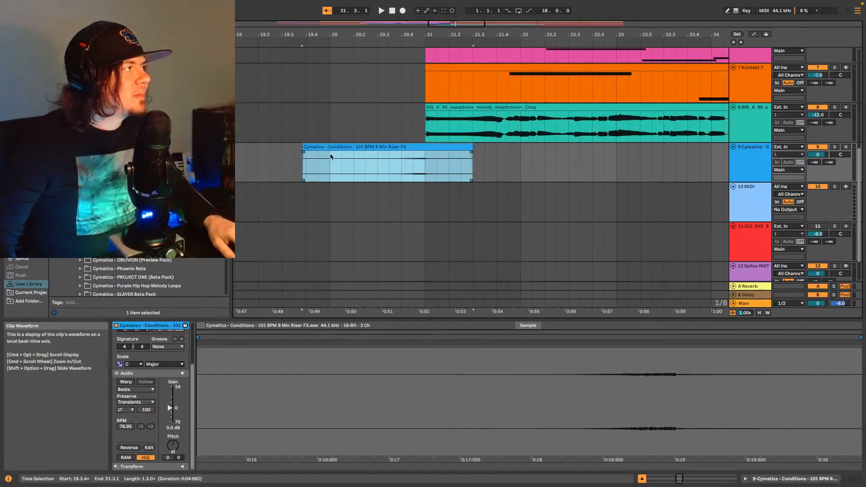
{"action": "left_click_drag", "start_coordinate": [303, 151], "coordinate": [330, 147]}
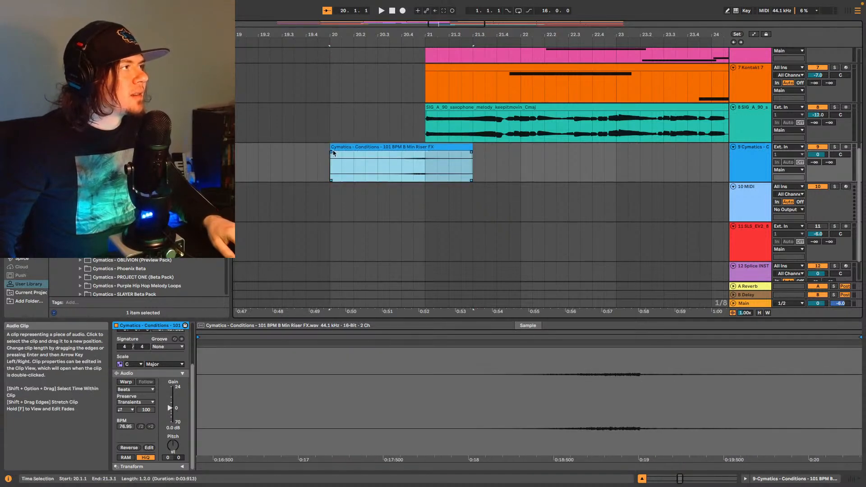
{"action": "left_click", "coordinate": [413, 170]}
{"action": "key", "text": "space"}
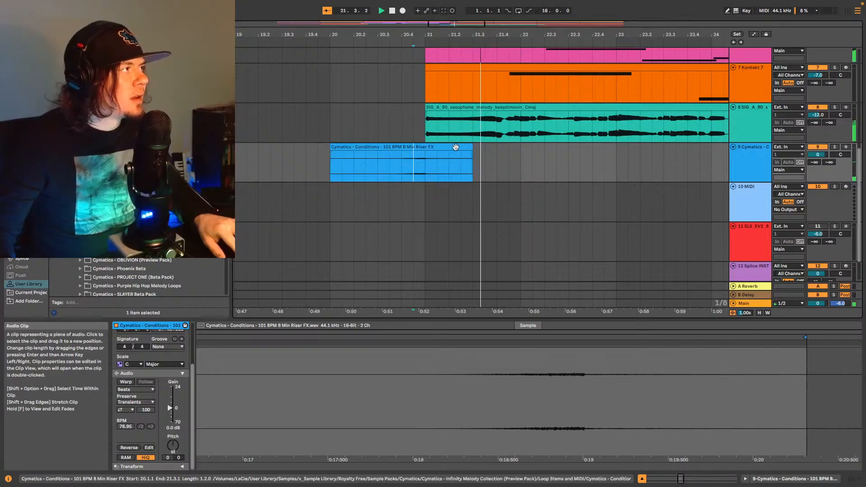
{"action": "key", "text": "space"}
Try the riser clip three beats later, starting at 20.4.1, and play the transition.
{"action": "left_click", "coordinate": [497, 162]}
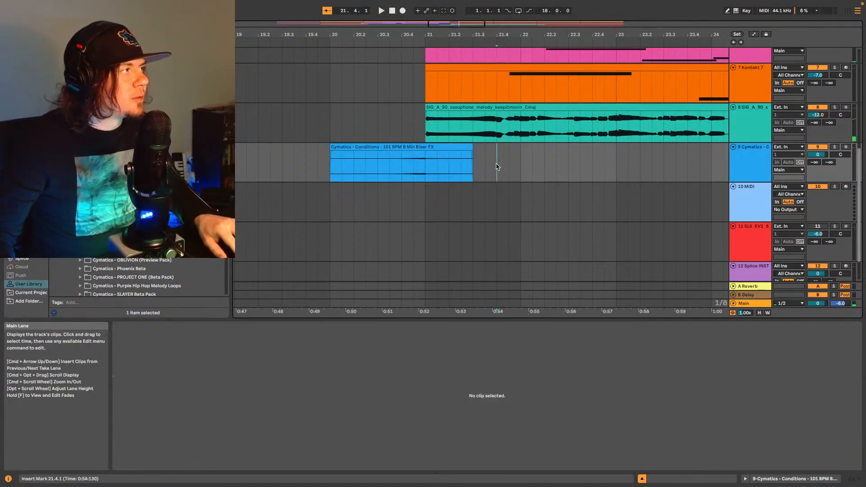
{"action": "left_click_drag", "start_coordinate": [432, 149], "coordinate": [504, 153]}
{"action": "left_click", "coordinate": [467, 171]}
{"action": "key", "text": "space"}
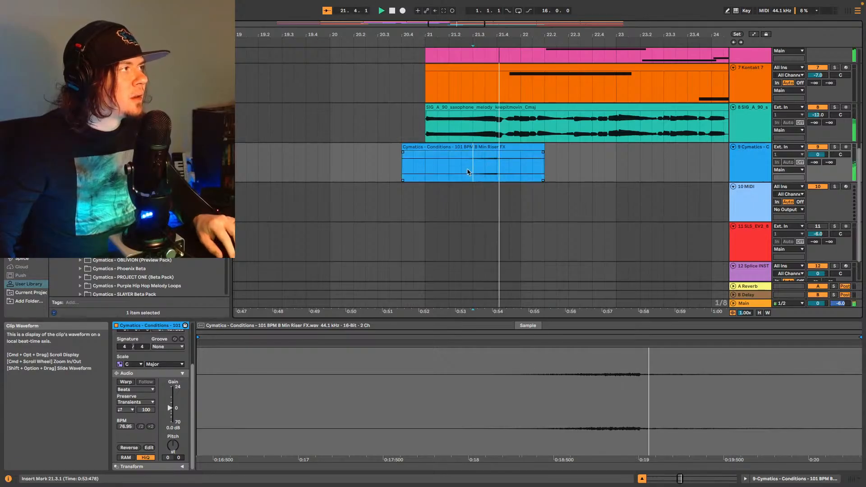
{"action": "left_click", "coordinate": [402, 167]}
{"action": "key", "text": "space"}
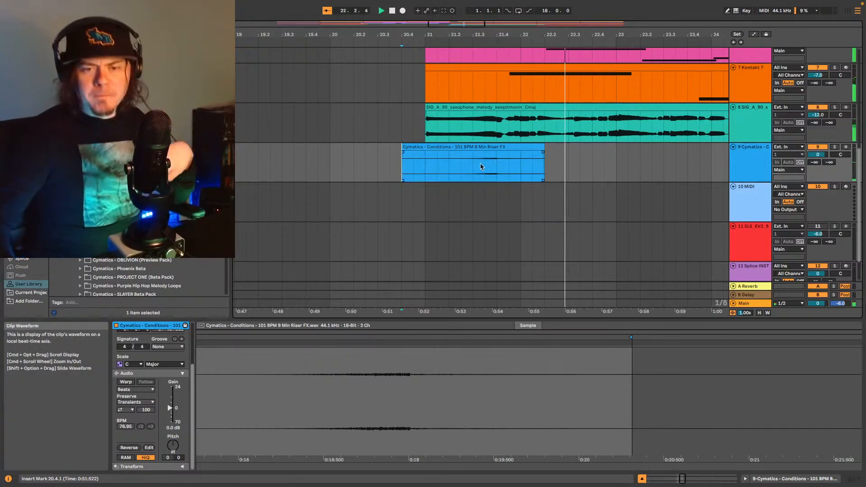
{"action": "key", "text": "space"}
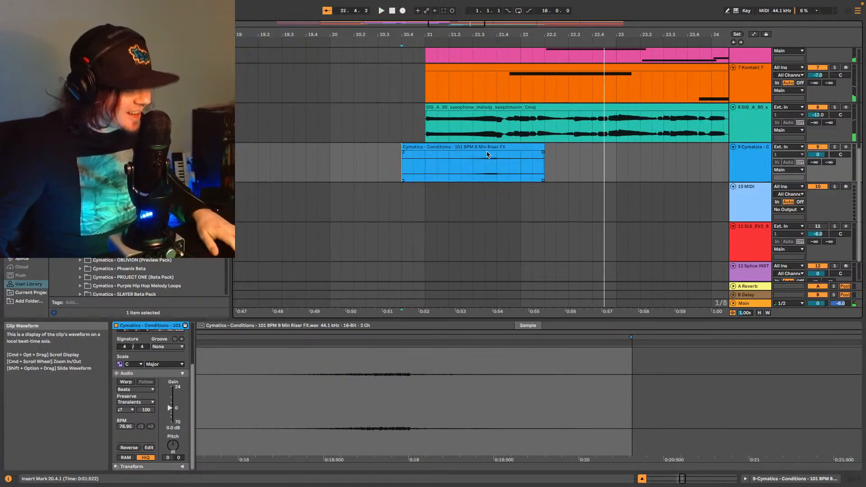
Move the riser clip three beats earlier to start at bar 20 and play the section.
{"action": "left_click_drag", "start_coordinate": [487, 155], "coordinate": [416, 154]}
{"action": "key", "text": "space"}
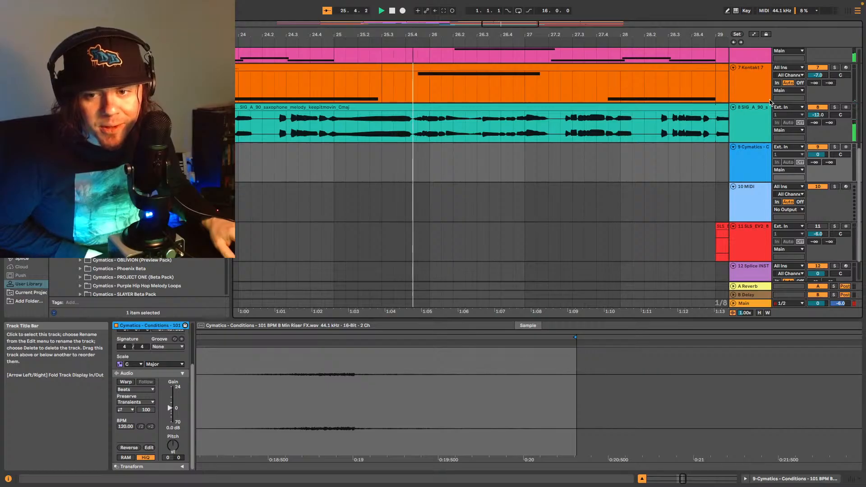
Stop playback and review the full arrangement across all tracks.
{"action": "key", "text": "space"}
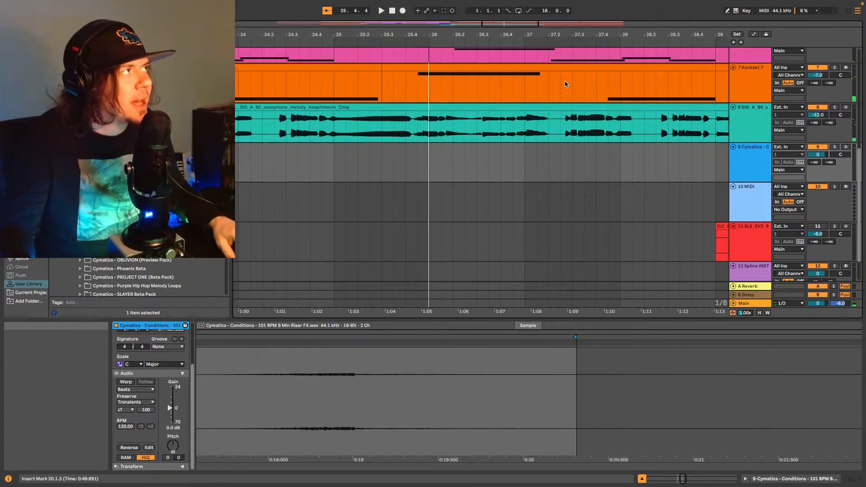
{"action": "double_click", "coordinate": [658, 30]}
{"action": "scroll", "coordinate": [333, 181], "scroll_direction": "up", "scroll_amount": 8}
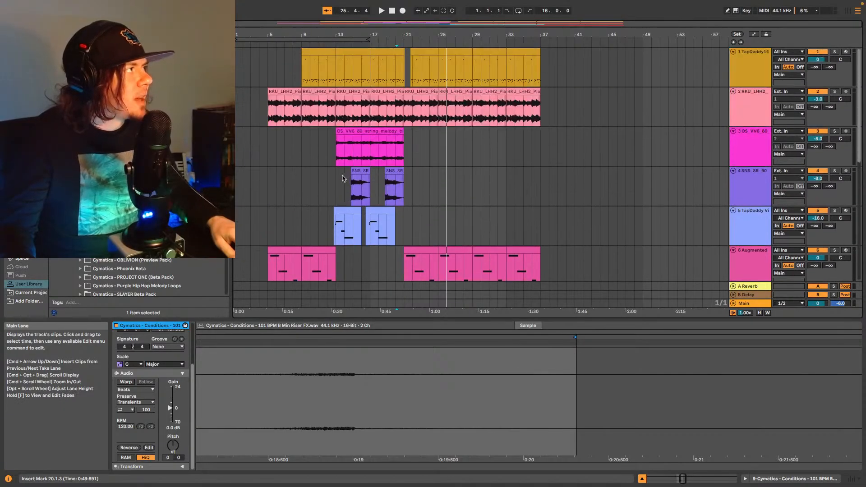
{"action": "scroll", "coordinate": [342, 204], "scroll_direction": "down", "scroll_amount": 2}
{"action": "scroll", "coordinate": [342, 203], "scroll_direction": "down", "scroll_amount": 2}
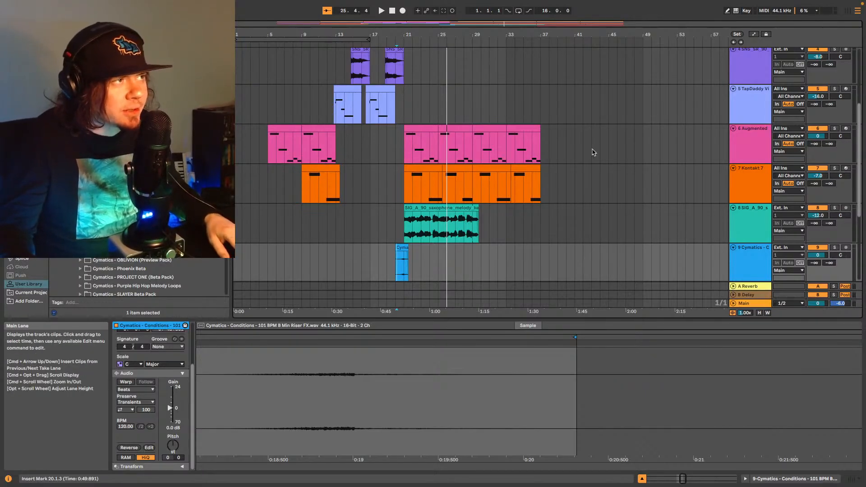
{"action": "scroll", "coordinate": [351, 235], "scroll_direction": "down", "scroll_amount": 2}
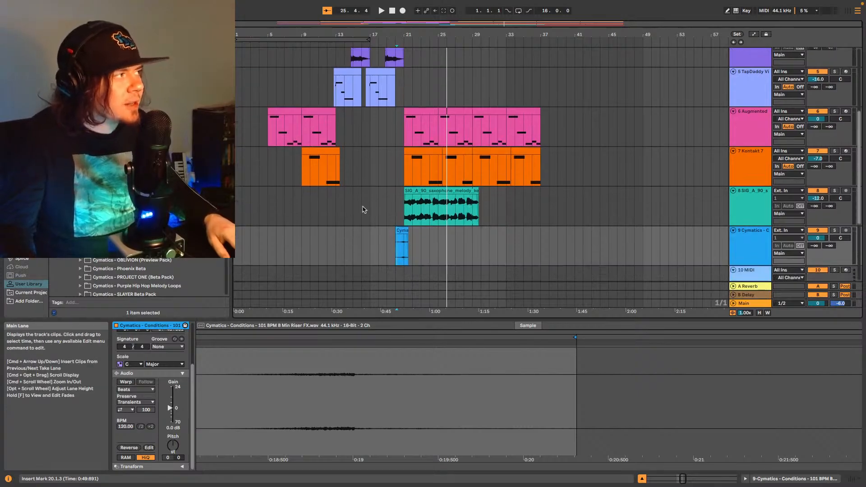
{"action": "scroll", "coordinate": [306, 145], "scroll_direction": "up", "scroll_amount": 2}
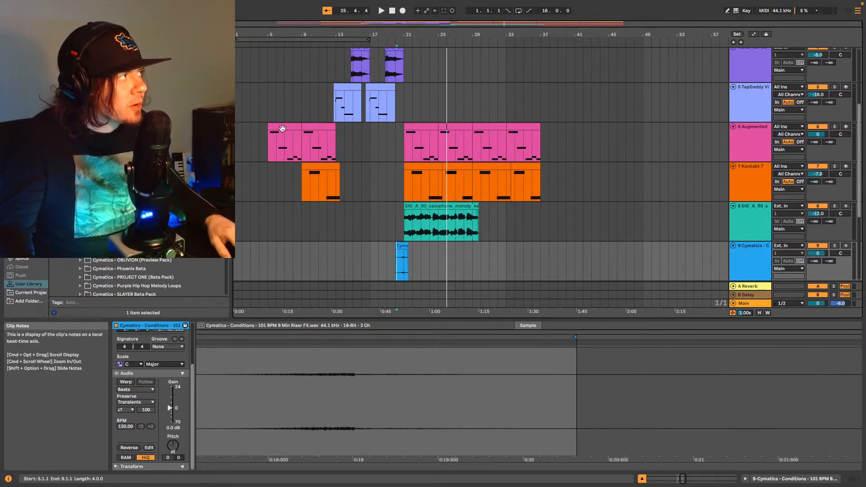
Add the Soundtoys Crystallizer effect to the Augmented MALLETS track and move its window clear of the first mallet clips.
{"action": "left_click", "coordinate": [286, 137]}
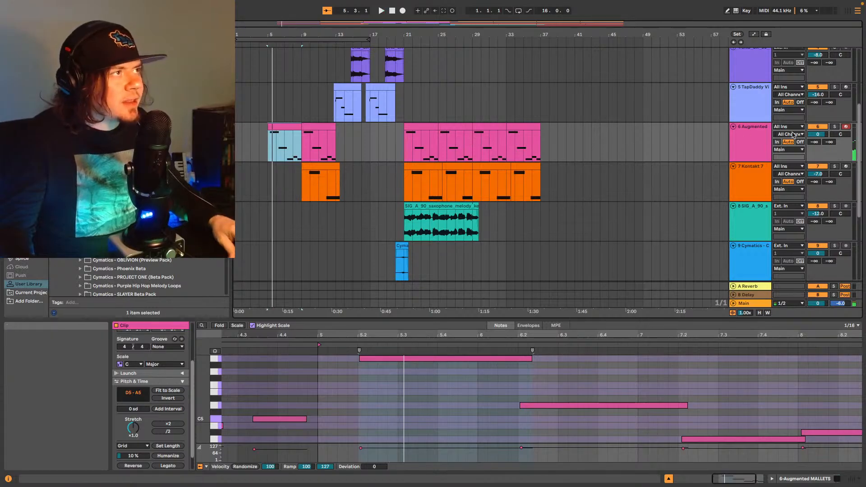
{"action": "left_click", "coordinate": [747, 143]}
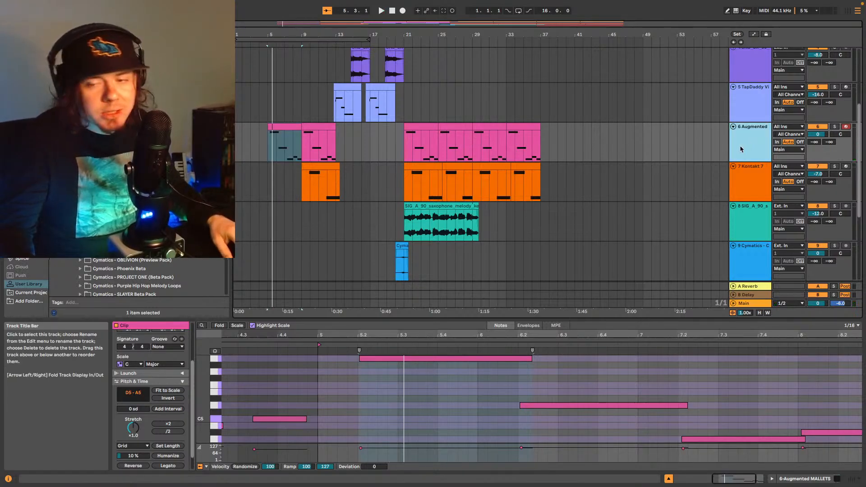
{"action": "left_click", "coordinate": [802, 480]}
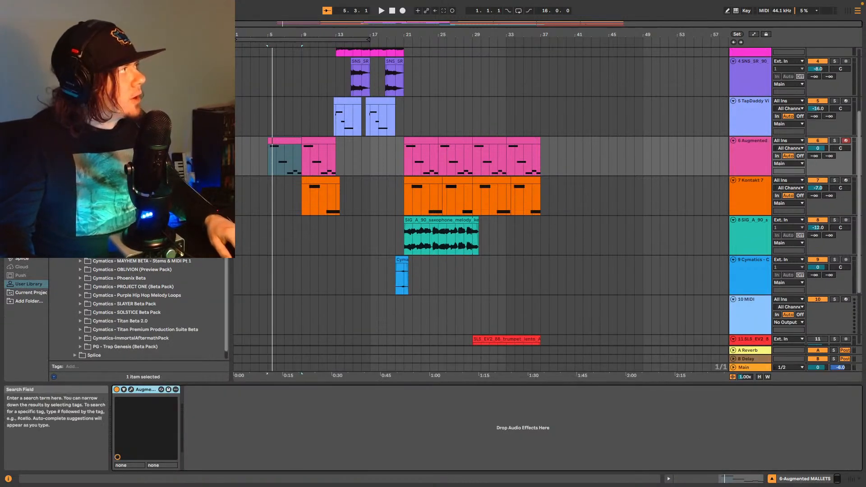
{"action": "type", "text": "kick"}
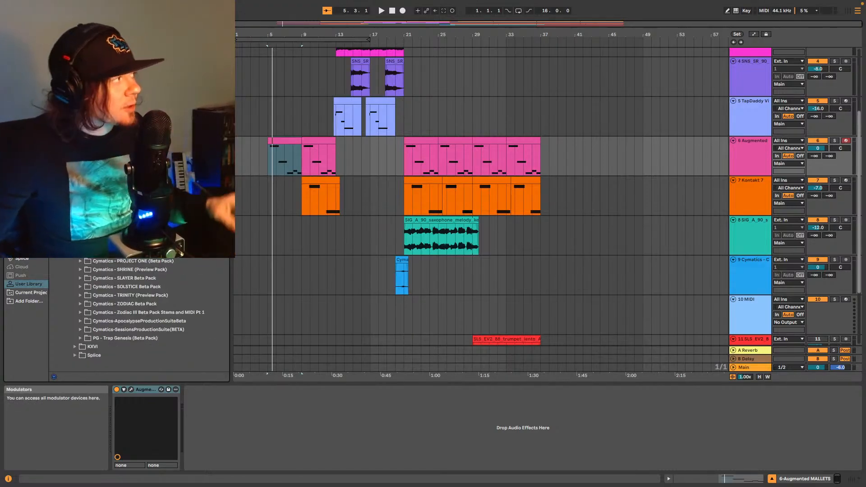
{"action": "left_click", "coordinate": [22, 185]}
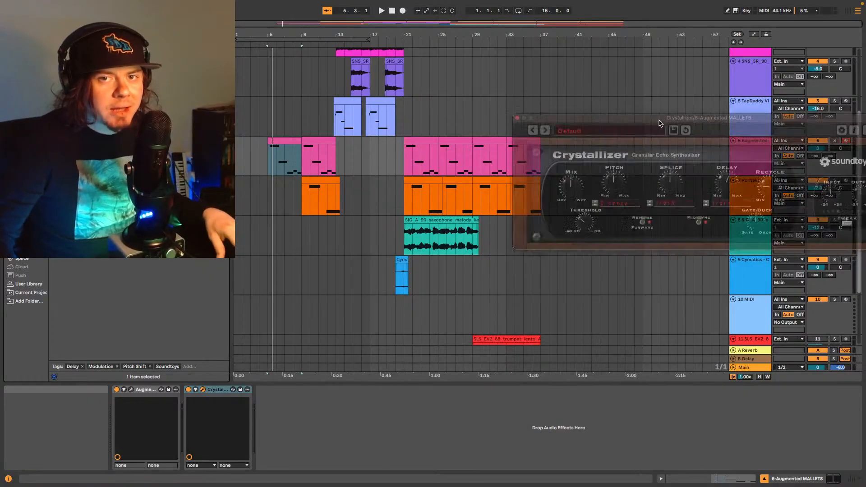
{"action": "left_click_drag", "start_coordinate": [631, 123], "coordinate": [499, 78]}
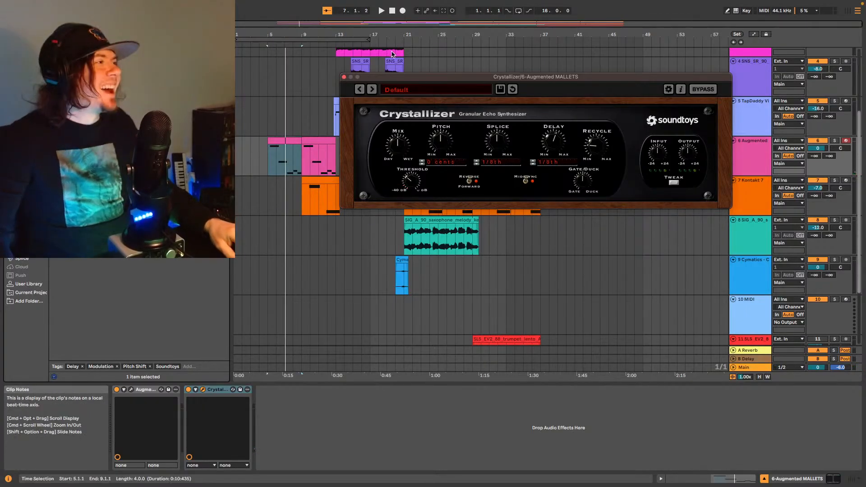
Try Crystallizer's Crystal Builder and Emeralds presets on the mallets, auditioning the clip that starts at bar 5.
{"action": "key", "text": "space"}
{"action": "left_click", "coordinate": [373, 91]}
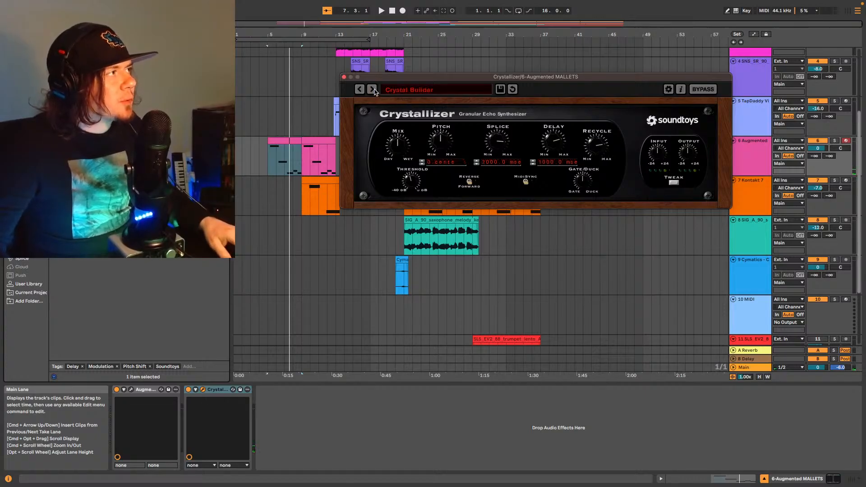
{"action": "key", "text": "space"}
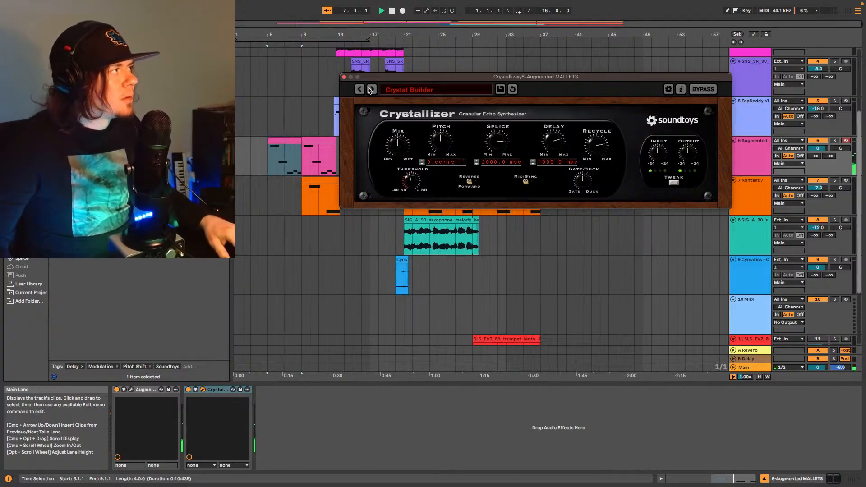
{"action": "left_click", "coordinate": [371, 90]}
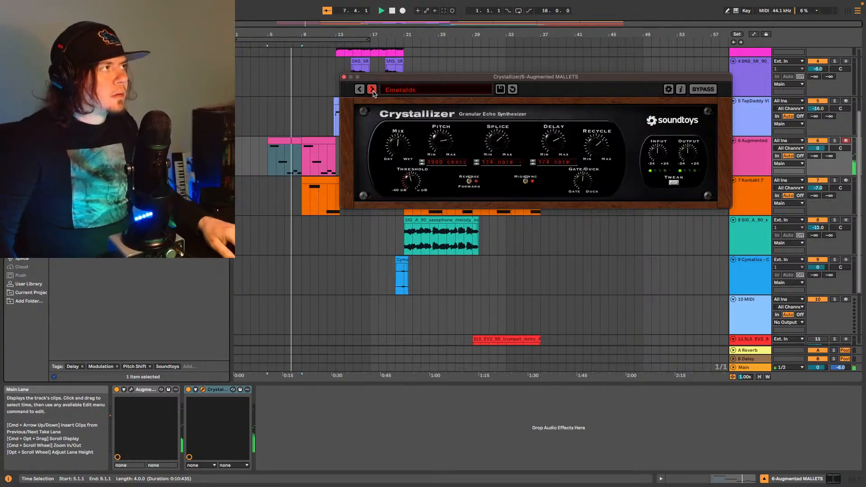
{"action": "key", "text": "space"}
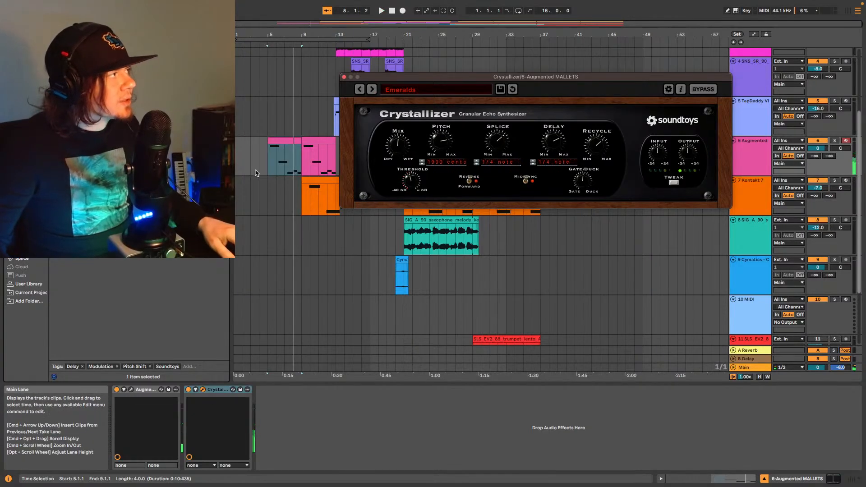
{"action": "left_click", "coordinate": [269, 161]}
{"action": "key", "text": "space"}
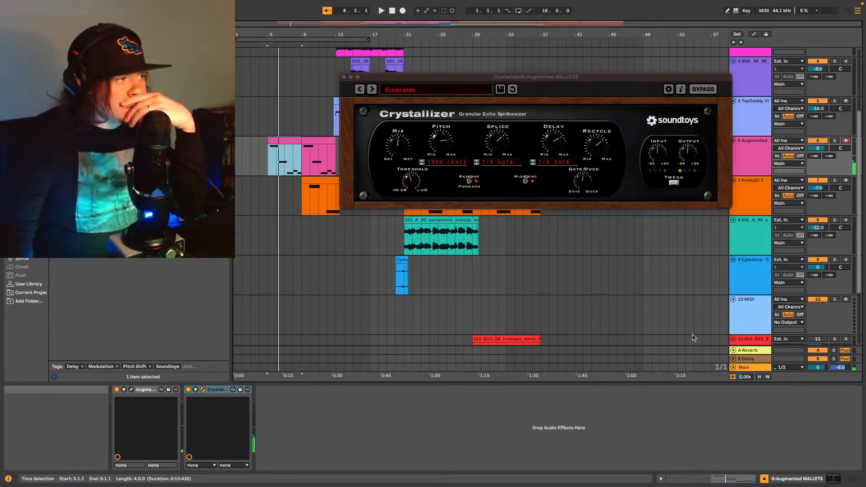
Try a lower Crystallizer mix on the mallets and inspect the Reverb return track's settings.
{"action": "left_click", "coordinate": [760, 362]}
{"action": "left_click", "coordinate": [752, 351]}
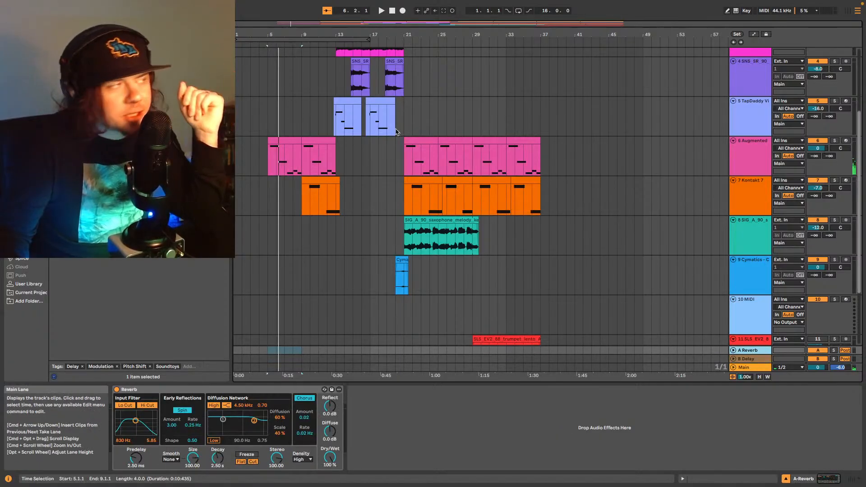
{"action": "left_click", "coordinate": [757, 163]}
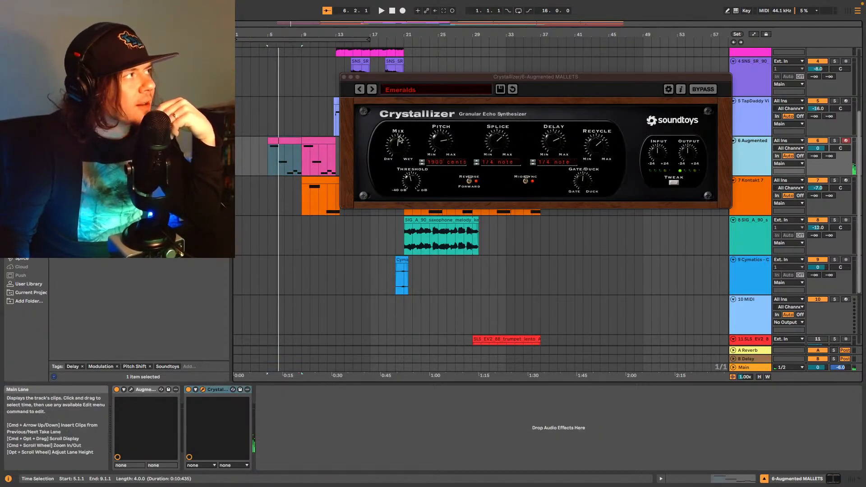
{"action": "left_click_drag", "start_coordinate": [395, 141], "coordinate": [385, 170]}
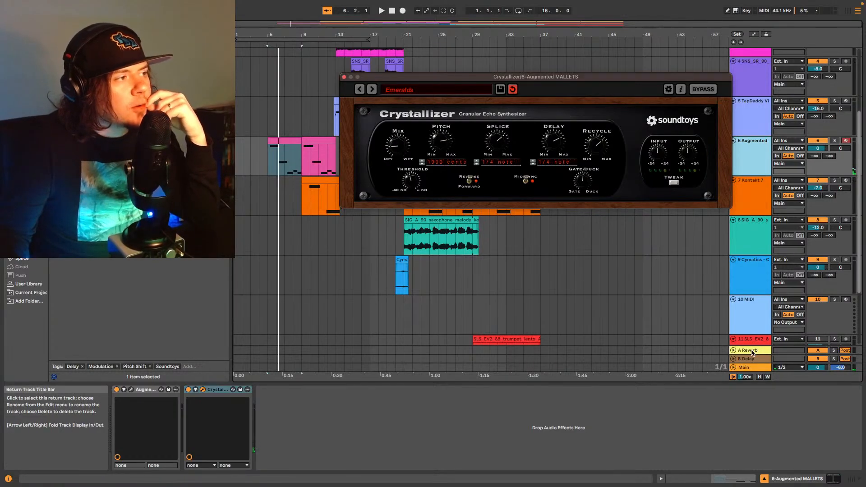
{"action": "left_click", "coordinate": [751, 351]}
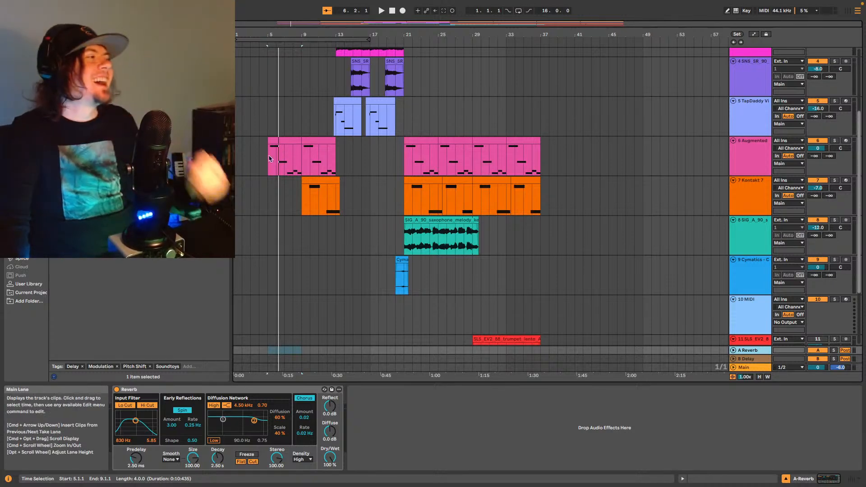
{"action": "left_click", "coordinate": [766, 151]}
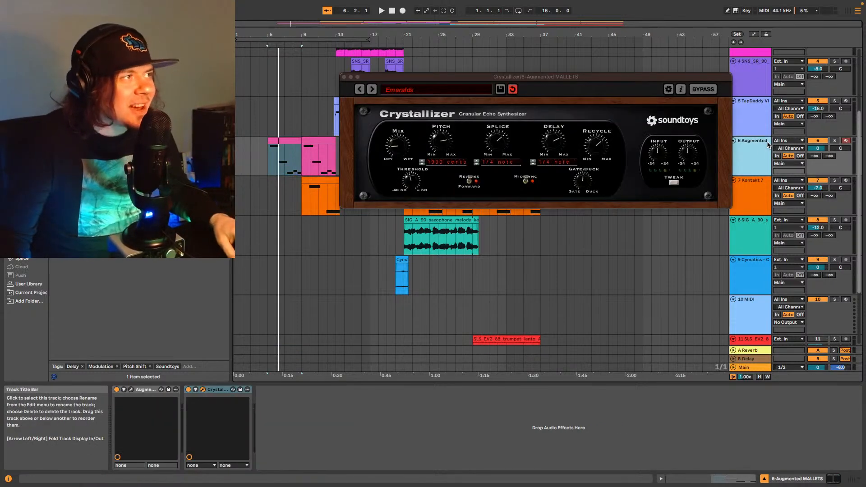
Return Crystallizer to its Default preset and audition the mallets from bar 5.
{"action": "left_click", "coordinate": [359, 90]}
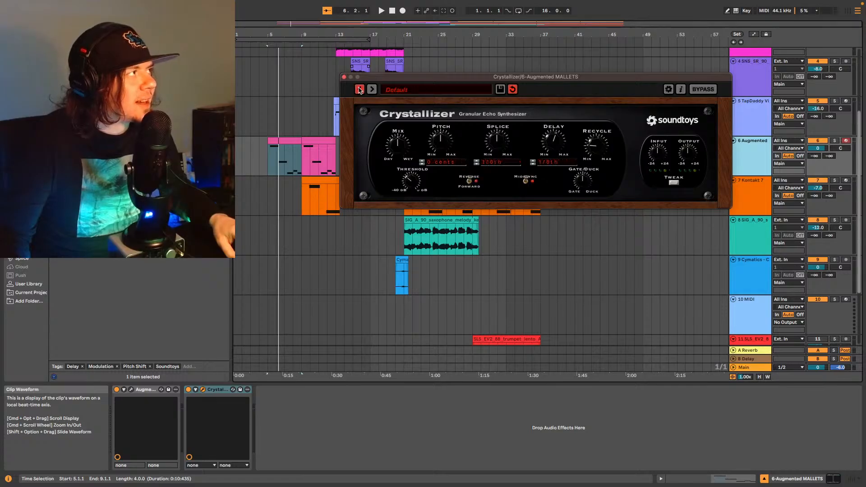
{"action": "left_click", "coordinate": [272, 158]}
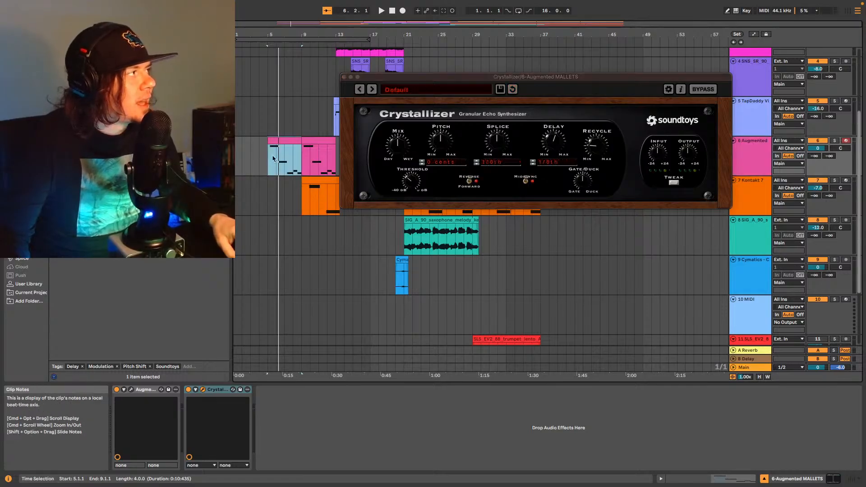
{"action": "left_click", "coordinate": [271, 159]}
{"action": "key", "text": "space"}
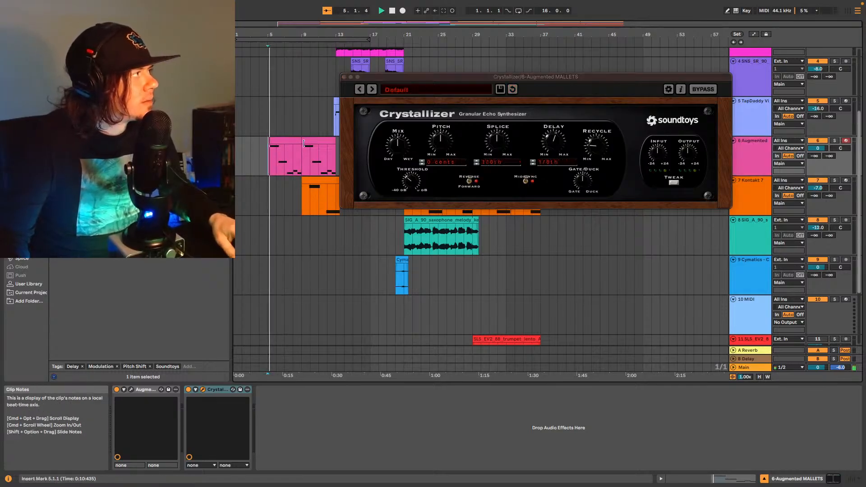
Close the Crystallizer window and automate its Device On parameter to switch the effect off just after bar 9.
{"action": "left_click", "coordinate": [344, 77]}
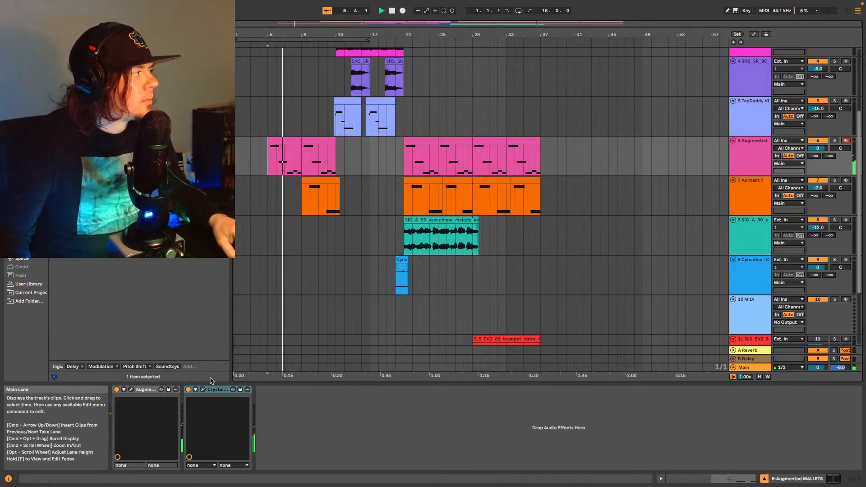
{"action": "right_click", "coordinate": [189, 394]}
{"action": "left_click", "coordinate": [204, 395]}
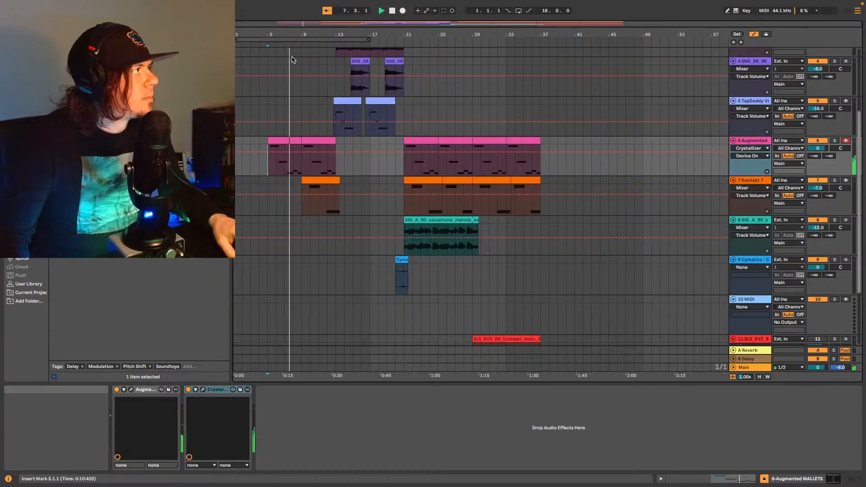
{"action": "left_click_drag", "start_coordinate": [308, 27], "coordinate": [350, 168]}
{"action": "left_click", "coordinate": [350, 153]}
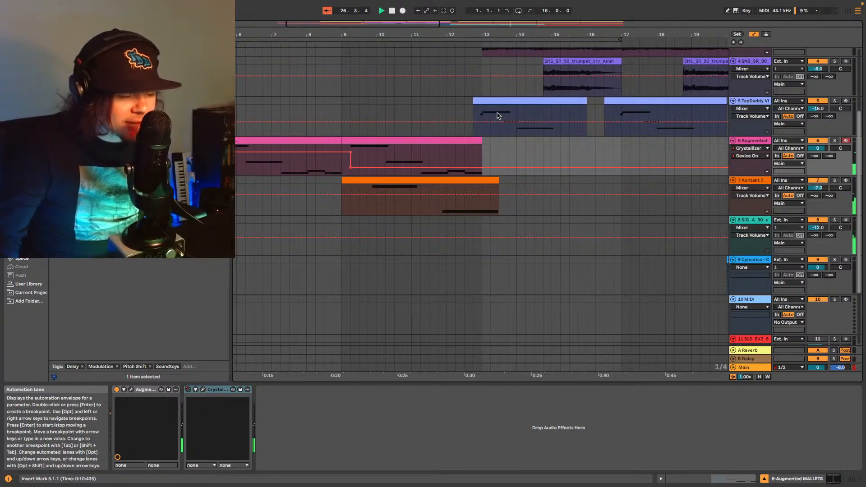
{"action": "left_click_drag", "start_coordinate": [336, 24], "coordinate": [337, 5]}
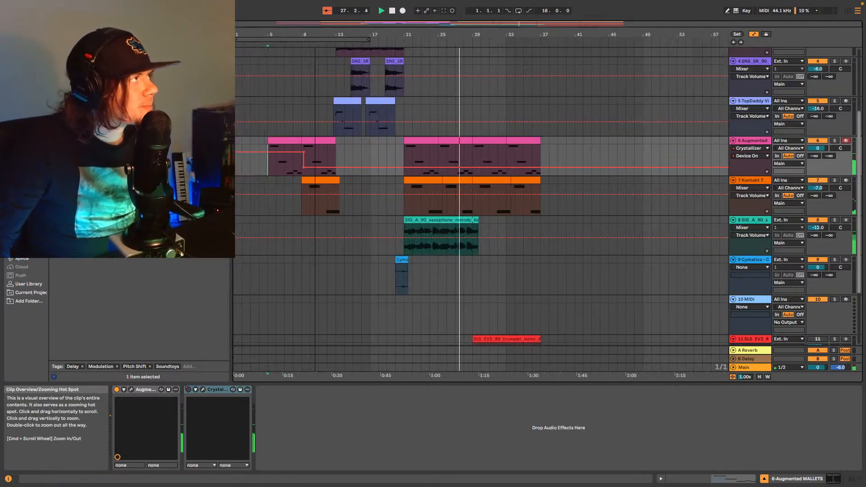
Replay the arrangement from bar 5 and check the tracks against the Crystallizer automation.
{"action": "scroll", "coordinate": [454, 300], "scroll_direction": "down", "scroll_amount": 3}
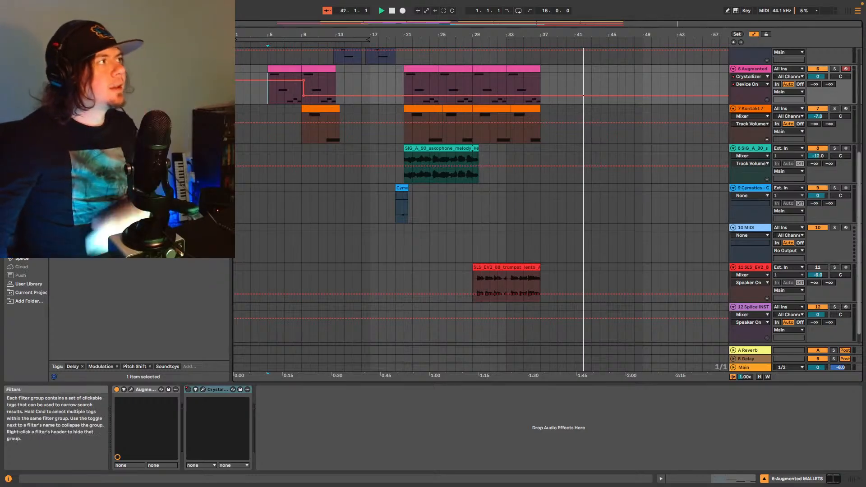
{"action": "key", "text": "space"}
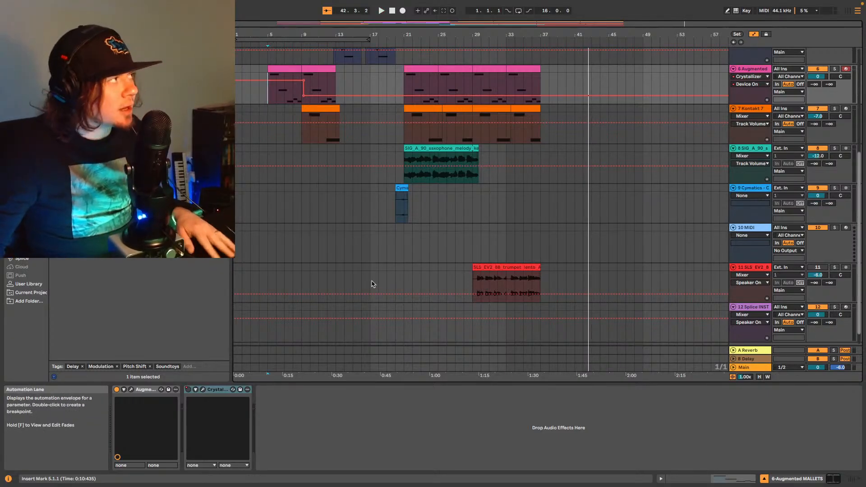
{"action": "key", "text": "space"}
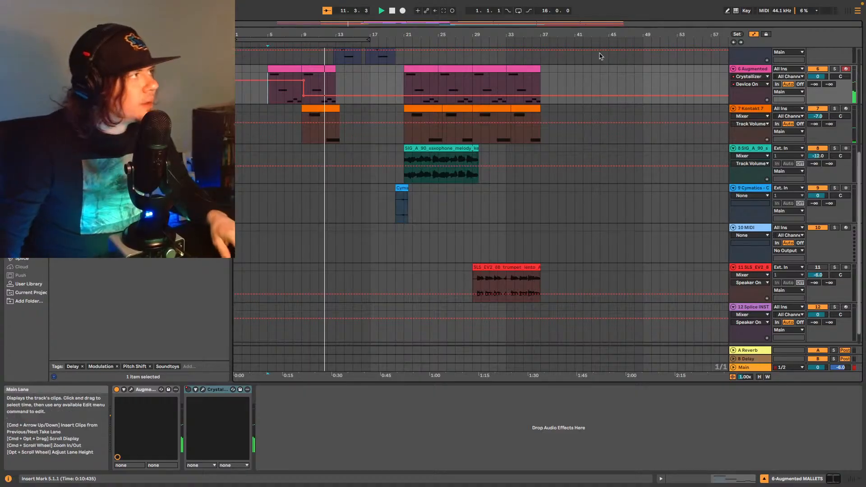
{"action": "scroll", "coordinate": [492, 162], "scroll_direction": "up", "scroll_amount": 5}
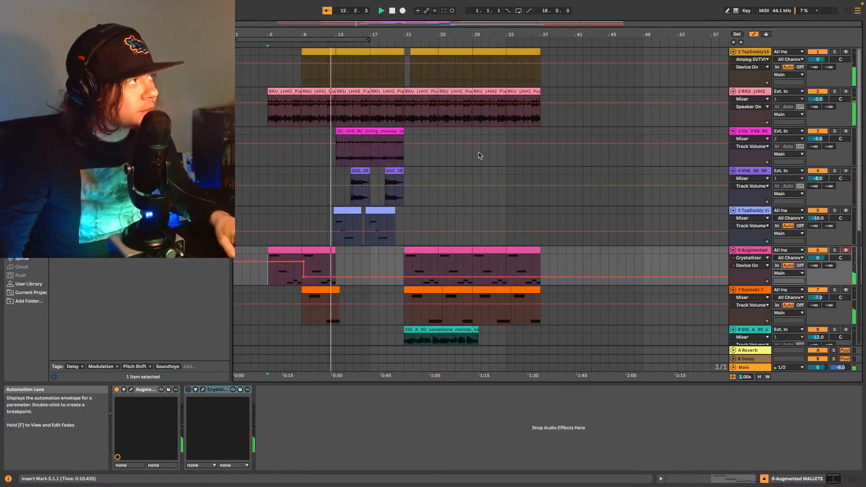
{"action": "scroll", "coordinate": [492, 162], "scroll_direction": "down", "scroll_amount": 5}
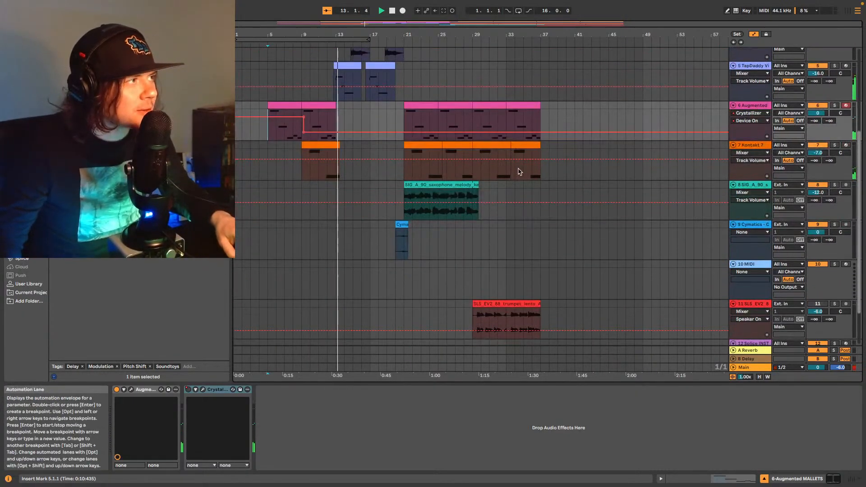
Select the saxophone melody track and open the Splice sample browser.
{"action": "left_click", "coordinate": [757, 188]}
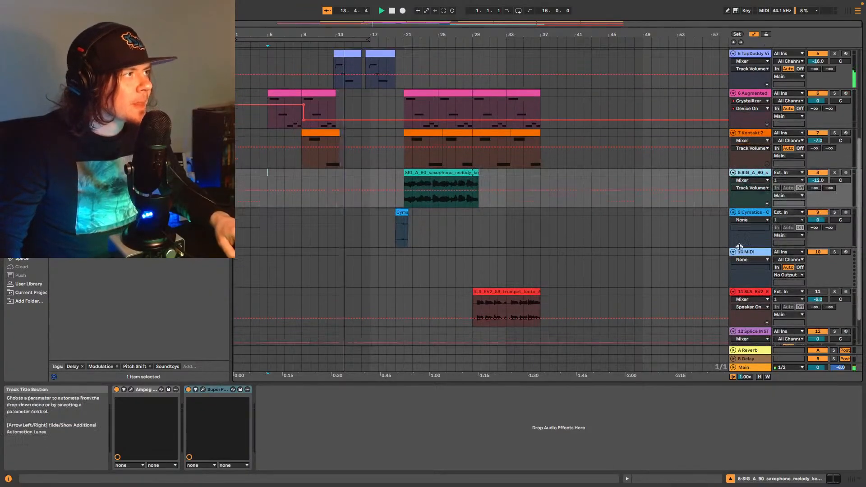
{"action": "scroll", "coordinate": [757, 188], "scroll_direction": "down", "scroll_amount": 1}
{"action": "left_click", "coordinate": [20, 259]}
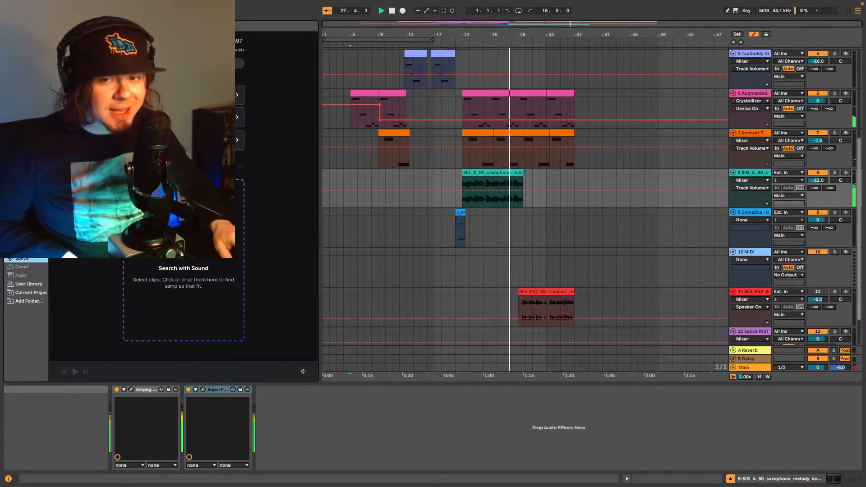
Stop playback and replay the arrangement from bar 28 to hear how the saxophone melody ends.
{"action": "key", "text": "space"}
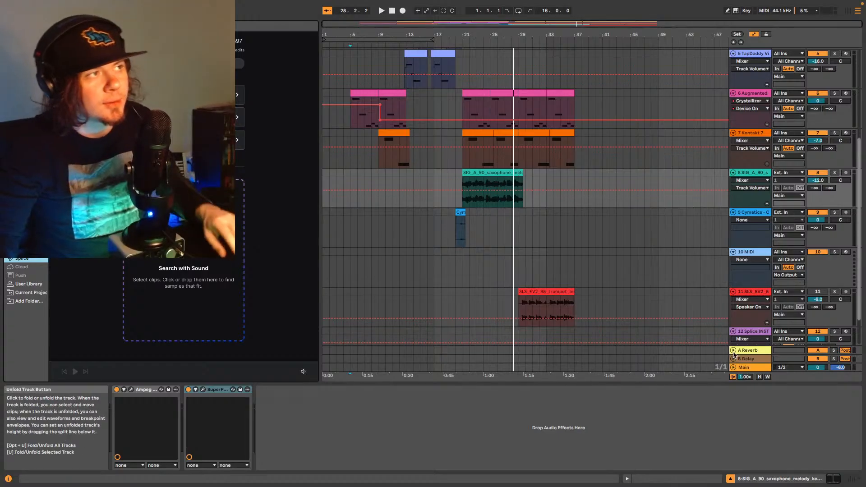
{"action": "left_click", "coordinate": [504, 180]}
{"action": "key", "text": "space"}
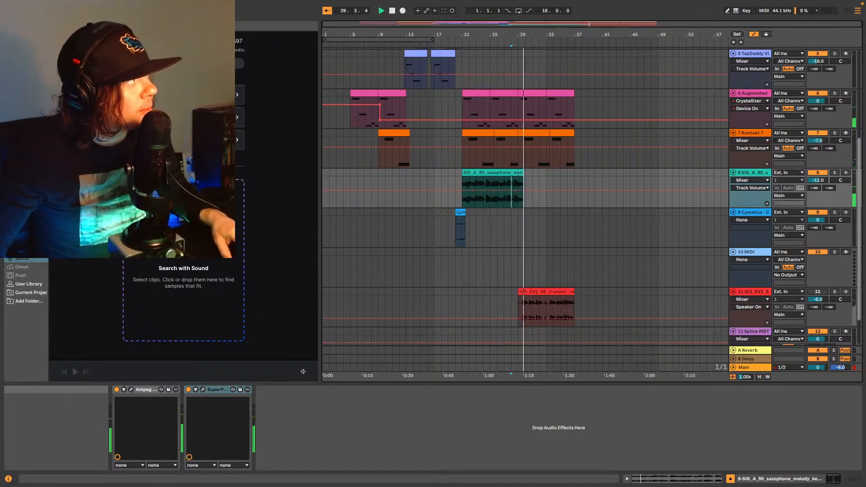
Open the vocals category in the Splice sample categories, browse its samples, and stop the arrangement playback.
{"action": "scroll", "coordinate": [184, 289], "scroll_direction": "down", "scroll_amount": 5}
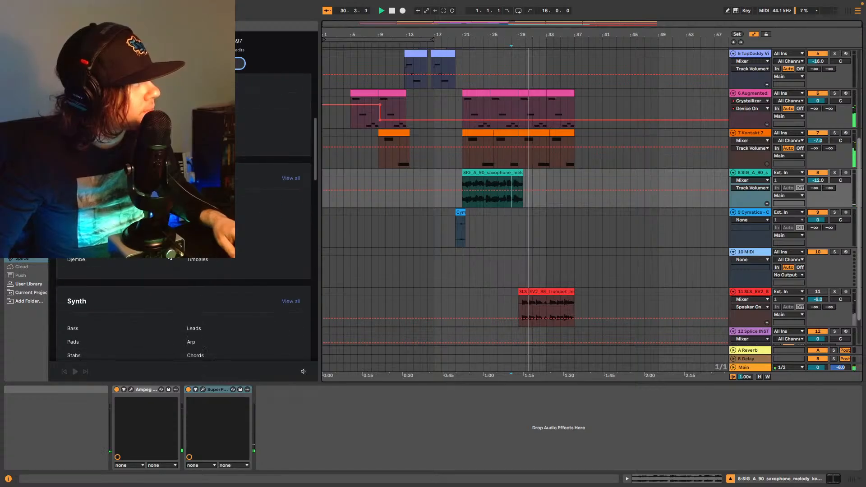
{"action": "scroll", "coordinate": [183, 289], "scroll_direction": "up", "scroll_amount": 4}
{"action": "left_click", "coordinate": [85, 219]}
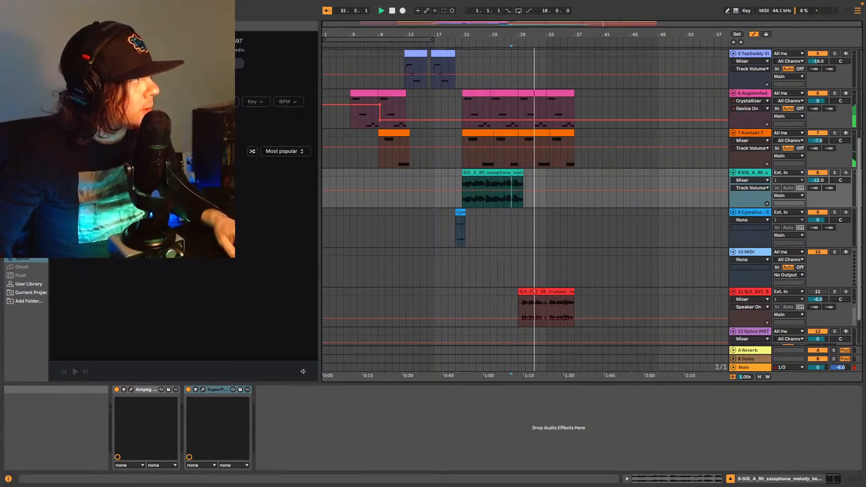
{"action": "scroll", "coordinate": [180, 220], "scroll_direction": "down", "scroll_amount": 5}
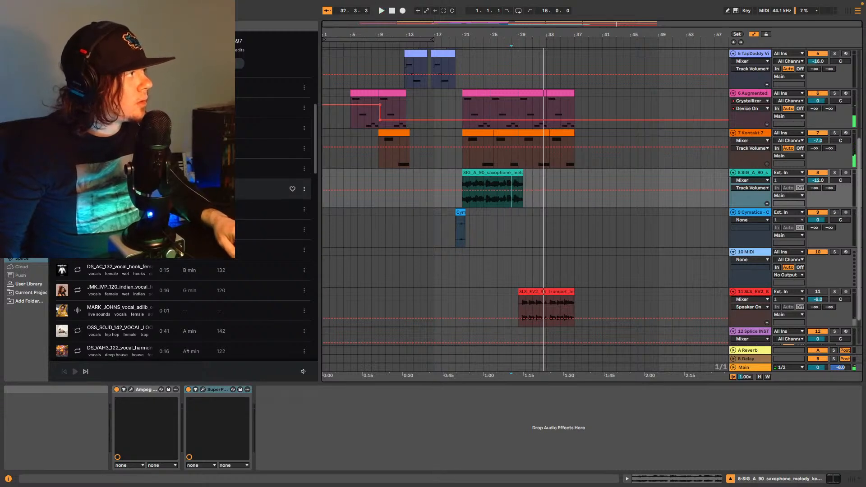
{"action": "scroll", "coordinate": [181, 221], "scroll_direction": "up", "scroll_amount": 5}
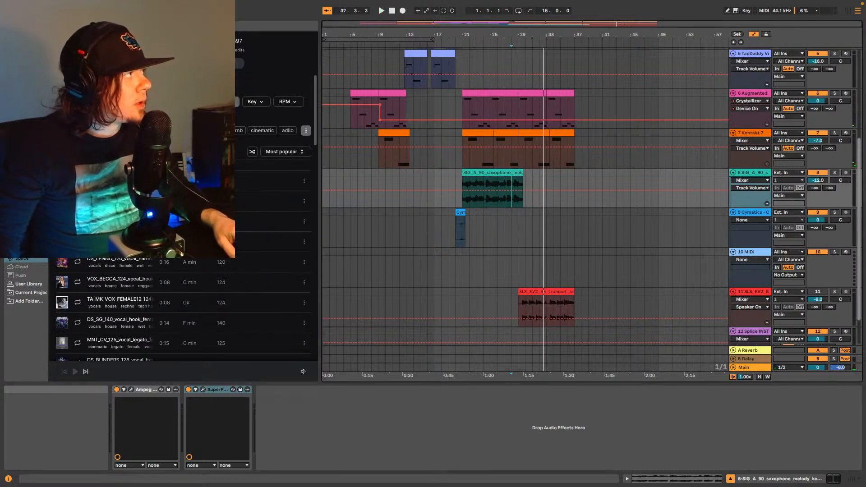
Look through the genre filter list of the Splice vocal samples for a style that suits the beat.
{"action": "left_click", "coordinate": [222, 101]}
{"action": "scroll", "coordinate": [236, 180], "scroll_direction": "down", "scroll_amount": 3}
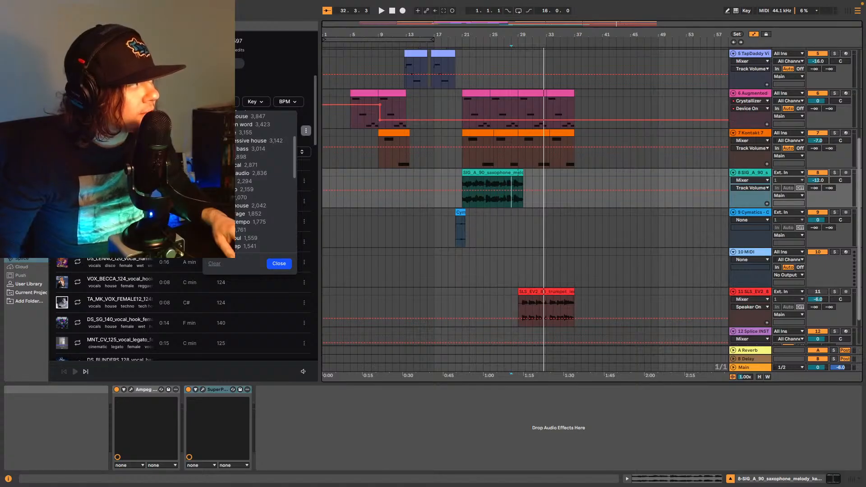
{"action": "scroll", "coordinate": [242, 225], "scroll_direction": "down", "scroll_amount": 8}
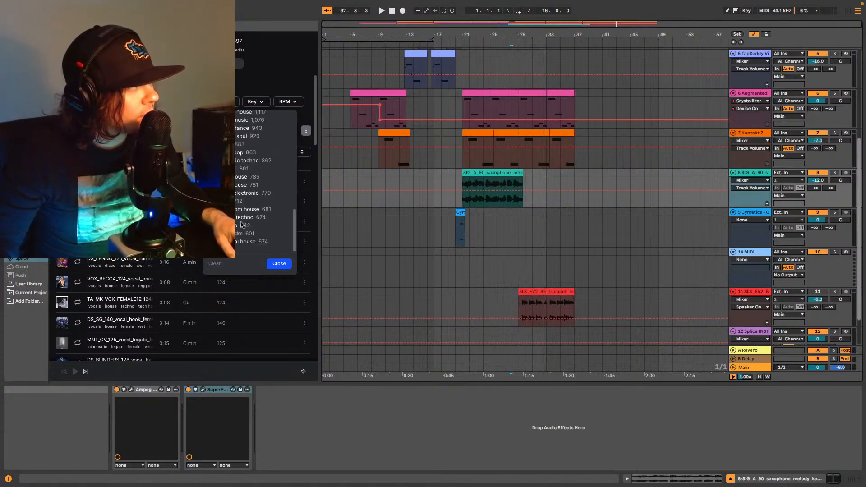
{"action": "scroll", "coordinate": [243, 224], "scroll_direction": "up", "scroll_amount": 5}
{"action": "scroll", "coordinate": [243, 219], "scroll_direction": "down", "scroll_amount": 5}
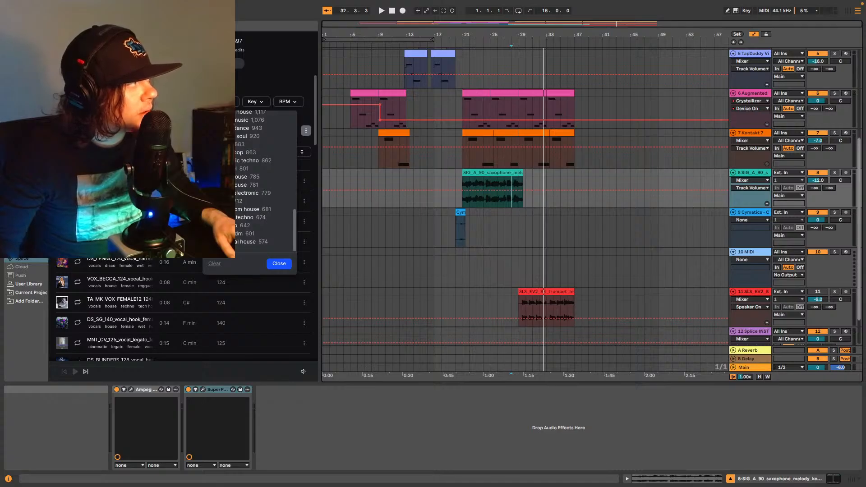
{"action": "scroll", "coordinate": [263, 180], "scroll_direction": "up", "scroll_amount": 1}
{"action": "scroll", "coordinate": [252, 207], "scroll_direction": "up", "scroll_amount": 2}
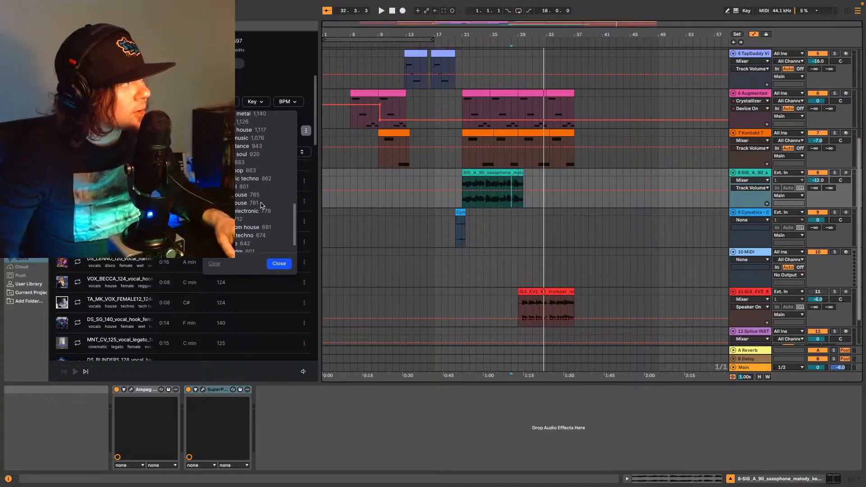
{"action": "scroll", "coordinate": [252, 189], "scroll_direction": "up", "scroll_amount": 10}
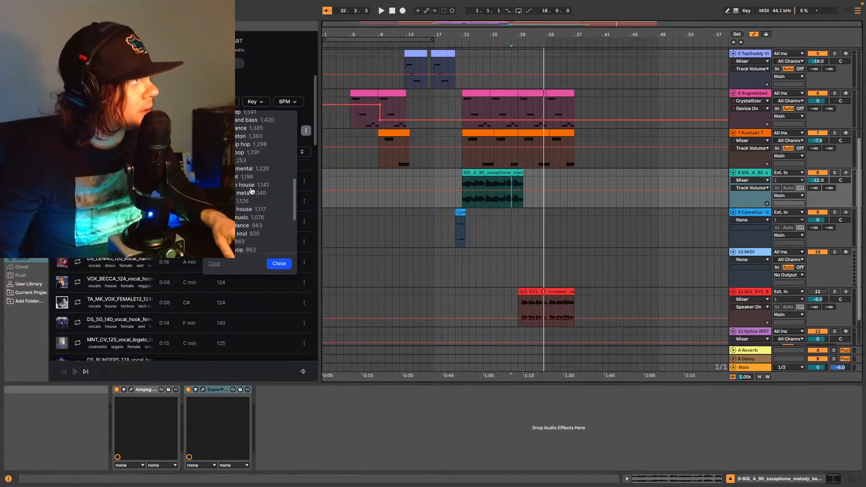
{"action": "scroll", "coordinate": [249, 181], "scroll_direction": "up", "scroll_amount": 5}
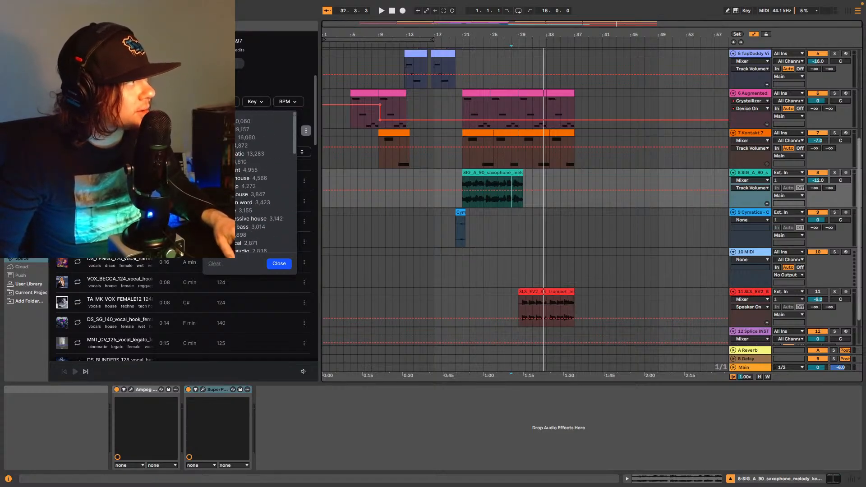
{"action": "scroll", "coordinate": [256, 197], "scroll_direction": "down", "scroll_amount": 15}
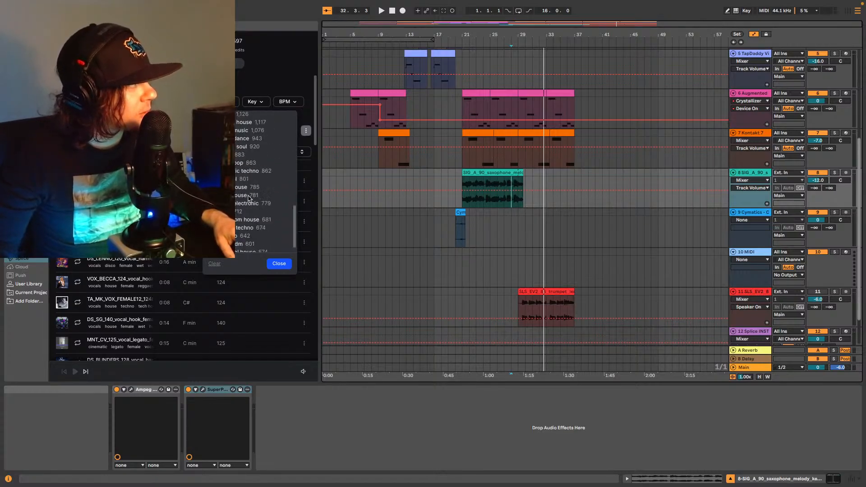
{"action": "scroll", "coordinate": [248, 205], "scroll_direction": "down", "scroll_amount": 1}
{"action": "scroll", "coordinate": [250, 211], "scroll_direction": "up", "scroll_amount": 10}
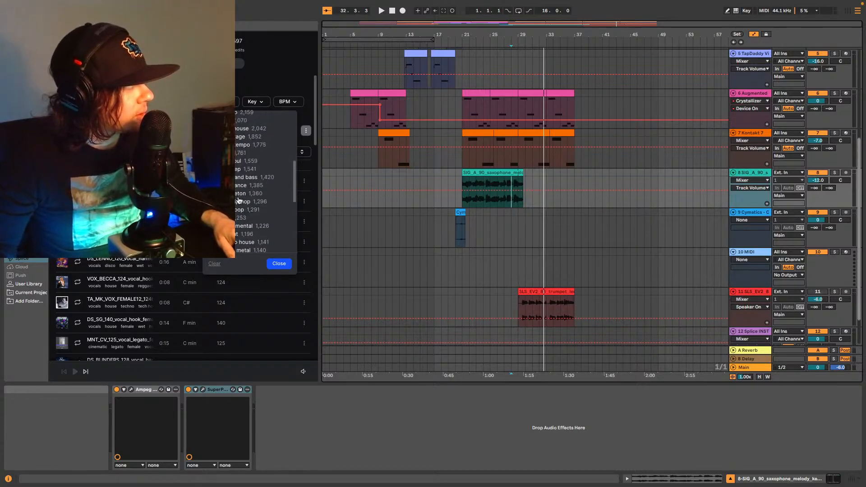
{"action": "scroll", "coordinate": [238, 201], "scroll_direction": "up", "scroll_amount": 5}
{"action": "scroll", "coordinate": [238, 200], "scroll_direction": "up", "scroll_amount": 1}
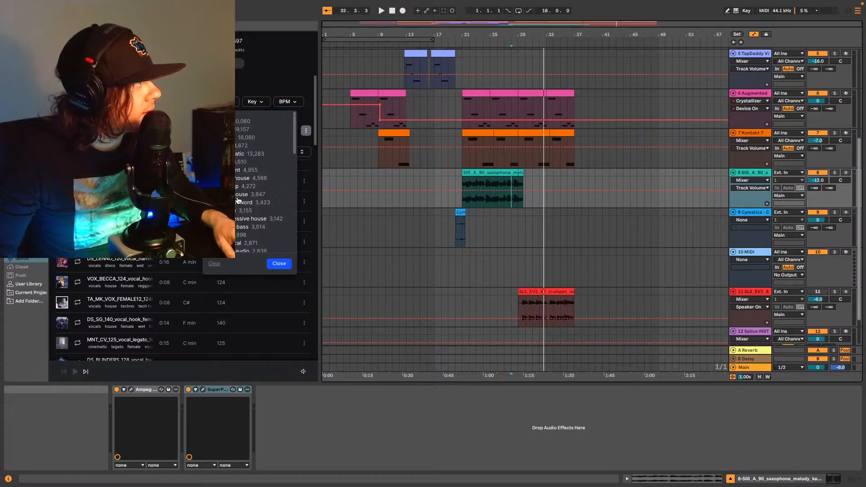
{"action": "scroll", "coordinate": [237, 193], "scroll_direction": "down", "scroll_amount": 9}
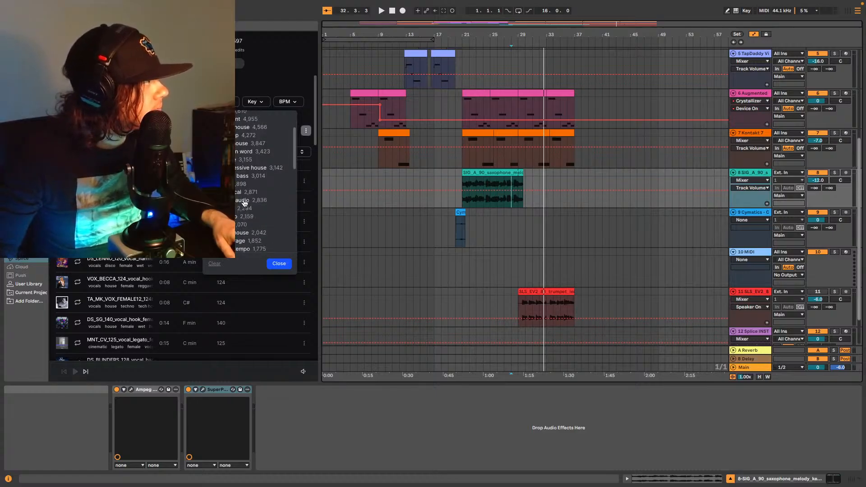
{"action": "scroll", "coordinate": [248, 216], "scroll_direction": "down", "scroll_amount": 4}
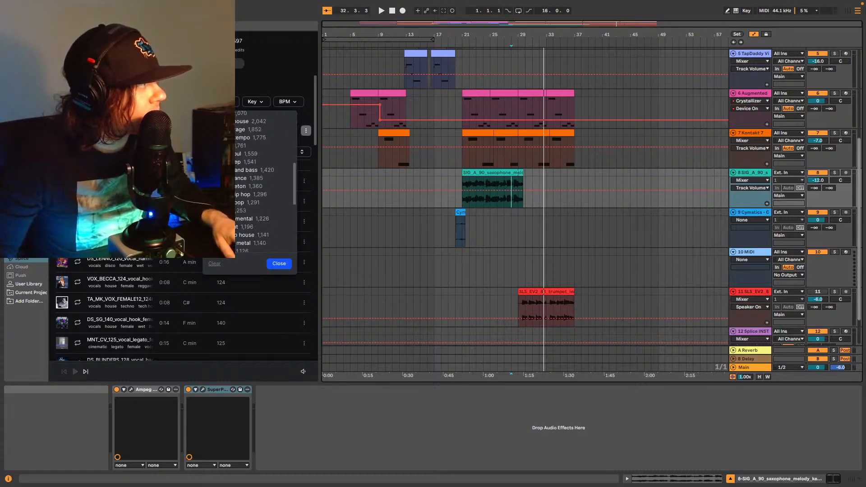
{"action": "left_click", "coordinate": [278, 263]}
Audition the SIG_WOM_85 spoken vocal and the SO_JC_90 vocal riff bronze, playing the riff along with the beat.
{"action": "scroll", "coordinate": [221, 172], "scroll_direction": "down", "scroll_amount": 4}
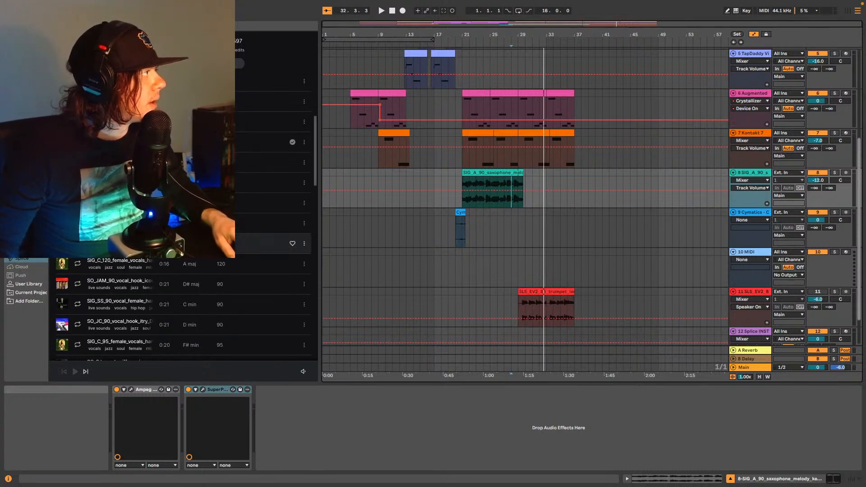
{"action": "left_click", "coordinate": [158, 162]}
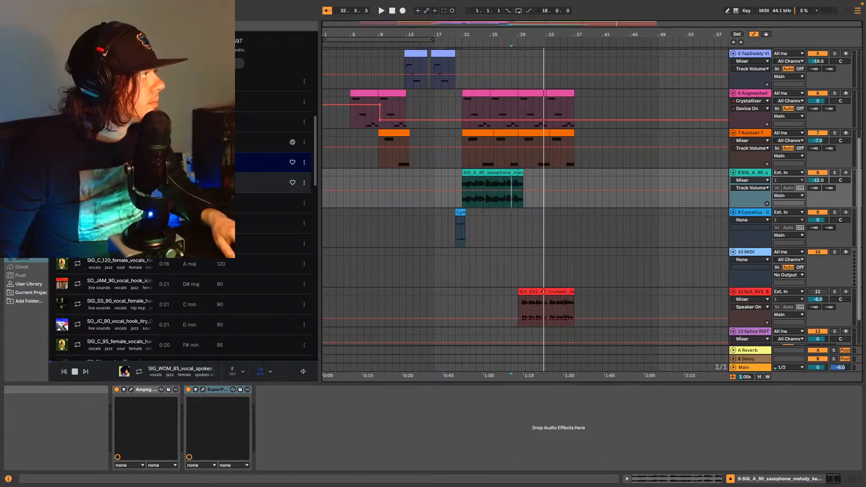
{"action": "left_click", "coordinate": [158, 182]}
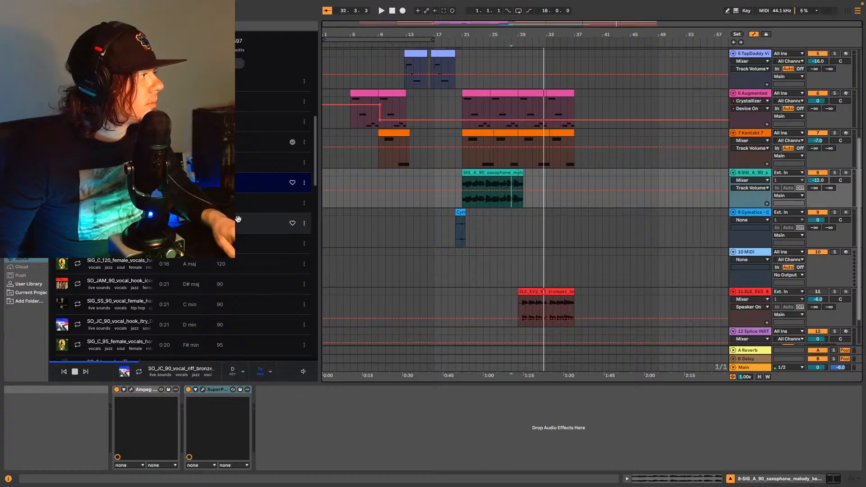
{"action": "key", "text": "space"}
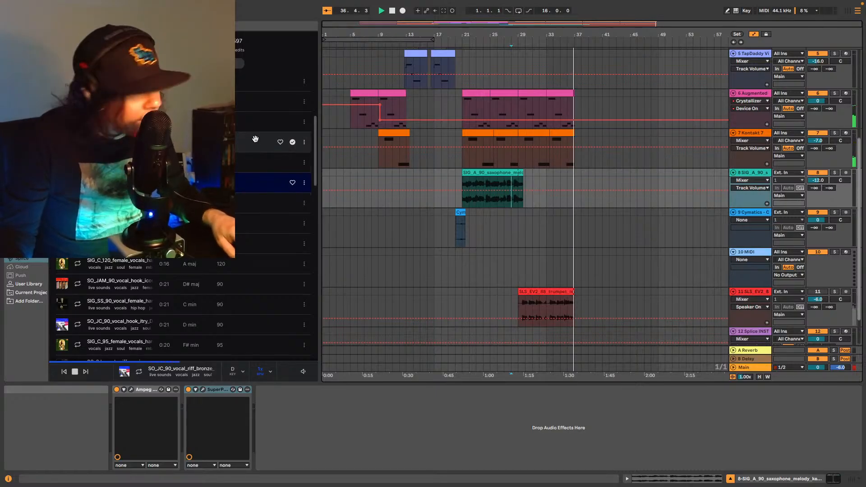
{"action": "key", "text": "space"}
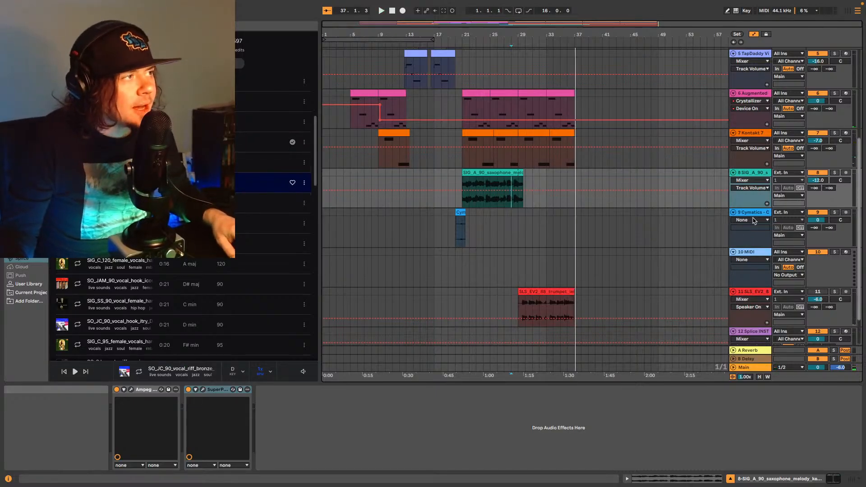
Insert an audio track below the Cymatics riser track and place the SO_JC_90 vocal riff bronze sample on it at bar 29.
{"action": "left_click", "coordinate": [752, 215]}
{"action": "key", "text": "ctrl+t"}
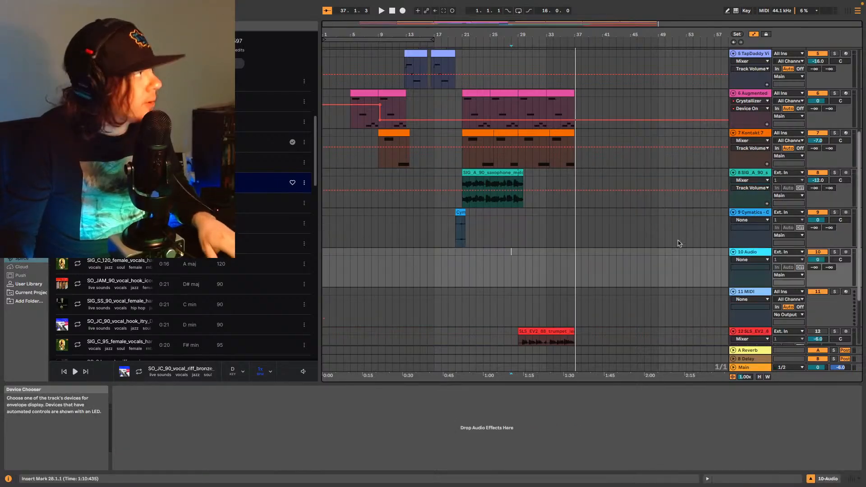
{"action": "left_click_drag", "start_coordinate": [261, 203], "coordinate": [521, 262]}
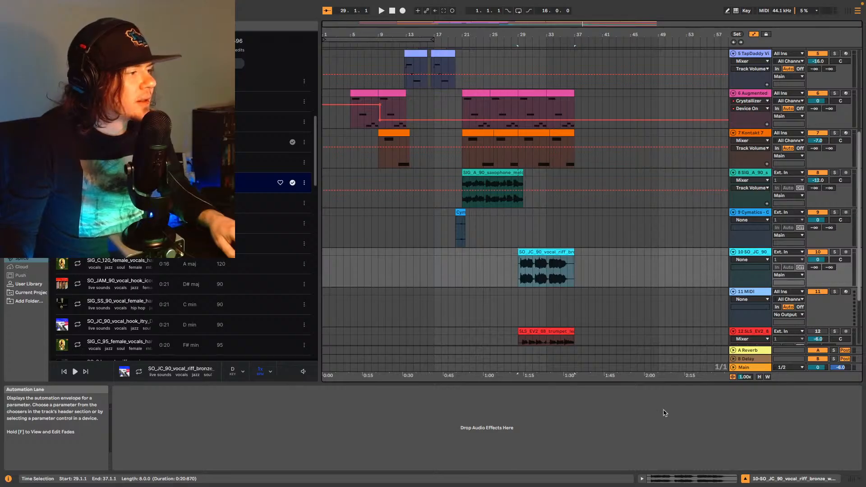
Show the vocal riff's clip settings and lower its gain to about -7.1 dB while playing from bar 29.
{"action": "left_click", "coordinate": [704, 480]}
{"action": "key", "text": "space"}
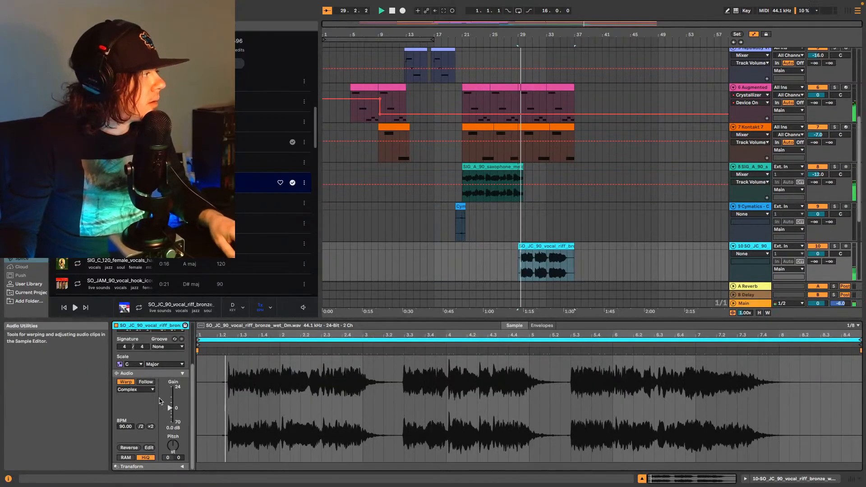
{"action": "left_click_drag", "start_coordinate": [170, 408], "coordinate": [170, 411]}
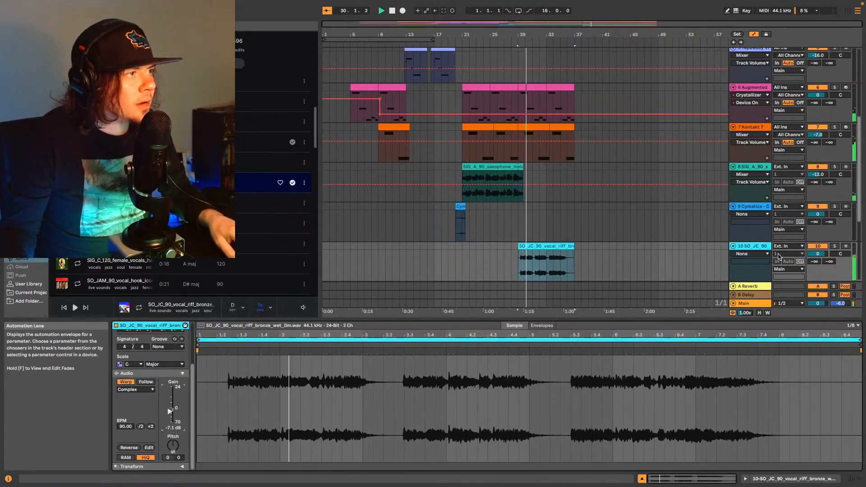
Balance the vocal riff against the beat by setting its track volume to -7.0 dB.
{"action": "left_click", "coordinate": [817, 254]}
{"action": "type", "text": "-6"}
{"action": "key", "text": "Return"}
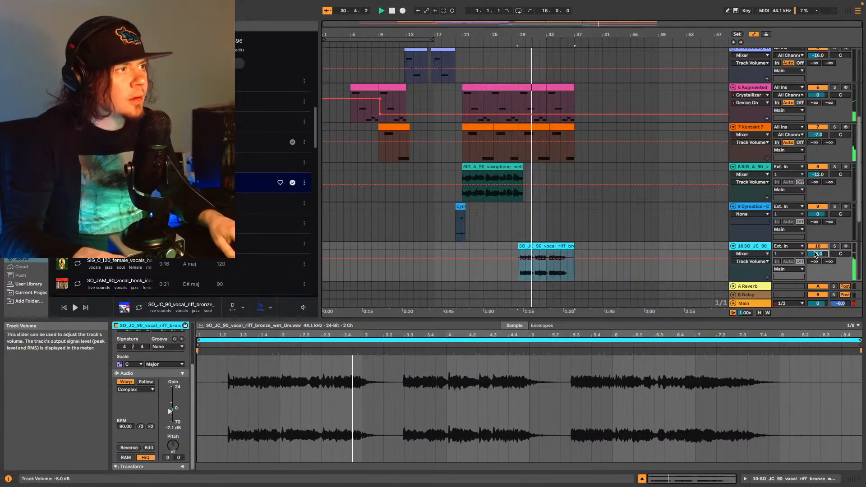
{"action": "key", "text": "Down"}
{"action": "key", "text": "Down"}
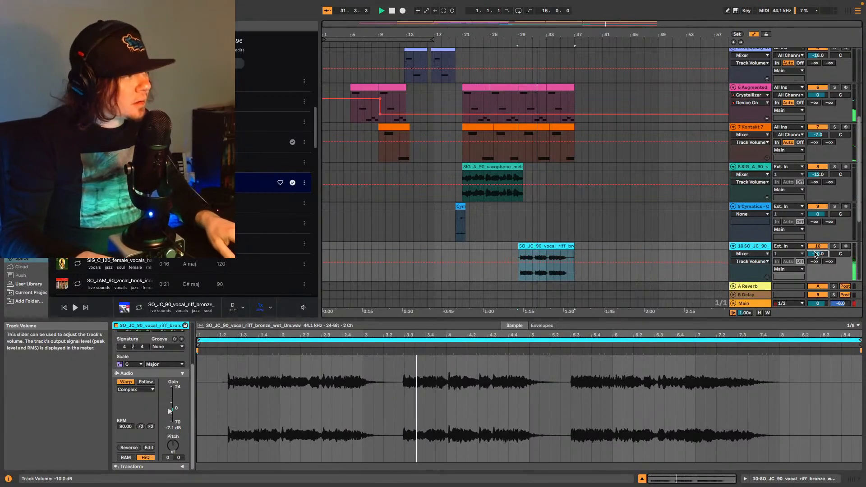
{"action": "key", "text": "Up"}
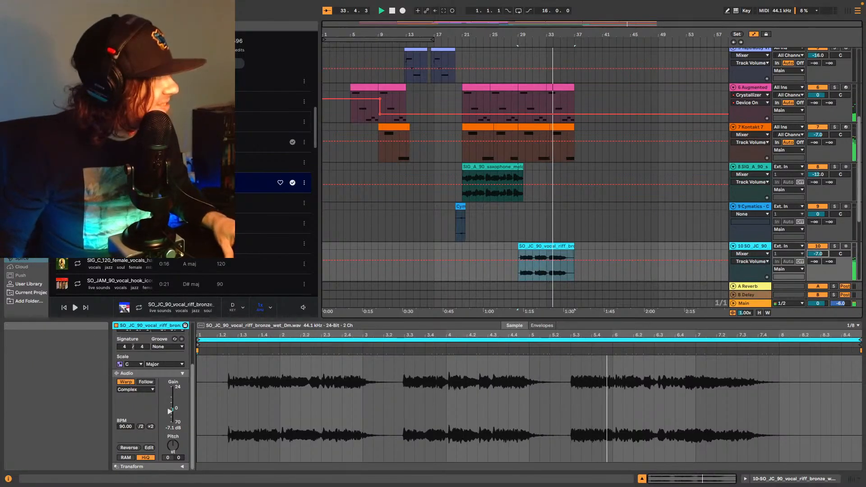
Leave Splice, stop playback, and load BBC Symphony Orchestra onto the empty MIDI track below the vocal riff.
{"action": "left_click", "coordinate": [20, 186]}
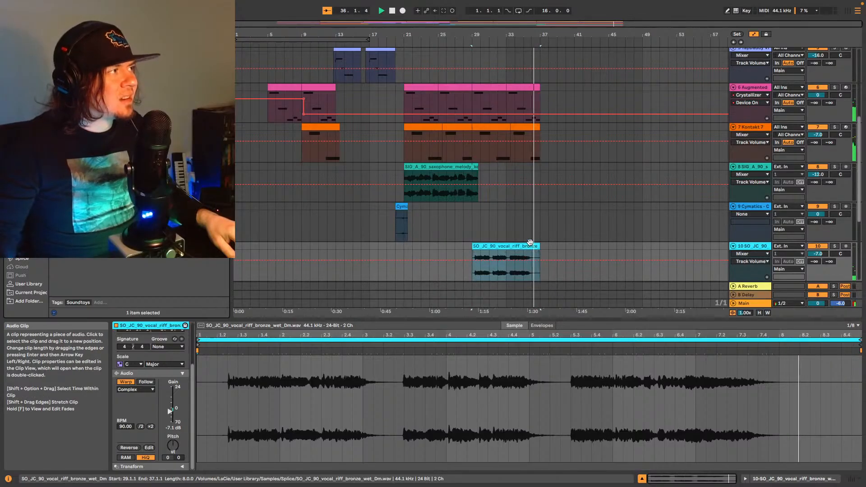
{"action": "key", "text": "space"}
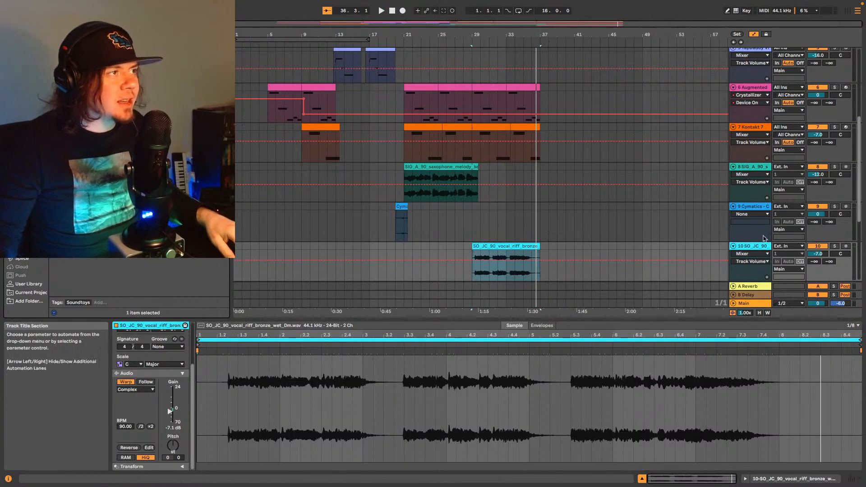
{"action": "key", "text": "super+shift+t"}
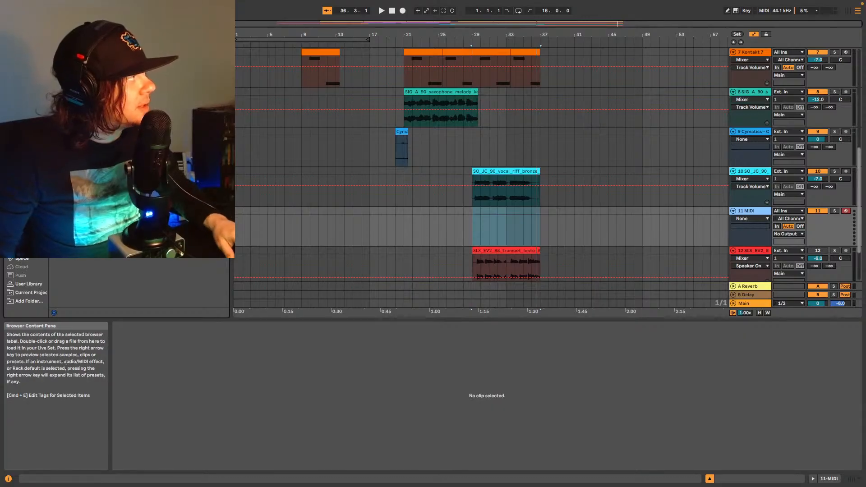
{"action": "left_click_drag", "start_coordinate": [135, 216], "coordinate": [530, 223]}
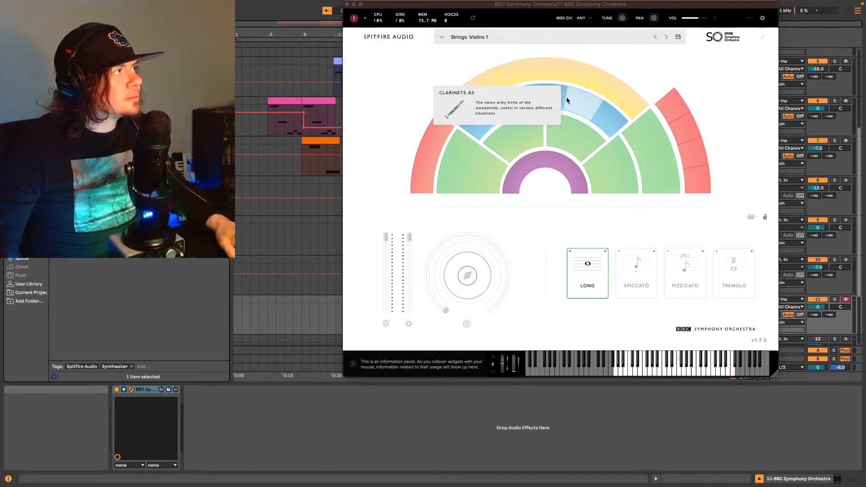
Set BBC Symphony Orchestra to the Woodwinds Flutes a3 instrument with the Staccatissimo articulation.
{"action": "left_click", "coordinate": [537, 95]}
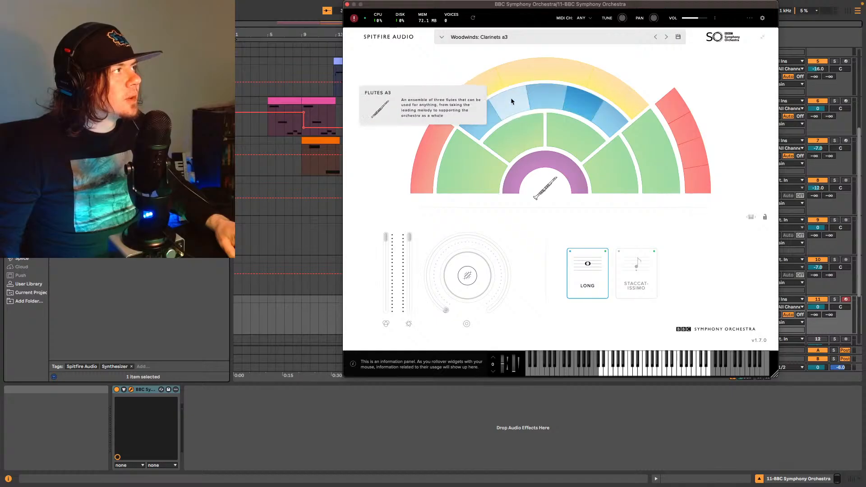
{"action": "left_click", "coordinate": [502, 97]}
{"action": "left_click", "coordinate": [636, 270]}
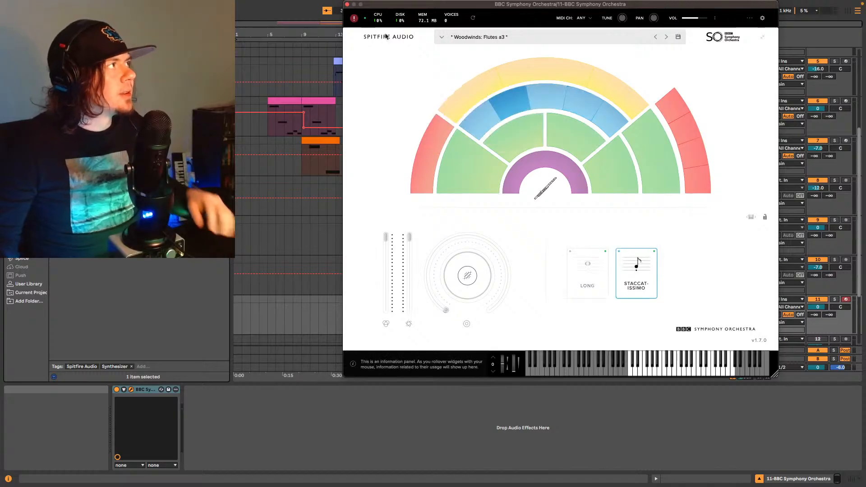
Close the BBC Symphony Orchestra window and save the Live Set as "Song1109" in the Song13 Project folder.
{"action": "left_click", "coordinate": [346, 4]}
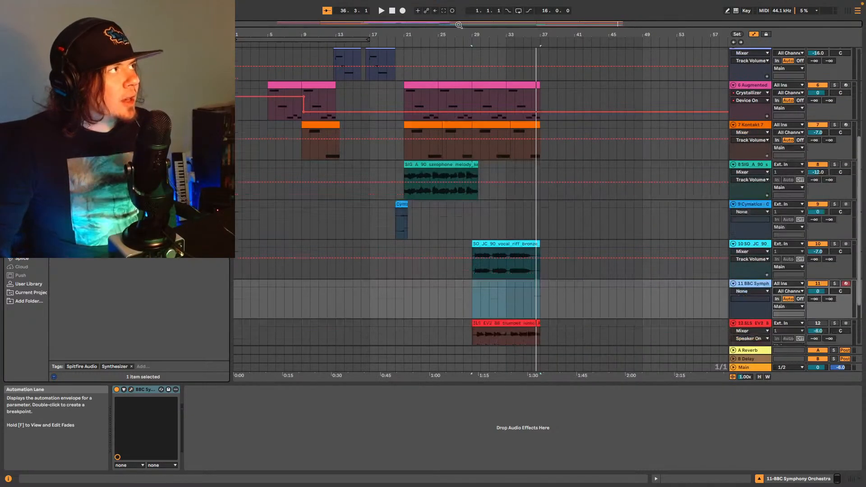
{"action": "scroll", "coordinate": [478, 203], "scroll_direction": "down", "scroll_amount": 1}
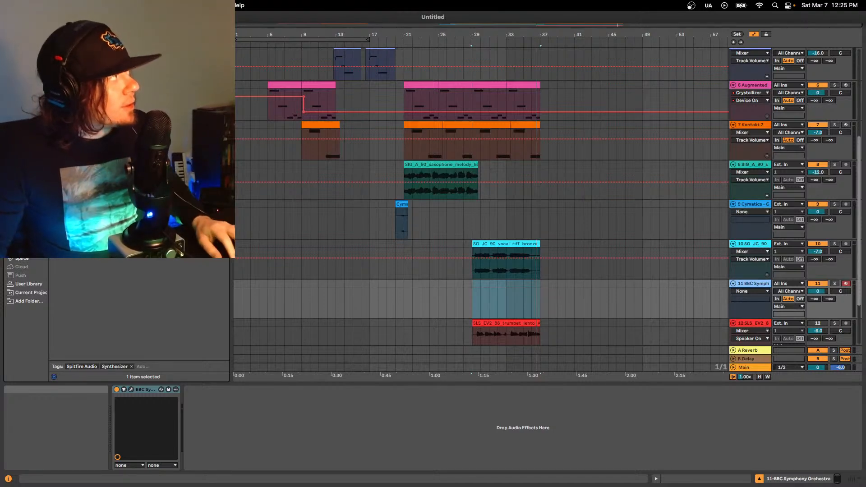
{"action": "left_click", "coordinate": [47, 5]}
{"action": "mouse_move", "coordinate": [77, 38]}
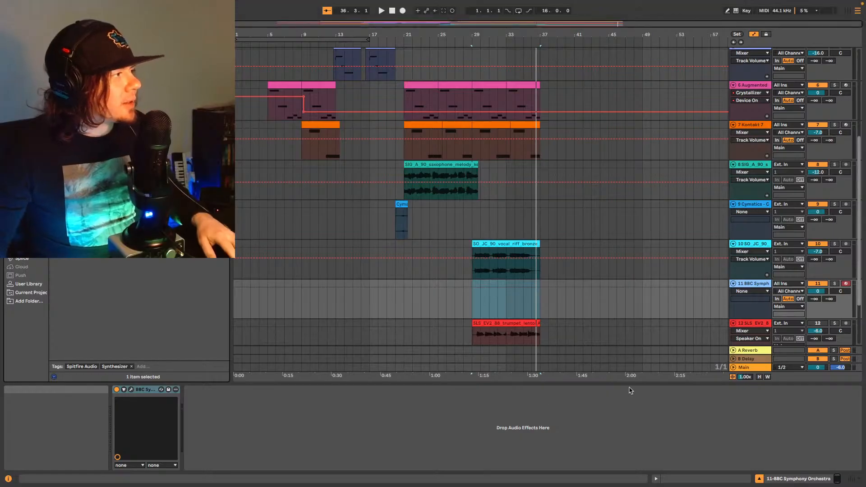
{"action": "key", "text": "super+s"}
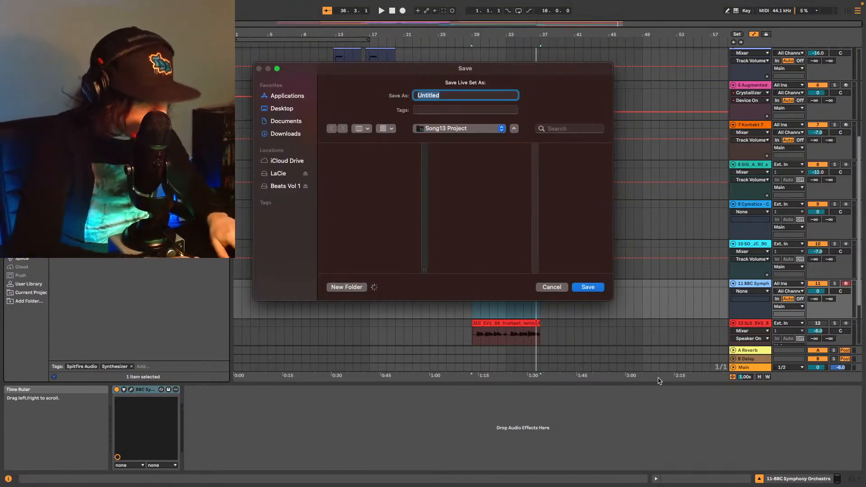
{"action": "type", "text": "Song"}
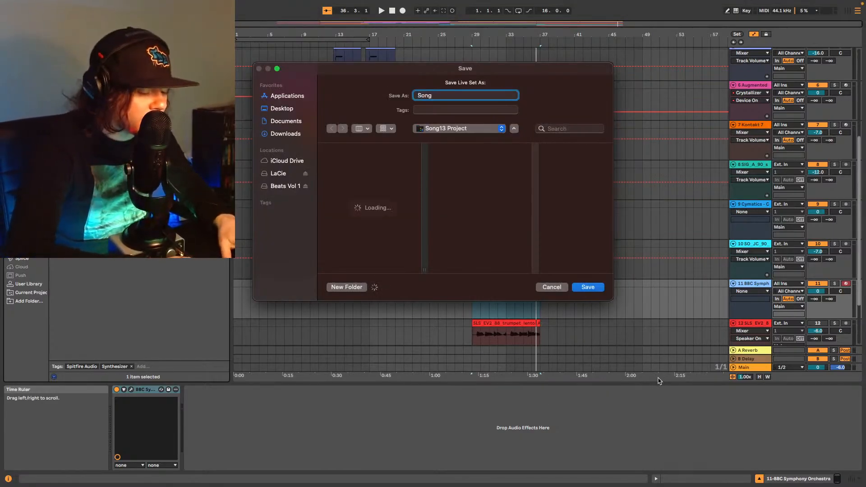
{"action": "type", "text": "11B"}
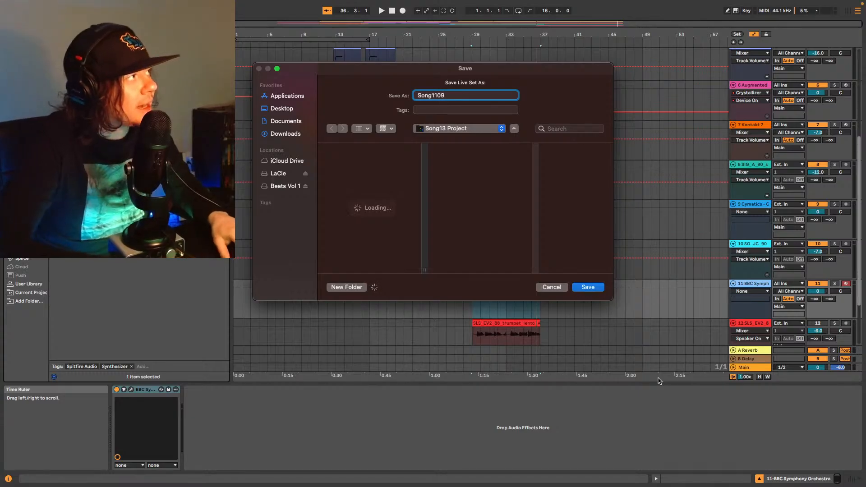
{"action": "key", "text": "Return"}
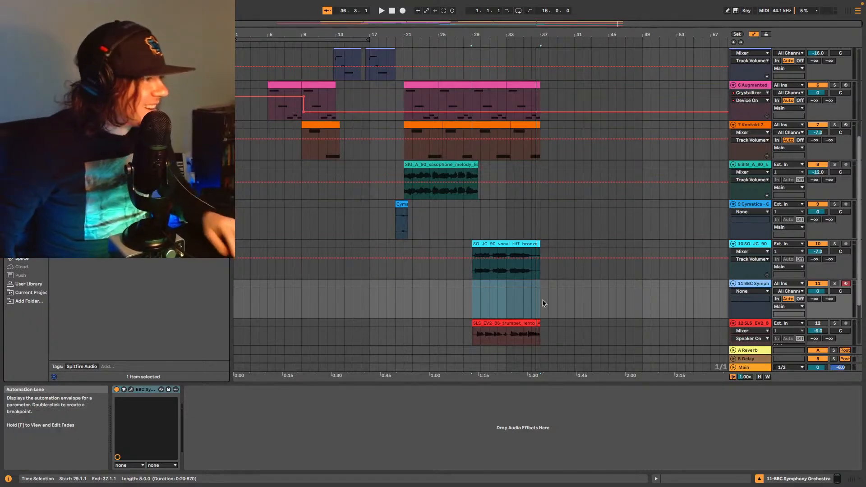
Rehearse the flute part with BBC Symphony Orchestra open, and loop the arrangement over the eight bars from bar 29 to bar 37.
{"action": "left_click", "coordinate": [131, 389]}
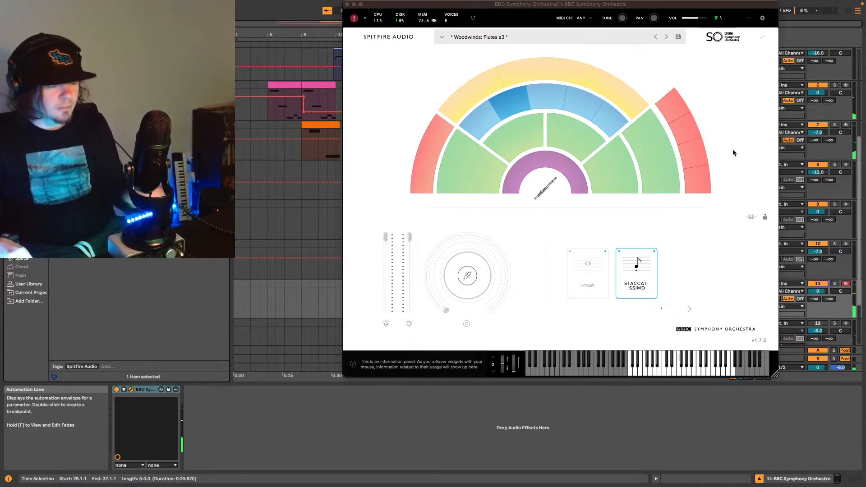
{"action": "left_click", "coordinate": [348, 5]}
{"action": "scroll", "coordinate": [529, 127], "scroll_direction": "up", "scroll_amount": 3}
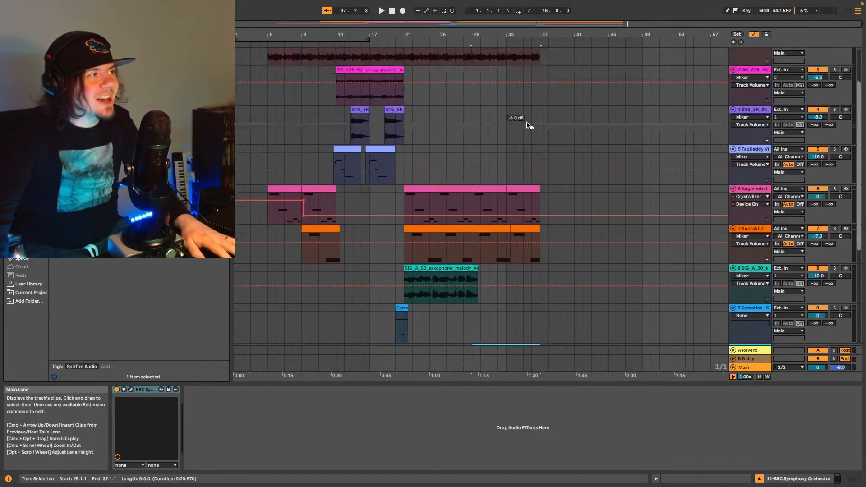
{"action": "scroll", "coordinate": [529, 125], "scroll_direction": "up", "scroll_amount": 3}
{"action": "left_click", "coordinate": [518, 11]}
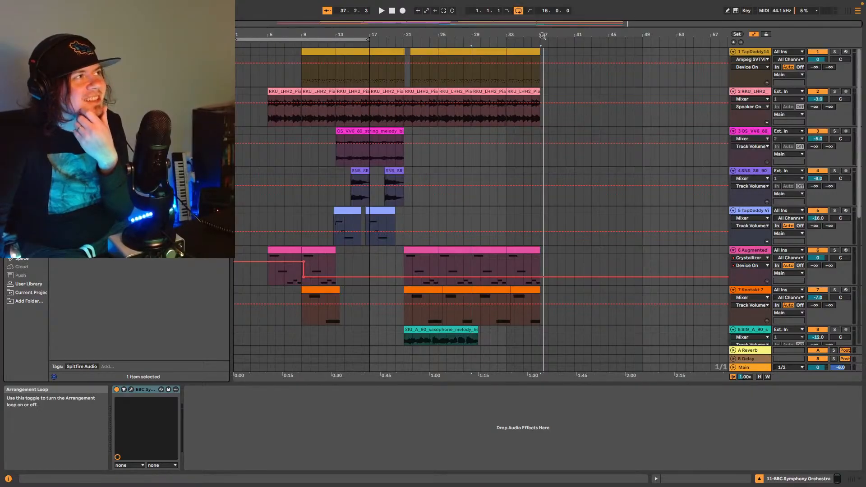
{"action": "left_click_drag", "start_coordinate": [344, 39], "coordinate": [521, 40]}
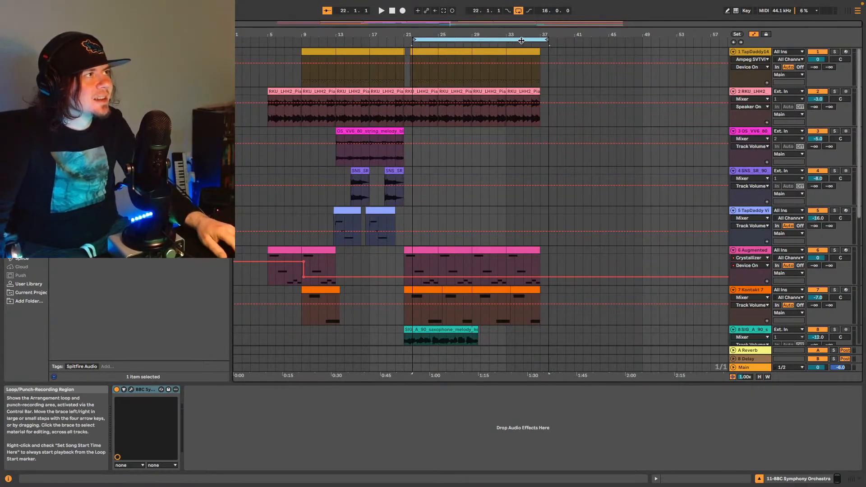
{"action": "left_click_drag", "start_coordinate": [413, 40], "coordinate": [469, 44]}
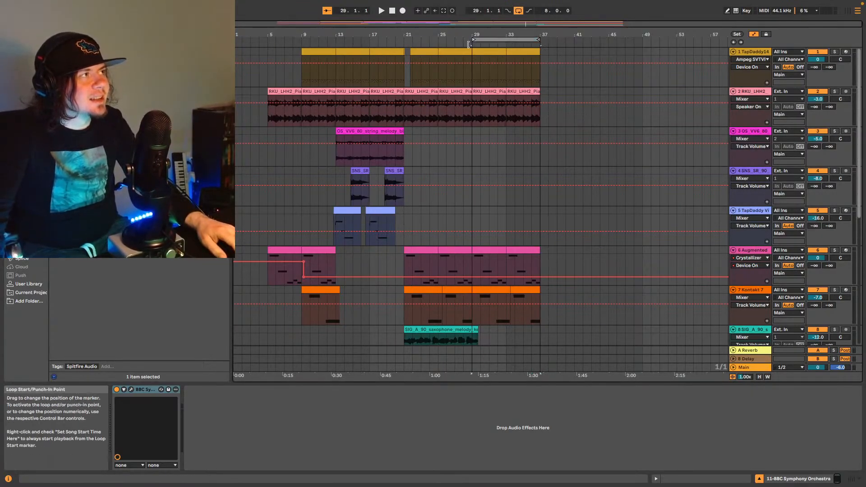
Play the flute line over the loop, capturing it as a MIDI clip, and extend the clip's start back to bar 29.
{"action": "key", "text": "space"}
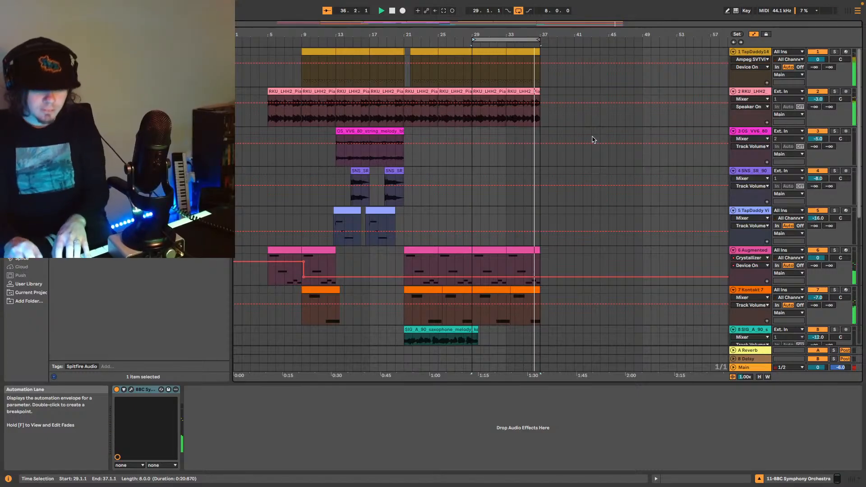
{"action": "key", "text": "space"}
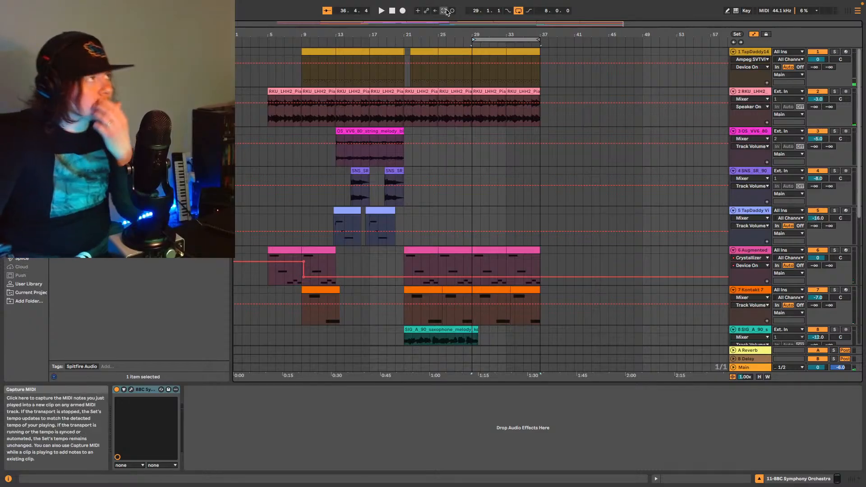
{"action": "scroll", "coordinate": [536, 218], "scroll_direction": "down", "scroll_amount": 5}
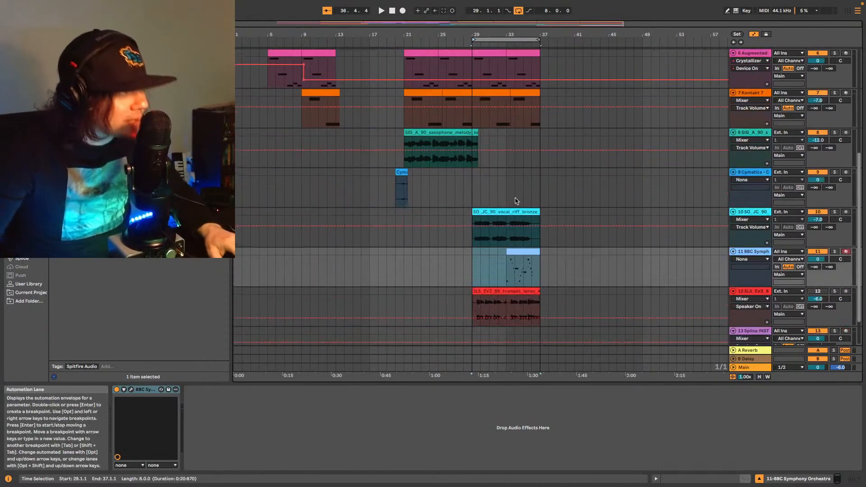
{"action": "left_click_drag", "start_coordinate": [508, 254], "coordinate": [480, 252]}
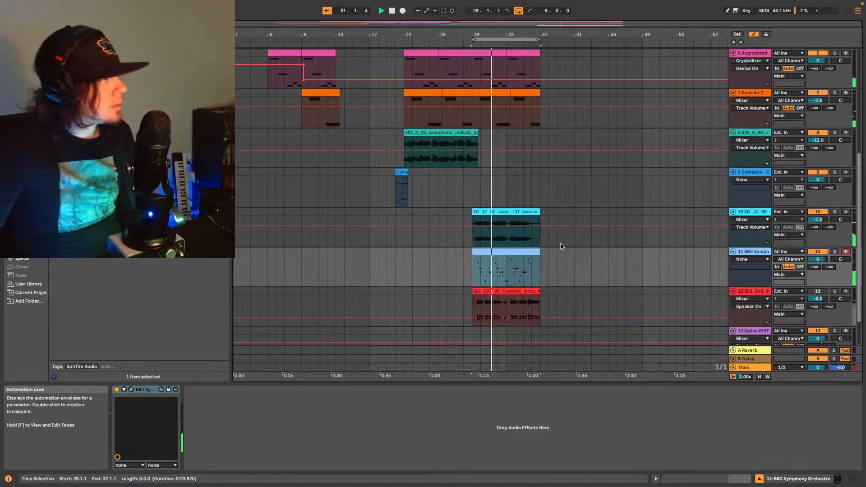
Shorten the flute clip to end at 33.3.1, duplicate its last four bars directly after it, and play from bar 29.
{"action": "scroll", "coordinate": [560, 246], "scroll_direction": "down", "scroll_amount": 2}
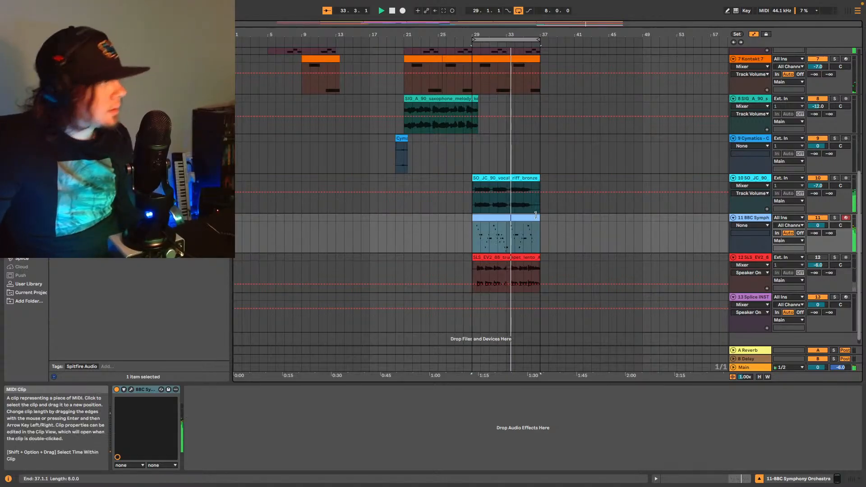
{"action": "left_click_drag", "start_coordinate": [537, 218], "coordinate": [515, 217]}
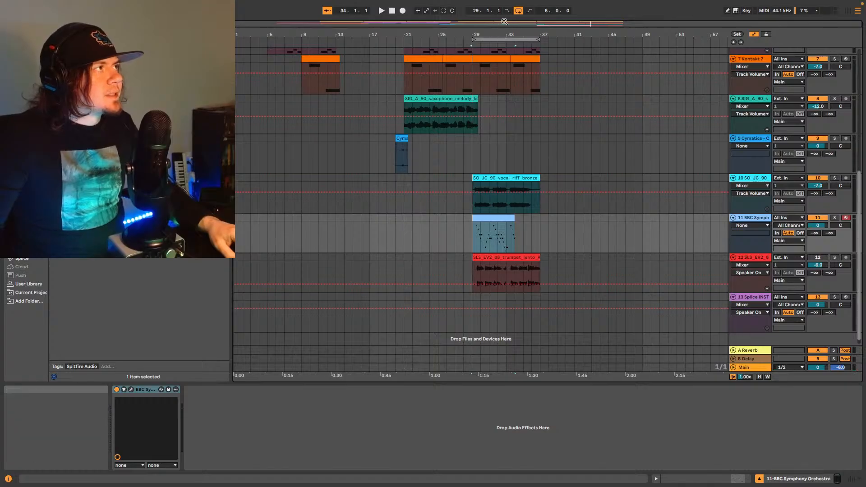
{"action": "scroll", "coordinate": [537, 90], "scroll_direction": "up", "scroll_amount": 10}
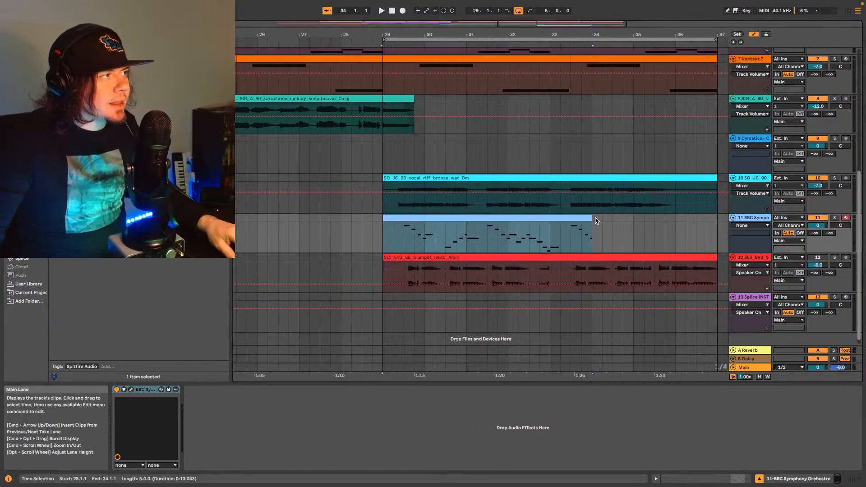
{"action": "left_click_drag", "start_coordinate": [591, 218], "coordinate": [568, 220]}
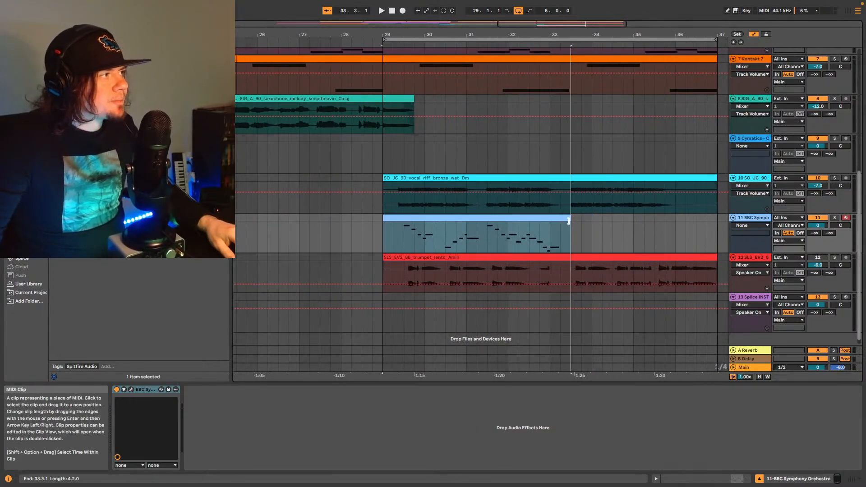
{"action": "left_click_drag", "start_coordinate": [401, 243], "coordinate": [569, 217]}
{"action": "key", "text": "ctrl+d"}
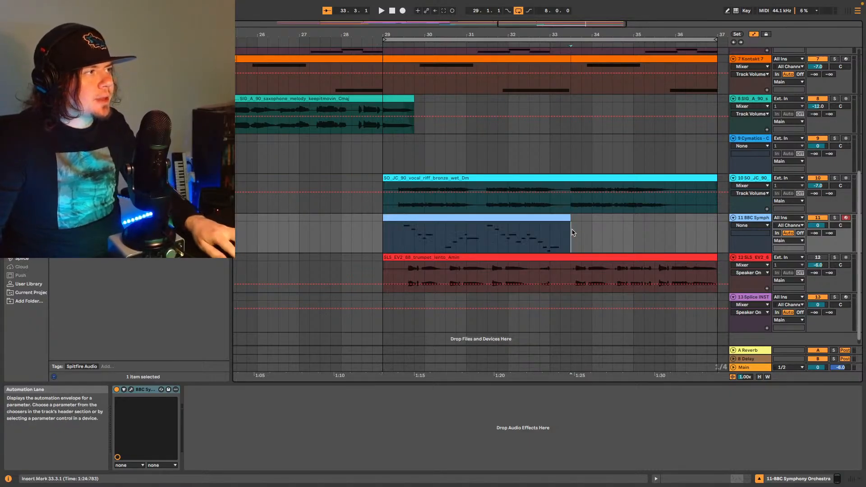
{"action": "left_click", "coordinate": [387, 239]}
{"action": "key", "text": "space"}
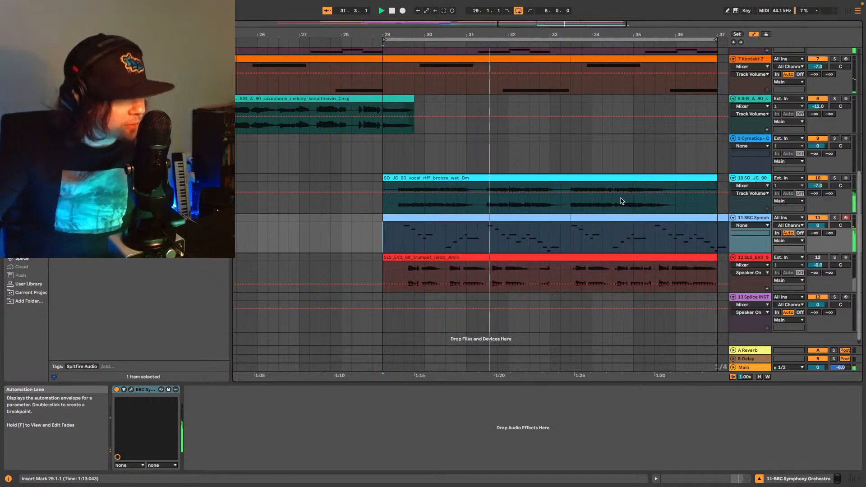
Try the OTT multiband compressor on the flute track with Upward at 59 %, and remove it again.
{"action": "left_click", "coordinate": [131, 390]}
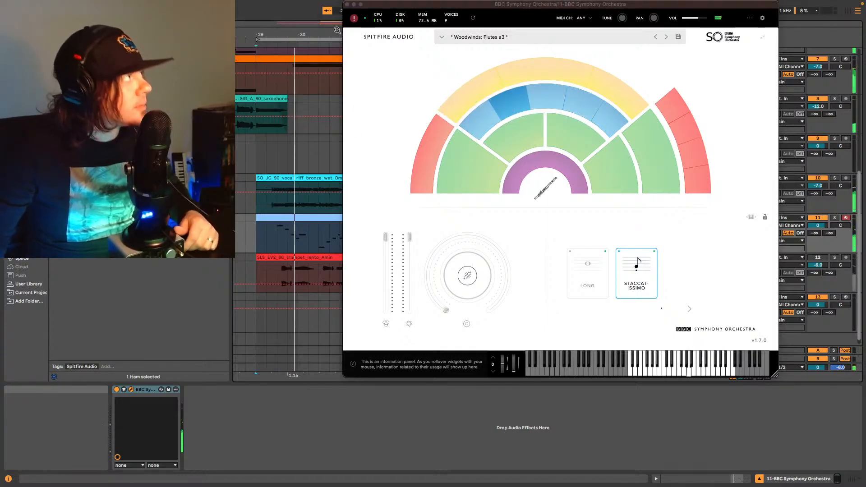
{"action": "left_click", "coordinate": [347, 4]}
{"action": "scroll", "coordinate": [538, 271], "scroll_direction": "down", "scroll_amount": 1}
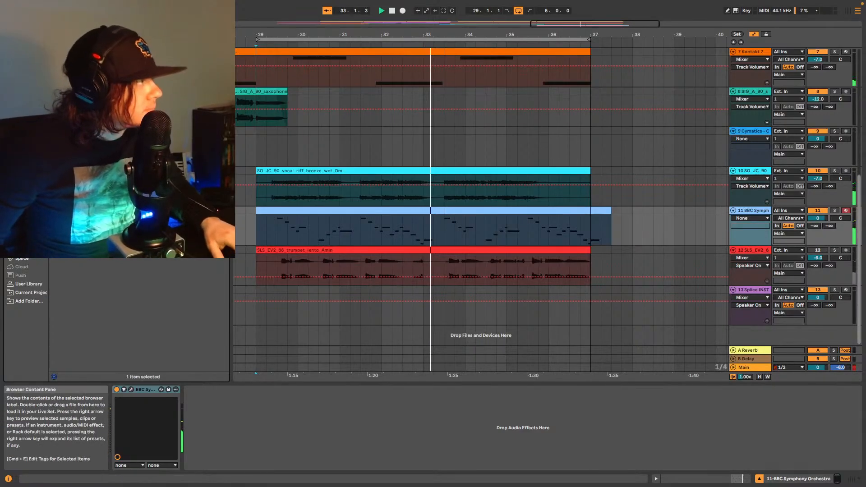
{"action": "left_click_drag", "start_coordinate": [103, 68], "coordinate": [459, 236]}
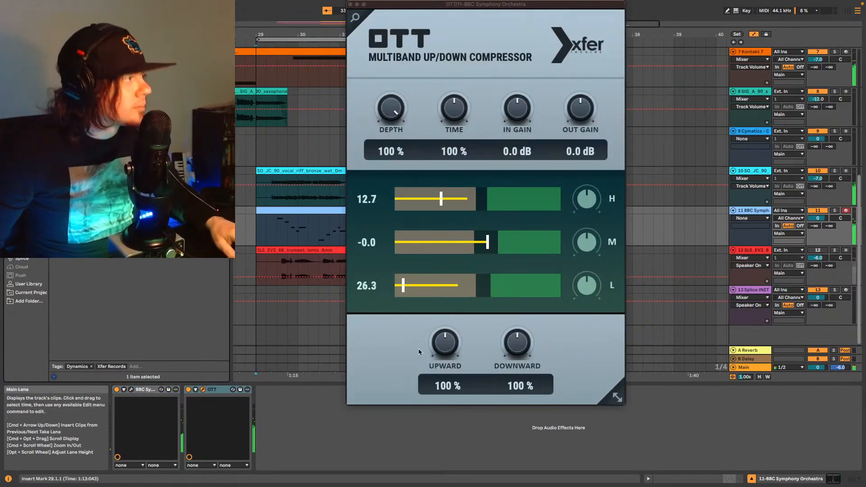
{"action": "left_click_drag", "start_coordinate": [444, 342], "coordinate": [445, 360]}
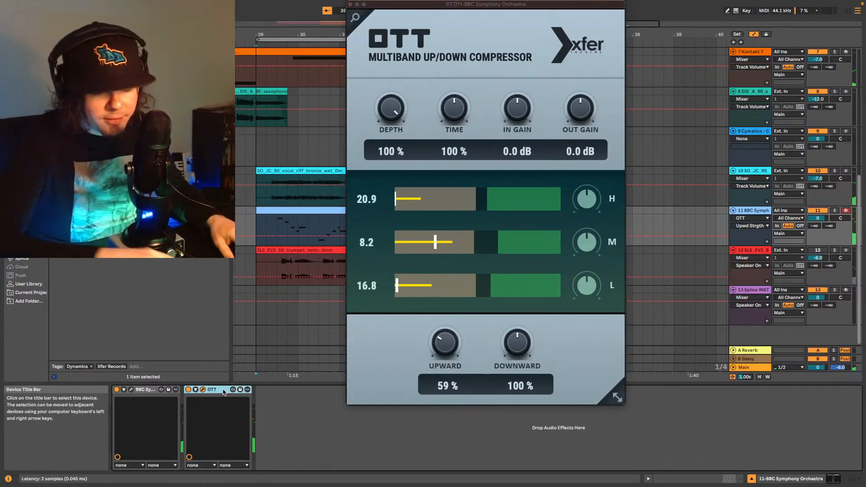
{"action": "key", "text": "Delete"}
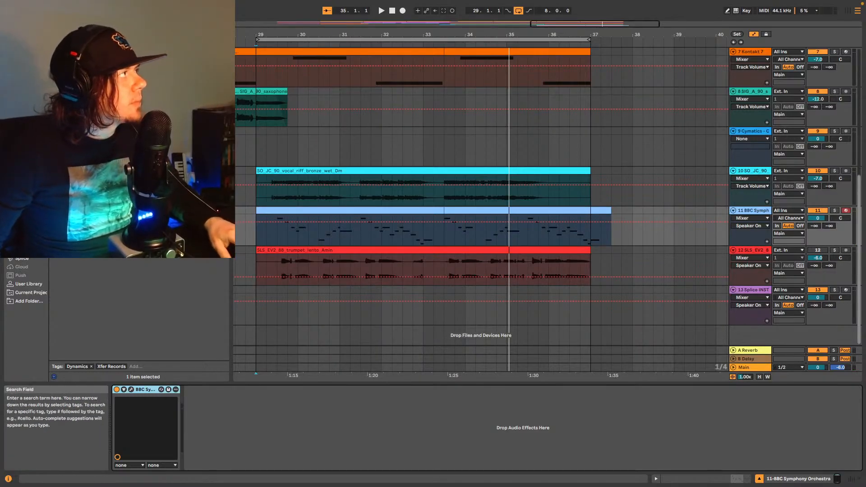
Add Ampeg SVTVR Classic to the flute track with its bright input selected, and set the track volume to -5.0 dB.
{"action": "left_click", "coordinate": [224, 26]}
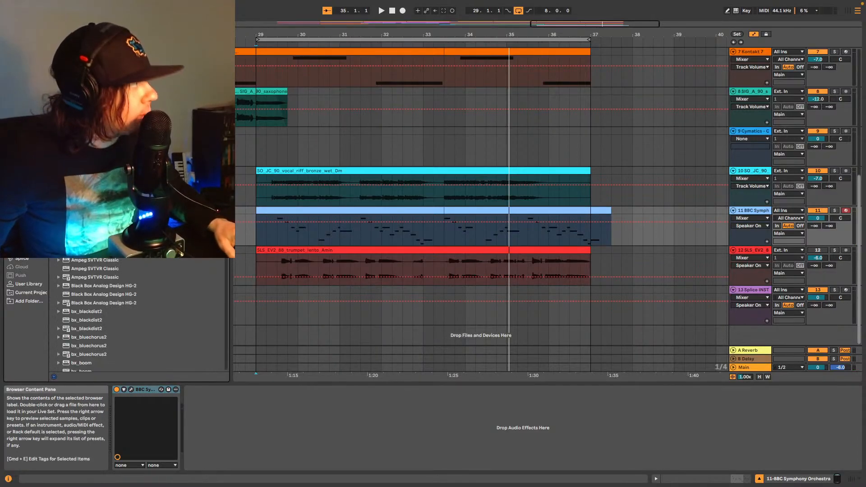
{"action": "left_click_drag", "start_coordinate": [297, 435], "coordinate": [277, 414]}
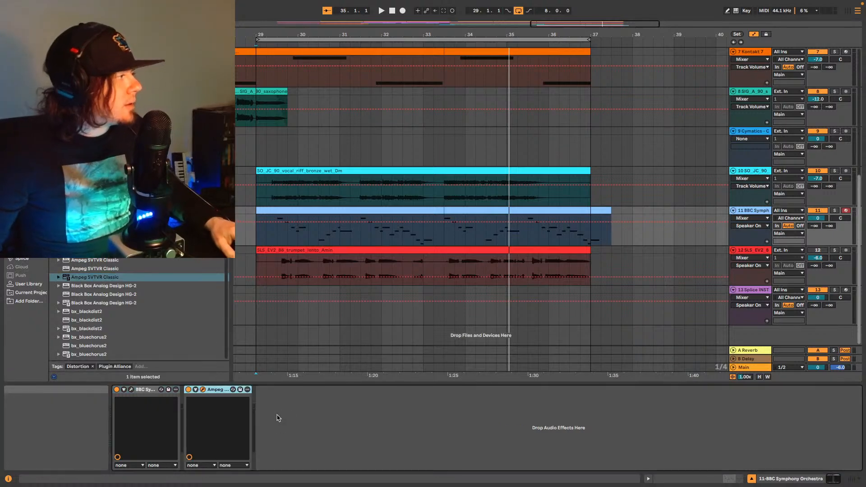
{"action": "left_click_drag", "start_coordinate": [767, 171], "coordinate": [516, 113]}
{"action": "key", "text": "space"}
{"action": "left_click_drag", "start_coordinate": [523, 106], "coordinate": [524, 103]}
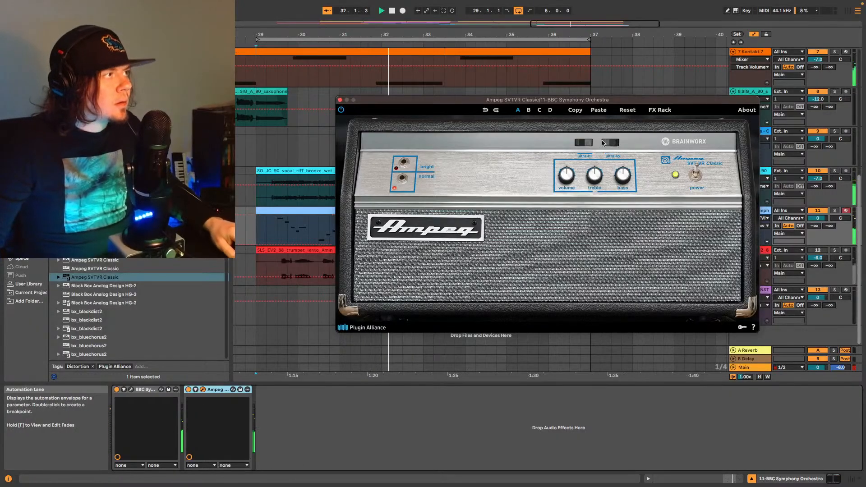
{"action": "left_click", "coordinate": [405, 164]}
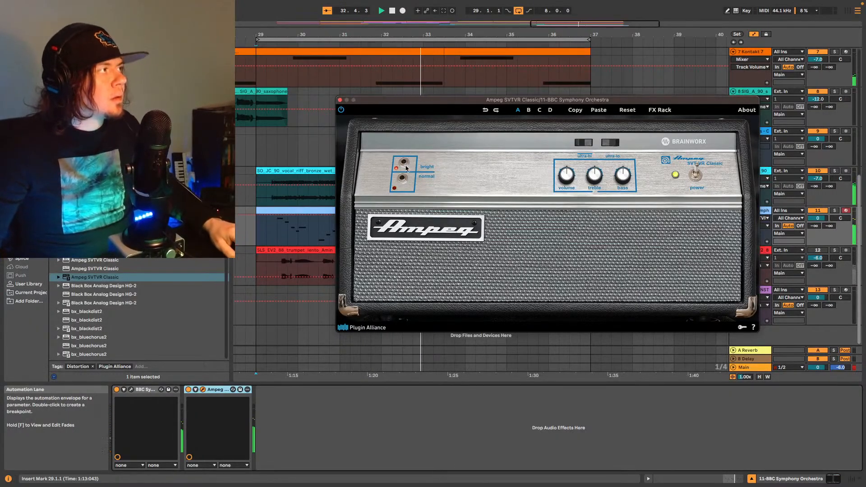
{"action": "left_click_drag", "start_coordinate": [616, 101], "coordinate": [572, 48]}
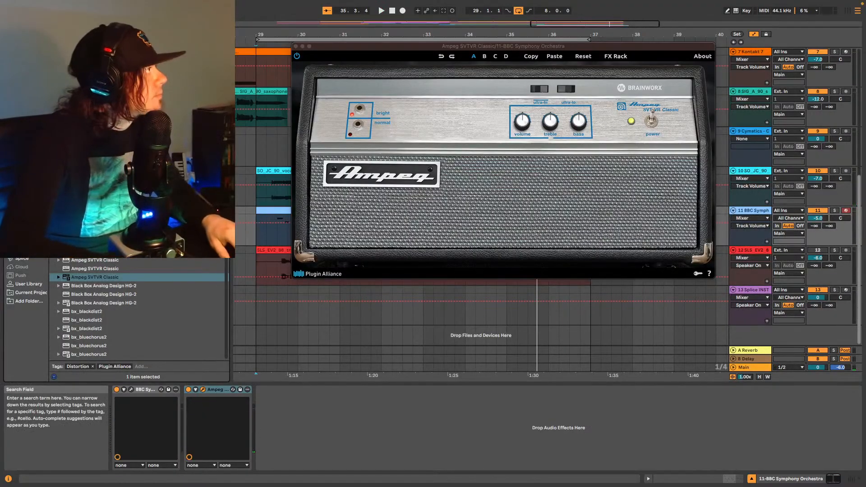
Add the UADx LA-2A Tube Compressor after the Ampeg amp and adjust its peak reduction during playback.
{"action": "key", "text": "BackSpace"}
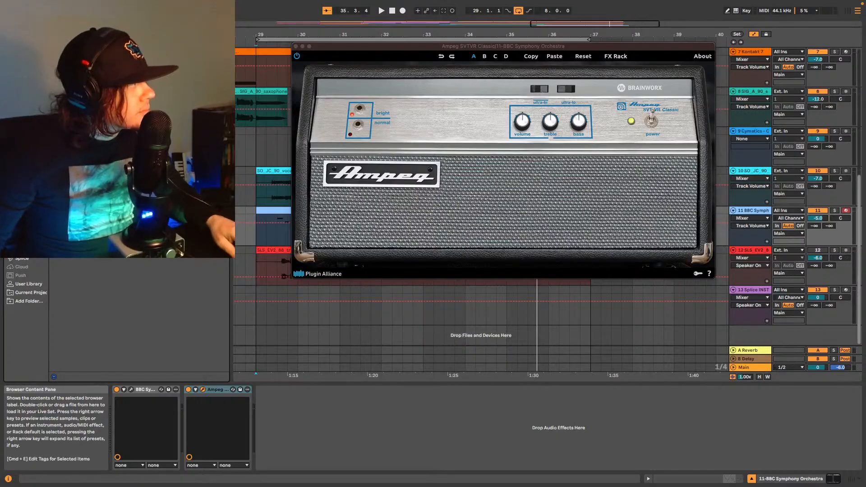
{"action": "left_click_drag", "start_coordinate": [104, 68], "coordinate": [344, 436]}
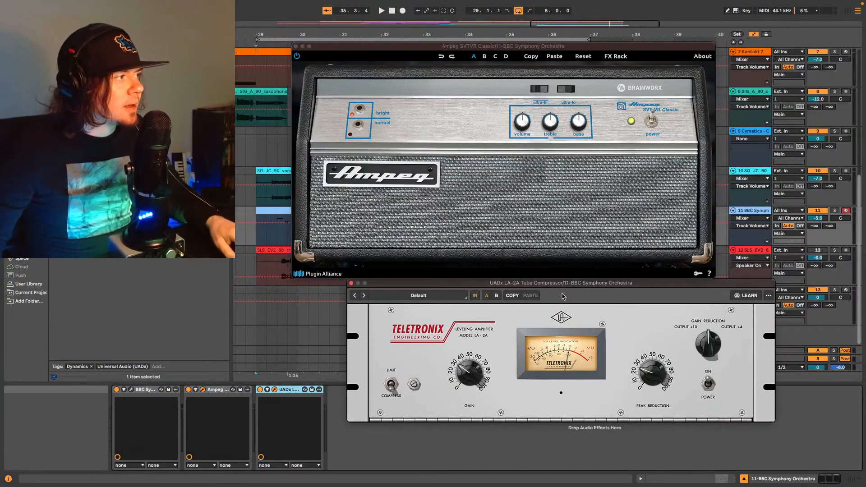
{"action": "key", "text": "space"}
{"action": "left_click_drag", "start_coordinate": [657, 387], "coordinate": [655, 379]}
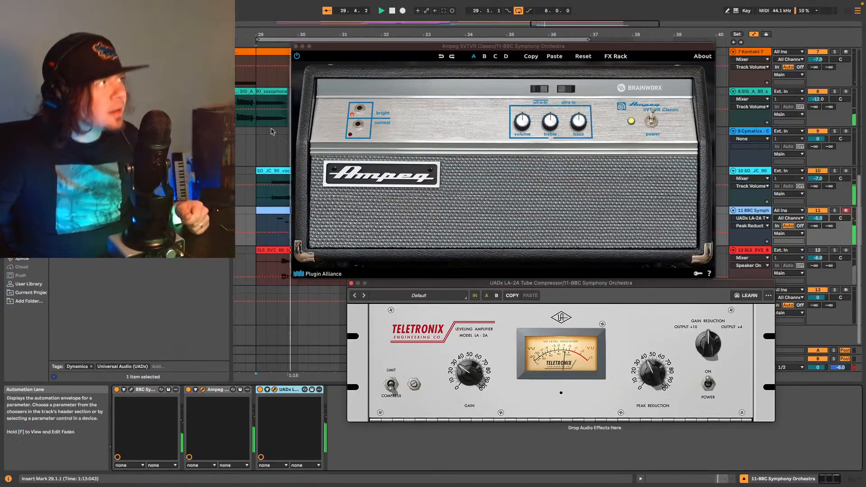
Close the Ampeg amp and LA-2A compressor windows and set the flute track's volume to -8.0 dB.
{"action": "left_click", "coordinate": [296, 47]}
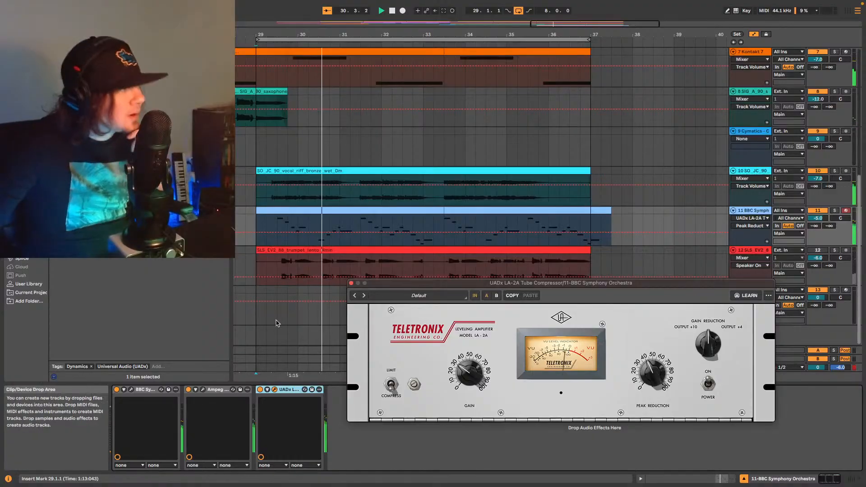
{"action": "left_click", "coordinate": [352, 283]}
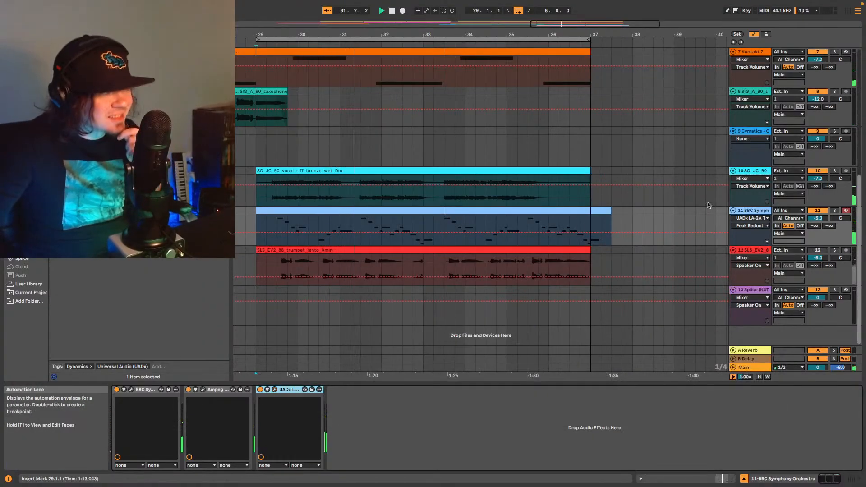
{"action": "left_click_drag", "start_coordinate": [821, 220], "coordinate": [821, 222]}
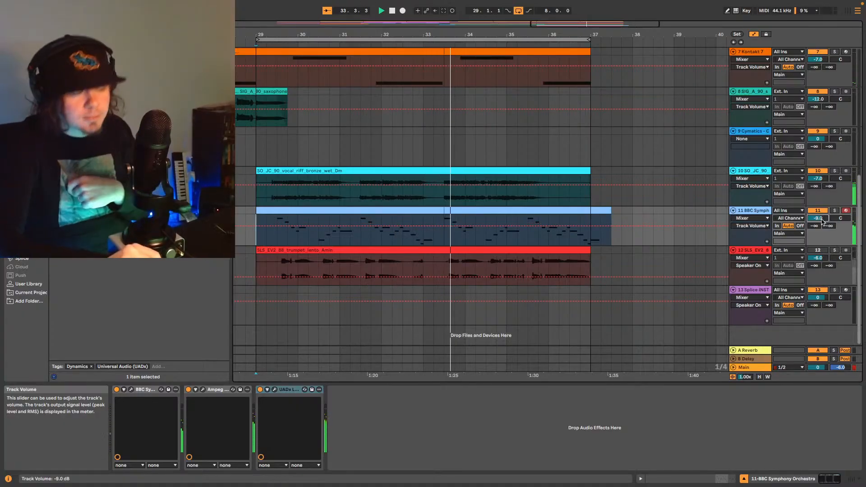
{"action": "left_click_drag", "start_coordinate": [821, 221], "coordinate": [822, 220]}
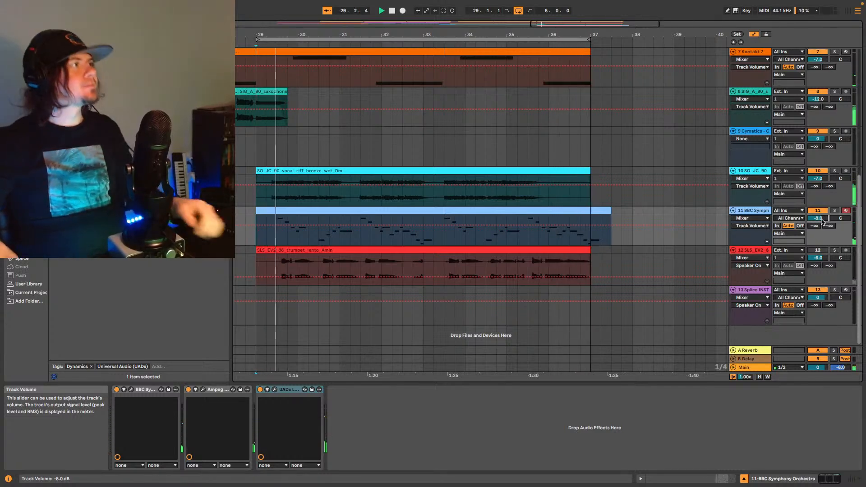
Turn off the arrangement loop and play the arrangement from bar 5 through to bar 37.
{"action": "key", "text": "minus"}
{"action": "key", "text": "minus"}
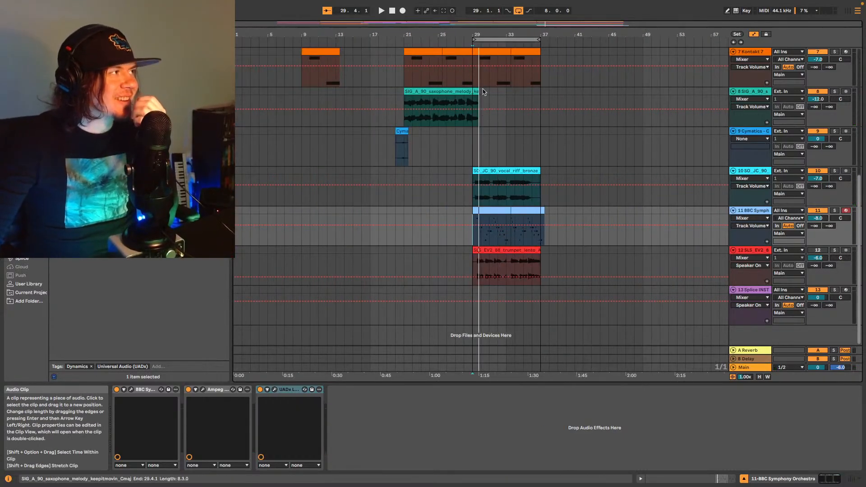
{"action": "scroll", "coordinate": [584, 77], "scroll_direction": "up", "scroll_amount": 5}
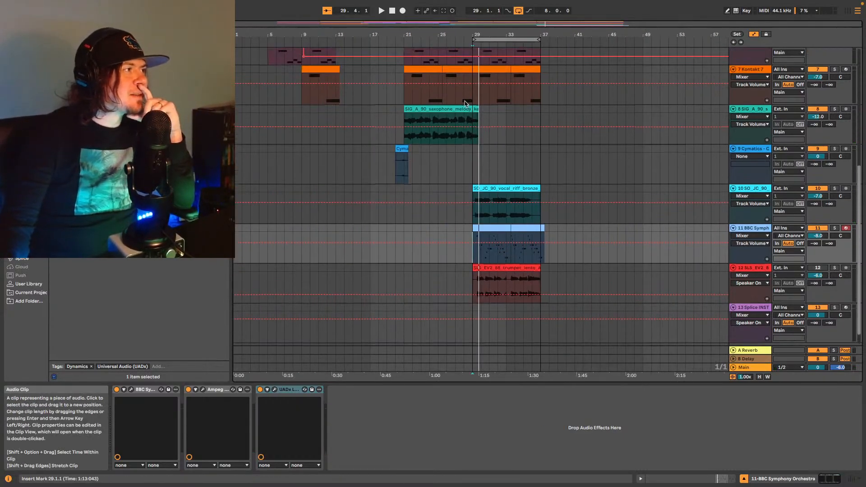
{"action": "scroll", "coordinate": [663, 155], "scroll_direction": "up", "scroll_amount": 5}
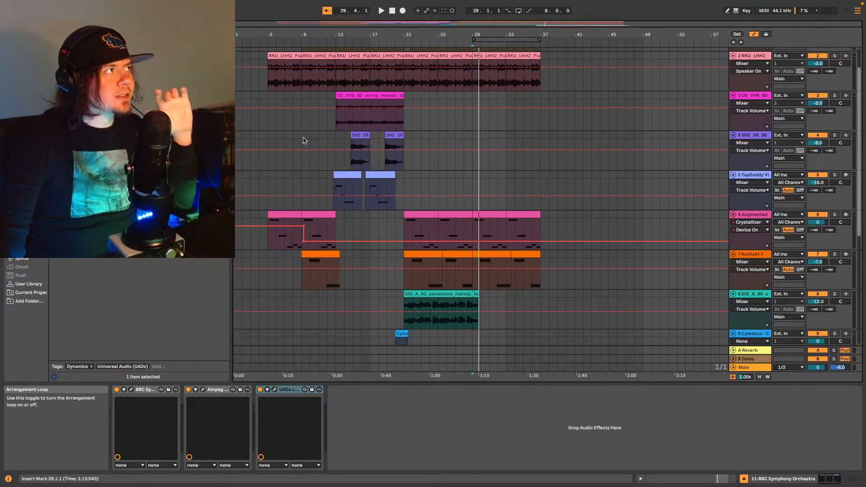
{"action": "left_click", "coordinate": [269, 85]}
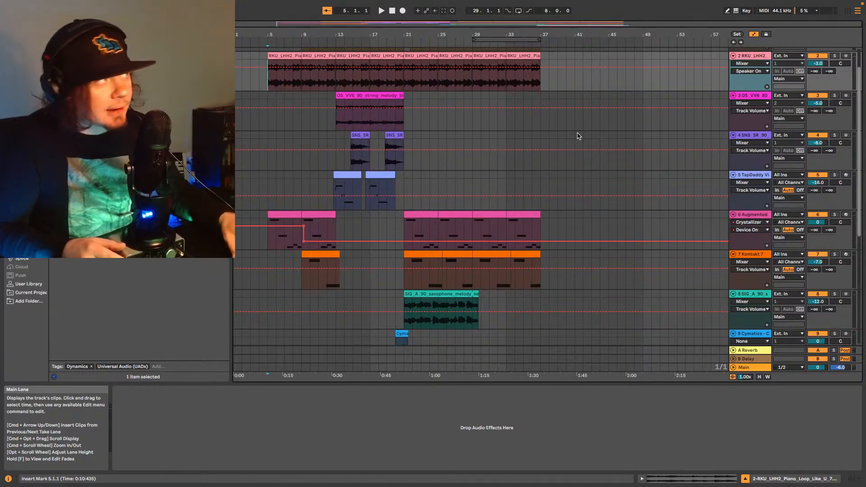
{"action": "key", "text": "space"}
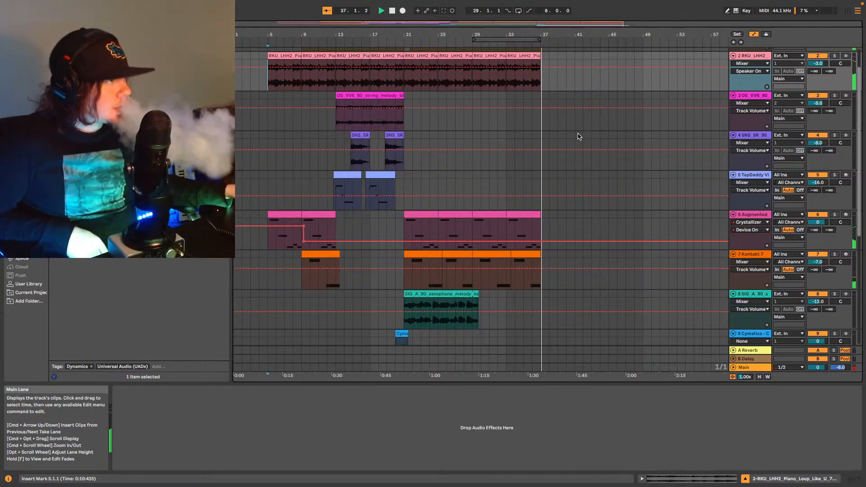
{"action": "key", "text": "space"}
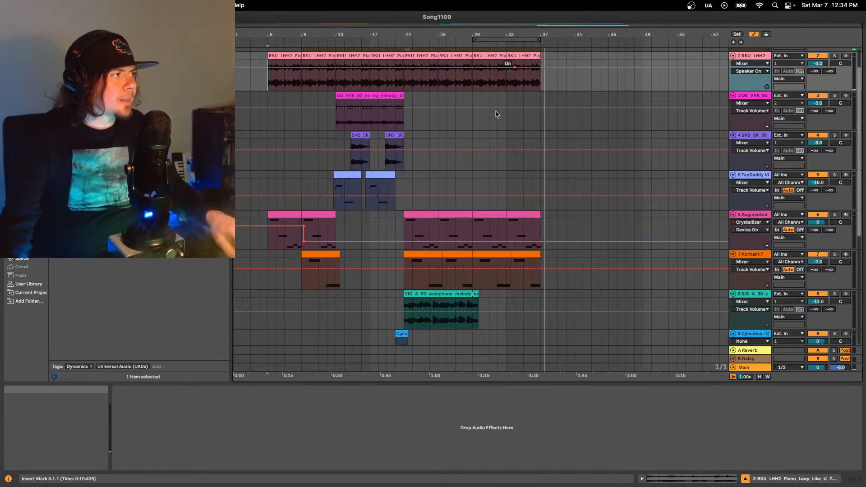
Copy bars 21 to 29 of the drum and piano loop tracks to bars 37 to 45.
{"action": "scroll", "coordinate": [528, 162], "scroll_direction": "up", "scroll_amount": 2}
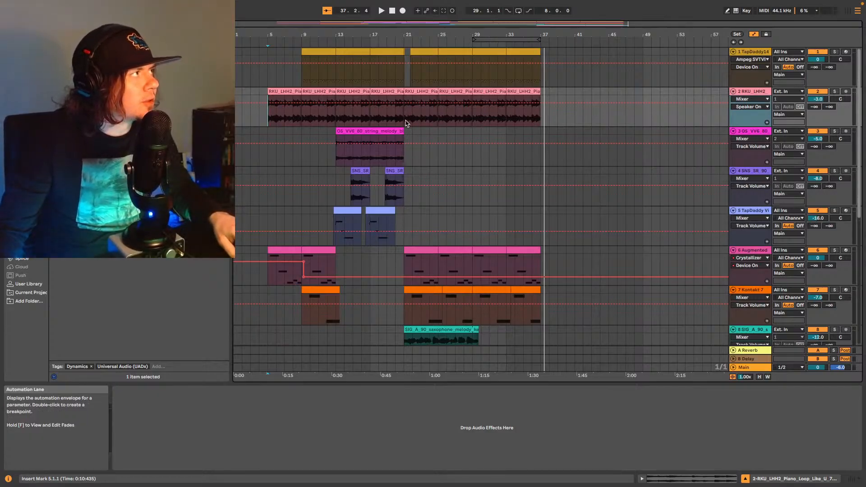
{"action": "left_click_drag", "start_coordinate": [405, 124], "coordinate": [463, 47]}
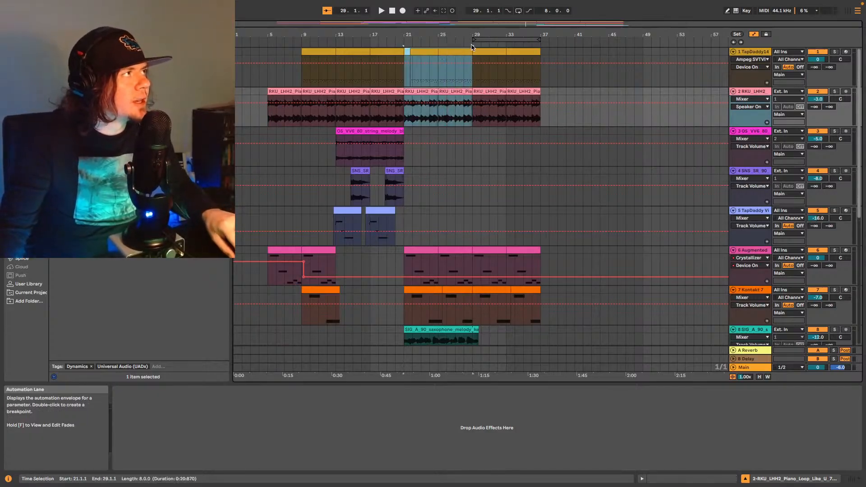
{"action": "key", "text": "ctrl+d"}
{"action": "key", "text": "ctrl+d"}
{"action": "scroll", "coordinate": [547, 230], "scroll_direction": "down", "scroll_amount": 2}
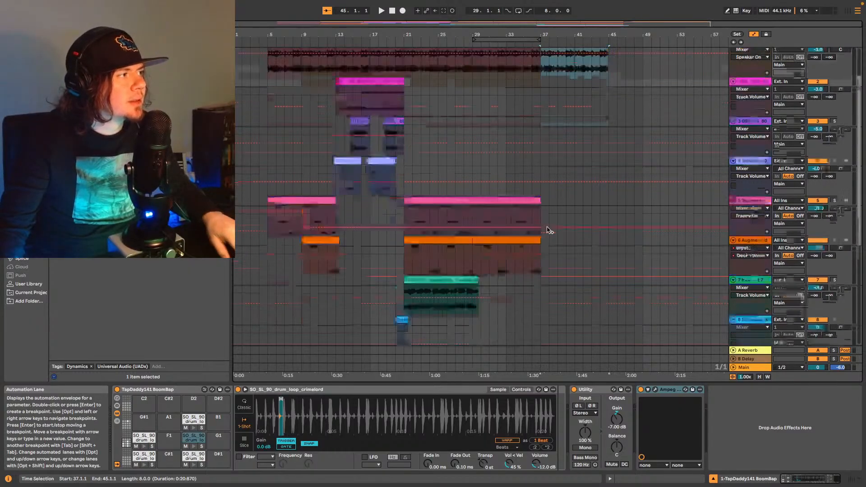
Copy the tail of the saxophone melody from bar 29 to bar 37 and play it from there.
{"action": "scroll", "coordinate": [547, 230], "scroll_direction": "down", "scroll_amount": 2}
{"action": "left_click", "coordinate": [472, 246]}
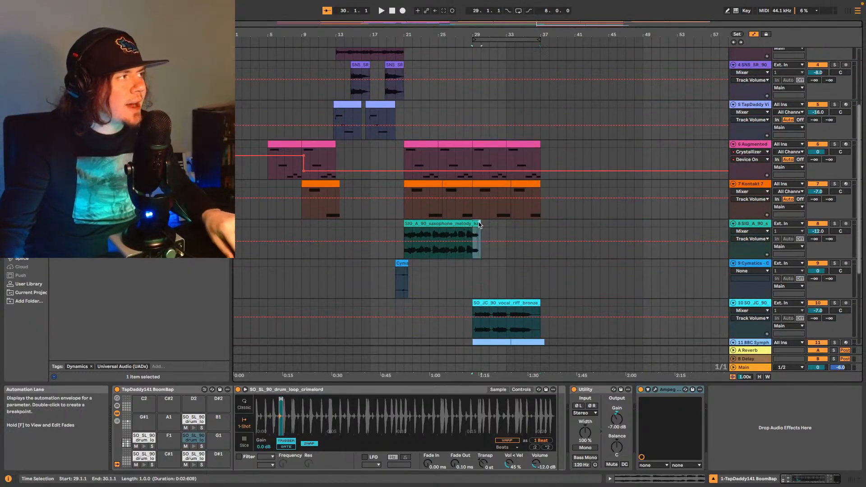
{"action": "left_click", "coordinate": [480, 224]}
{"action": "left_click", "coordinate": [542, 256]}
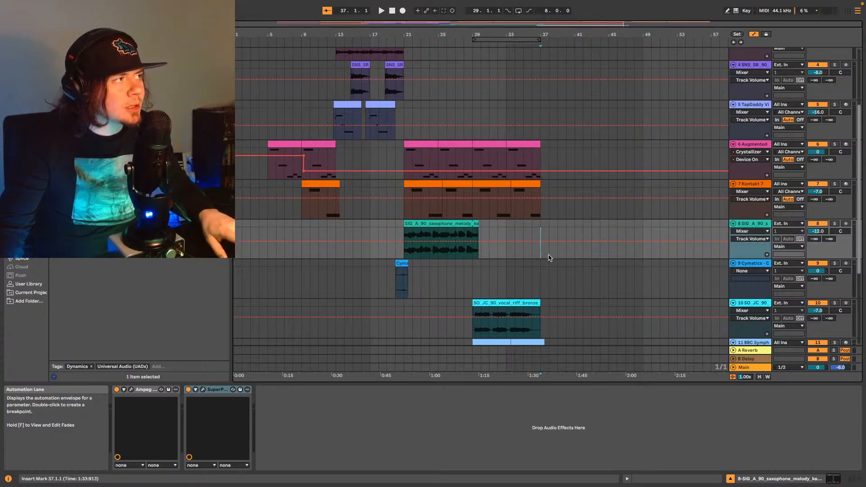
{"action": "key", "text": "super+v"}
{"action": "scroll", "coordinate": [541, 223], "scroll_direction": "up", "scroll_amount": 2}
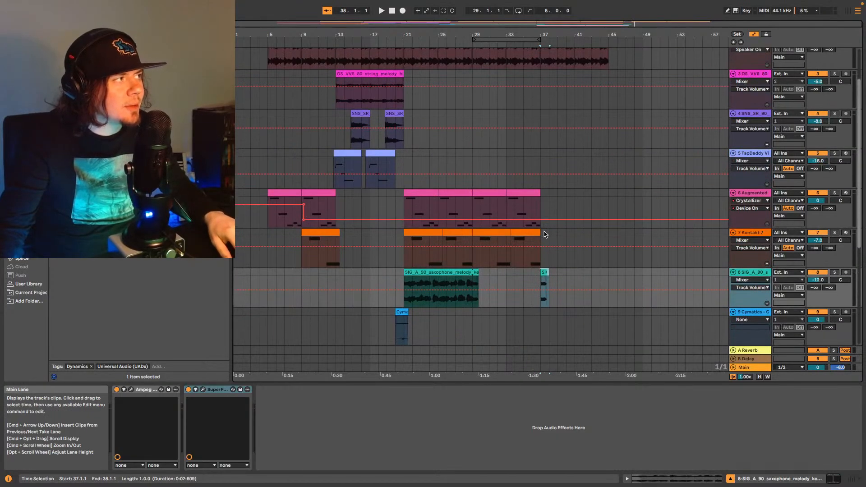
{"action": "scroll", "coordinate": [541, 223], "scroll_direction": "down", "scroll_amount": 3}
{"action": "scroll", "coordinate": [544, 234], "scroll_direction": "up", "scroll_amount": 1}
{"action": "scroll", "coordinate": [544, 235], "scroll_direction": "down", "scroll_amount": 2}
{"action": "scroll", "coordinate": [544, 232], "scroll_direction": "up", "scroll_amount": 3}
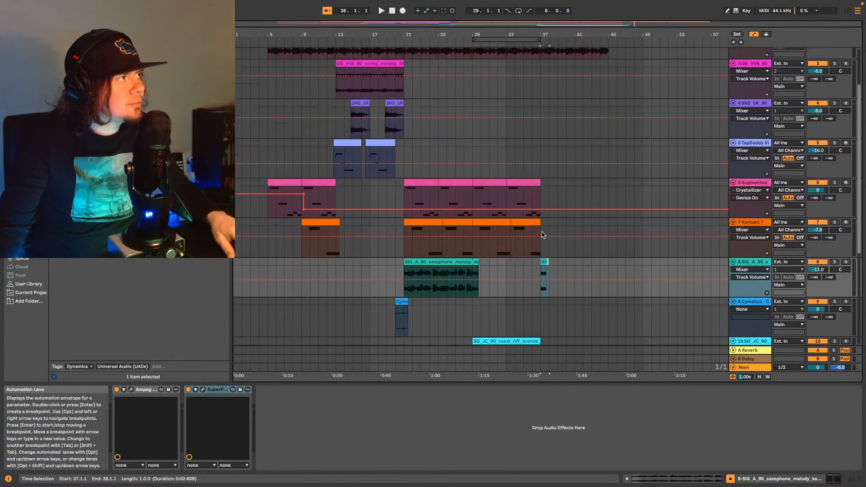
{"action": "key", "text": "space"}
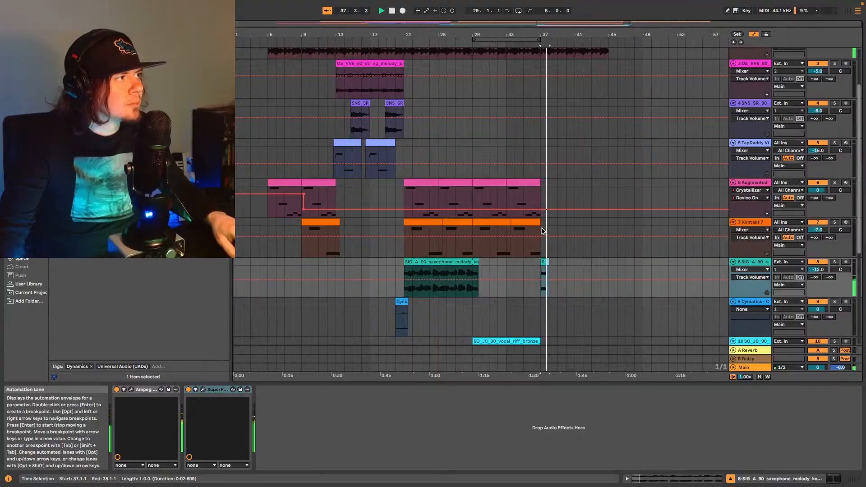
Try a copy of the string melody clip from bar 13 at bar 37 and play it.
{"action": "scroll", "coordinate": [542, 230], "scroll_direction": "up", "scroll_amount": 2}
{"action": "scroll", "coordinate": [545, 208], "scroll_direction": "up", "scroll_amount": 2}
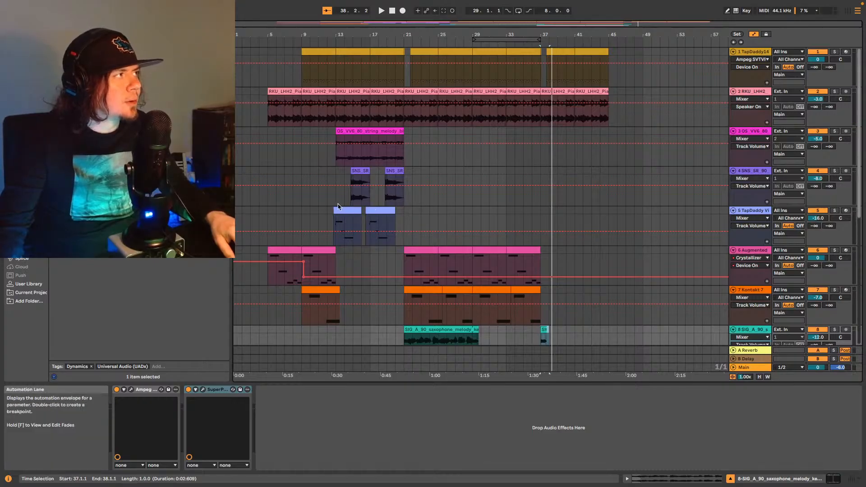
{"action": "left_click", "coordinate": [367, 149]}
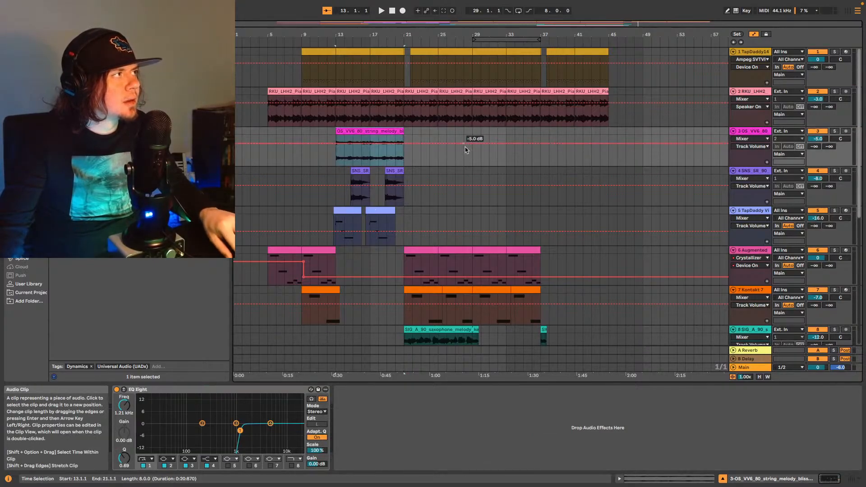
{"action": "left_click", "coordinate": [541, 161]}
{"action": "key", "text": "super+v"}
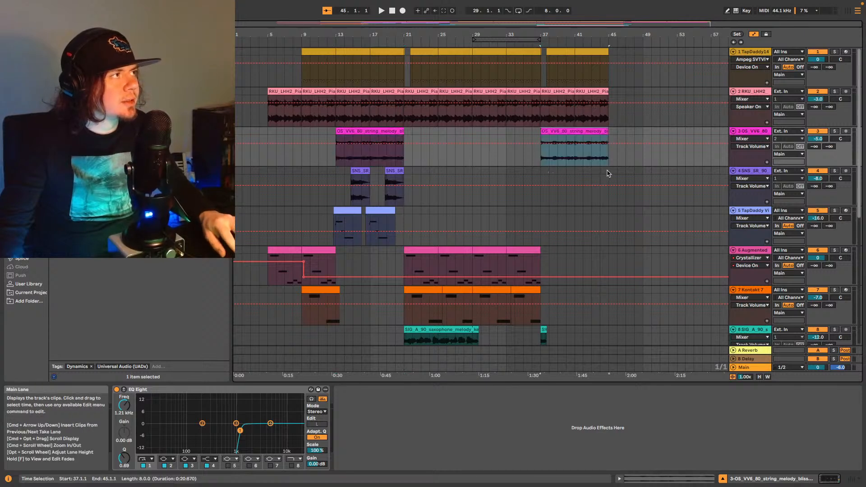
{"action": "key", "text": "space"}
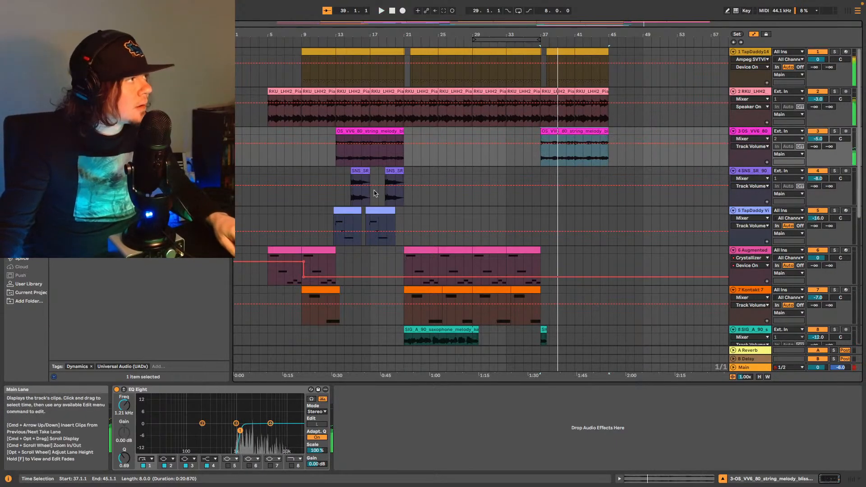
Copy bars 13 to 22 of the trumpet track, containing both trumpet clips, to bar 37 and play the section.
{"action": "left_click_drag", "start_coordinate": [338, 201], "coordinate": [390, 192]}
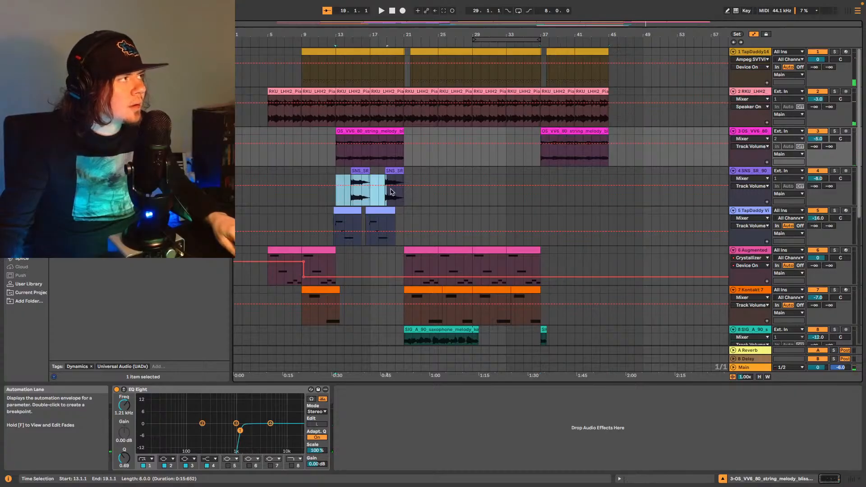
{"action": "left_click", "coordinate": [471, 174]}
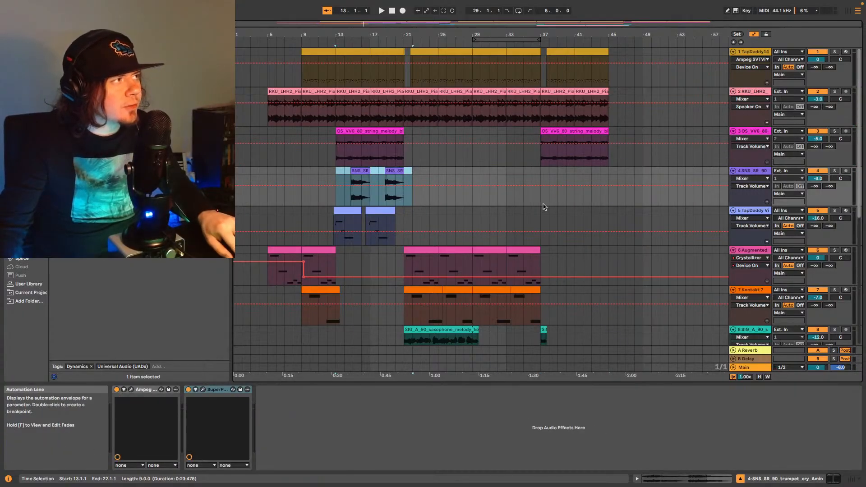
{"action": "left_click", "coordinate": [543, 204]}
{"action": "key", "text": "super+v"}
{"action": "key", "text": "space"}
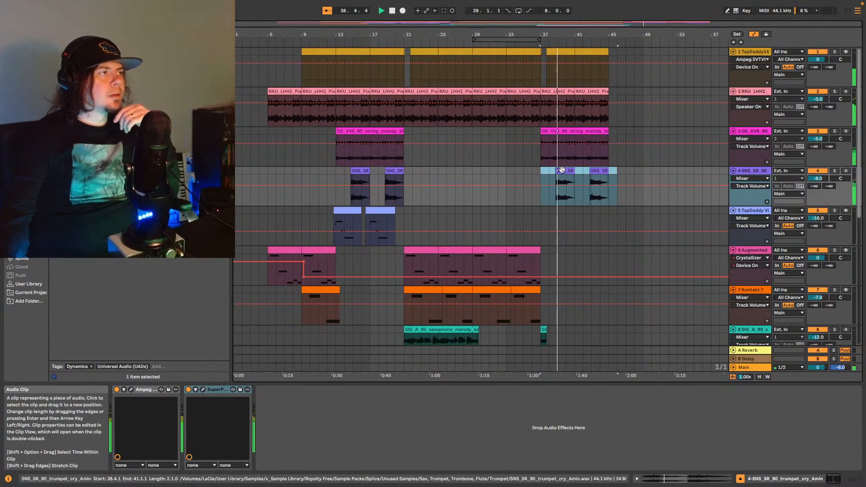
{"action": "key", "text": "space"}
Delete the string melody copy at bar 37 and play the section without it.
{"action": "left_click", "coordinate": [587, 131]}
{"action": "key", "text": "Delete"}
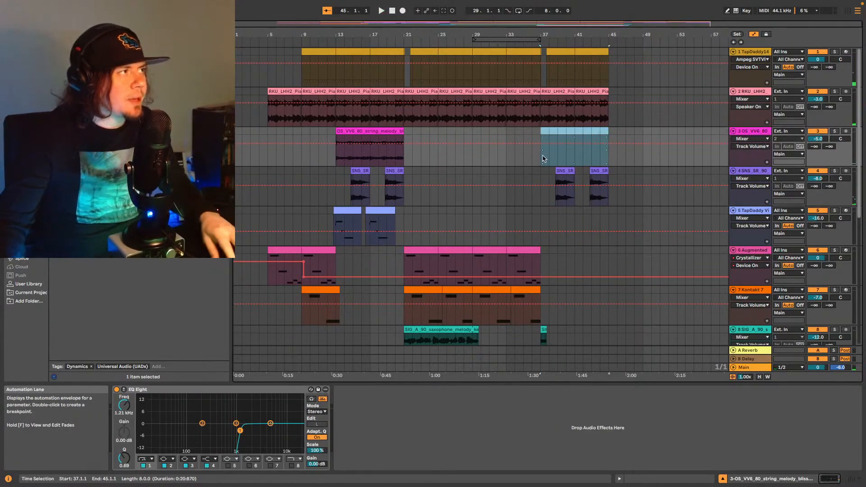
{"action": "left_click", "coordinate": [543, 158]}
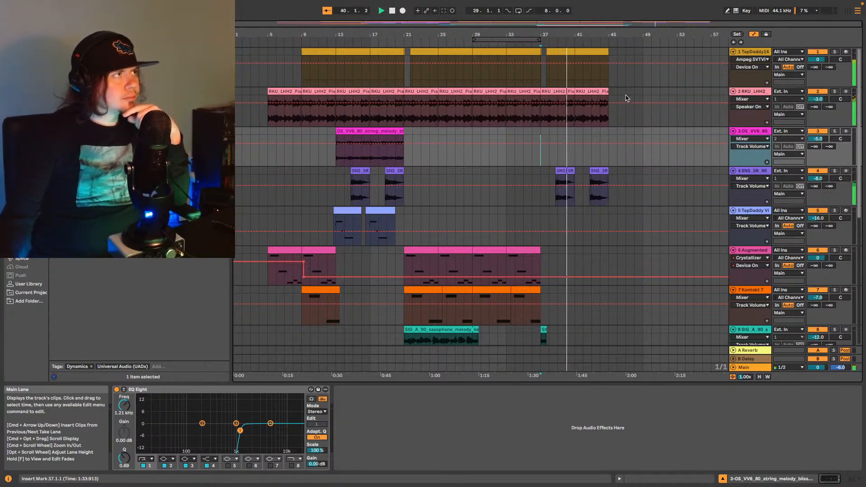
{"action": "scroll", "coordinate": [598, 168], "scroll_direction": "down", "scroll_amount": 1}
{"action": "scroll", "coordinate": [598, 169], "scroll_direction": "down", "scroll_amount": 10}
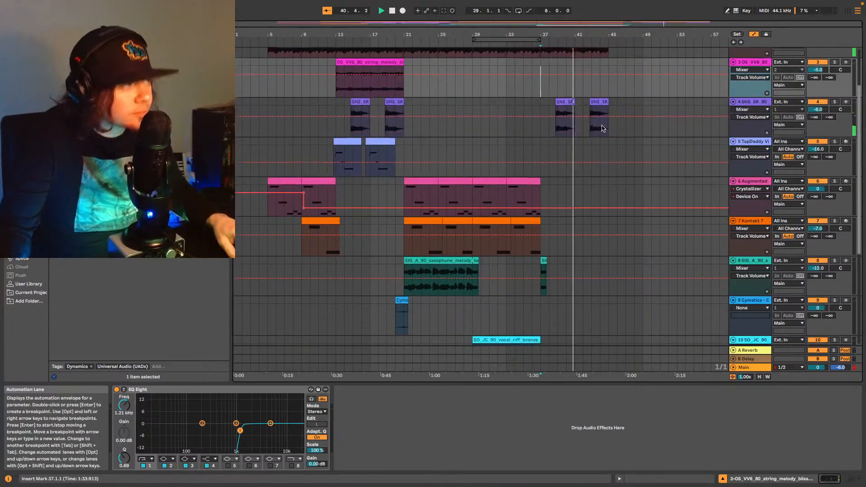
Copy bars 13 to 21 of the drum, piano, string and trumpet tracks to bar 45 and listen to the new section.
{"action": "scroll", "coordinate": [605, 193], "scroll_direction": "up", "scroll_amount": 10}
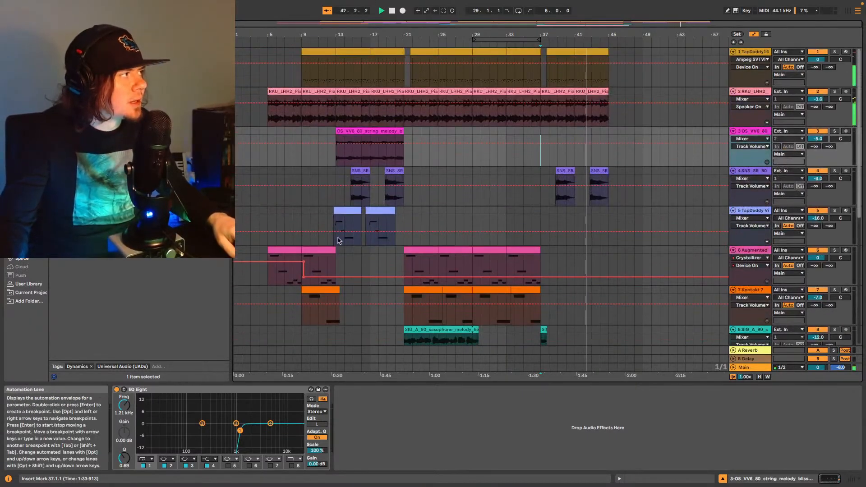
{"action": "left_click_drag", "start_coordinate": [336, 199], "coordinate": [404, 59]}
{"action": "left_click", "coordinate": [616, 73]}
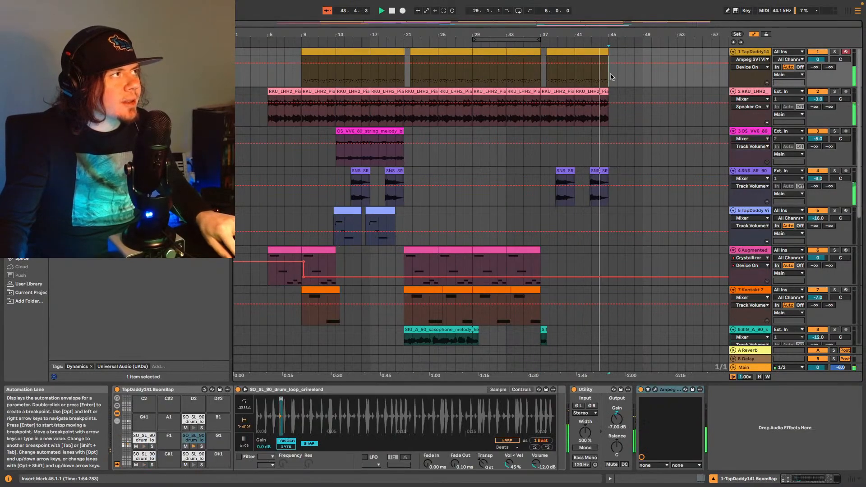
{"action": "key", "text": "super+v"}
{"action": "scroll", "coordinate": [658, 187], "scroll_direction": "down", "scroll_amount": 1}
{"action": "scroll", "coordinate": [657, 188], "scroll_direction": "down", "scroll_amount": 3}
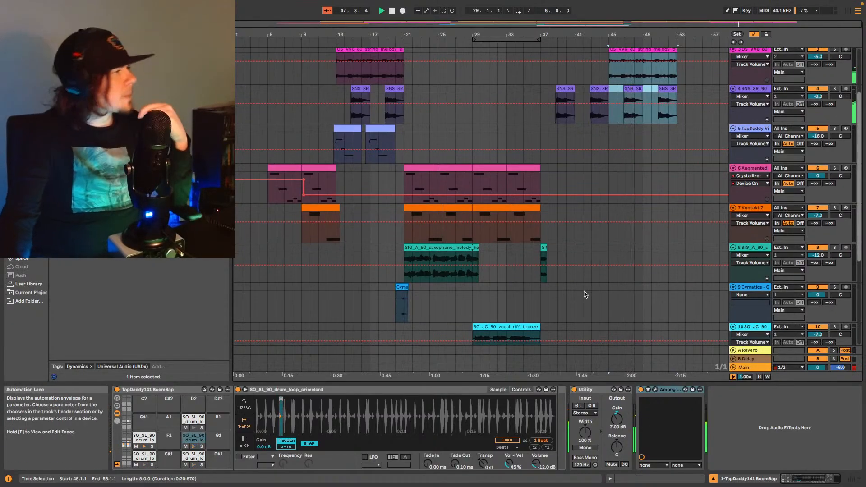
{"action": "scroll", "coordinate": [584, 294], "scroll_direction": "up", "scroll_amount": 3}
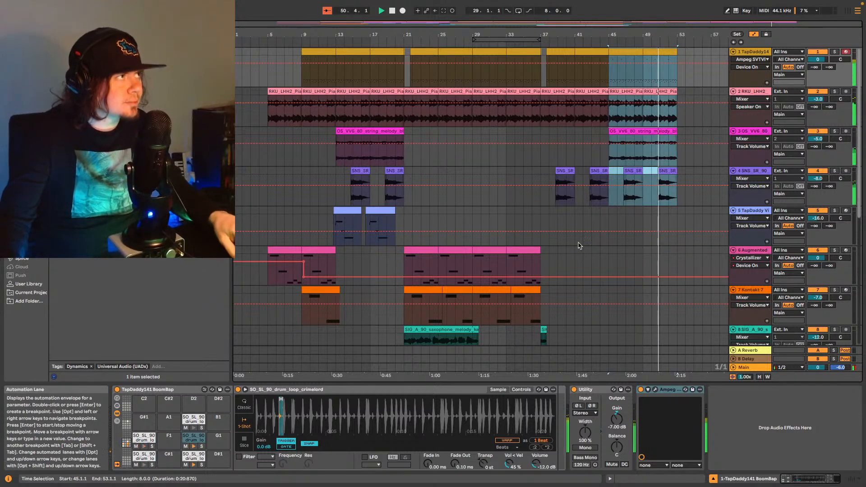
{"action": "key", "text": "space"}
Play the arrangement from bar 5 and turn off automation mode for all tracks.
{"action": "left_click", "coordinate": [734, 42]}
{"action": "left_click", "coordinate": [270, 122]}
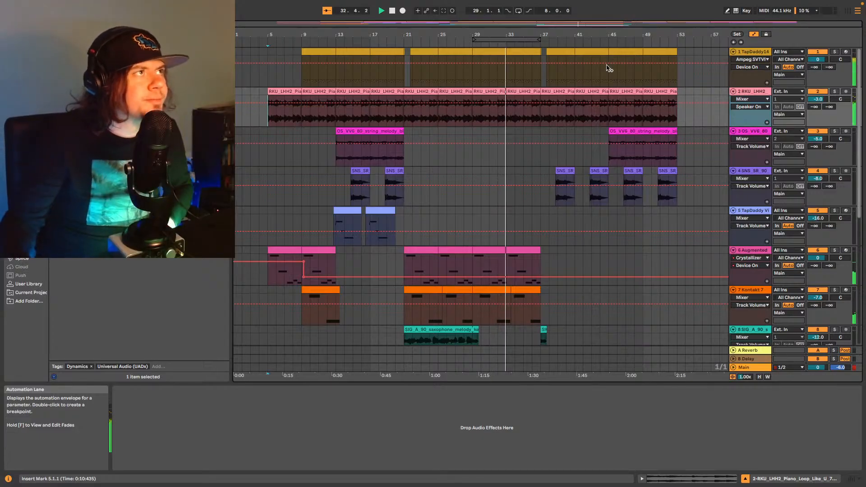
{"action": "left_click", "coordinate": [754, 34]}
{"action": "left_click", "coordinate": [754, 35]}
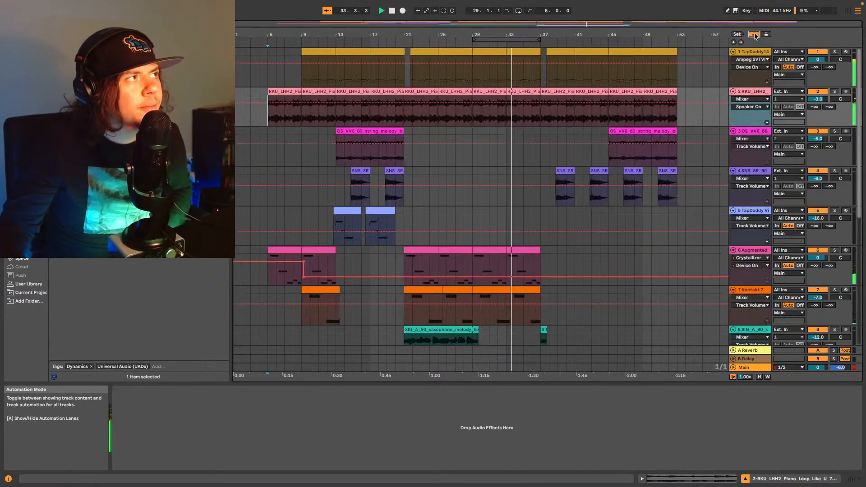
{"action": "left_click", "coordinate": [754, 35]}
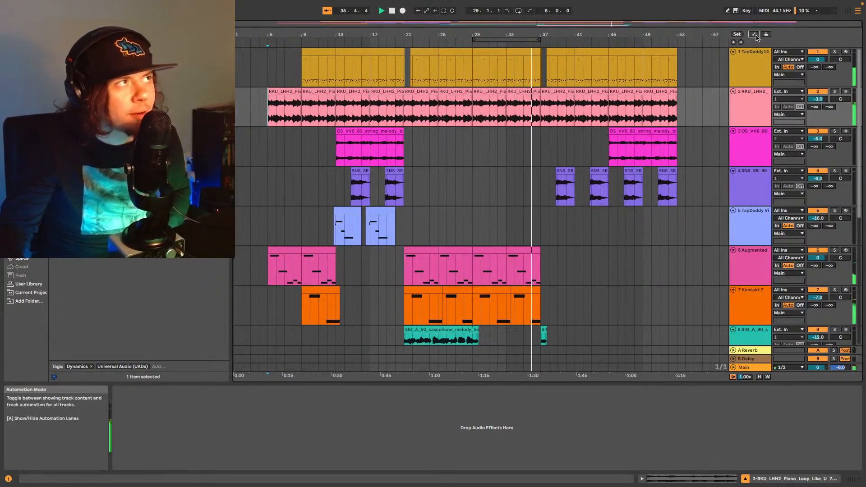
Play the arrangement through the section after bar 37 and restart playback from bar 36.
{"action": "left_click", "coordinate": [754, 35]}
{"action": "left_click", "coordinate": [756, 36]}
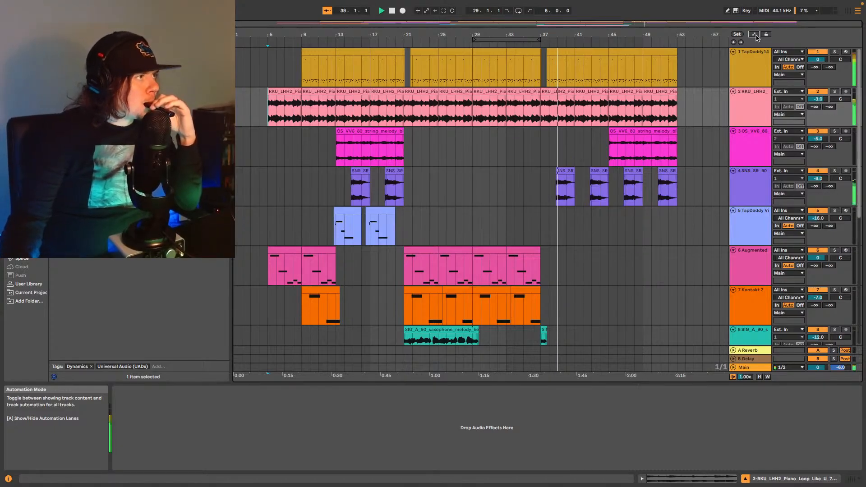
{"action": "scroll", "coordinate": [644, 159], "scroll_direction": "down", "scroll_amount": 3}
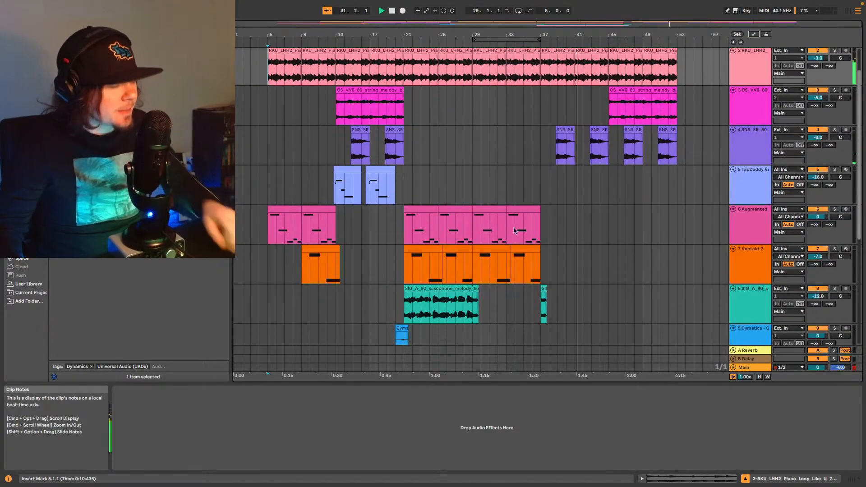
{"action": "left_click", "coordinate": [535, 304]}
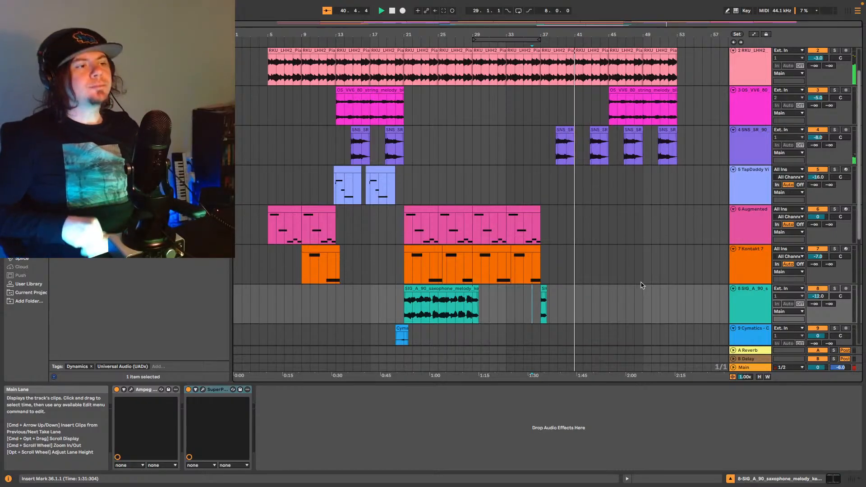
Insert a new audio track directly below the SNS_SR trumpet track.
{"action": "scroll", "coordinate": [662, 231], "scroll_direction": "down", "scroll_amount": 2}
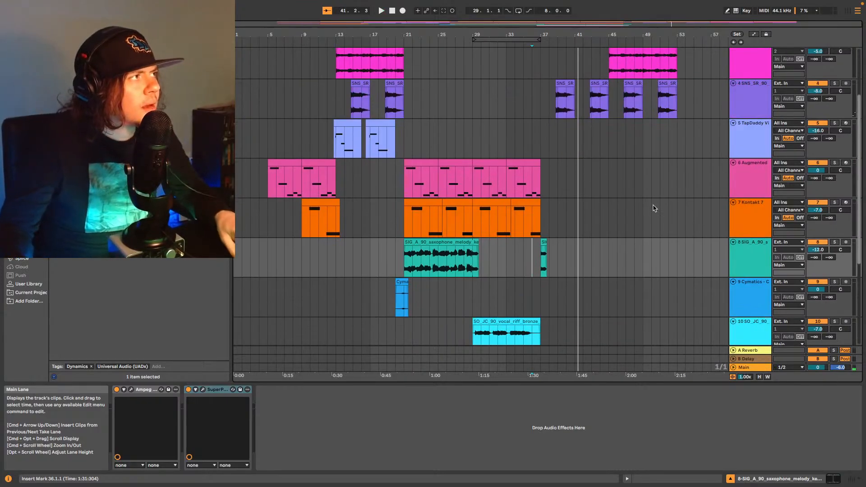
{"action": "scroll", "coordinate": [629, 216], "scroll_direction": "down", "scroll_amount": 6}
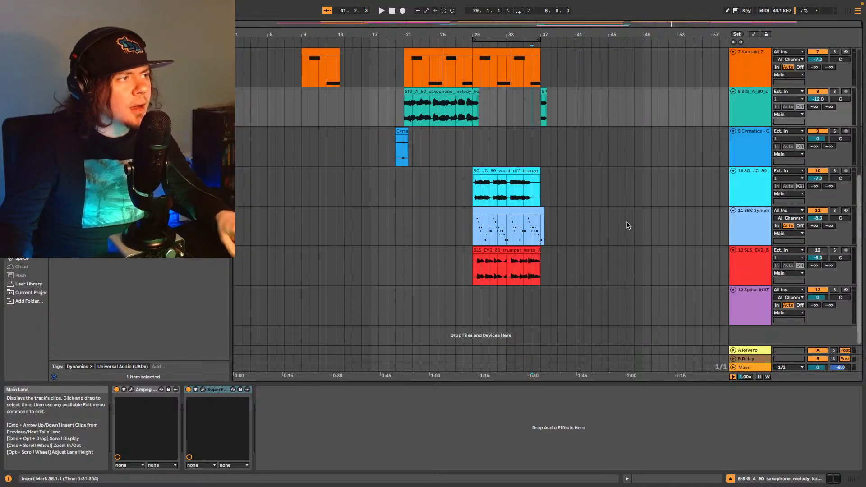
{"action": "scroll", "coordinate": [629, 225], "scroll_direction": "up", "scroll_amount": 8}
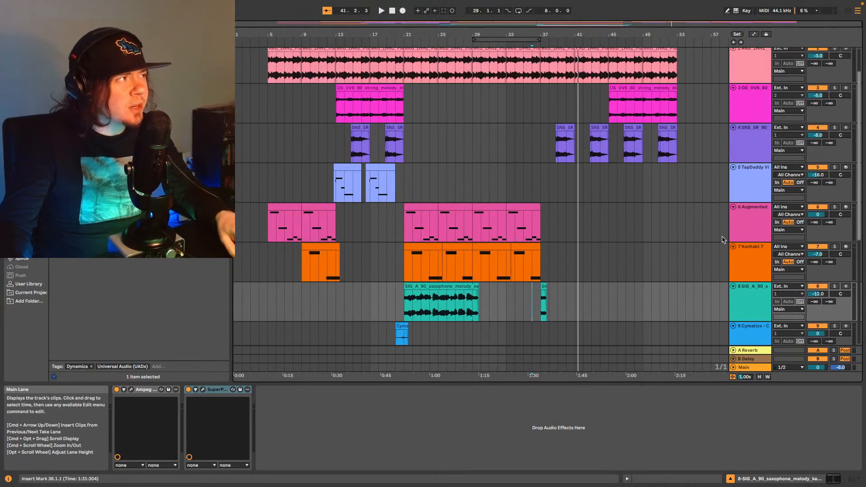
{"action": "left_click", "coordinate": [754, 144]}
{"action": "key", "text": "ctrl+t"}
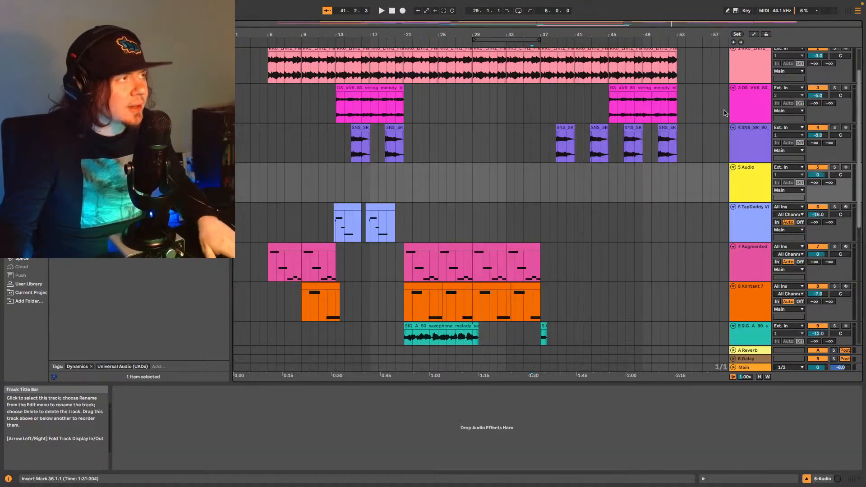
Open the trumpet and flugel sample pack inside the Trumpet folder of the User Library.
{"action": "left_click", "coordinate": [29, 284]}
{"action": "scroll", "coordinate": [140, 311], "scroll_direction": "down", "scroll_amount": 3}
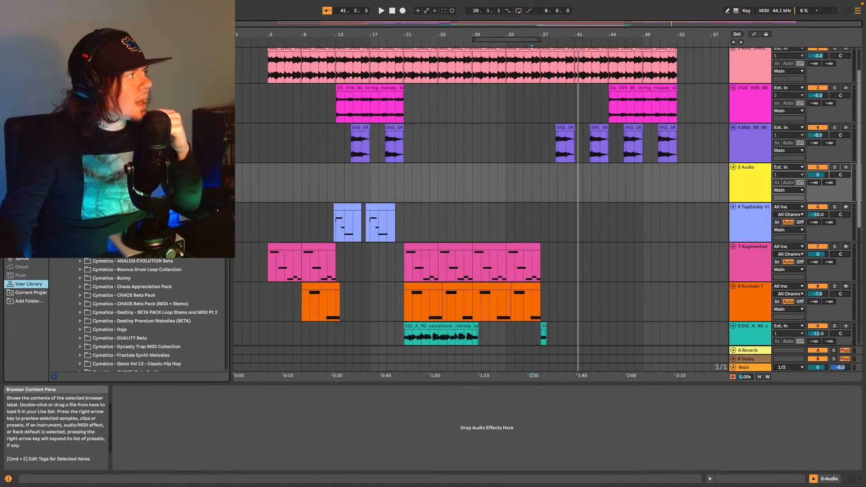
{"action": "left_click", "coordinate": [99, 175]}
{"action": "scroll", "coordinate": [140, 311], "scroll_direction": "down", "scroll_amount": 3}
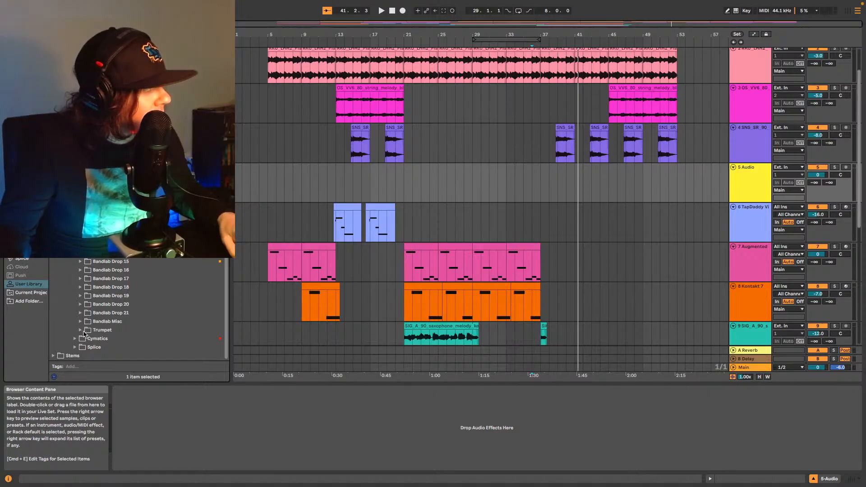
{"action": "left_click", "coordinate": [82, 331]}
{"action": "left_click", "coordinate": [87, 336]}
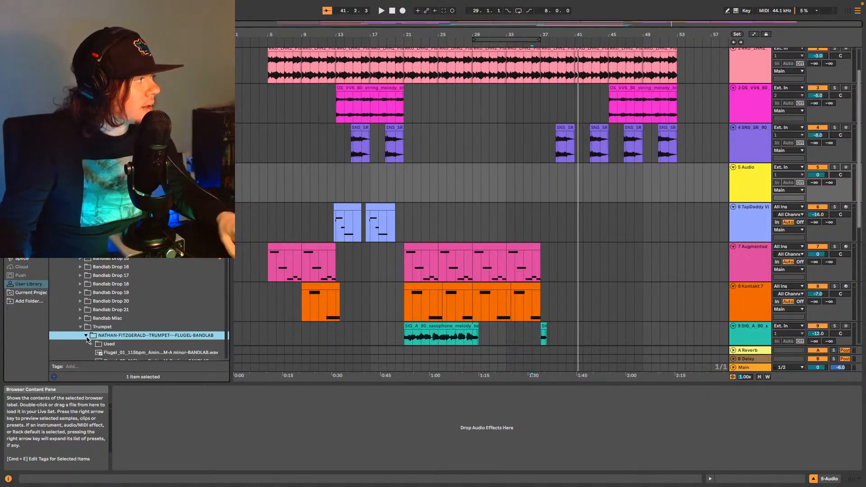
Preview the Flugel_10 and Flugel_08 115 bpm D minor loops and look through the pack's other flugel and trumpet samples.
{"action": "scroll", "coordinate": [115, 339], "scroll_direction": "down", "scroll_amount": 6}
{"action": "scroll", "coordinate": [122, 332], "scroll_direction": "down", "scroll_amount": 3}
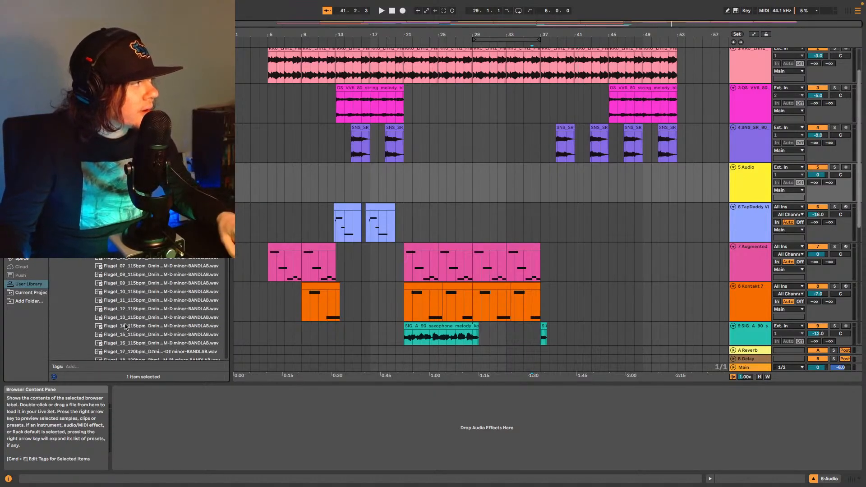
{"action": "left_click", "coordinate": [151, 293]}
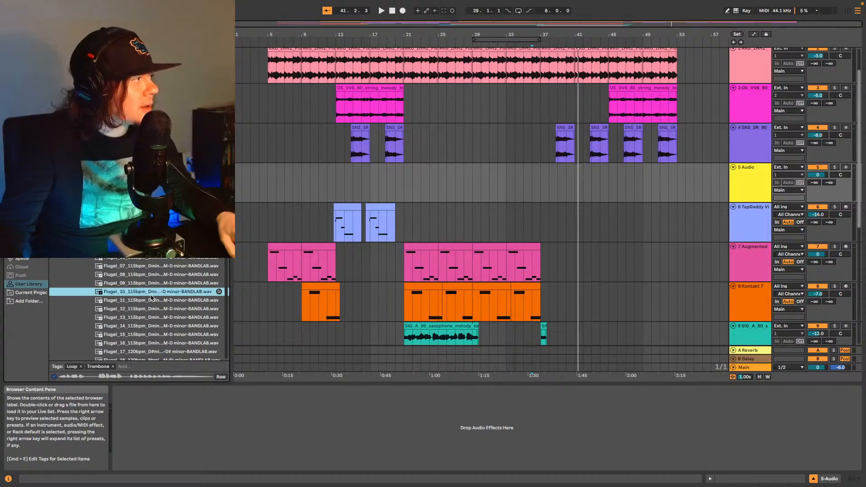
{"action": "left_click", "coordinate": [165, 275]}
{"action": "scroll", "coordinate": [158, 298], "scroll_direction": "down", "scroll_amount": 5}
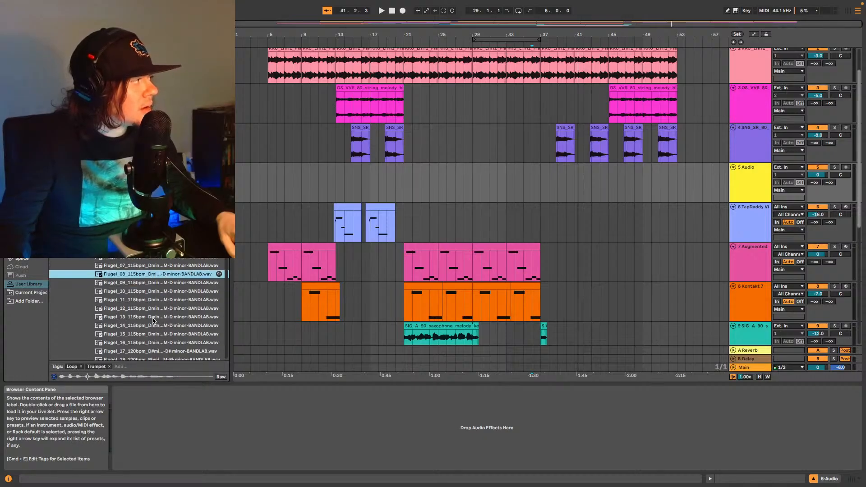
{"action": "scroll", "coordinate": [152, 316], "scroll_direction": "down", "scroll_amount": 10}
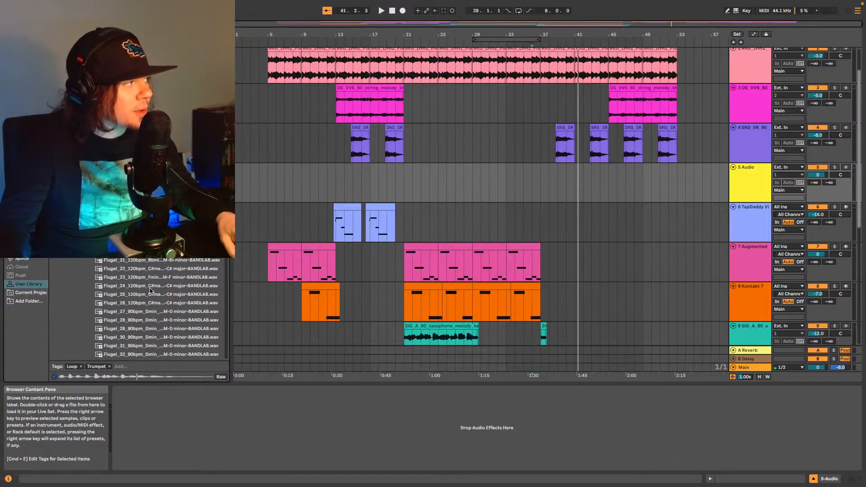
{"action": "scroll", "coordinate": [152, 285], "scroll_direction": "down", "scroll_amount": 7}
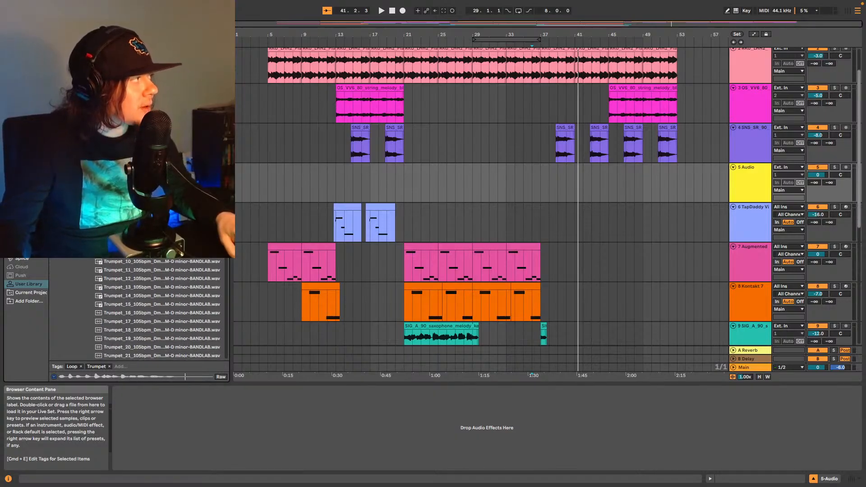
{"action": "scroll", "coordinate": [144, 279], "scroll_direction": "up", "scroll_amount": 18}
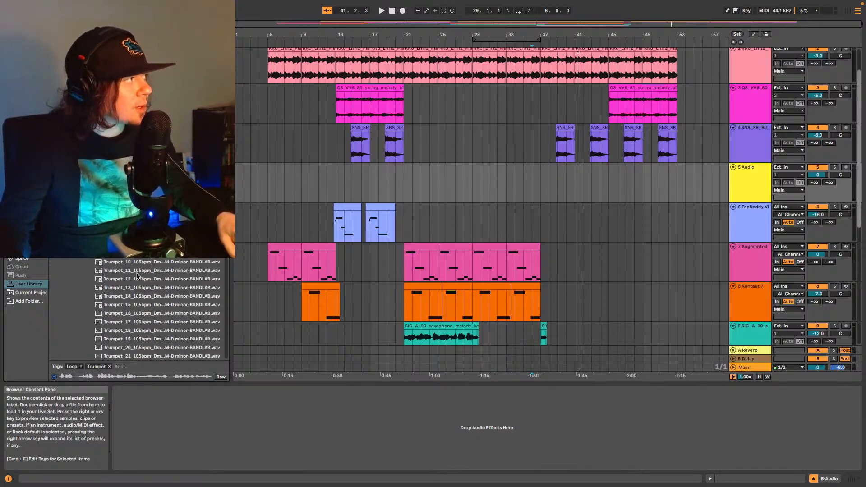
{"action": "scroll", "coordinate": [145, 280], "scroll_direction": "up", "scroll_amount": 4}
{"action": "scroll", "coordinate": [152, 311], "scroll_direction": "up", "scroll_amount": 3}
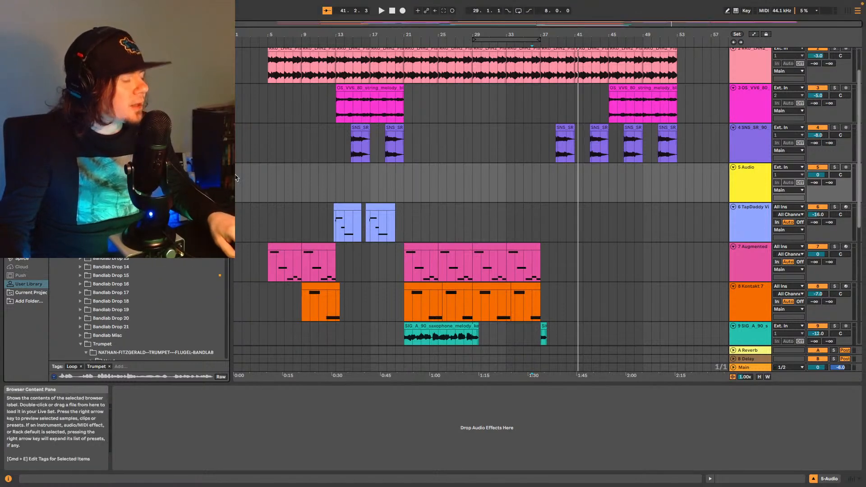
Look through the harmon muted trumpet stacks and one-shot samples in the Trumpet folder.
{"action": "key", "text": "Down"}
{"action": "key", "text": "Down"}
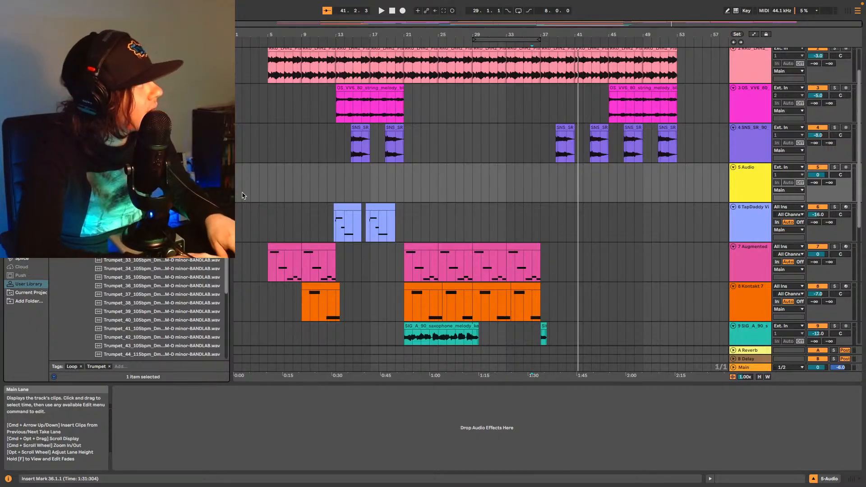
{"action": "type", "text": "t"}
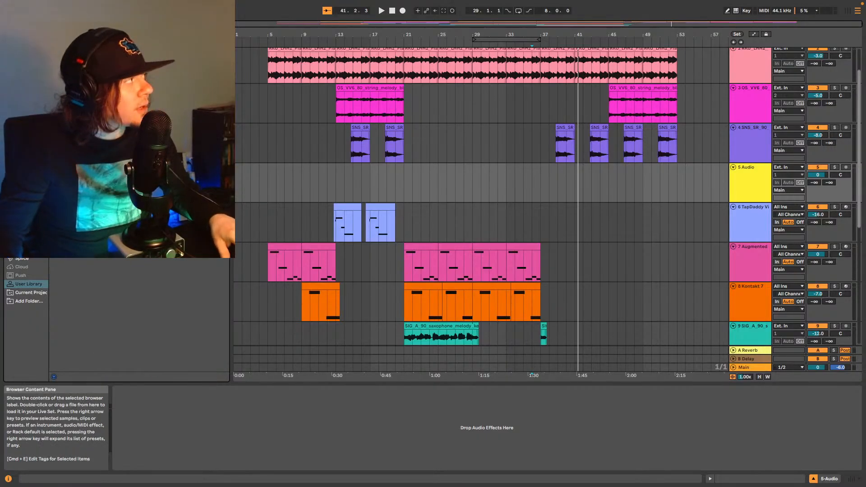
{"action": "key", "text": "Right"}
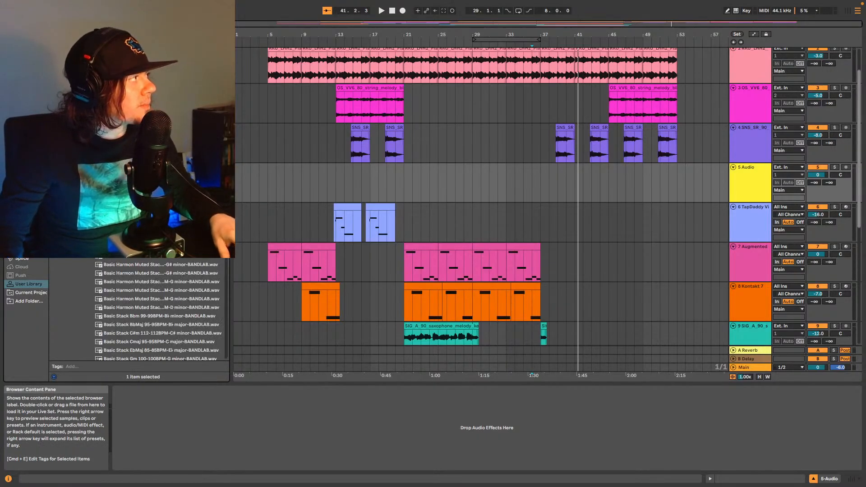
{"action": "scroll", "coordinate": [158, 311], "scroll_direction": "down", "scroll_amount": 15}
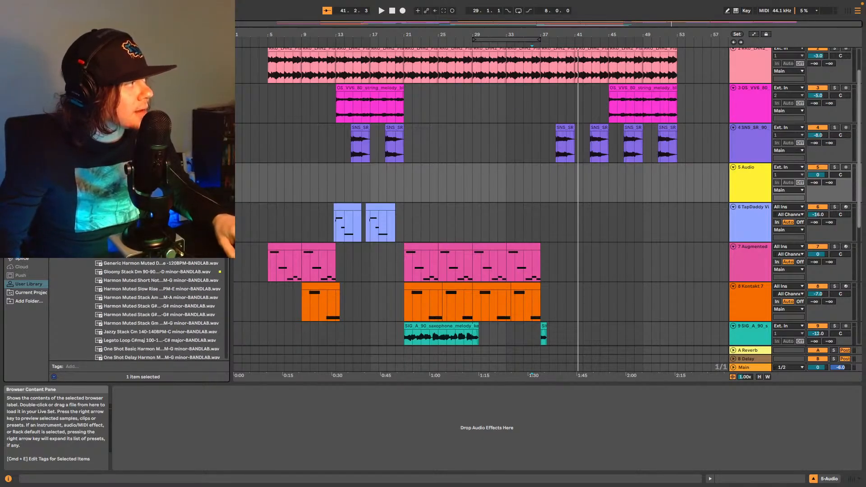
{"action": "scroll", "coordinate": [168, 293], "scroll_direction": "down", "scroll_amount": 5}
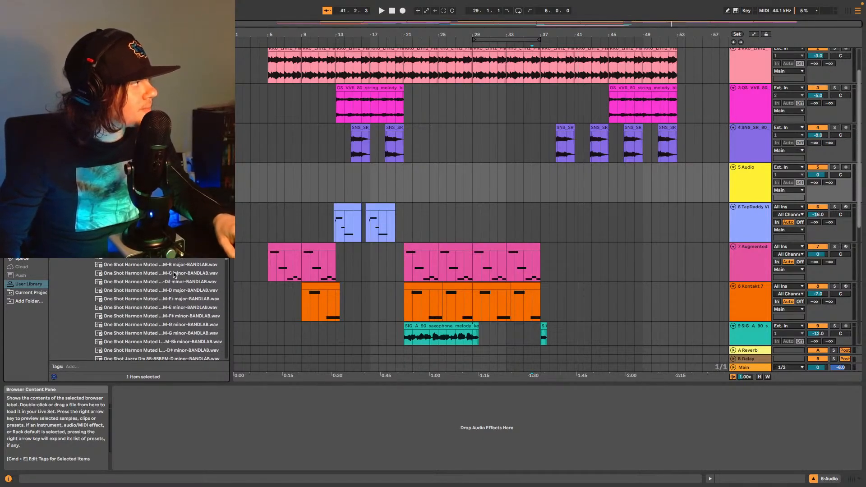
Preview the One Shot Harmon Muted C minor sample and play the arrangement from bar 36 for comparison.
{"action": "left_click", "coordinate": [168, 273]}
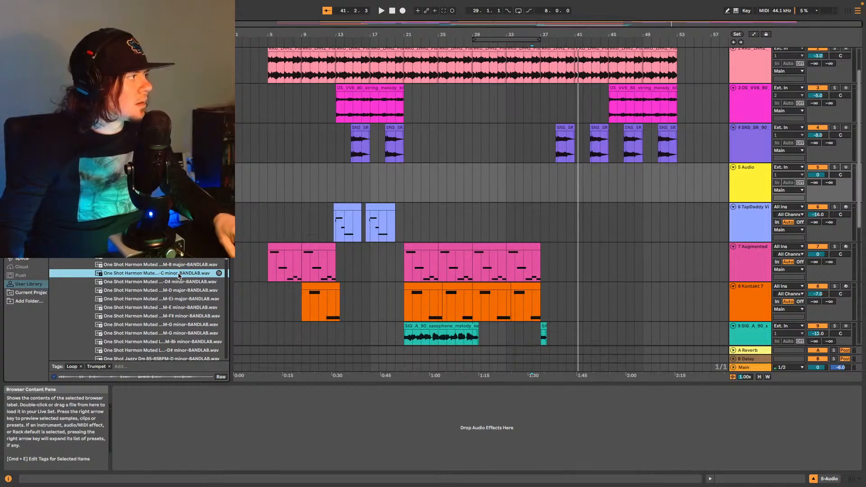
{"action": "key", "text": "space"}
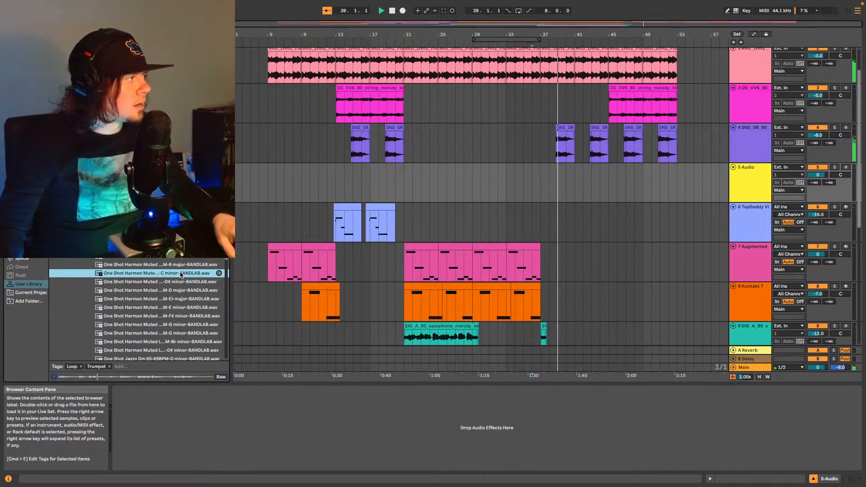
{"action": "scroll", "coordinate": [180, 274], "scroll_direction": "down", "scroll_amount": 2}
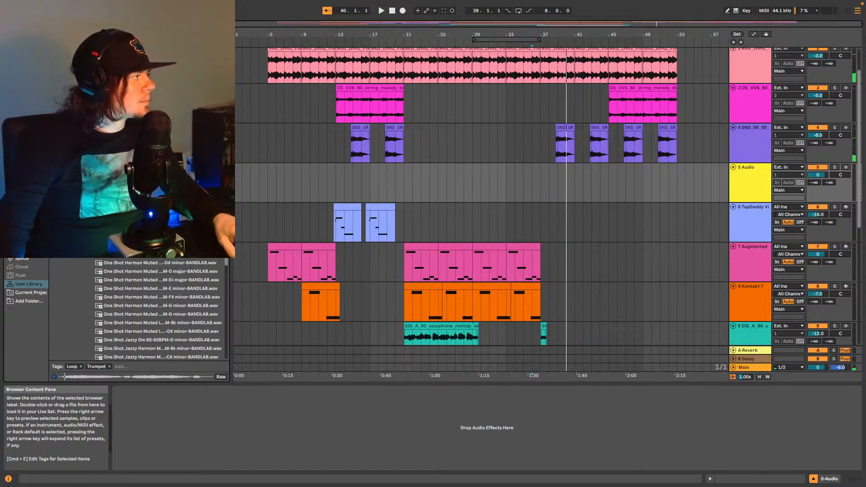
{"action": "scroll", "coordinate": [181, 273], "scroll_direction": "down", "scroll_amount": 5}
Preview the One Shot Jazzy Dm 85 BPM sample and the One Shot Jazzy Harmon C minor sample.
{"action": "left_click", "coordinate": [183, 294]}
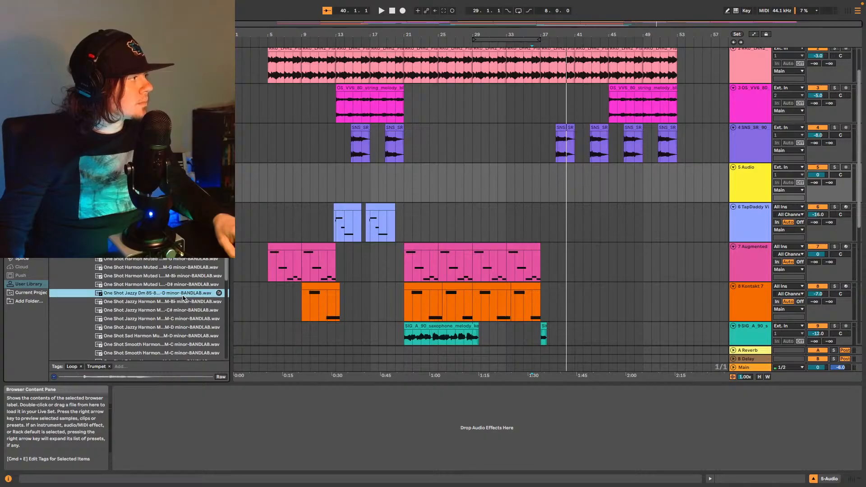
{"action": "left_click", "coordinate": [179, 319]}
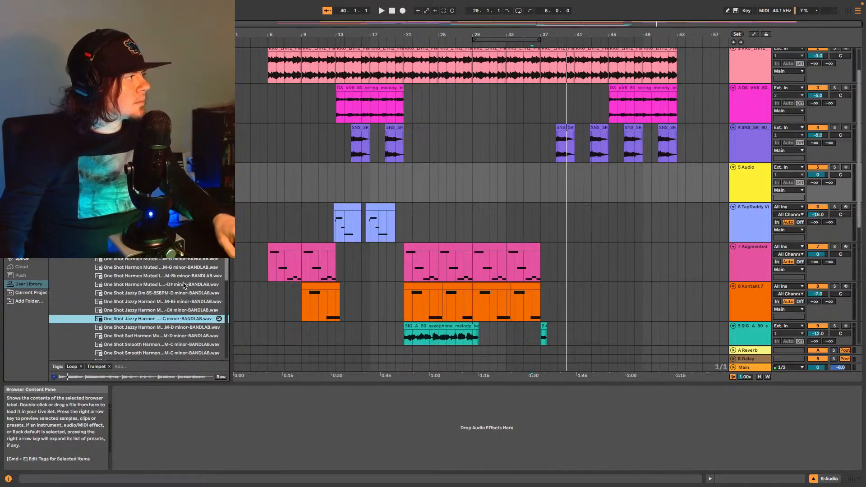
{"action": "scroll", "coordinate": [181, 325], "scroll_direction": "down", "scroll_amount": 4}
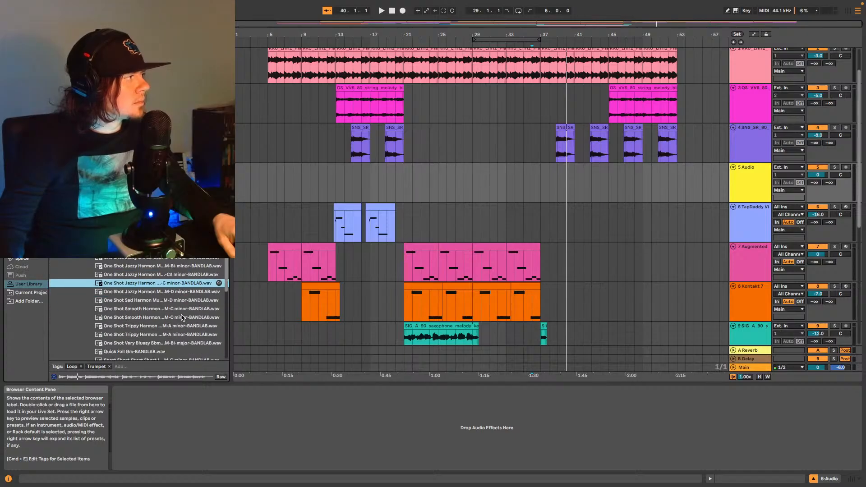
{"action": "scroll", "coordinate": [181, 309], "scroll_direction": "down", "scroll_amount": 1}
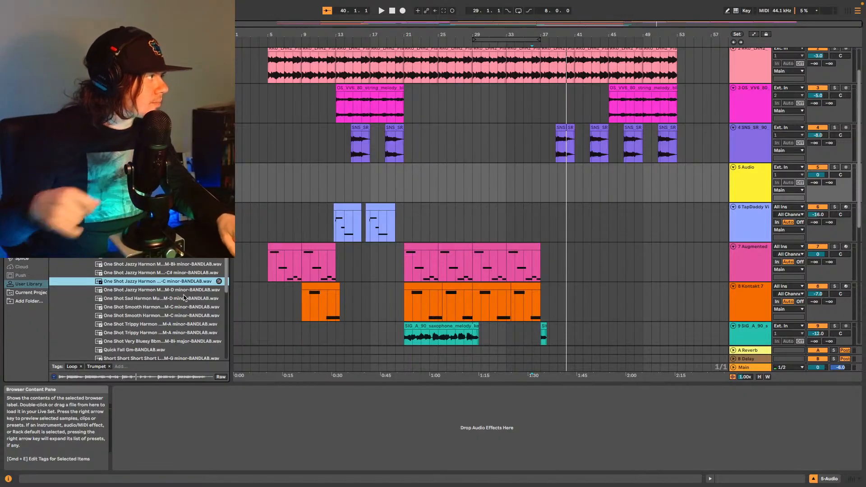
Preview the One Shot Jazzy Harmon D minor sample and play the arrangement from bar 37 for comparison.
{"action": "left_click", "coordinate": [188, 291]}
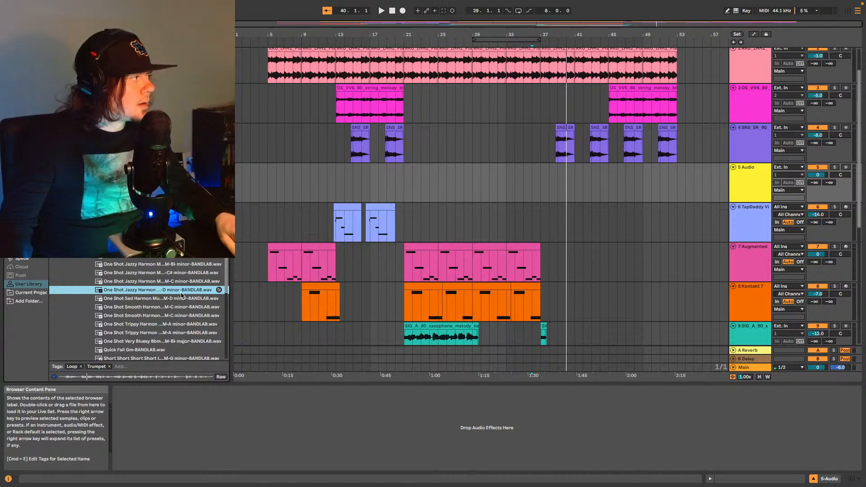
{"action": "left_click", "coordinate": [544, 186]}
{"action": "key", "text": "space"}
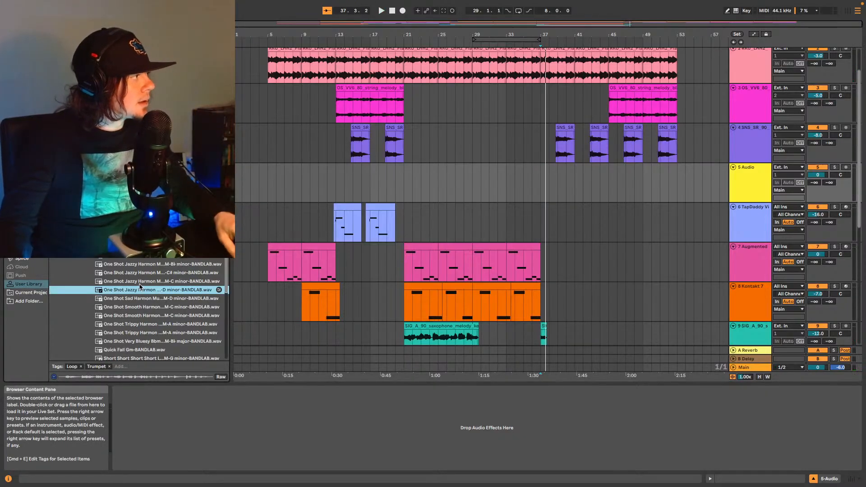
Place the One Shot Jazzy Harmon Muted Dm 90 BPM sample on the new audio track at bar 35 and play from bar 37.
{"action": "left_click_drag", "start_coordinate": [163, 283], "coordinate": [526, 180]}
{"action": "key", "text": "space"}
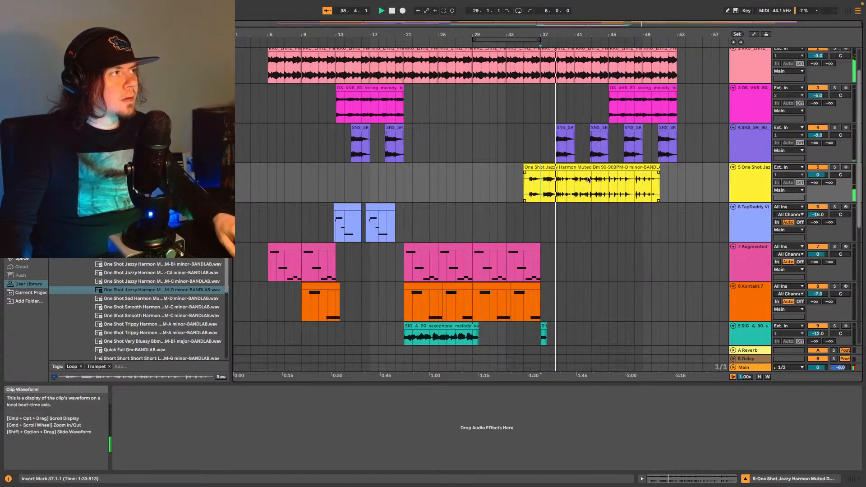
{"action": "key", "text": "space"}
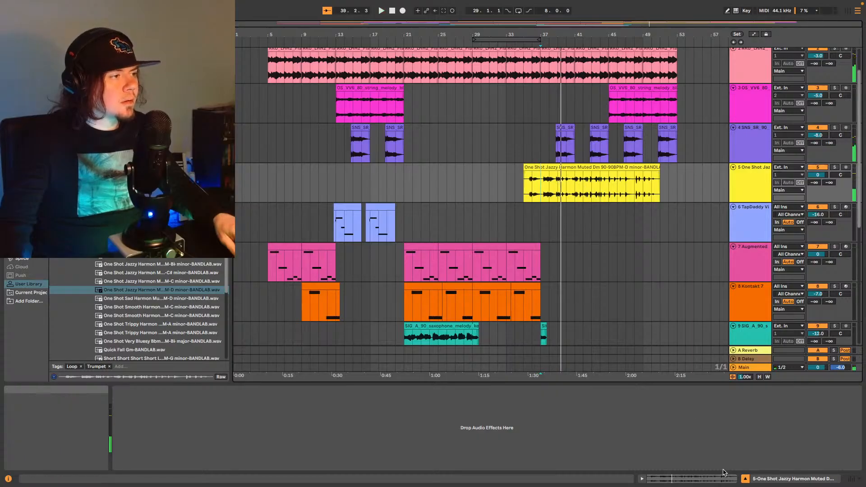
Set the warp mode of the One Shot Jazzy Harmon Muted clip to Complex.
{"action": "double_click", "coordinate": [557, 178]}
{"action": "left_click", "coordinate": [136, 443]}
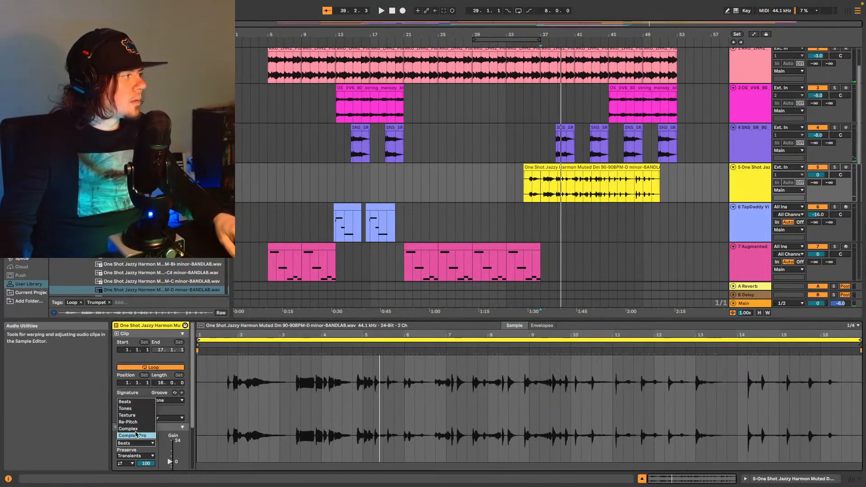
{"action": "left_click", "coordinate": [135, 437]}
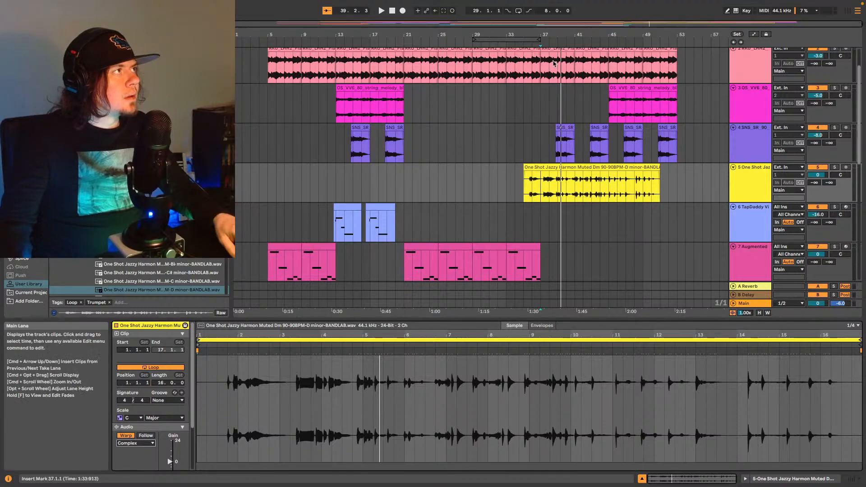
Trim the start of the One Shot Jazzy Harmon Muted clip so it begins at bar 37, and play it from there.
{"action": "left_click_drag", "start_coordinate": [549, 25], "coordinate": [649, 24]}
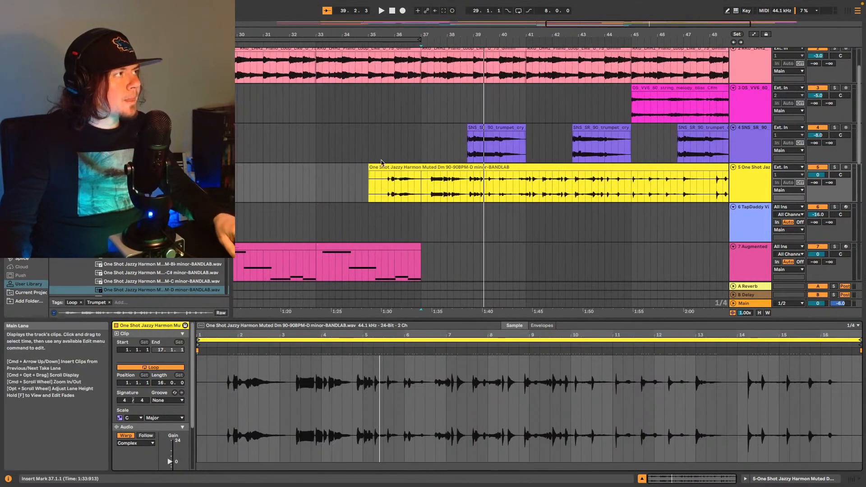
{"action": "left_click_drag", "start_coordinate": [369, 171], "coordinate": [439, 174]}
{"action": "left_click", "coordinate": [425, 186]}
{"action": "key", "text": "space"}
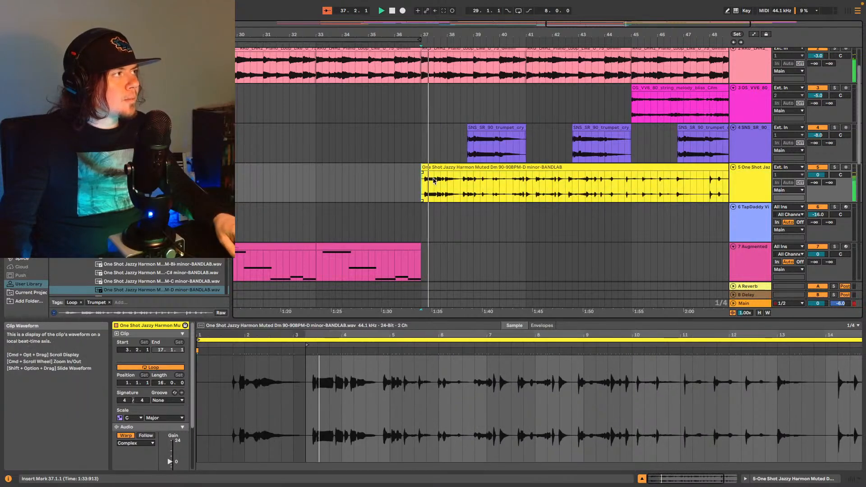
Split the muted trumpet clip at 38.3, trim the second part to start at bar 41, and play from bar 37.
{"action": "key", "text": "space"}
{"action": "left_click", "coordinate": [462, 183]}
{"action": "key", "text": "super+e"}
{"action": "left_click_drag", "start_coordinate": [462, 181], "coordinate": [528, 181]}
{"action": "left_click", "coordinate": [434, 189]}
{"action": "key", "text": "space"}
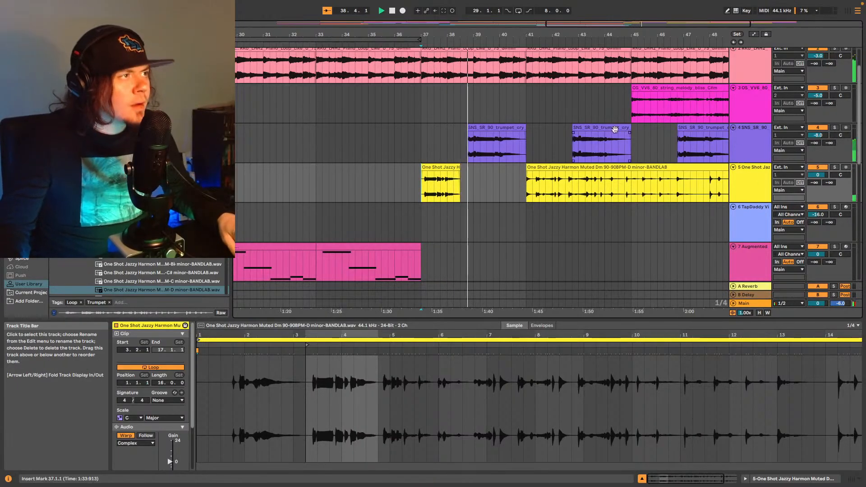
{"action": "key", "text": "space"}
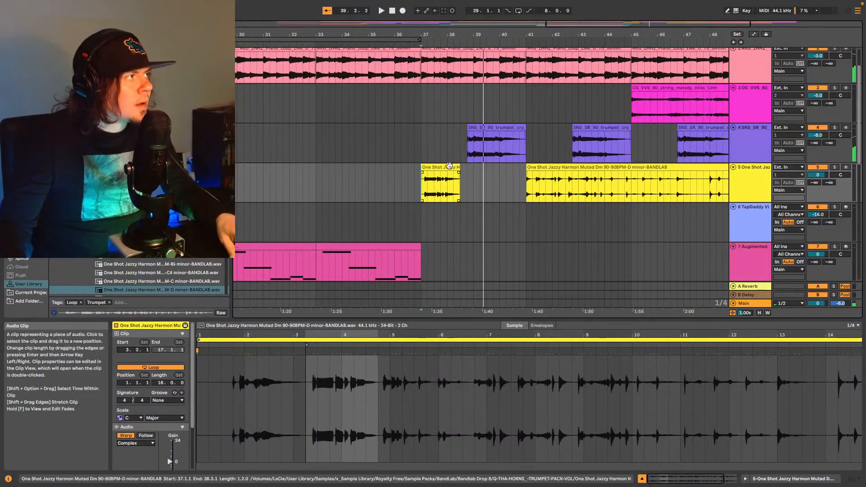
Select the saxophone clip at bar 37 and show the Track Volume automation of the saxophone track.
{"action": "left_click", "coordinate": [455, 167]}
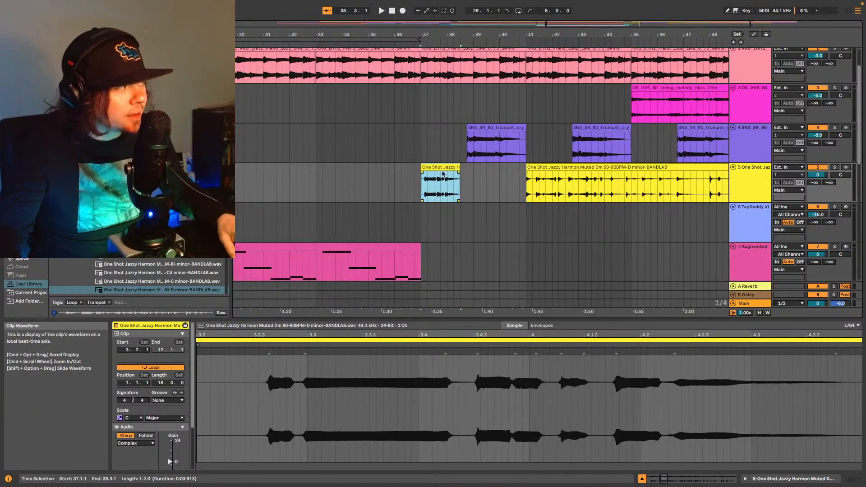
{"action": "scroll", "coordinate": [656, 230], "scroll_direction": "down", "scroll_amount": 3}
{"action": "scroll", "coordinate": [656, 230], "scroll_direction": "down", "scroll_amount": 3}
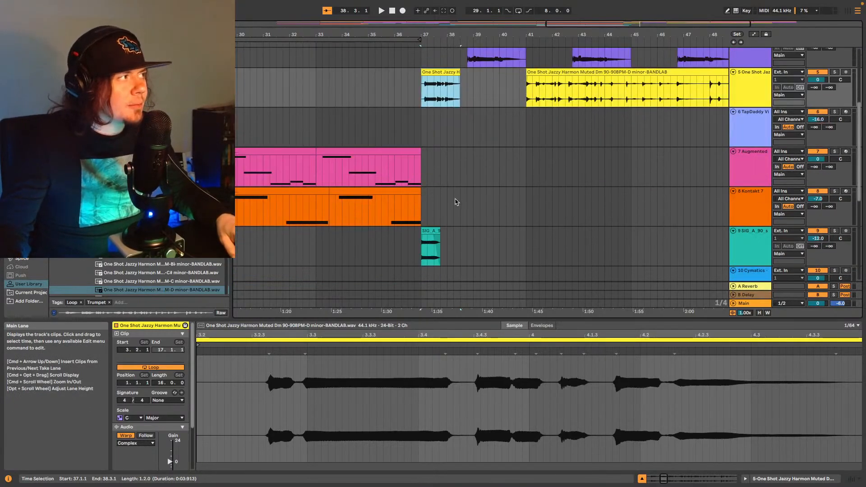
{"action": "left_click", "coordinate": [428, 212]}
{"action": "right_click", "coordinate": [428, 212]}
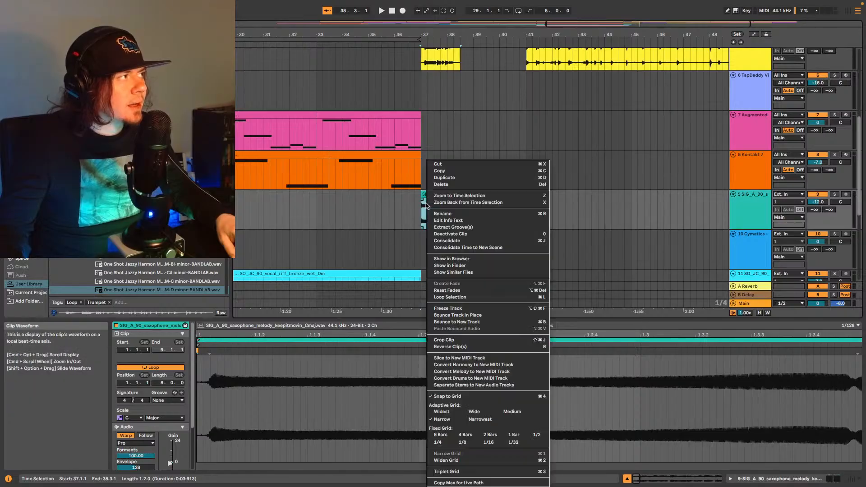
{"action": "left_click", "coordinate": [390, 204]}
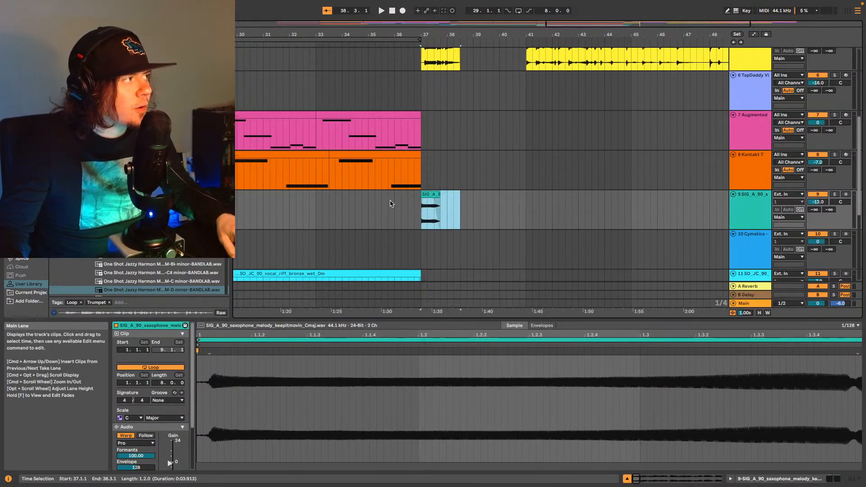
{"action": "right_click", "coordinate": [817, 204]}
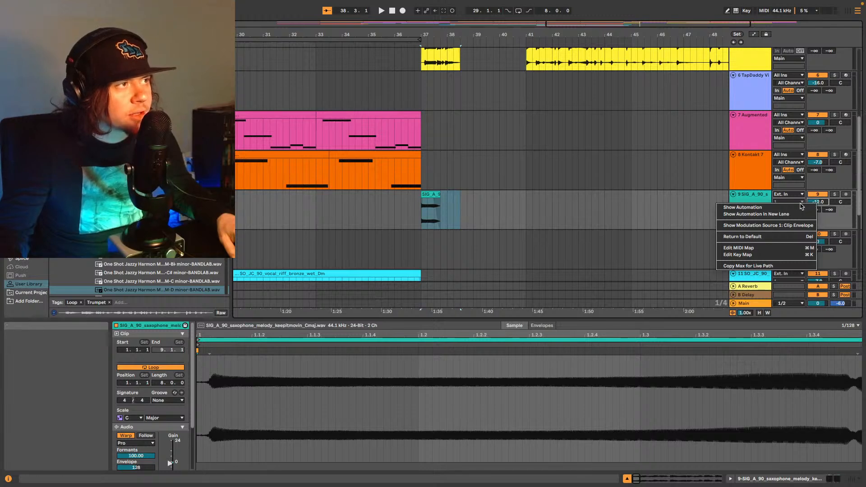
{"action": "left_click", "coordinate": [750, 208]}
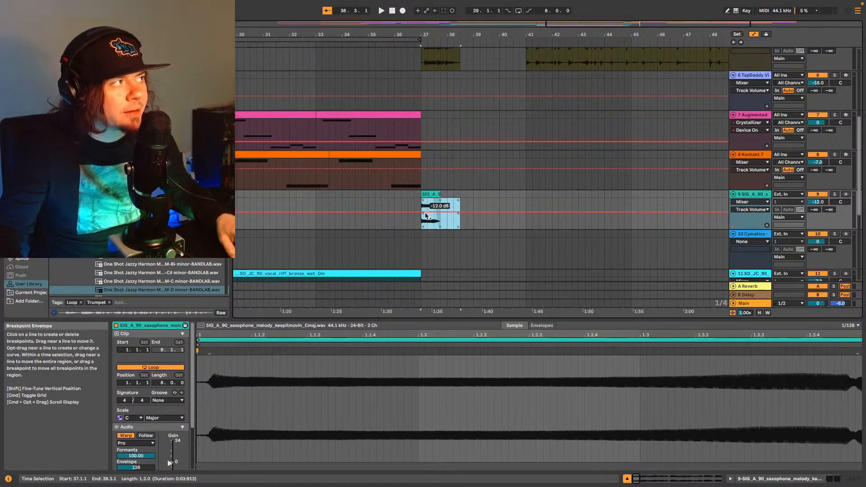
{"action": "scroll", "coordinate": [671, 232], "scroll_direction": "down", "scroll_amount": 2}
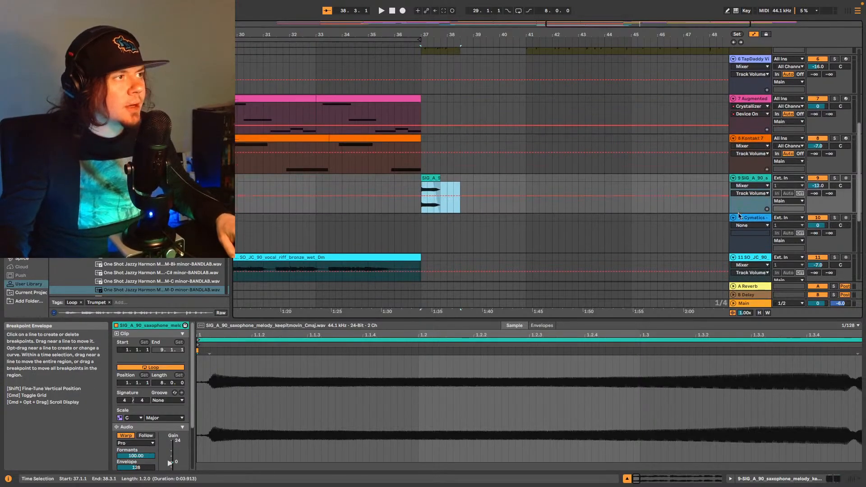
{"action": "scroll", "coordinate": [729, 192], "scroll_direction": "up", "scroll_amount": 5}
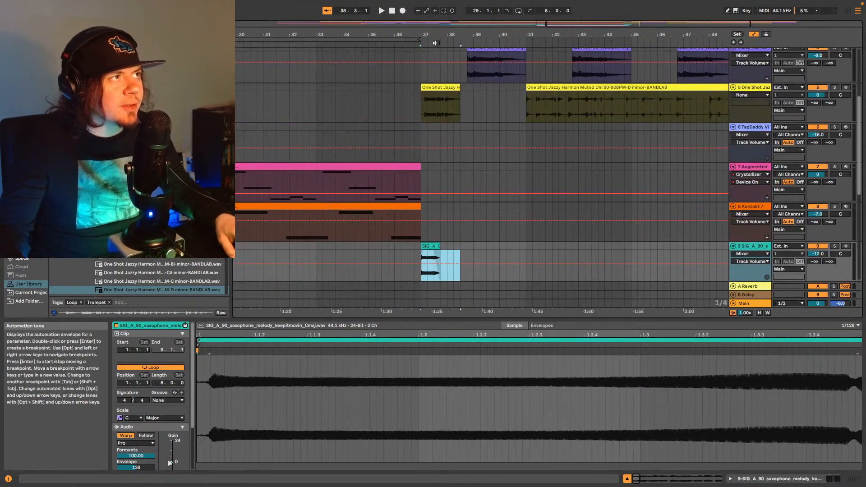
Open the device chain of the Augmented MALLETS track, bring the Crystallizer plug-in window into view and unfold its parameters.
{"action": "left_click_drag", "start_coordinate": [629, 23], "coordinate": [630, 4]}
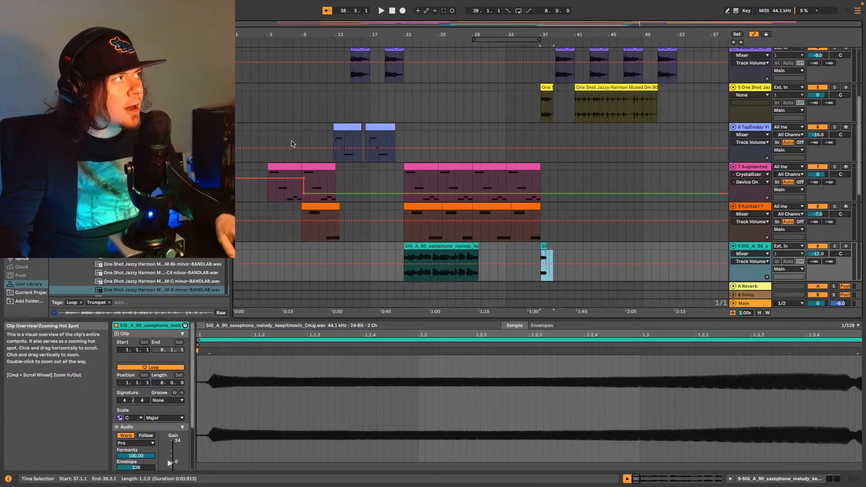
{"action": "scroll", "coordinate": [319, 177], "scroll_direction": "up", "scroll_amount": 5}
{"action": "scroll", "coordinate": [320, 175], "scroll_direction": "down", "scroll_amount": 5}
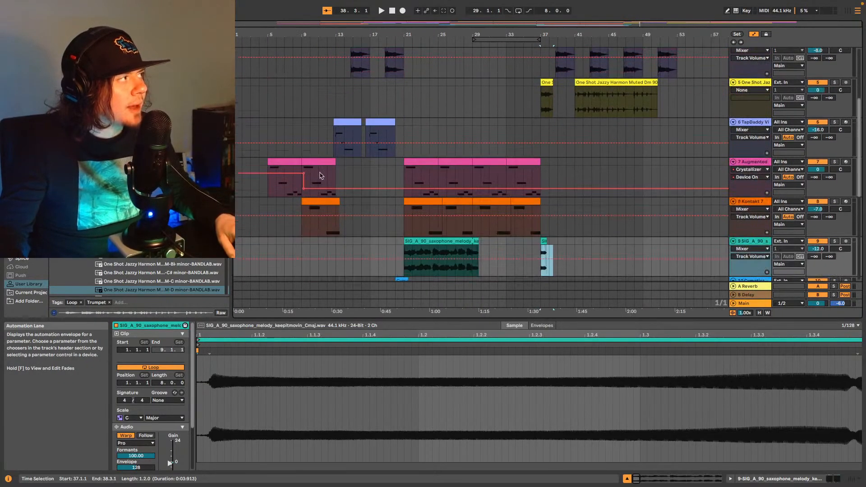
{"action": "left_click", "coordinate": [284, 163]}
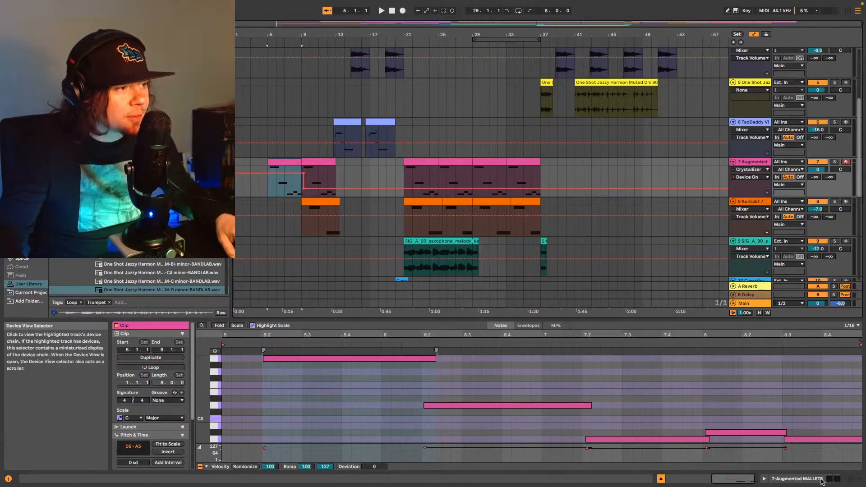
{"action": "left_click", "coordinate": [821, 480]}
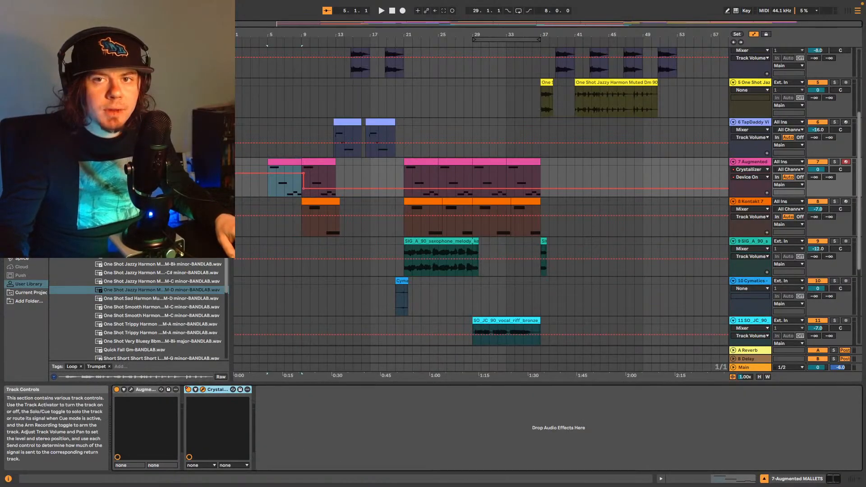
{"action": "left_click_drag", "start_coordinate": [865, 154], "coordinate": [263, 91]}
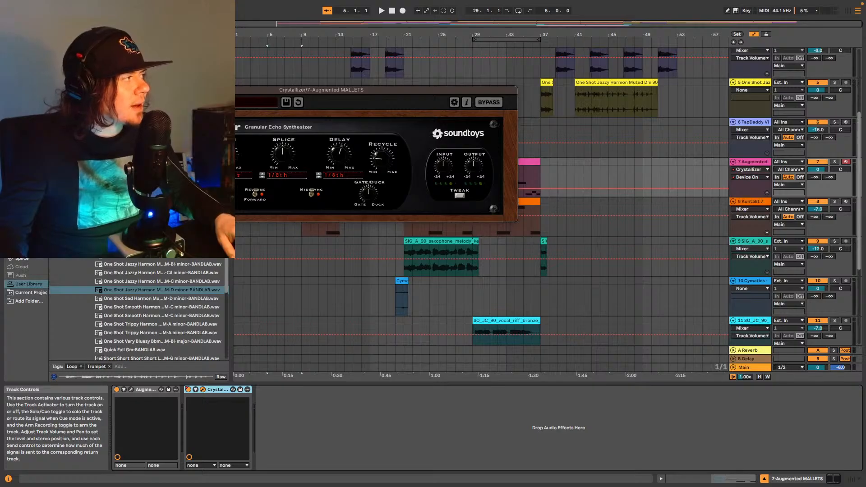
{"action": "left_click", "coordinate": [195, 389]}
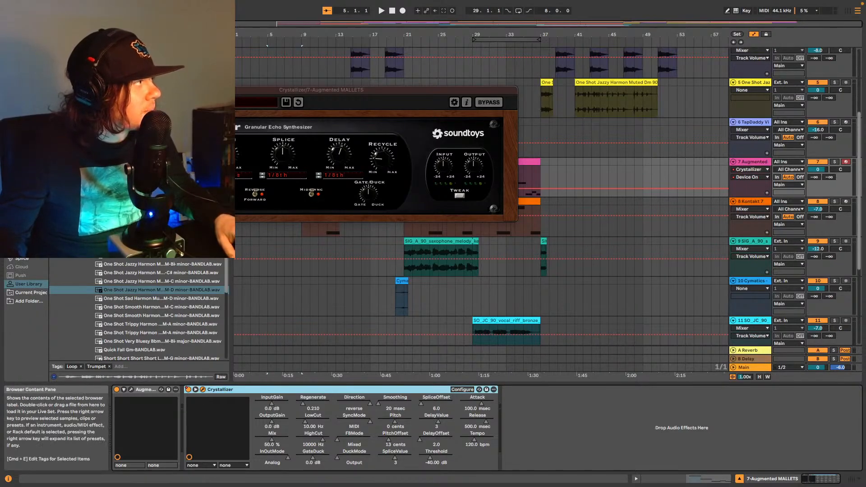
Show the automation of Crystallizer's Mix parameter, keeping Mix at 50 %, and close the plug-in window.
{"action": "left_click", "coordinate": [172, 156]}
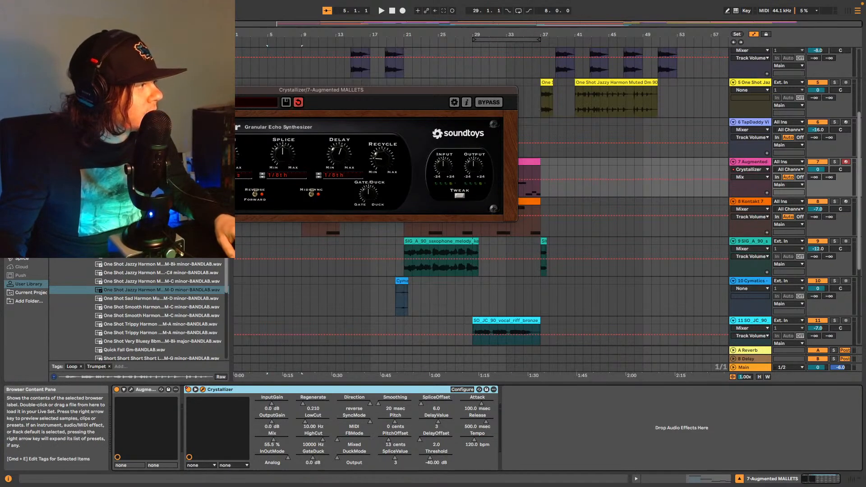
{"action": "left_click_drag", "start_coordinate": [274, 442], "coordinate": [273, 446]}
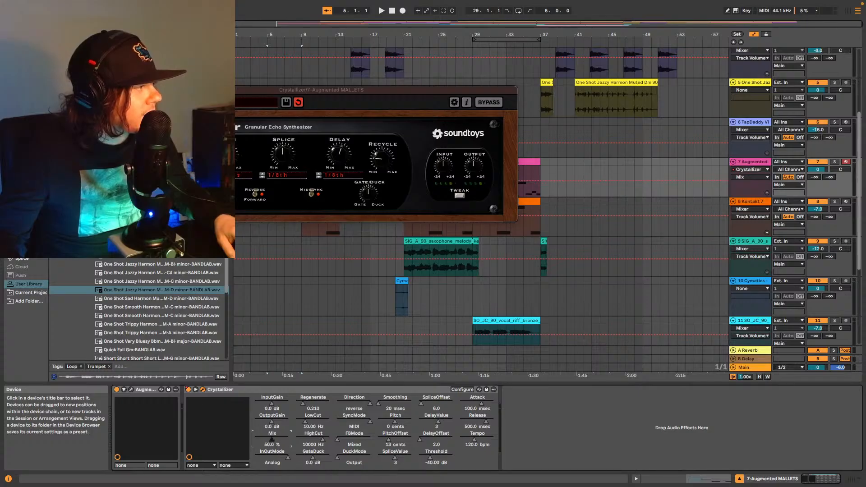
{"action": "right_click", "coordinate": [277, 442]}
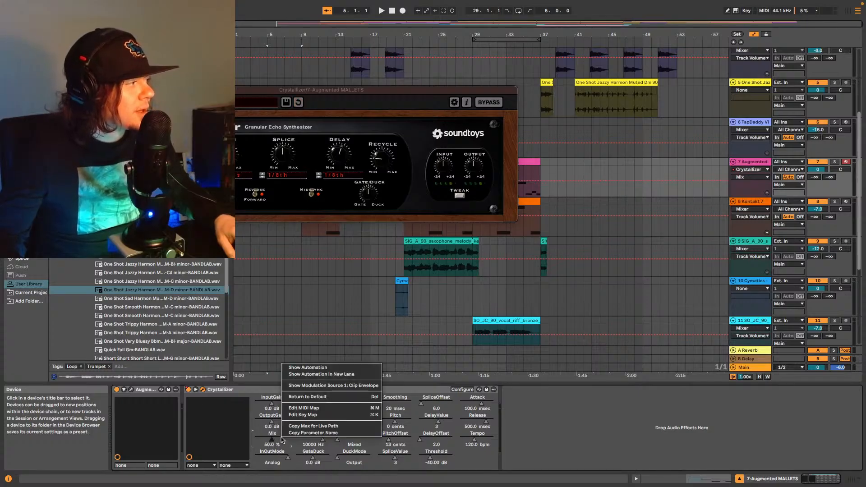
{"action": "left_click", "coordinate": [308, 368]}
{"action": "left_click_drag", "start_coordinate": [331, 89], "coordinate": [410, 5]}
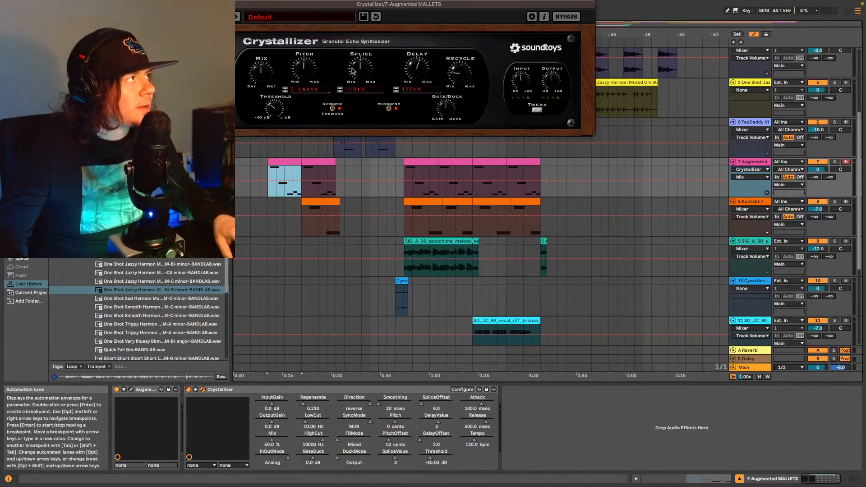
{"action": "left_click_drag", "start_coordinate": [330, 5], "coordinate": [362, 82]}
{"action": "left_click", "coordinate": [238, 82]}
Play the arrangement briefly from bar 5 and from bar 37, and select the muted trumpet clip at bar 41.
{"action": "scroll", "coordinate": [432, 294], "scroll_direction": "down", "scroll_amount": 1}
{"action": "scroll", "coordinate": [432, 293], "scroll_direction": "down", "scroll_amount": 3}
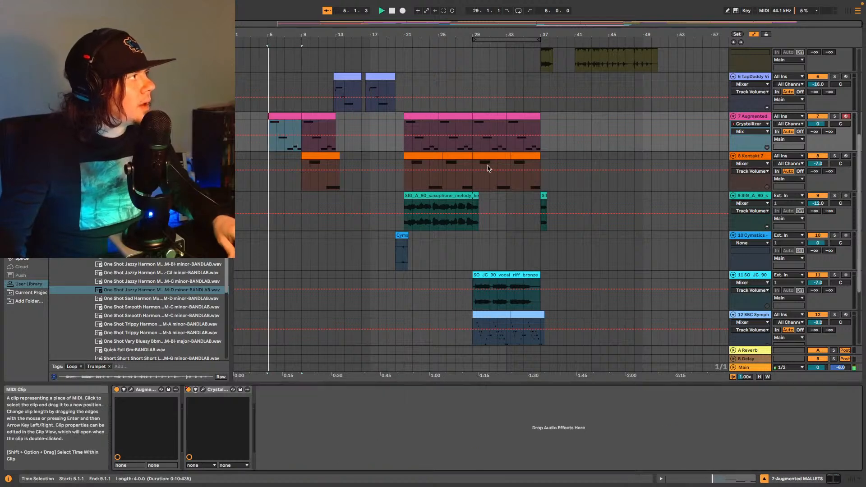
{"action": "scroll", "coordinate": [536, 135], "scroll_direction": "up", "scroll_amount": 5}
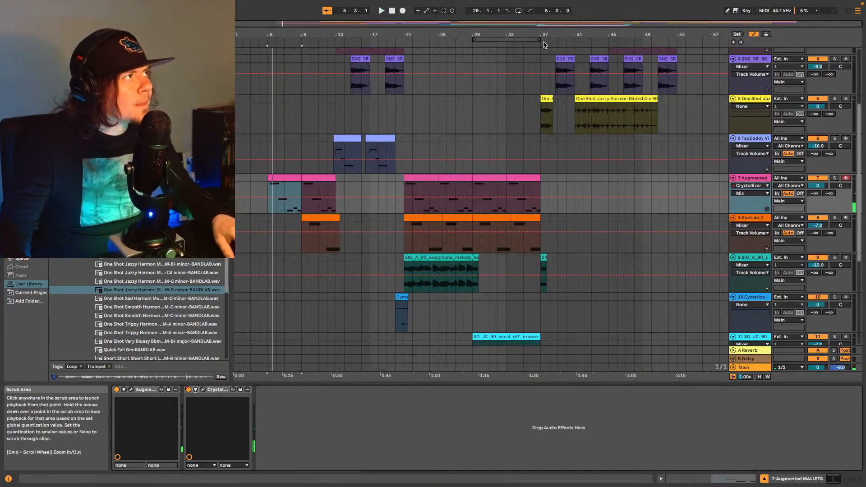
{"action": "left_click", "coordinate": [541, 44]}
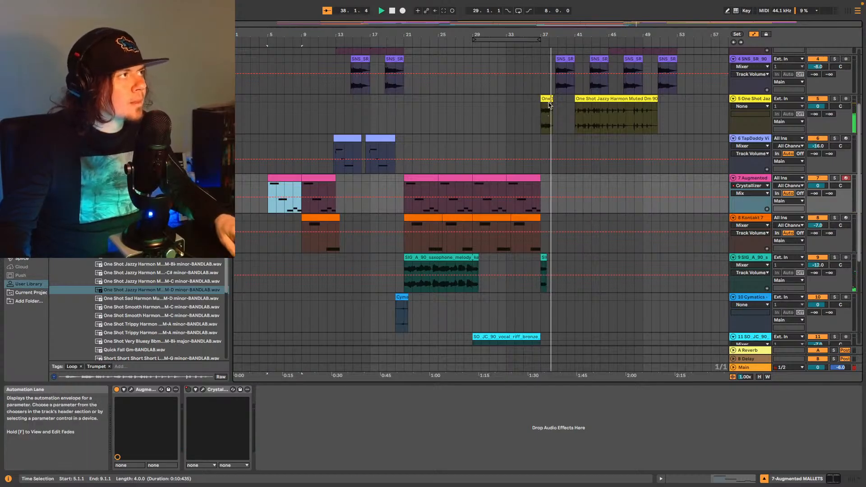
{"action": "left_click", "coordinate": [608, 100]}
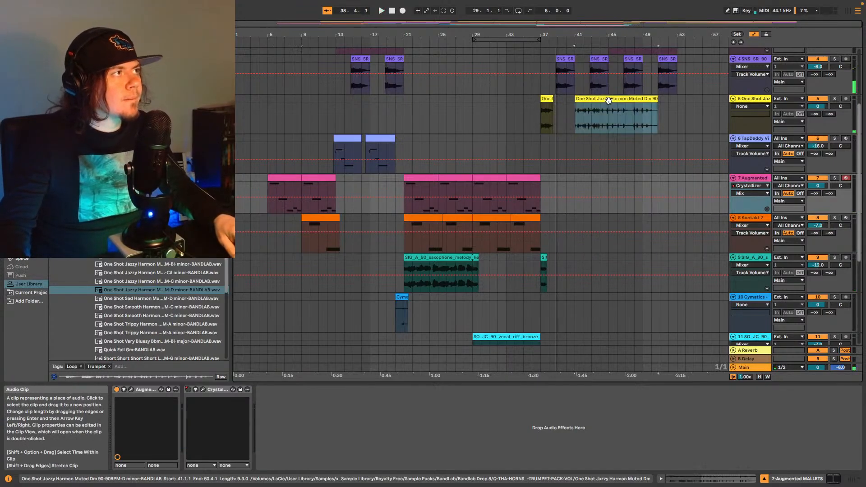
{"action": "key", "text": "space"}
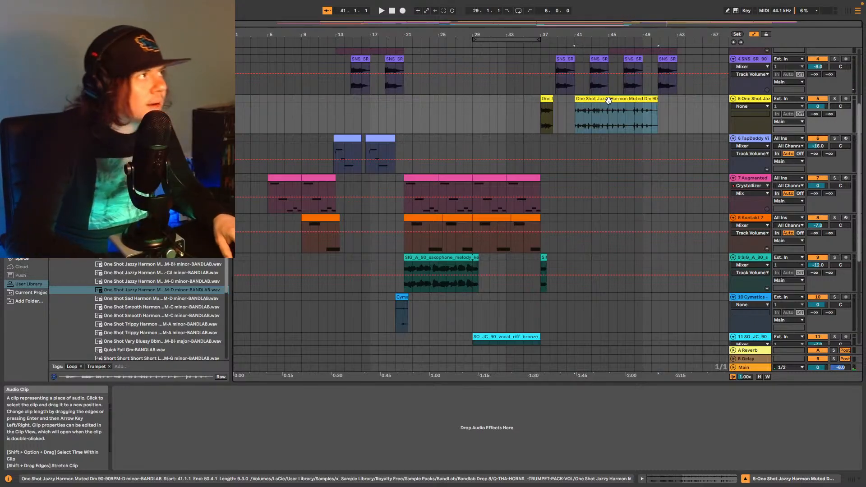
Play the muted trumpet clip from bar 41 and solo its track to hear the rest of the phrase.
{"action": "left_click", "coordinate": [572, 112]}
{"action": "key", "text": "space"}
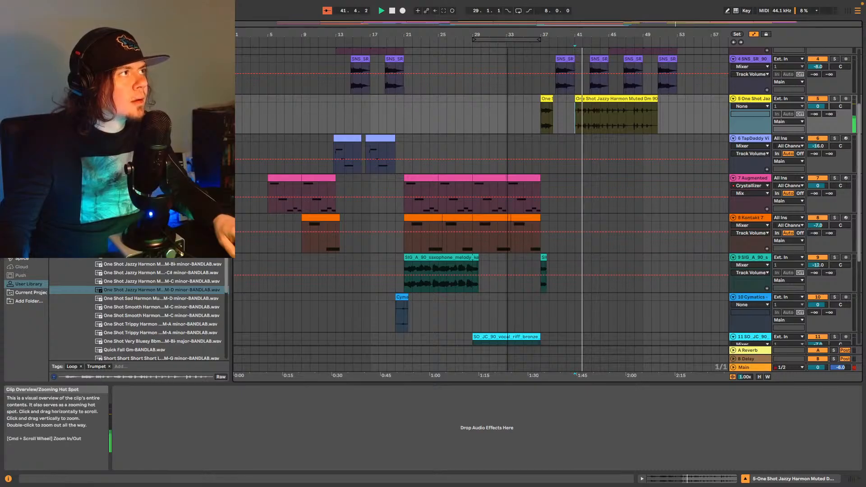
{"action": "left_click_drag", "start_coordinate": [571, 26], "coordinate": [580, 76]}
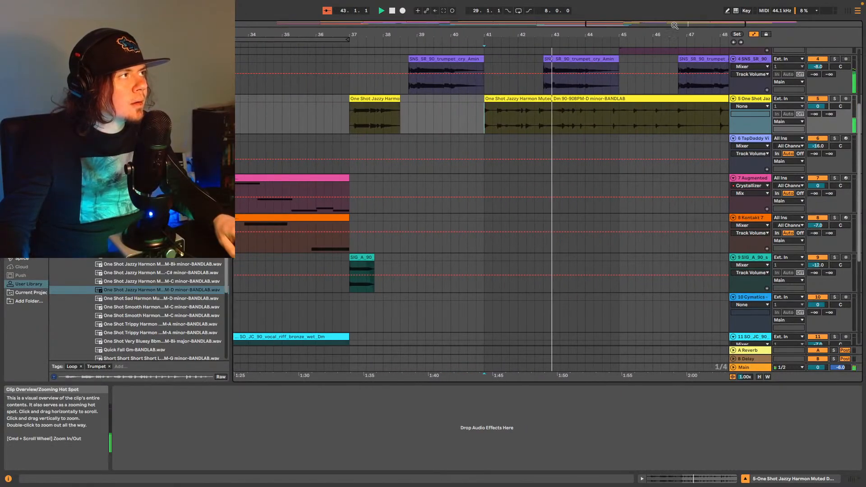
{"action": "left_click", "coordinate": [834, 99]}
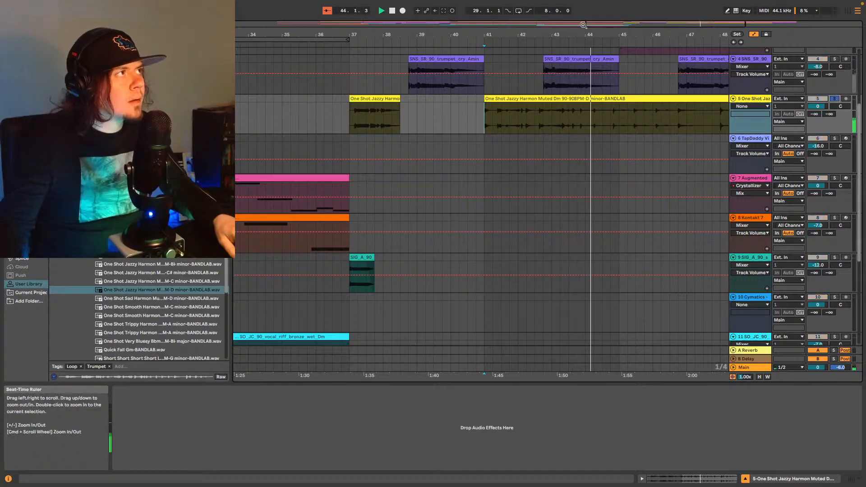
{"action": "left_click_drag", "start_coordinate": [589, 25], "coordinate": [618, 14]}
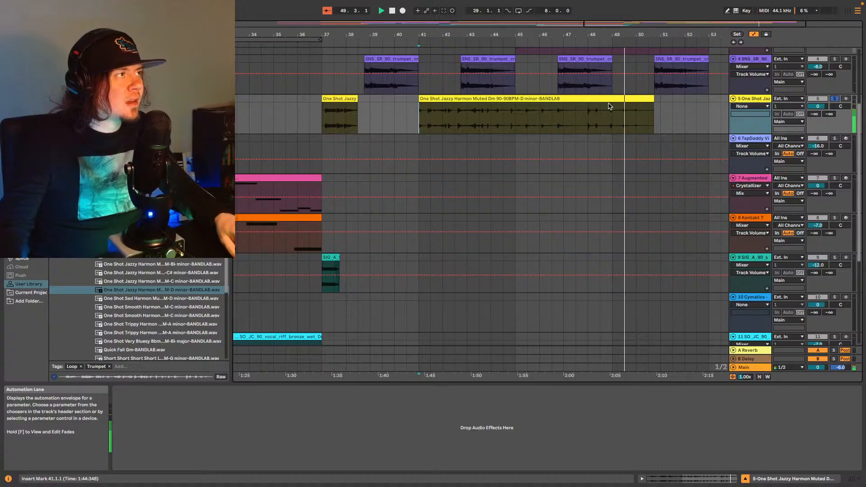
Delete the muted trumpet clip starting at bar 41 and play the remaining short clip from bar 37.
{"action": "left_click", "coordinate": [478, 98]}
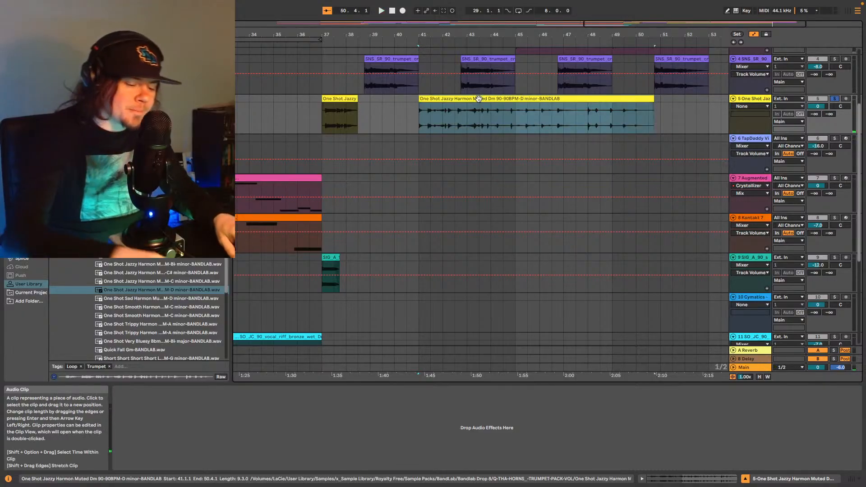
{"action": "key", "text": "Delete"}
{"action": "left_click", "coordinate": [321, 118]}
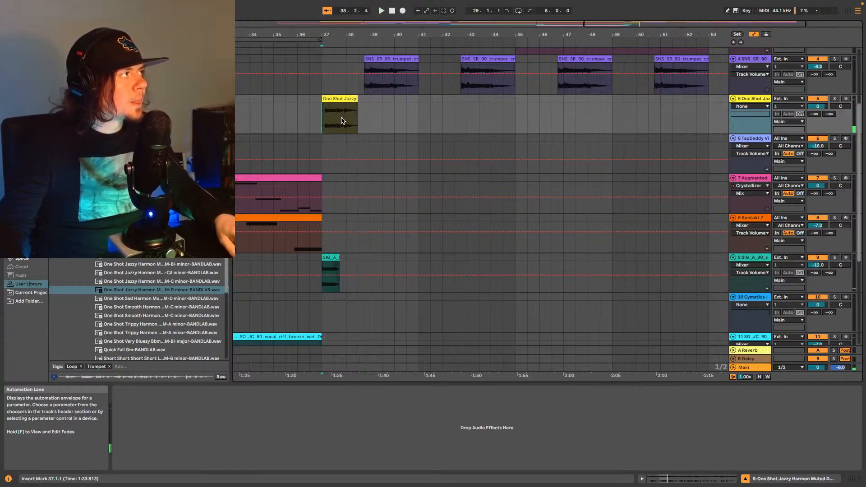
Select the One Shot Jazzy muted trumpet track and show its device chain.
{"action": "left_click_drag", "start_coordinate": [606, 28], "coordinate": [606, 33]}
{"action": "left_click", "coordinate": [746, 102]}
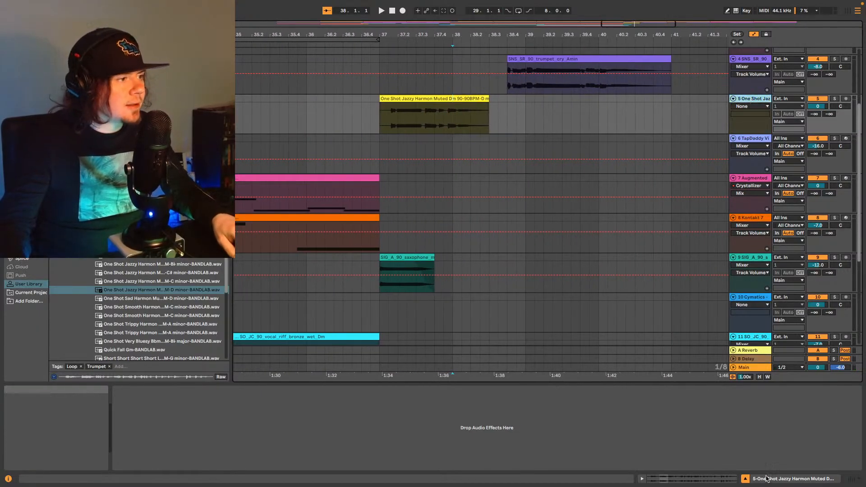
{"action": "left_click", "coordinate": [796, 479]}
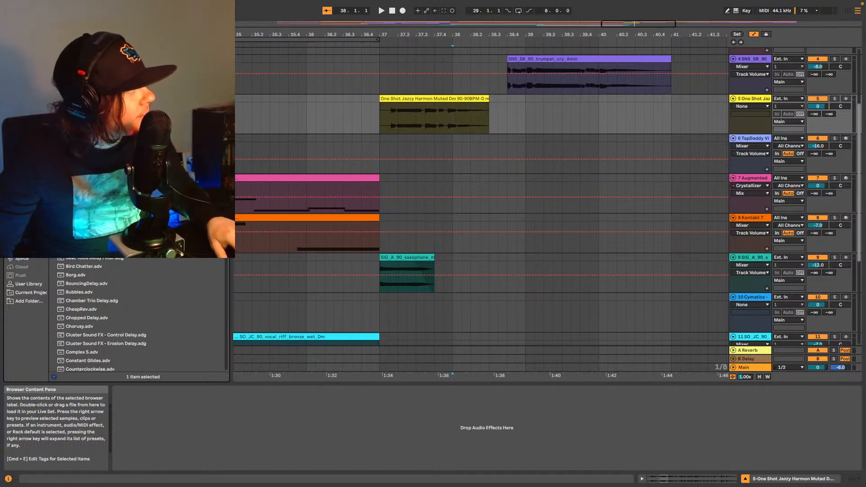
Add the default Delay effect to the muted trumpet track and set its delay time to 4 sixteenths.
{"action": "left_click_drag", "start_coordinate": [457, 125], "coordinate": [457, 125]}
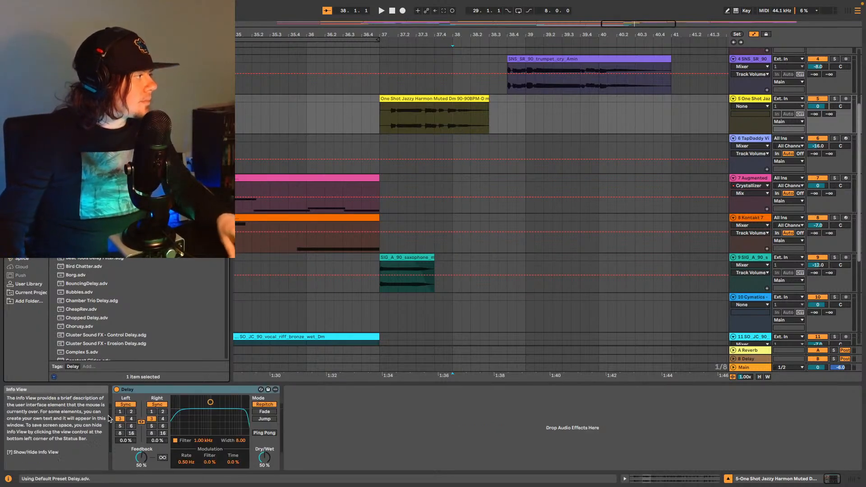
{"action": "left_click", "coordinate": [131, 419]}
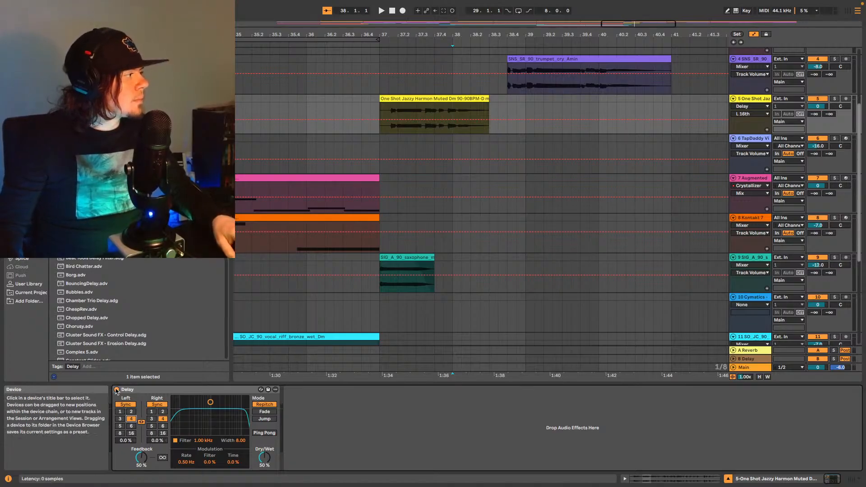
Automate the Delay's Device On parameter to switch on just before bar 38 and play that spot.
{"action": "left_click", "coordinate": [141, 389]}
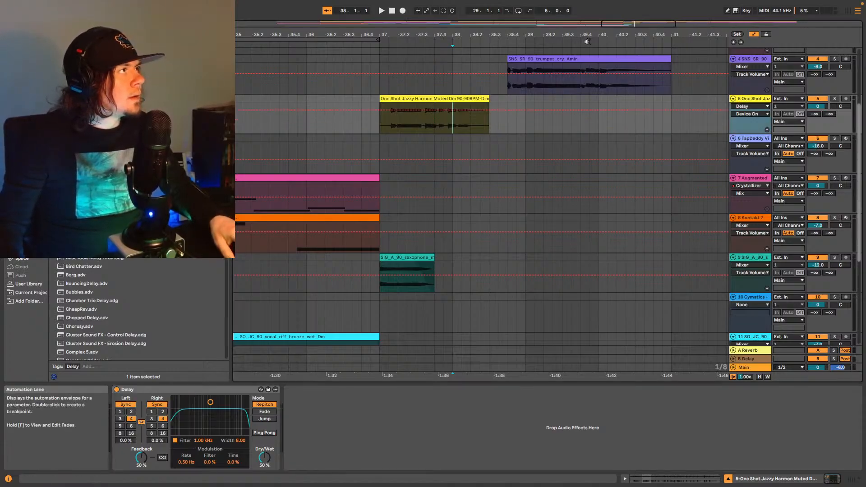
{"action": "left_click_drag", "start_coordinate": [452, 41], "coordinate": [547, 126]}
{"action": "left_click", "coordinate": [558, 110]}
{"action": "key", "text": "space"}
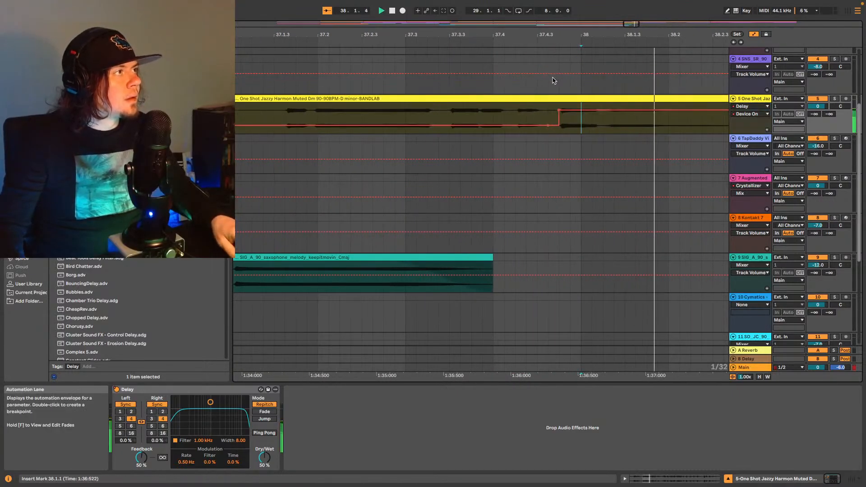
{"action": "key", "text": "space"}
Play the muted trumpet phrase from bar 37 and move the Delay's switch-on point to bar 38.
{"action": "left_click_drag", "start_coordinate": [648, 25], "coordinate": [654, 1]}
{"action": "left_click", "coordinate": [418, 116]}
{"action": "key", "text": "space"}
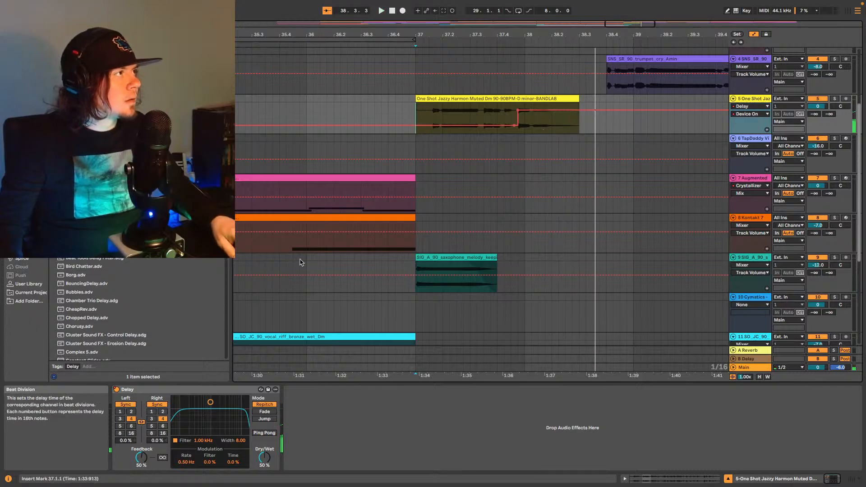
{"action": "left_click_drag", "start_coordinate": [517, 110], "coordinate": [525, 110]}
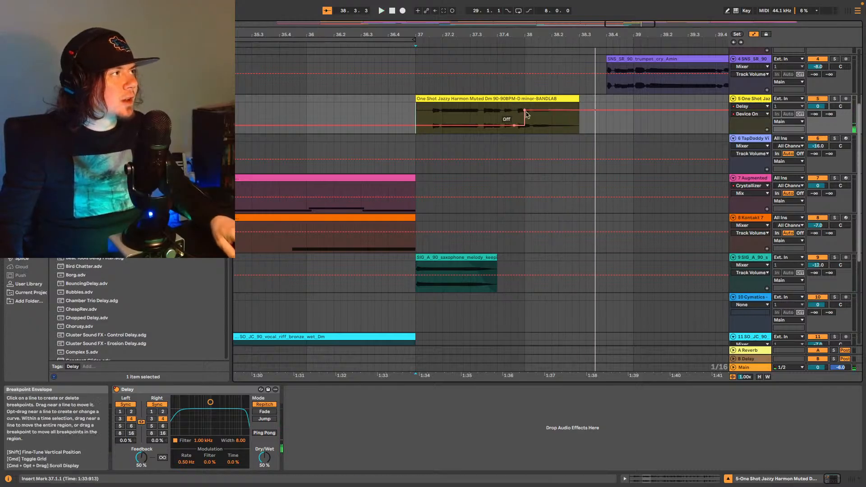
{"action": "key", "text": "space"}
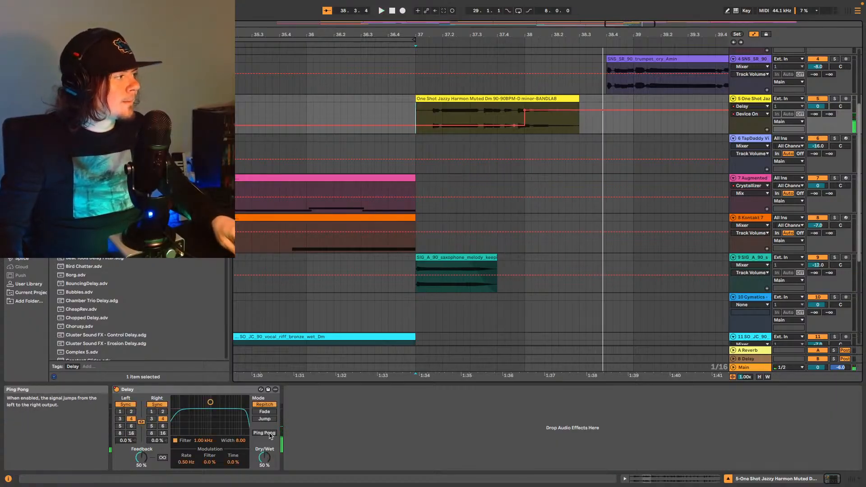
Try automating the Delay's left 16th value to jump to 8 around 38.2 while playing from bar 37.
{"action": "right_click", "coordinate": [131, 411]}
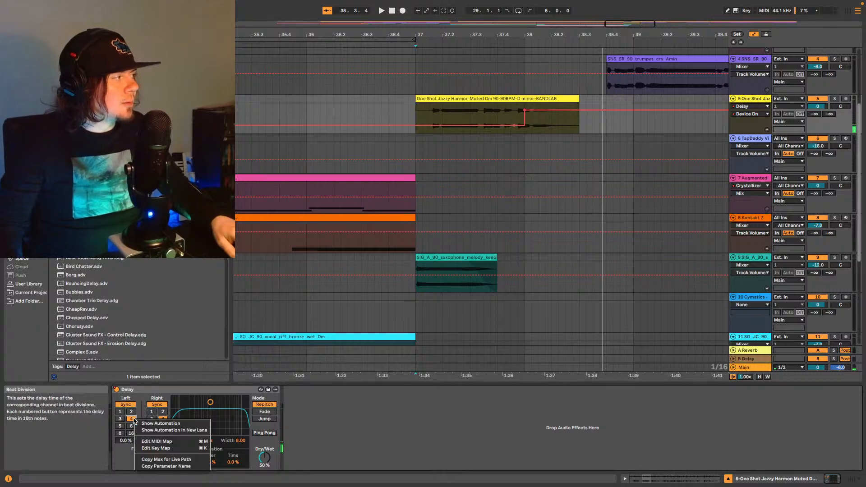
{"action": "left_click", "coordinate": [158, 420]}
{"action": "key", "text": "space"}
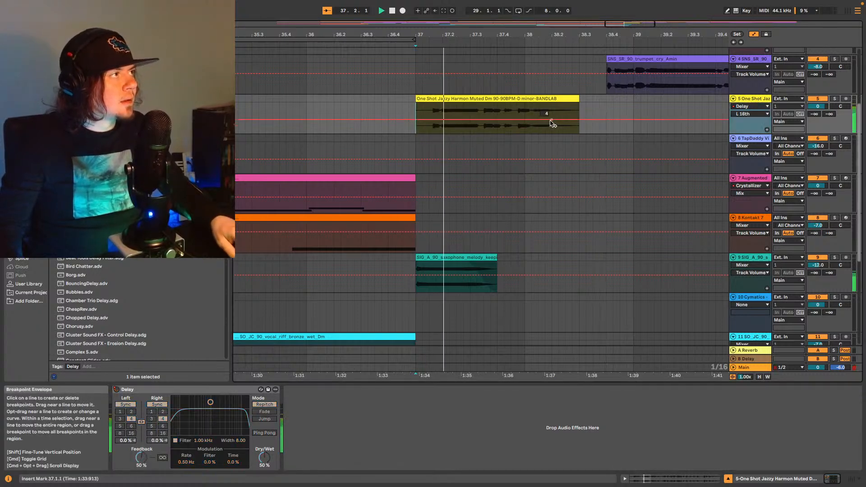
{"action": "left_click_drag", "start_coordinate": [561, 120], "coordinate": [560, 108]}
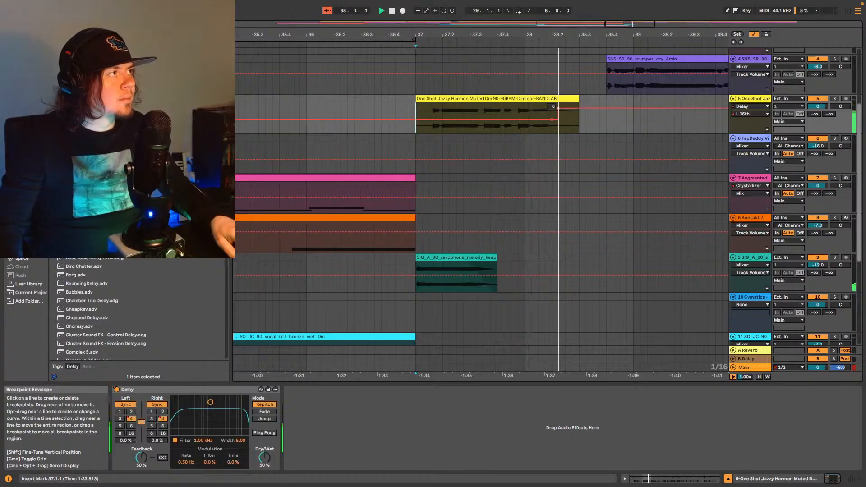
{"action": "key", "text": "space"}
{"action": "key", "text": "space"}
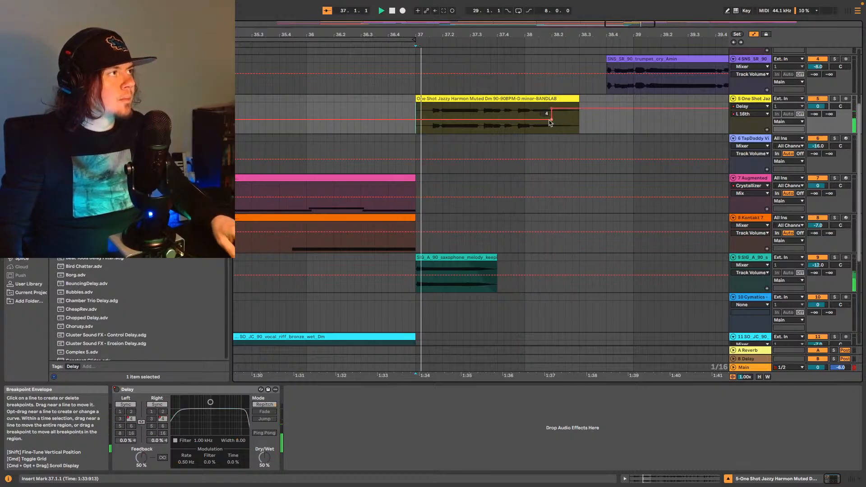
Try lowering the delay time automation to 2 after bar 38 and replay the phrase from bar 37.
{"action": "left_click_drag", "start_coordinate": [553, 110], "coordinate": [554, 128]}
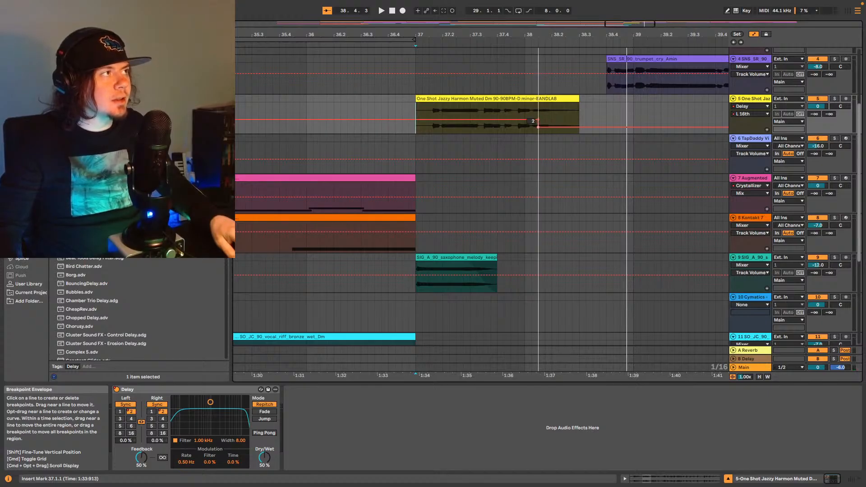
{"action": "key", "text": "space"}
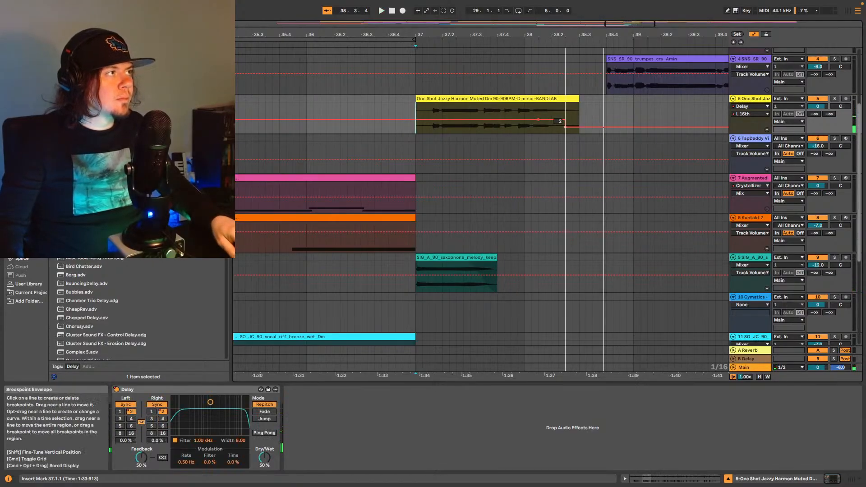
{"action": "key", "text": "space"}
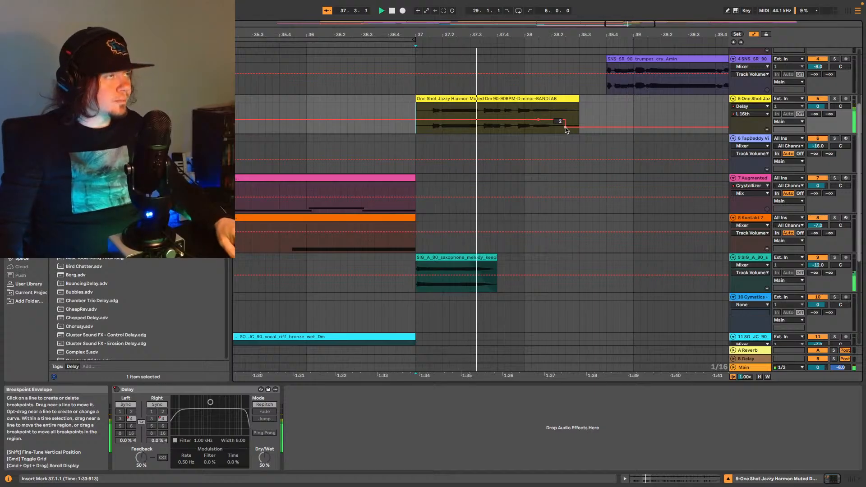
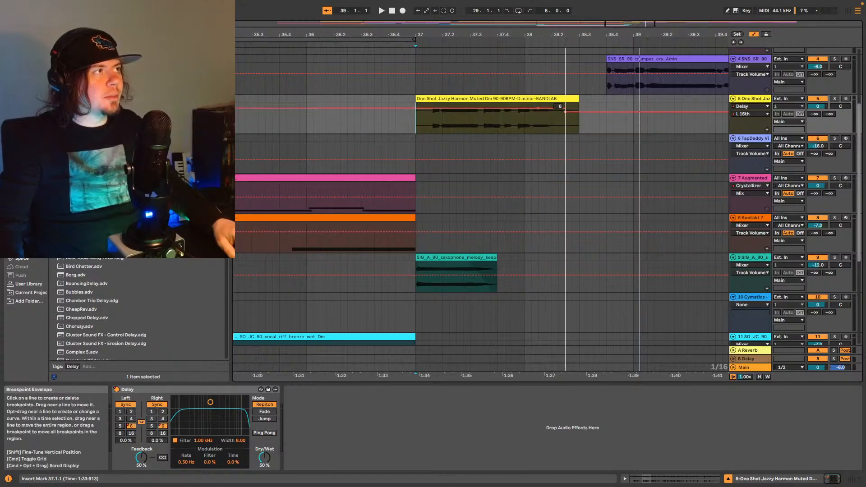
Try having the delay time automation drop from 8 to 5 and to 4 around 38.2 during playback.
{"action": "left_click_drag", "start_coordinate": [565, 119], "coordinate": [545, 116]}
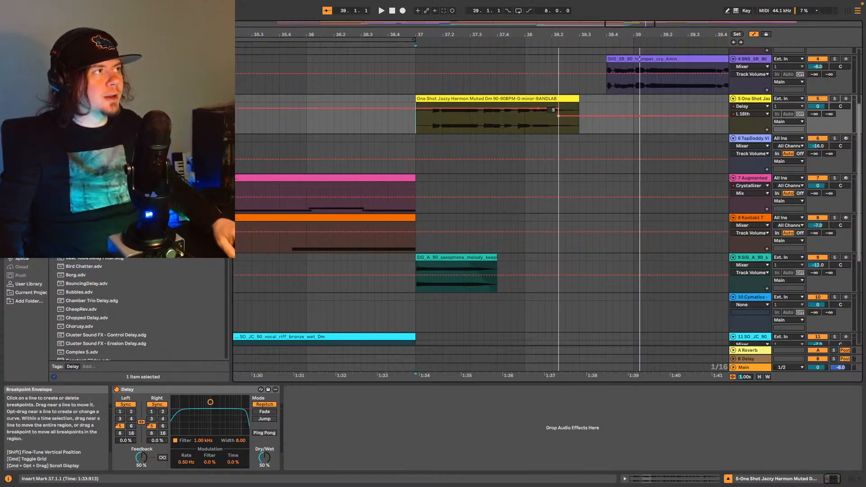
{"action": "key", "text": "space"}
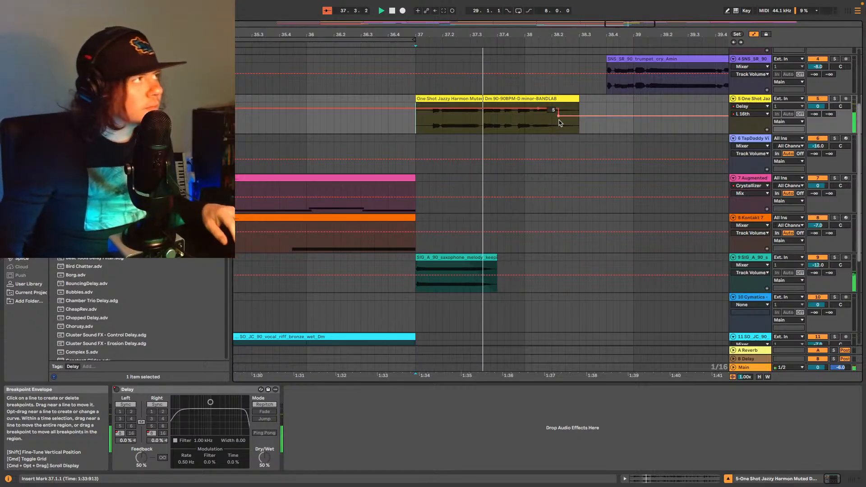
{"action": "left_click_drag", "start_coordinate": [560, 118], "coordinate": [560, 121]}
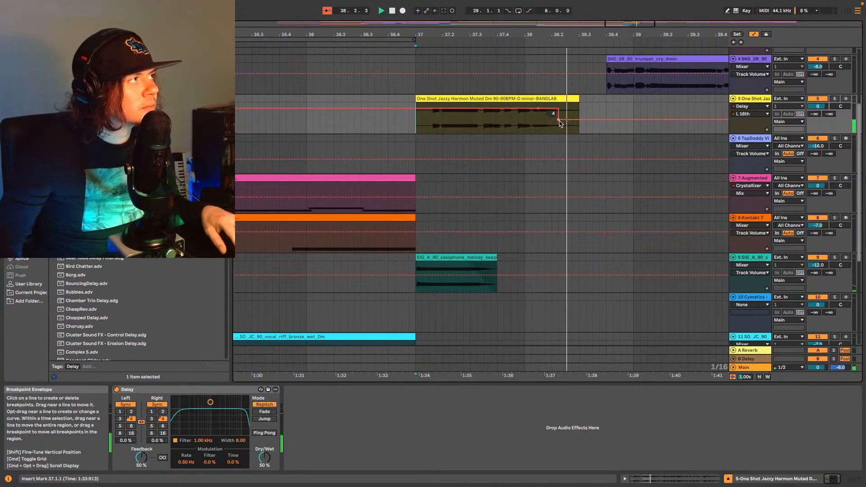
Play the phrase from bar 37 with the delay time automation and delete that automation.
{"action": "key", "text": "space"}
{"action": "key", "text": "space"}
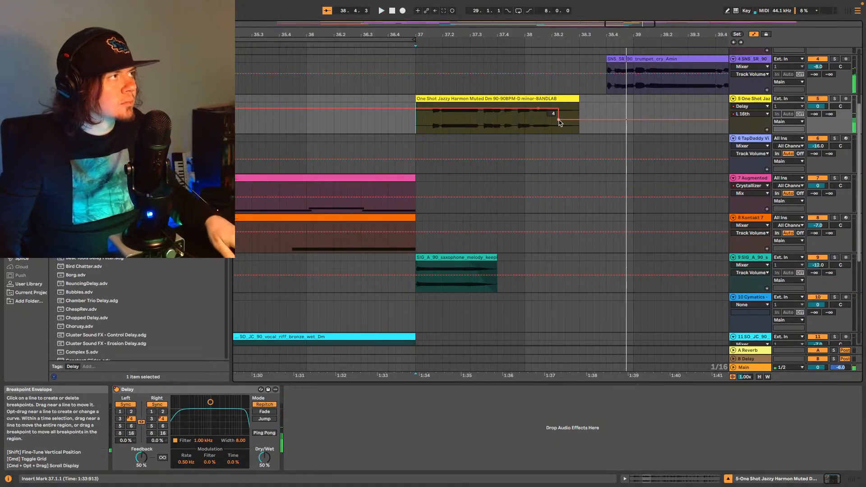
{"action": "key", "text": "space"}
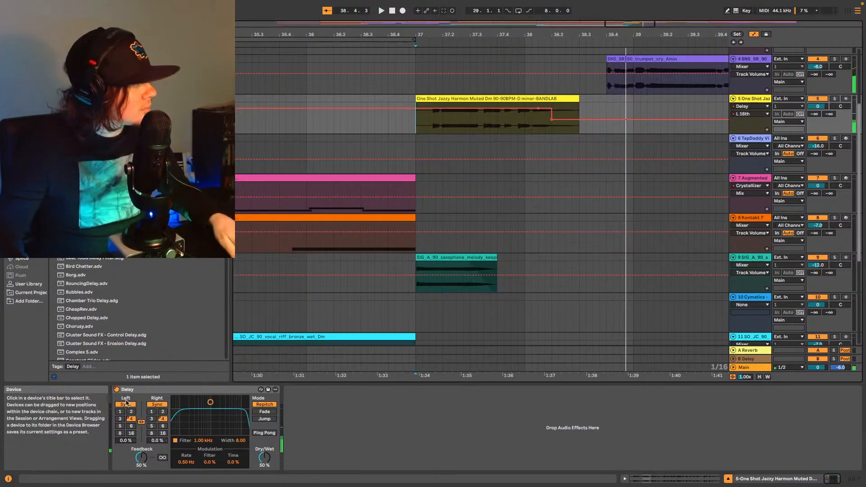
{"action": "right_click", "coordinate": [131, 419]}
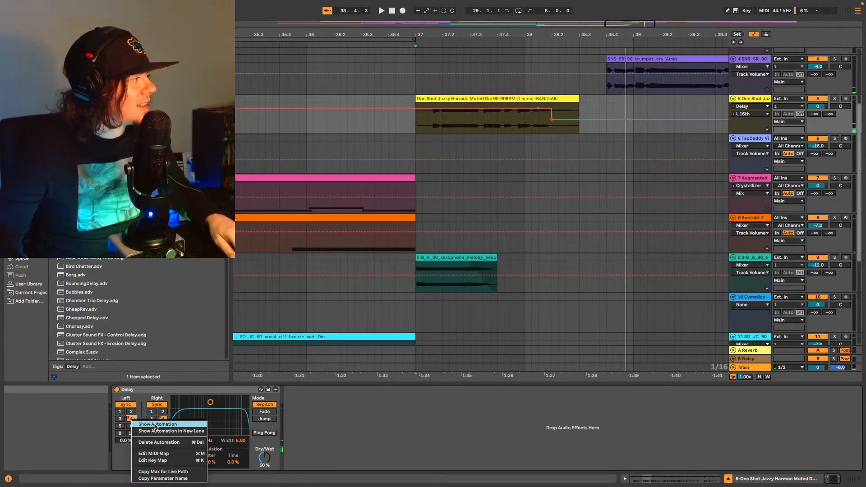
{"action": "left_click", "coordinate": [159, 442]}
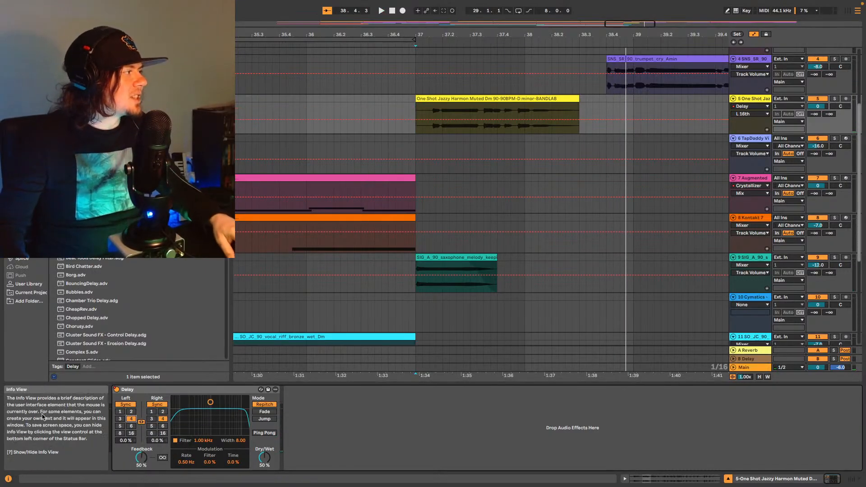
Set the Delay's feedback to 41% and its dry/wet to 32% while listening from bar 37.
{"action": "key", "text": "space"}
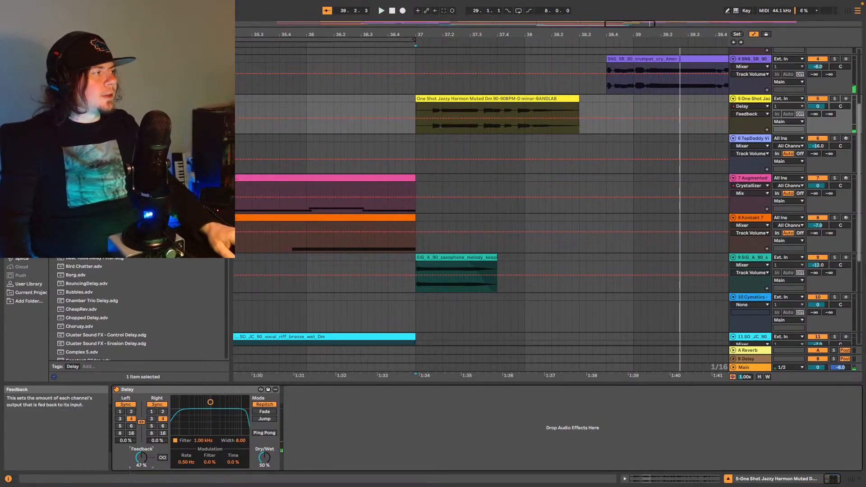
{"action": "left_click_drag", "start_coordinate": [264, 457], "coordinate": [265, 462]}
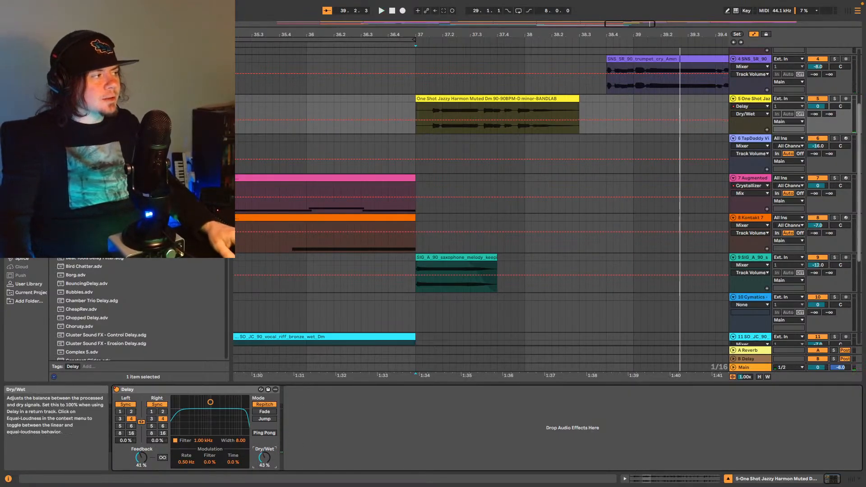
{"action": "key", "text": "space"}
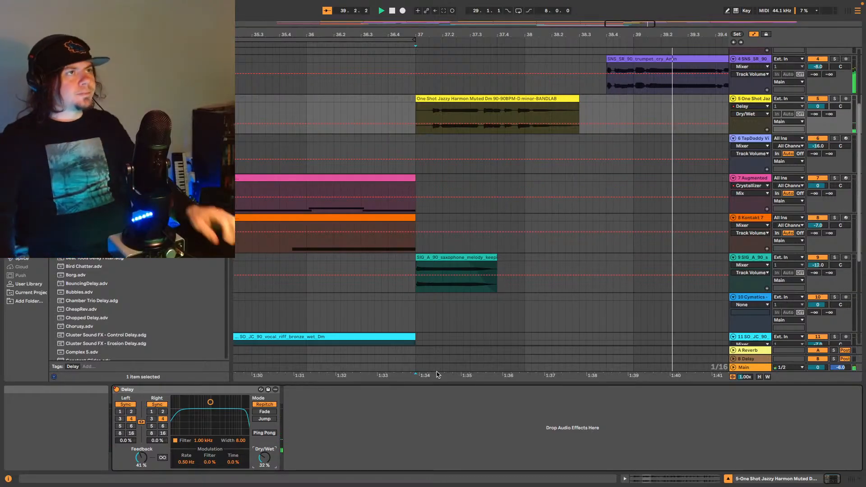
{"action": "key", "text": "space"}
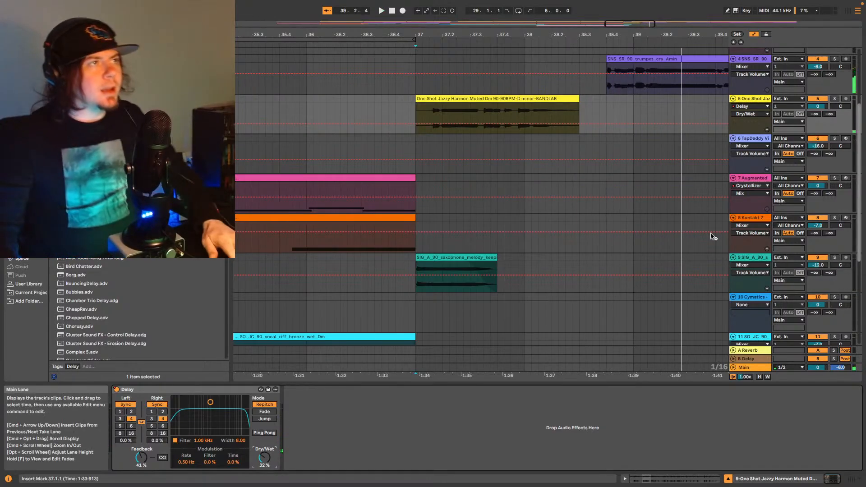
Set the muted trumpet track's volume to -8.0 dB while playing the phrase from bar 37.
{"action": "left_click", "coordinate": [818, 107]}
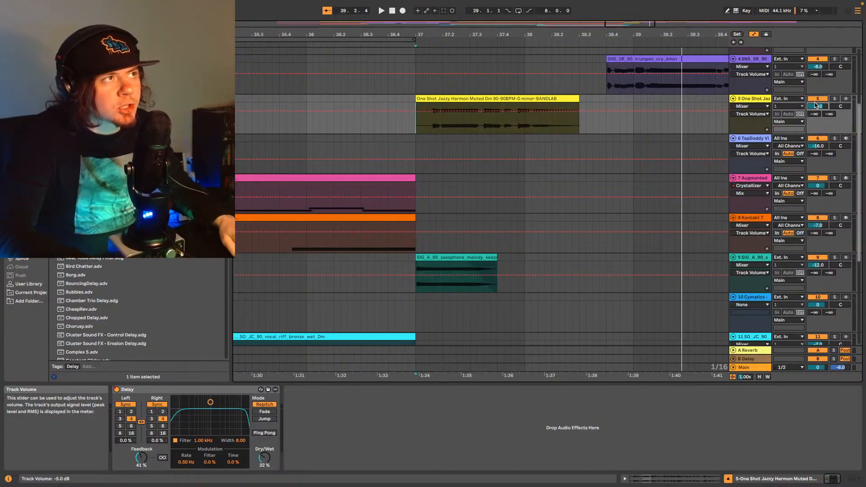
{"action": "key", "text": "space"}
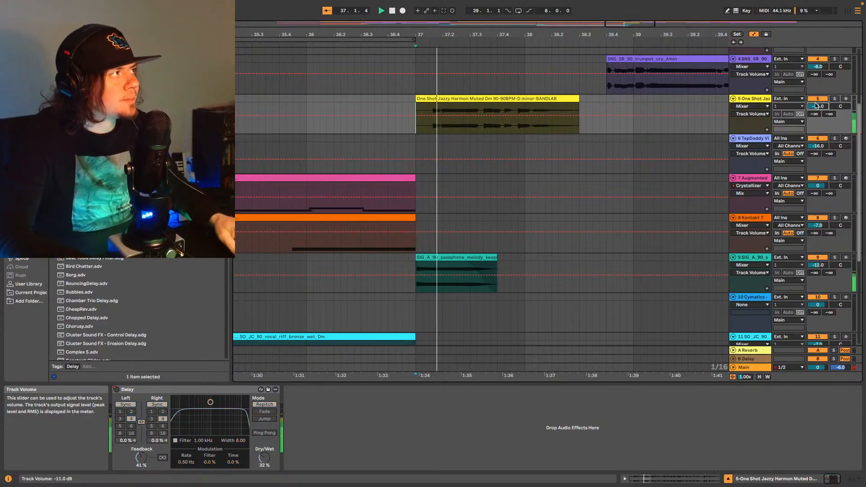
{"action": "key", "text": "Up"}
{"action": "key", "text": "Up"}
{"action": "key", "text": "Up"}
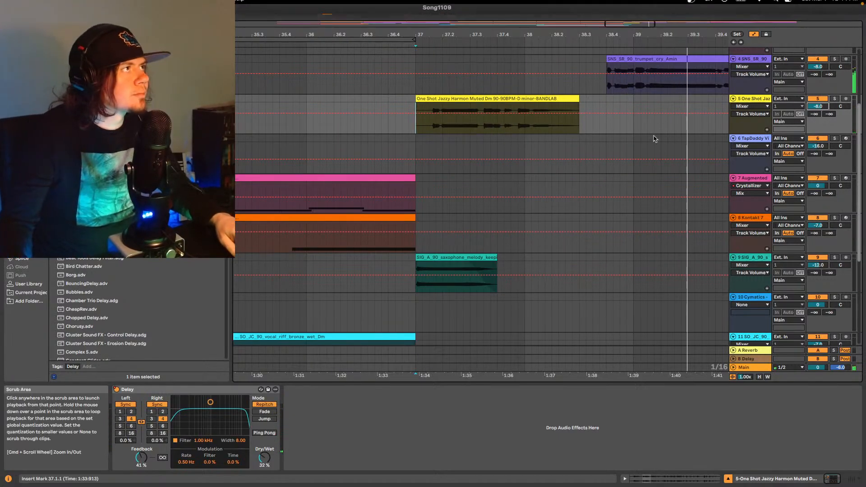
Listen to the arrangement from bar 37 with the surrounding sections and the other tracks in view.
{"action": "left_click_drag", "start_coordinate": [645, 24], "coordinate": [644, 9]}
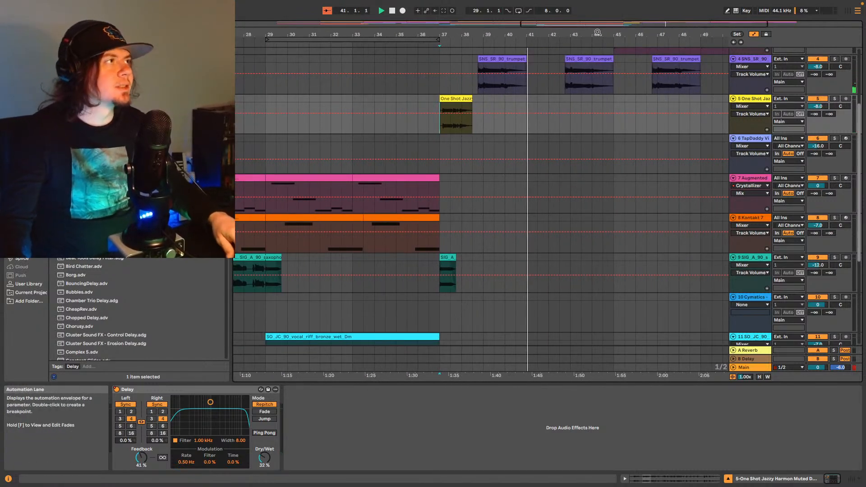
{"action": "left_click_drag", "start_coordinate": [645, 22], "coordinate": [645, 9]}
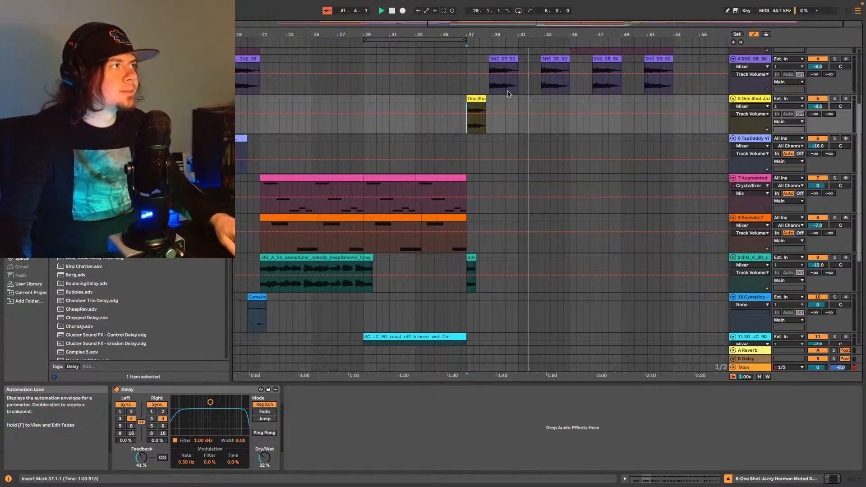
{"action": "scroll", "coordinate": [521, 117], "scroll_direction": "down", "scroll_amount": 2}
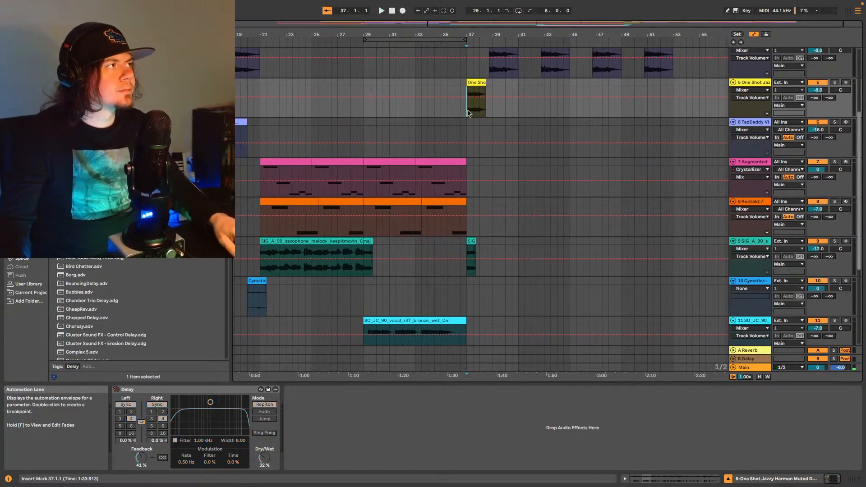
{"action": "key", "text": "space"}
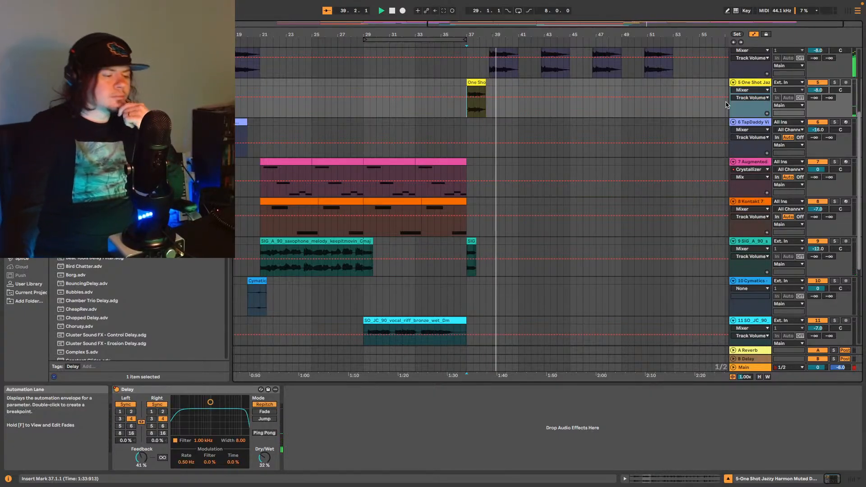
{"action": "scroll", "coordinate": [428, 113], "scroll_direction": "down", "scroll_amount": 1}
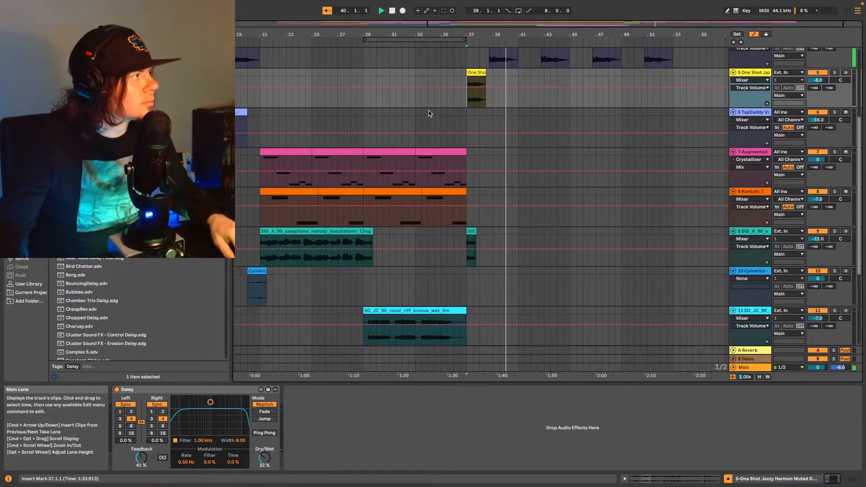
{"action": "scroll", "coordinate": [437, 120], "scroll_direction": "up", "scroll_amount": 2}
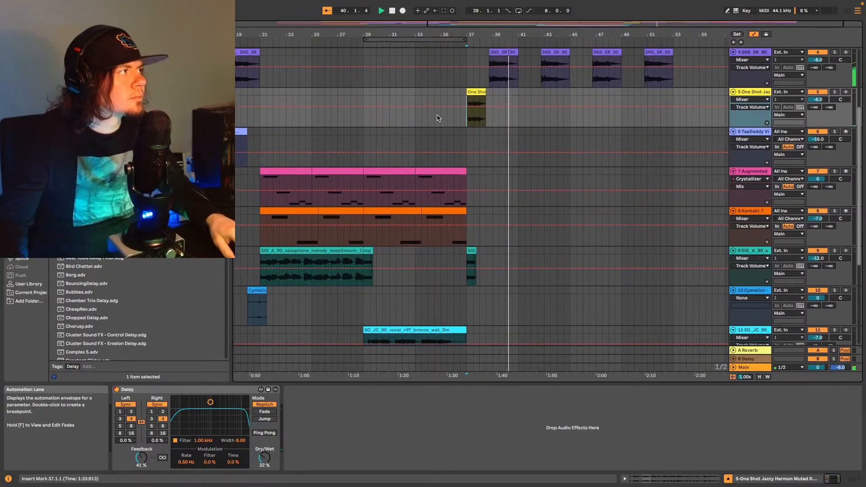
Play the saxophone melody from bar 21 and copy its section from 24.2.1 to 25.4.1.
{"action": "left_click", "coordinate": [262, 280]}
{"action": "key", "text": "space"}
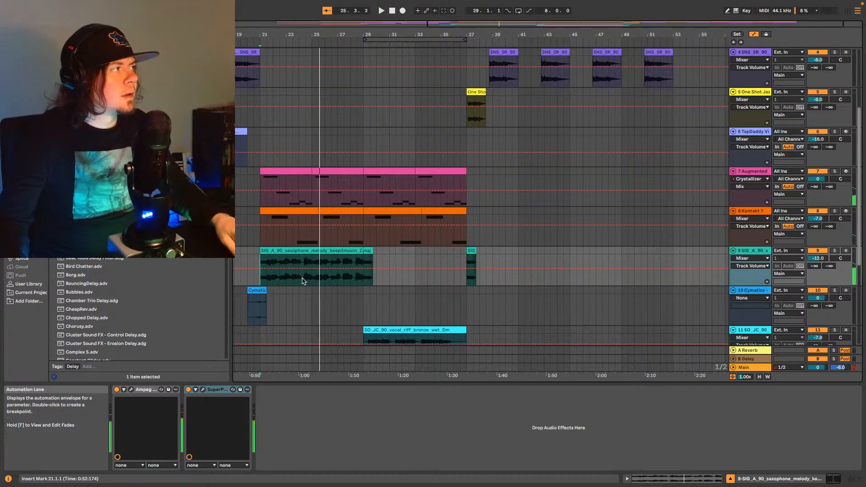
{"action": "left_click_drag", "start_coordinate": [255, 34], "coordinate": [443, 290]}
{"action": "left_click_drag", "start_coordinate": [358, 282], "coordinate": [379, 278]}
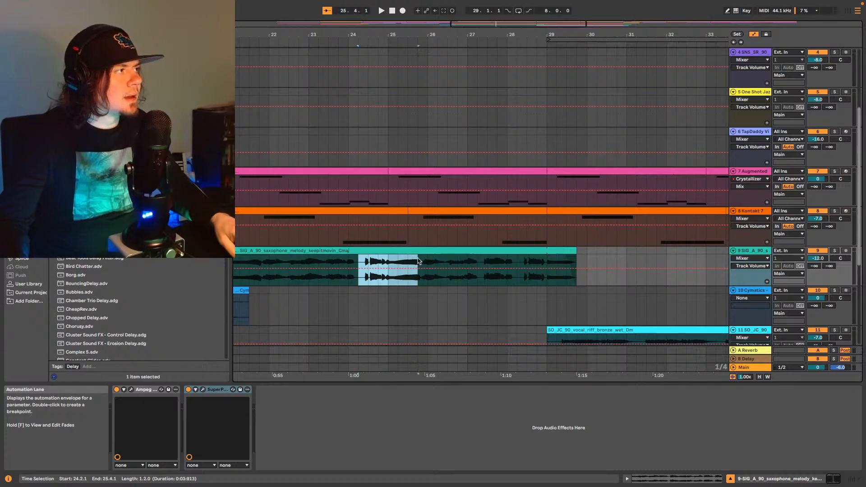
{"action": "left_click_drag", "start_coordinate": [417, 258], "coordinate": [418, 258]}
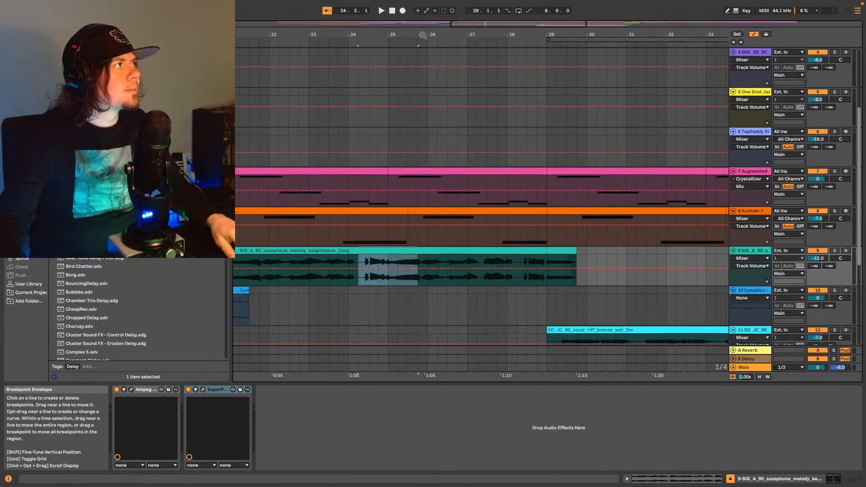
Paste the copied saxophone phrase at 40.3.1 on the saxophone track and play it.
{"action": "left_click_drag", "start_coordinate": [423, 36], "coordinate": [216, 4]}
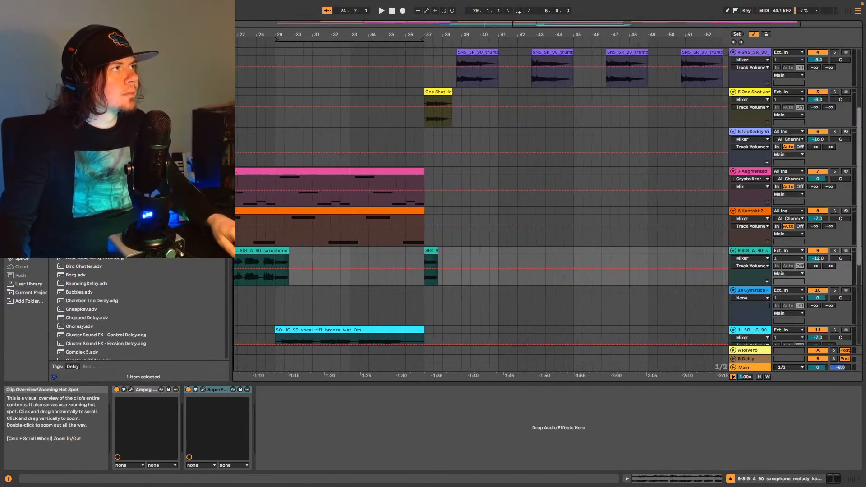
{"action": "left_click", "coordinate": [504, 259]}
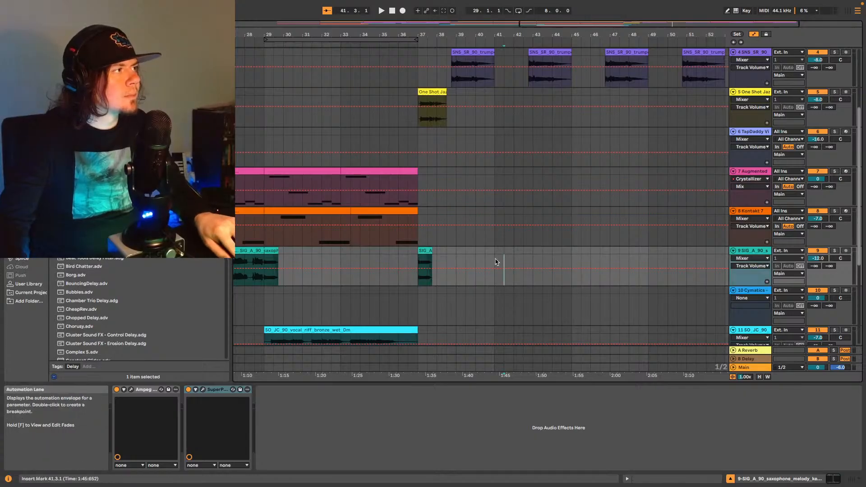
{"action": "left_click", "coordinate": [488, 261]}
{"action": "key", "text": "ctrl+v"}
{"action": "key", "text": "space"}
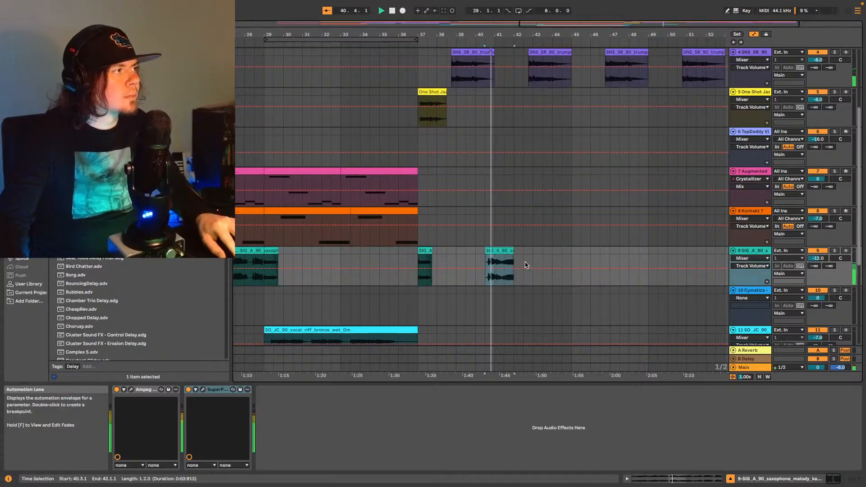
Try the pasted saxophone clip at 41.3.1, play from bar 37, and move the clip to start at 39.3.1.
{"action": "left_click_drag", "start_coordinate": [503, 251], "coordinate": [529, 257]}
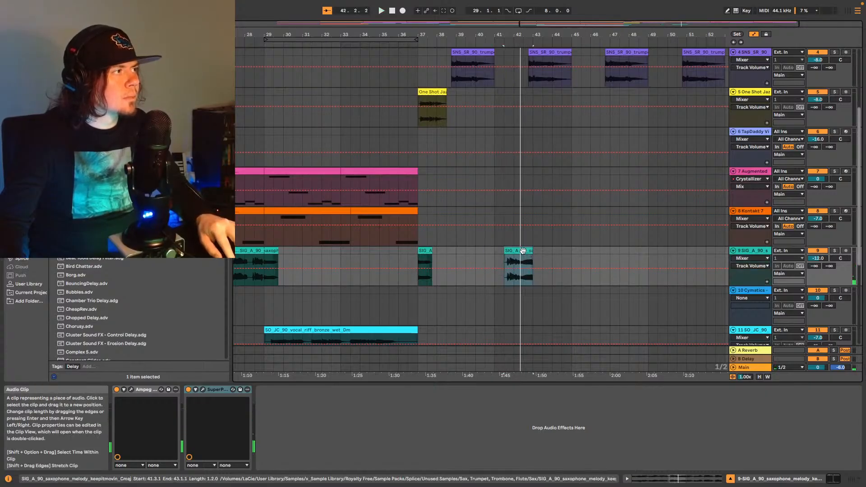
{"action": "left_click", "coordinate": [430, 260]}
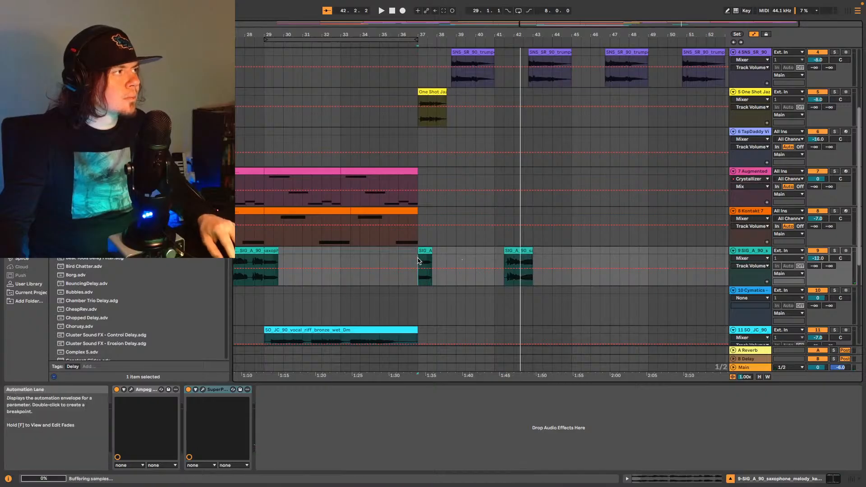
{"action": "key", "text": "space"}
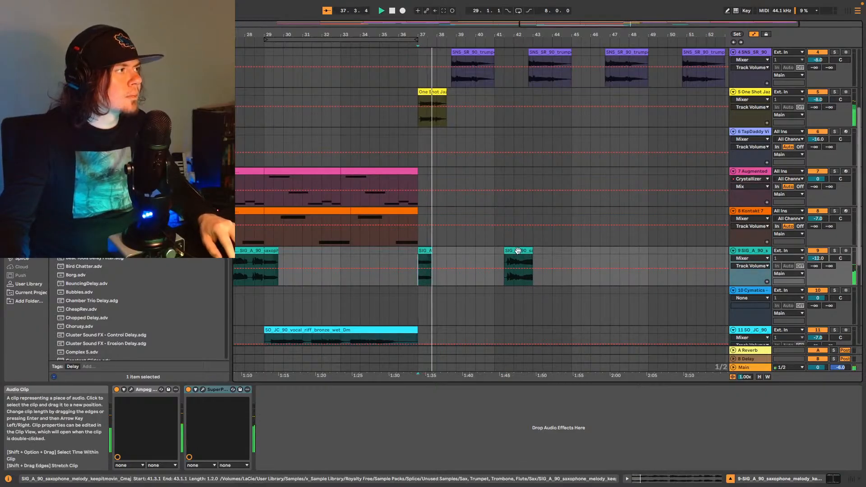
{"action": "left_click_drag", "start_coordinate": [517, 251], "coordinate": [479, 256]}
{"action": "key", "text": "space"}
{"action": "key", "text": "space"}
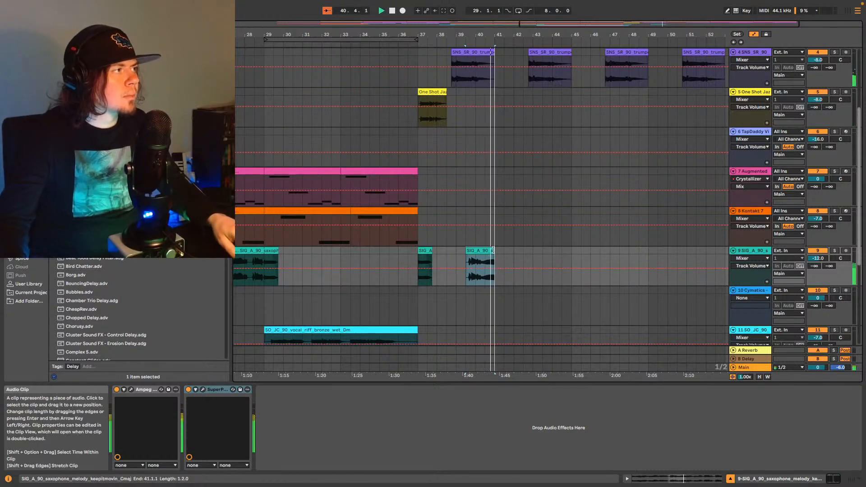
Extend the pasted saxophone clip during playback so that it ends at 42.3.1.
{"action": "left_click_drag", "start_coordinate": [494, 250], "coordinate": [513, 250]}
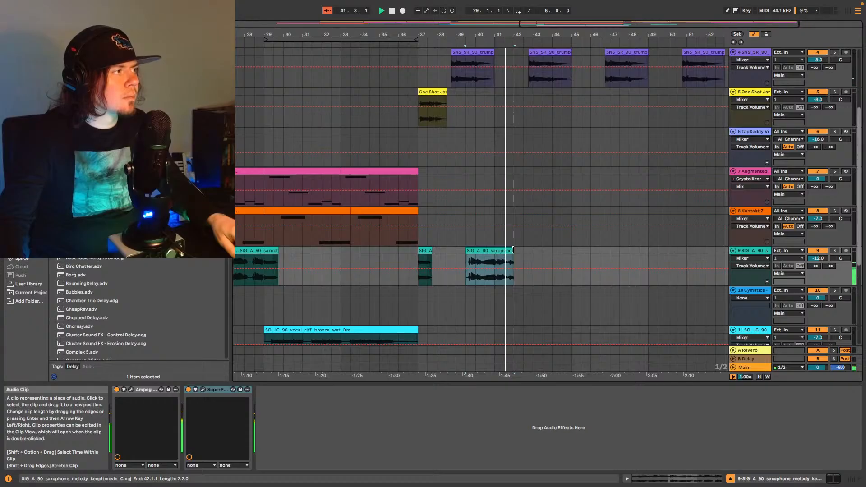
{"action": "left_click_drag", "start_coordinate": [513, 250], "coordinate": [533, 250]}
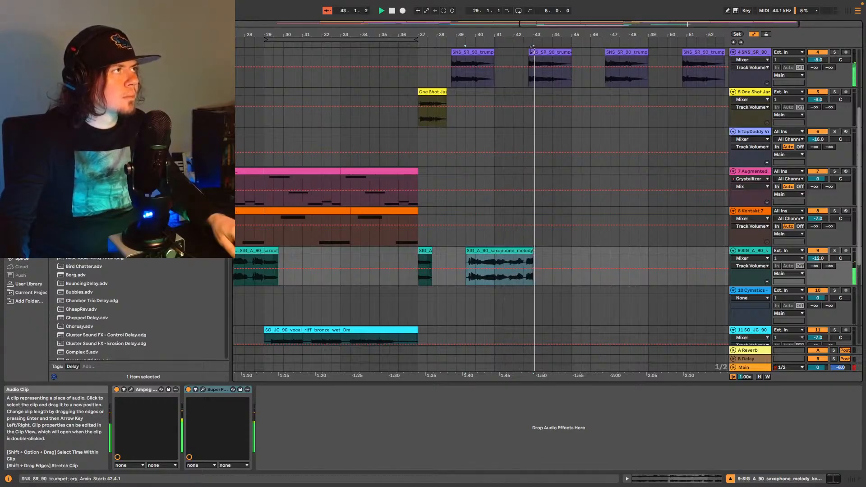
{"action": "key", "text": "space"}
{"action": "left_click_drag", "start_coordinate": [533, 35], "coordinate": [586, 59]}
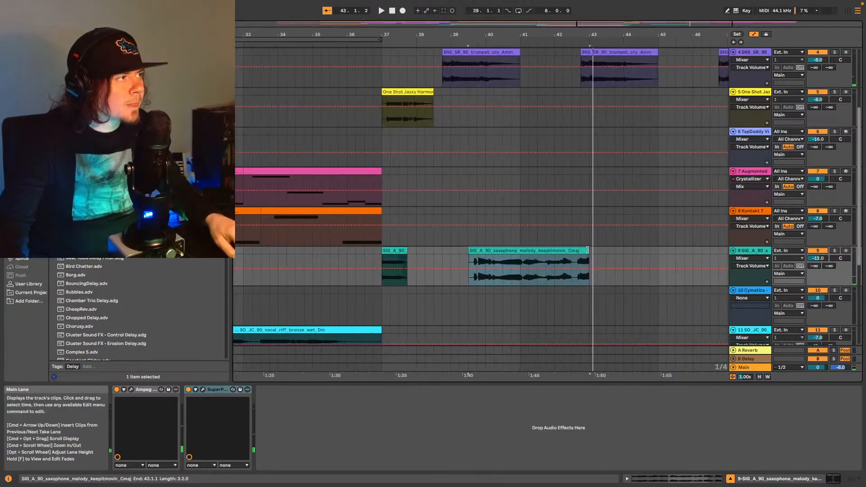
{"action": "left_click_drag", "start_coordinate": [589, 262], "coordinate": [571, 261]}
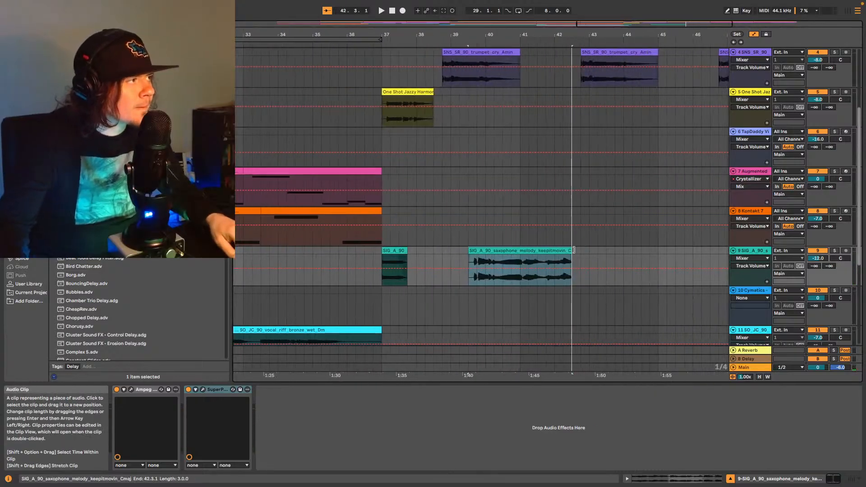
Play from bar 39 and shift the extended saxophone clip to start at 40.2.1.
{"action": "left_click", "coordinate": [451, 270]}
{"action": "key", "text": "space"}
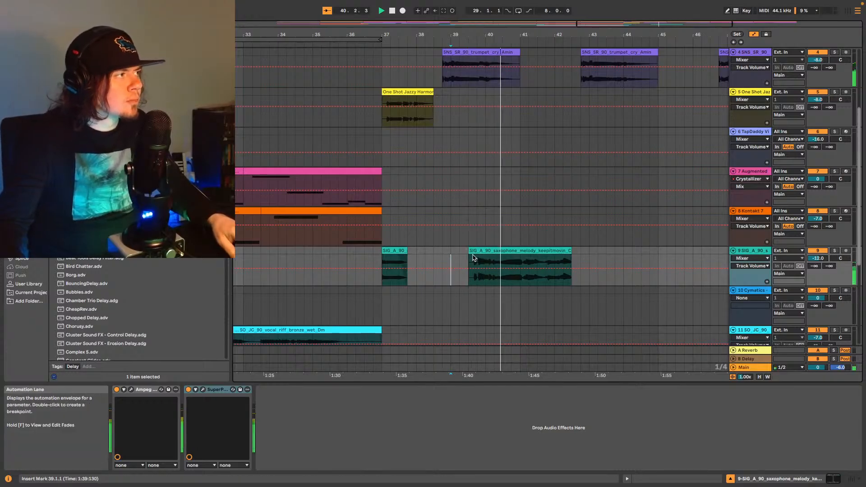
{"action": "left_click_drag", "start_coordinate": [496, 251], "coordinate": [505, 251]}
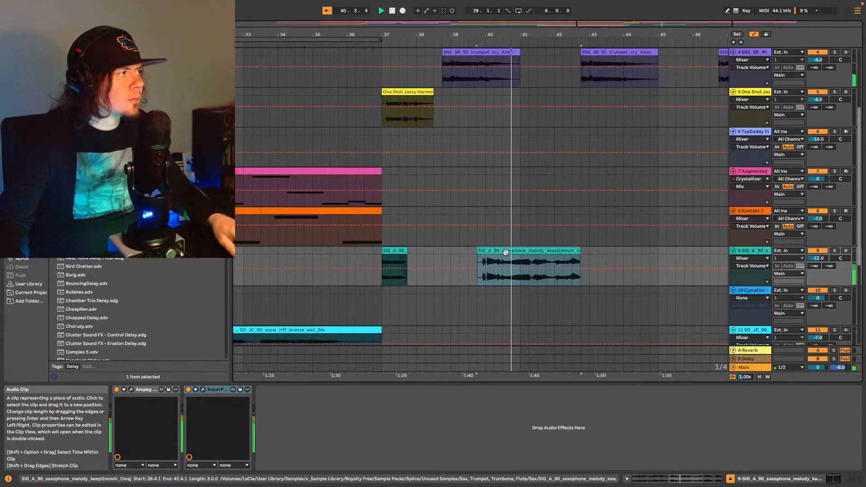
{"action": "left_click_drag", "start_coordinate": [510, 251], "coordinate": [545, 250]}
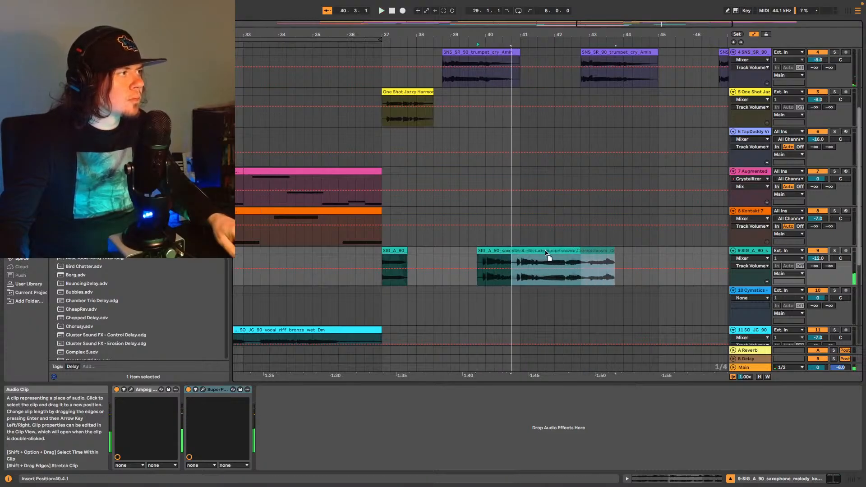
{"action": "key", "text": "space"}
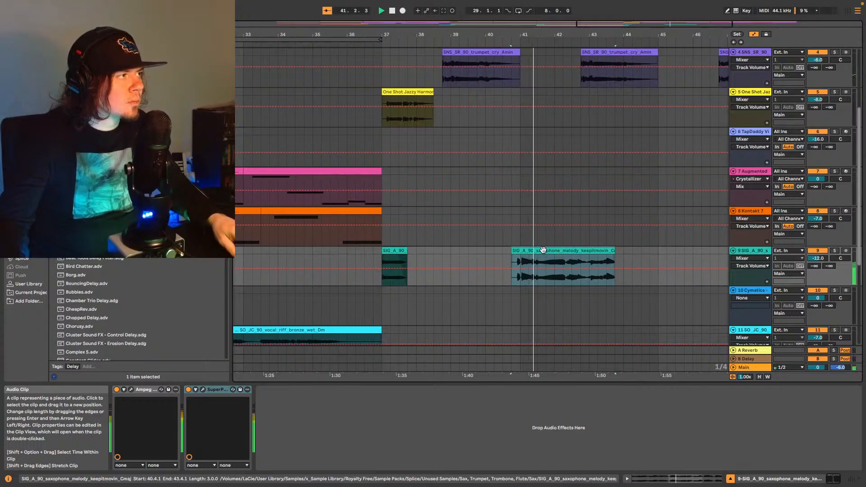
{"action": "left_click_drag", "start_coordinate": [543, 249], "coordinate": [528, 251]}
{"action": "key", "text": "space"}
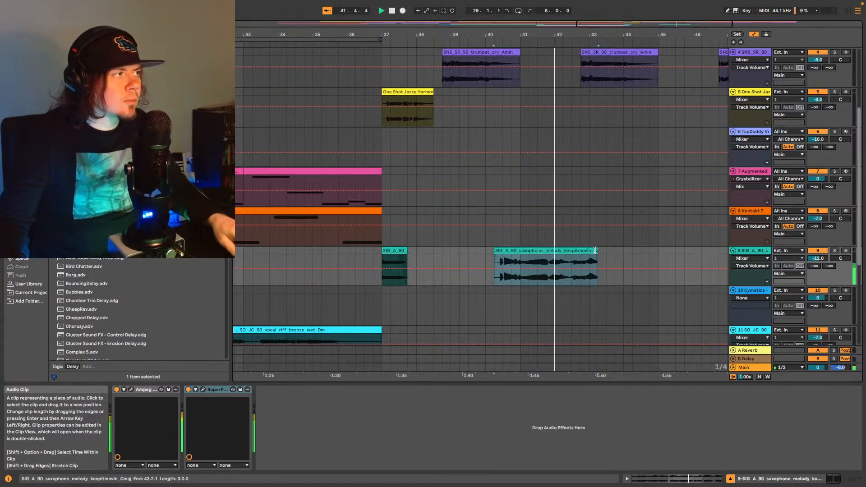
Trim the end of the shifted saxophone clip to 42.3.1 and play it from just before bar 39.
{"action": "left_click_drag", "start_coordinate": [595, 250], "coordinate": [579, 252]}
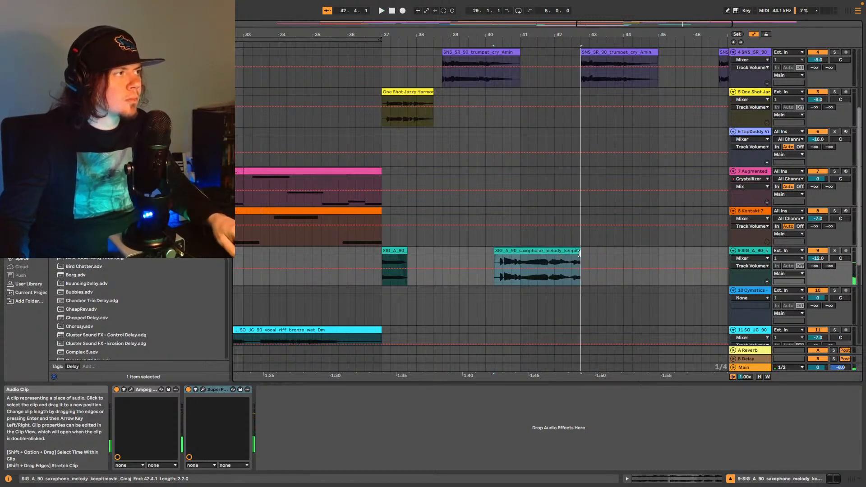
{"action": "left_click", "coordinate": [438, 43]}
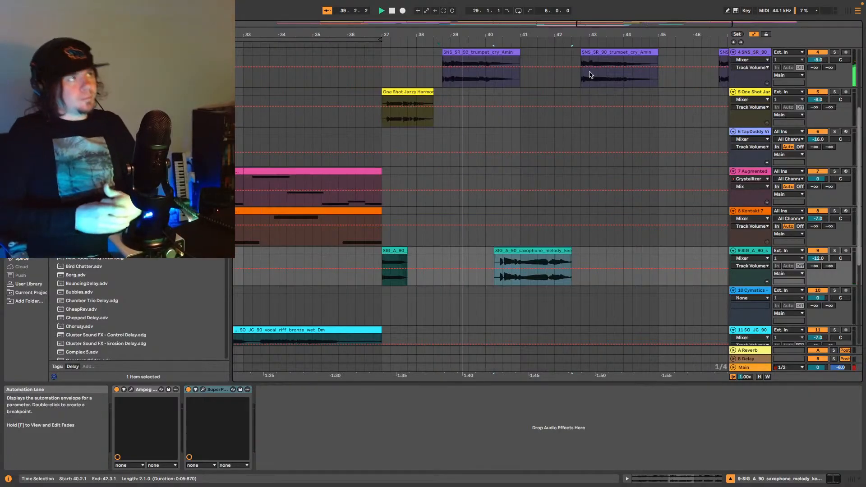
{"action": "key", "text": "space"}
{"action": "key", "text": "space"}
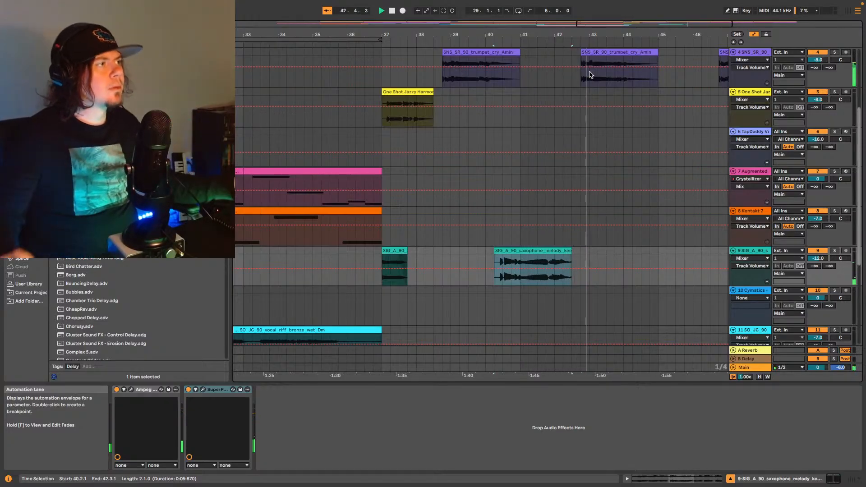
Fine-trim the saxophone clip's end to 42.2.4 and play its ending from 41.3.4.
{"action": "left_click_drag", "start_coordinate": [621, 28], "coordinate": [667, 78]}
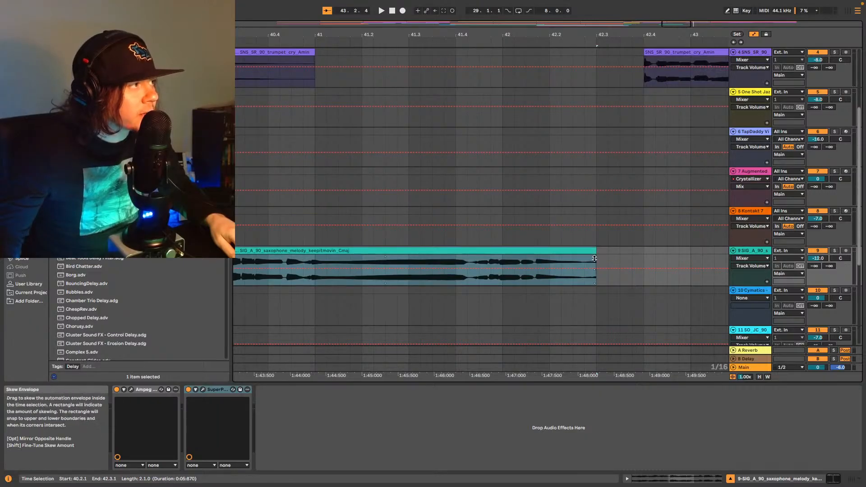
{"action": "left_click_drag", "start_coordinate": [595, 266], "coordinate": [584, 266]}
{"action": "left_click", "coordinate": [445, 279]}
{"action": "key", "text": "space"}
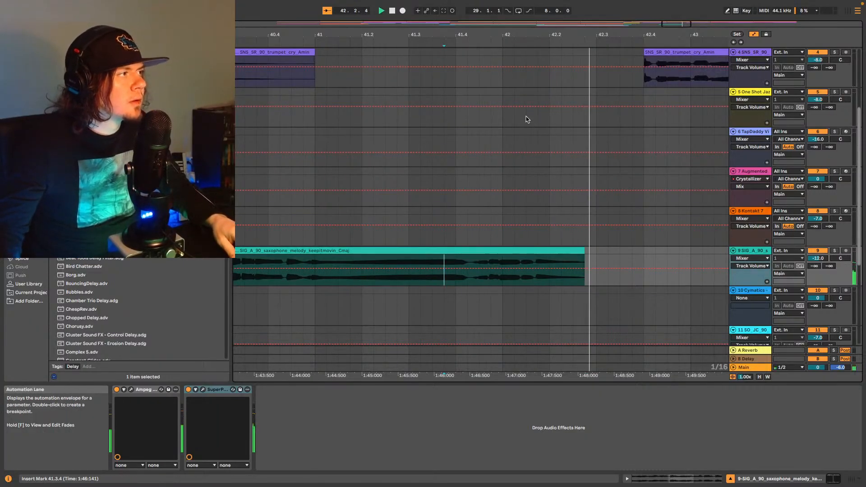
Listen from bar 37 with the whole arrangement in view to check the new saxophone phrase among the other tracks.
{"action": "key", "text": "minus"}
{"action": "key", "text": "minus"}
{"action": "key", "text": "minus"}
{"action": "key", "text": "minus"}
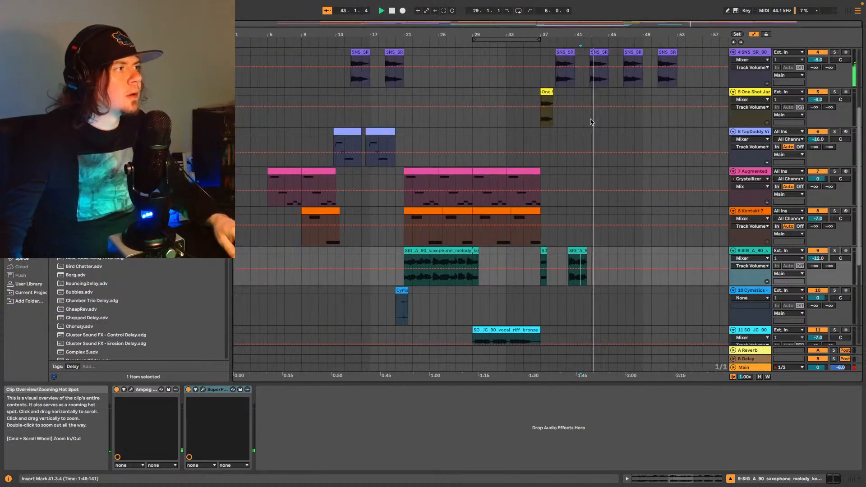
{"action": "left_click", "coordinate": [542, 259]}
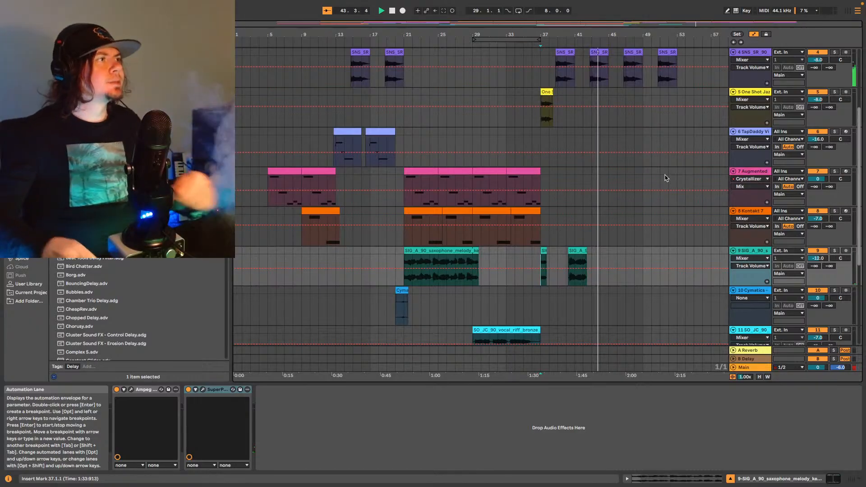
{"action": "scroll", "coordinate": [654, 176], "scroll_direction": "up", "scroll_amount": 5}
{"action": "scroll", "coordinate": [587, 246], "scroll_direction": "down", "scroll_amount": 6}
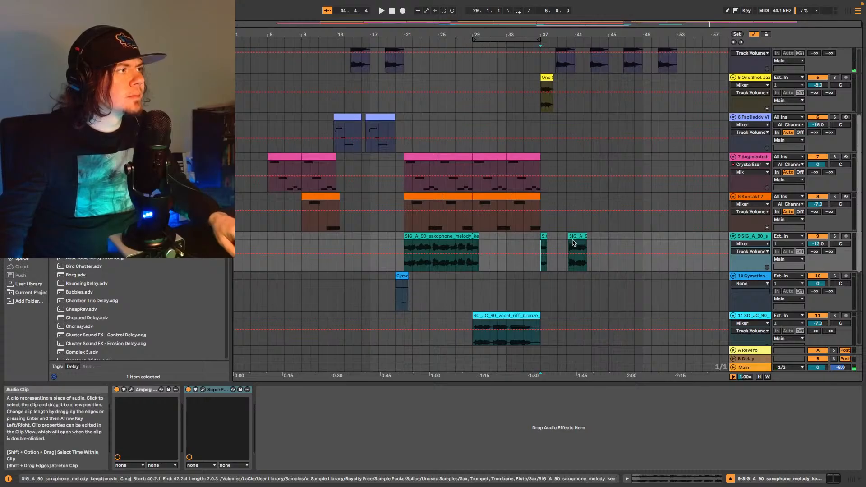
Copy the saxophone track's range from 40.1.1 to 43.1.1, paste it at 44.1.1, and play it.
{"action": "left_click_drag", "start_coordinate": [570, 244], "coordinate": [595, 240]}
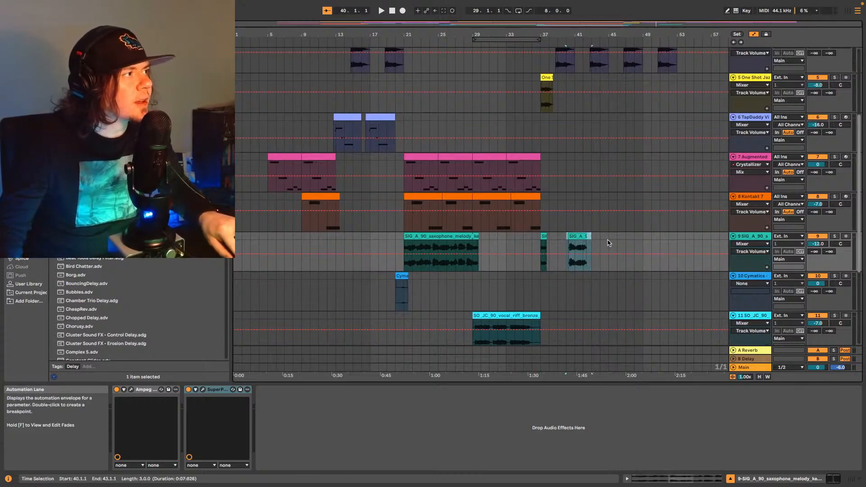
{"action": "key", "text": "ctrl+c"}
{"action": "left_click", "coordinate": [604, 244]}
{"action": "key", "text": "ctrl+v"}
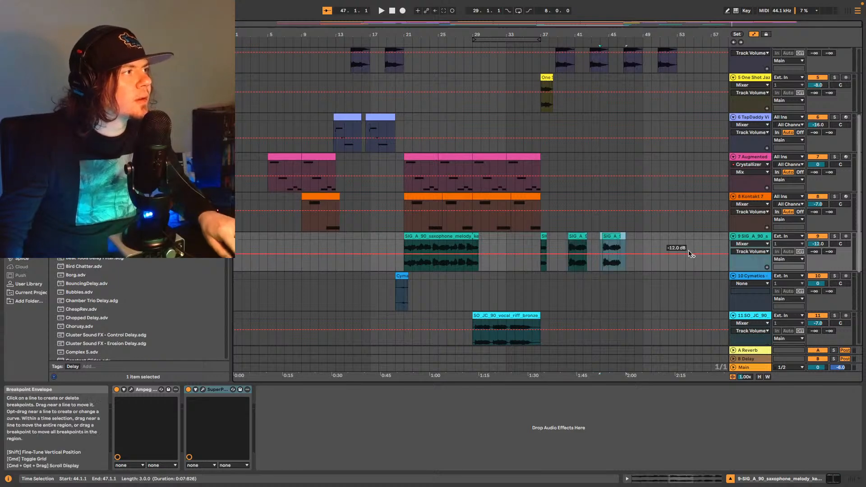
{"action": "key", "text": "space"}
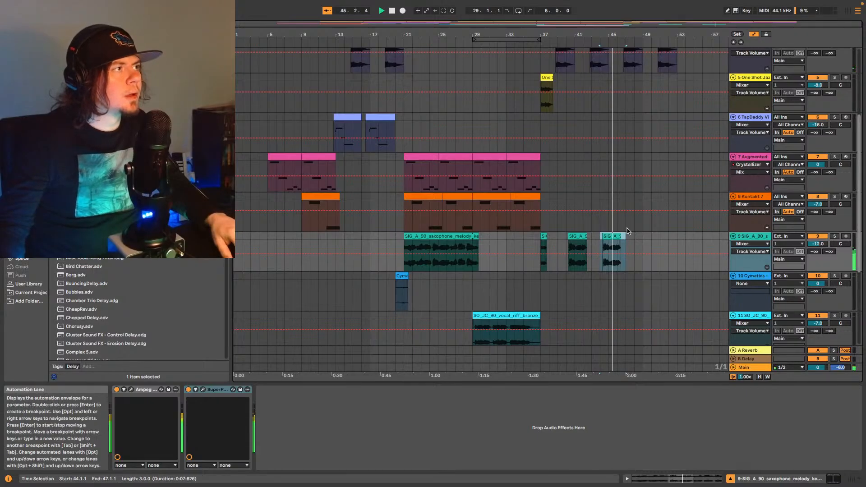
Stop playback and delete the saxophone clip copied to bar 44.
{"action": "left_click", "coordinate": [610, 236]}
{"action": "key", "text": "space"}
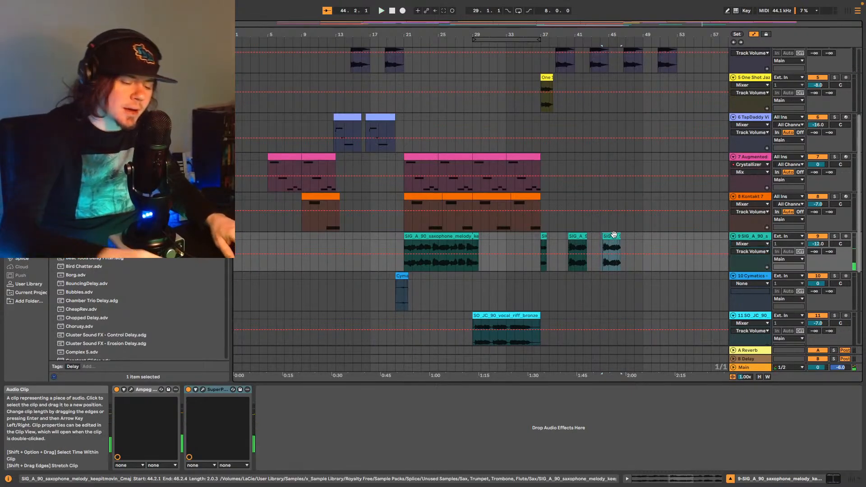
{"action": "key", "text": "Delete"}
Play the arrangement from bar 44 and look over all tracks in the section up to bar 53.
{"action": "left_click", "coordinate": [599, 242]}
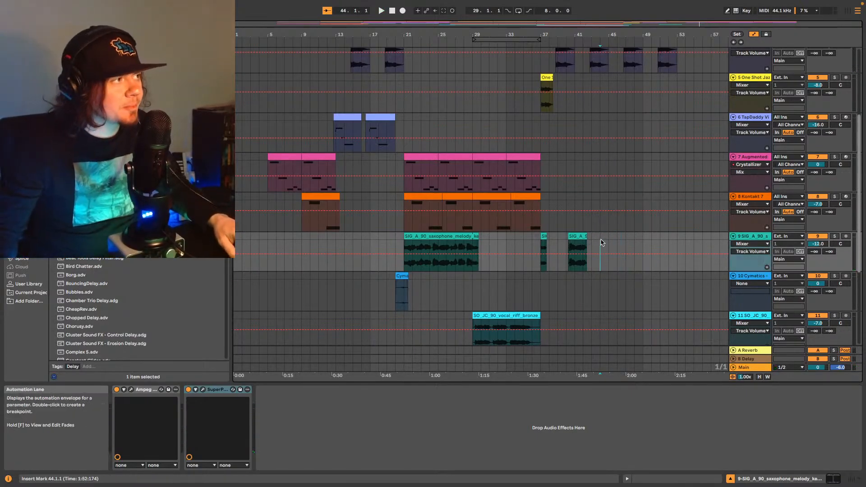
{"action": "key", "text": "space"}
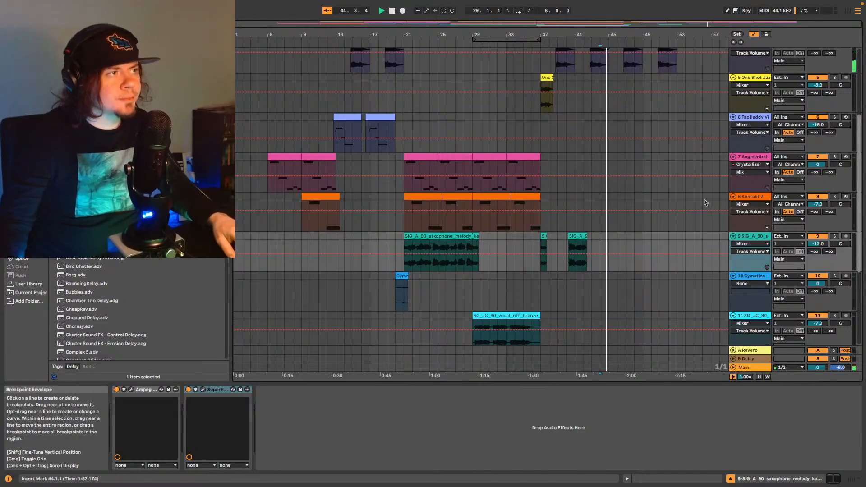
{"action": "scroll", "coordinate": [722, 192], "scroll_direction": "up", "scroll_amount": 5}
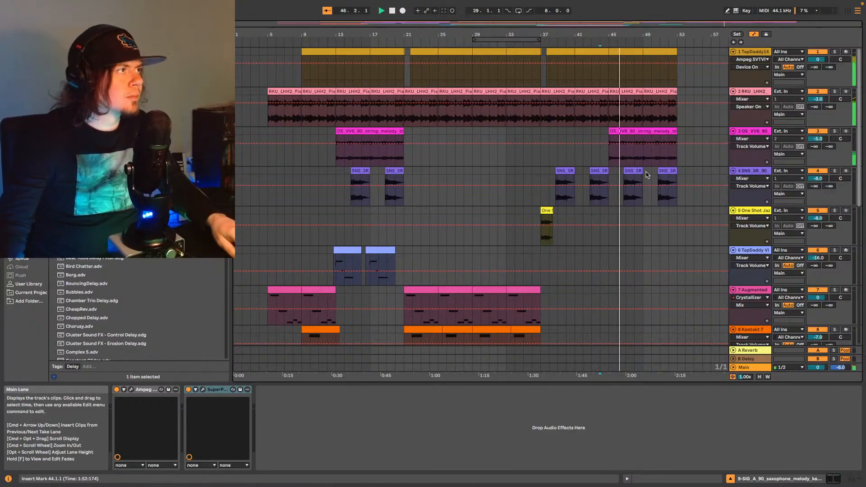
{"action": "scroll", "coordinate": [630, 172], "scroll_direction": "down", "scroll_amount": 5}
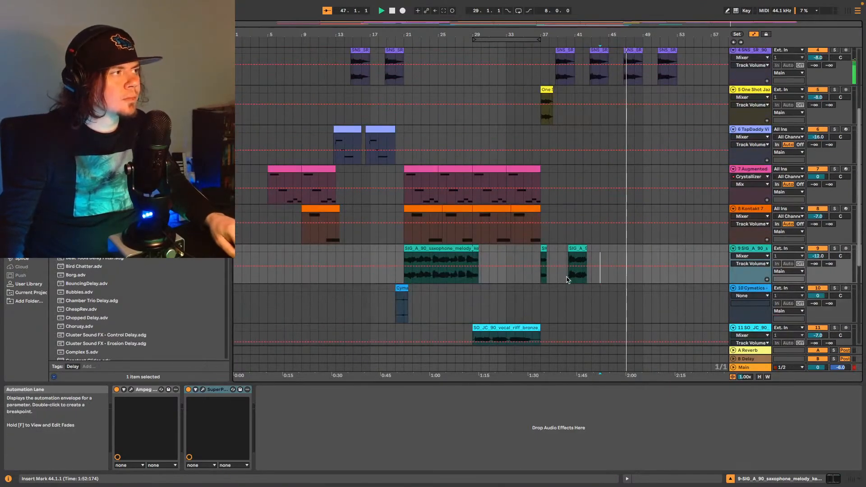
Paste the copied saxophone phrase at bar 48 on the saxophone track.
{"action": "left_click", "coordinate": [586, 266]}
{"action": "left_click", "coordinate": [631, 258]}
{"action": "key", "text": "super+v"}
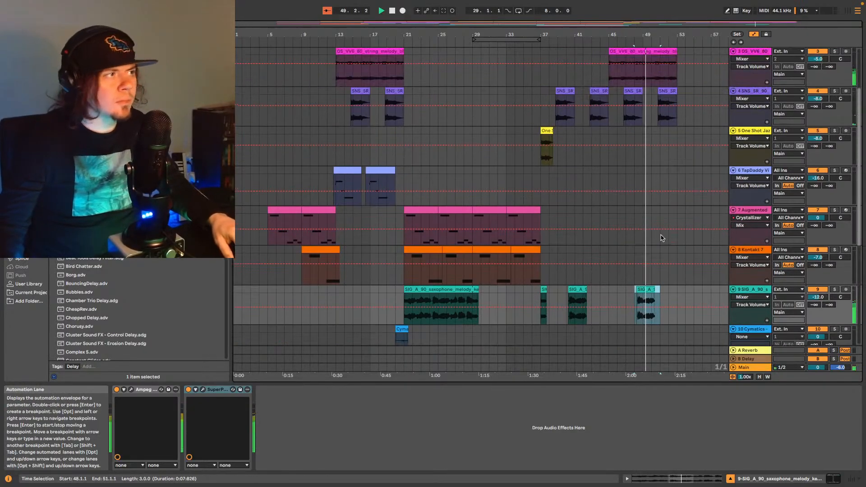
Play the arrangement from bar 13 and set the string melody track's volume to -2.0 dB.
{"action": "scroll", "coordinate": [657, 237], "scroll_direction": "up", "scroll_amount": 5}
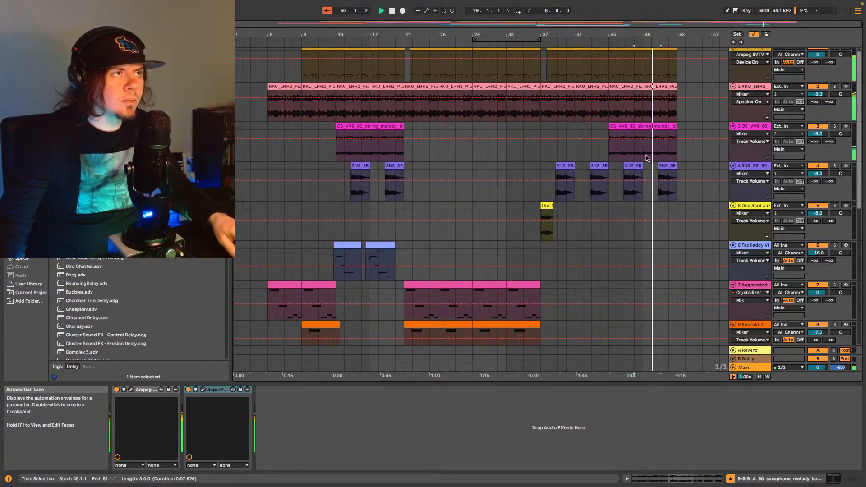
{"action": "left_click", "coordinate": [335, 156]}
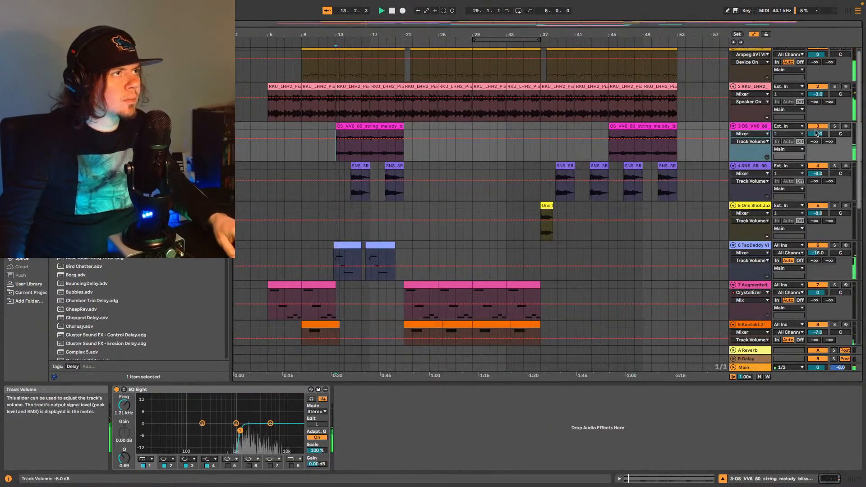
{"action": "scroll", "coordinate": [820, 139], "scroll_direction": "up", "scroll_amount": 3}
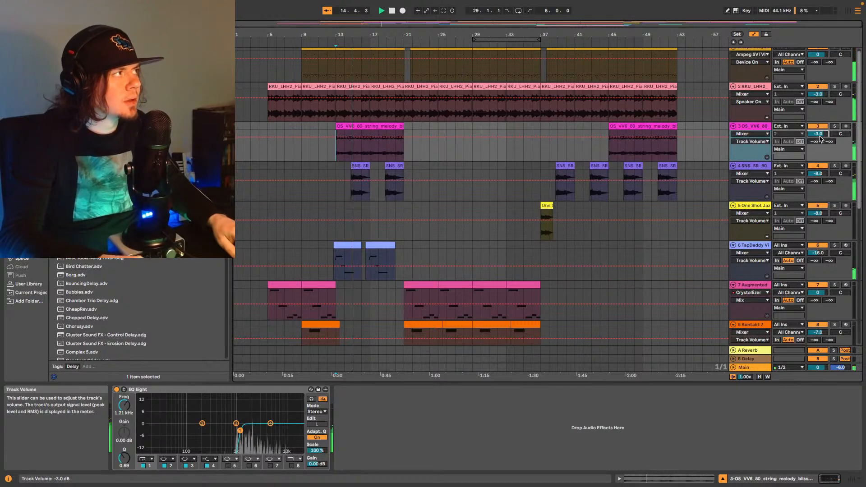
{"action": "scroll", "coordinate": [820, 138], "scroll_direction": "down", "scroll_amount": 1}
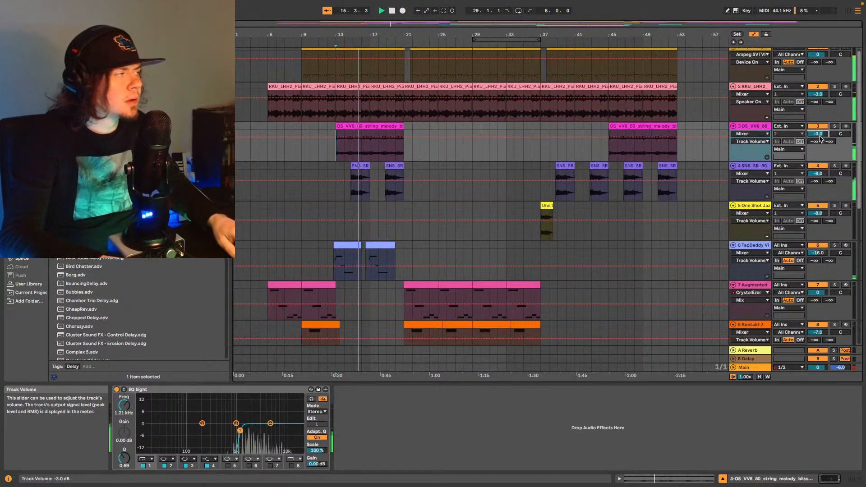
{"action": "scroll", "coordinate": [820, 139], "scroll_direction": "up", "scroll_amount": 1}
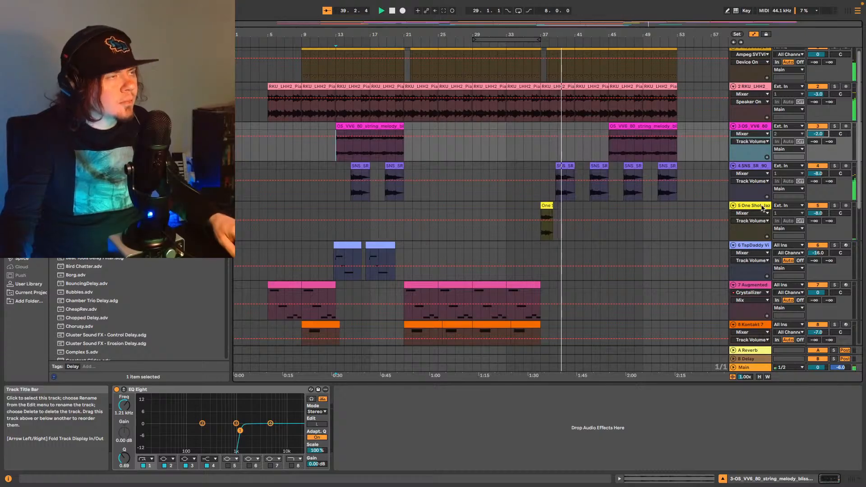
Copy the vibraphone track's range from 12.1.1 to 21.1.1, paste it at 44.1.1, and play it.
{"action": "scroll", "coordinate": [660, 213], "scroll_direction": "down", "scroll_amount": 3}
{"action": "scroll", "coordinate": [659, 214], "scroll_direction": "down", "scroll_amount": 2}
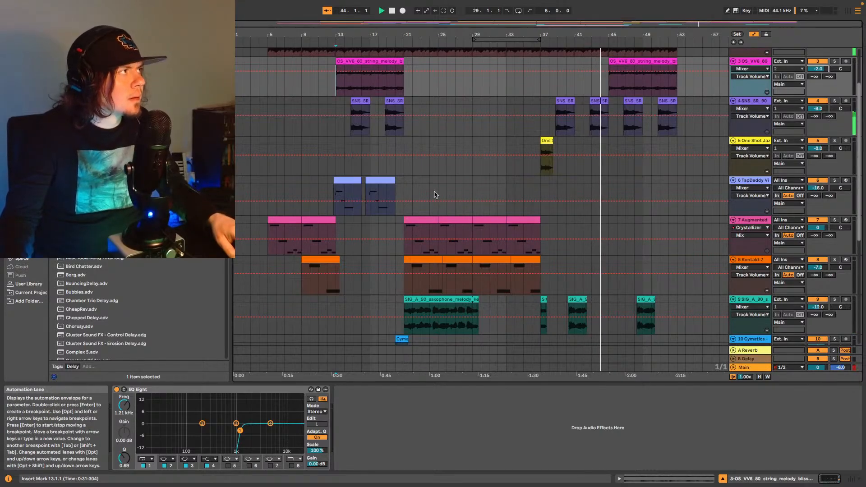
{"action": "left_click_drag", "start_coordinate": [328, 192], "coordinate": [405, 180]}
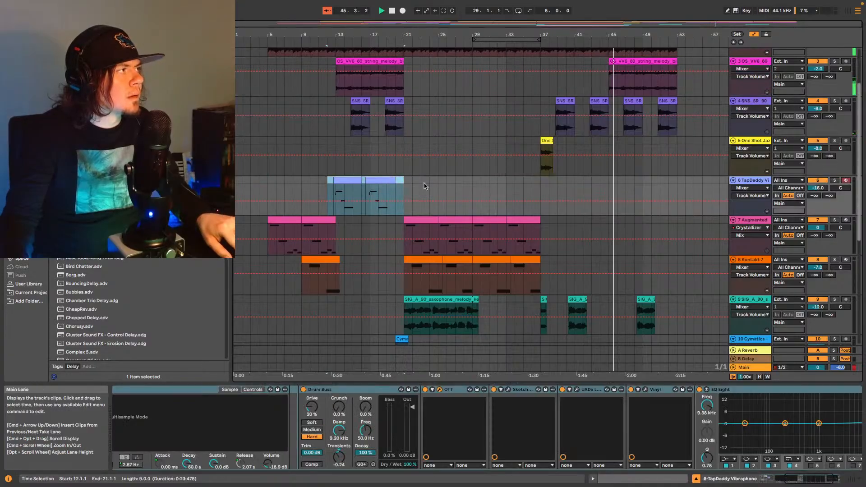
{"action": "key", "text": "space"}
{"action": "left_click", "coordinate": [601, 193]}
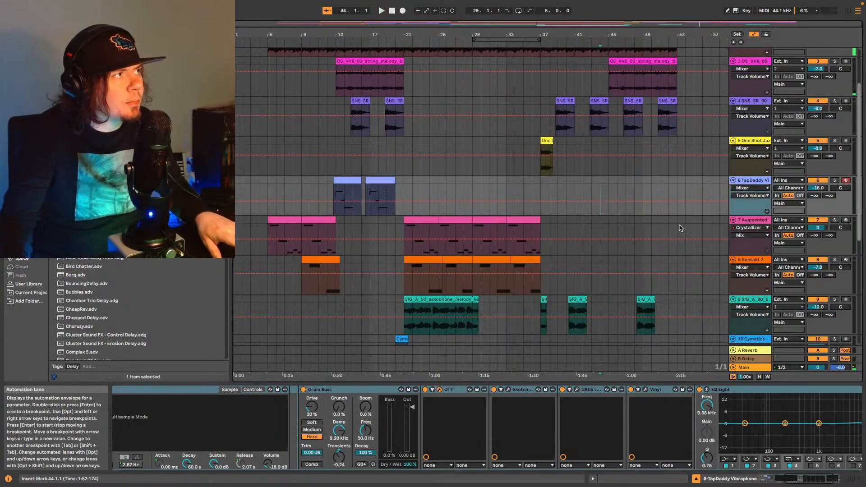
{"action": "key", "text": "super+v"}
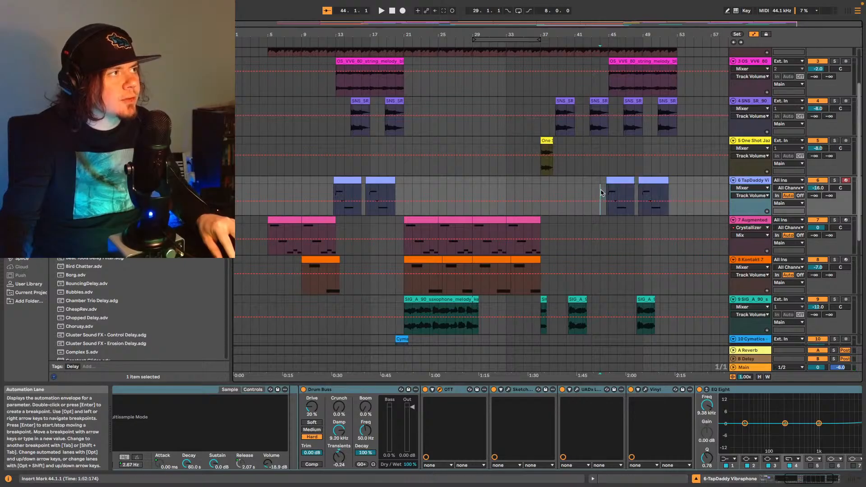
{"action": "key", "text": "space"}
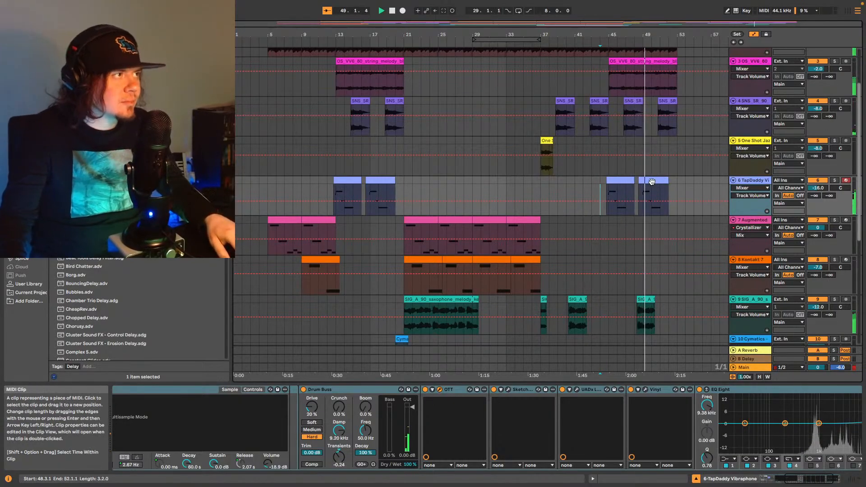
Stop playback and delete the second copied vibraphone clip, starting at 48.3.1.
{"action": "left_click", "coordinate": [652, 181]}
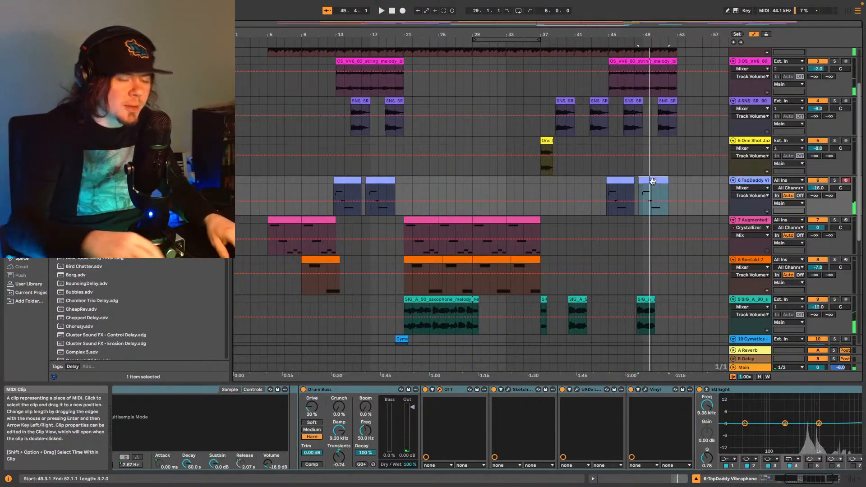
{"action": "key", "text": "Delete"}
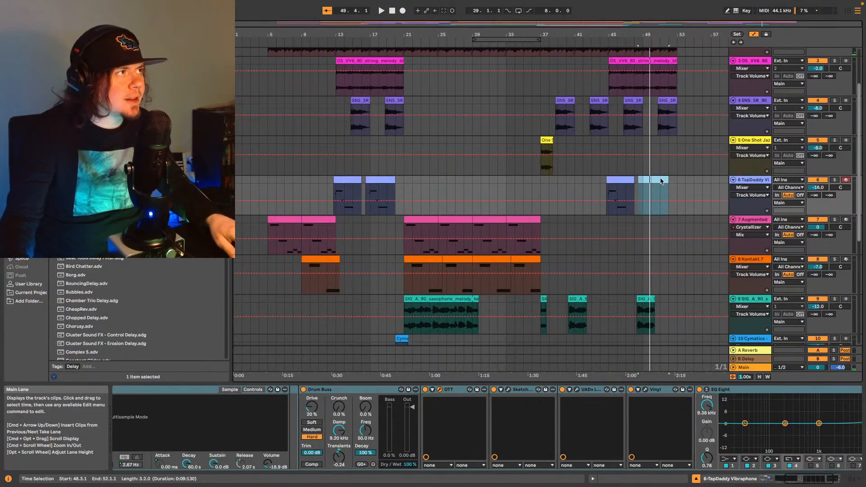
{"action": "scroll", "coordinate": [661, 181], "scroll_direction": "up", "scroll_amount": 1}
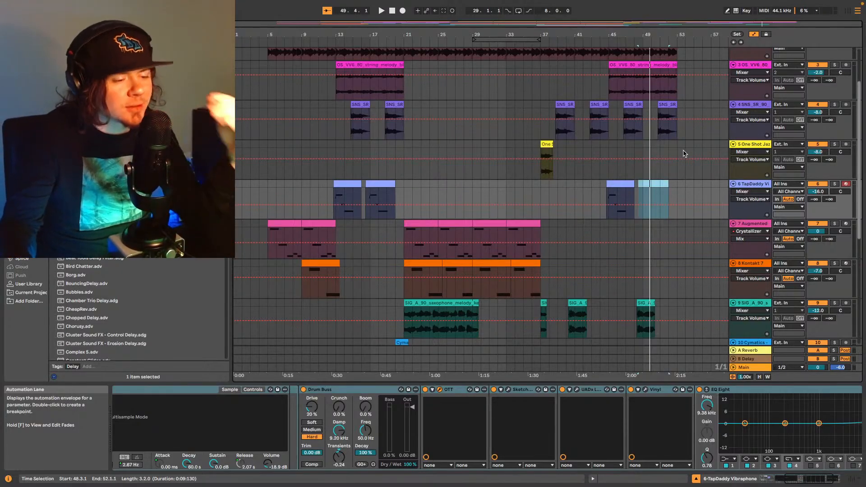
{"action": "left_click", "coordinate": [661, 190]}
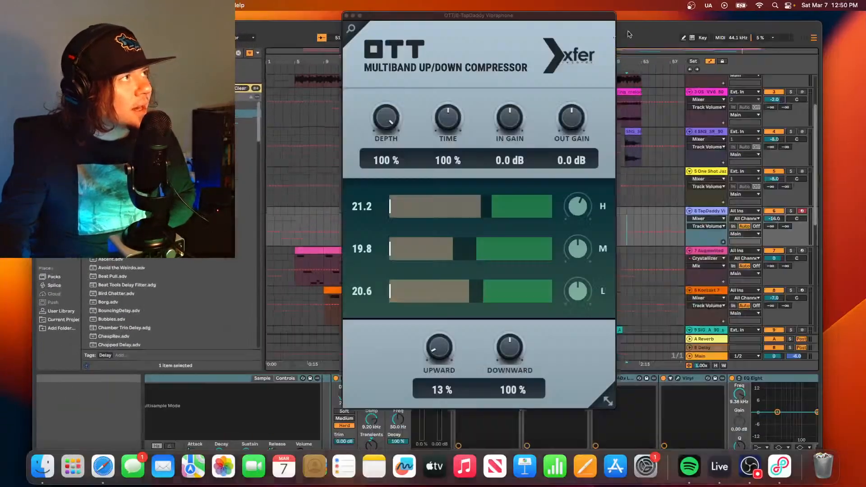
View the Return To Earth album page on Bandcamp, return to the Live set and close the OTT window.
{"action": "left_click_drag", "start_coordinate": [694, 20], "coordinate": [685, 58]}
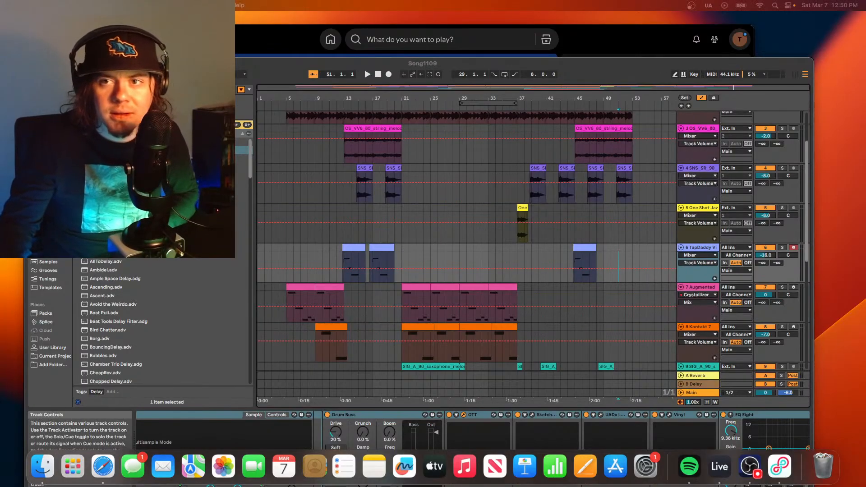
{"action": "left_click_drag", "start_coordinate": [584, 68], "coordinate": [572, 39]}
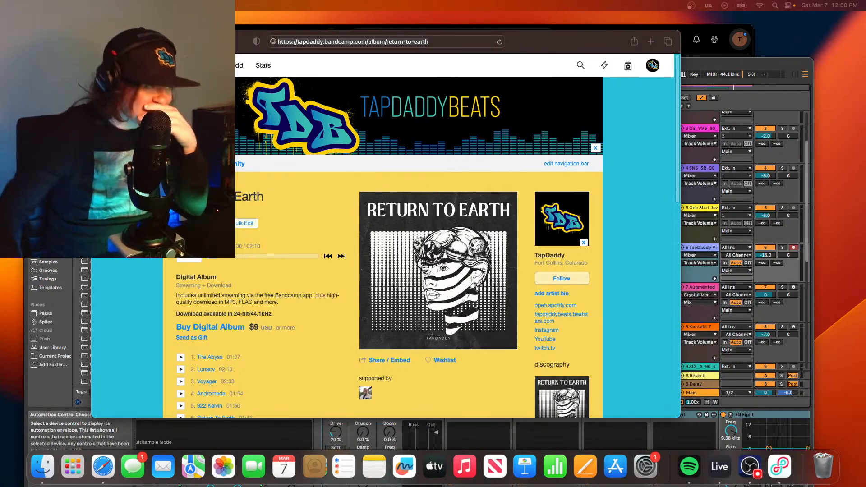
{"action": "left_click", "coordinate": [777, 66]}
{"action": "left_click_drag", "start_coordinate": [777, 65], "coordinate": [775, 34]}
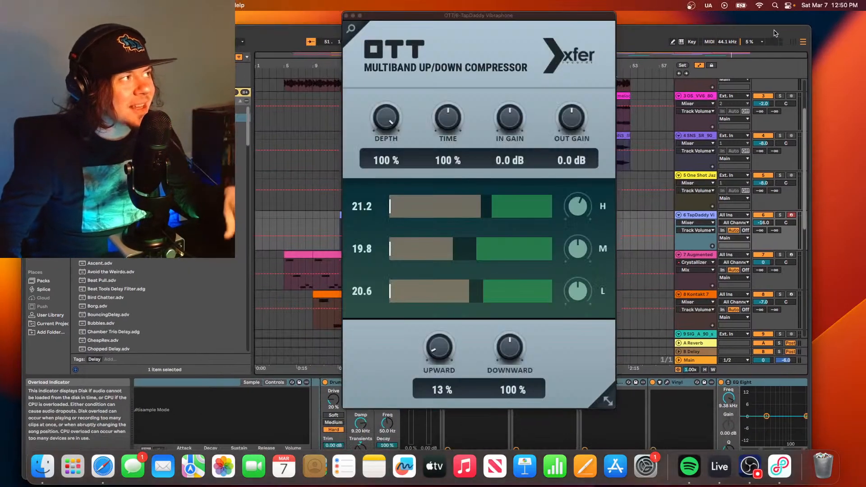
{"action": "left_click", "coordinate": [346, 16]}
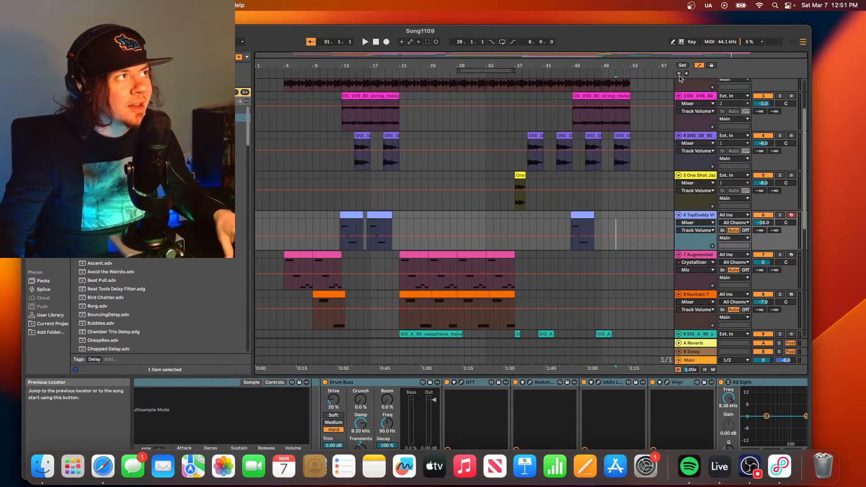
Place the insert mark at bar 5, view the TapDaddy artist page in Spotify, and return to Live in full screen.
{"action": "scroll", "coordinate": [505, 248], "scroll_direction": "up", "scroll_amount": 5}
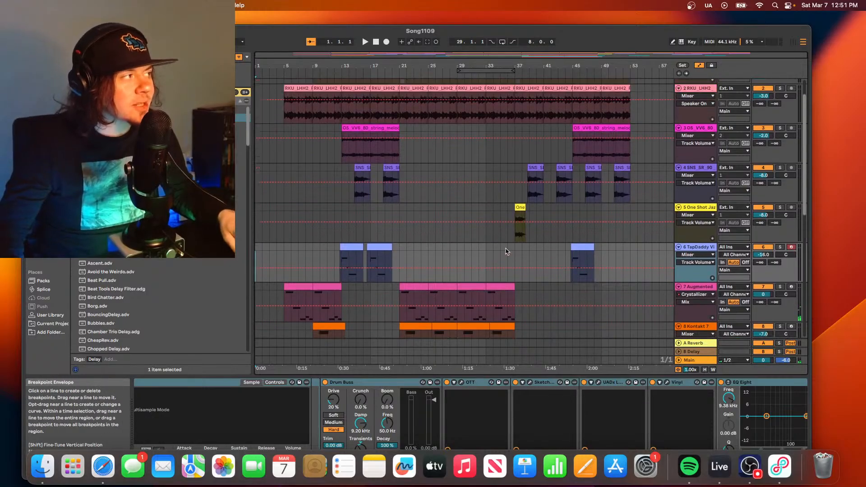
{"action": "left_click", "coordinate": [284, 153]}
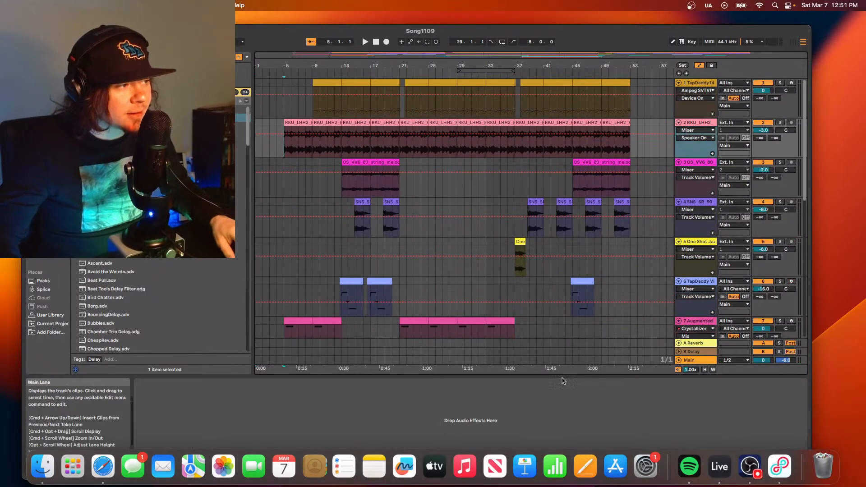
{"action": "left_click", "coordinate": [689, 466]}
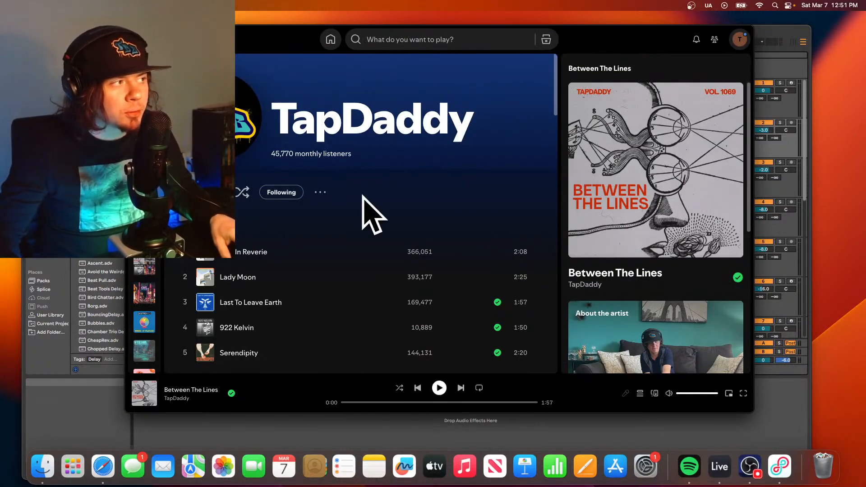
{"action": "left_click", "coordinate": [781, 401]}
{"action": "left_click_drag", "start_coordinate": [469, 32], "coordinate": [458, 21]}
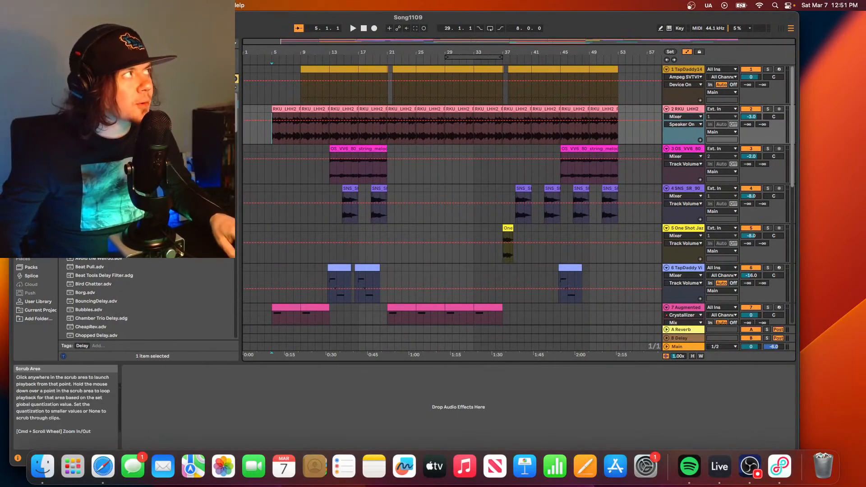
{"action": "key", "text": "ctrl+super+f"}
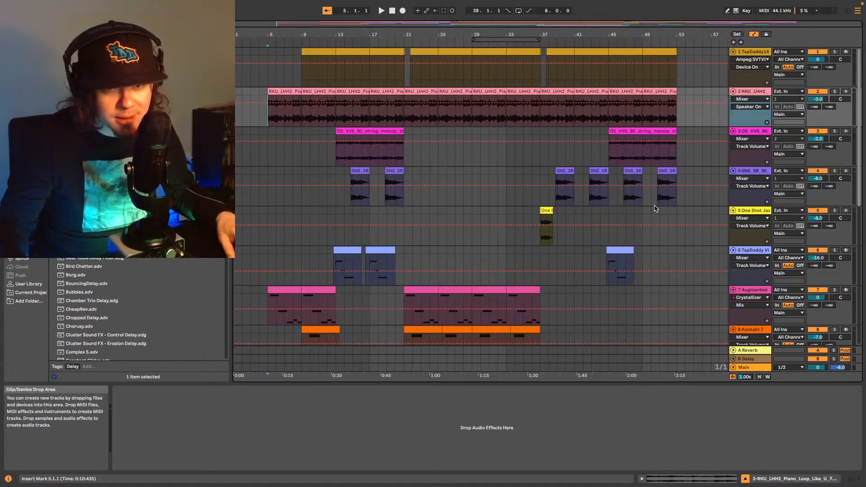
Find the iZotope Vinyl effect in the browser and add it after the Delay on the muted trumpet track.
{"action": "scroll", "coordinate": [456, 181], "scroll_direction": "down", "scroll_amount": 3}
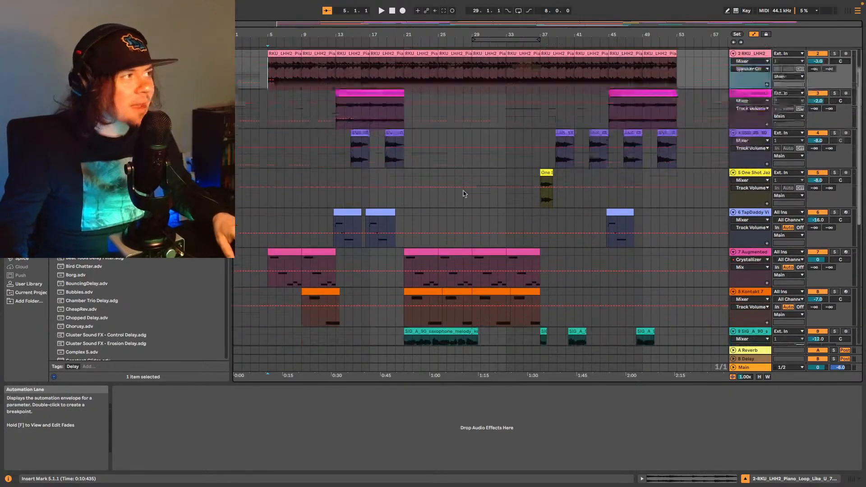
{"action": "scroll", "coordinate": [541, 163], "scroll_direction": "up", "scroll_amount": 2}
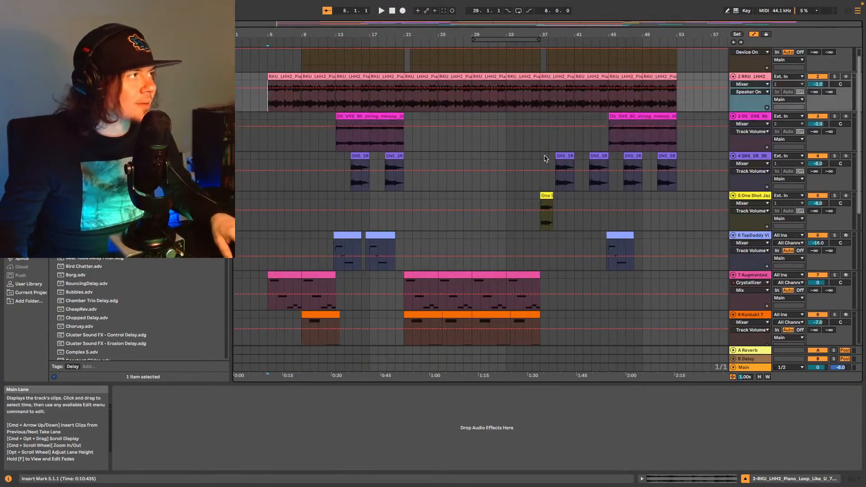
{"action": "left_click", "coordinate": [540, 212]}
{"action": "left_click", "coordinate": [113, 26]}
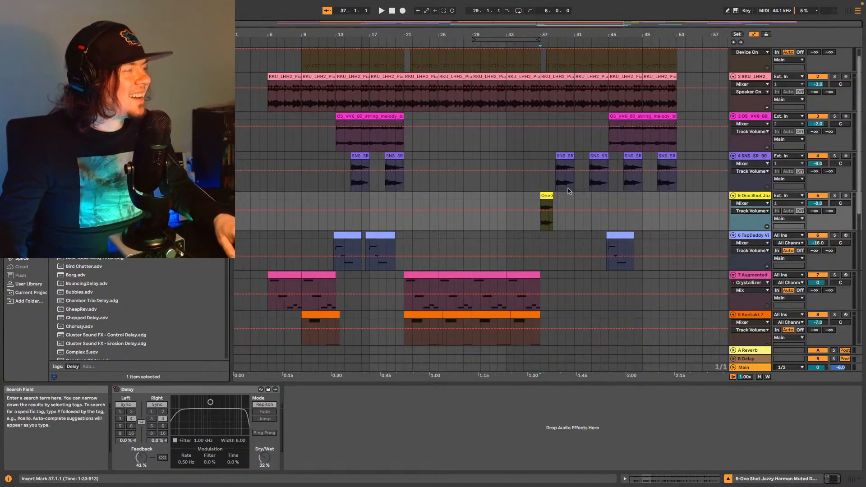
{"action": "type", "text": "r"}
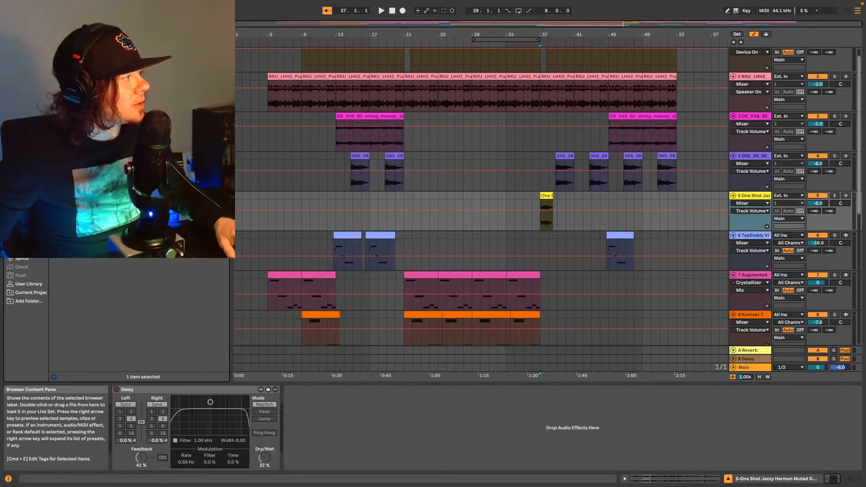
{"action": "left_click_drag", "start_coordinate": [113, 180], "coordinate": [384, 444]}
{"action": "left_click_drag", "start_coordinate": [586, 227], "coordinate": [586, 227]}
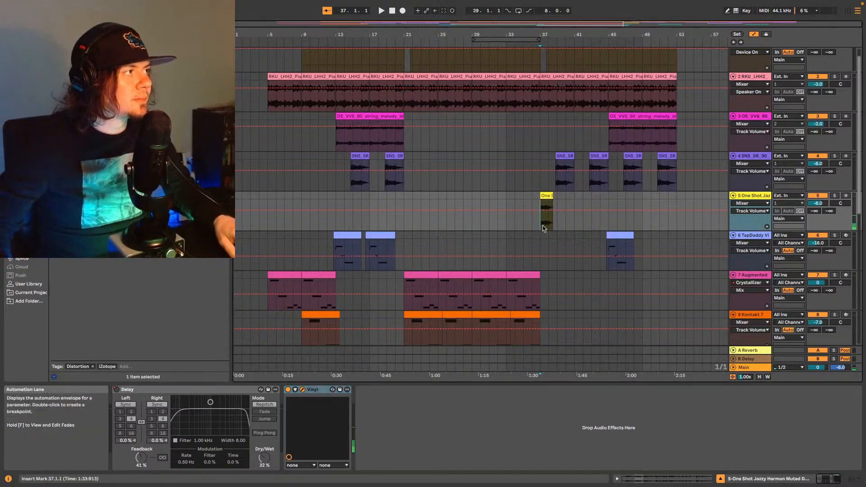
Play from bar 37, set Vinyl's year to 1930 with dust at its minimum, and close the plugin window.
{"action": "key", "text": "space"}
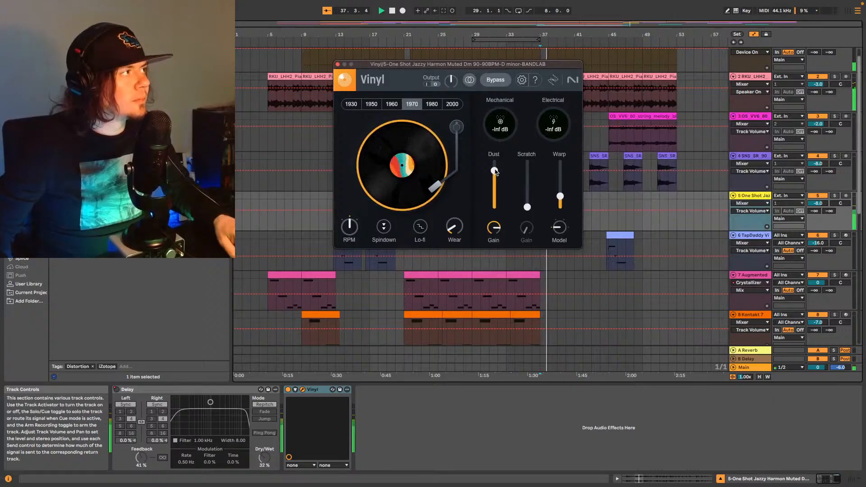
{"action": "left_click", "coordinate": [355, 105]}
{"action": "key", "text": "space"}
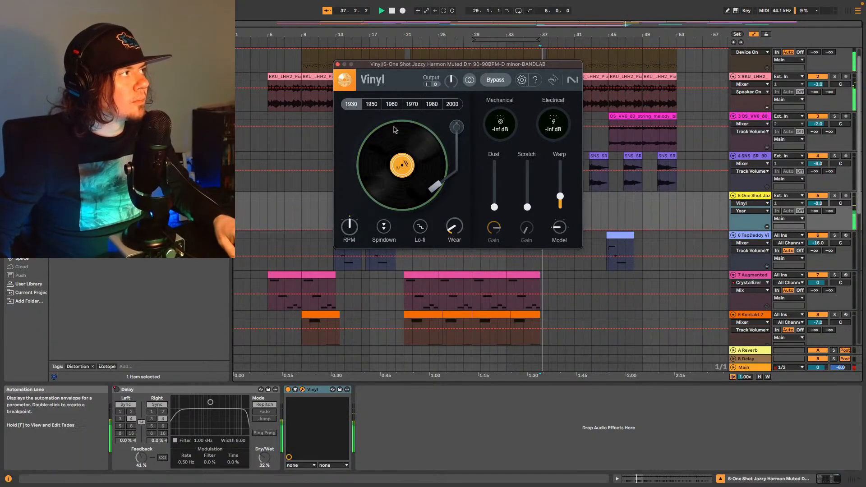
{"action": "left_click", "coordinate": [337, 64]}
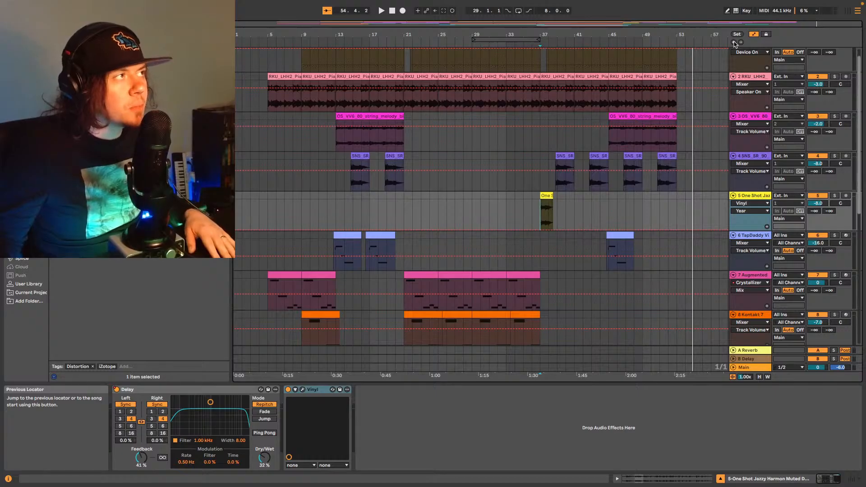
Play from bar 37 and listen to the muted trumpet with Vinyl among the tracks of the section.
{"action": "key", "text": "space"}
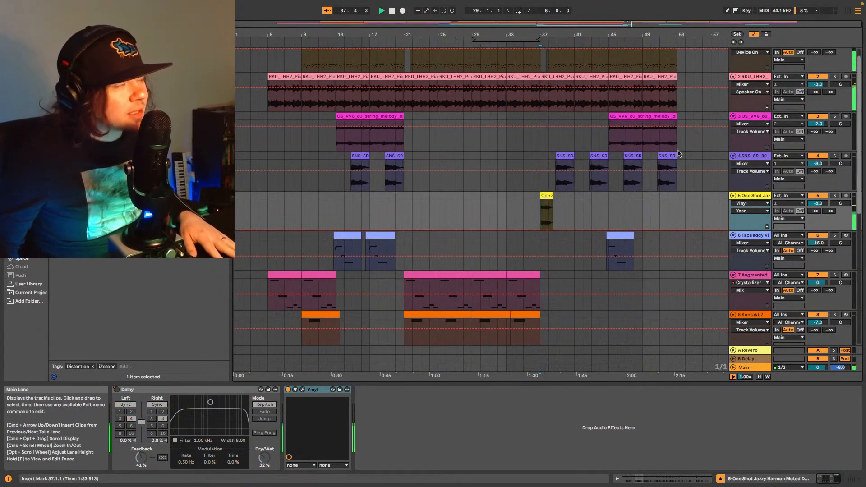
{"action": "scroll", "coordinate": [505, 203], "scroll_direction": "down", "scroll_amount": 3}
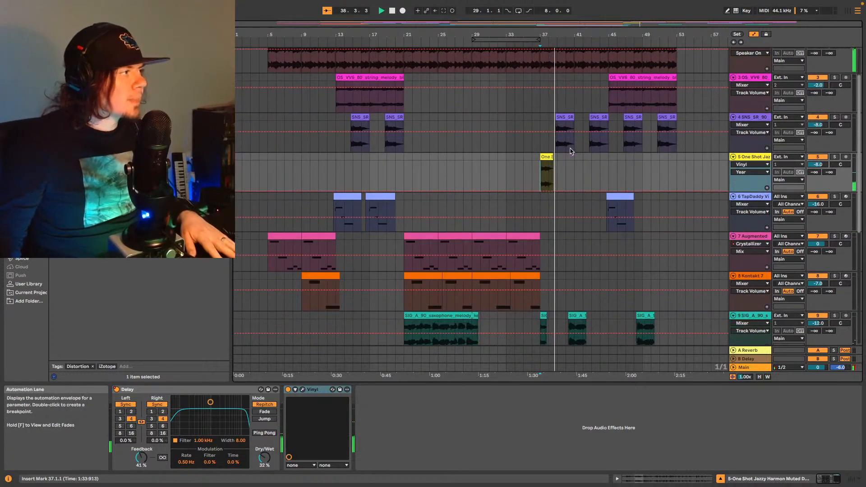
{"action": "scroll", "coordinate": [504, 203], "scroll_direction": "down", "scroll_amount": 3}
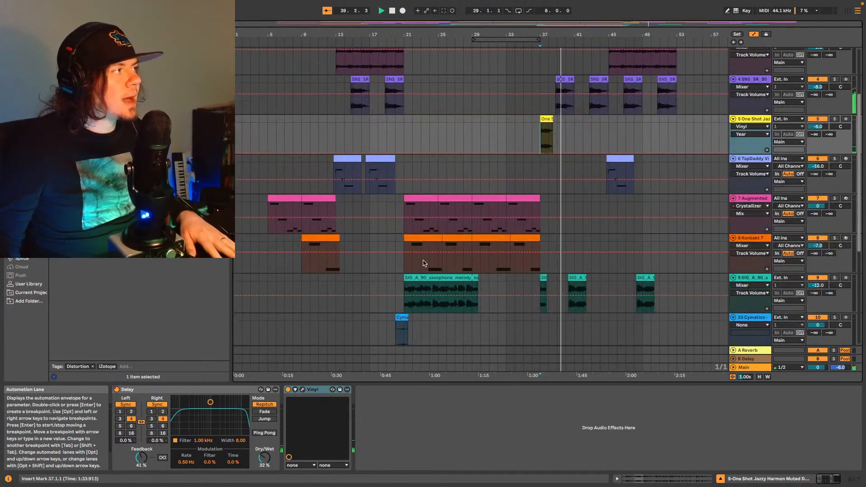
Copy bars 21 to 29 across all tracks and paste them at bar 53 to extend the arrangement to bar 61.
{"action": "left_click_drag", "start_coordinate": [407, 269], "coordinate": [473, 22]}
{"action": "scroll", "coordinate": [478, 208], "scroll_direction": "up", "scroll_amount": 6}
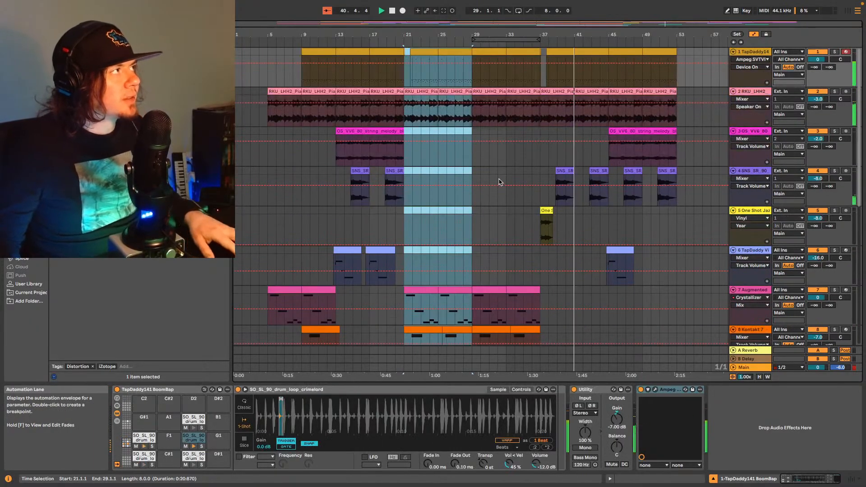
{"action": "left_click", "coordinate": [678, 77]}
{"action": "key", "text": "super+v"}
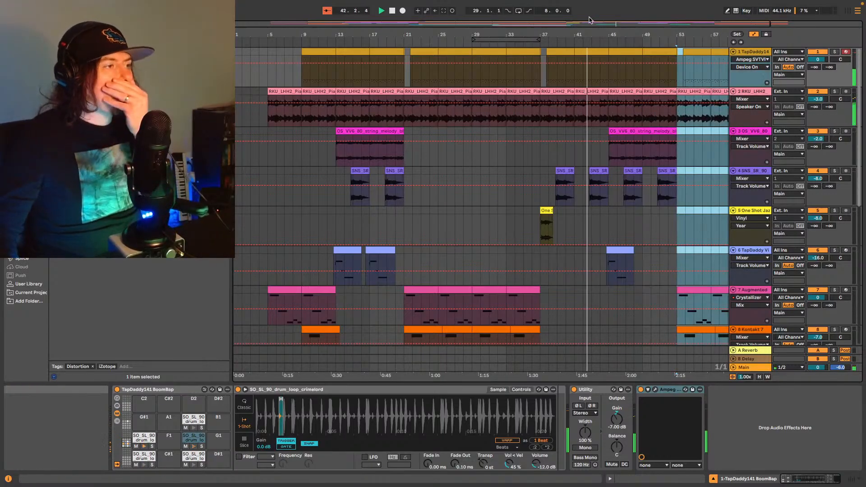
{"action": "key", "text": "minus"}
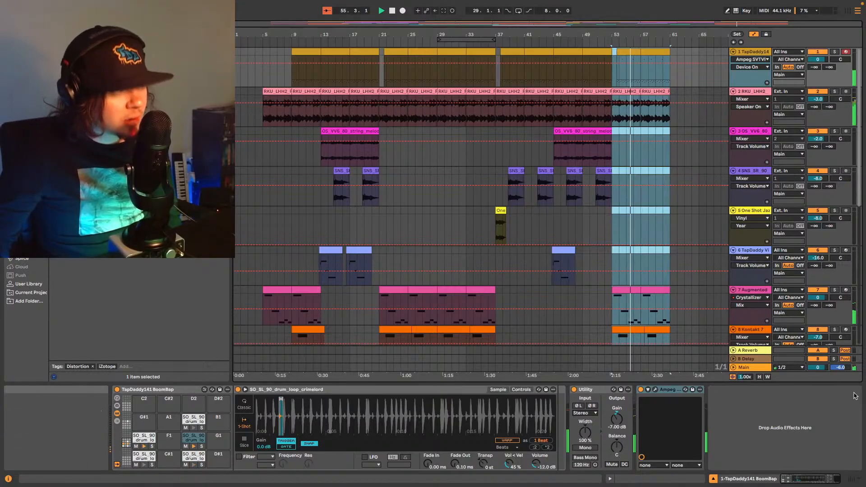
Automate the Main track's volume to fade out from 0 dB at bar 57 to silence at bar 61.
{"action": "right_click", "coordinate": [823, 369]}
{"action": "left_click", "coordinate": [812, 374]}
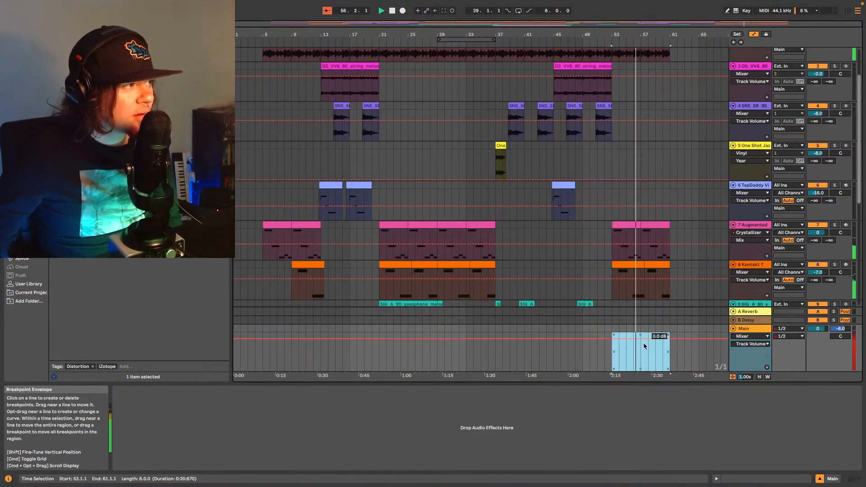
{"action": "left_click", "coordinate": [640, 340]}
{"action": "left_click_drag", "start_coordinate": [654, 337], "coordinate": [669, 371]}
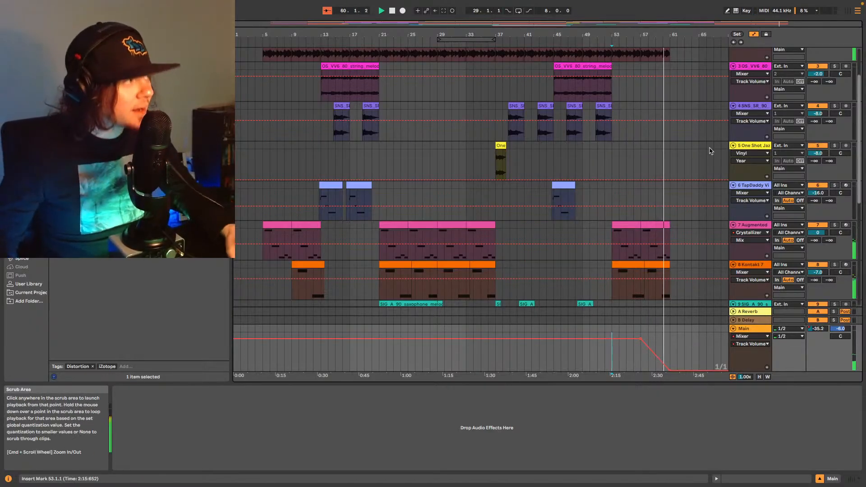
Play the whole arrangement from bar 5 through the fade-out and save the set.
{"action": "scroll", "coordinate": [548, 181], "scroll_direction": "down", "scroll_amount": 5}
{"action": "scroll", "coordinate": [548, 186], "scroll_direction": "up", "scroll_amount": 8}
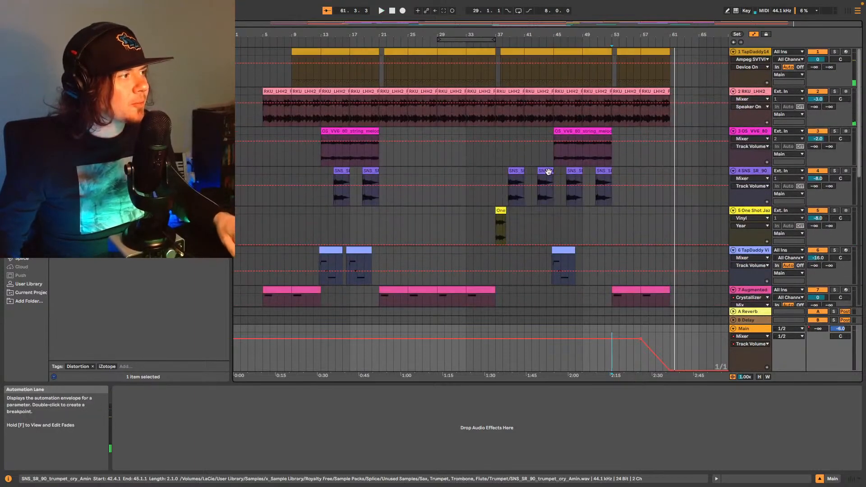
{"action": "left_click", "coordinate": [262, 125]}
{"action": "key", "text": "space"}
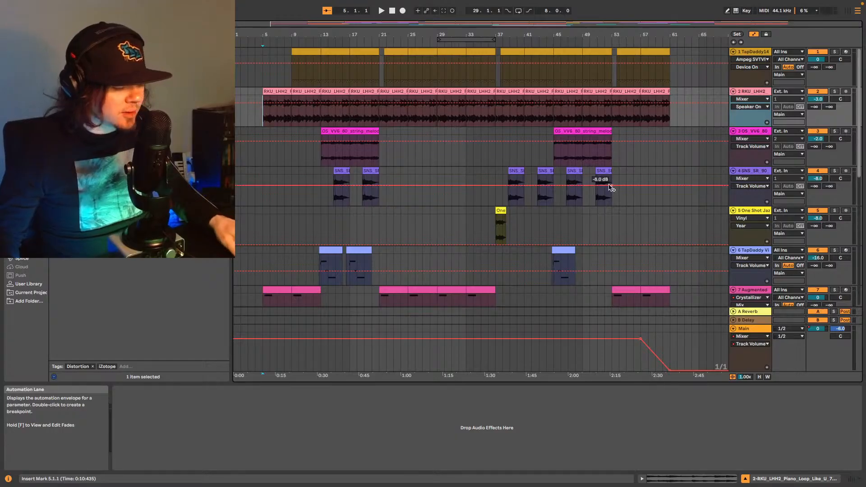
{"action": "key", "text": "space"}
{"action": "key", "text": "super+s"}
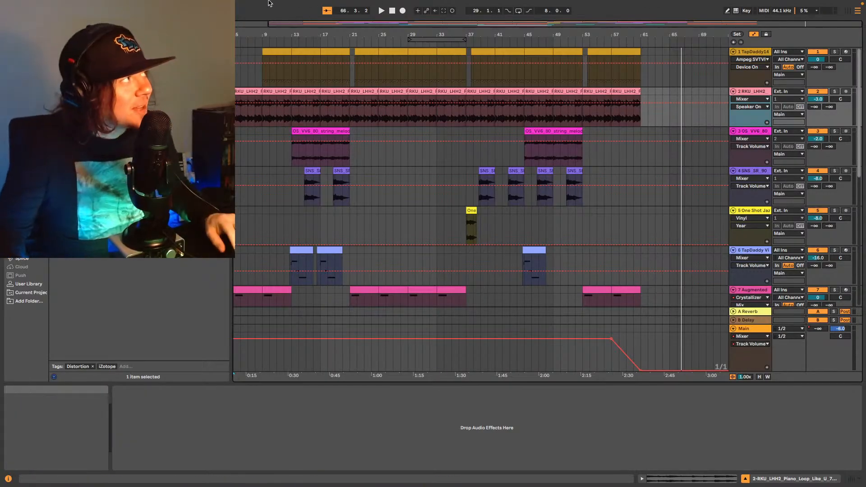
Take Live out of full screen, switch to Spotify and look through the TapDaddy artist page.
{"action": "mouse_move", "coordinate": [288, 3]}
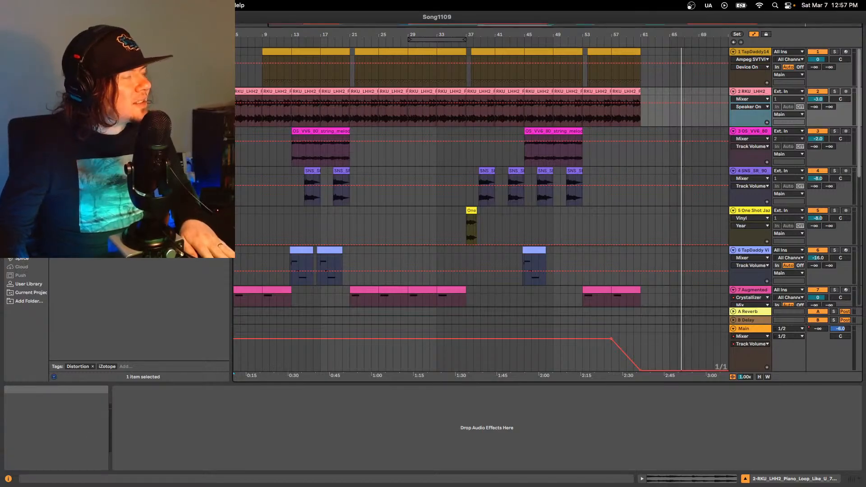
{"action": "left_click", "coordinate": [25, 17]}
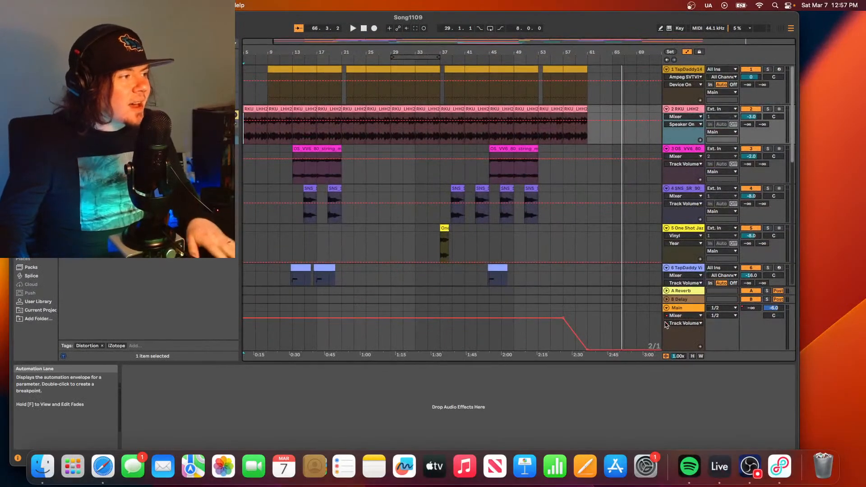
{"action": "key", "text": "space"}
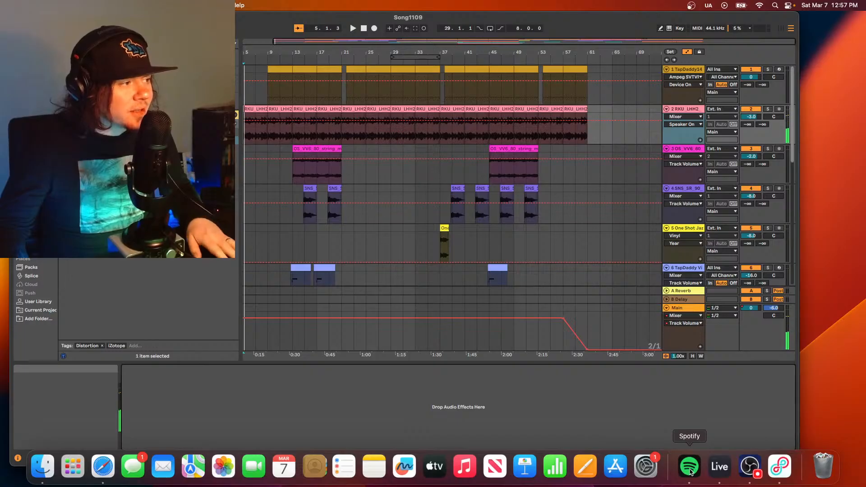
{"action": "left_click", "coordinate": [689, 467]}
{"action": "scroll", "coordinate": [392, 336], "scroll_direction": "down", "scroll_amount": 3}
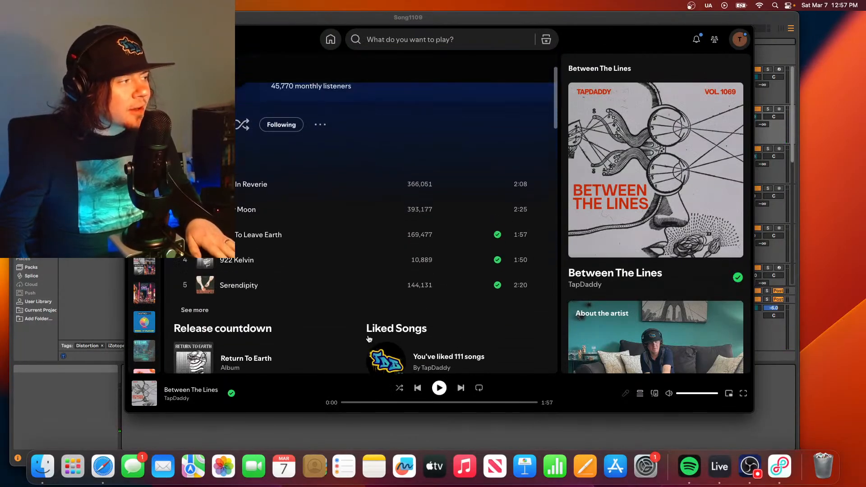
{"action": "scroll", "coordinate": [369, 339], "scroll_direction": "down", "scroll_amount": 5}
{"action": "scroll", "coordinate": [399, 315], "scroll_direction": "up", "scroll_amount": 3}
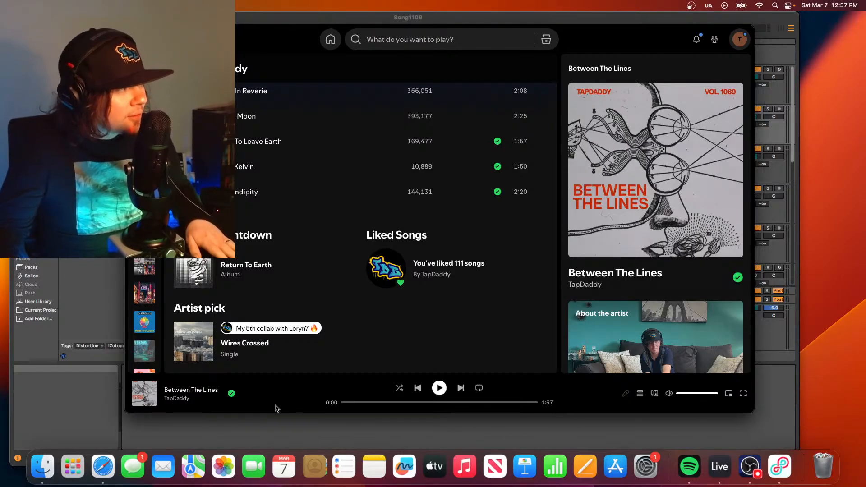
View the Return To Earth album on Bandcamp and the TapDaddy page in Spotify, and switch back to Live, narrowing its window slightly.
{"action": "left_click", "coordinate": [112, 472]}
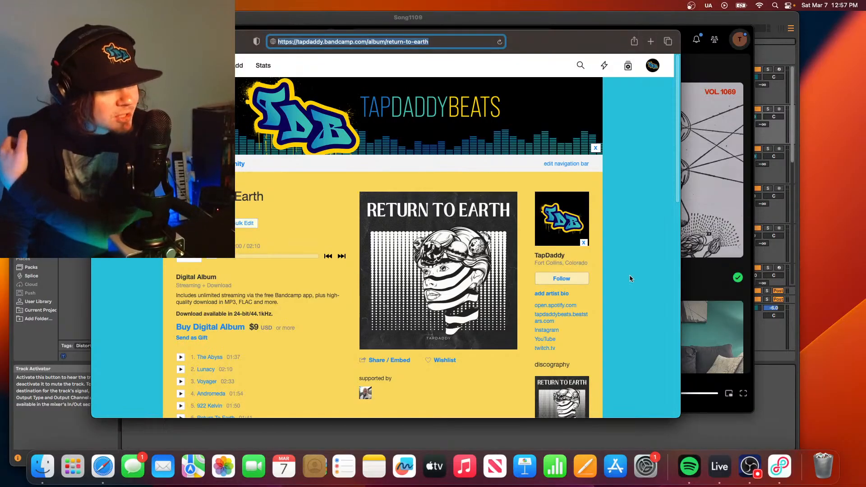
{"action": "left_click", "coordinate": [721, 378]}
{"action": "scroll", "coordinate": [527, 221], "scroll_direction": "up", "scroll_amount": 5}
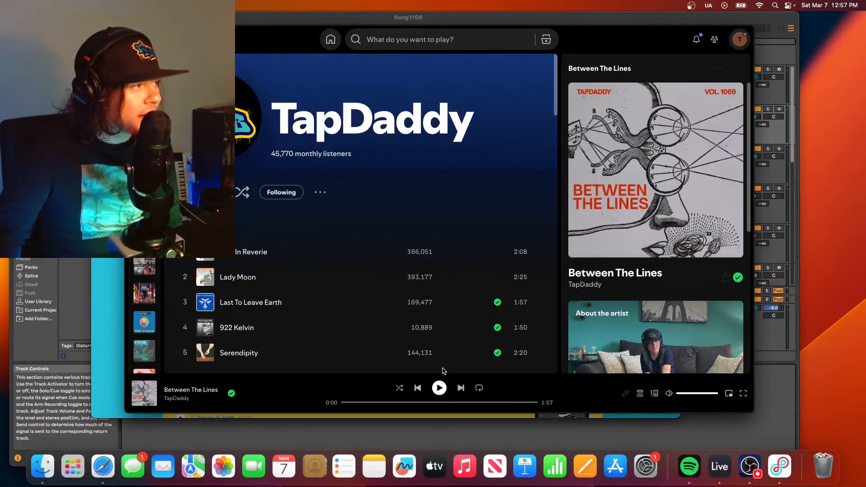
{"action": "left_click", "coordinate": [437, 416]}
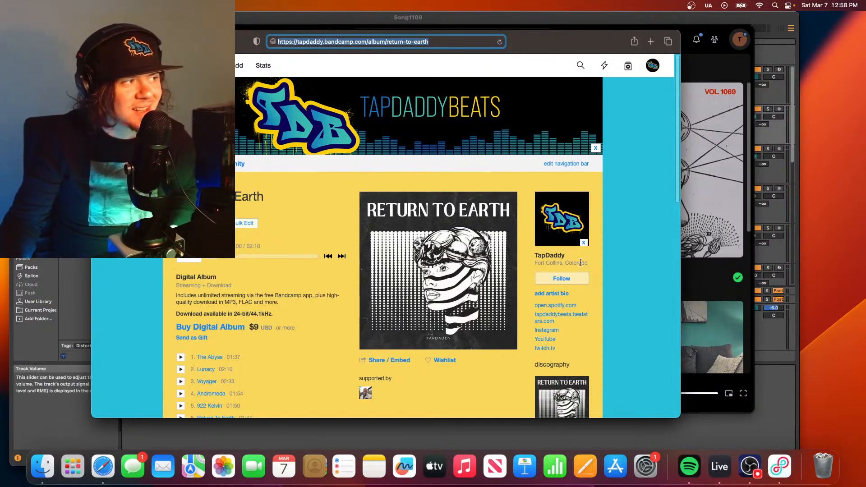
{"action": "left_click", "coordinate": [764, 359]}
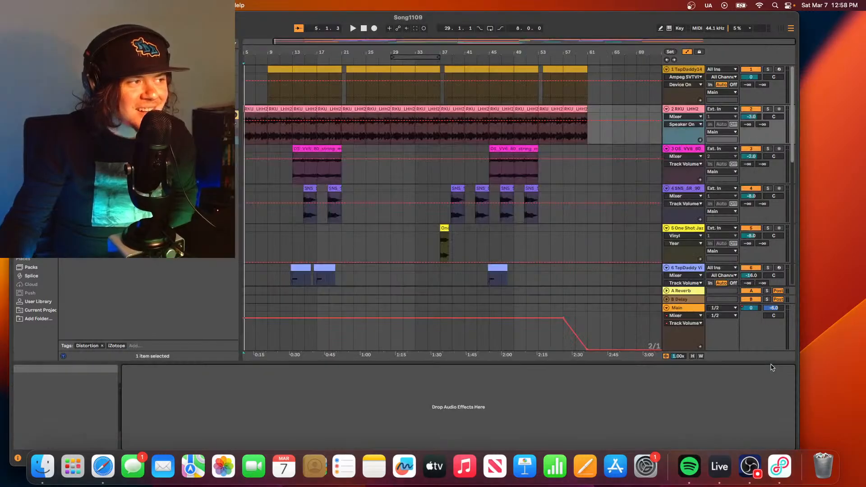
{"action": "left_click_drag", "start_coordinate": [799, 349], "coordinate": [777, 349]}
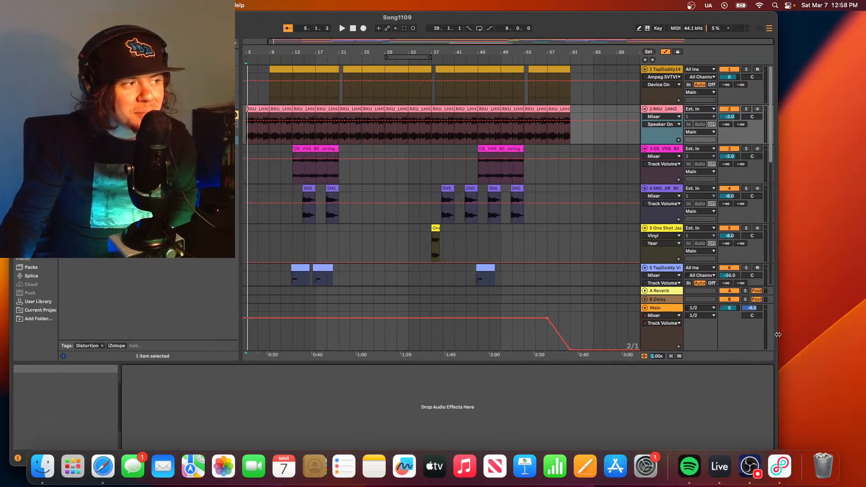